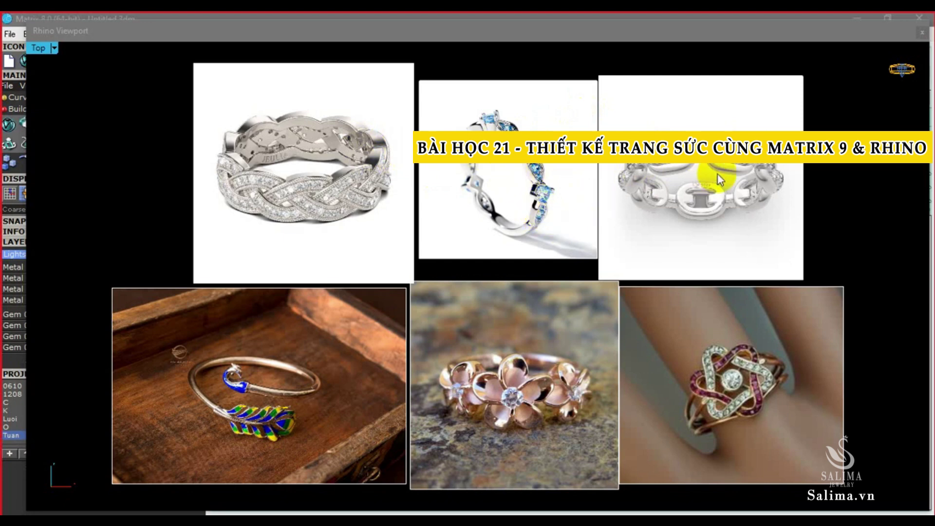
- Check the six ring reference photos one by one, finishing with the flower ring photo selected
click(397, 160)
click(495, 169)
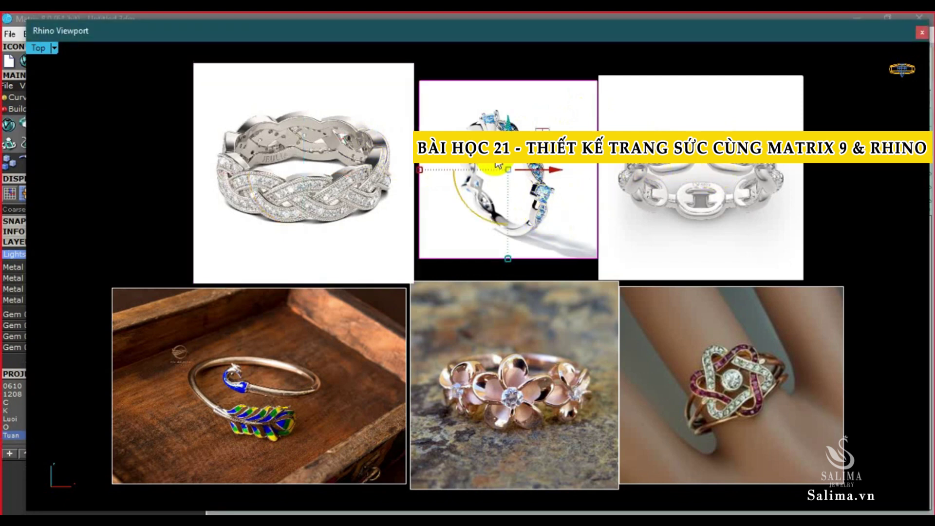
click(623, 168)
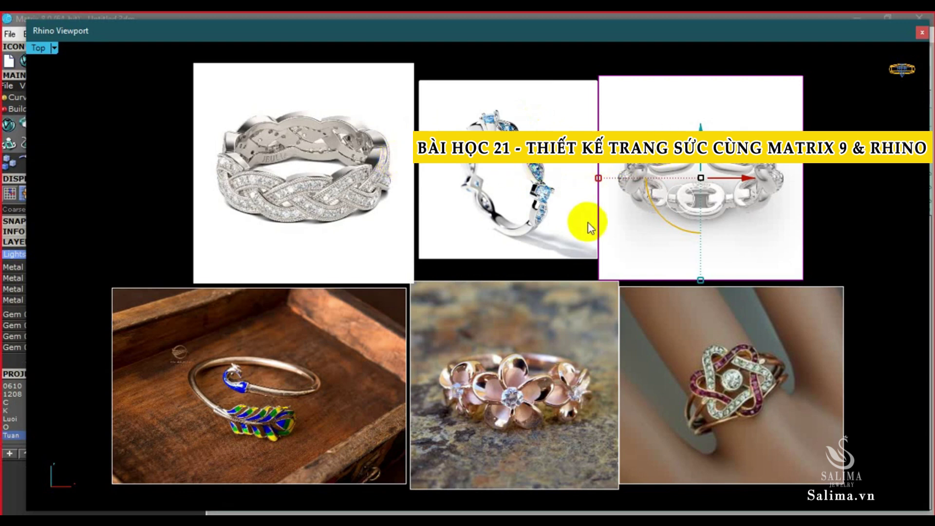
click(709, 337)
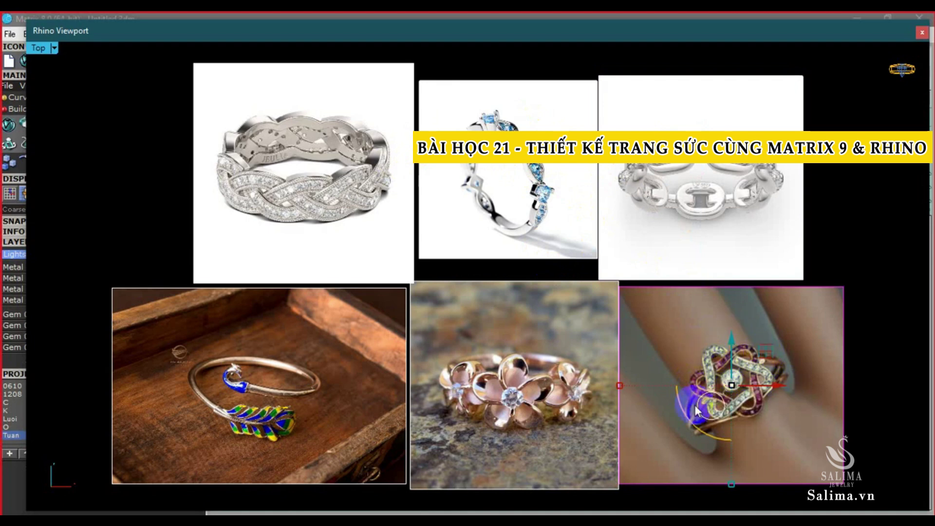
click(894, 378)
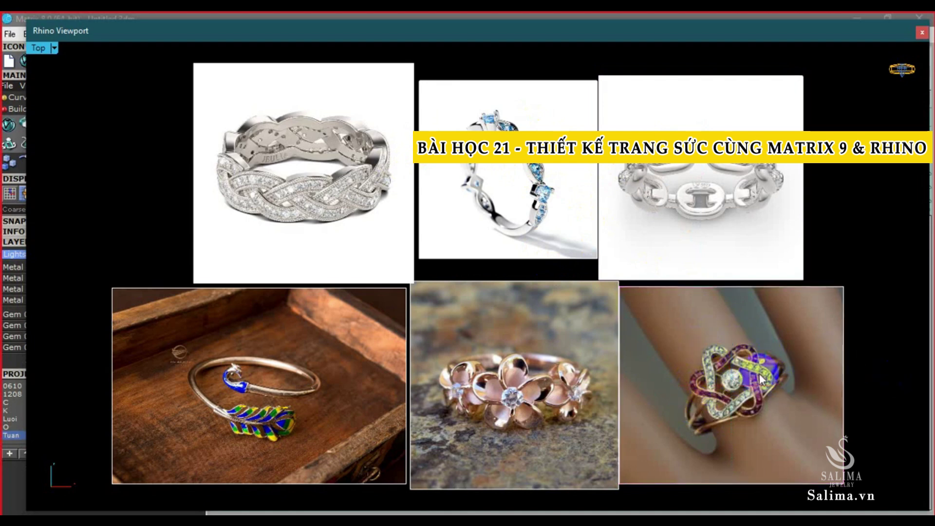
click(521, 373)
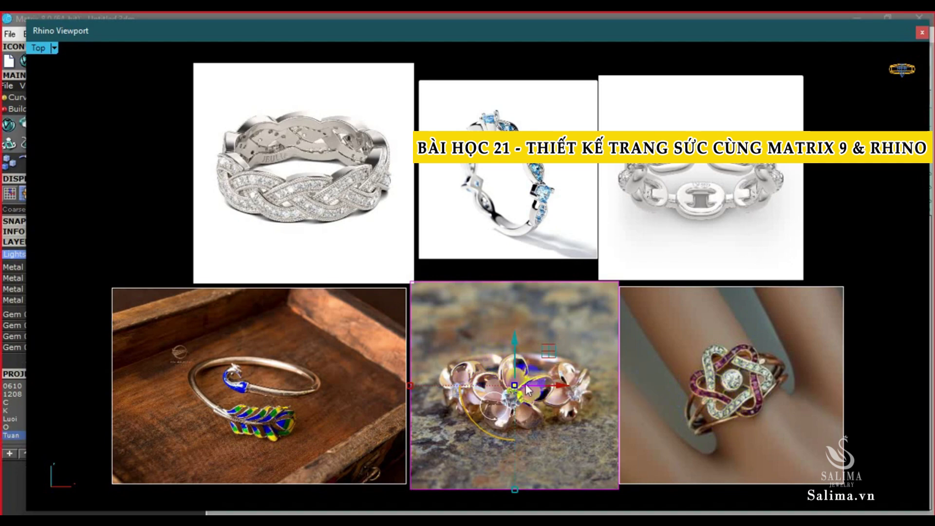
- Zoom and pan over the flower ring and peacock bracelet photos, then back out to all six
scroll(557, 374, up, 5)
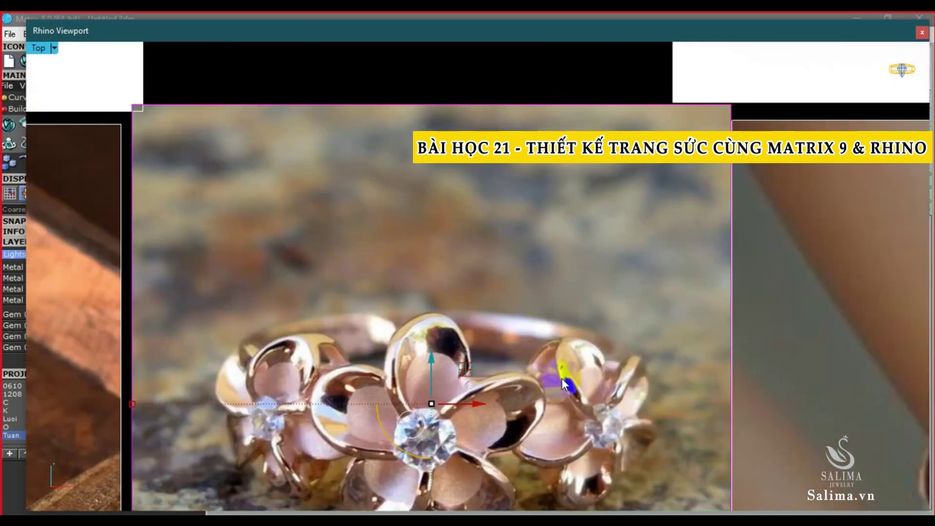
scroll(562, 378, up, 1)
scroll(547, 361, up, 1)
scroll(553, 344, up, 1)
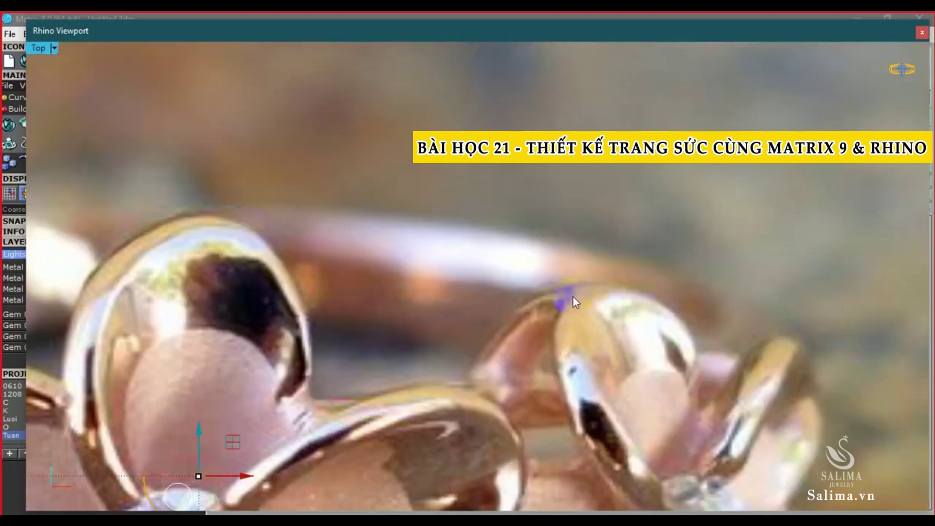
scroll(574, 297, down, 2)
scroll(574, 300, up, 1)
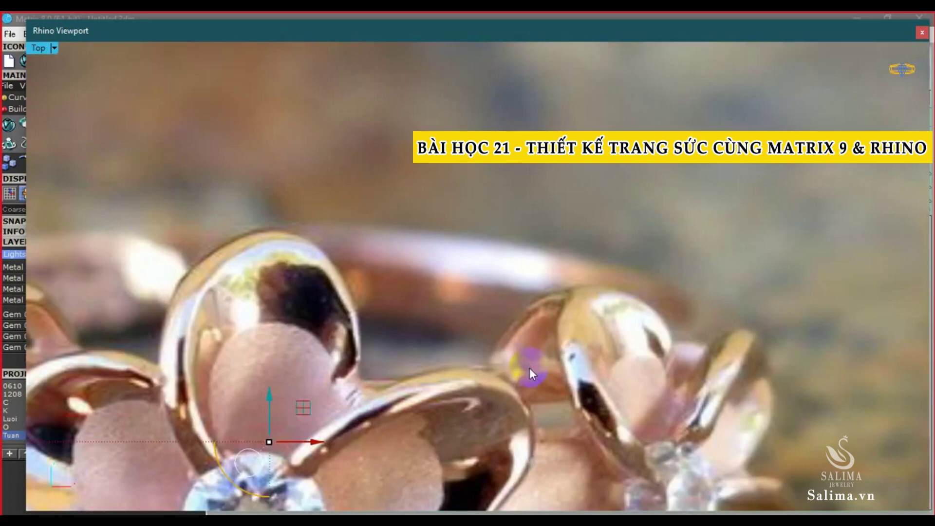
scroll(531, 368, down, 1)
scroll(530, 368, down, 1)
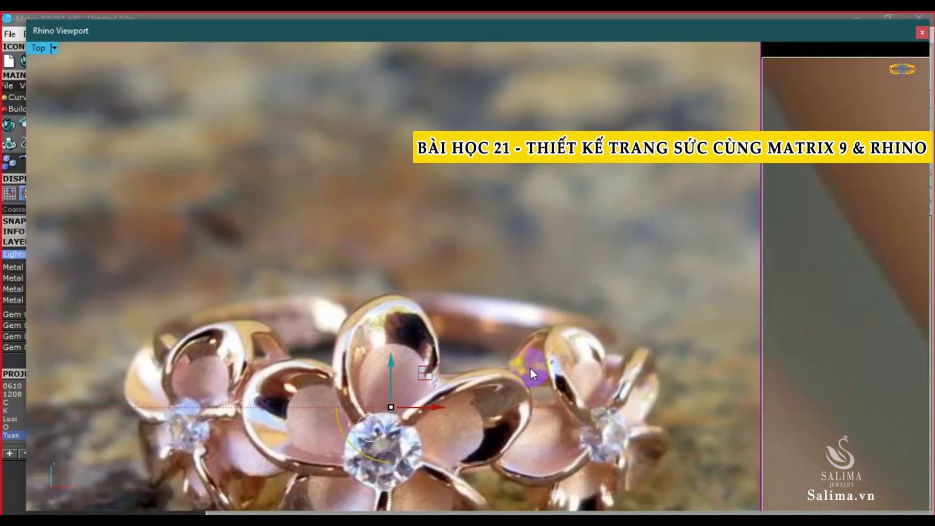
scroll(530, 367, down, 2)
scroll(531, 370, down, 2)
scroll(533, 375, down, 1)
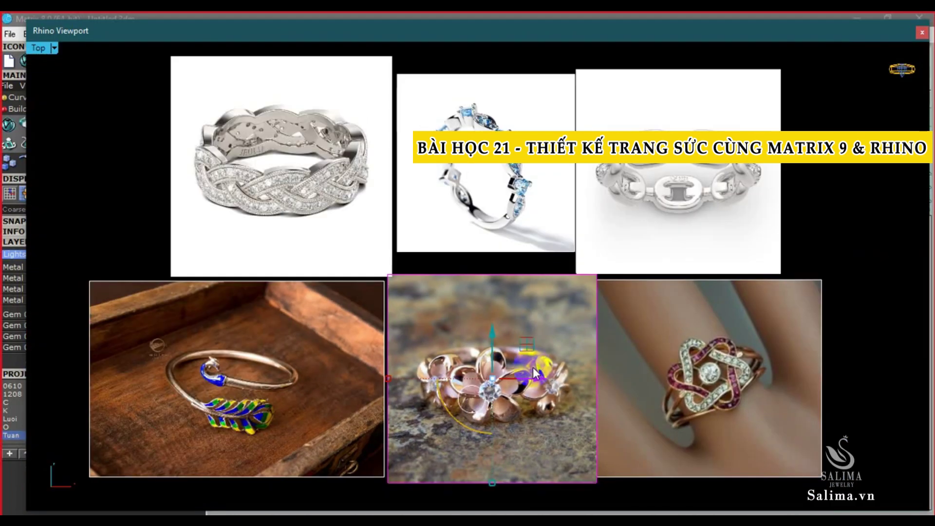
scroll(566, 337, up, 1)
scroll(517, 333, down, 2)
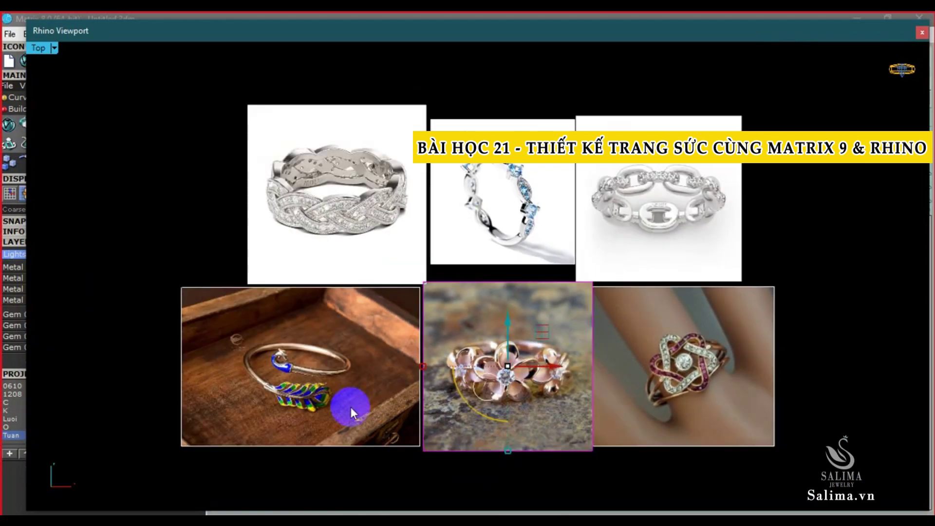
scroll(284, 397, up, 2)
scroll(285, 385, up, 2)
scroll(322, 346, down, 1)
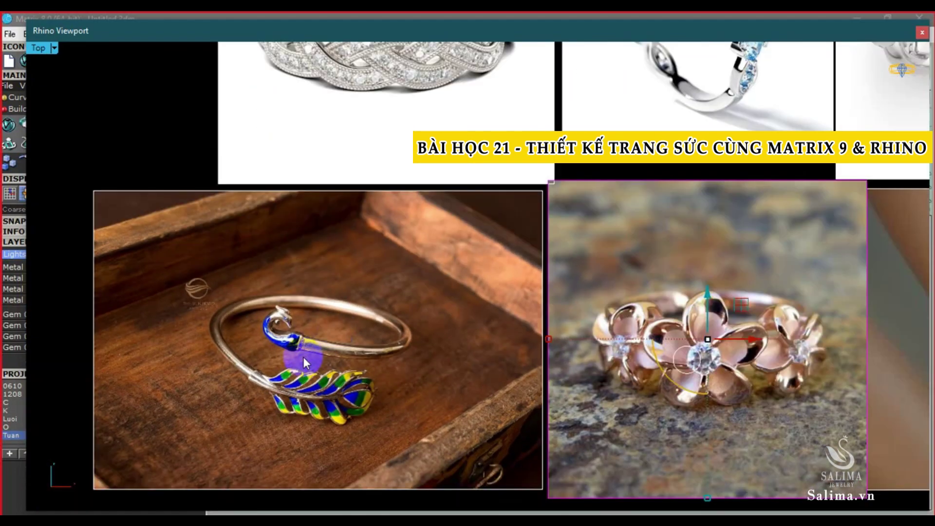
scroll(288, 363, up, 3)
scroll(270, 369, up, 1)
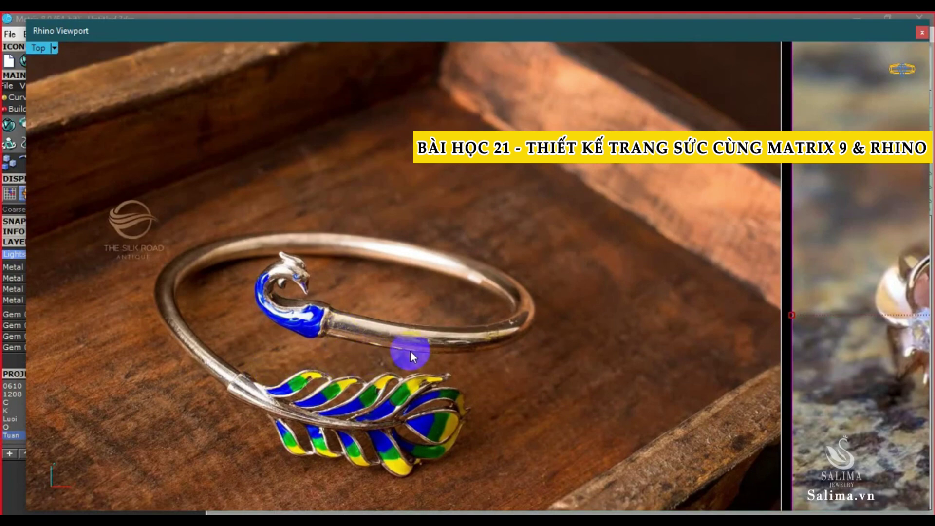
scroll(358, 346, down, 4)
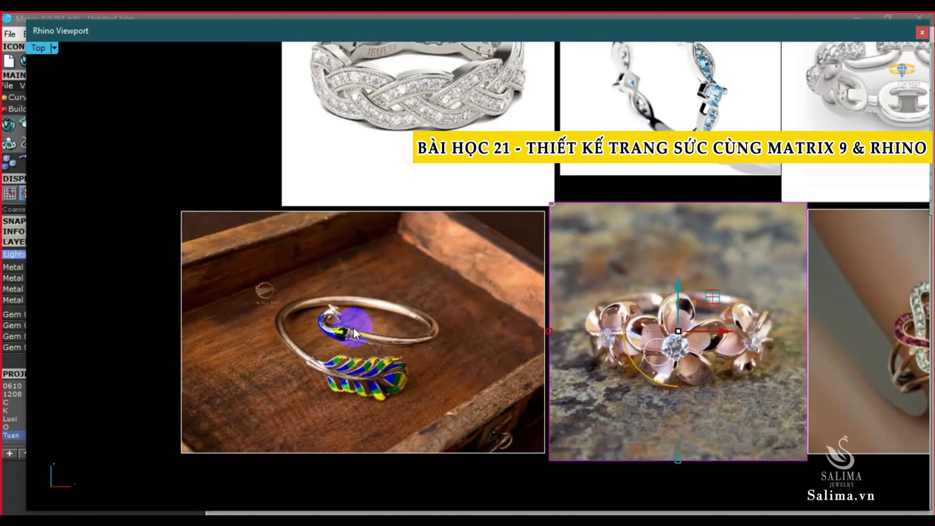
scroll(355, 333, up, 1)
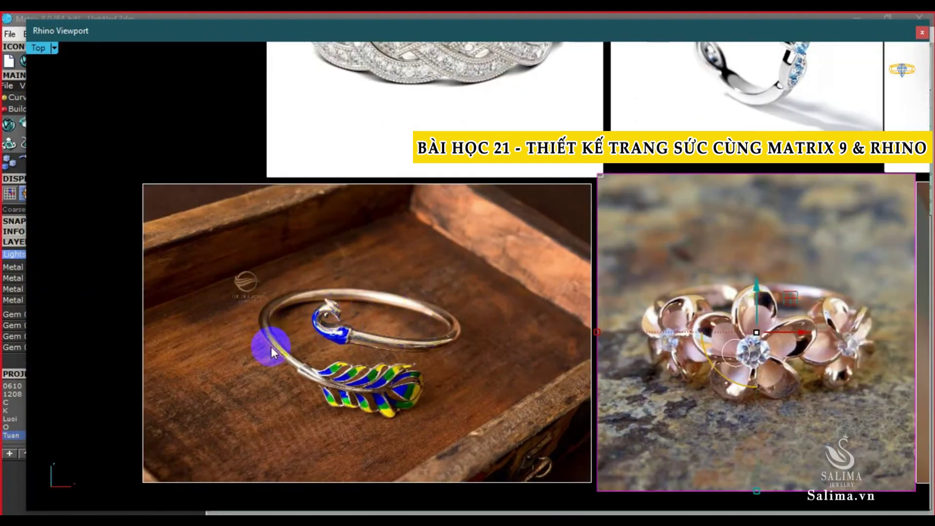
scroll(345, 331, up, 1)
scroll(347, 331, up, 1)
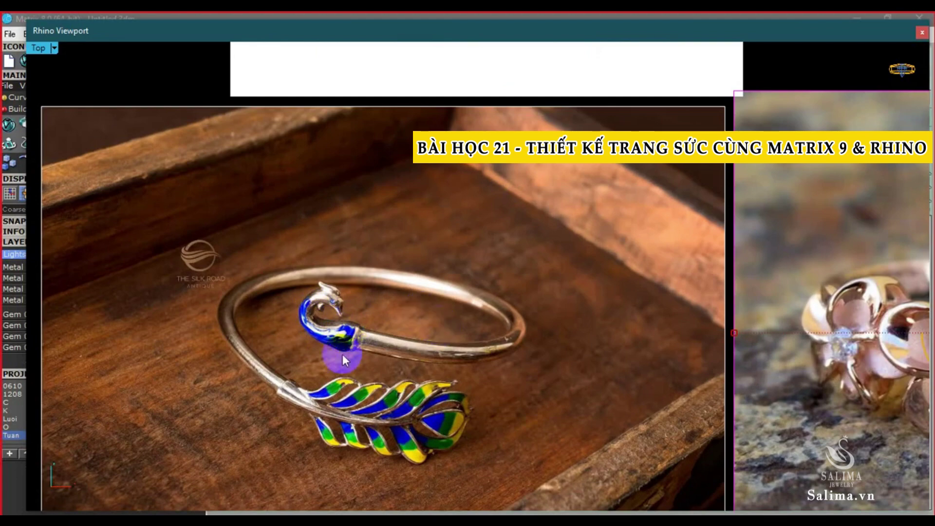
scroll(343, 352, down, 5)
mouse_move(426, 341)
right_down()
mouse_move(373, 365)
mouse_move(336, 349)
right_up()
scroll(319, 351, up, 1)
scroll(319, 351, down, 1)
scroll(496, 326, up, 1)
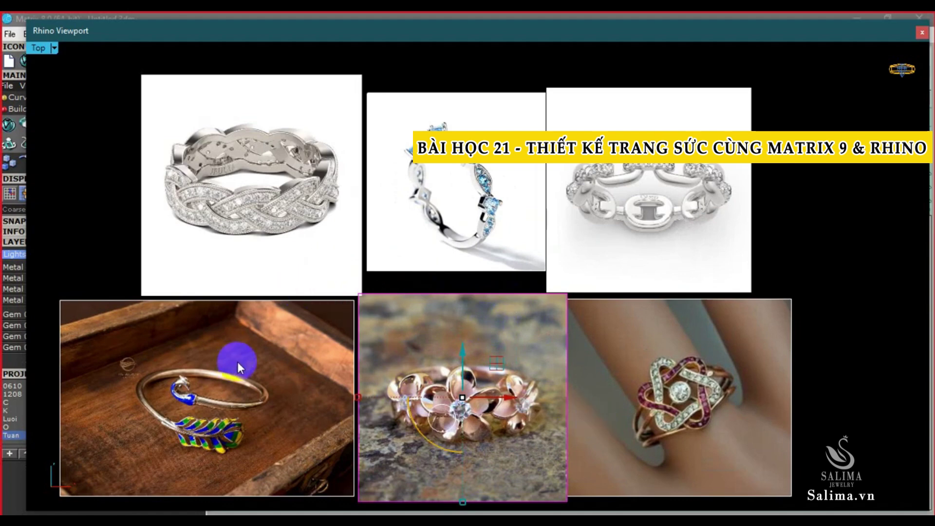
- Reorder the top row: braided ring photo to the right end, the other two shifted left
click(290, 249)
click(418, 225)
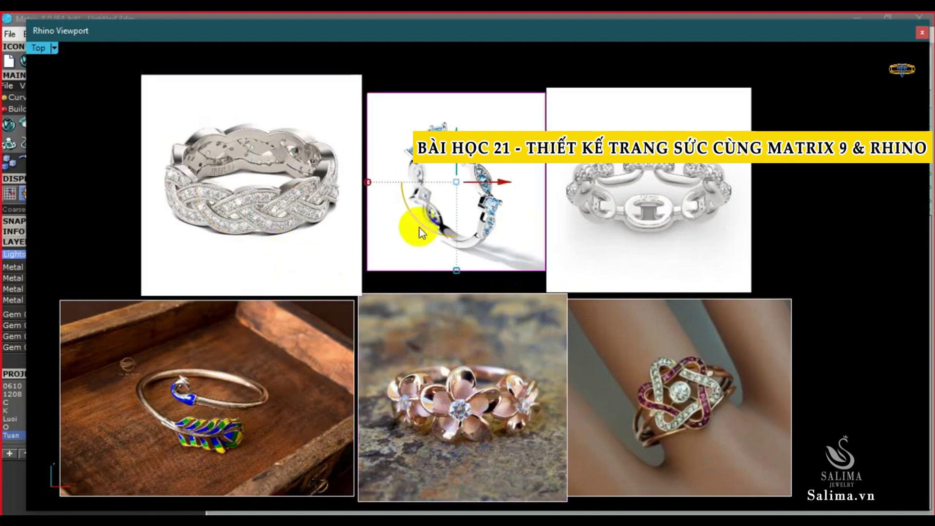
click(574, 221)
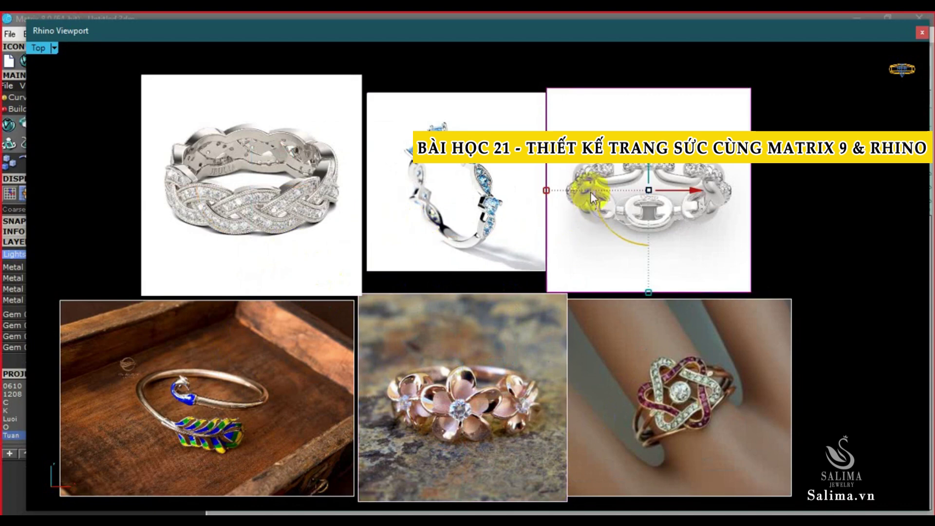
click(424, 180)
click(289, 189)
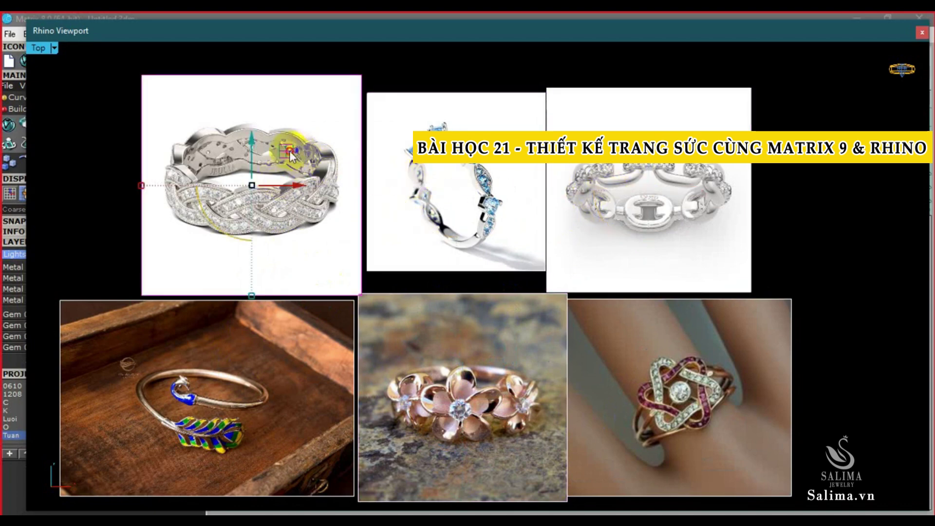
drag(289, 189, 883, 196)
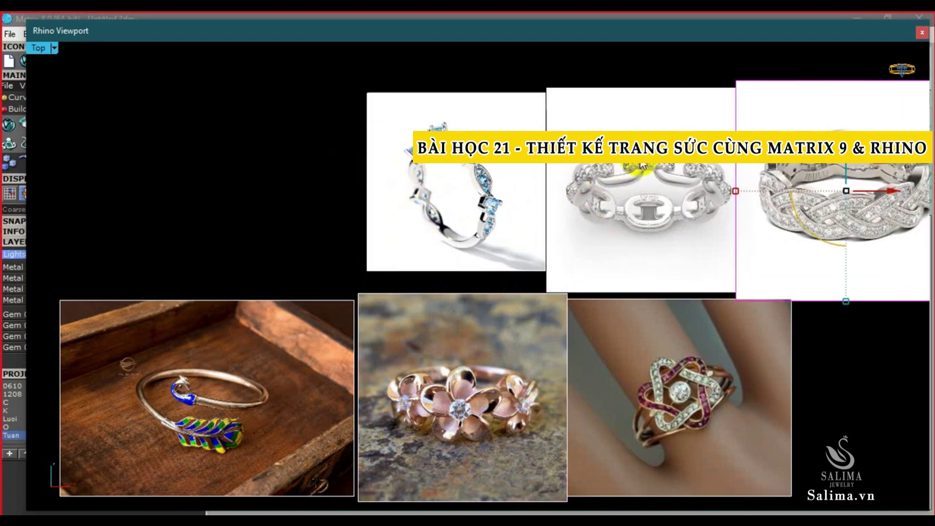
shift+click(639, 166)
shift+click(450, 170)
drag(673, 166, 497, 160)
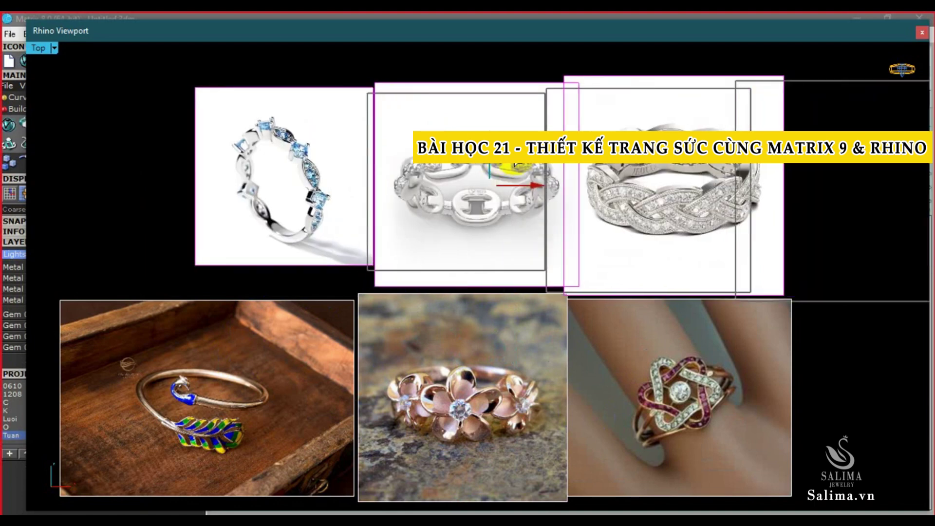
- Rearrange the bottom row: hand ring photo left, flower ring right, peacock bracelet in the middle
click(709, 405)
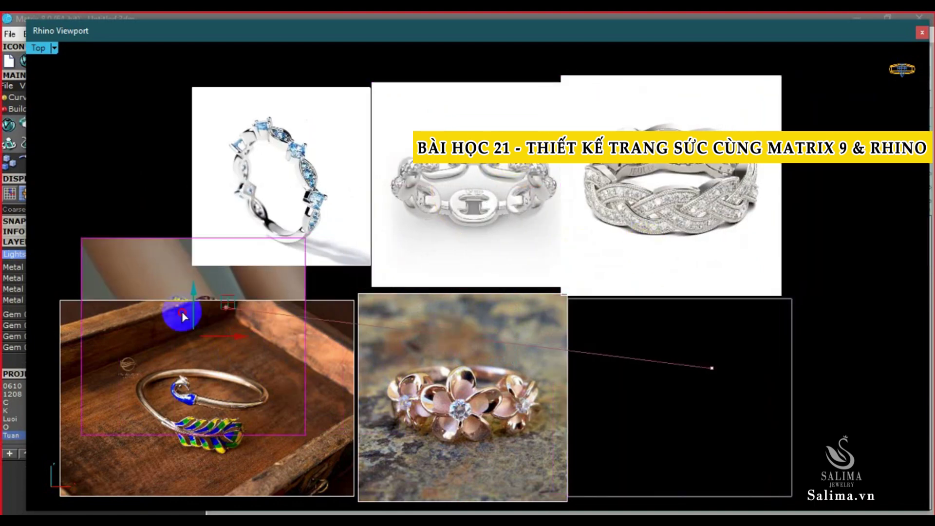
drag(700, 372, 177, 320)
click(480, 399)
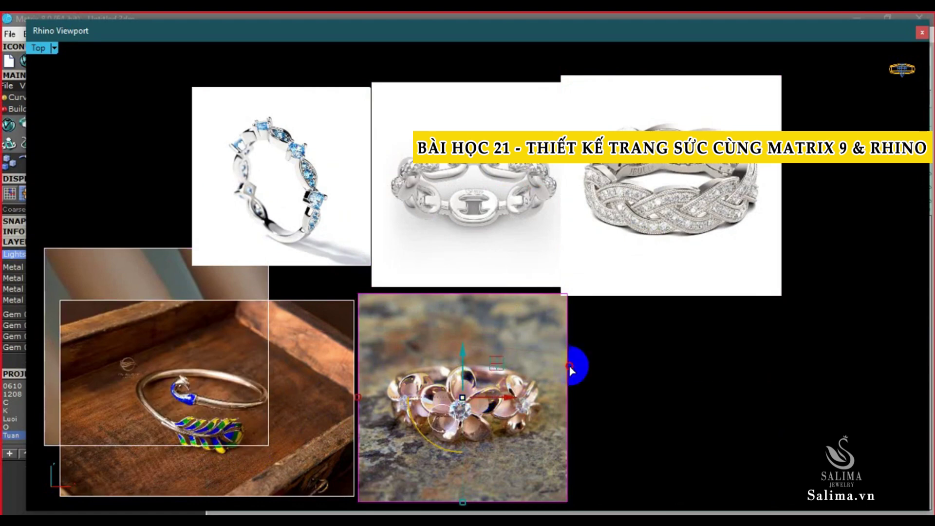
drag(573, 365, 855, 356)
click(326, 388)
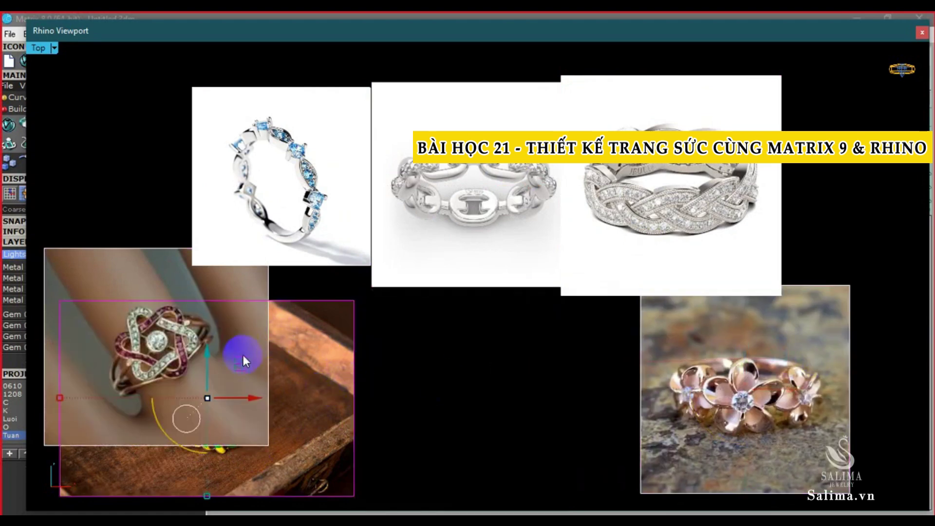
drag(244, 360, 526, 360)
click(202, 334)
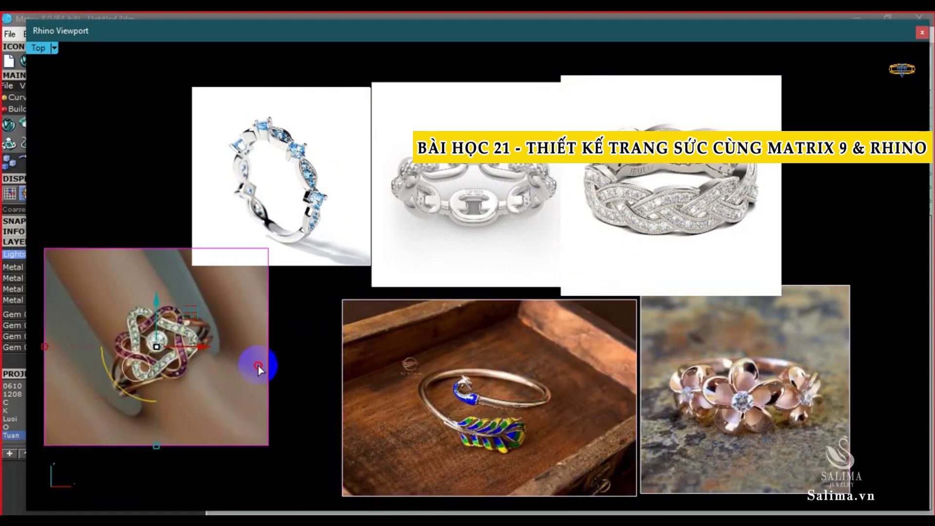
drag(258, 366, 335, 365)
- Select the five extra reference photos and save the scene as new project Tuan_19.3dm
click(922, 32)
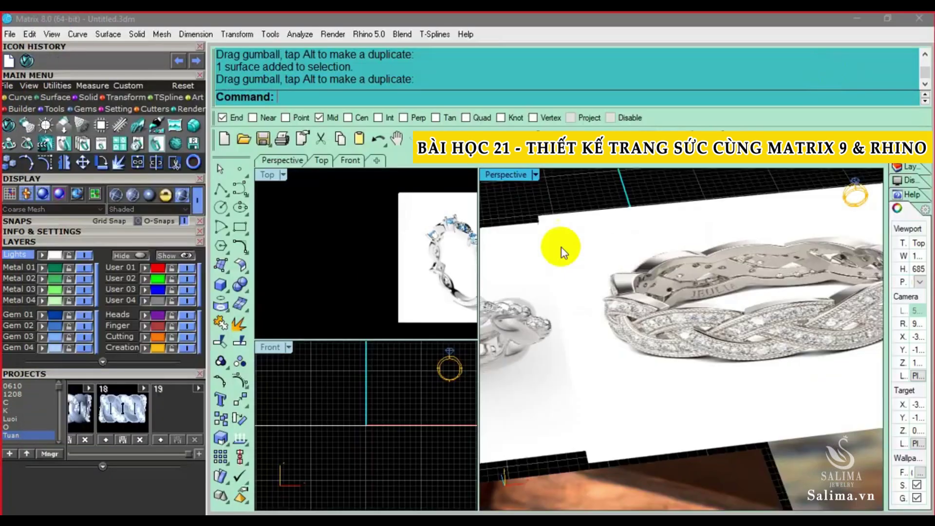
double_click(268, 175)
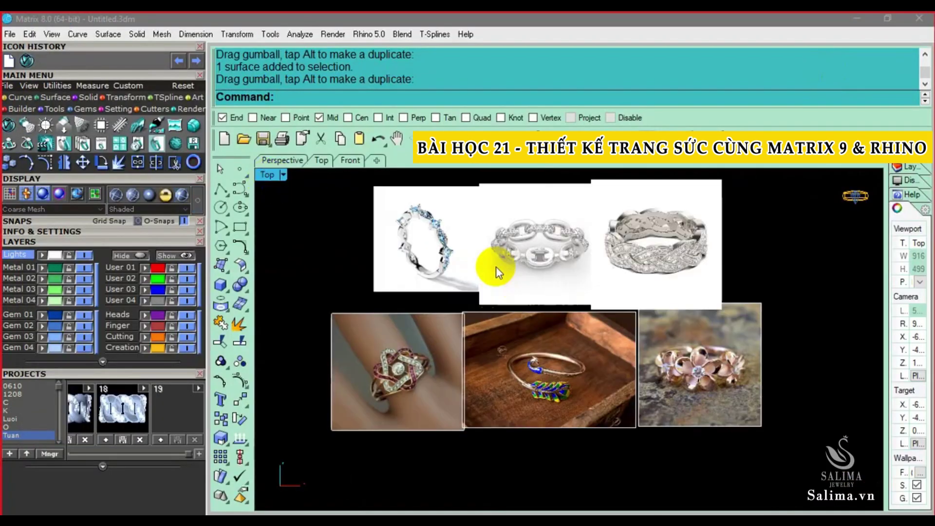
scroll(380, 219, up, 3)
click(438, 287)
scroll(457, 294, down, 4)
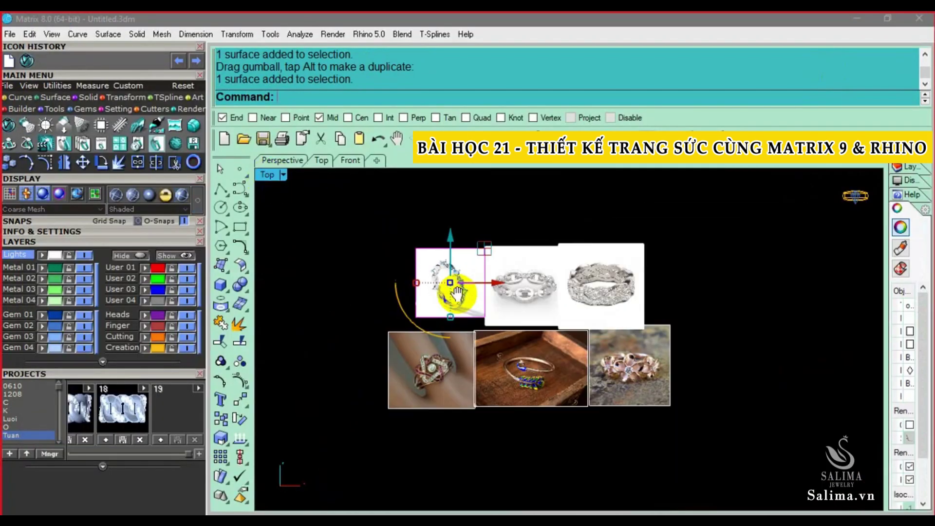
drag(692, 433, 487, 293)
shift+click(414, 347)
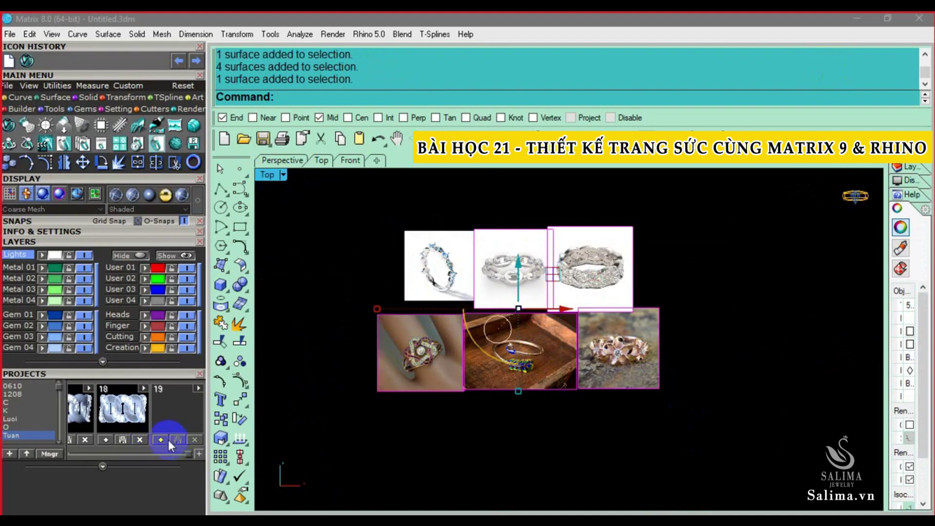
click(168, 440)
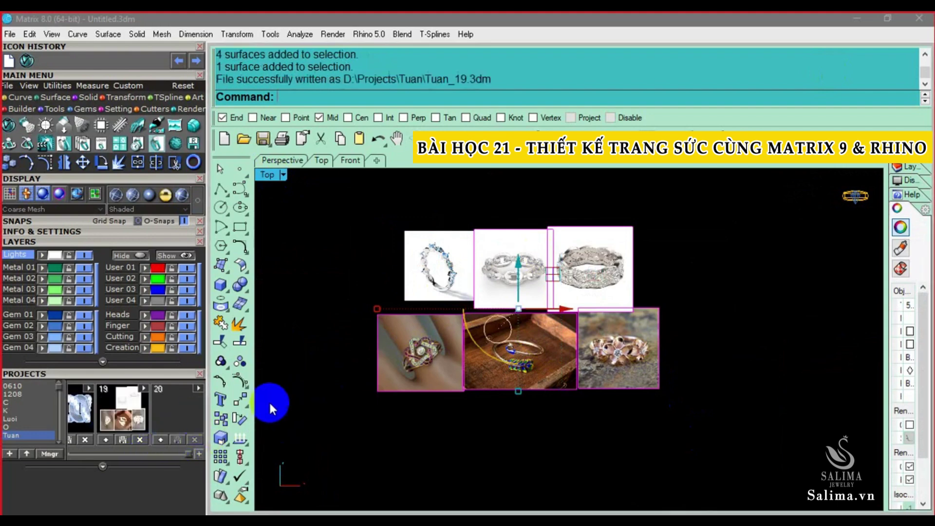
- Delete the five extra photos, show the grid, and nudge the blue gem ring photo 70 units right
key(Delete)
click(436, 287)
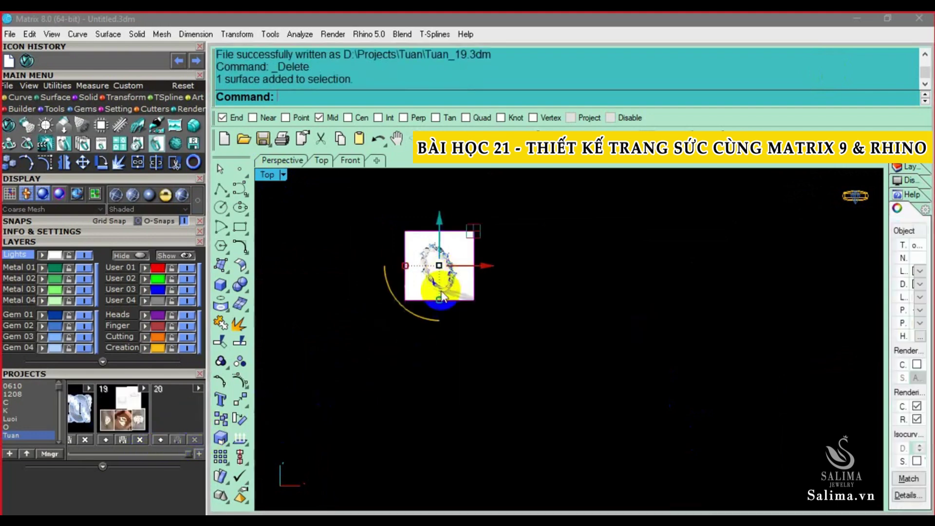
double_click(283, 179)
right_drag(340, 257, 372, 273)
click(372, 273)
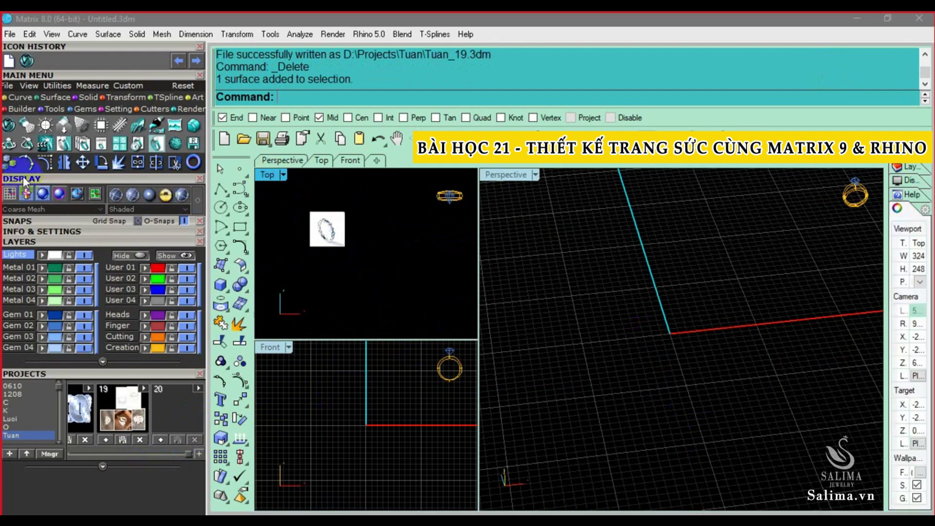
click(9, 193)
click(328, 229)
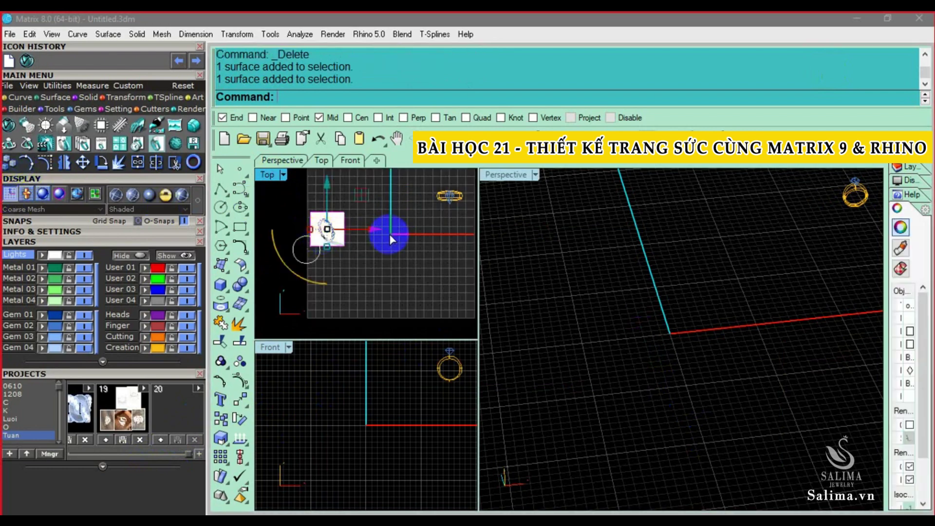
key(alt+Right)
key(alt+Right)
key(alt+Right)
key(alt+Right)
key(alt+Right)
key(alt+Right)
key(alt+Right)
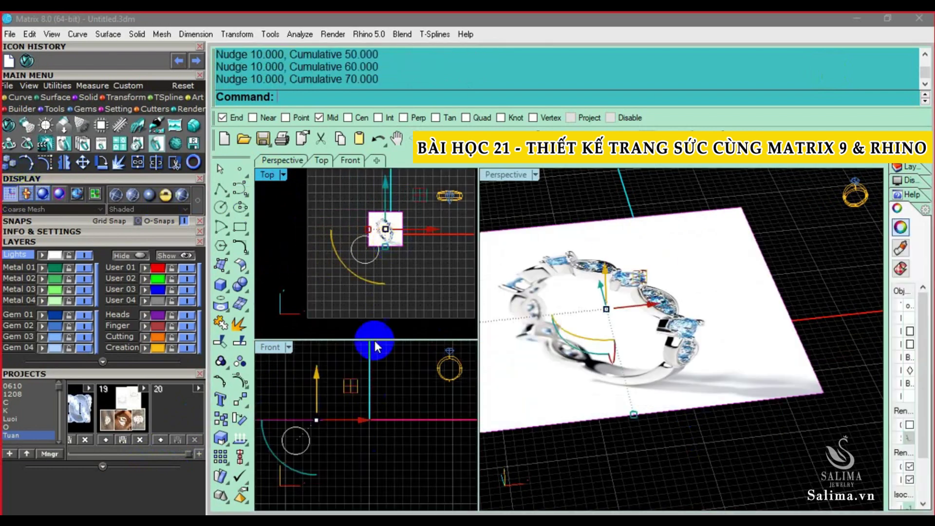
- Maximize the Top view and zoom in and out to examine the blue gemstone band's gems
scroll(386, 209, up, 6)
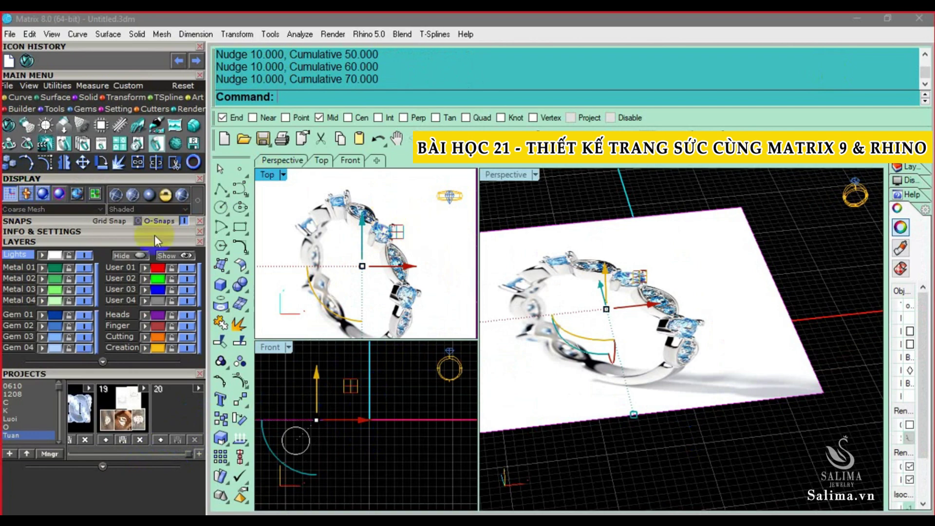
double_click(267, 175)
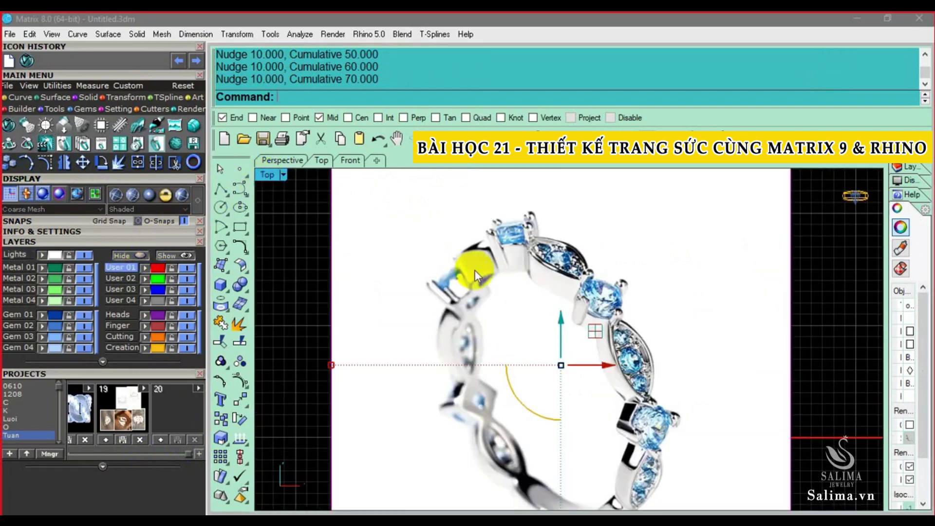
scroll(636, 288, down, 3)
scroll(571, 312, up, 2)
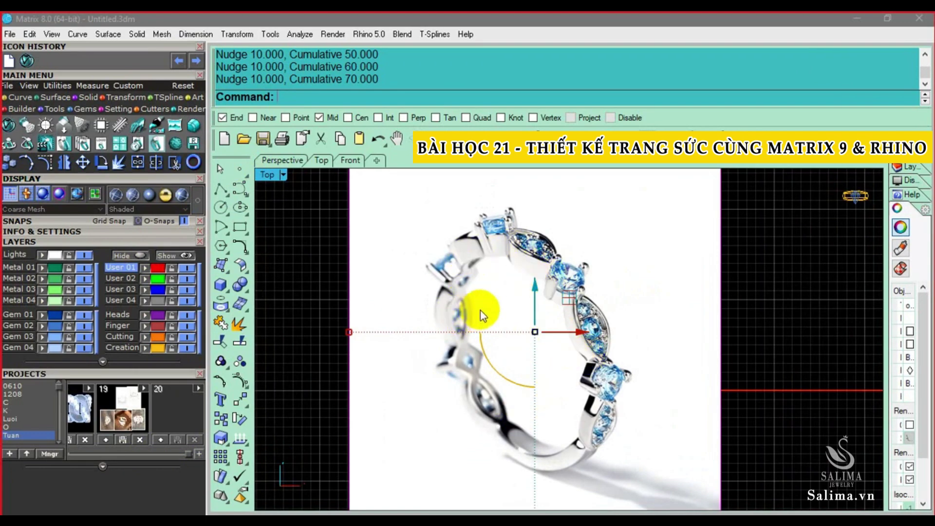
scroll(481, 310, up, 1)
scroll(492, 215, up, 1)
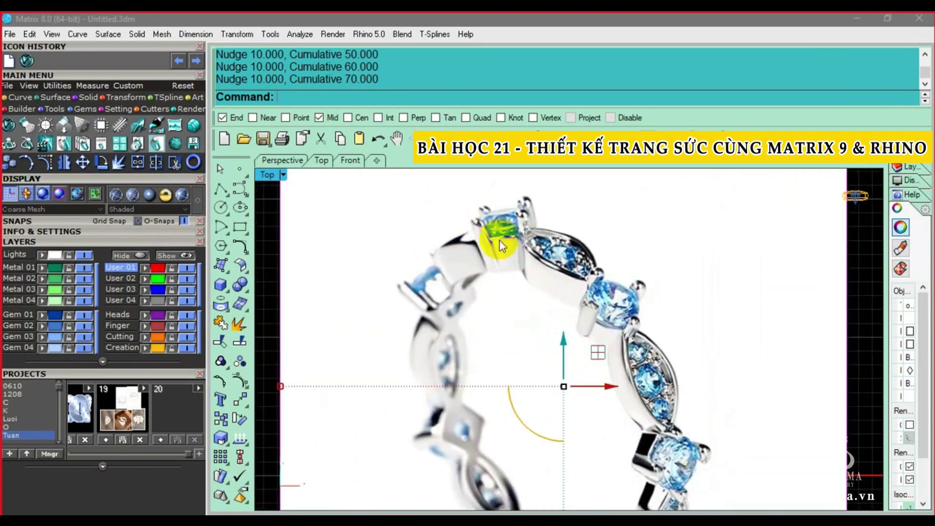
scroll(499, 239, down, 1)
scroll(502, 233, down, 1)
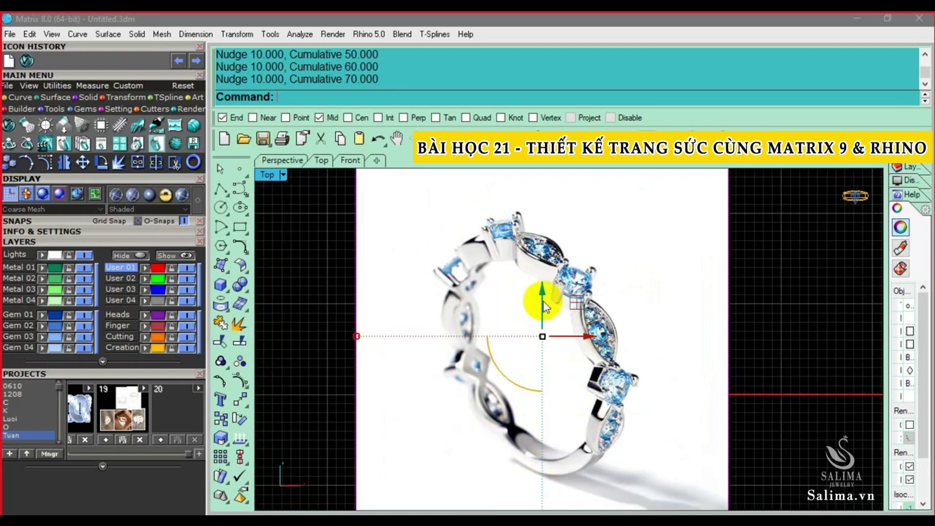
scroll(517, 274, up, 2)
scroll(604, 271, up, 1)
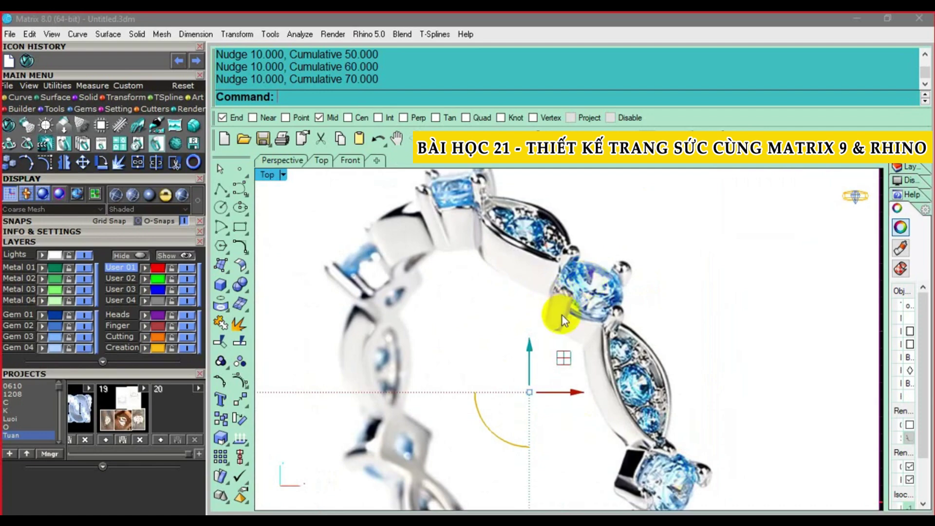
scroll(496, 236, up, 1)
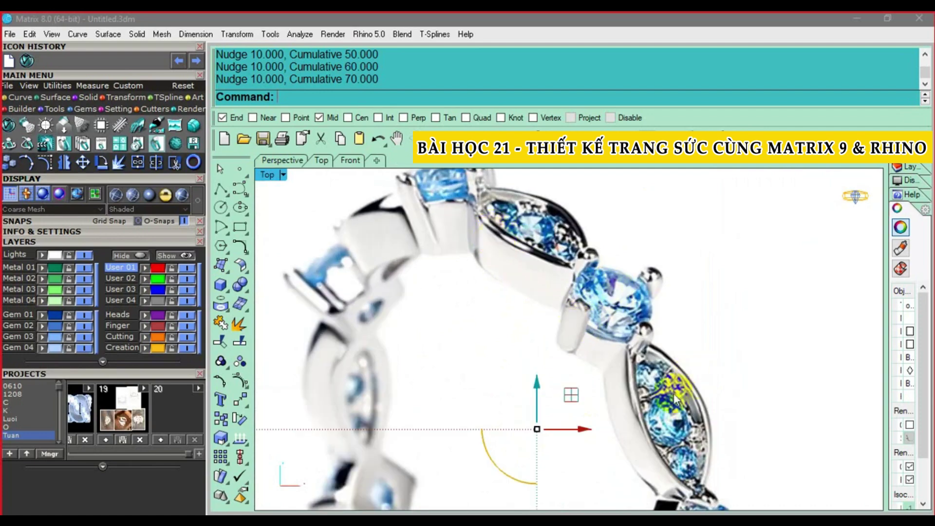
scroll(671, 409, down, 1)
scroll(665, 391, down, 3)
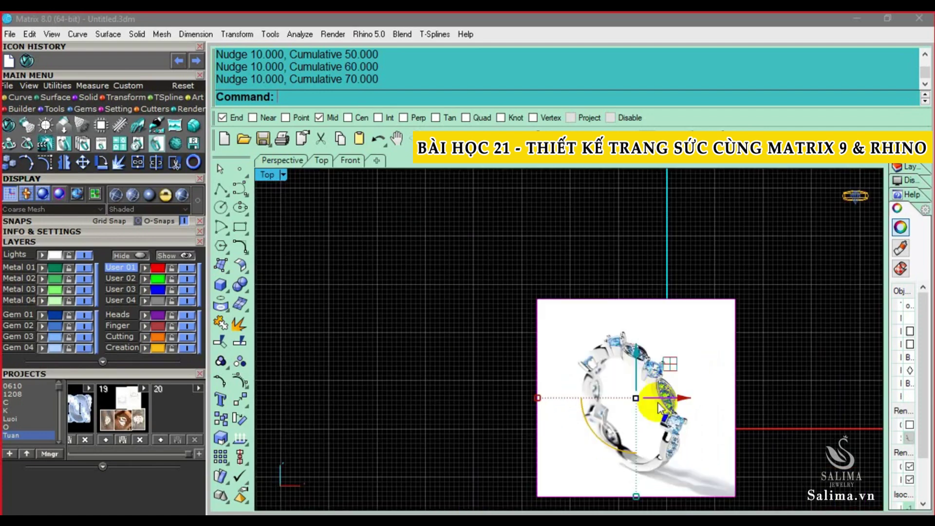
scroll(613, 340, up, 4)
scroll(536, 300, up, 1)
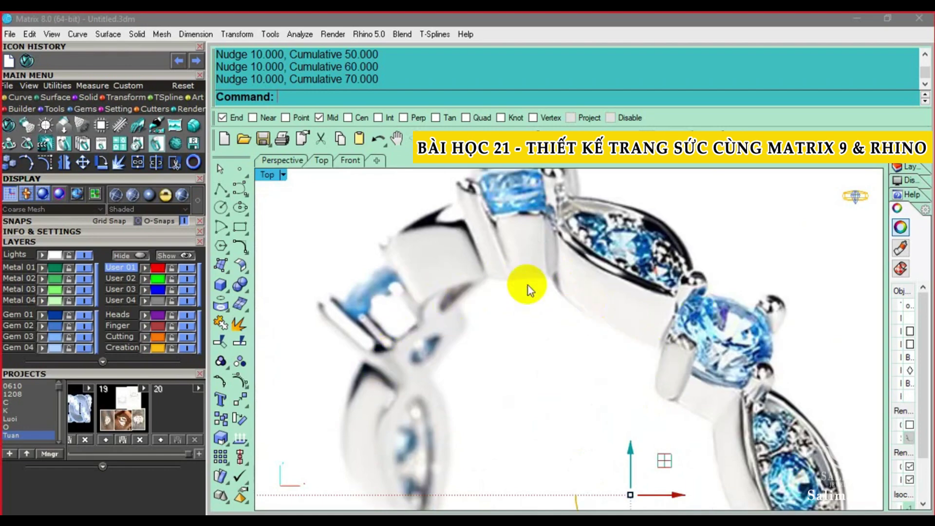
scroll(489, 312, down, 1)
scroll(487, 336, down, 1)
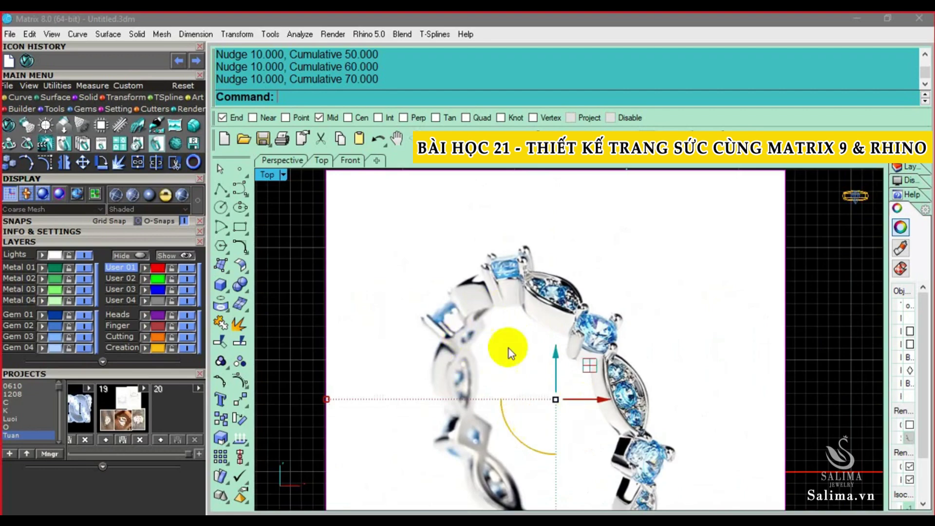
scroll(497, 209, up, 2)
scroll(605, 319, up, 2)
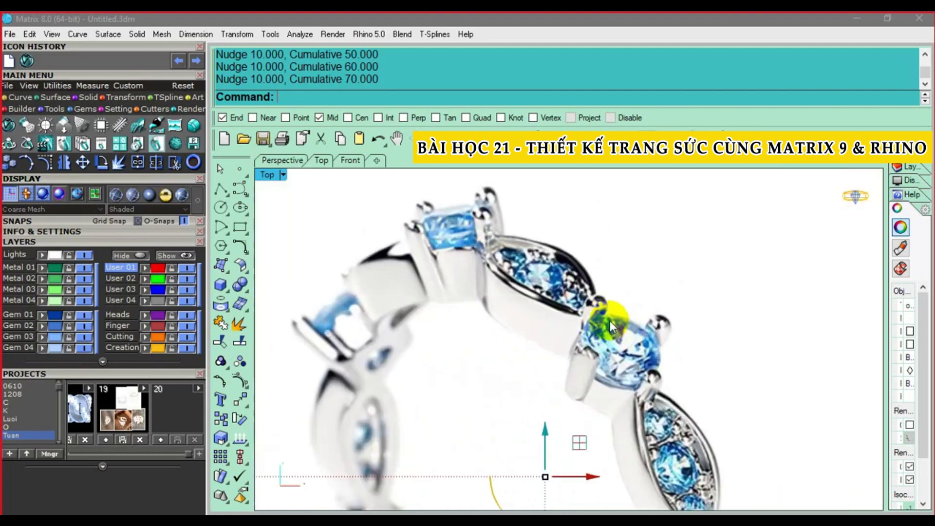
scroll(582, 323, up, 1)
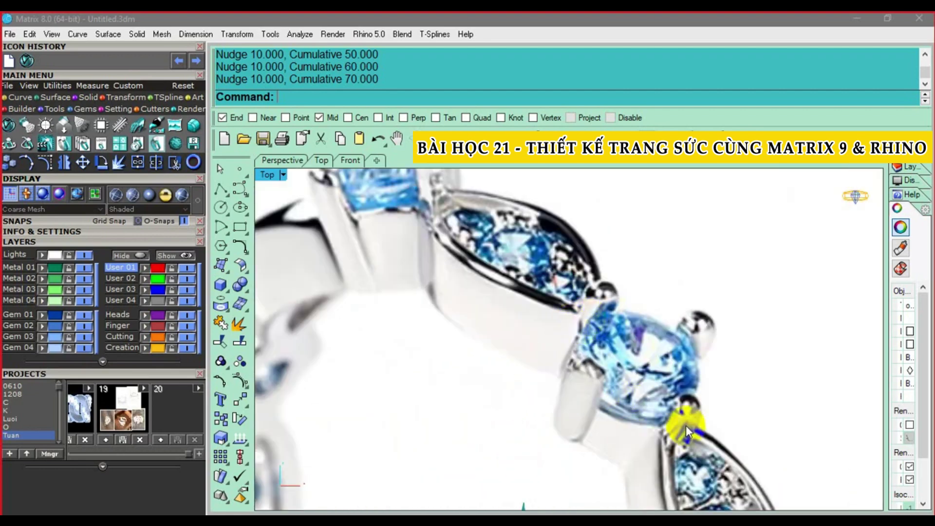
scroll(685, 426, down, 2)
scroll(509, 279, down, 1)
scroll(510, 280, down, 2)
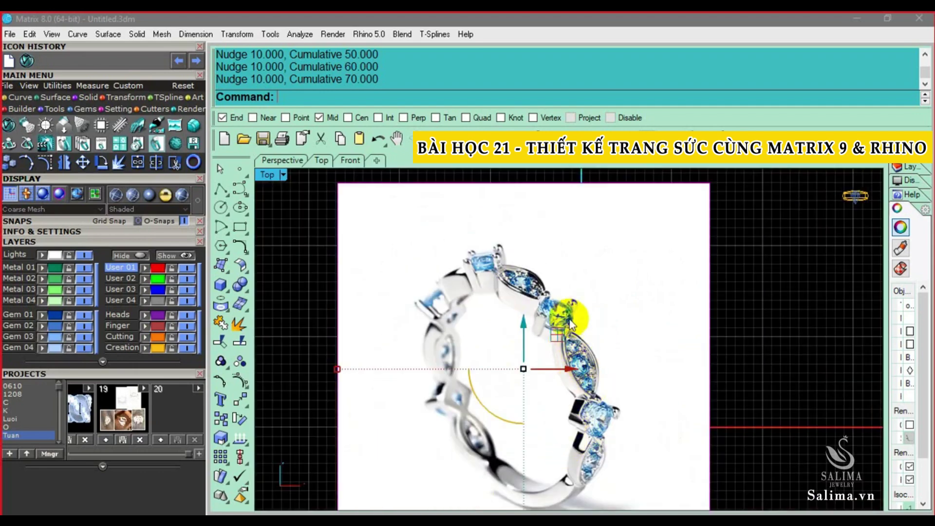
scroll(568, 308, down, 1)
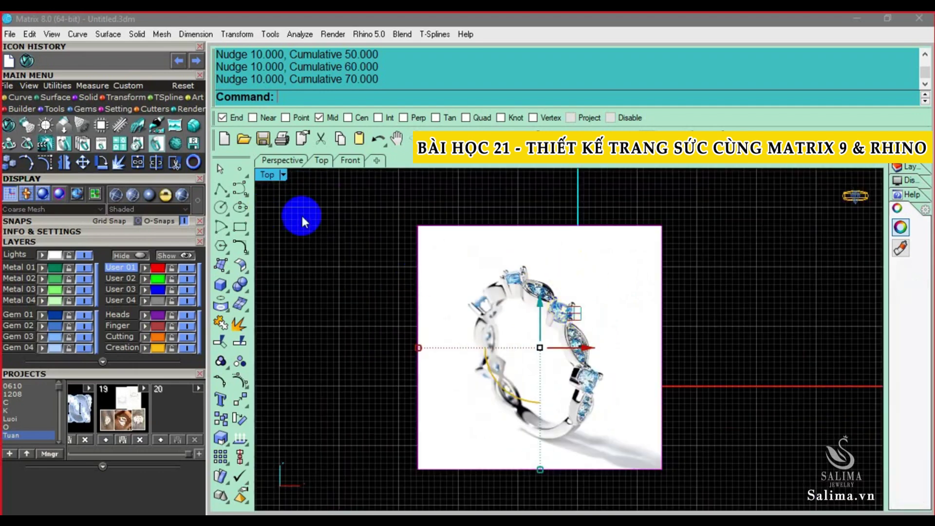
key(Escape)
- Restore the four views and rotate the ring photo plane upright to face the Front view
double_click(268, 174)
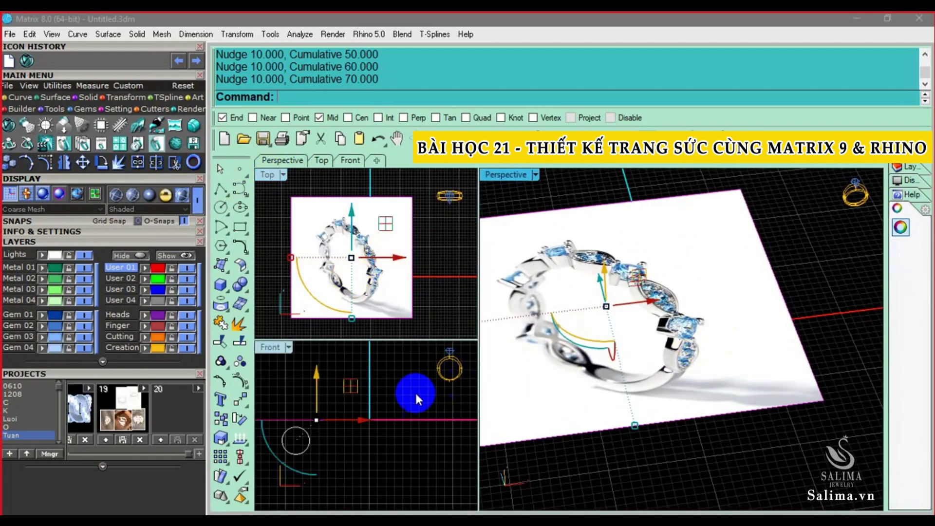
mouse_move(789, 368)
right_down()
mouse_move(606, 363)
mouse_move(699, 321)
right_up()
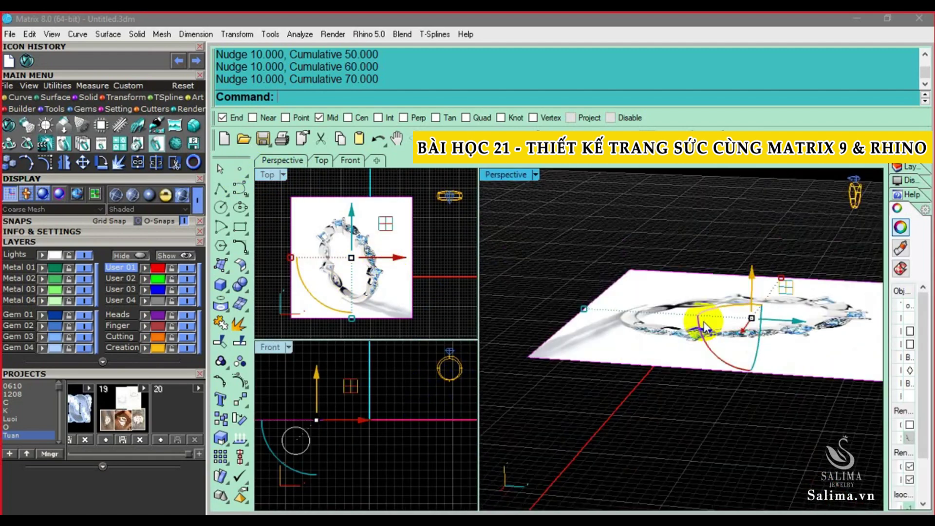
drag(747, 367, 652, 385)
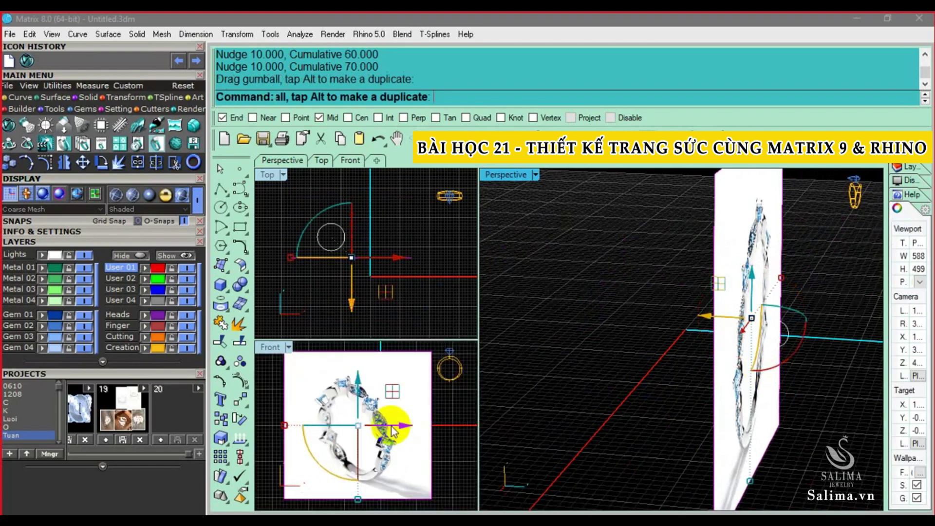
scroll(439, 400, down, 5)
click(282, 349)
- Maximize the Front view and zoom in on the upright ring photo
double_click(282, 349)
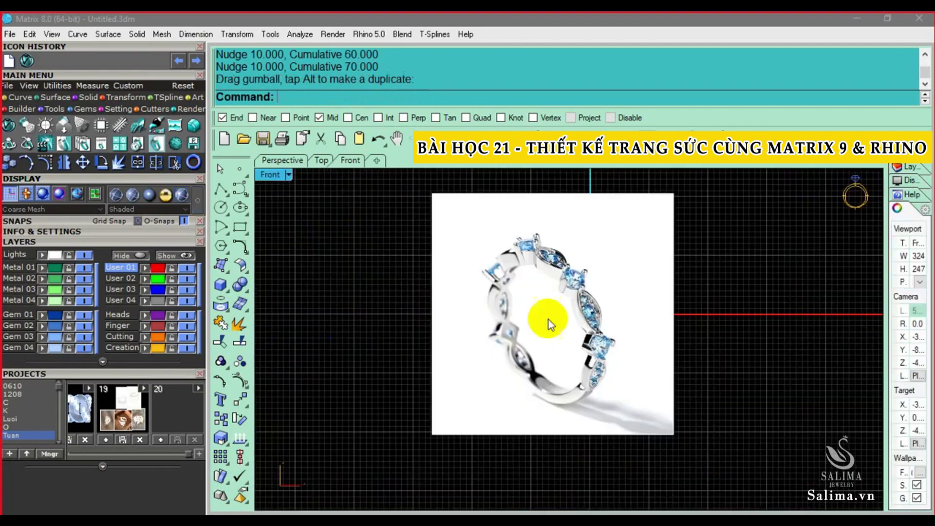
scroll(549, 319, up, 2)
scroll(495, 329, up, 2)
scroll(516, 388, down, 4)
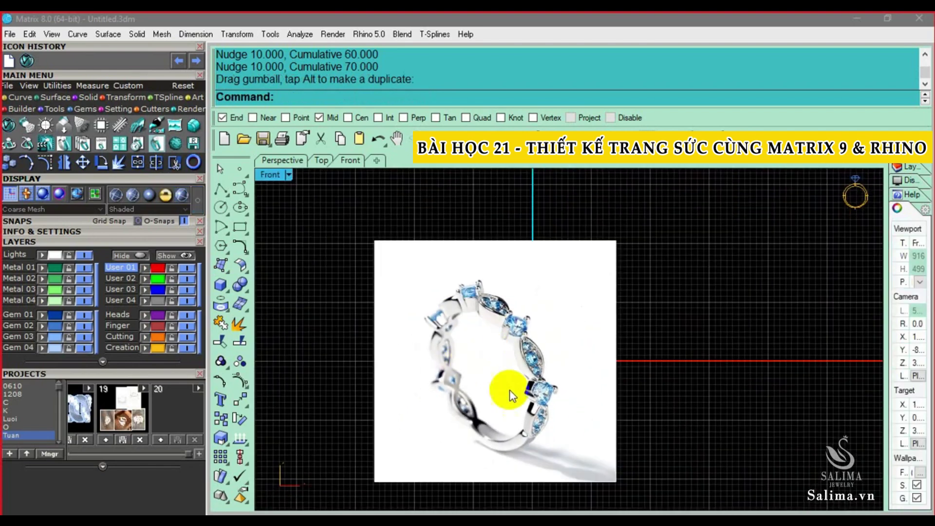
drag(818, 177, 863, 187)
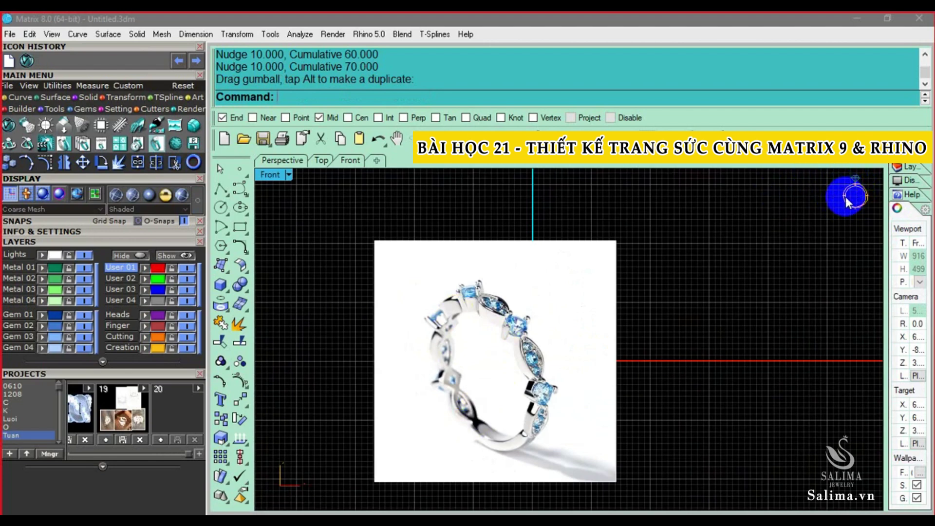
click(848, 197)
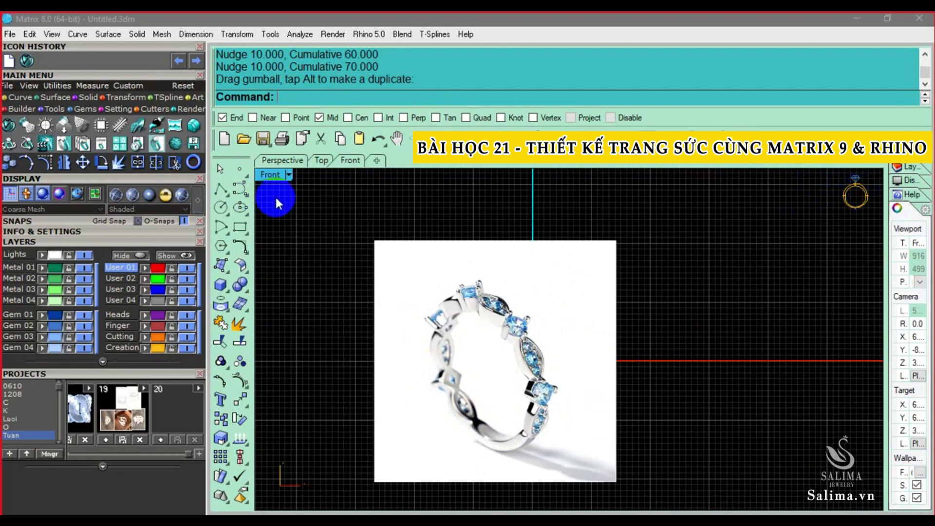
- Move the ring photo right and up, then gumball-scale it to end slightly larger
click(511, 257)
drag(516, 299, 563, 288)
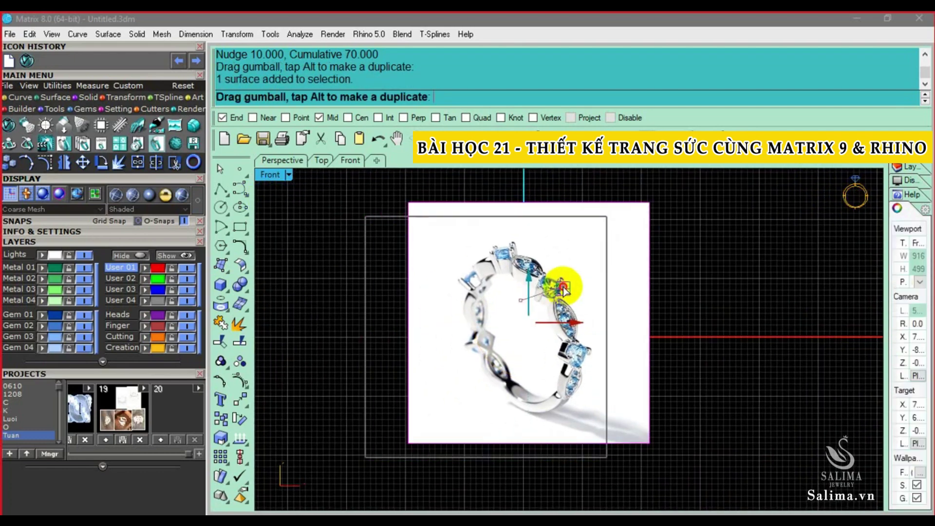
click(530, 430)
mouse_move(528, 443)
shift+mouse_down()
mouse_move(536, 373)
mouse_move(533, 389)
shift+mouse_up()
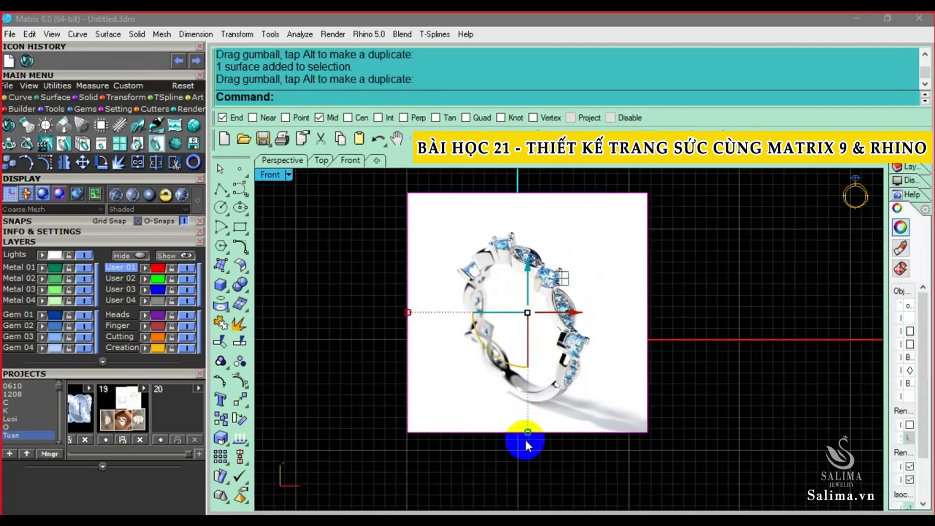
drag(526, 443, 533, 426)
mouse_move(549, 344)
mouse_down()
mouse_move(563, 286)
mouse_move(554, 293)
mouse_up()
click(715, 288)
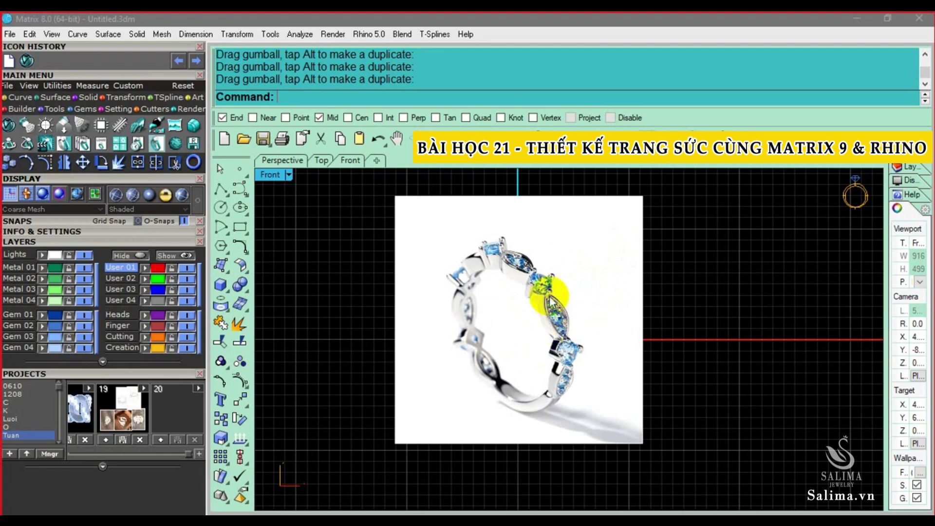
right_drag(551, 299, 523, 303)
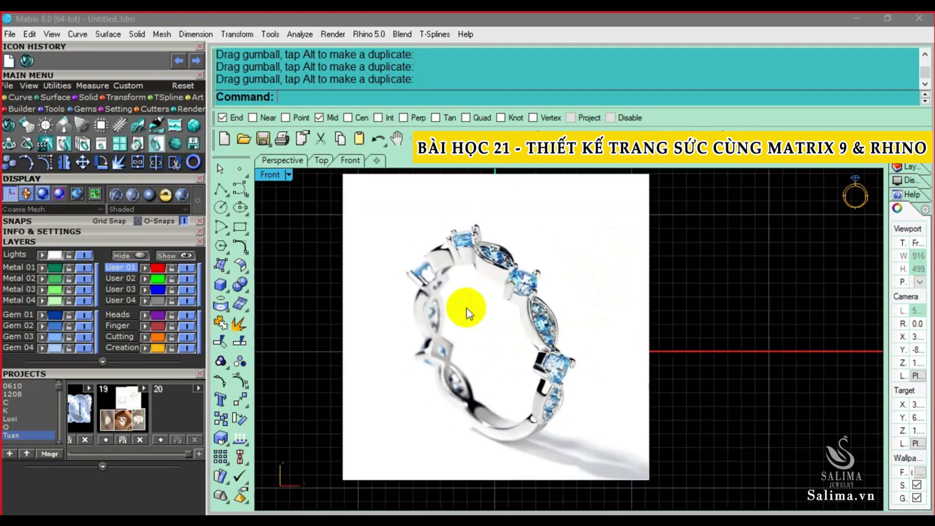
scroll(452, 332, up, 3)
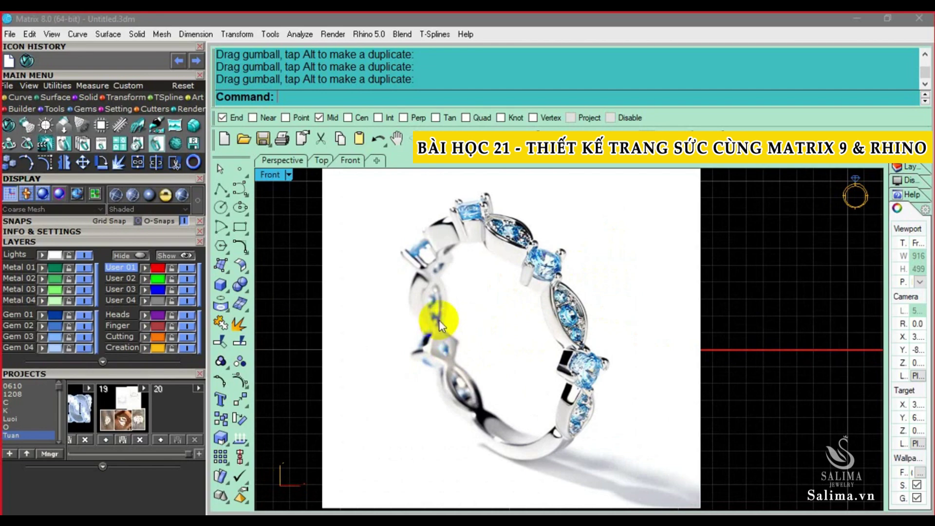
scroll(441, 320, down, 4)
scroll(451, 324, up, 3)
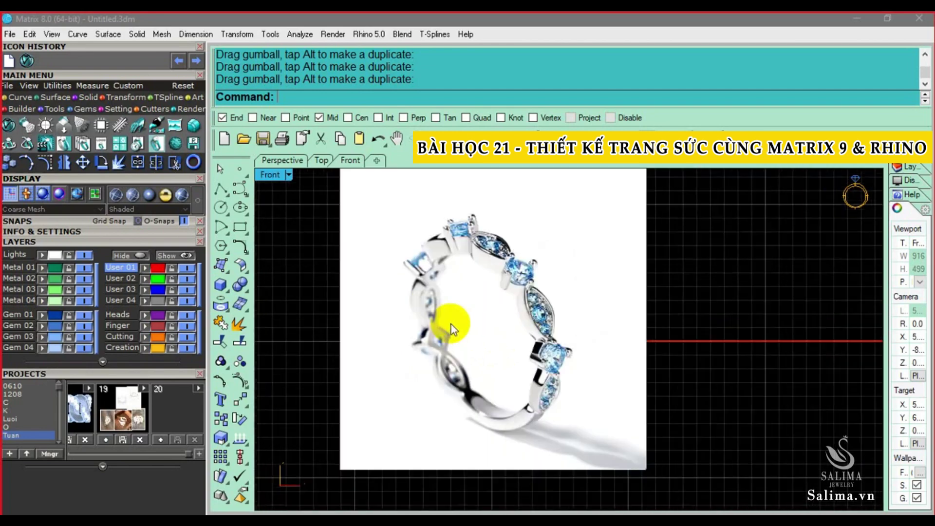
scroll(451, 324, down, 1)
scroll(425, 324, down, 1)
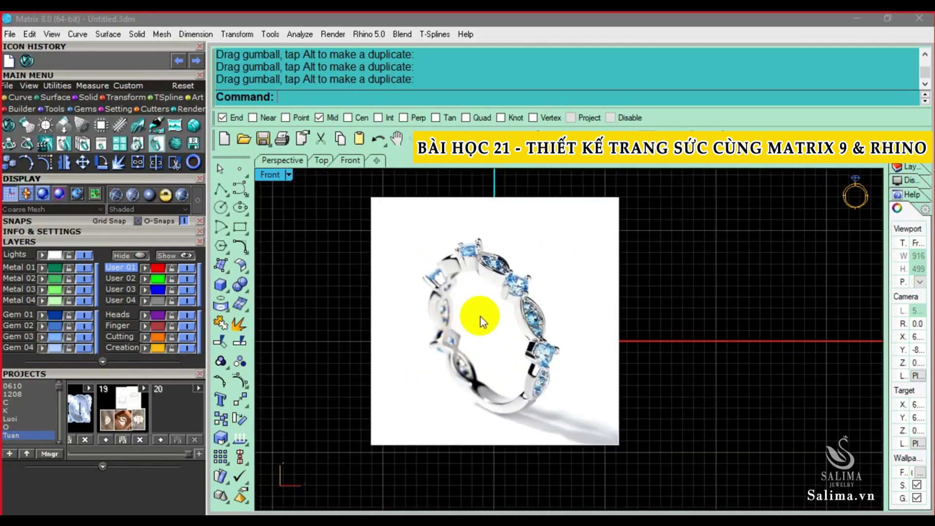
scroll(480, 318, up, 2)
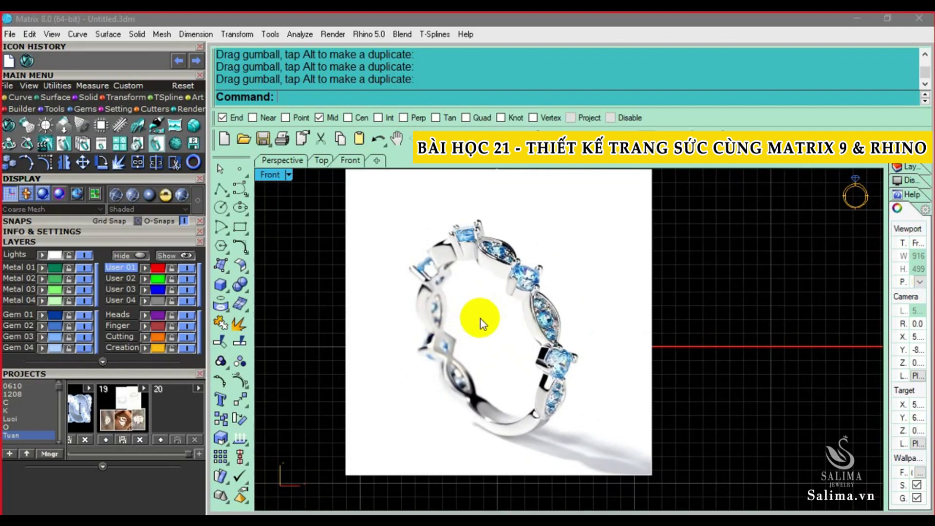
scroll(437, 315, down, 1)
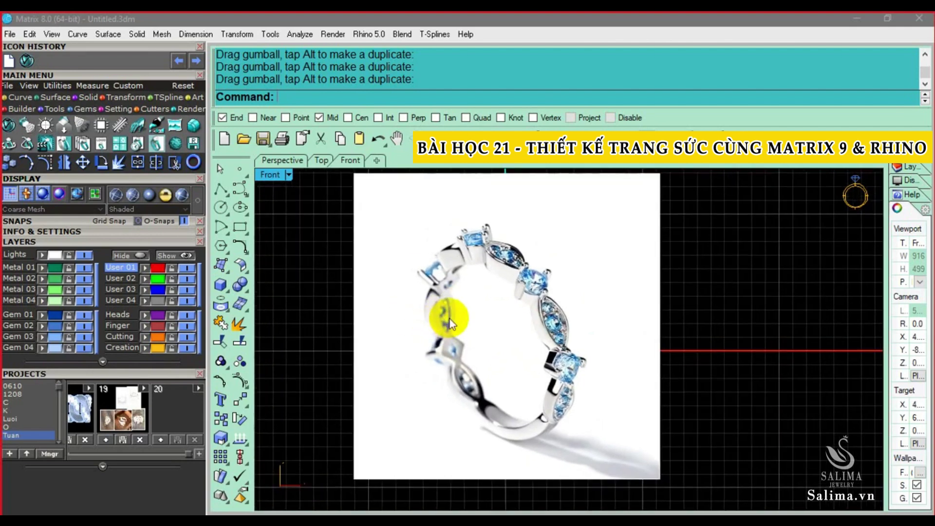
scroll(450, 319, down, 1)
scroll(446, 305, up, 1)
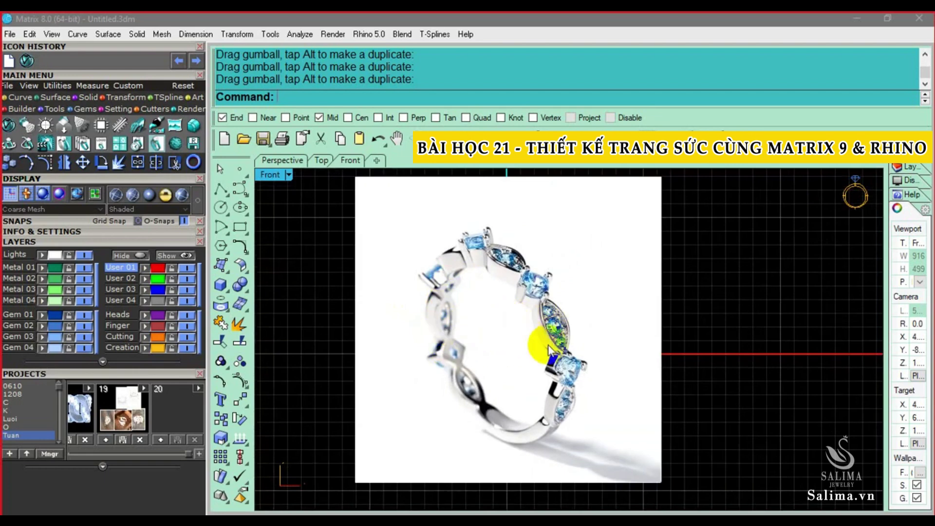
scroll(550, 349, up, 1)
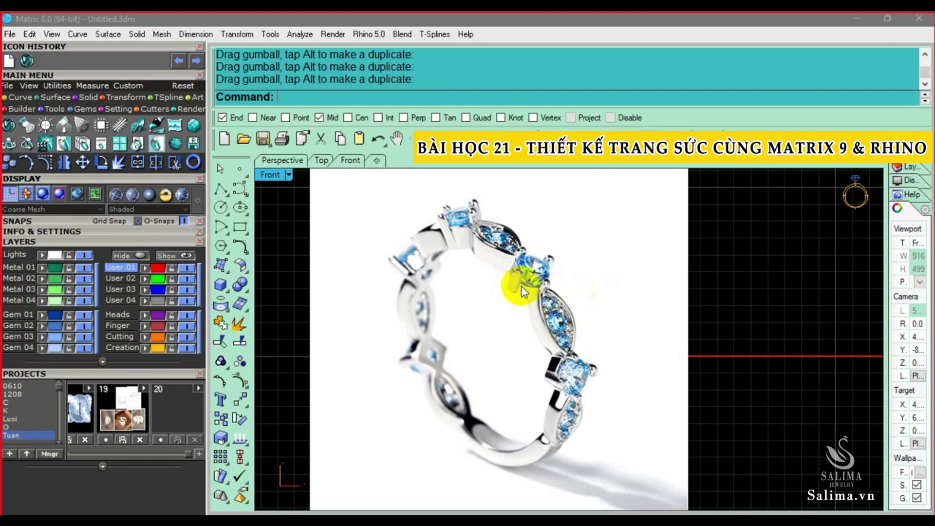
scroll(521, 286, down, 5)
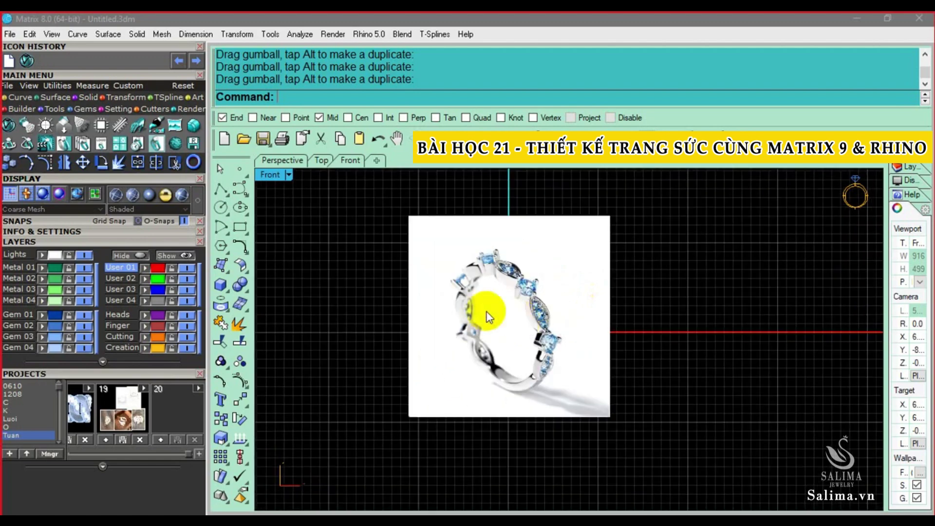
scroll(521, 297, up, 4)
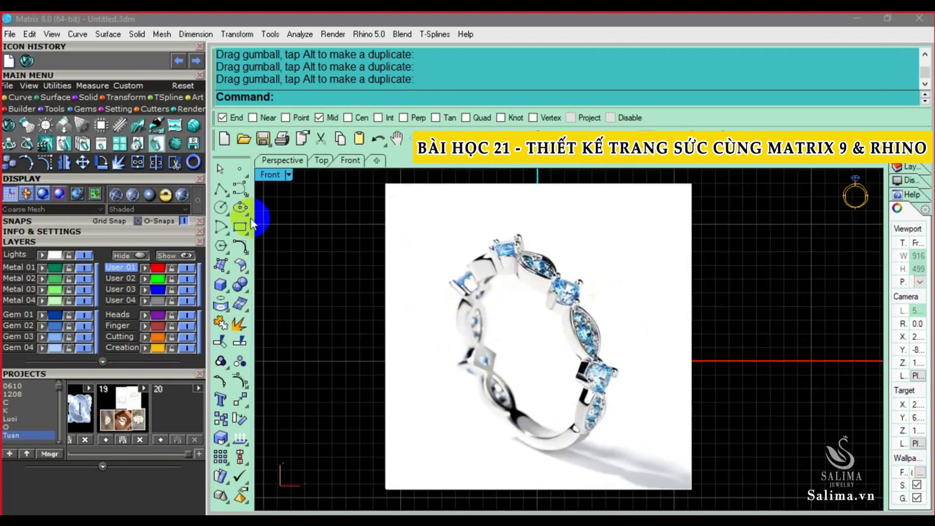
- Draw a diameter-16 circle centred at the origin
click(221, 207)
text(0)
key(Return)
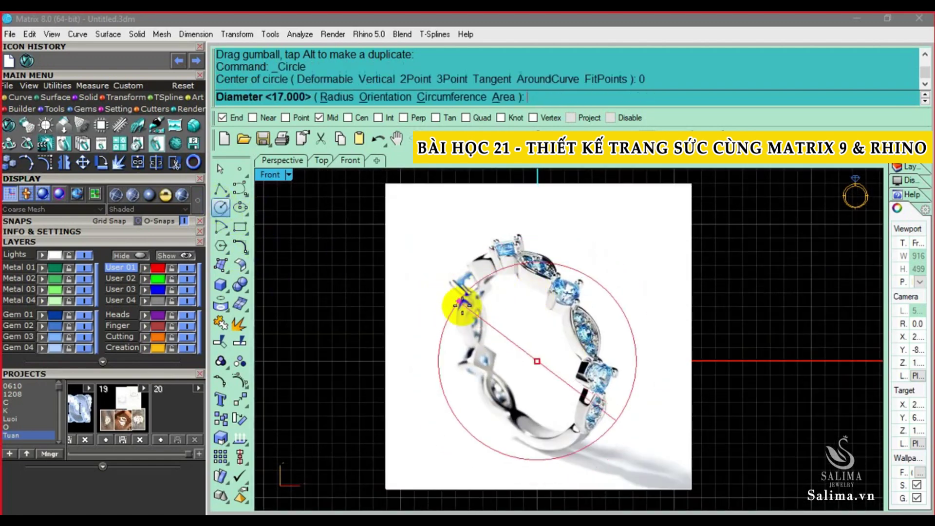
text(16)
key(Return)
- Scale the ring reference photo up to fit the circle
click(518, 350)
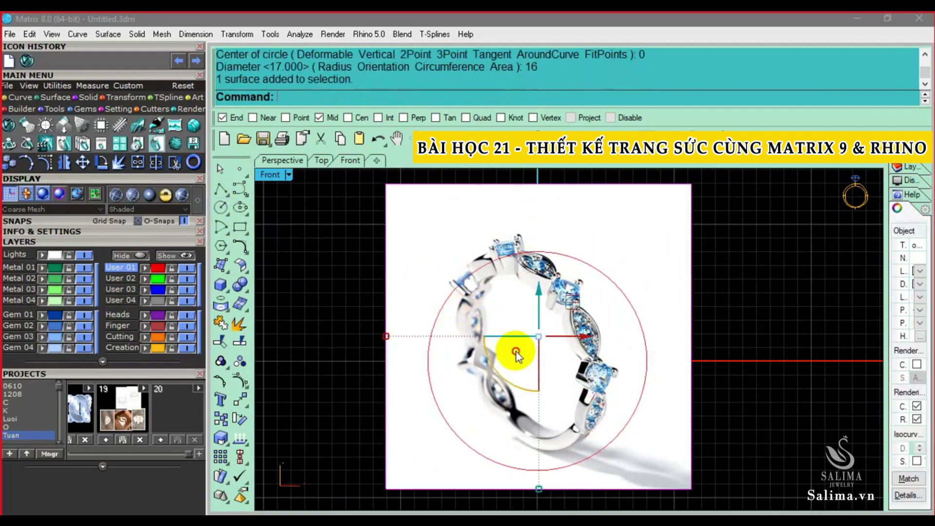
right_drag(545, 352, 519, 317)
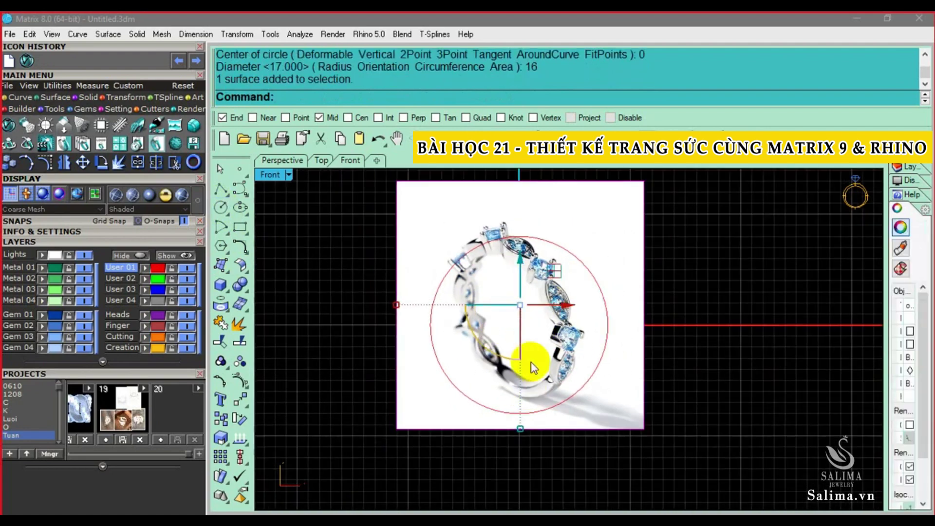
scroll(531, 363, down, 1)
drag(520, 428, 525, 471)
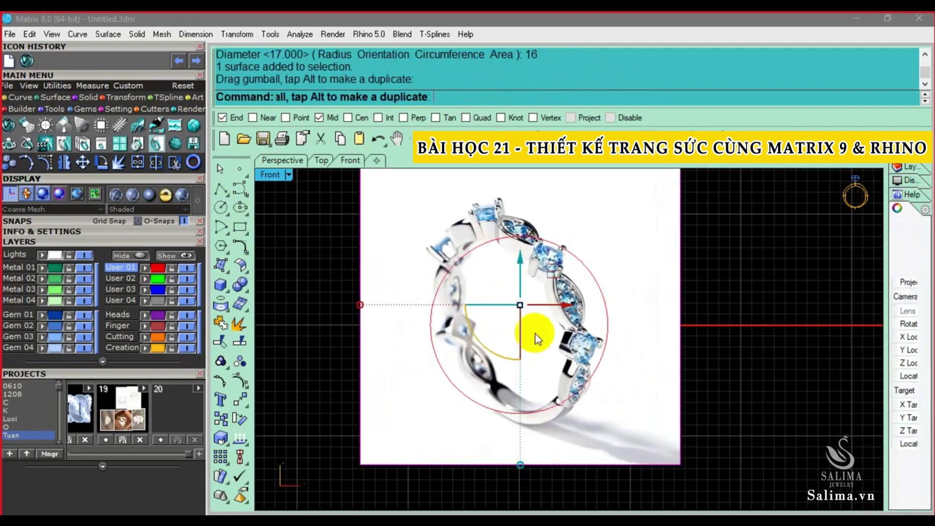
drag(550, 314, 553, 304)
- Dimension the ring's inner height with Dim, placing the 15.47 dimension beside the ring
text(Dim)
scroll(516, 288, up, 1)
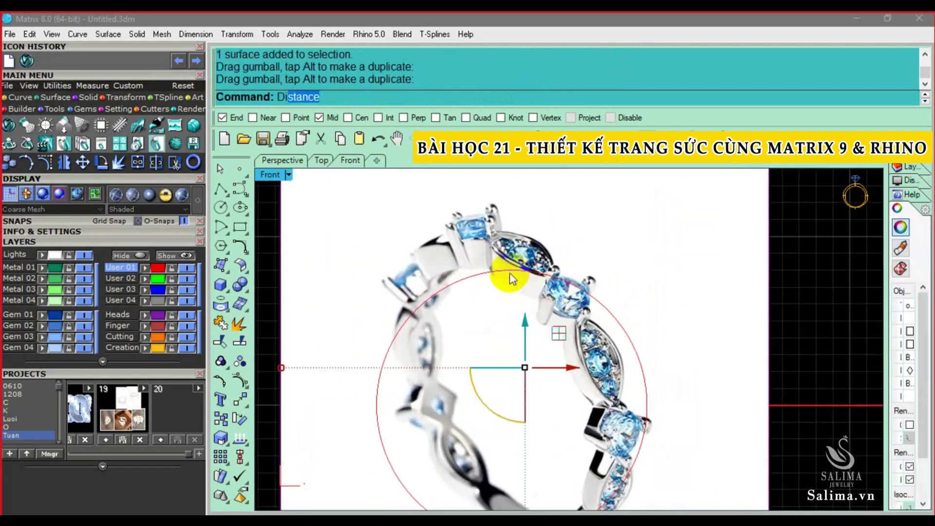
key(Return)
scroll(475, 268, up, 1)
click(475, 265)
scroll(475, 265, down, 2)
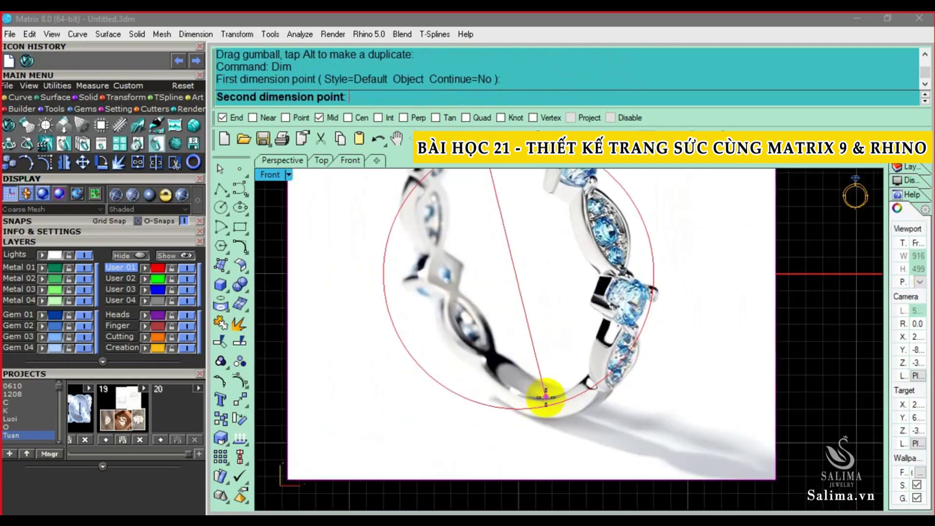
click(547, 390)
scroll(548, 376, down, 1)
click(395, 330)
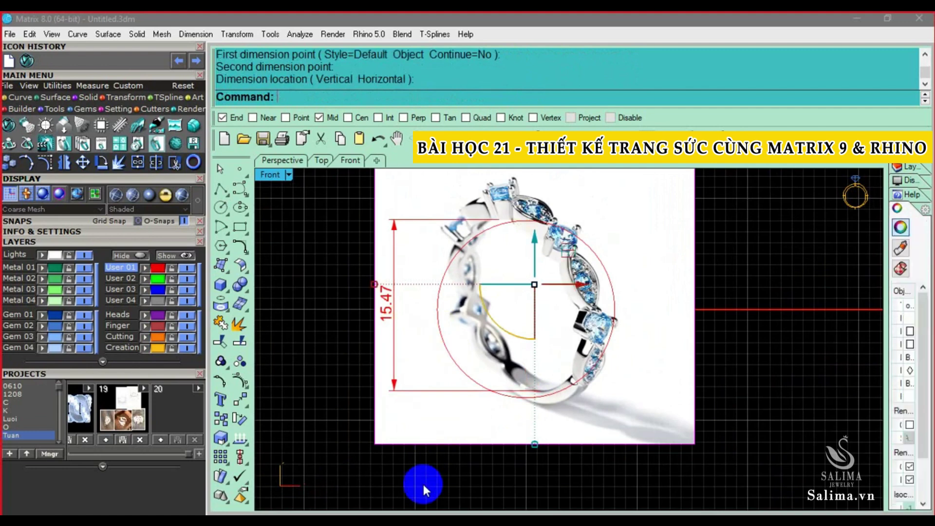
- Scale the photo and its dimension together until the dimension reads 15.72
drag(422, 483, 469, 334)
scroll(553, 268, up, 1)
drag(563, 271, 568, 273)
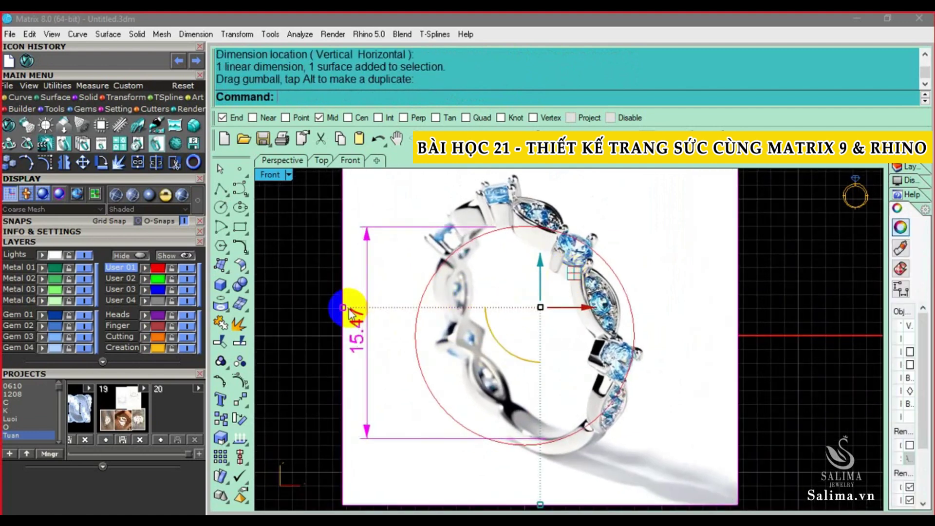
drag(343, 307, 335, 306)
- Measure the circle's radius, then delete the diameter-16 circle
click(457, 259)
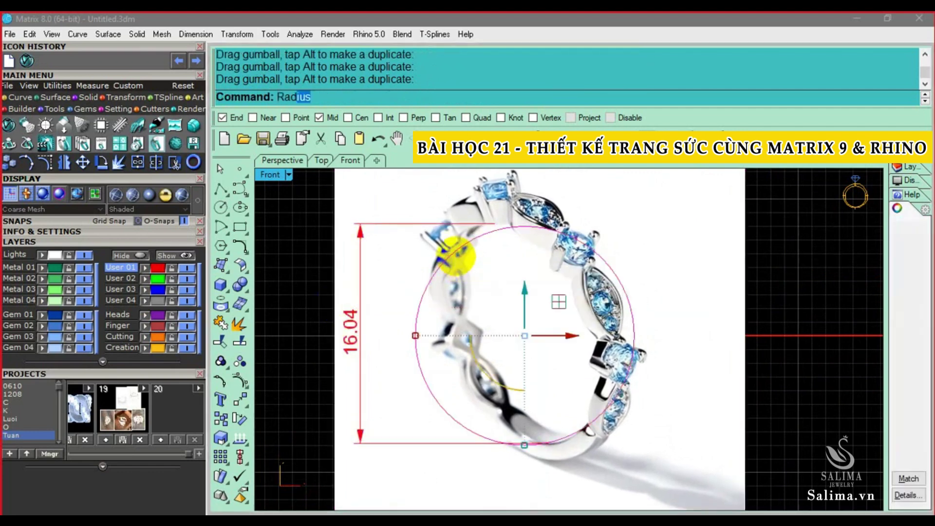
text(Radius)
key(Return)
key(Delete)
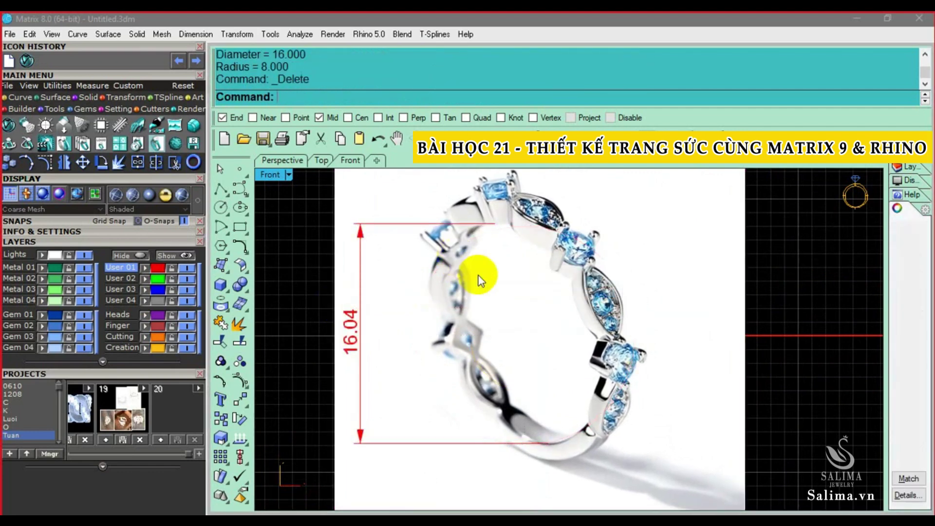
- Draw a new diameter-17 circle centred at the origin
click(232, 209)
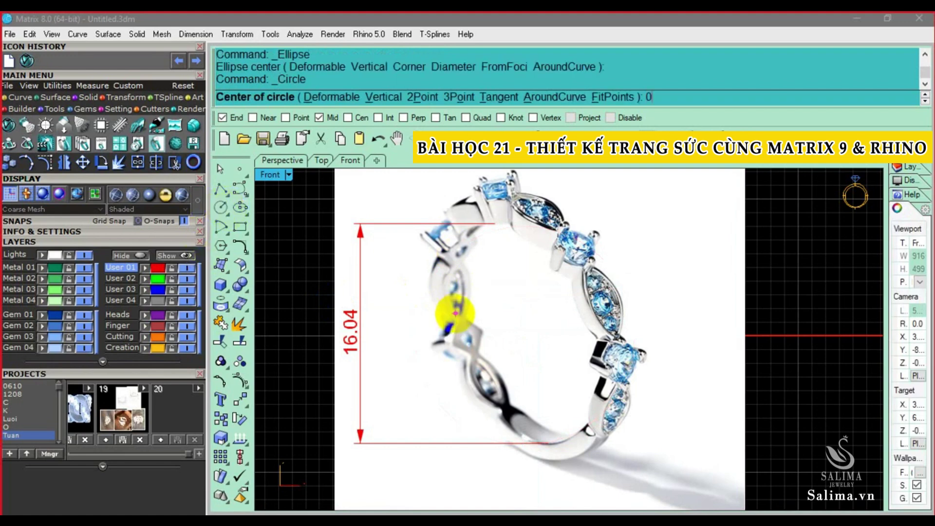
text(0)
key(Return)
text(17)
key(Return)
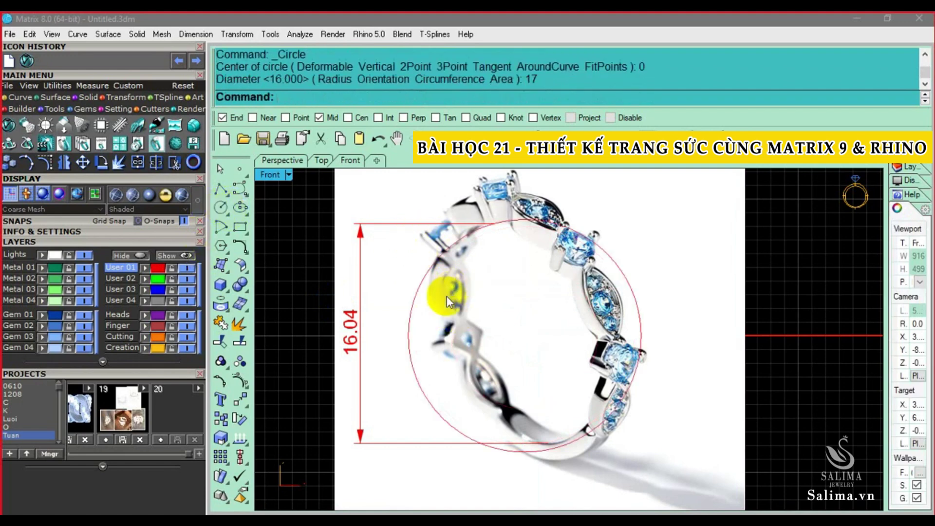
- Scale the ring photo and its dimension until the inner height reads 17.06
click(359, 289)
click(336, 308)
drag(336, 308, 322, 307)
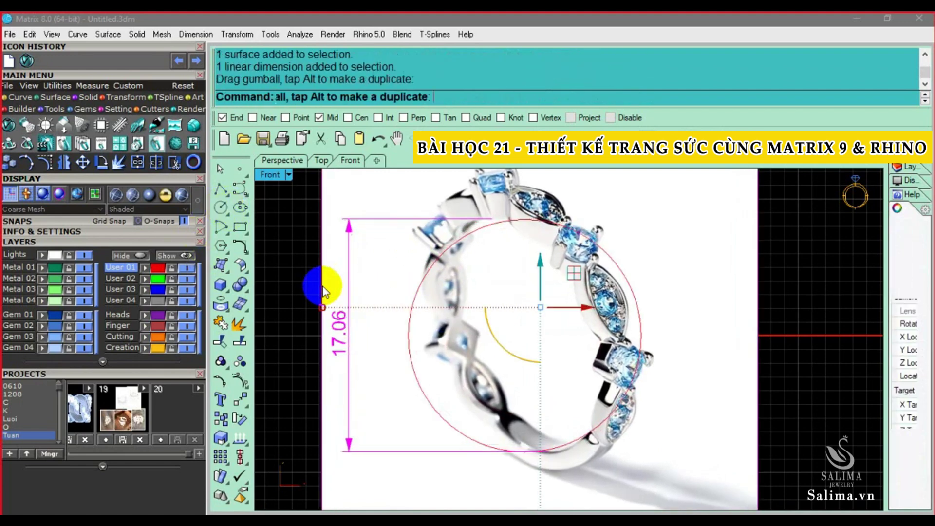
click(347, 245)
key(Delete)
key(ctrl+z)
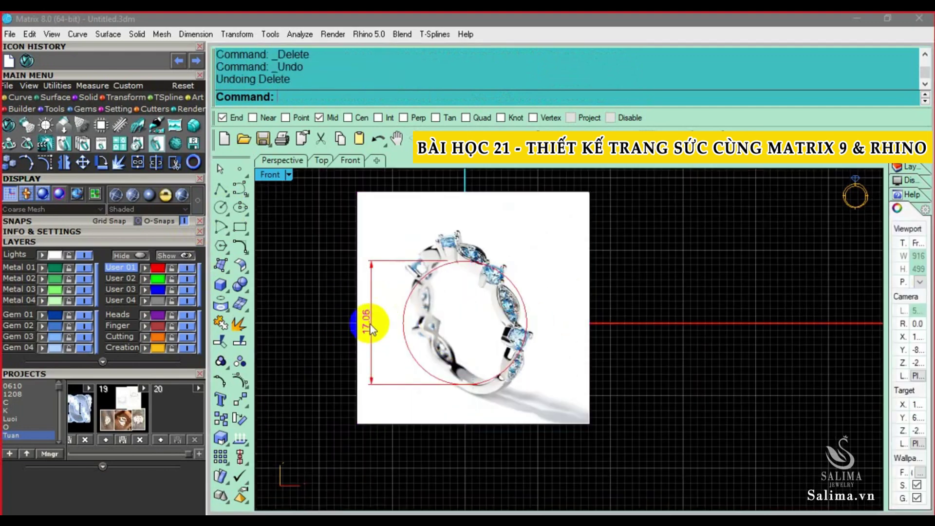
- Delete the dimension, keeping the ring photo in place
click(370, 314)
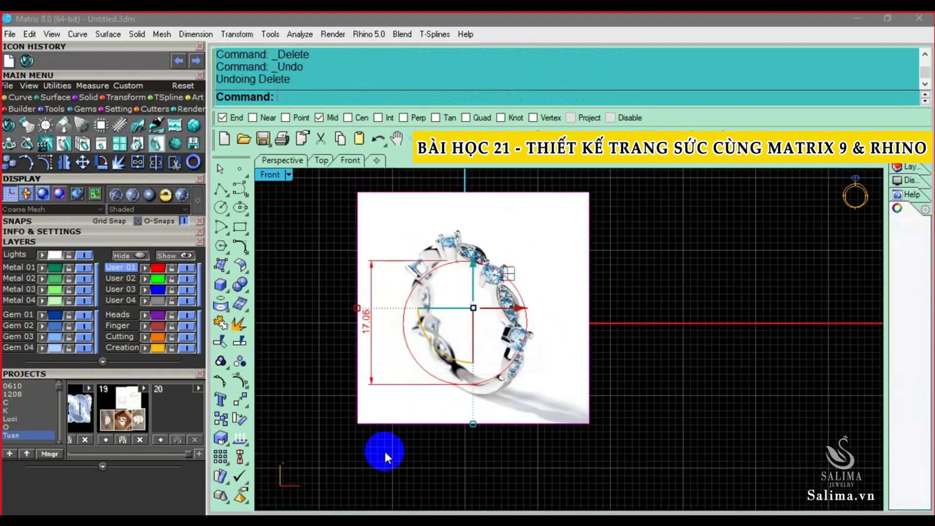
drag(384, 449, 348, 346)
ctrl+click(382, 393)
key(Delete)
- Nudge the ring photo so its inner band lines up with the circle
click(476, 341)
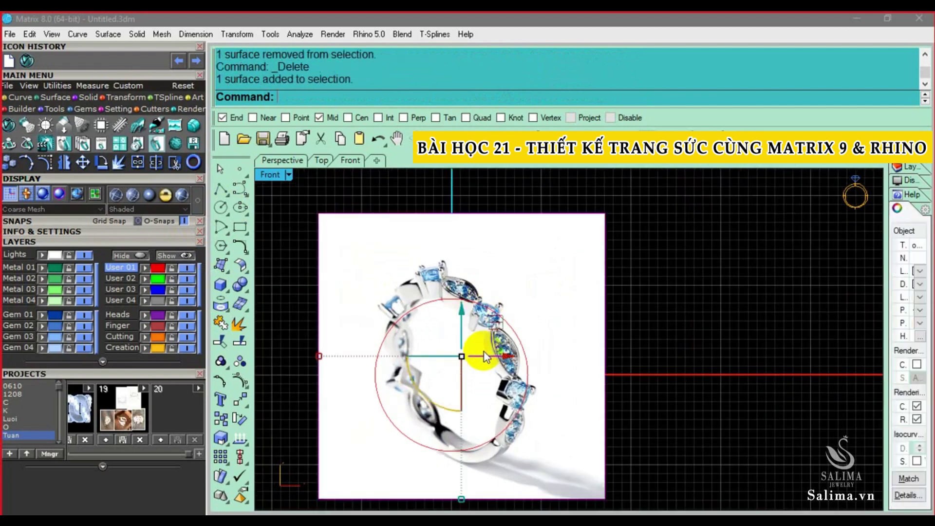
scroll(484, 346, up, 3)
drag(480, 330, 486, 327)
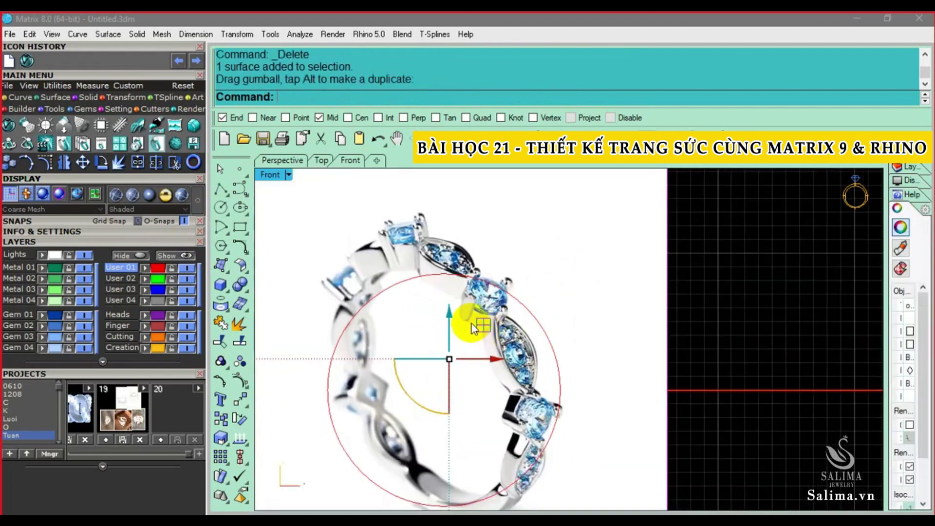
mouse_move(472, 323)
right_down()
mouse_move(484, 267)
mouse_move(476, 324)
right_up()
scroll(484, 267, down, 2)
scroll(475, 323, up, 2)
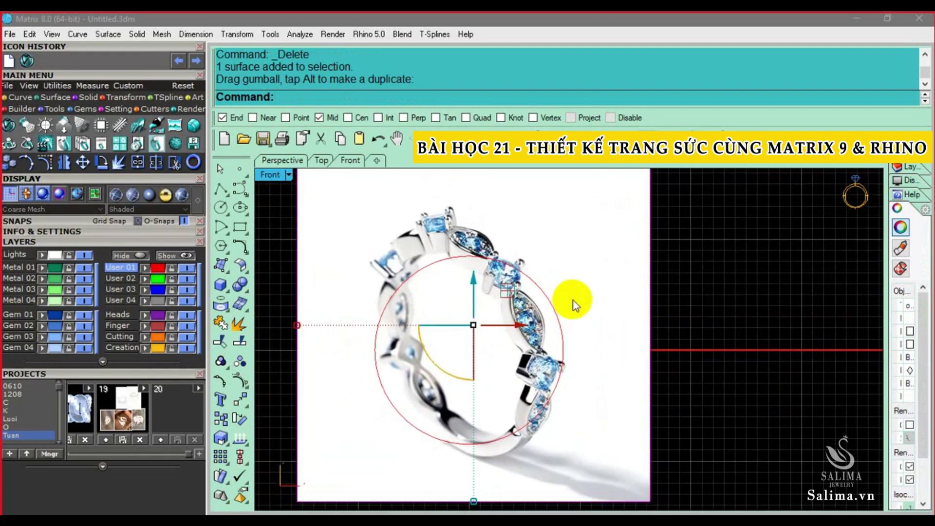
- Hide the ring photo, select the sizing circle, then show the photo again
text(H)
key(Return)
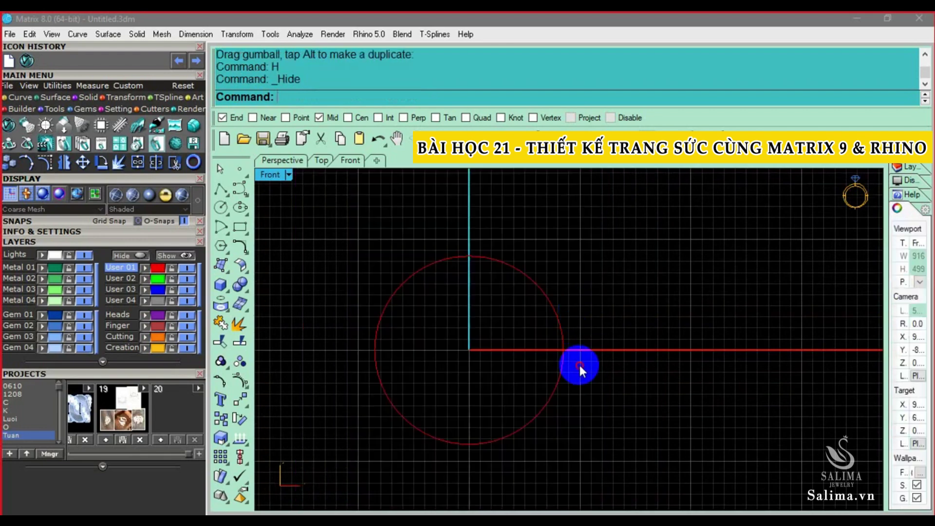
click(561, 366)
text(s)
key(Return)
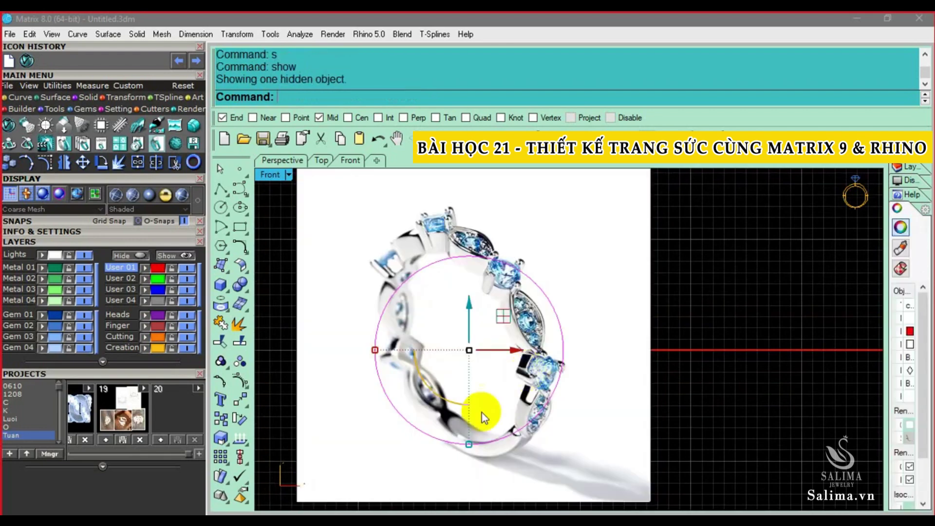
- Zoom in and out to check the circle's fit, then select the ring photo
scroll(481, 414, up, 5)
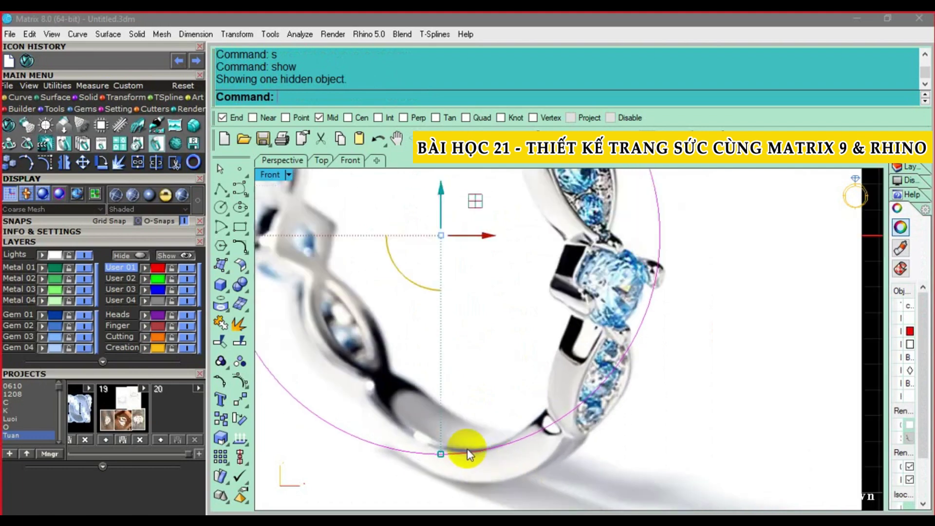
scroll(467, 448, down, 3)
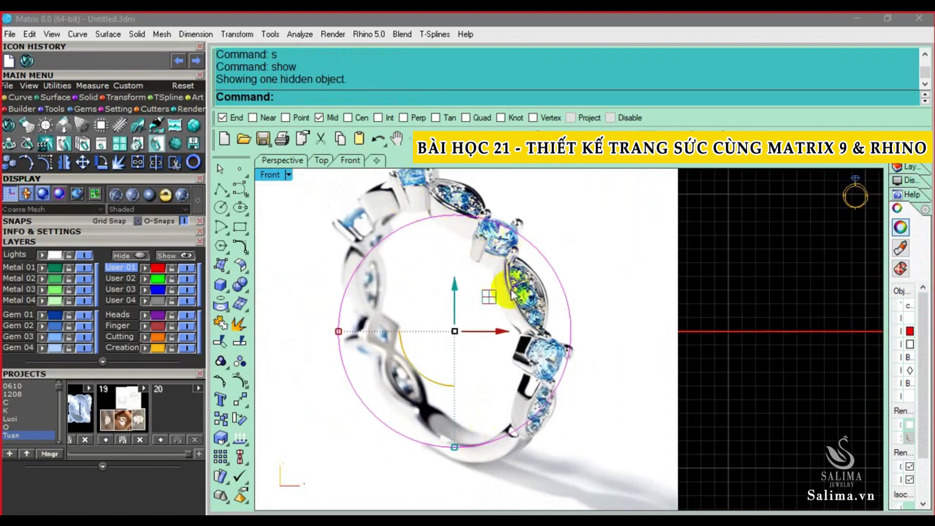
scroll(459, 450, up, 3)
scroll(430, 397, up, 3)
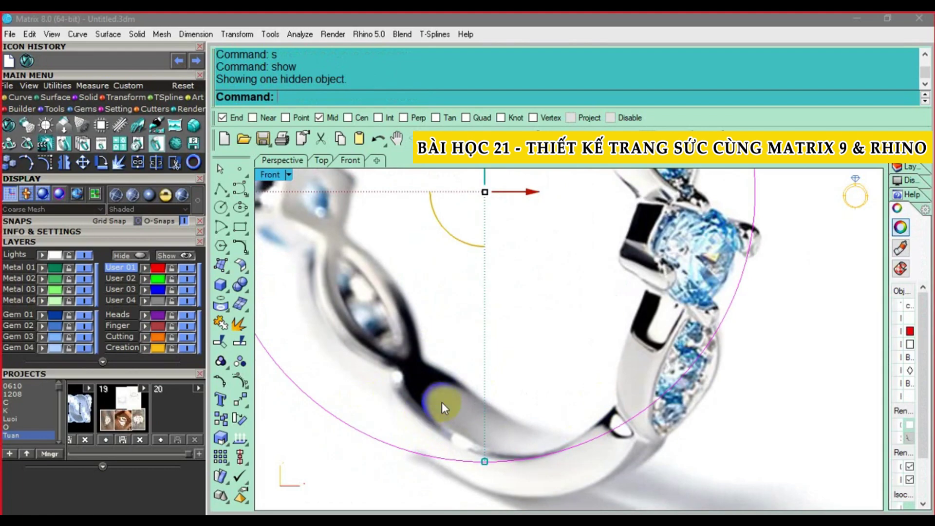
scroll(442, 403, down, 1)
scroll(491, 429, down, 2)
scroll(509, 420, up, 2)
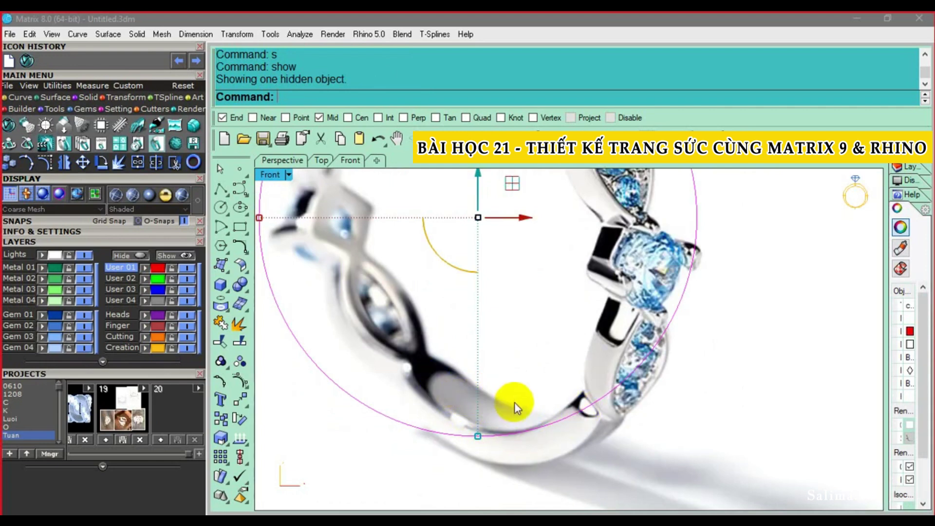
scroll(515, 403, down, 4)
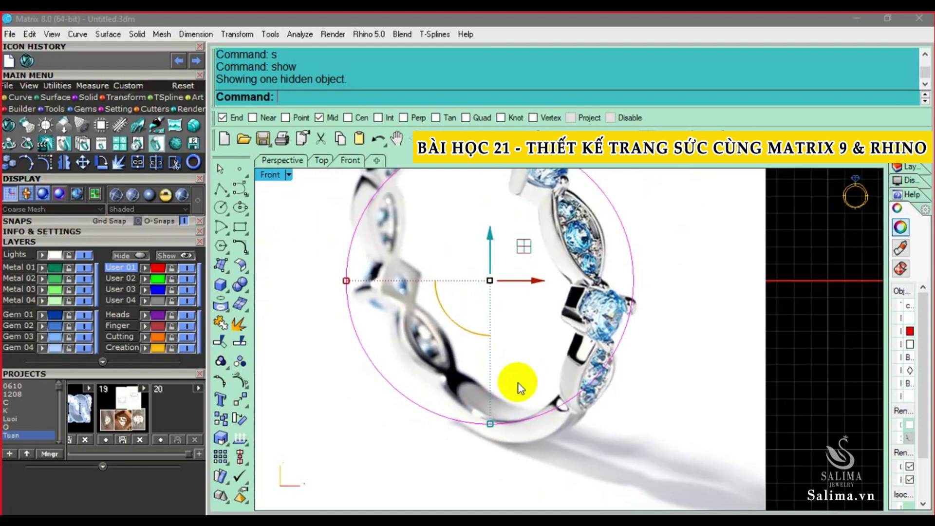
scroll(518, 384, down, 3)
scroll(515, 409, up, 5)
scroll(580, 427, down, 2)
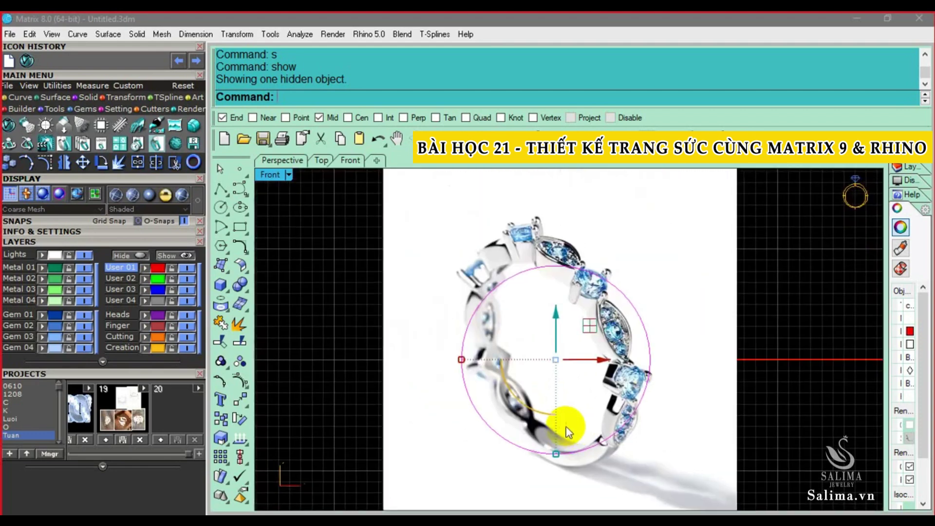
click(521, 280)
text(H)
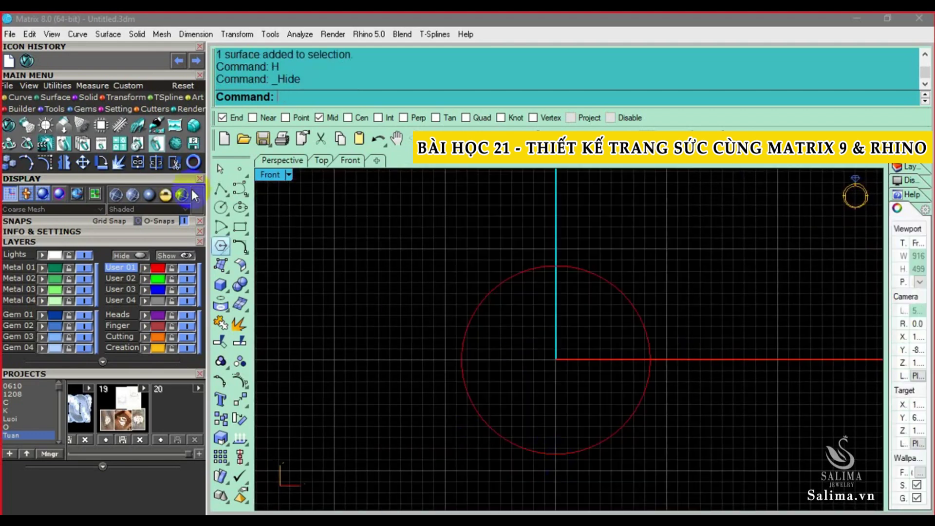
- Start a polyline and enable the Near and Quad object snaps
click(222, 189)
scroll(585, 457, up, 2)
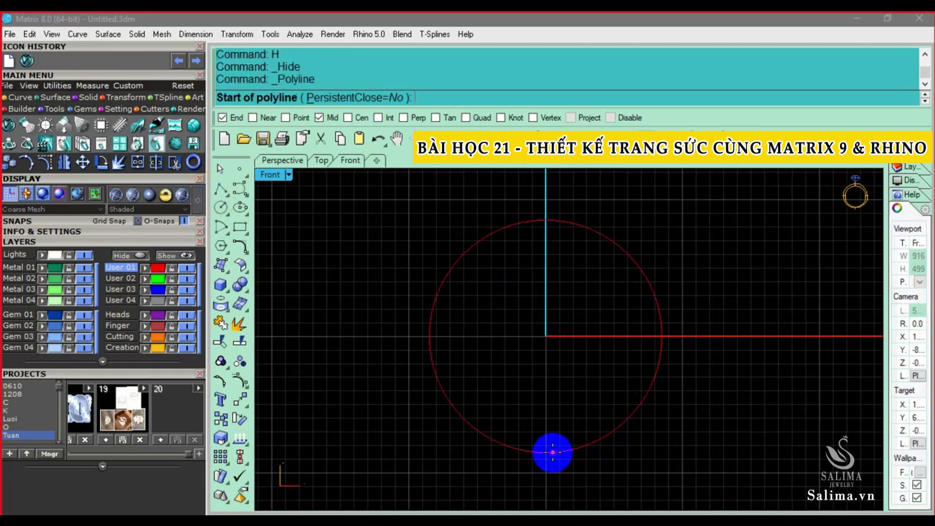
click(286, 117)
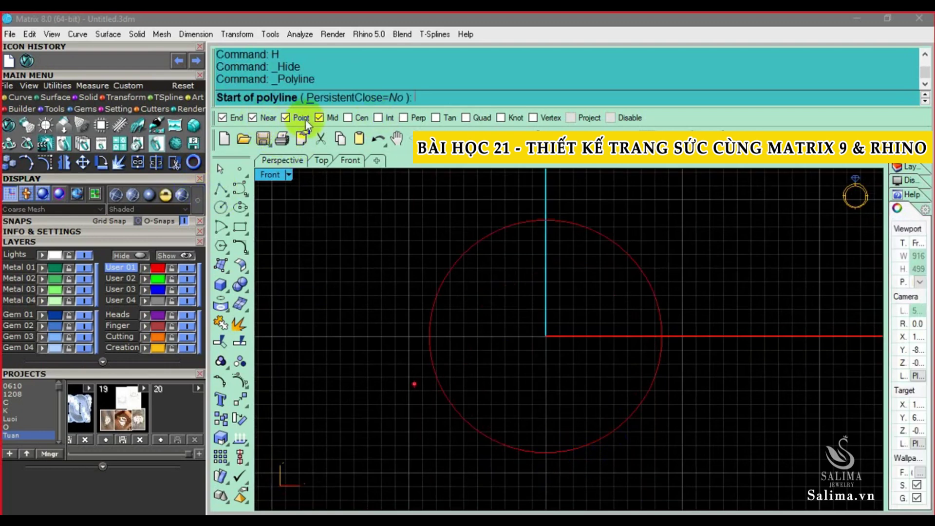
click(474, 117)
- Draw a 0.9-long line down from the circle's bottom quadrant
click(545, 451)
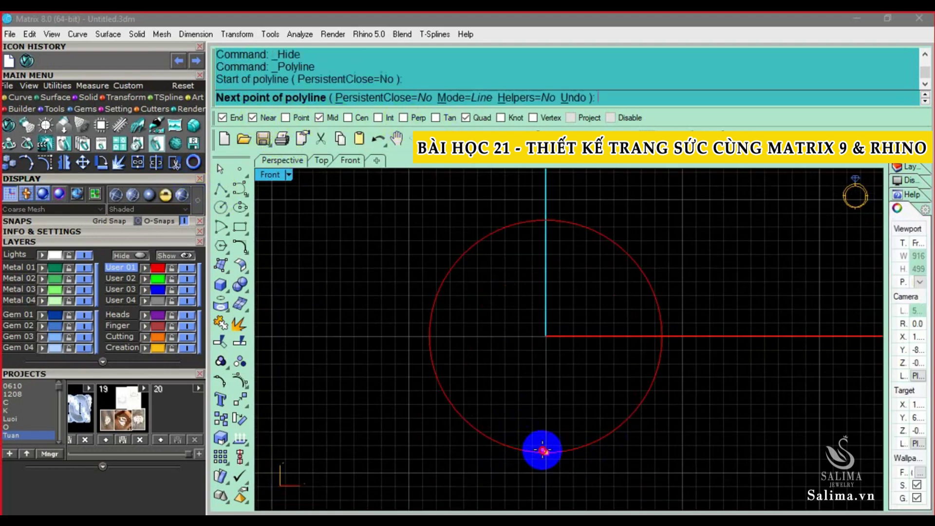
scroll(541, 445, up, 2)
text(0.9)
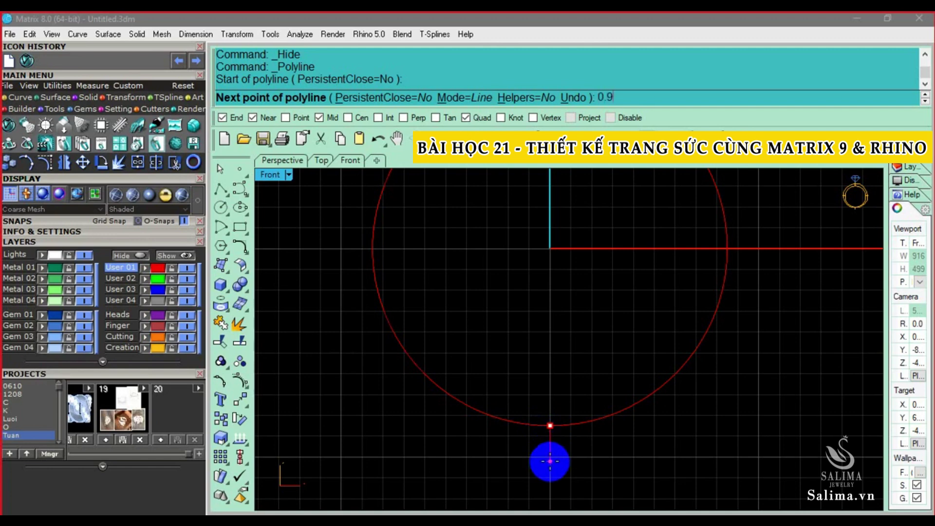
key(Return)
click(556, 457)
key(Return)
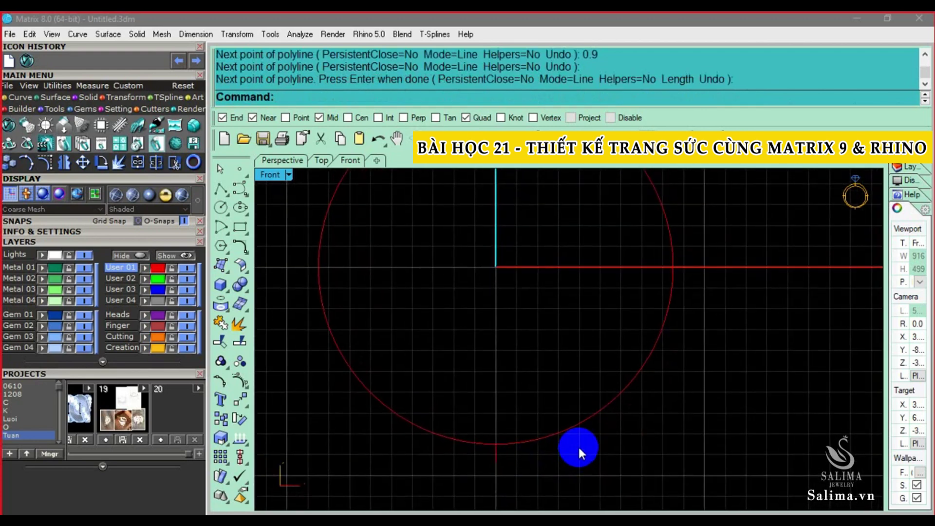
- Select and delete the trial 0.9 line below the circle
scroll(492, 451, up, 2)
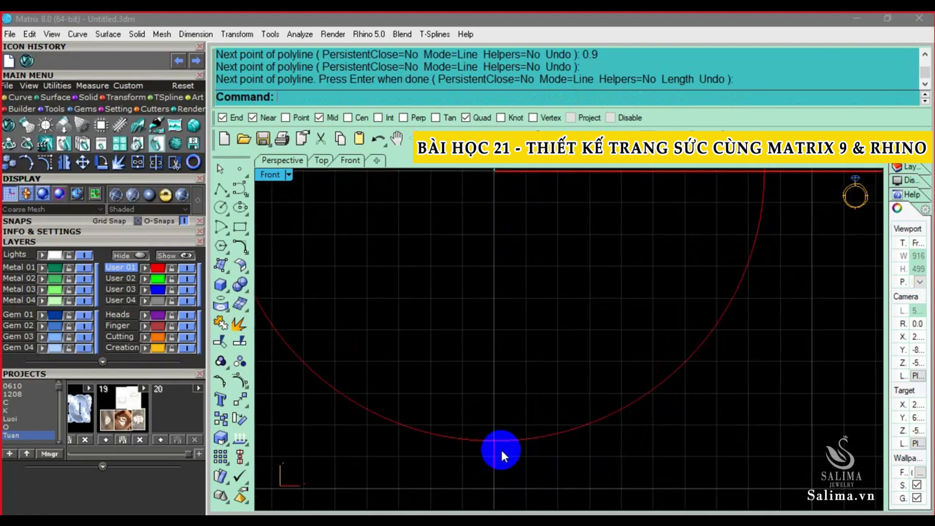
scroll(500, 448, down, 2)
scroll(490, 443, down, 1)
scroll(489, 444, up, 1)
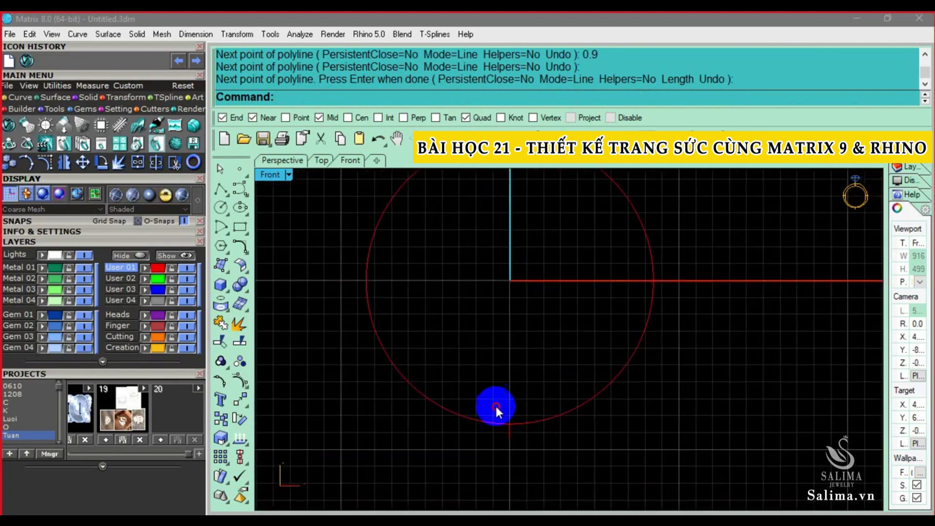
click(494, 404)
key(Delete)
scroll(507, 376, up, 1)
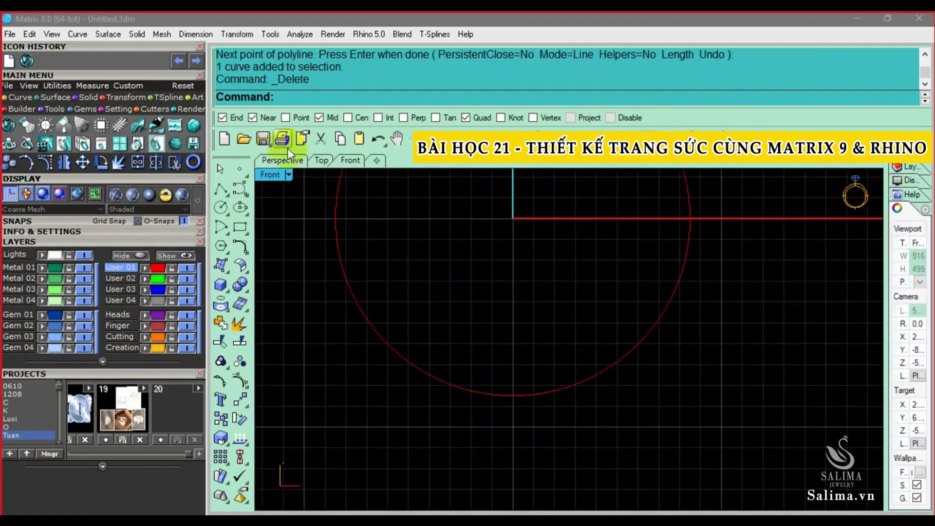
- Draw a 1-long line from the circle's bottom quadrant
text(T)
key(Return)
click(513, 396)
text(1)
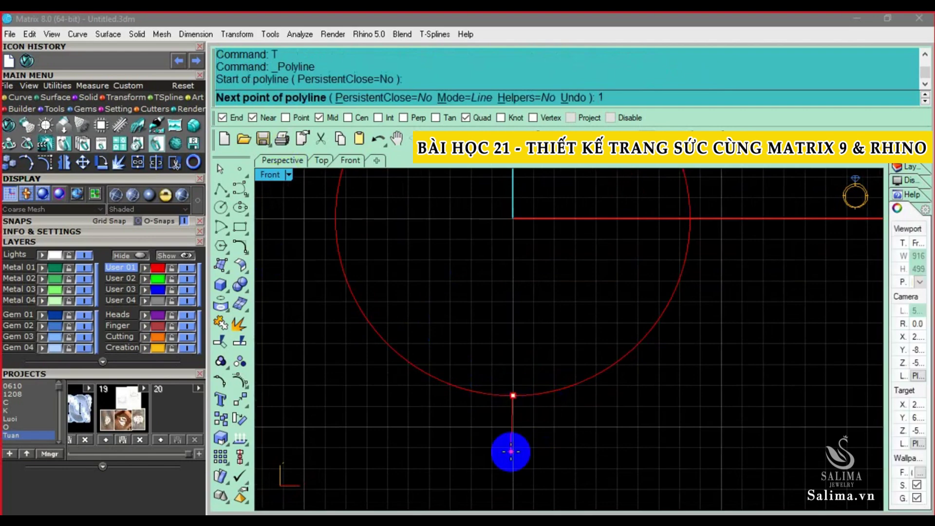
key(Return)
- Offset the sizing circle 1 unit outward to create a second circle
key(Return)
scroll(550, 383, down, 1)
click(549, 390)
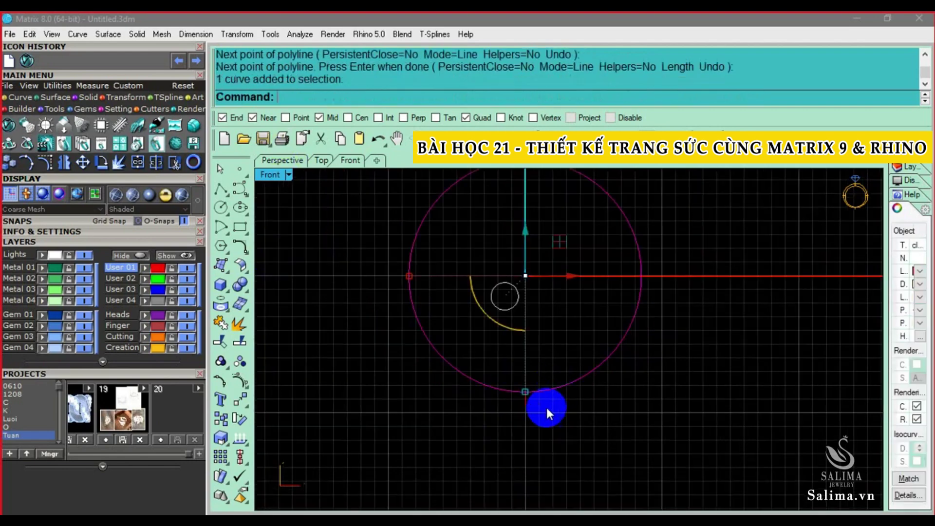
scroll(545, 407, up, 1)
text(OC)
key(Return)
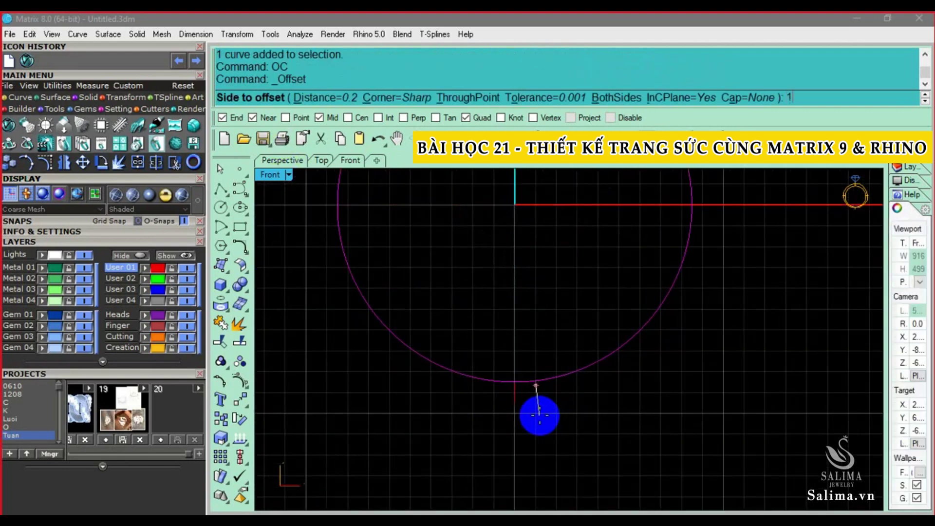
key(Return)
click(539, 415)
key(Return)
scroll(539, 417, down, 2)
scroll(533, 407, up, 1)
key(Escape)
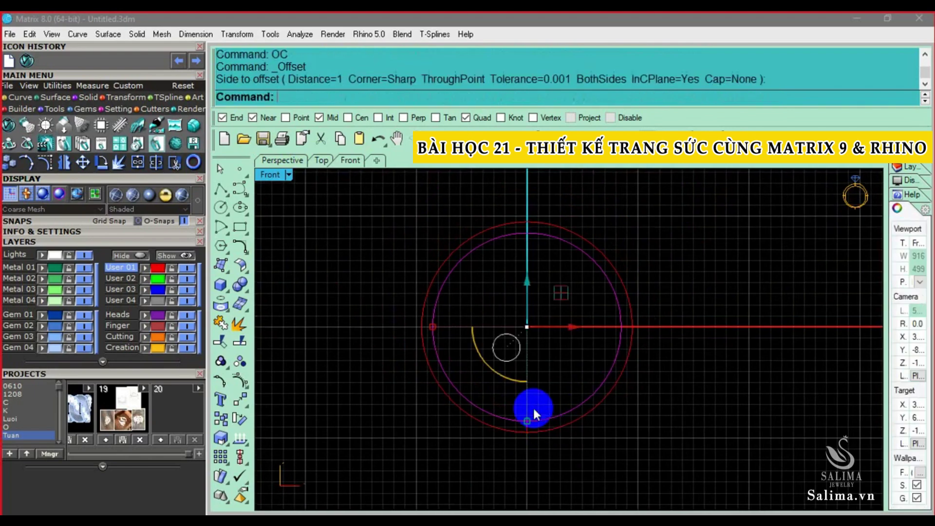
- Select the new outer circle
scroll(533, 406, down, 2)
scroll(486, 302, up, 1)
click(493, 309)
scroll(527, 309, up, 1)
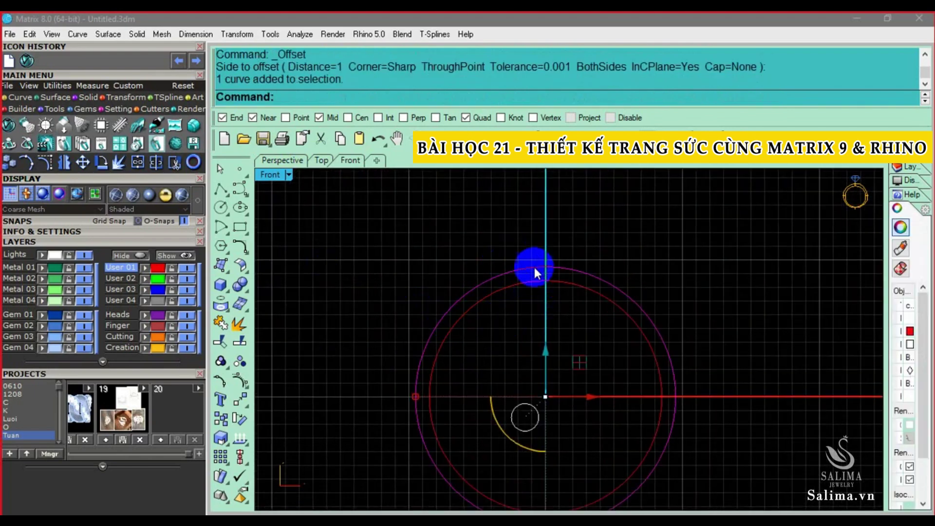
- Start and cancel the line command twice, then show the ring photo again
text(t)
key(Return)
key(Escape)
scroll(548, 285, down, 2)
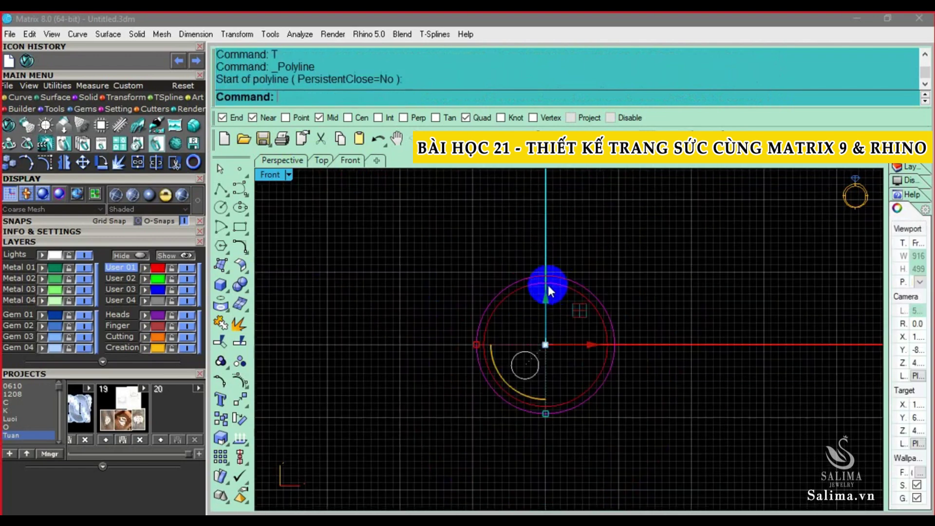
text(t)
key(Return)
key(Escape)
text(s)
key(Return)
- Zoom in and out comparing both circles to the photo, then undo Show to hide it
scroll(512, 279, up, 2)
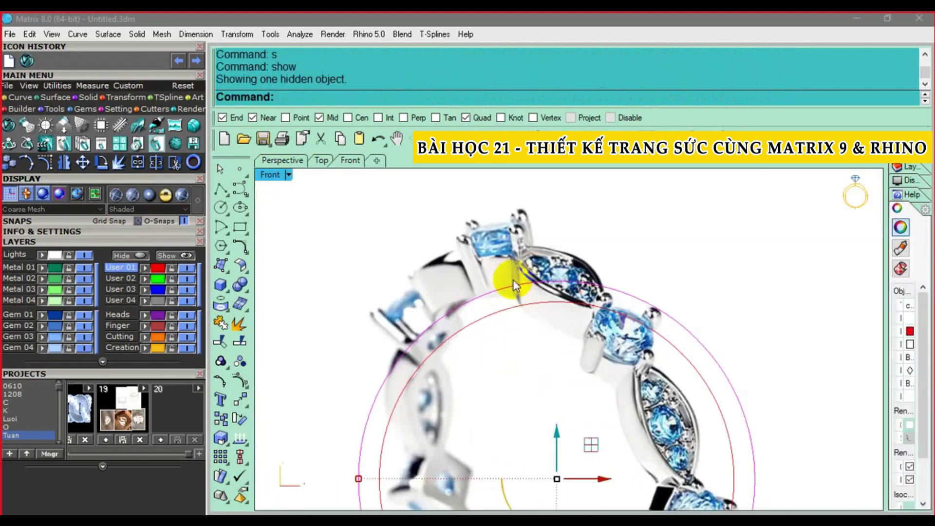
scroll(503, 277, up, 2)
scroll(503, 276, down, 3)
scroll(513, 281, up, 4)
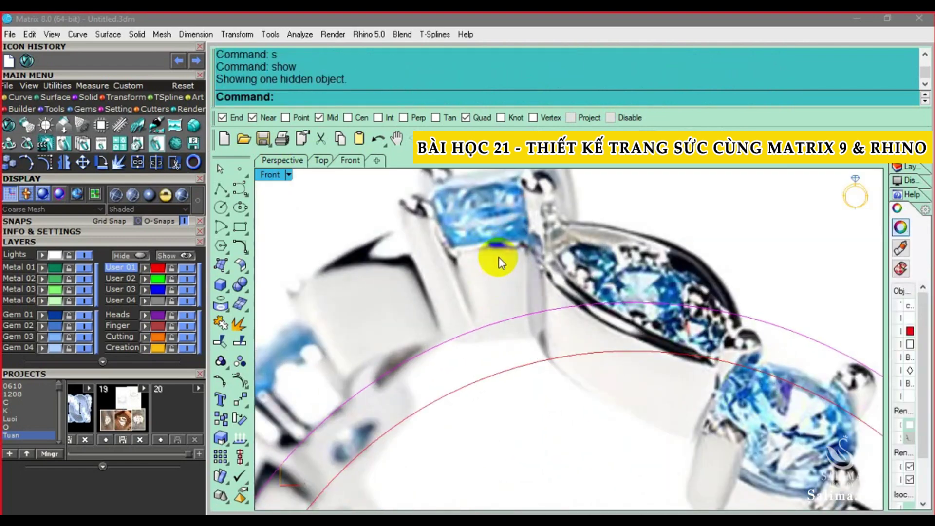
scroll(501, 263, down, 3)
scroll(497, 258, down, 1)
scroll(497, 258, down, 1)
scroll(502, 243, down, 1)
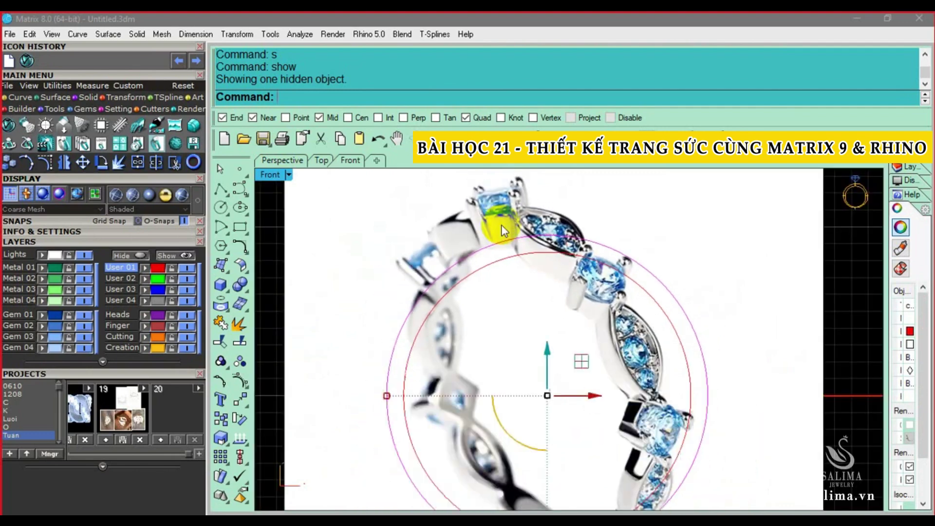
scroll(503, 231, down, 1)
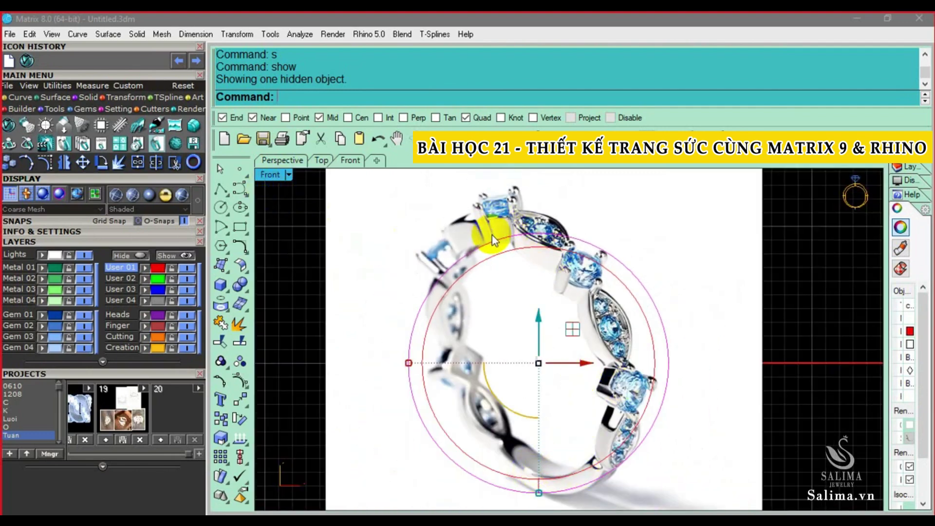
key(ctrl+z)
- Draw the profile polyline from the circle's top quadrant with 1.6 and 1.8 segments
text(T)
key(Return)
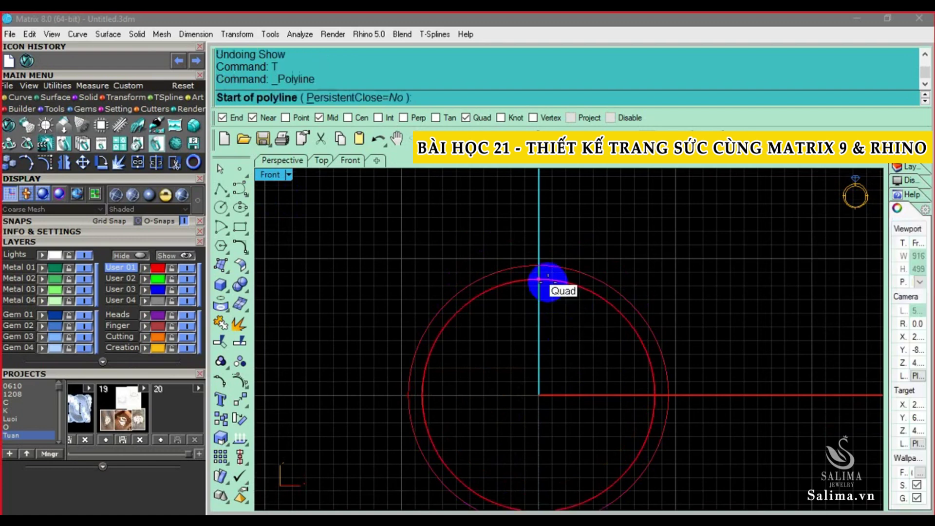
click(547, 281)
text(1)
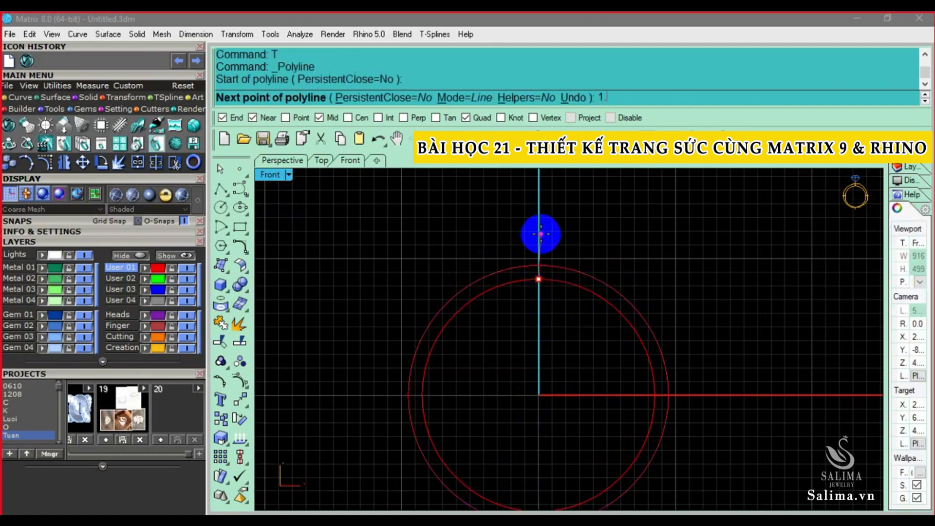
text(.6)
key(Return)
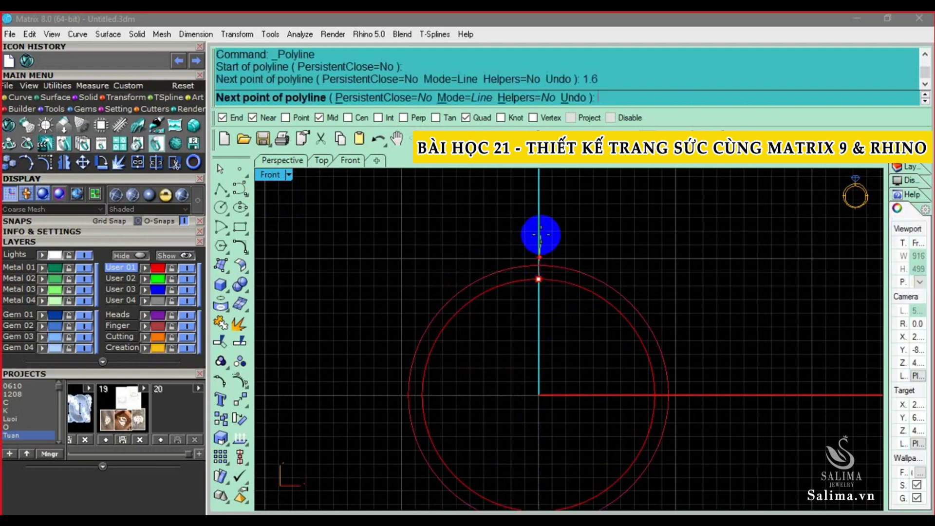
text(.8)
key(Return)
click(540, 234)
key(Return)
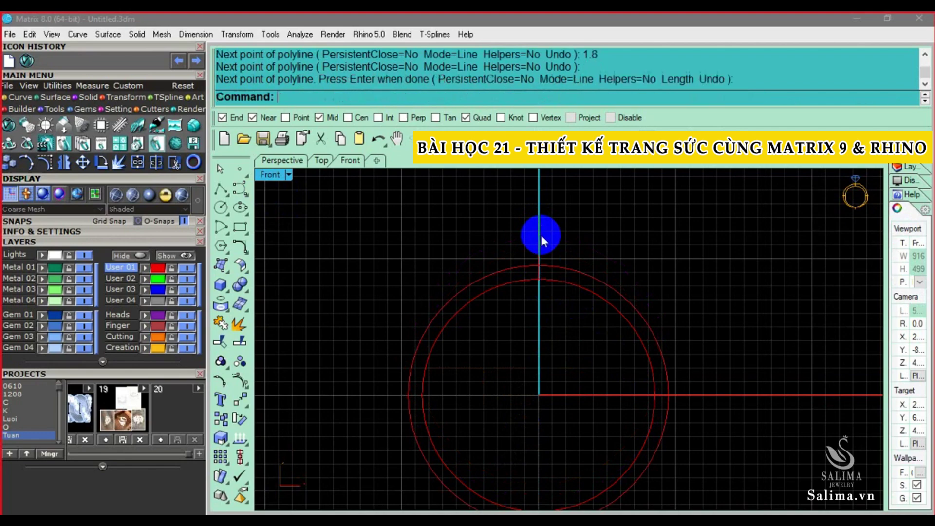
- Delete the outer circle, then undo the deletion
scroll(540, 233, down, 3)
click(558, 256)
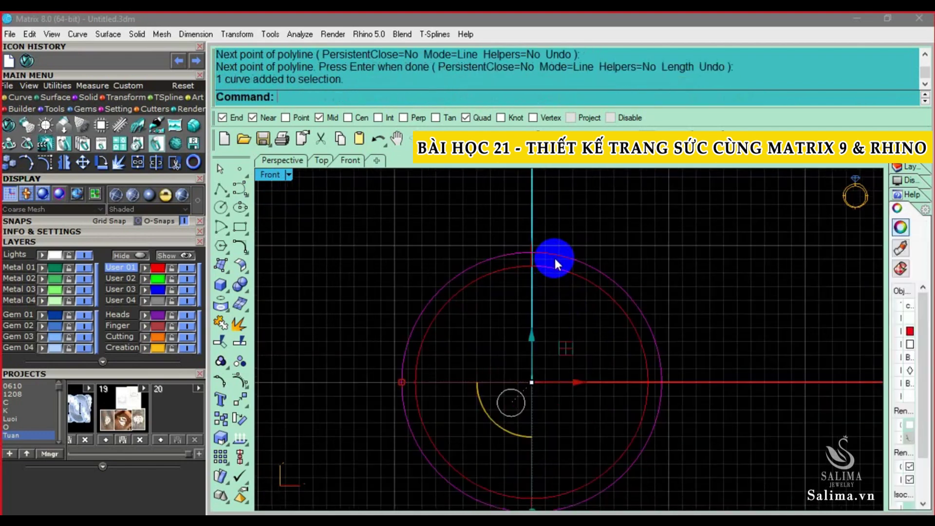
scroll(555, 256, up, 1)
key(Delete)
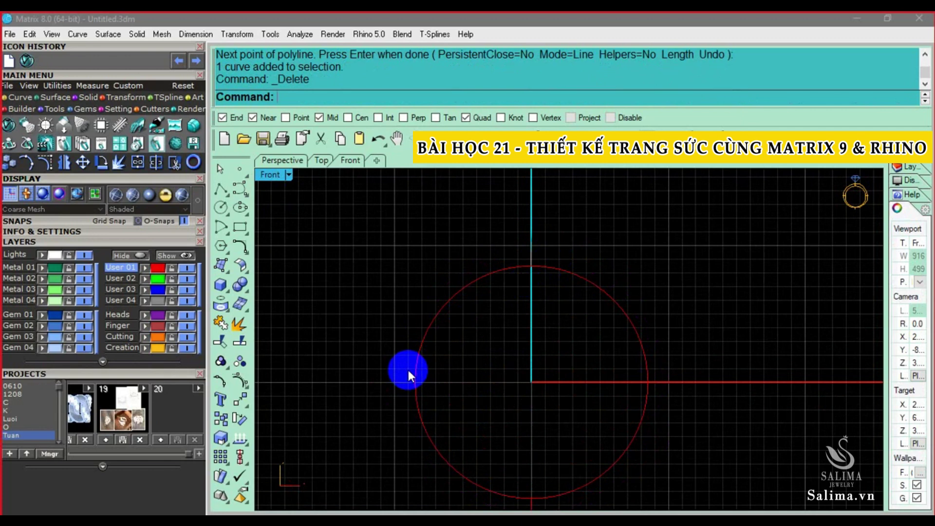
key(ctrl+z)
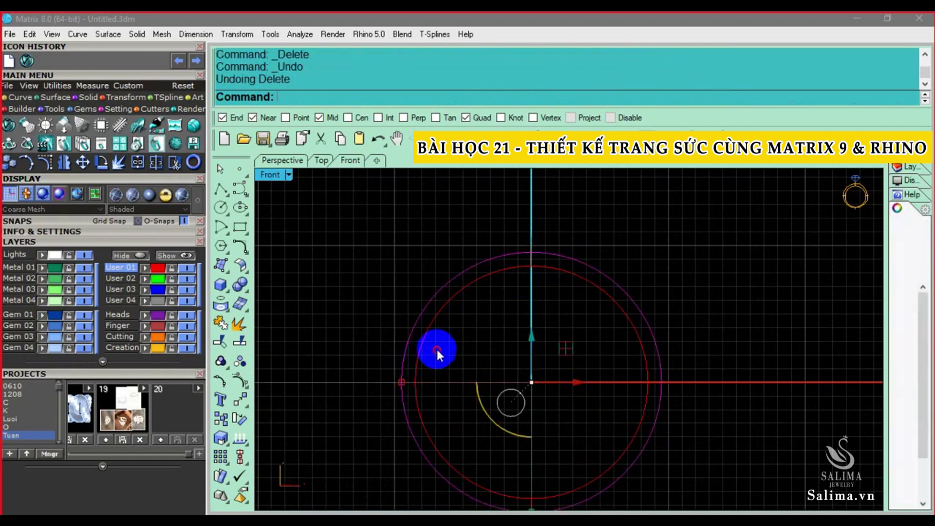
- Show the outer circle's control points and raise its three top points upward
key(F10)
drag(382, 225, 633, 270)
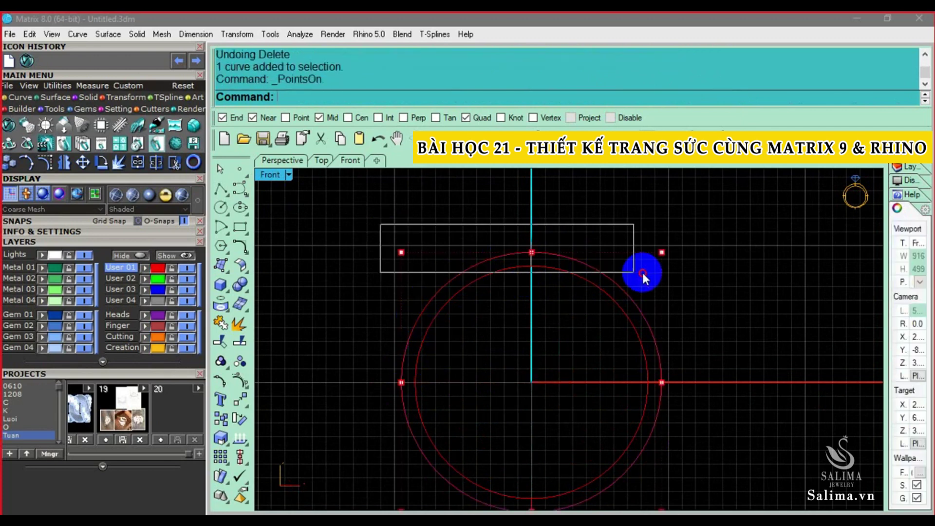
drag(590, 234, 684, 273)
drag(387, 226, 697, 265)
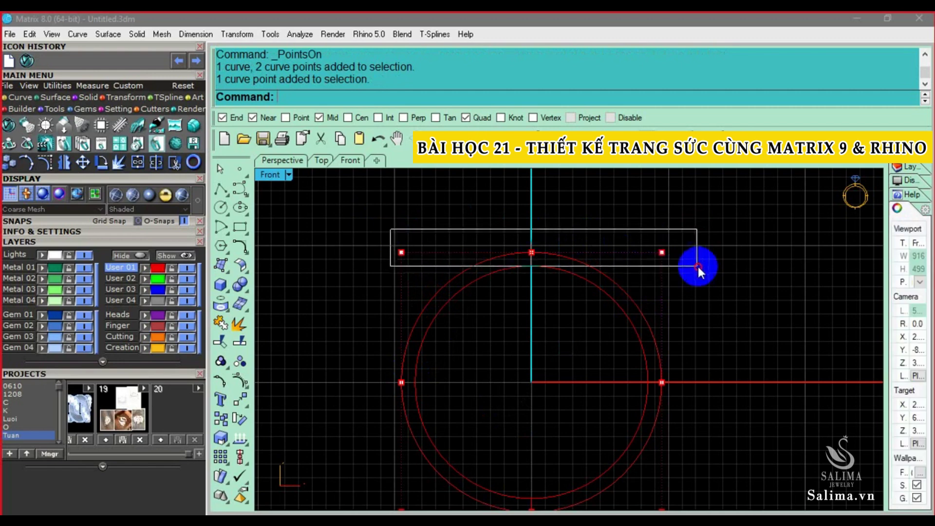
drag(536, 220, 536, 204)
click(401, 383)
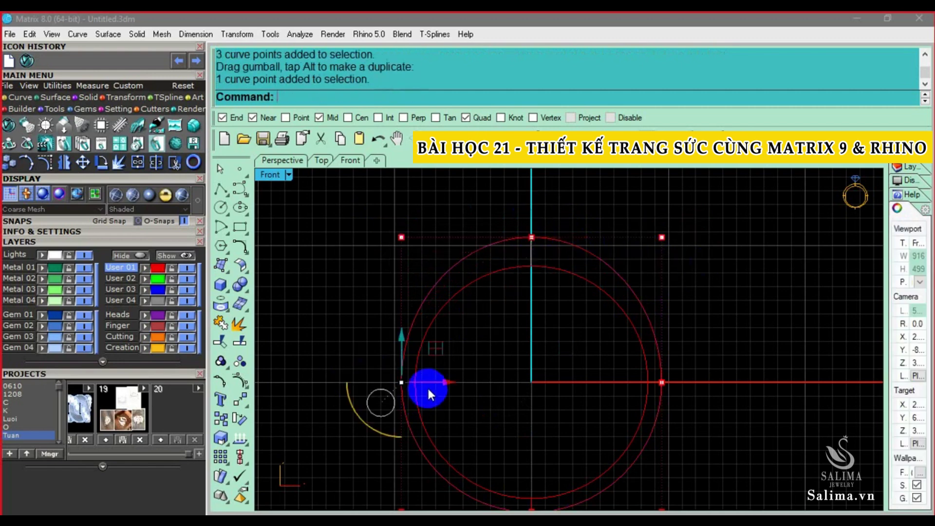
- Delete the outer circle, hide the front-view grid, and window-select the finger circle and profile
click(443, 278)
key(Delete)
scroll(467, 288, down, 3)
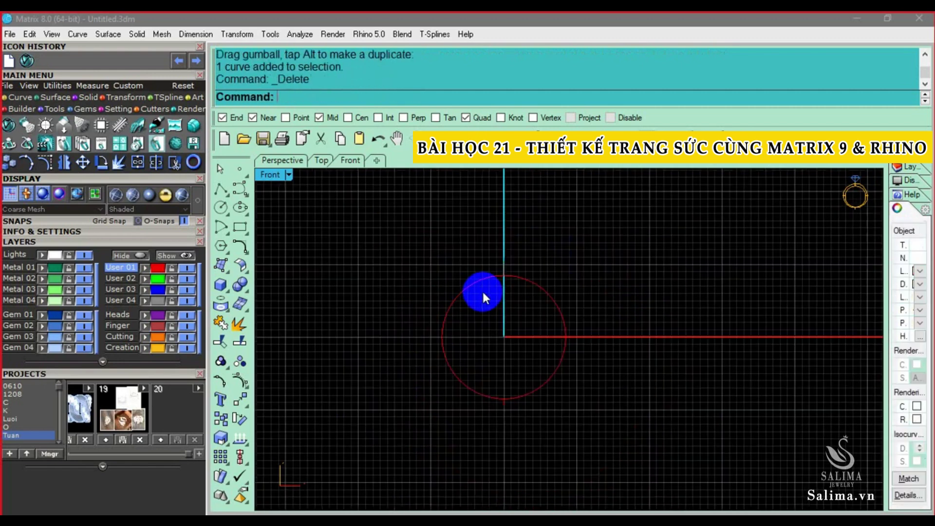
click(28, 201)
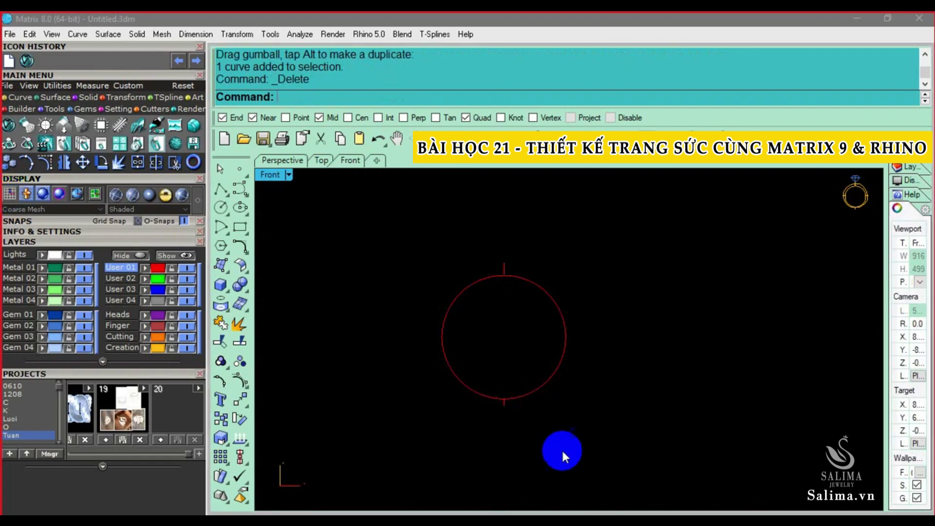
drag(562, 448, 482, 326)
scroll(482, 326, up, 2)
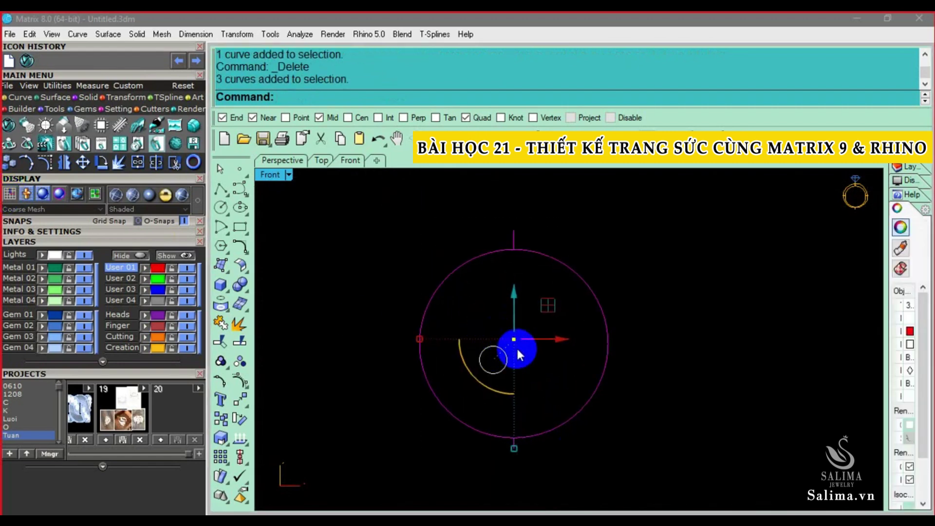
- Sweep the profile around the finger circle as a closed Sweep1 band surface
click(220, 264)
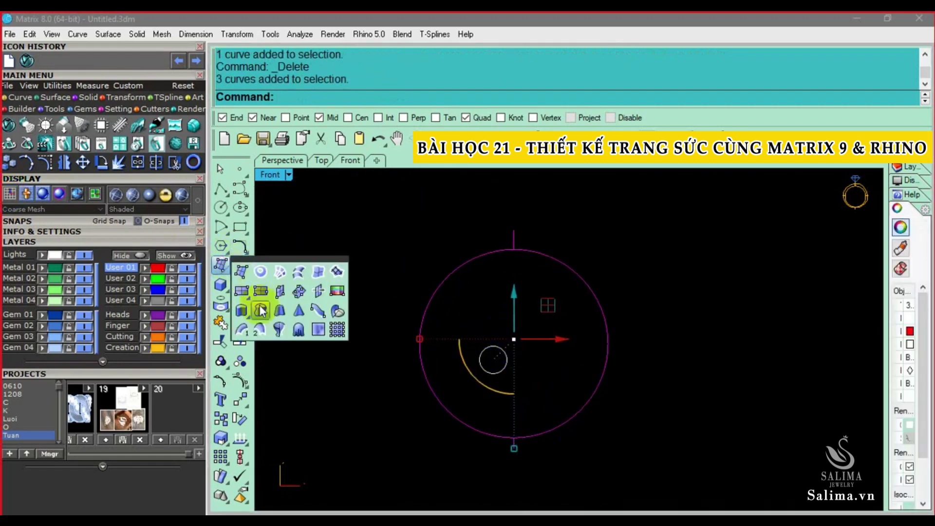
click(262, 312)
click(434, 287)
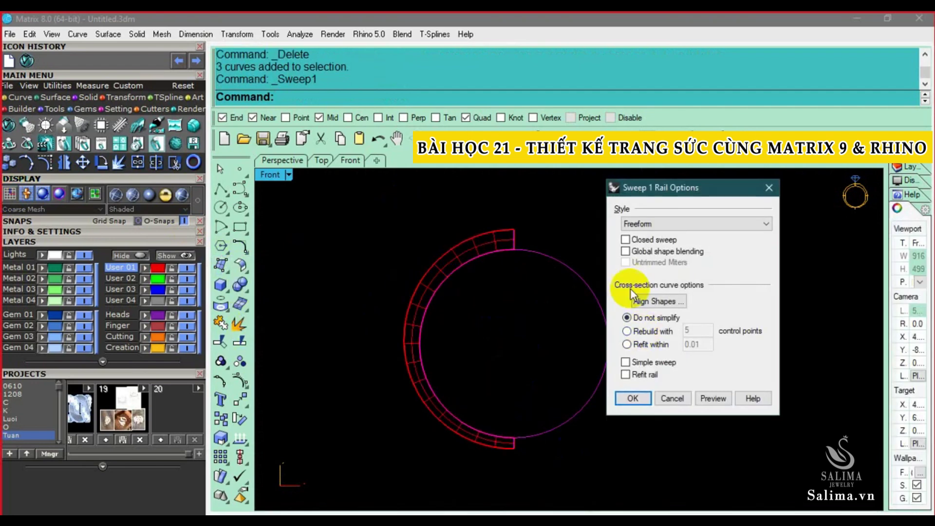
click(628, 240)
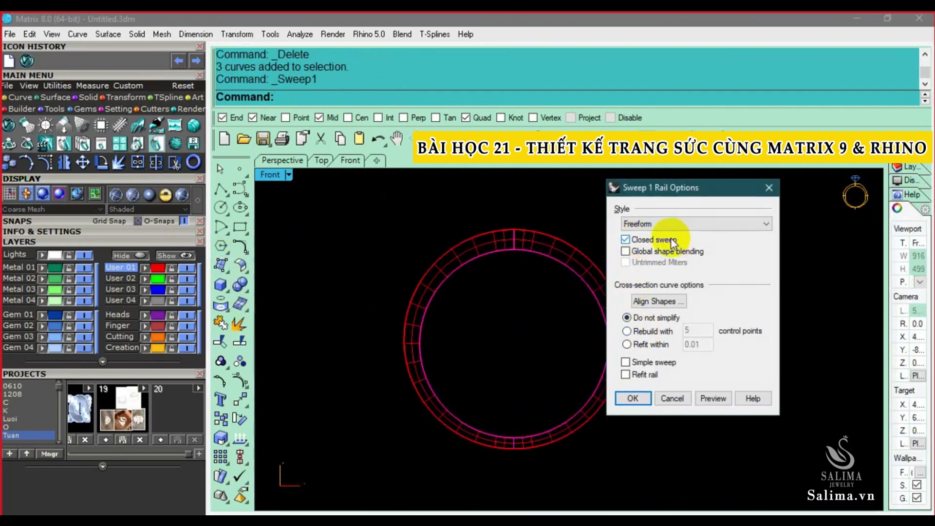
click(633, 398)
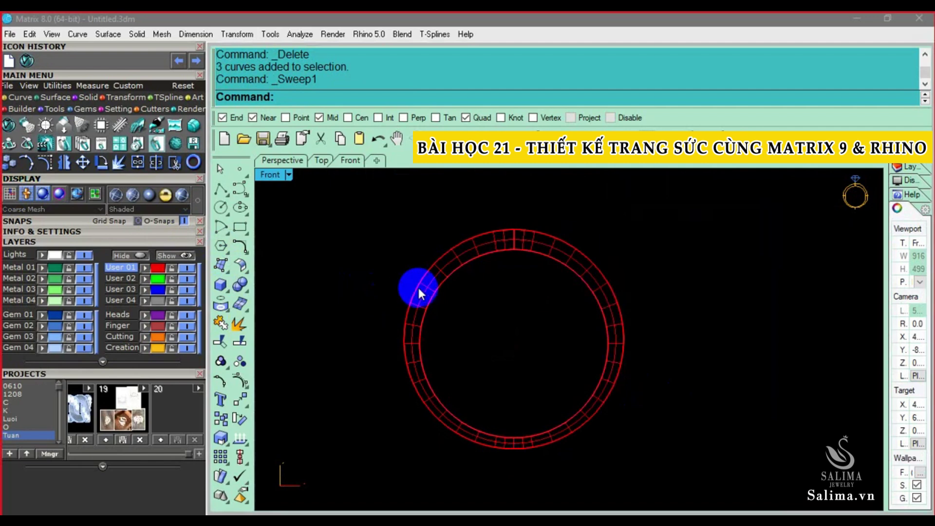
- Duplicate the band's edges, delete the surface, and select the two seam curves
click(225, 303)
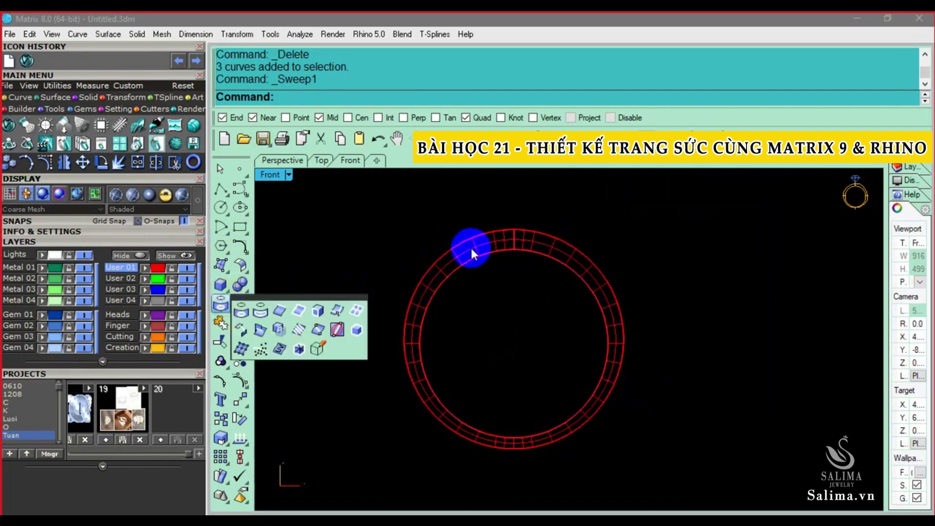
click(295, 312)
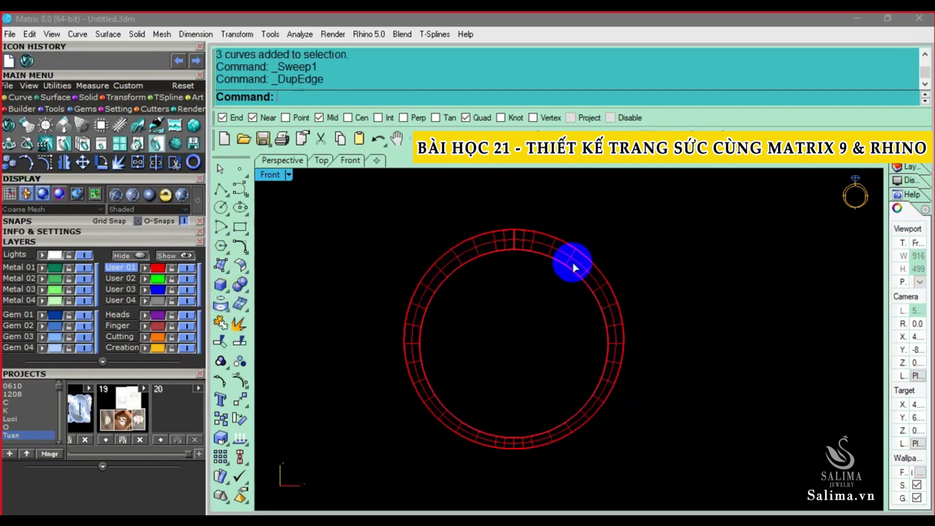
click(509, 231)
key(Return)
click(519, 233)
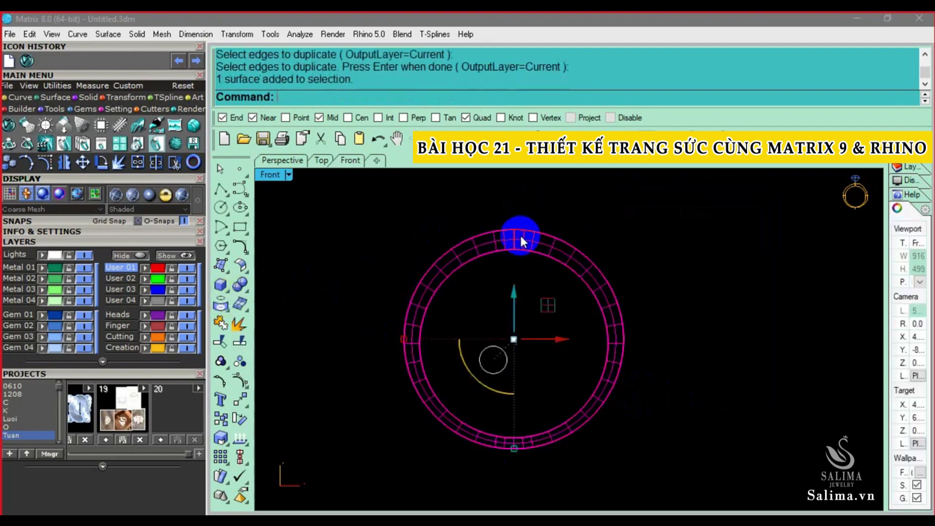
key(Delete)
drag(489, 205, 534, 444)
- Delete the seam curves and restore the four-view layout around the band circles
key(Delete)
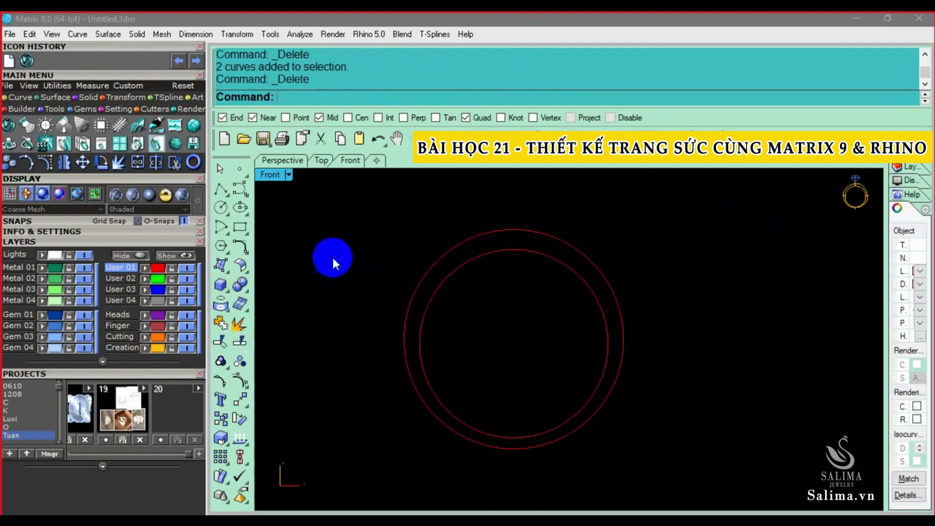
double_click(274, 177)
scroll(365, 278, up, 3)
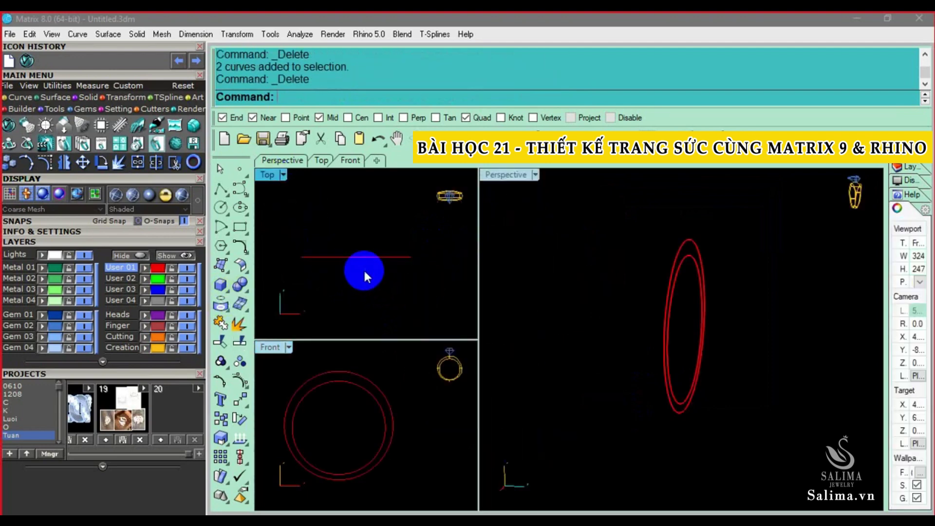
scroll(330, 436, up, 1)
scroll(329, 436, up, 1)
scroll(352, 420, down, 1)
scroll(335, 413, up, 1)
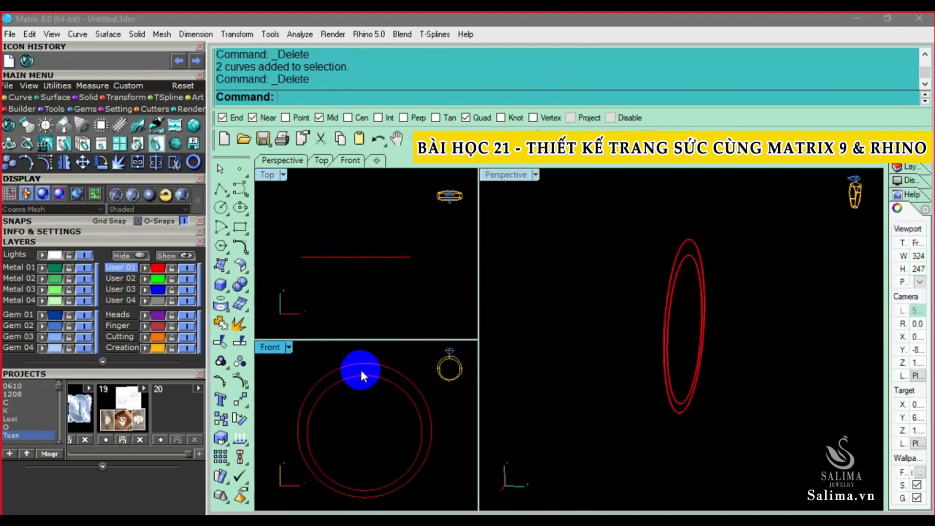
right_drag(376, 259, 381, 258)
mouse_move(624, 305)
right_down()
mouse_move(721, 309)
mouse_move(699, 341)
mouse_move(695, 317)
mouse_move(624, 342)
right_up()
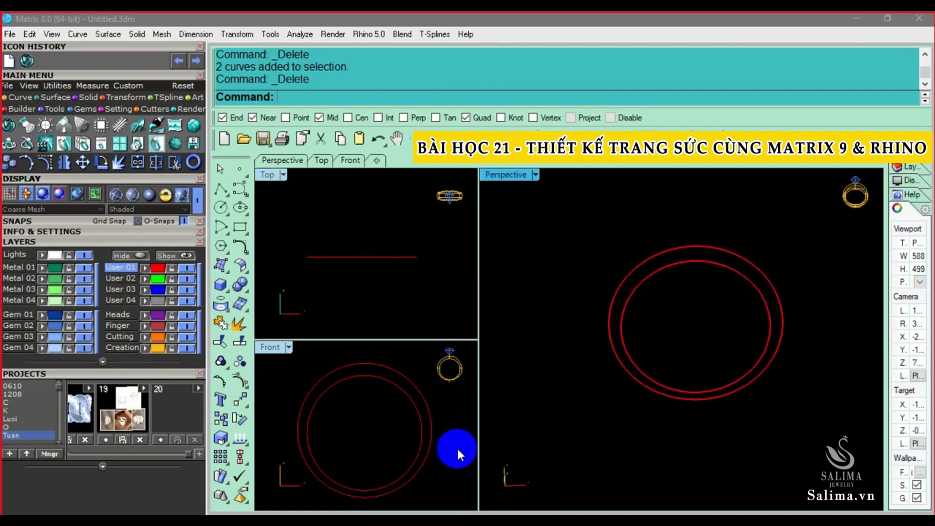
- Show the hidden reference photo and maximize the Front view, zoomed in on it
text(show)
key(Return)
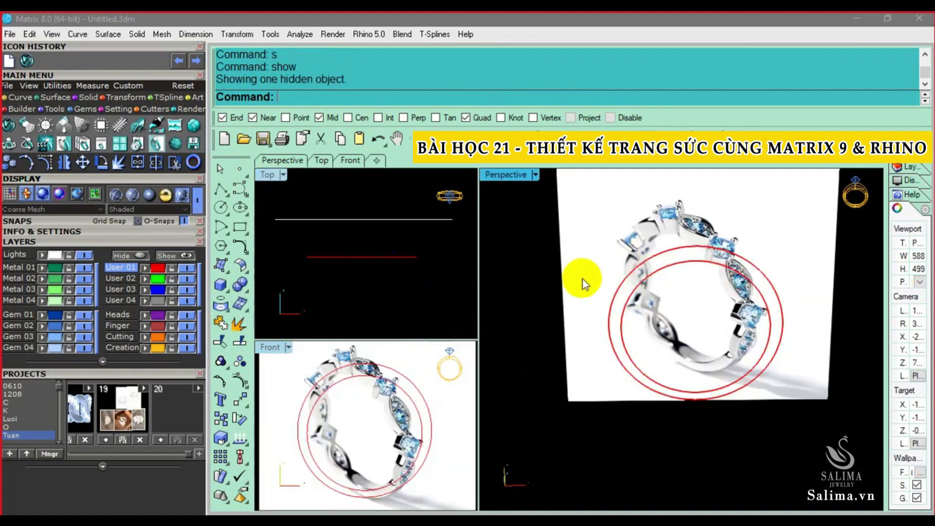
scroll(338, 392, up, 1)
scroll(334, 376, up, 1)
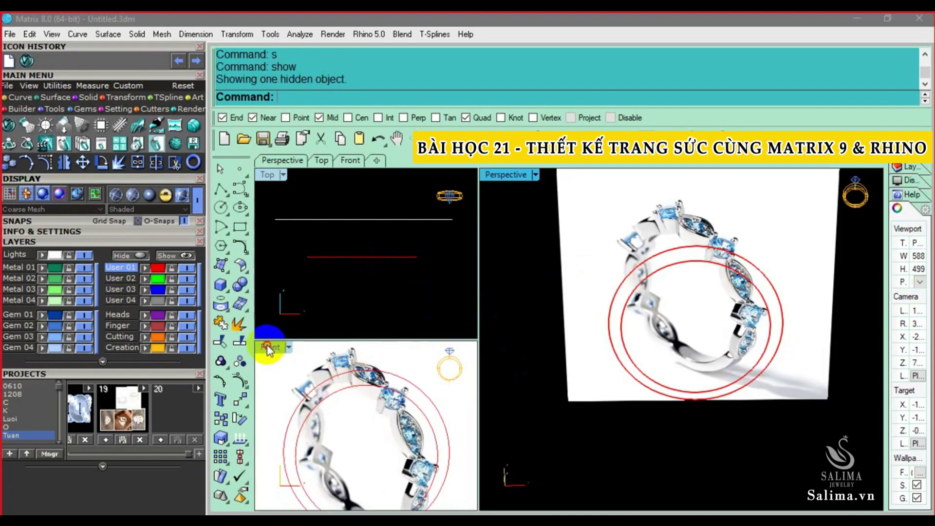
double_click(266, 347)
scroll(534, 309, up, 2)
scroll(534, 252, up, 2)
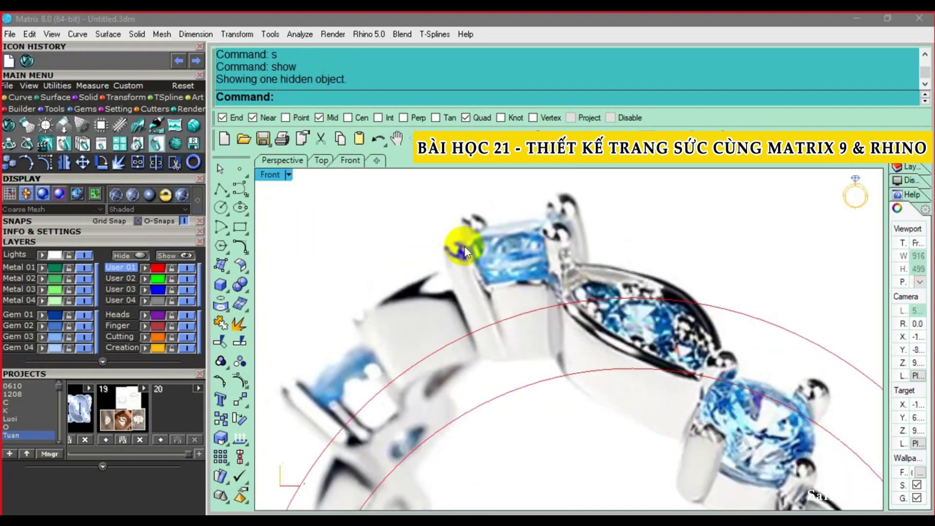
- Measure the first stone in the photo, discarding a 2.76 try and placing 2.69
scroll(589, 243, down, 1)
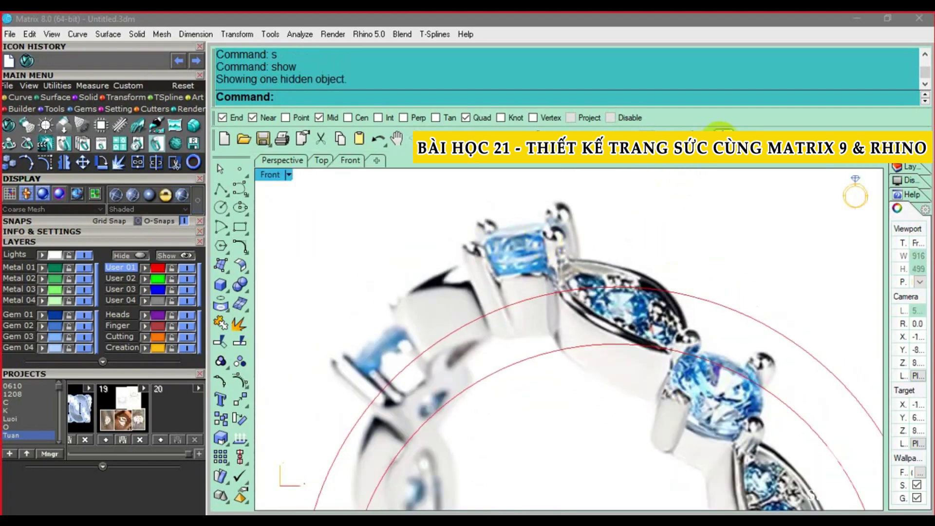
click(722, 131)
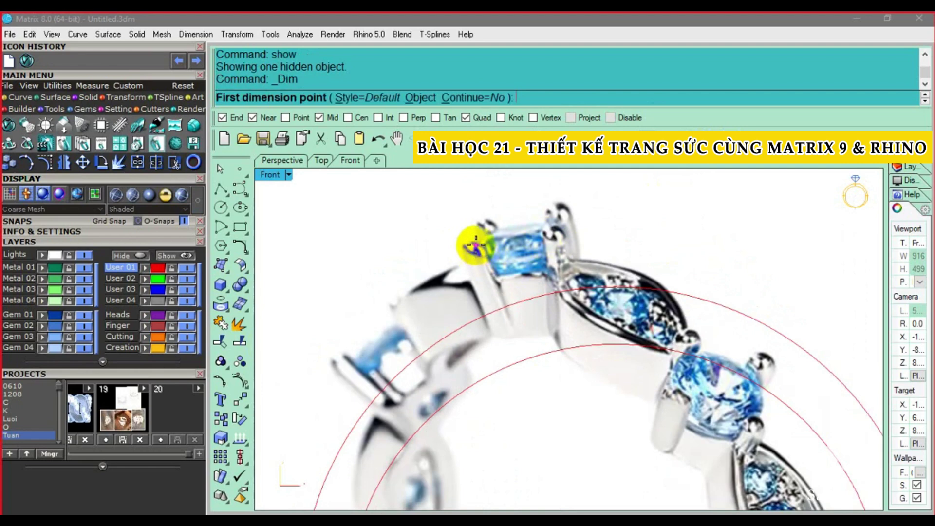
click(476, 246)
click(559, 228)
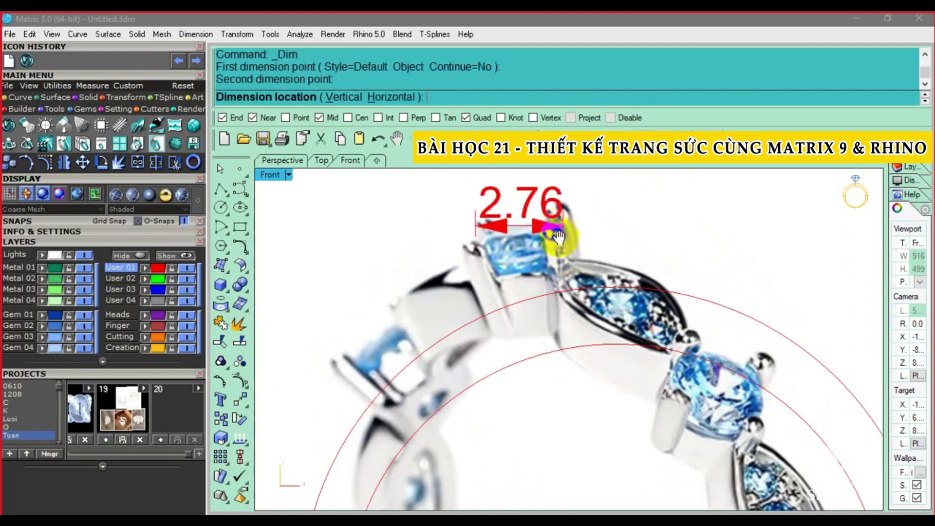
key(Escape)
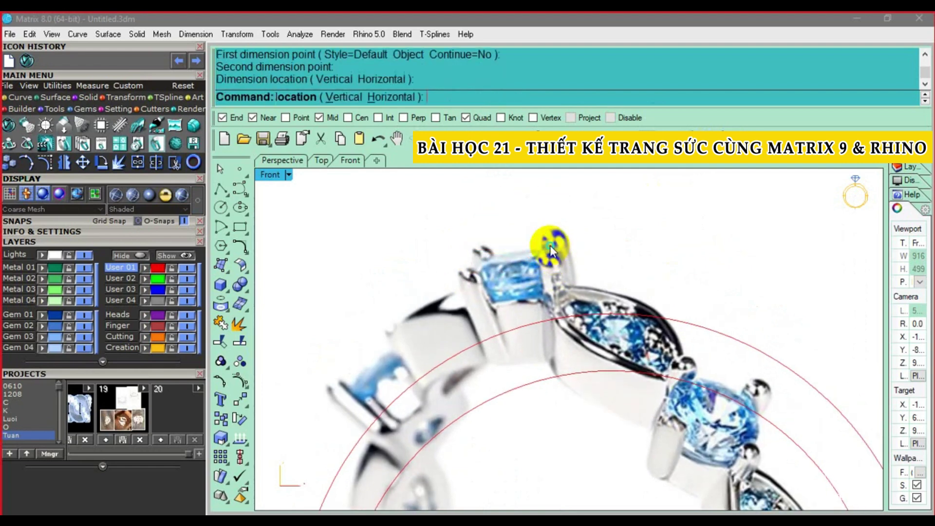
right_click(550, 251)
click(472, 284)
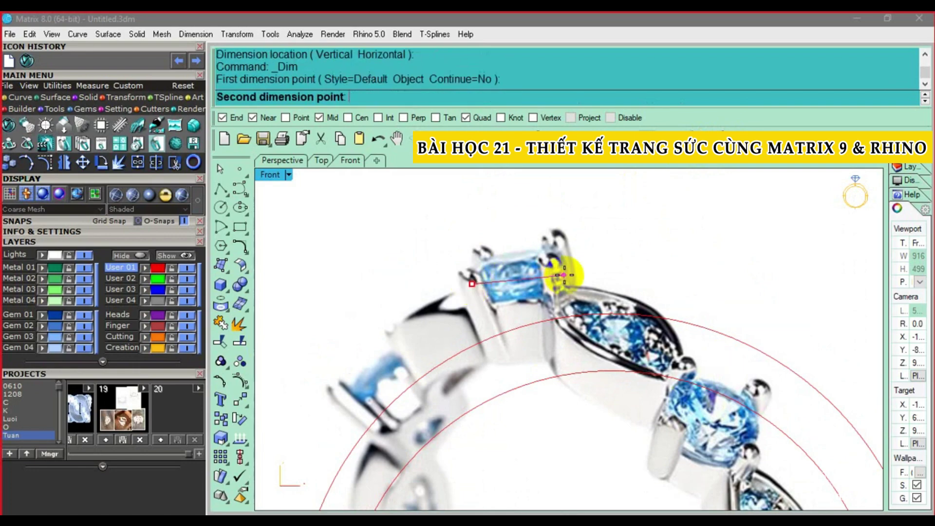
click(559, 268)
click(553, 236)
scroll(590, 349, up, 2)
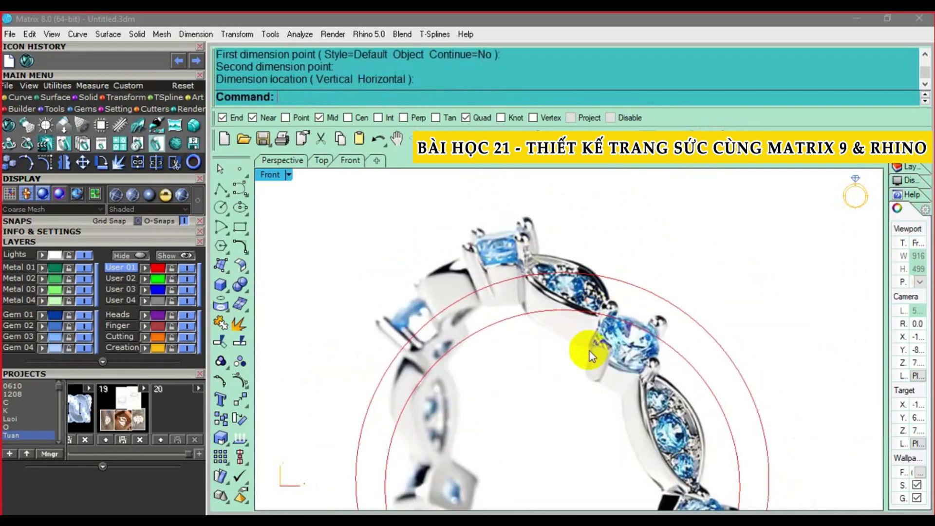
scroll(594, 382, up, 3)
- Dimension the next gem's width at 2.95 beside it
right_click(595, 381)
click(603, 323)
click(715, 342)
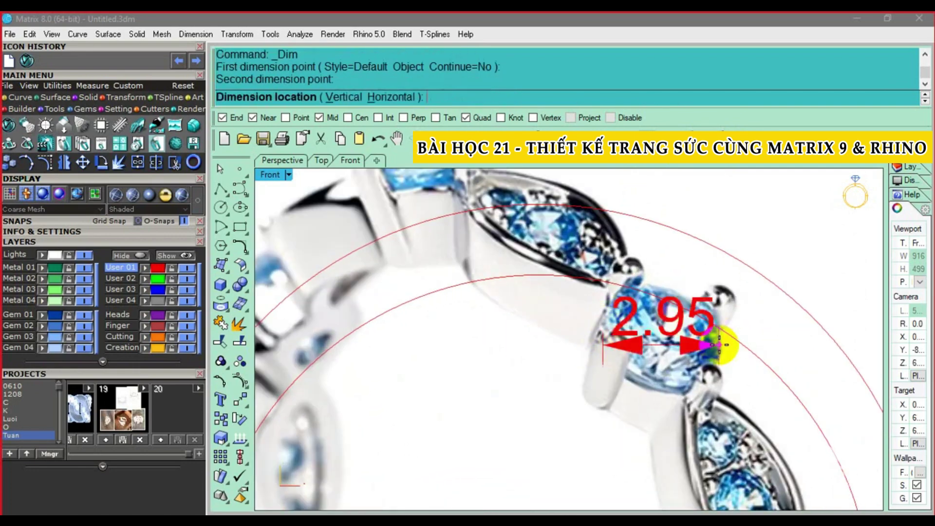
scroll(650, 319, down, 2)
scroll(650, 319, down, 1)
scroll(650, 319, up, 3)
click(650, 319)
scroll(651, 319, down, 2)
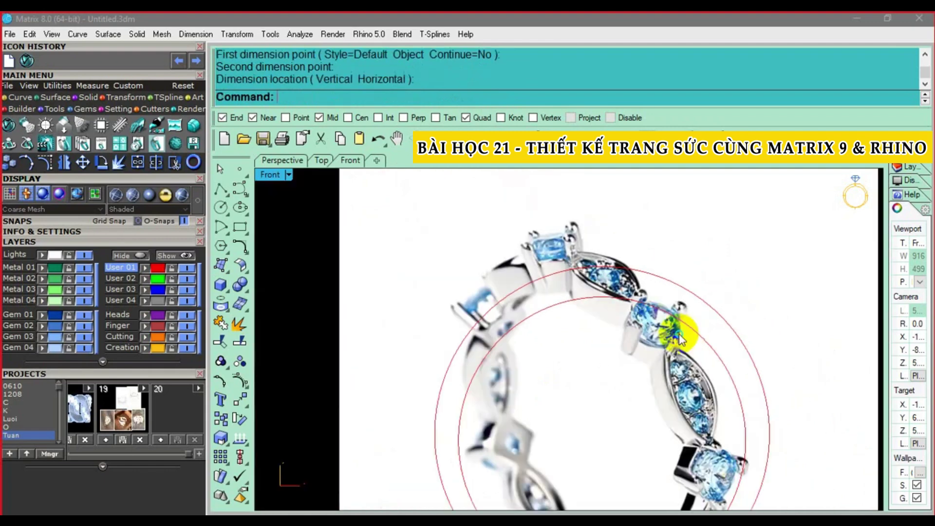
scroll(599, 330, up, 3)
- Measure the lower gem at 3.03, then discard that measurement
right_click(569, 400)
click(569, 404)
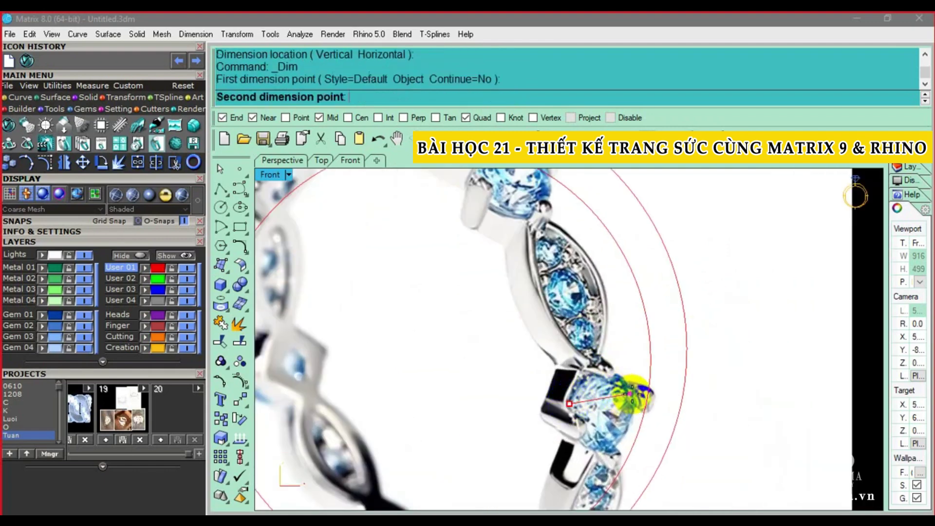
click(626, 389)
scroll(626, 389, up, 2)
key(Escape)
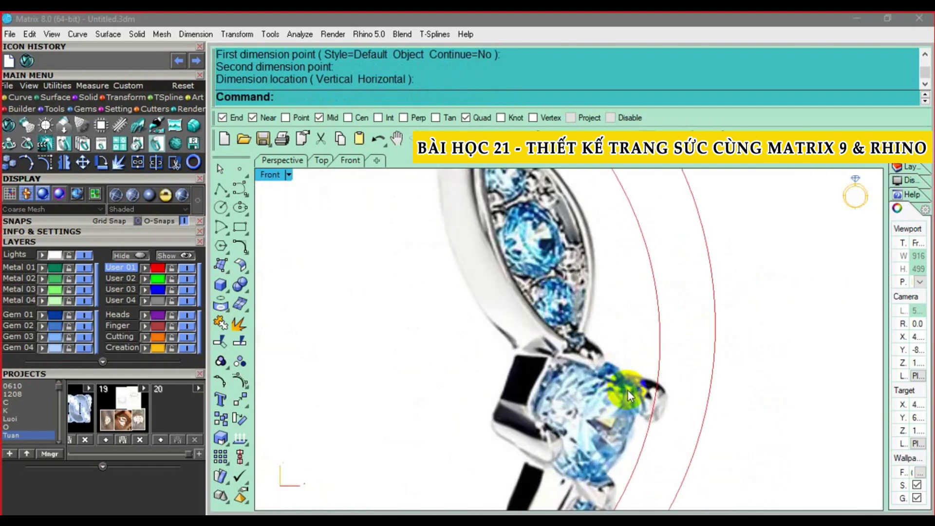
scroll(627, 391, down, 3)
click(464, 367)
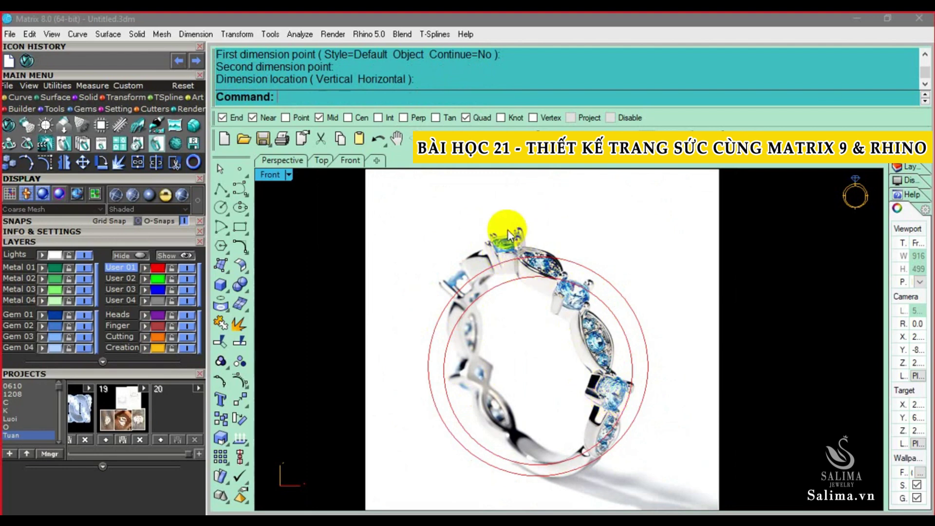
scroll(504, 251, up, 4)
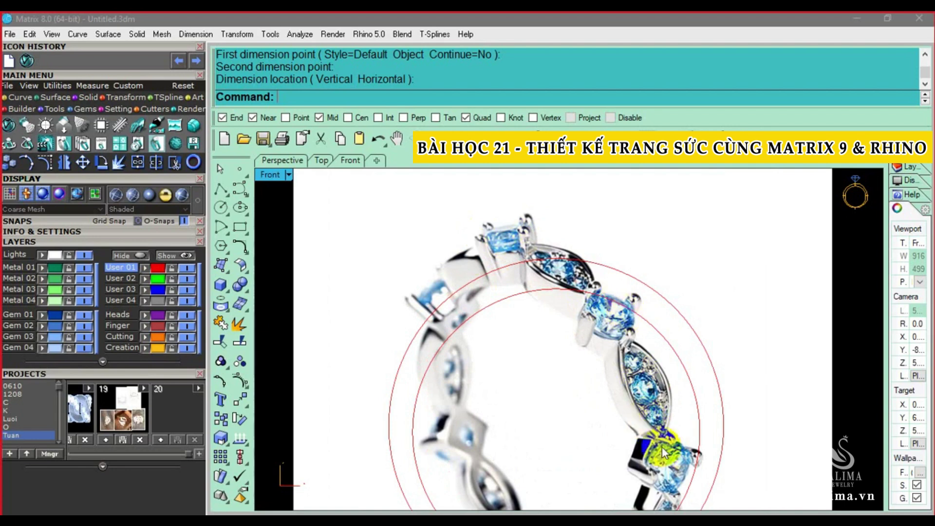
scroll(655, 411, down, 4)
right_drag(655, 411, 653, 384)
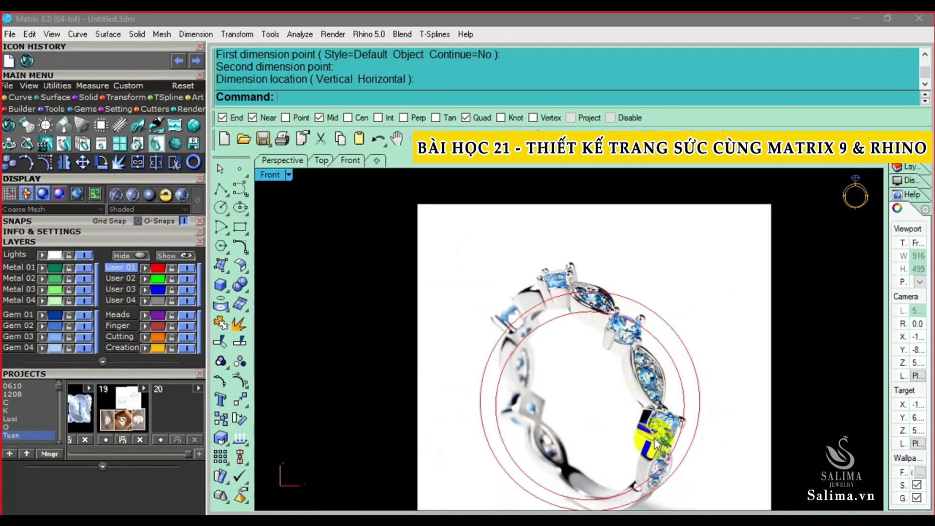
scroll(591, 365, up, 1)
scroll(595, 341, up, 1)
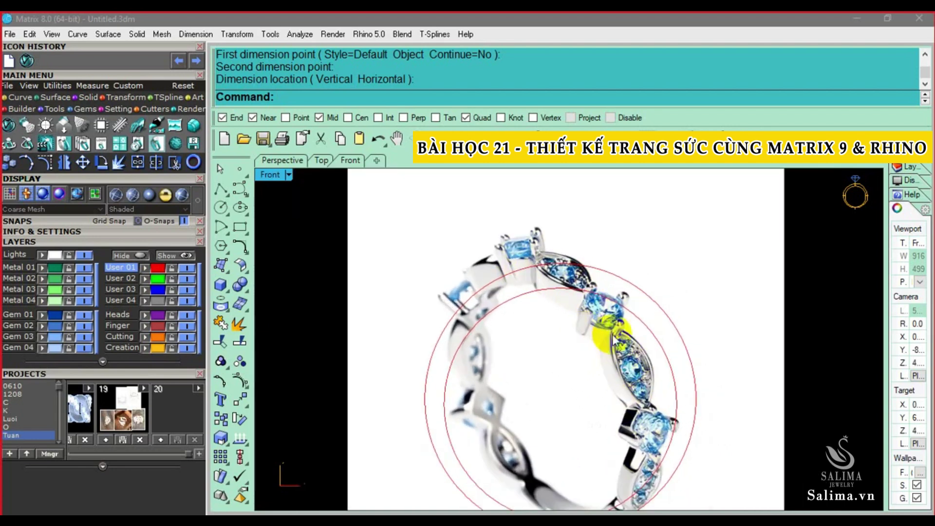
scroll(612, 351, down, 1)
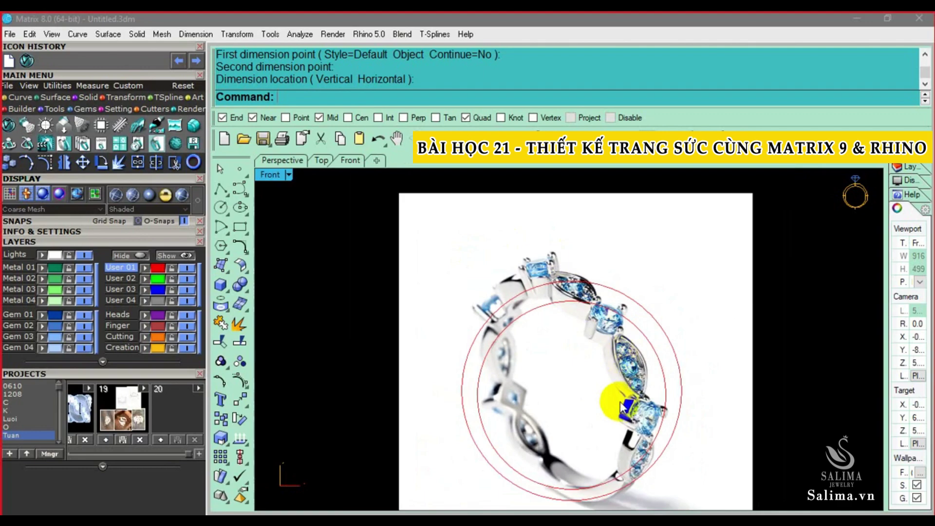
click(624, 366)
scroll(625, 366, up, 2)
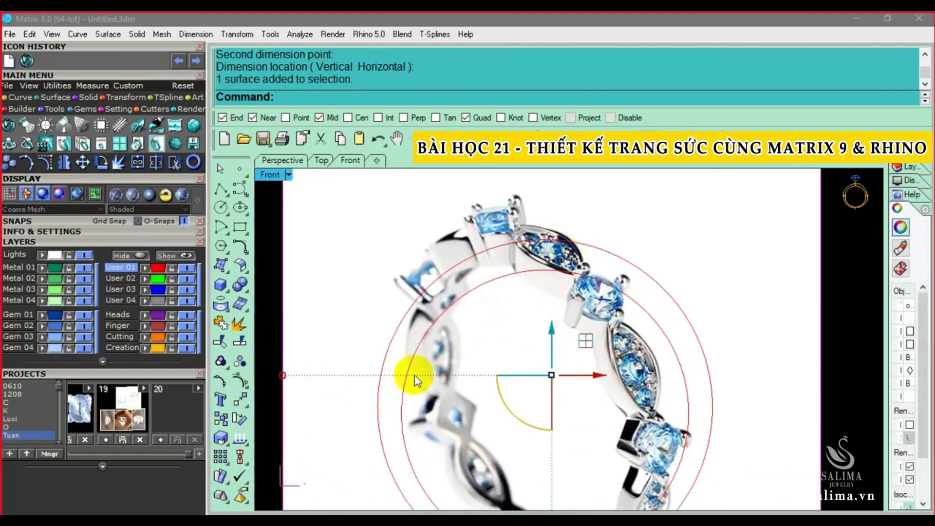
scroll(435, 336, down, 2)
scroll(513, 285, up, 1)
scroll(513, 288, up, 1)
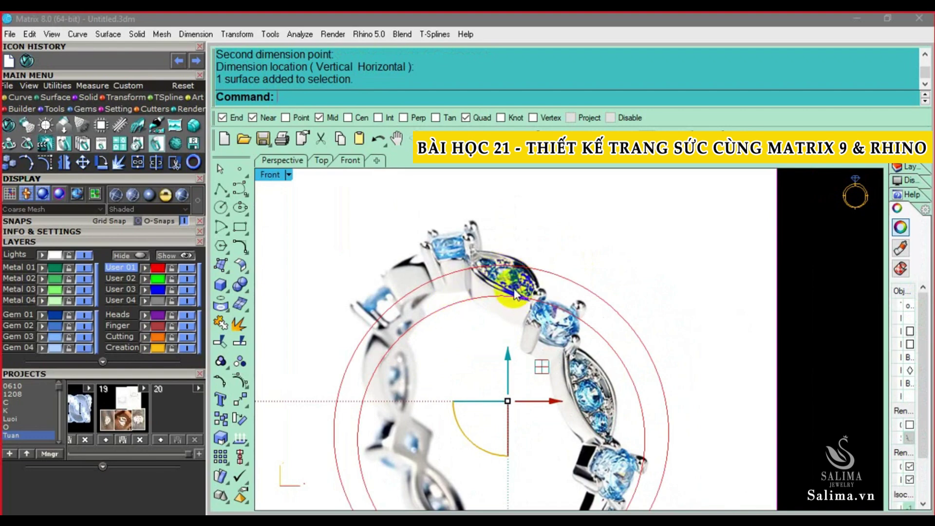
scroll(513, 287, up, 2)
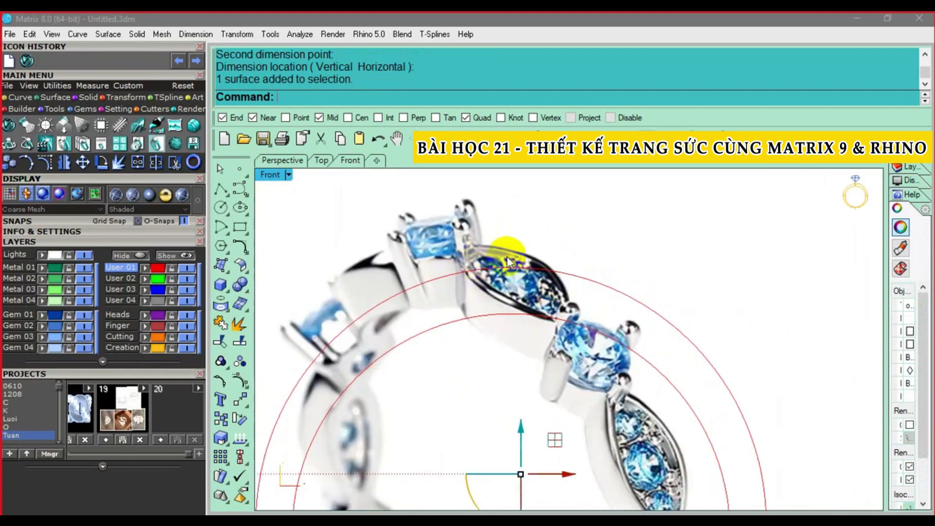
scroll(509, 261, down, 1)
scroll(504, 246, down, 1)
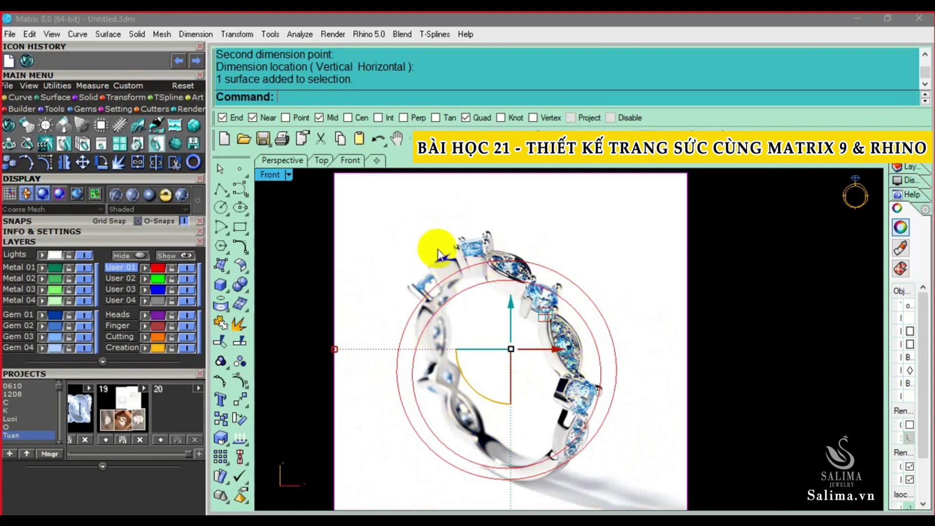
scroll(455, 265, up, 1)
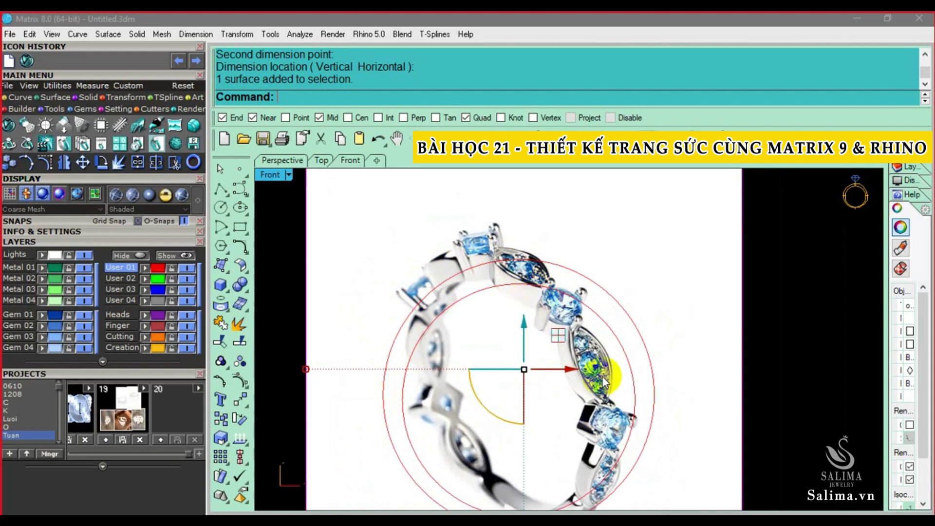
scroll(602, 382, down, 2)
scroll(597, 449, up, 2)
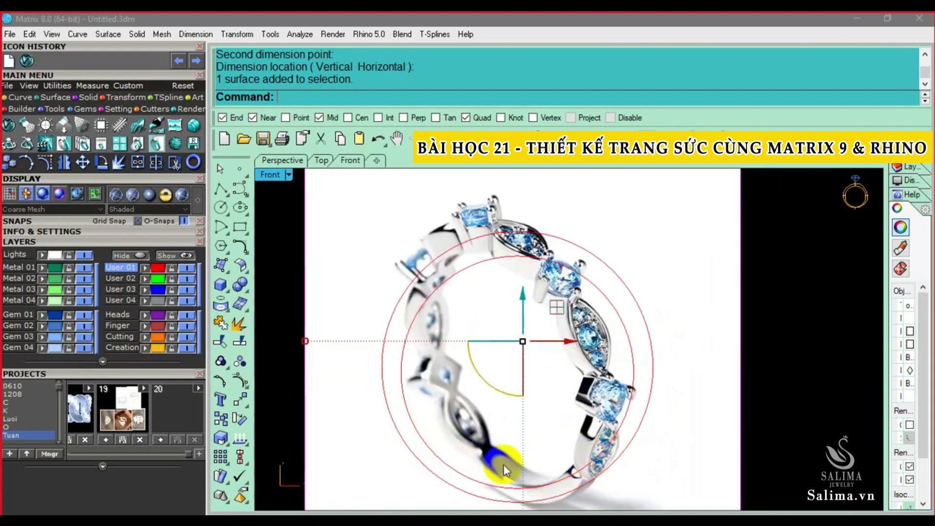
scroll(517, 268, down, 1)
scroll(514, 283, down, 2)
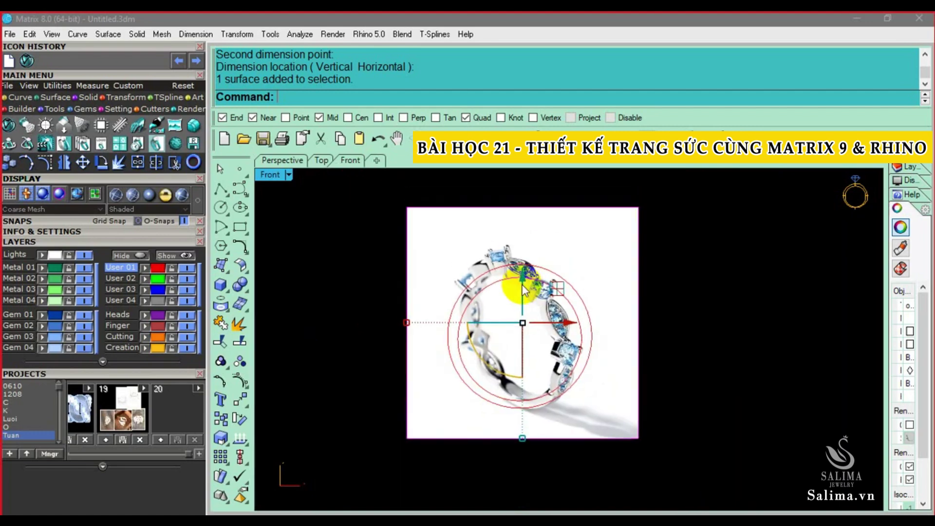
scroll(493, 246, up, 2)
scroll(492, 242, up, 1)
scroll(494, 244, up, 1)
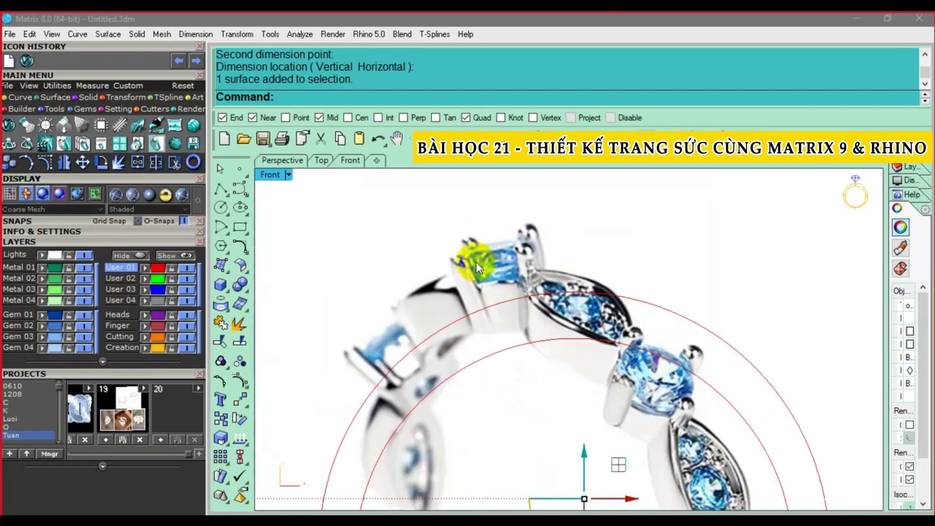
scroll(495, 293, up, 1)
scroll(476, 267, up, 1)
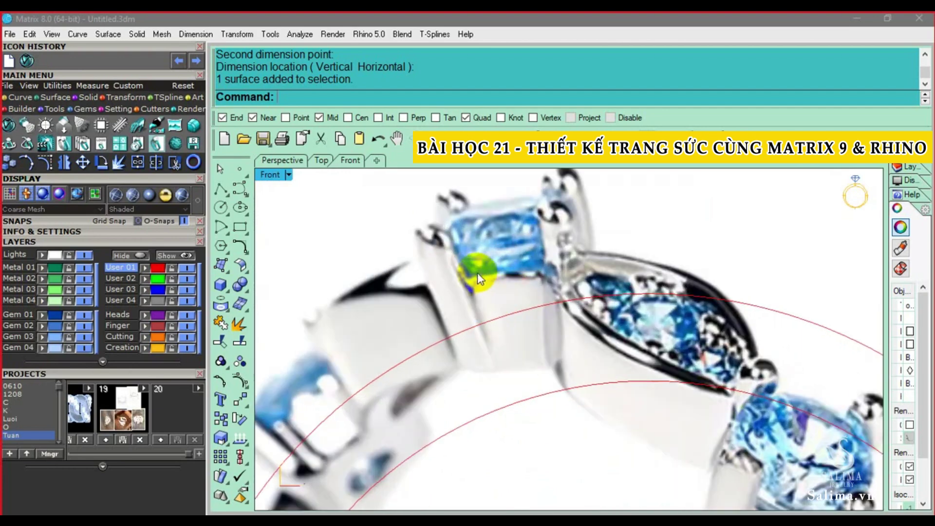
scroll(498, 351, up, 1)
scroll(498, 352, down, 2)
scroll(495, 320, up, 3)
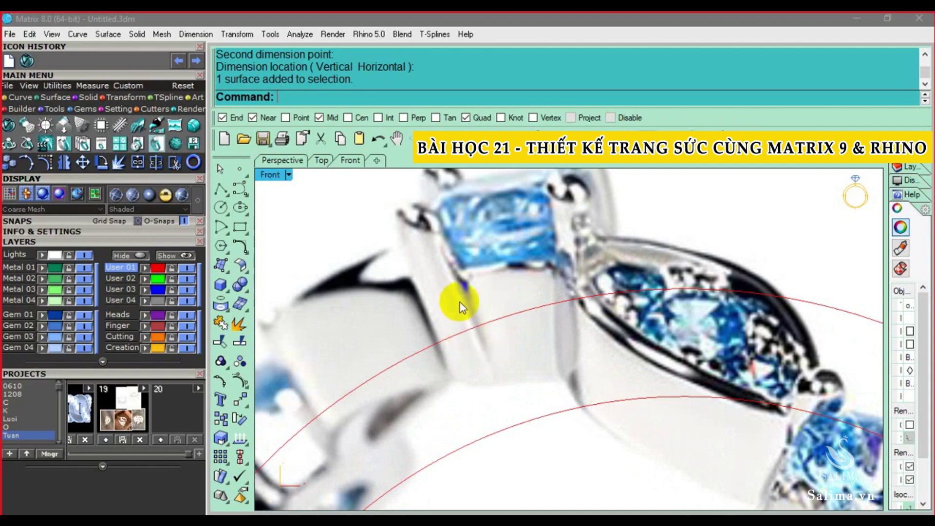
scroll(460, 302, up, 2)
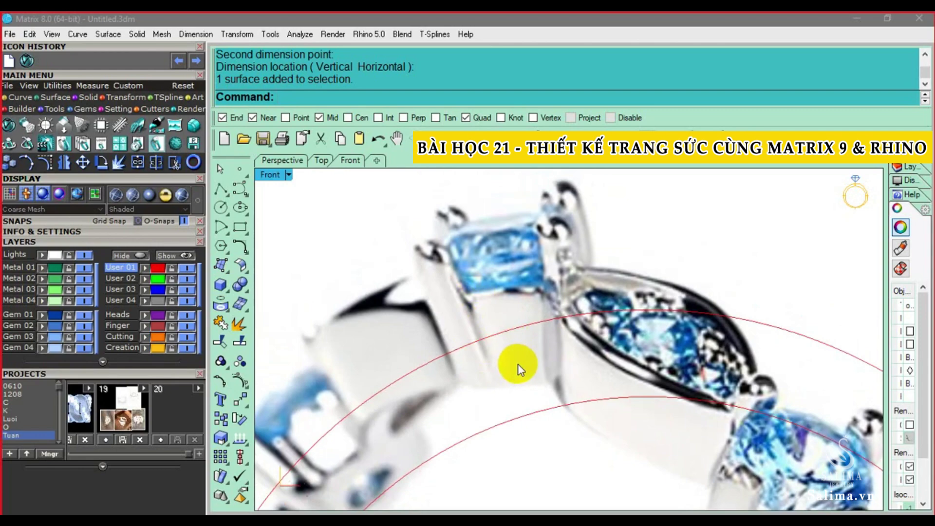
scroll(492, 315, down, 2)
scroll(492, 315, down, 1)
scroll(525, 321, down, 1)
scroll(525, 321, up, 1)
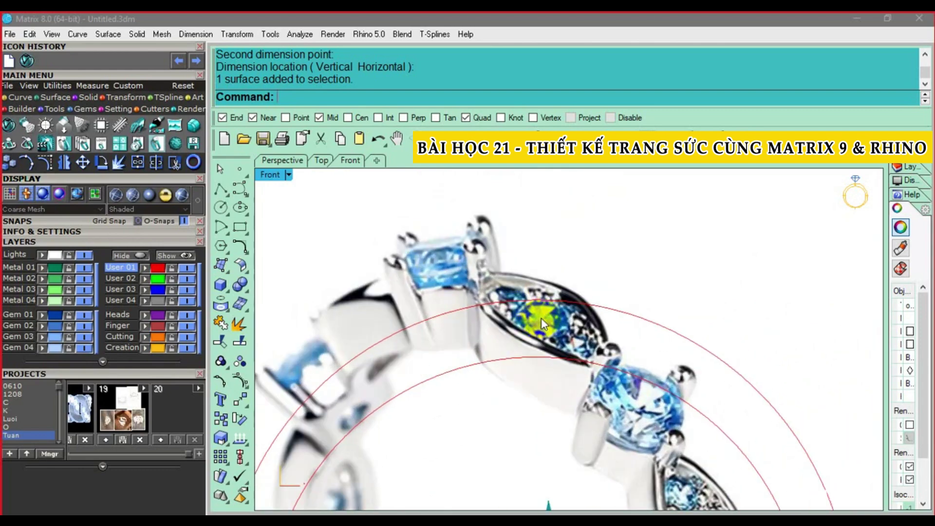
- Try a straight horizontal measurement across the marquise stone, then abandon it
scroll(507, 302, up, 2)
scroll(493, 280, up, 1)
key(Return)
key(Escape)
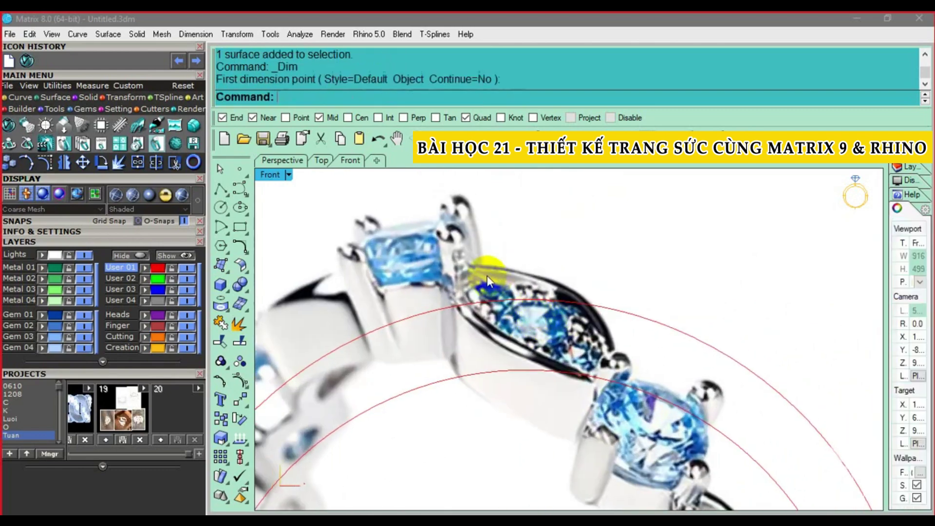
key(Return)
click(461, 267)
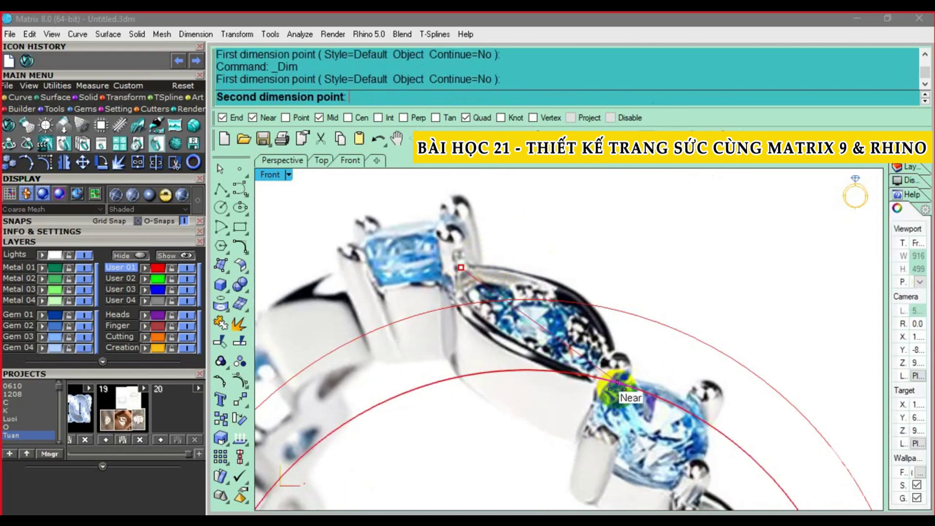
click(606, 378)
key(Escape)
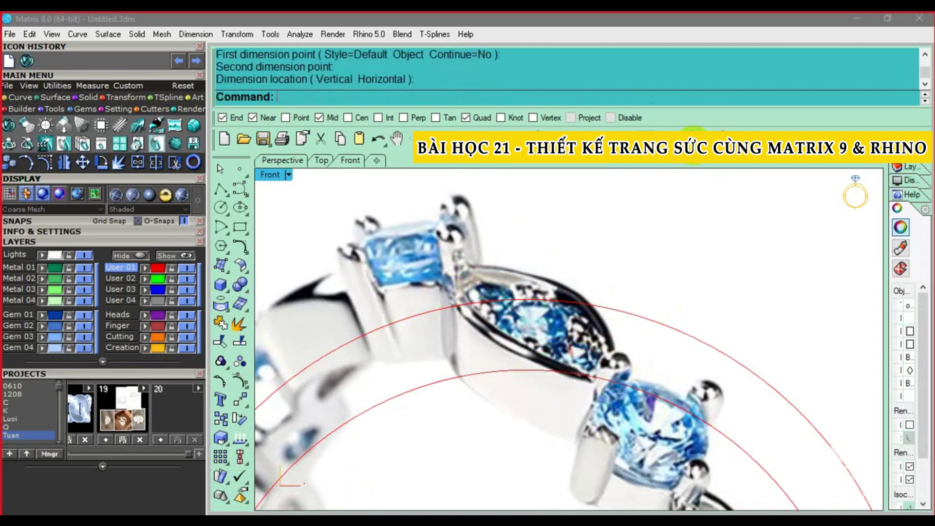
- Measure the marquise stone's length with an aligned dimension, reading 4.39
click(716, 136)
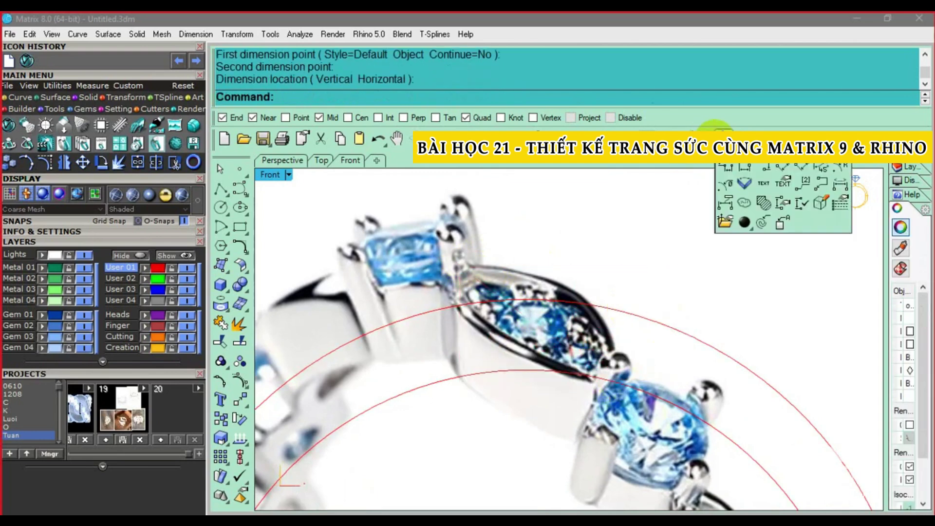
click(778, 181)
scroll(448, 254, up, 2)
click(459, 274)
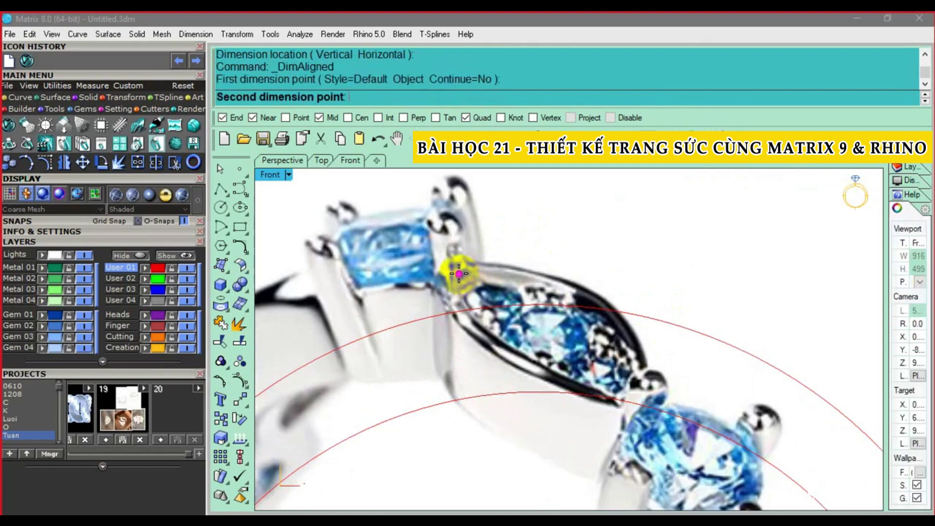
click(623, 399)
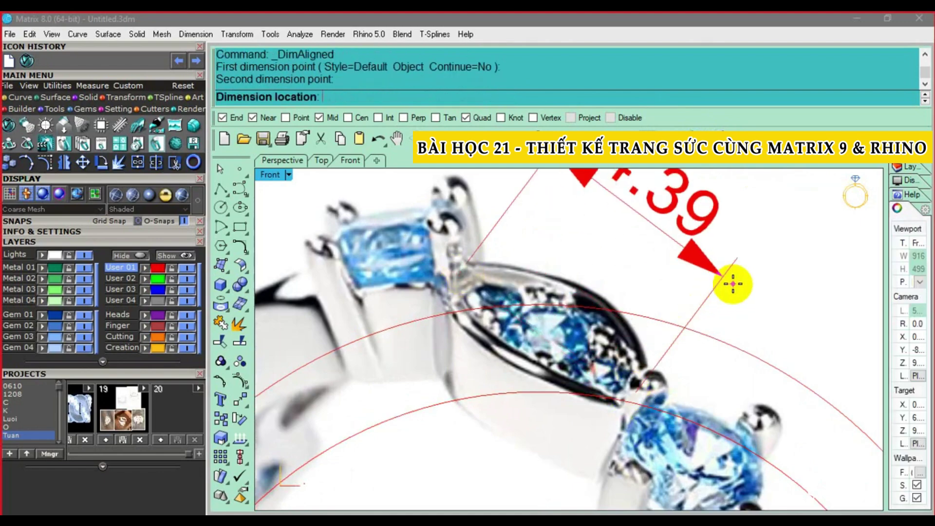
click(729, 282)
- Select and delete the 4.39 aligned dimension from the overlapping objects
scroll(577, 282, down, 2)
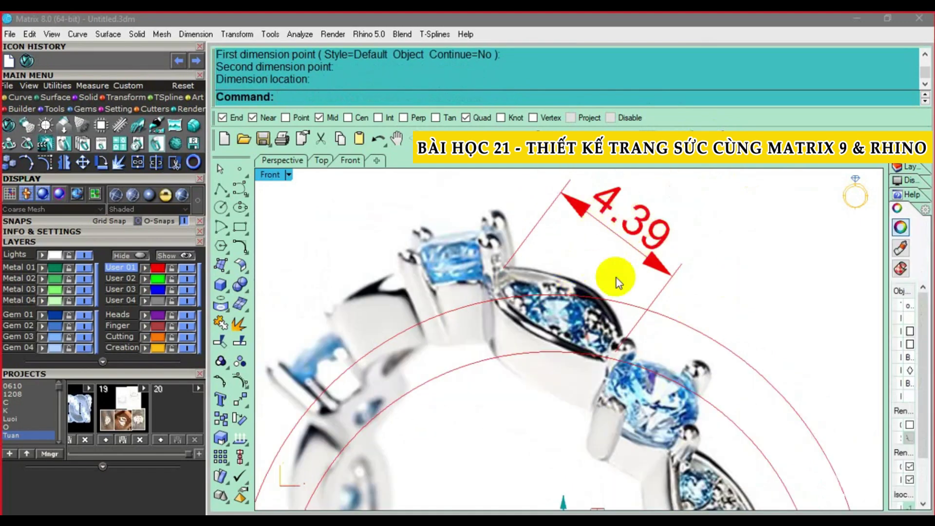
scroll(639, 232, up, 3)
scroll(637, 236, down, 2)
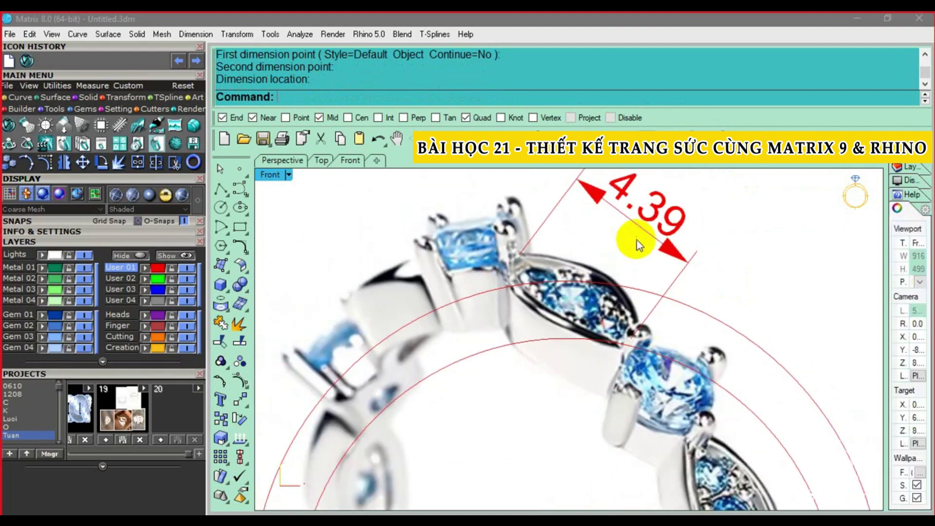
click(648, 224)
click(715, 267)
scroll(580, 290, up, 2)
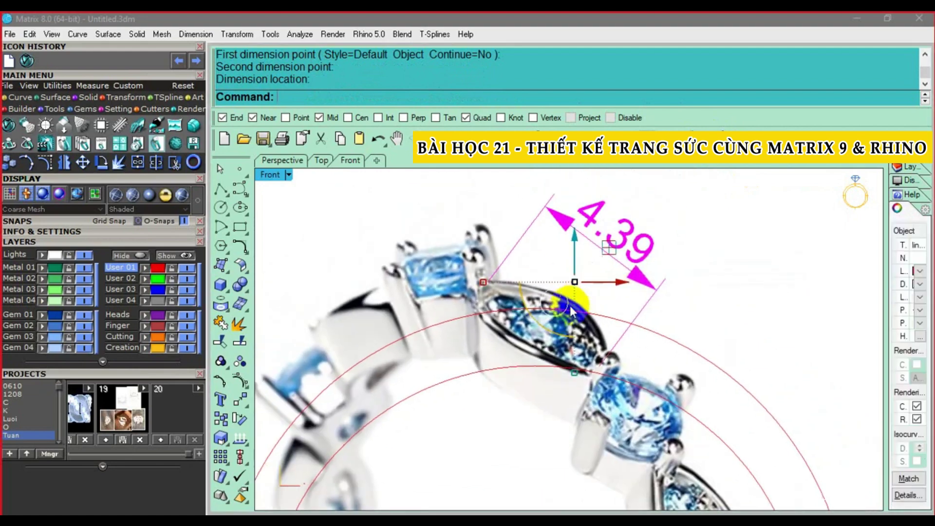
key(Delete)
- Take two trial aligned measurements across the stone, cancelling both
right_click(558, 288)
scroll(528, 338, up, 2)
click(491, 303)
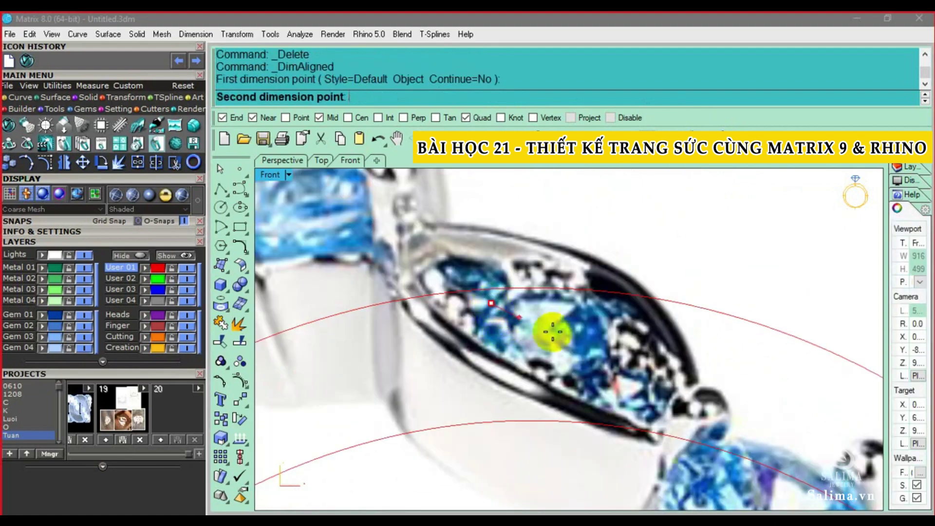
click(603, 384)
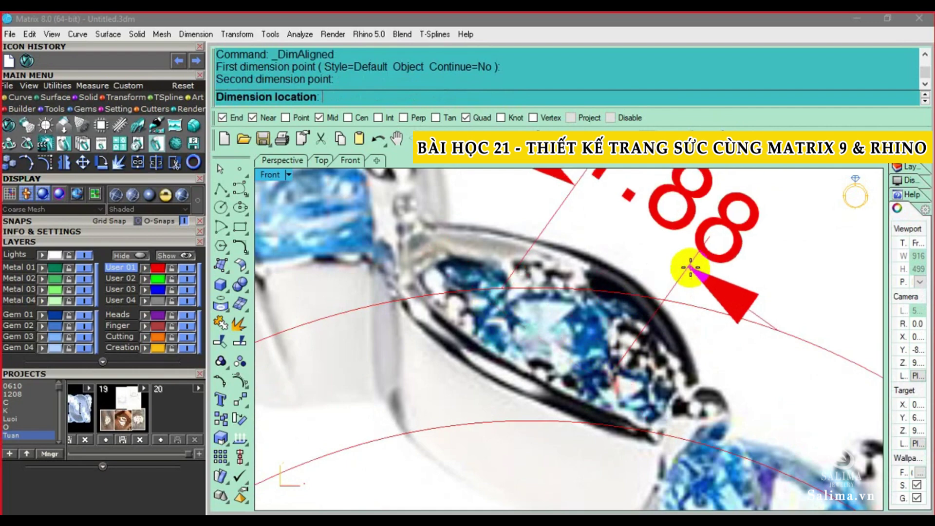
key(Escape)
right_click(502, 291)
click(429, 268)
click(504, 293)
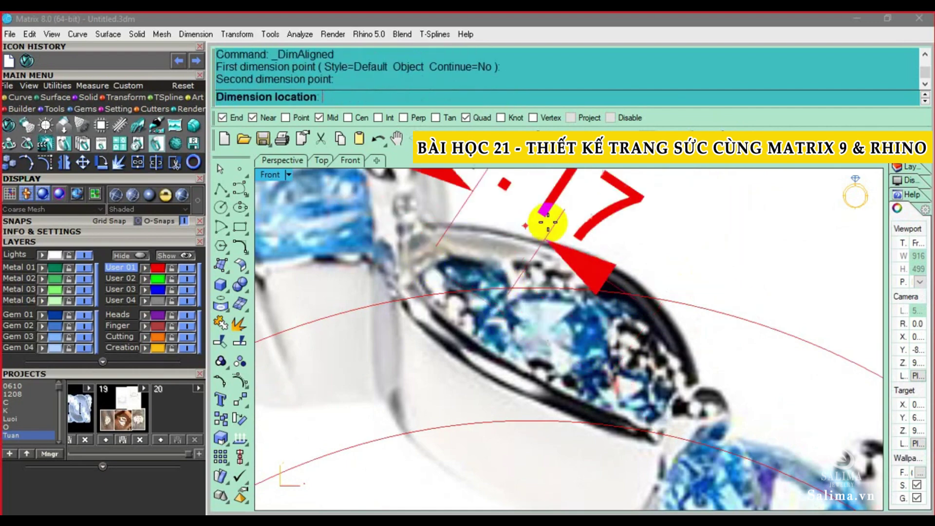
key(Escape)
- Read the stone's width at about 2.30 without placing it, then zoom back out
scroll(572, 222, down, 3)
scroll(580, 278, up, 3)
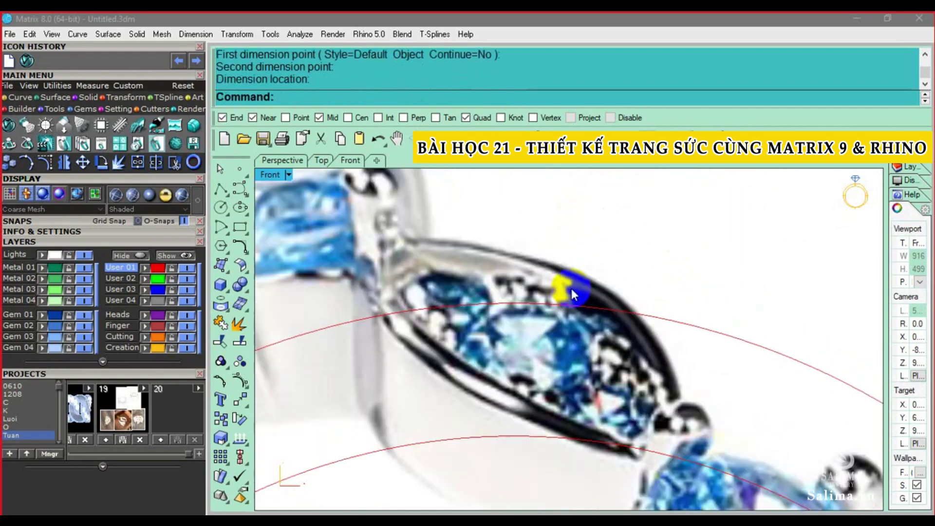
right_click(587, 280)
click(587, 280)
click(440, 379)
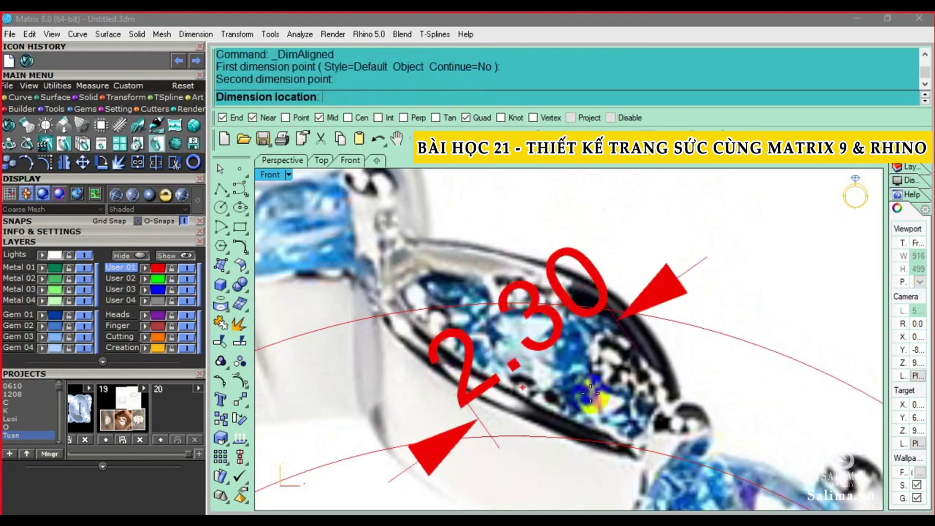
key(Escape)
scroll(531, 314, down, 2)
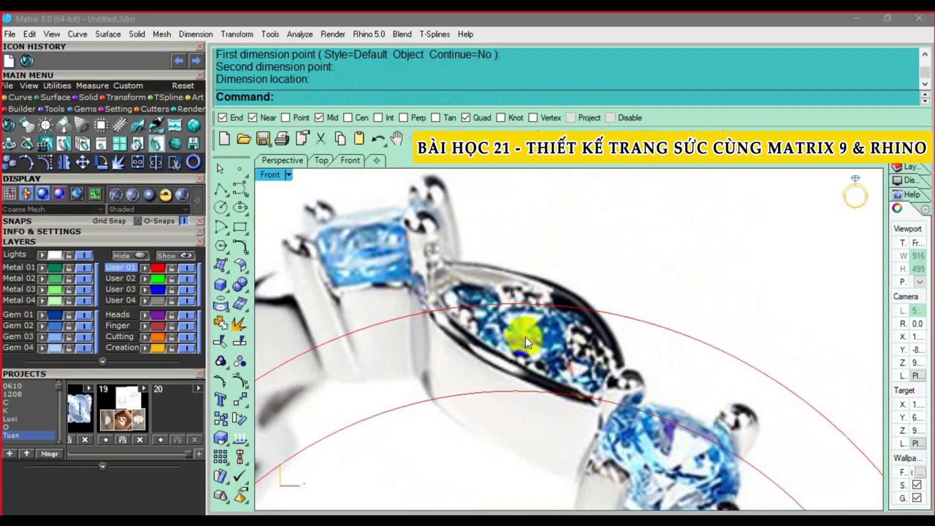
scroll(526, 337, up, 2)
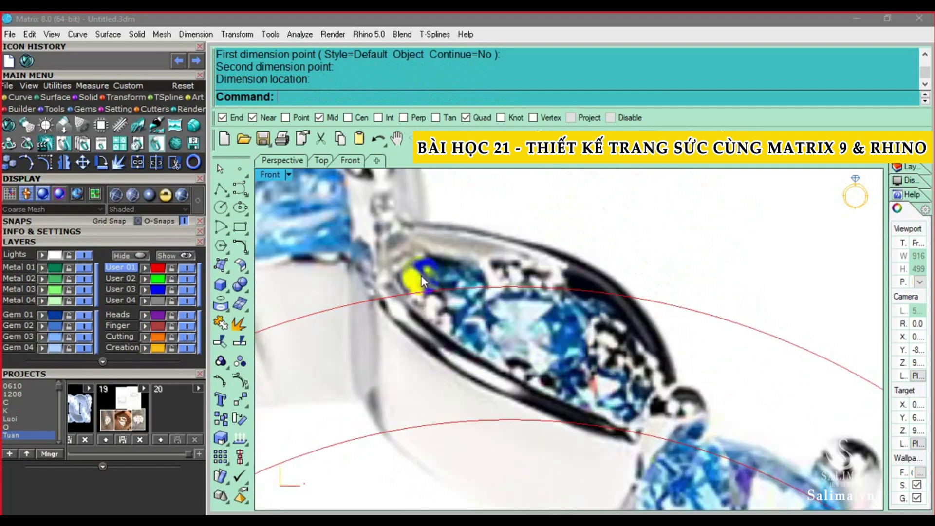
scroll(444, 265, down, 3)
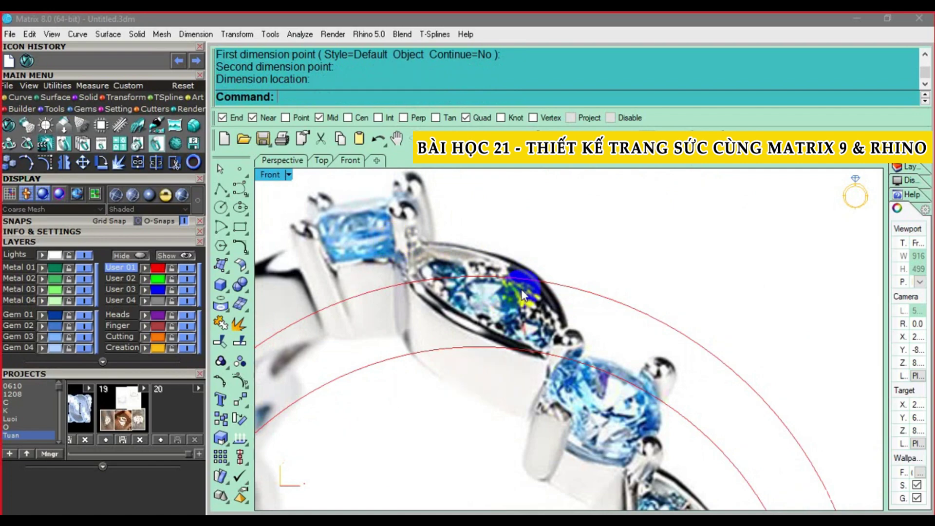
scroll(505, 295, down, 2)
scroll(505, 295, down, 2)
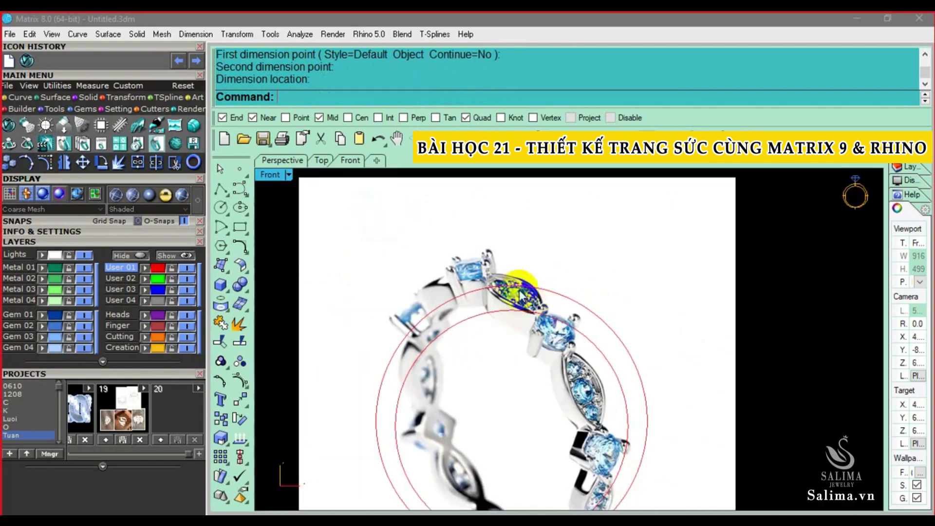
- Return to the four-view layout with the grid turned on
double_click(279, 176)
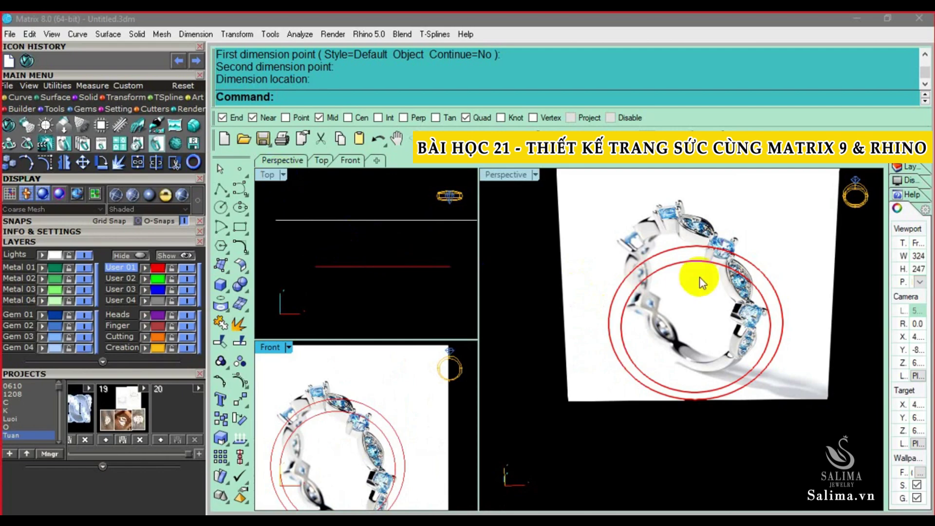
right_drag(699, 277, 638, 173)
click(428, 276)
click(10, 194)
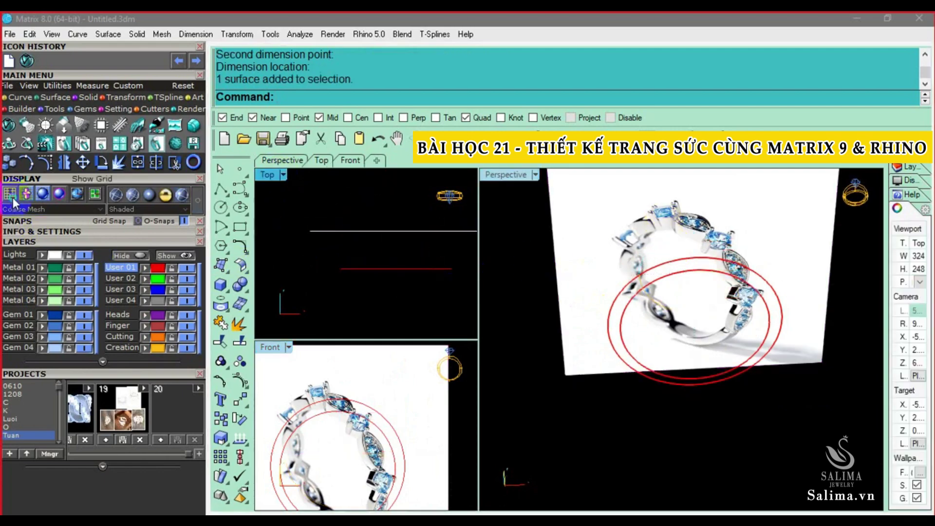
right_drag(444, 261, 413, 267)
scroll(368, 279, up, 3)
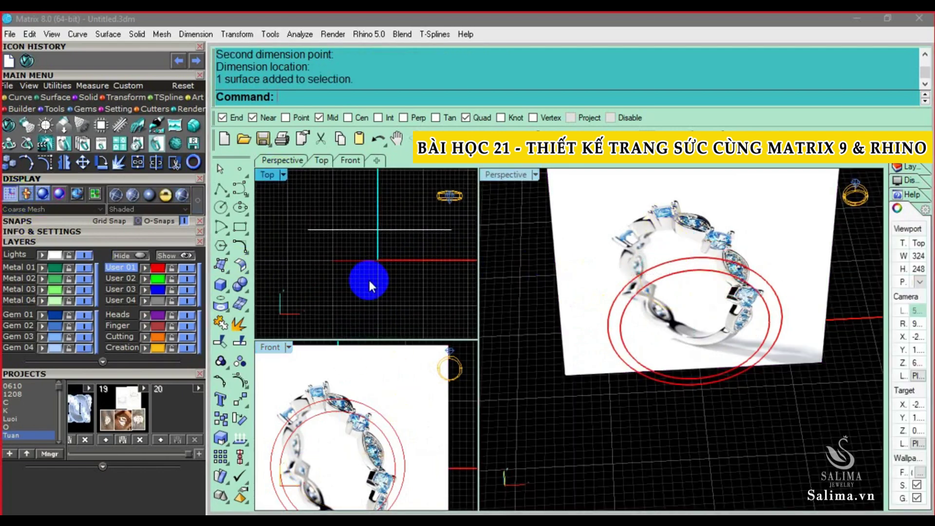
scroll(358, 426, down, 2)
click(606, 360)
- Hide both ring circles and the reference picture with the H command
mouse_move(388, 286)
right_down()
mouse_move(364, 256)
mouse_move(382, 261)
right_up()
text(h)
key(Return)
click(385, 203)
text(h)
key(Return)
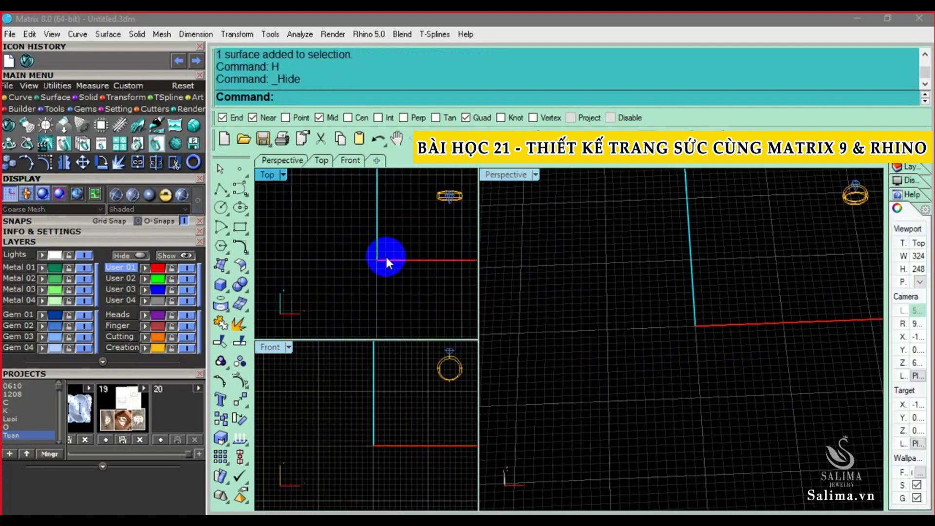
click(83, 109)
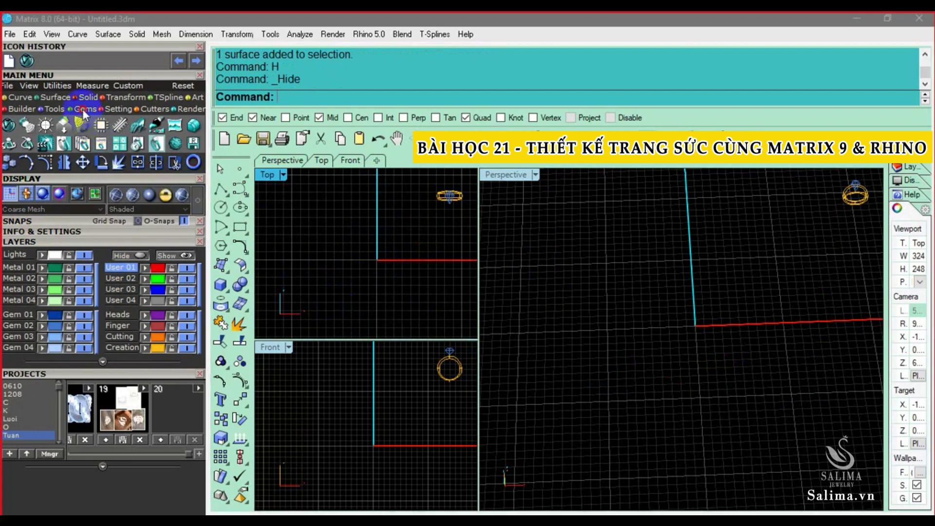
- Load a 2.50 mm round diamond at the origin from the Gem Loader
click(9, 125)
drag(170, 480, 160, 193)
click(29, 309)
click(106, 272)
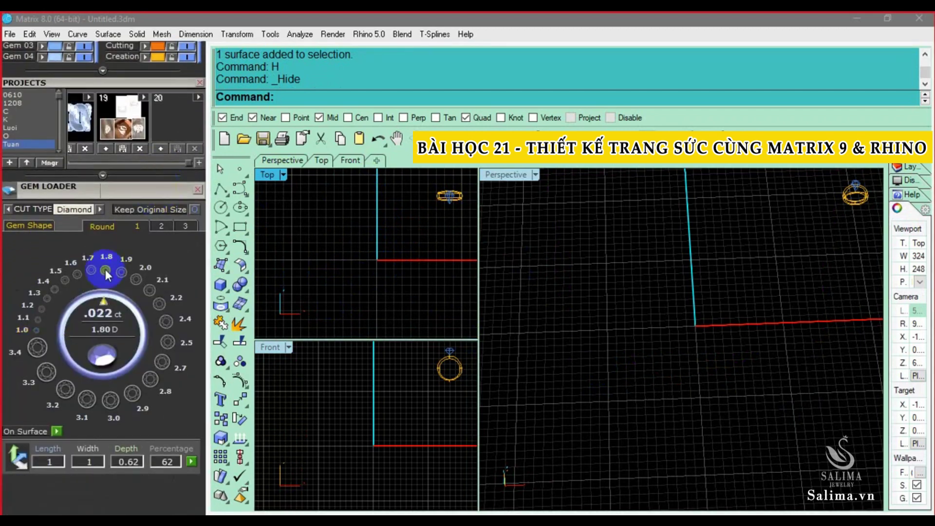
click(167, 343)
click(376, 261)
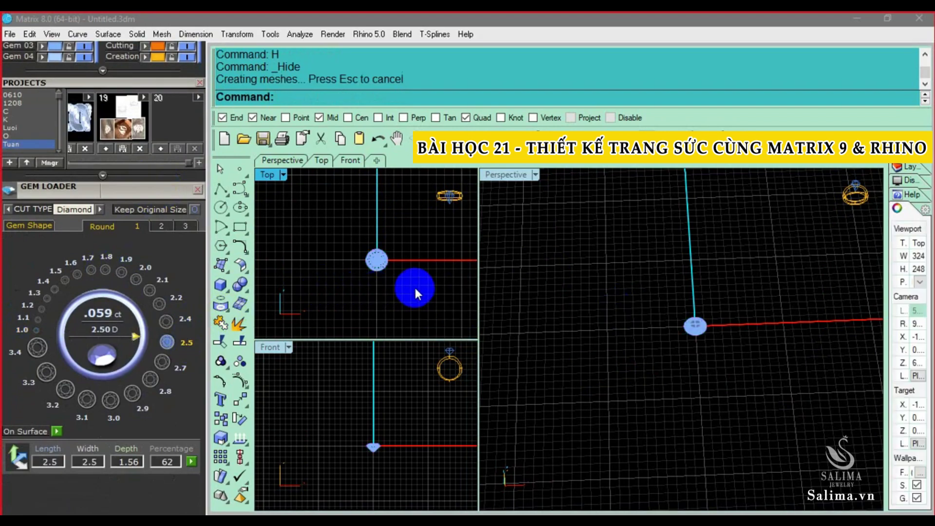
click(376, 260)
click(161, 191)
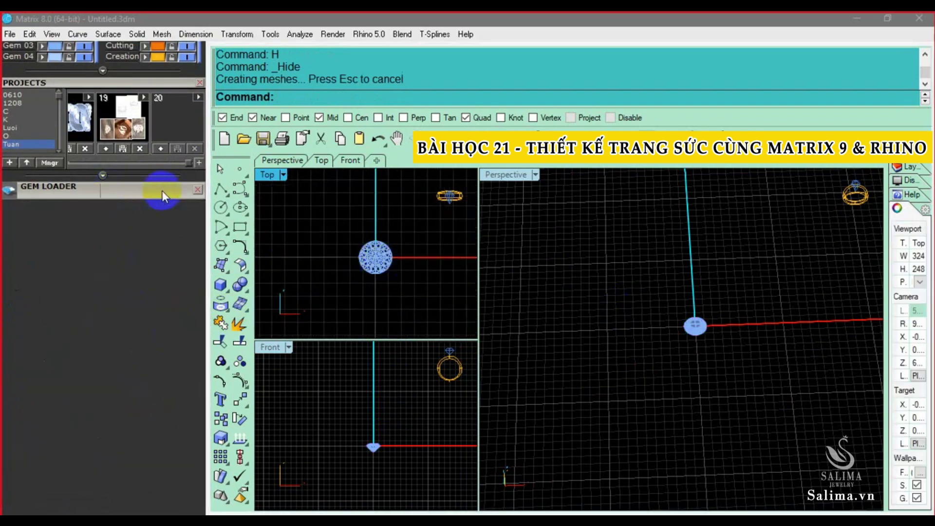
- Orbit and zoom the views to inspect the diamond, then select it
right_drag(723, 344, 709, 316)
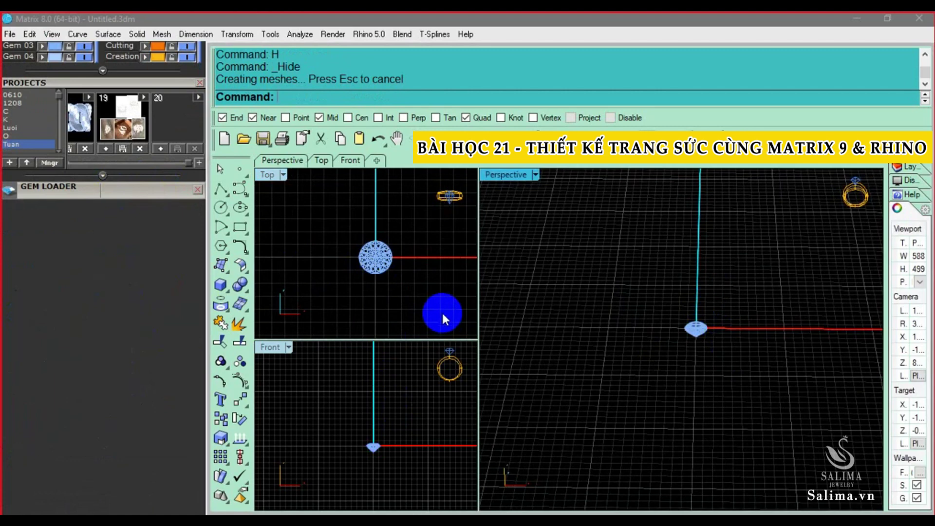
click(377, 265)
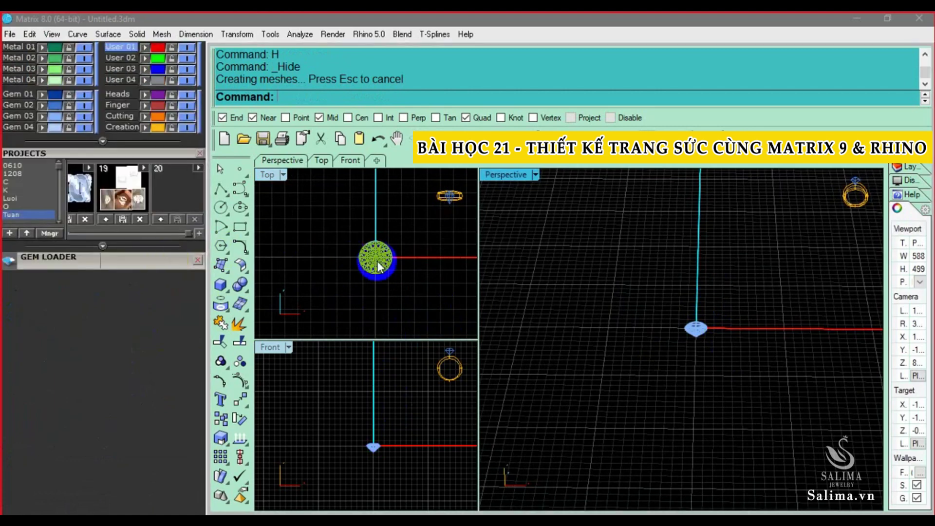
scroll(154, 282, up, 2)
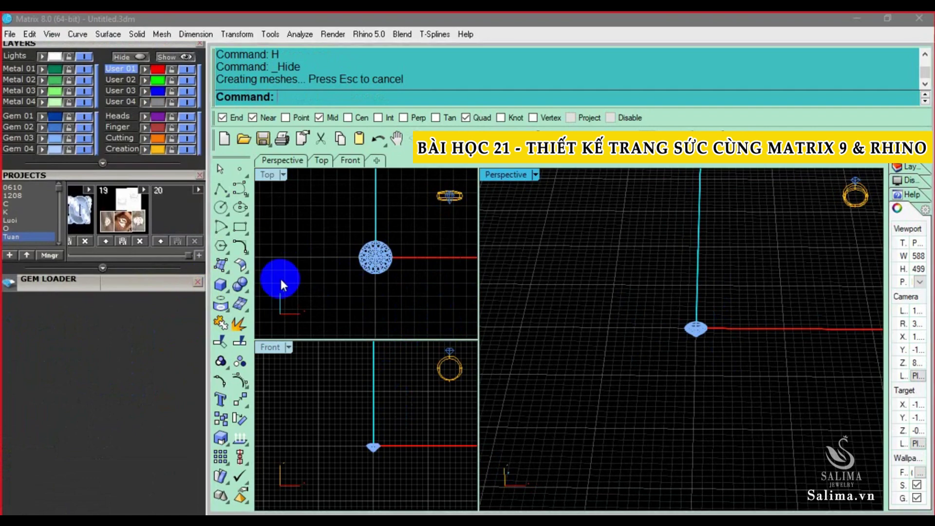
scroll(145, 296, up, 3)
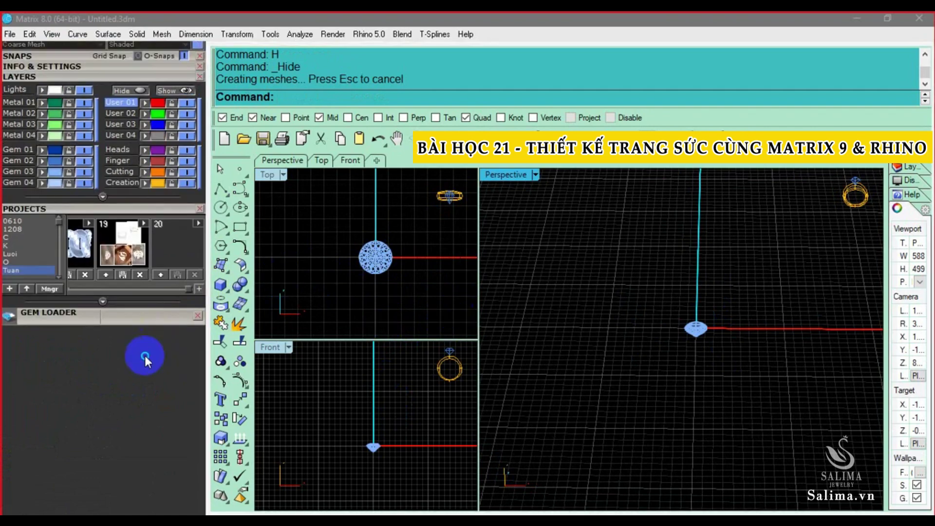
scroll(144, 356, up, 5)
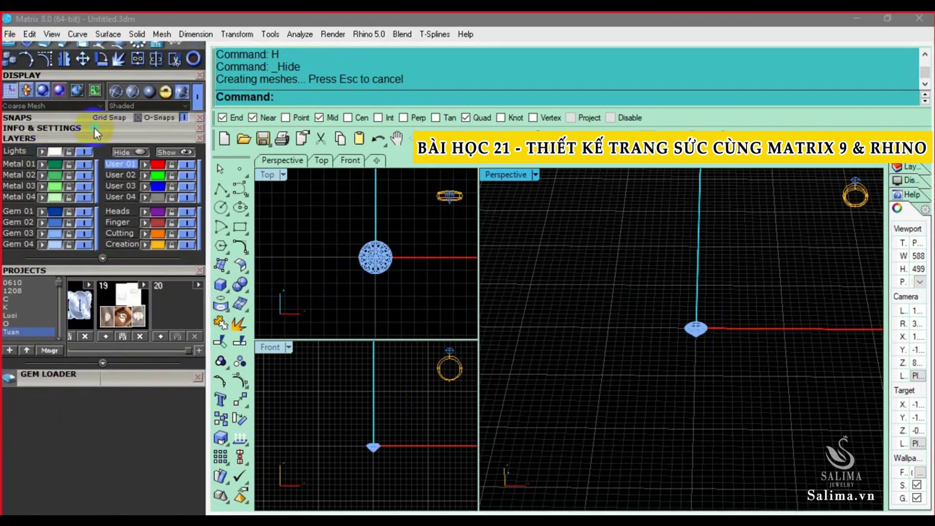
scroll(94, 129, up, 2)
click(350, 233)
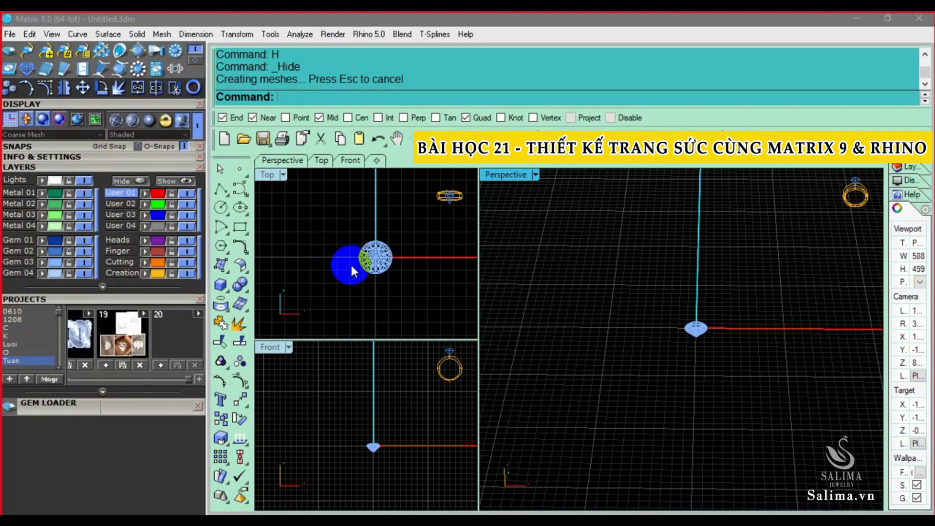
click(375, 256)
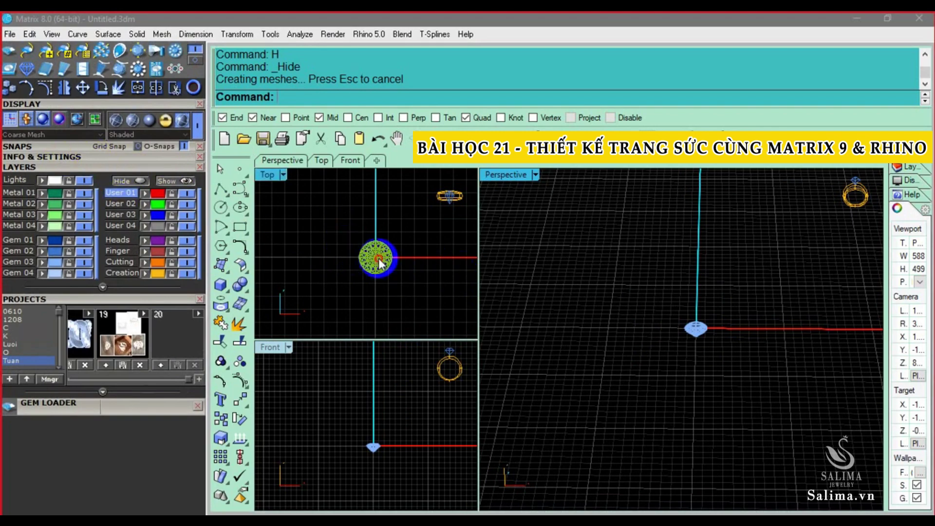
- Zoom all views onto the diamond with ZS and orbit Perspective to look down on it
text(zs)
key(Return)
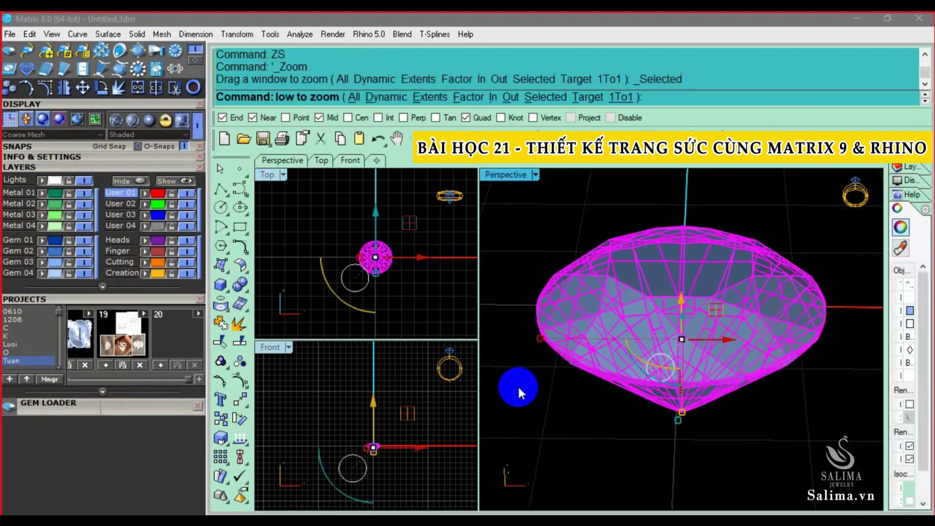
click(568, 246)
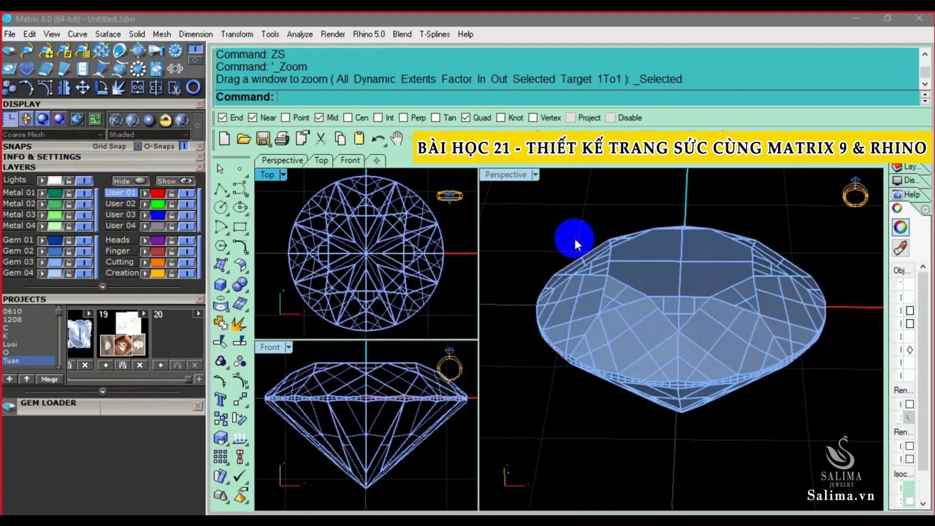
mouse_move(574, 236)
right_down()
mouse_move(591, 278)
mouse_move(604, 273)
right_up()
- Reselect the diamond and show the Cutters tools in the main menu
click(591, 278)
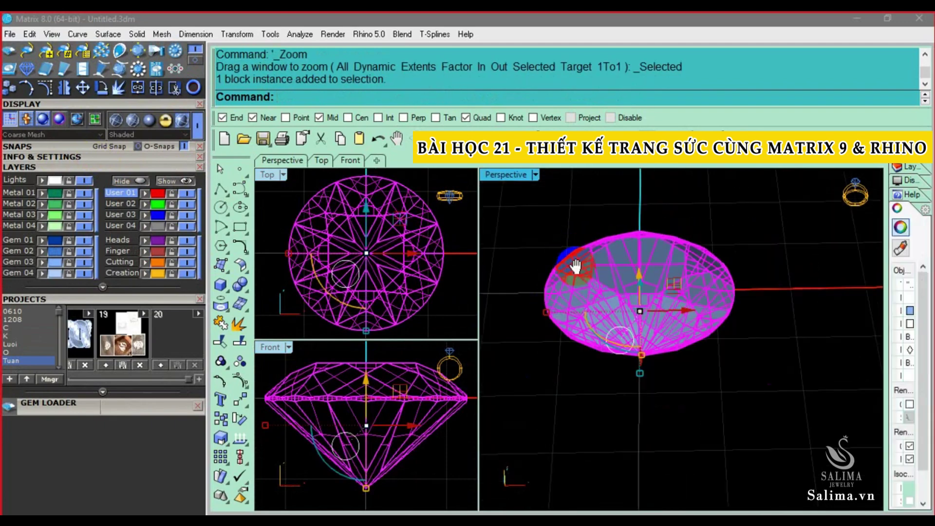
scroll(380, 396, down, 2)
scroll(390, 285, down, 1)
scroll(381, 258, down, 2)
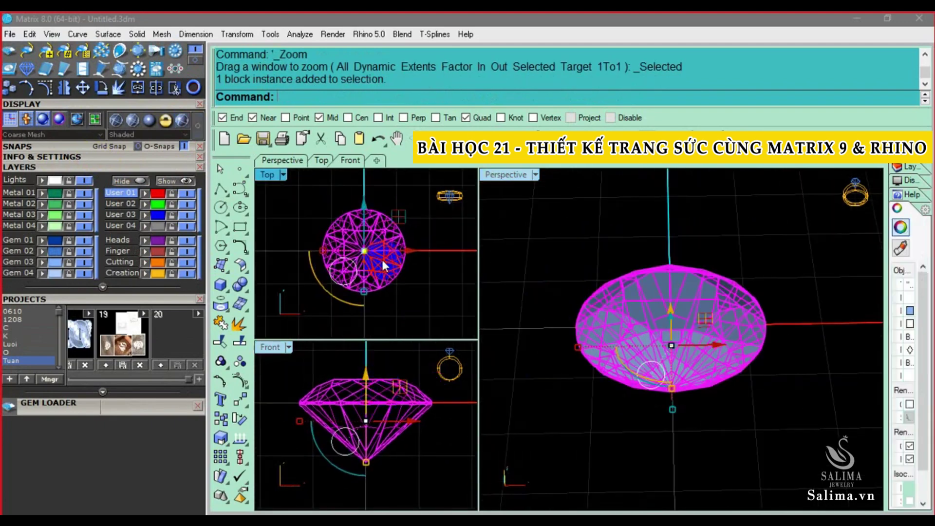
right_drag(600, 326, 598, 297)
click(598, 300)
click(617, 384)
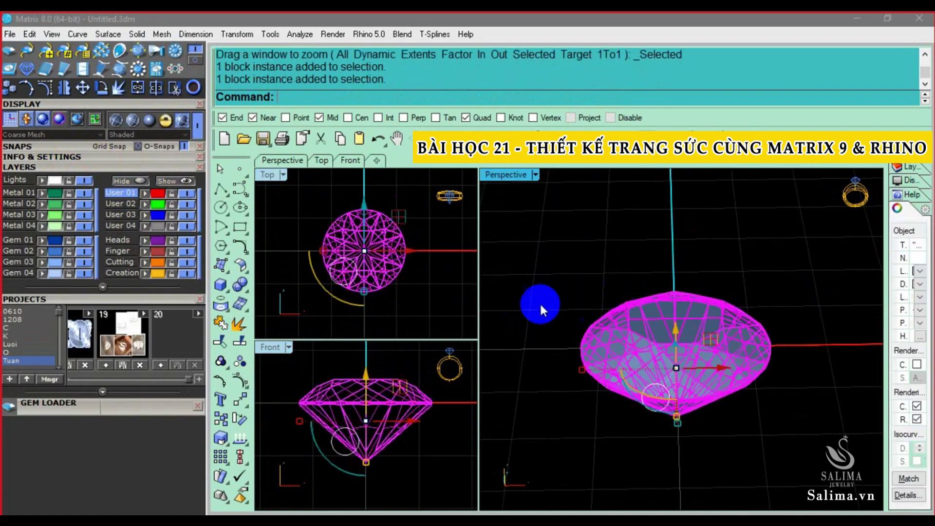
click(79, 103)
click(147, 134)
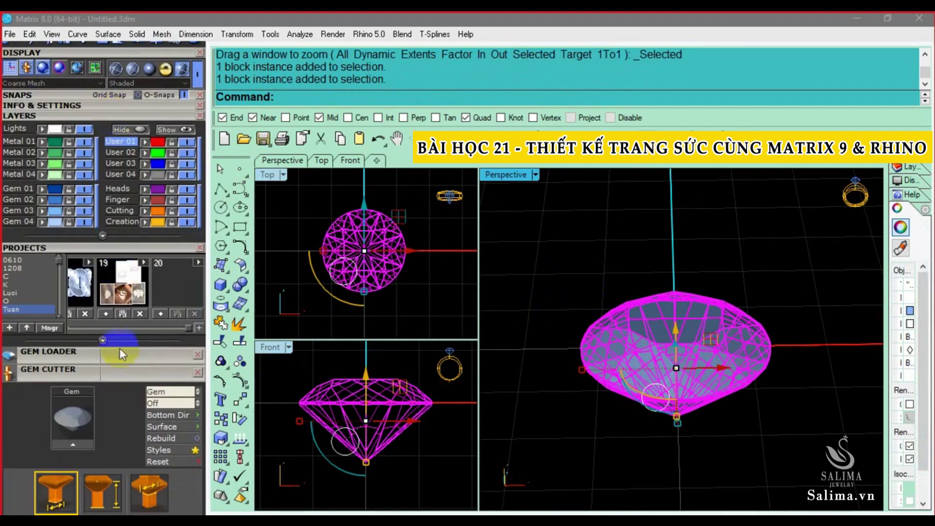
- Start a gem cutter on the diamond, checking girdle sliders and setting lower seat to 5%
scroll(107, 299, down, 3)
click(90, 297)
click(69, 335)
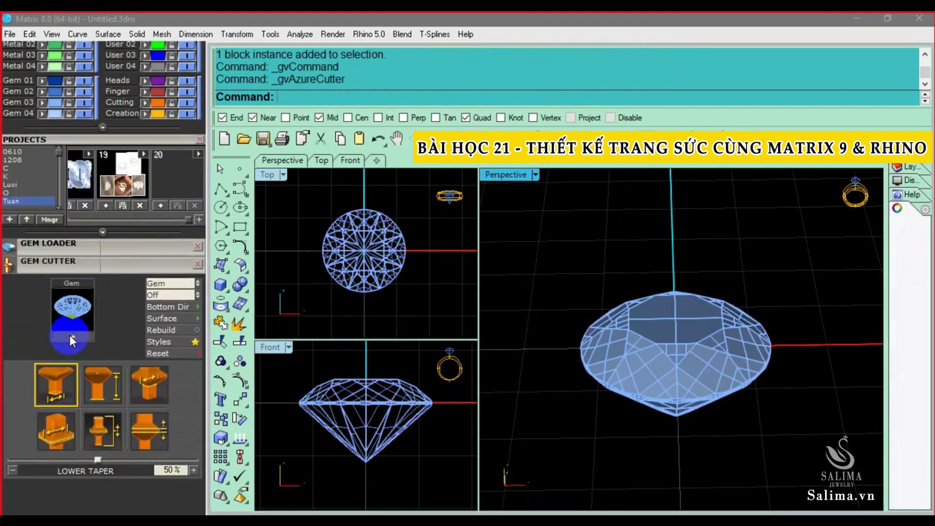
click(159, 439)
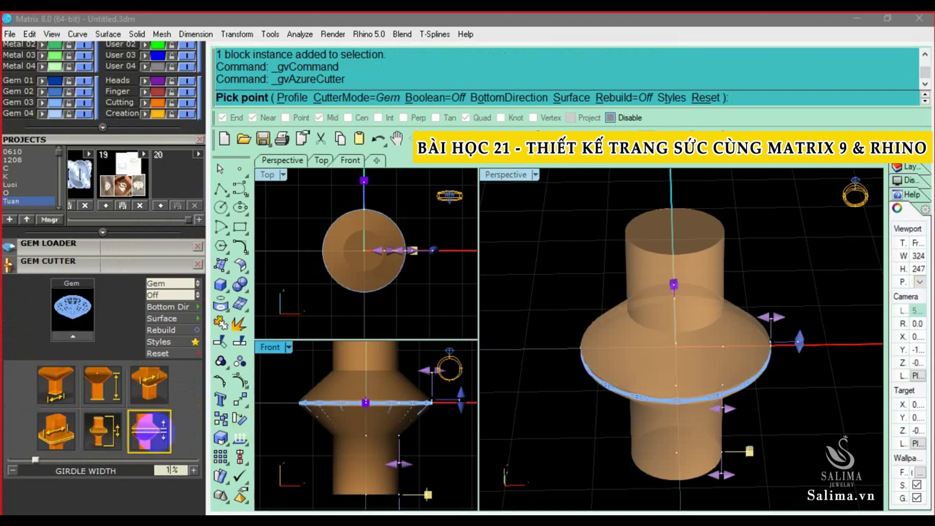
click(115, 439)
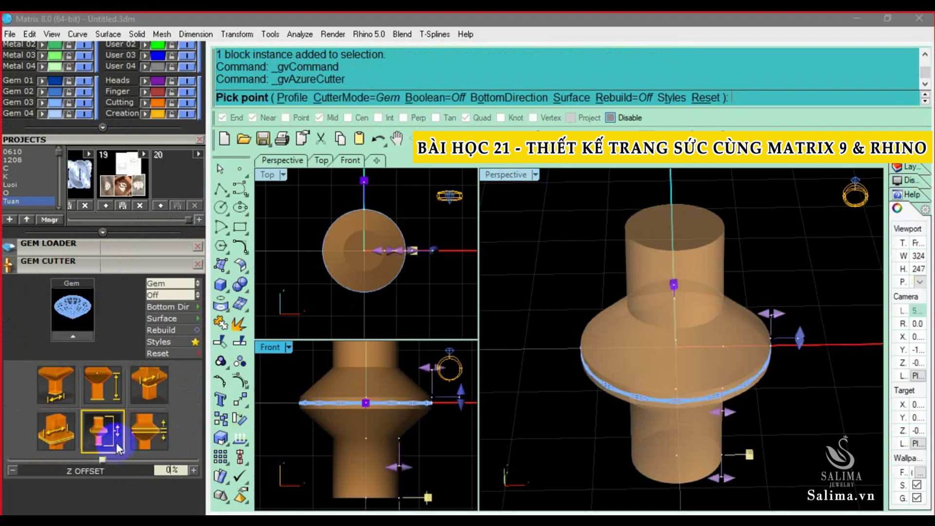
click(76, 434)
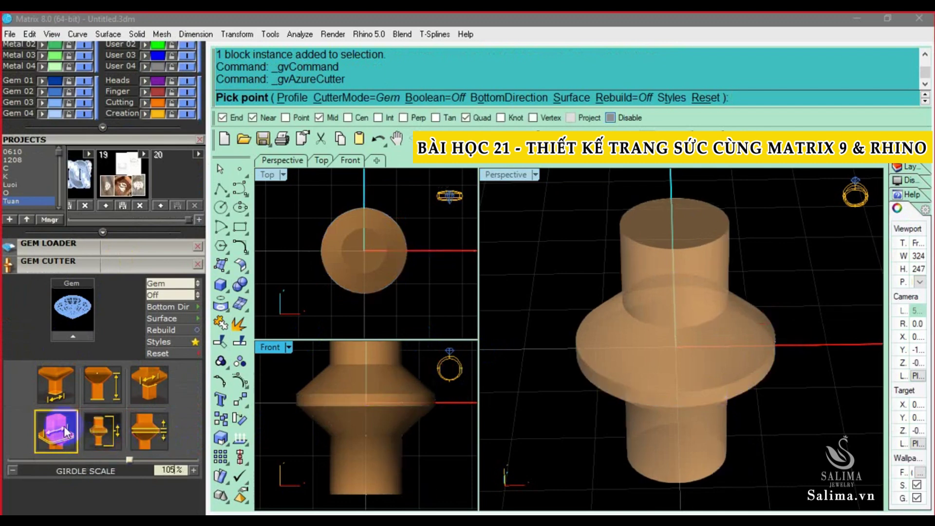
click(152, 385)
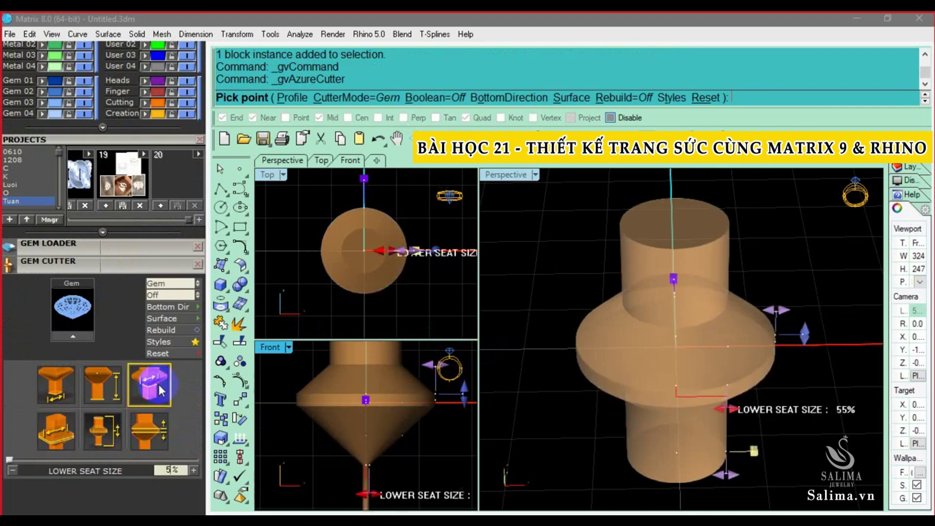
key(Return)
- Accept the cutter settings to build it, then reselect the diamond
click(565, 383)
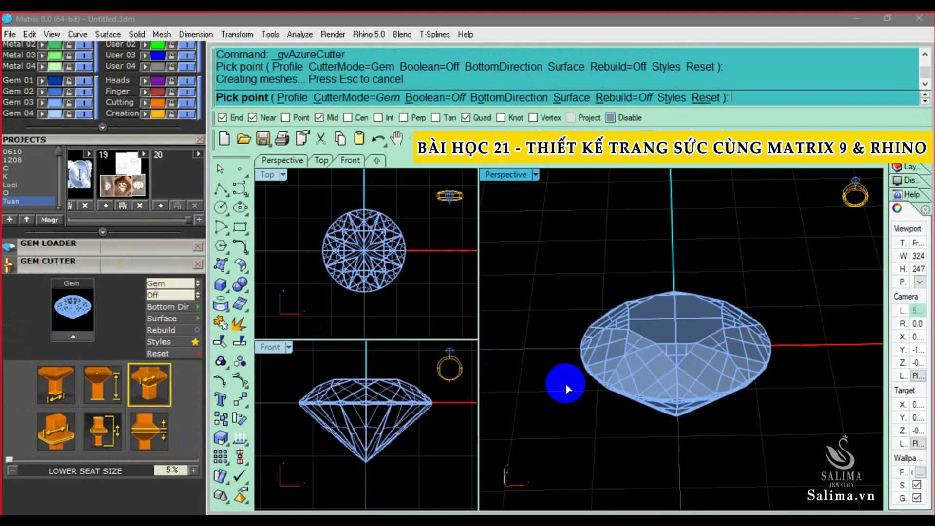
click(185, 112)
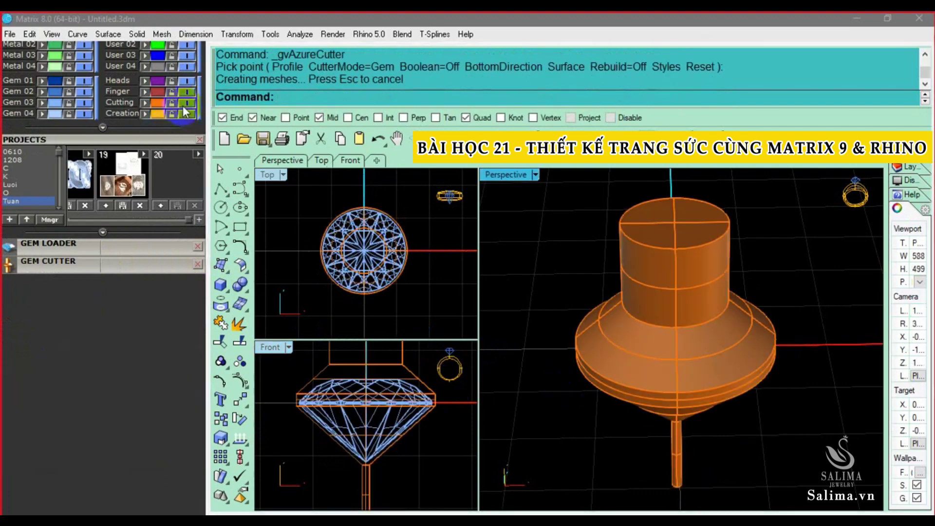
click(376, 239)
scroll(129, 360, up, 4)
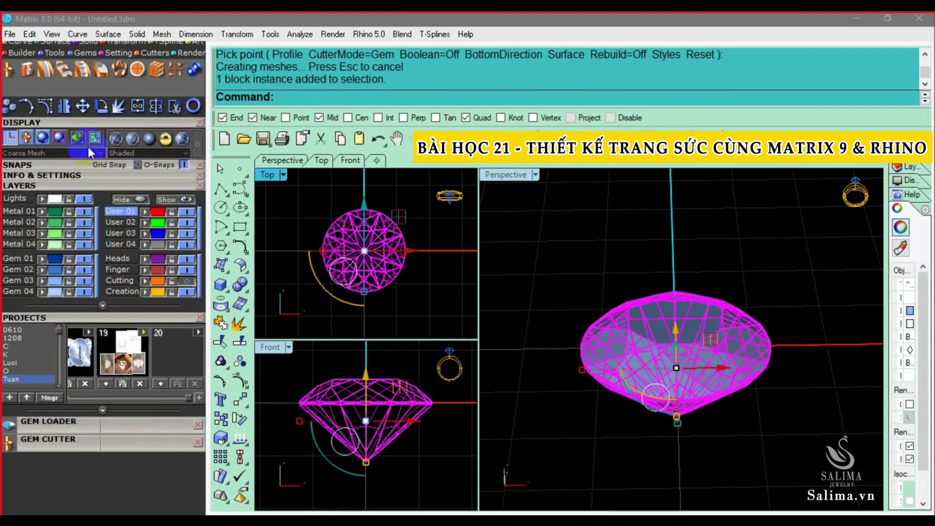
- Build a four-prong diagonal head with two rails around the 2.50 mm diamond
click(114, 54)
click(10, 73)
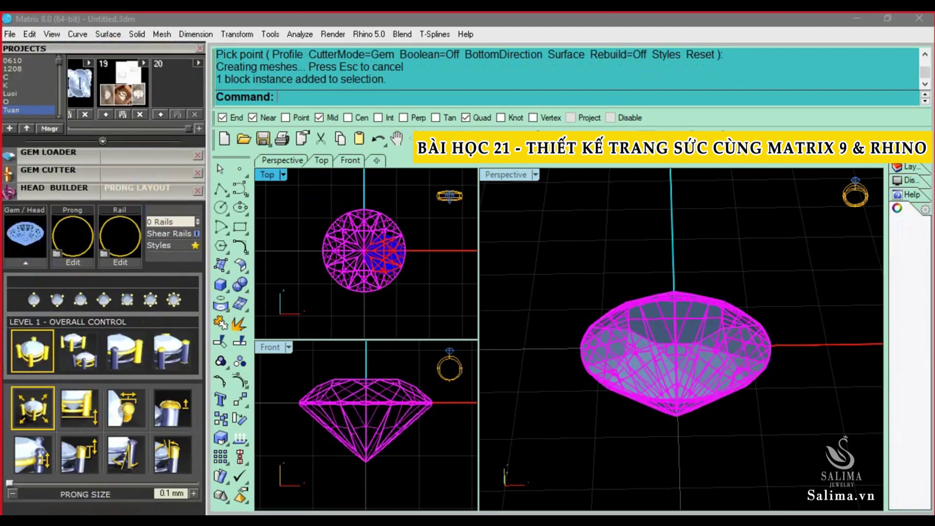
click(385, 291)
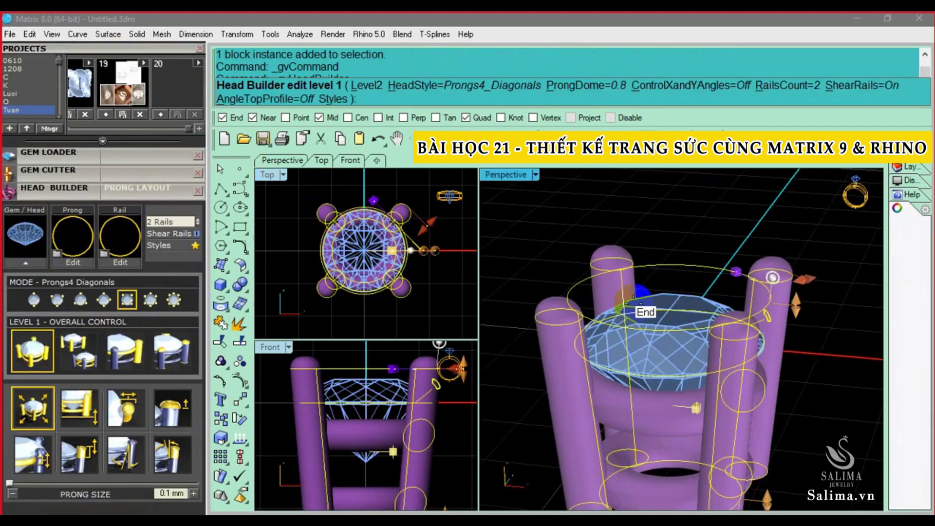
scroll(653, 318, down, 3)
- Orbit to inspect the prongs, then browse the rail profile gallery from the top view
right_drag(633, 311, 672, 312)
scroll(672, 312, up, 2)
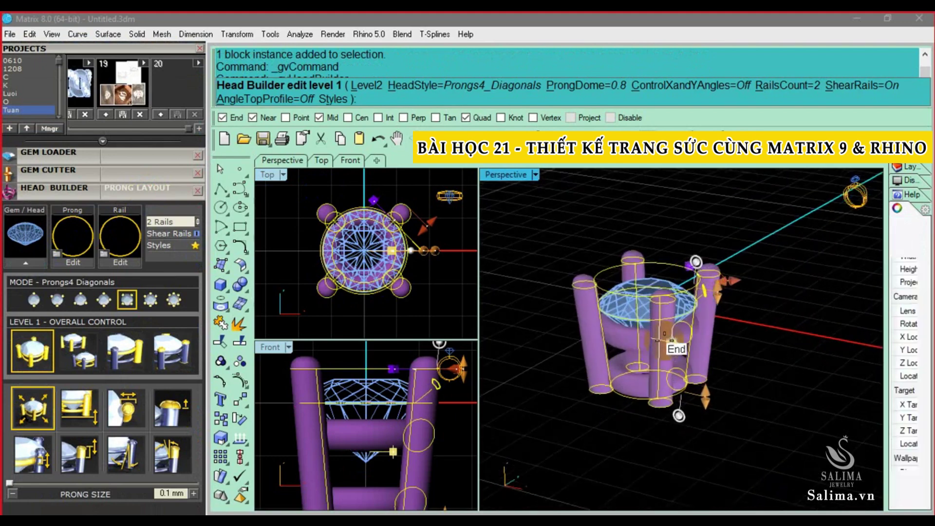
scroll(655, 286, up, 3)
scroll(665, 250, down, 1)
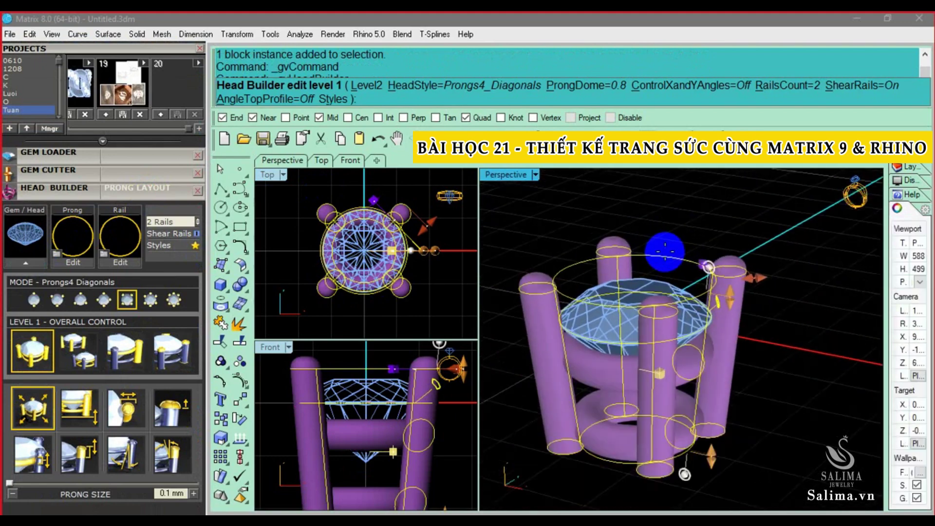
click(283, 251)
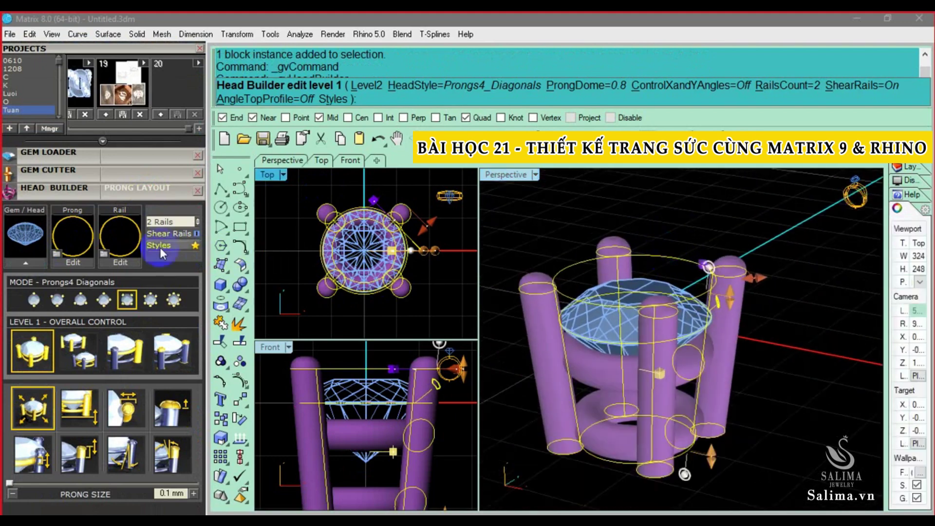
click(127, 241)
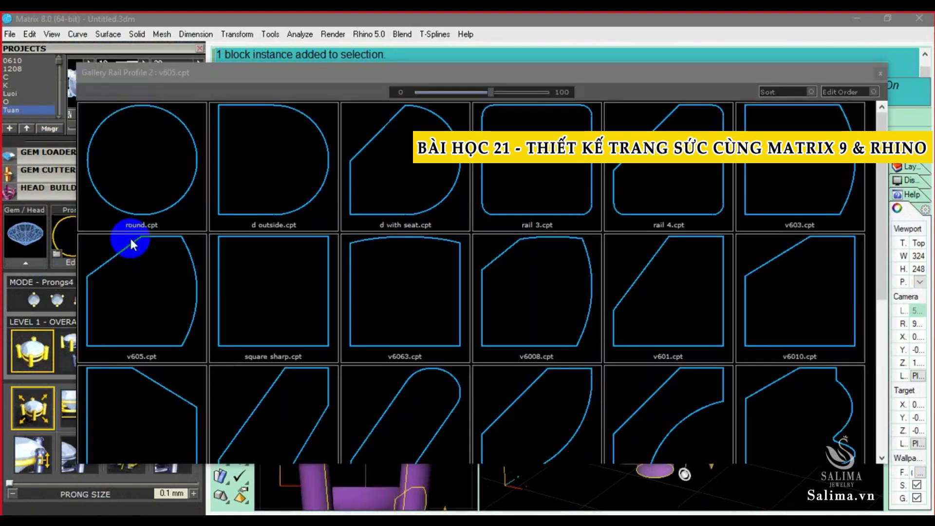
- Apply an angled rail profile to the head and reduce it to 1 Rail
double_click(666, 126)
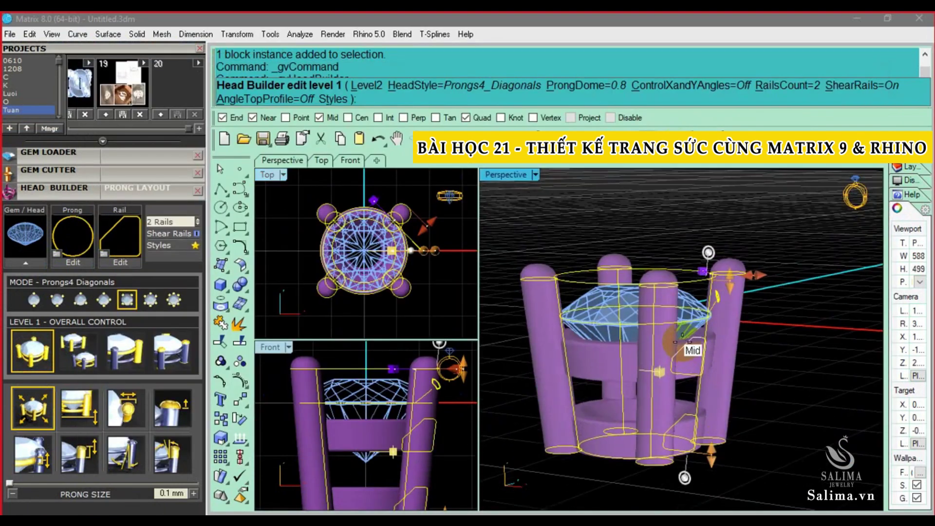
click(173, 222)
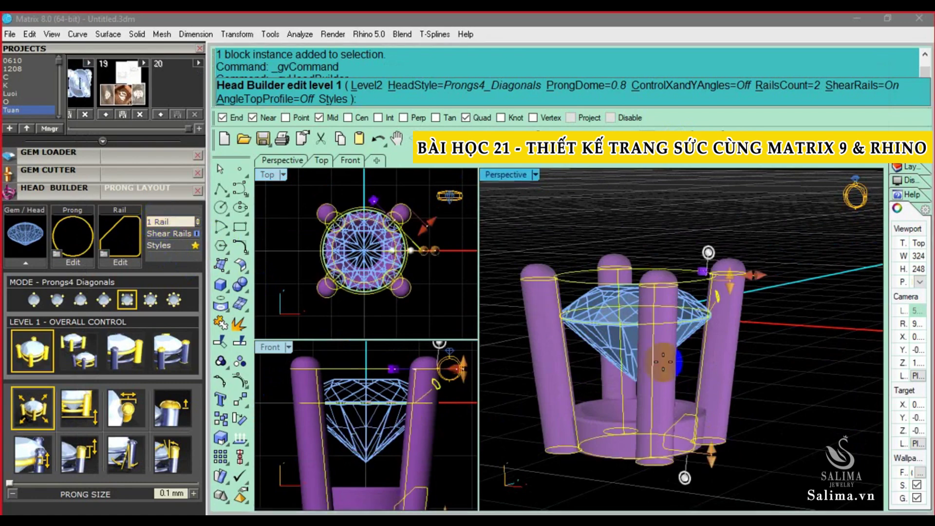
scroll(675, 395, down, 2)
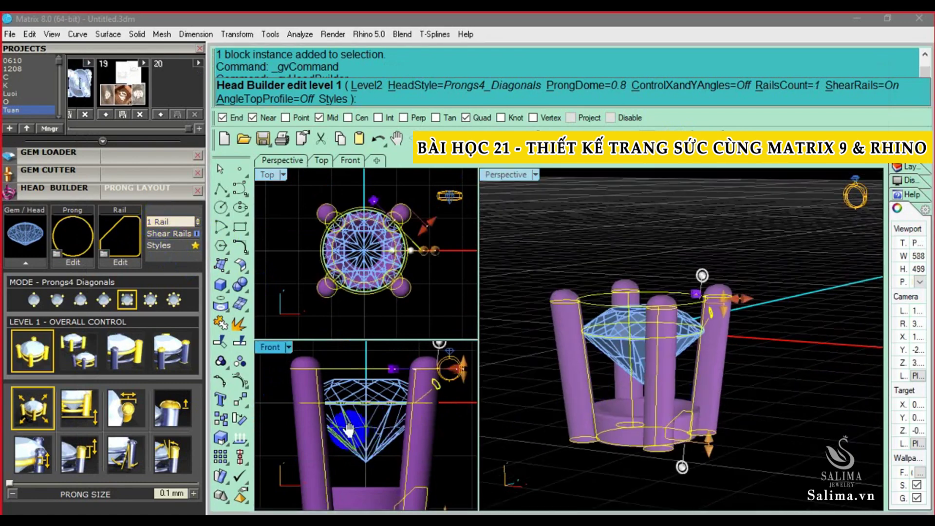
scroll(360, 419, down, 2)
right_drag(378, 303, 369, 292)
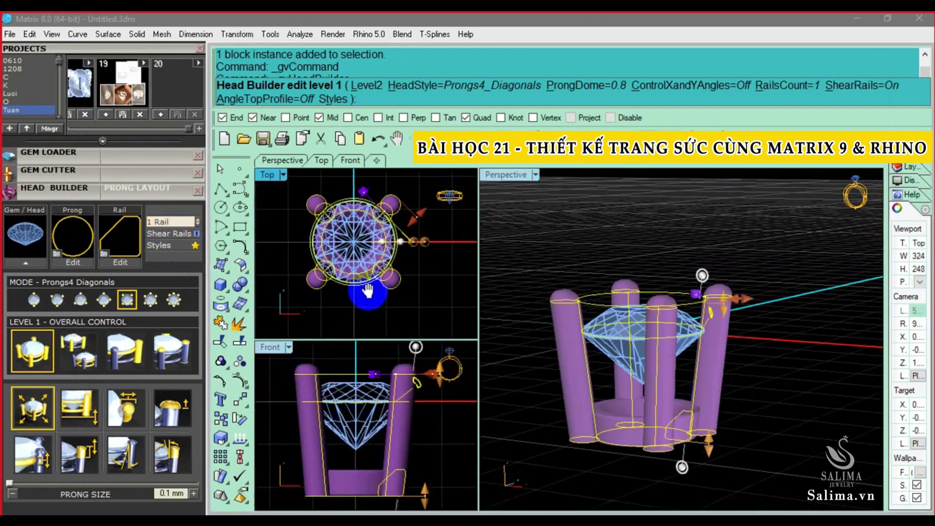
- Raise the prong size to 0.6 mm and select a prong handle for adjustment
click(41, 483)
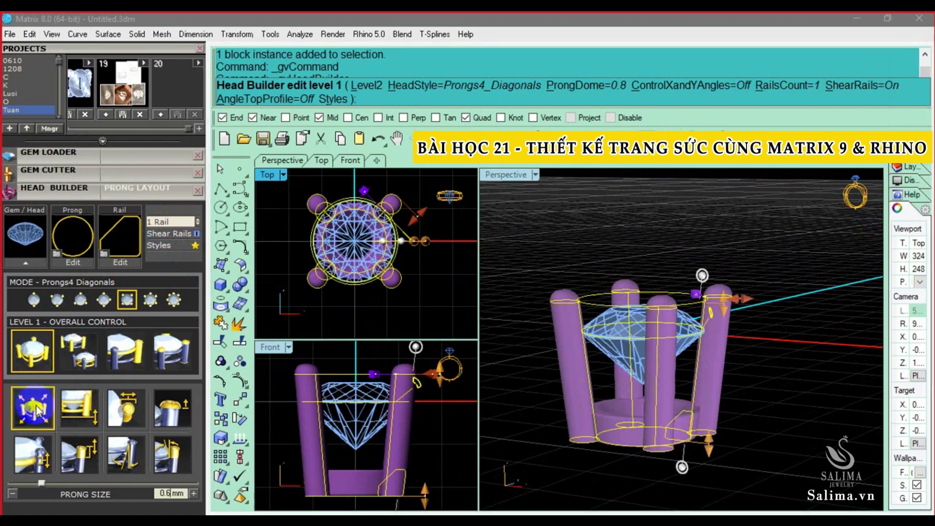
click(182, 493)
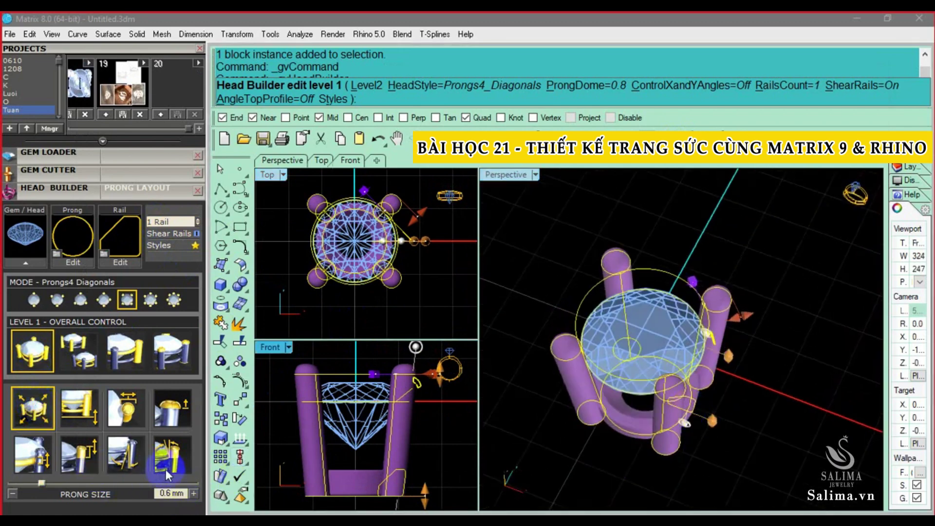
click(675, 348)
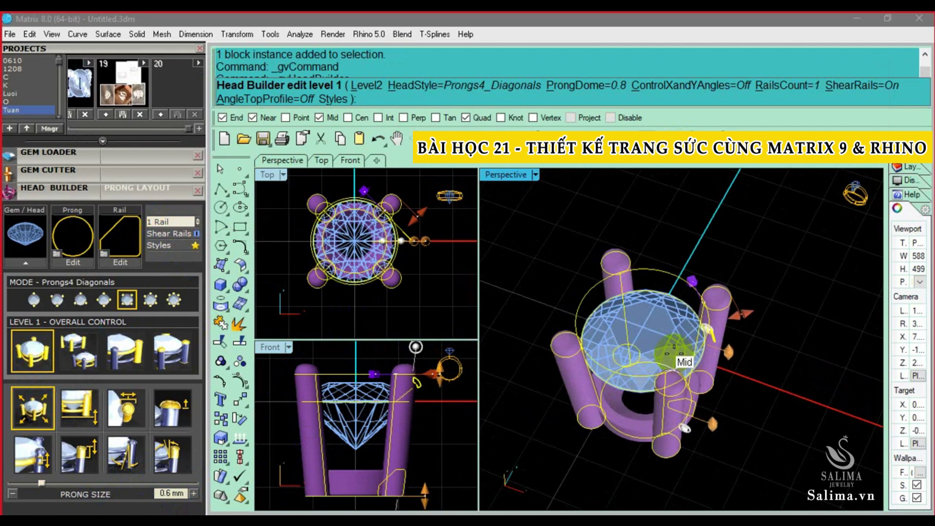
right_drag(427, 408, 422, 403)
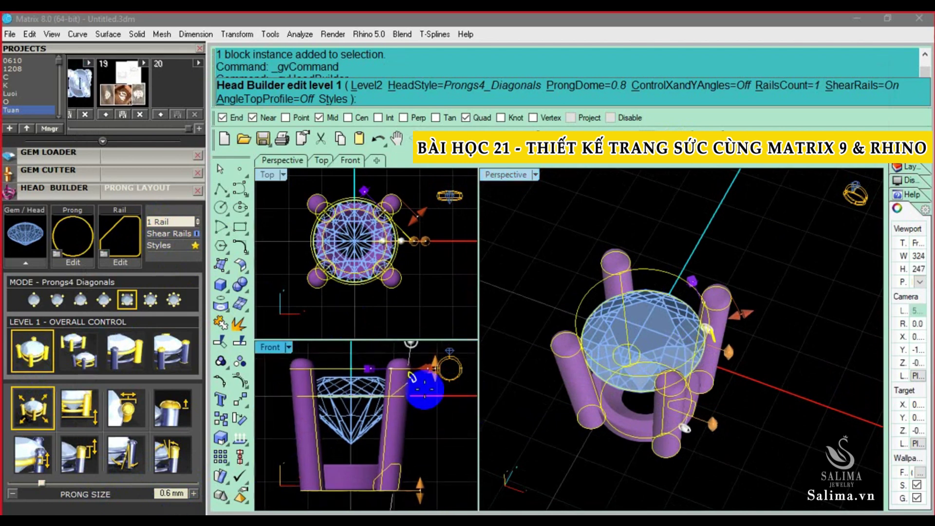
click(411, 374)
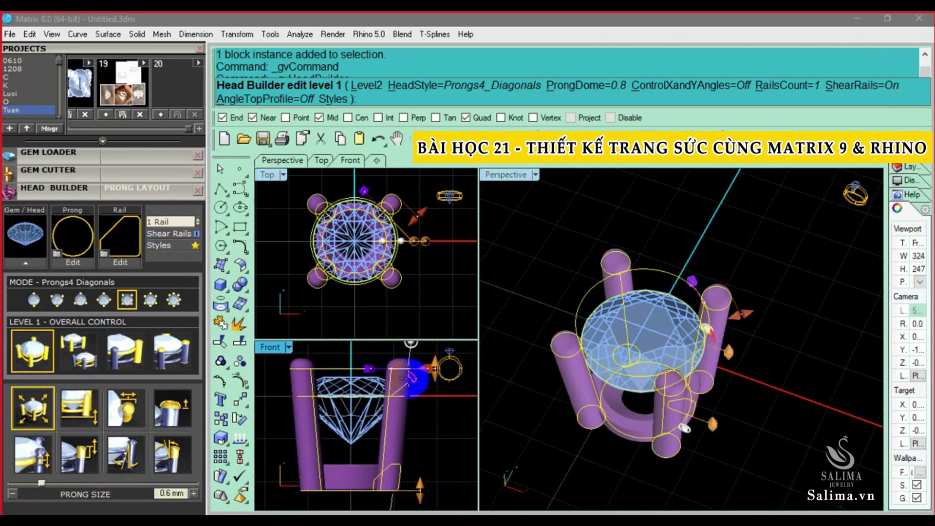
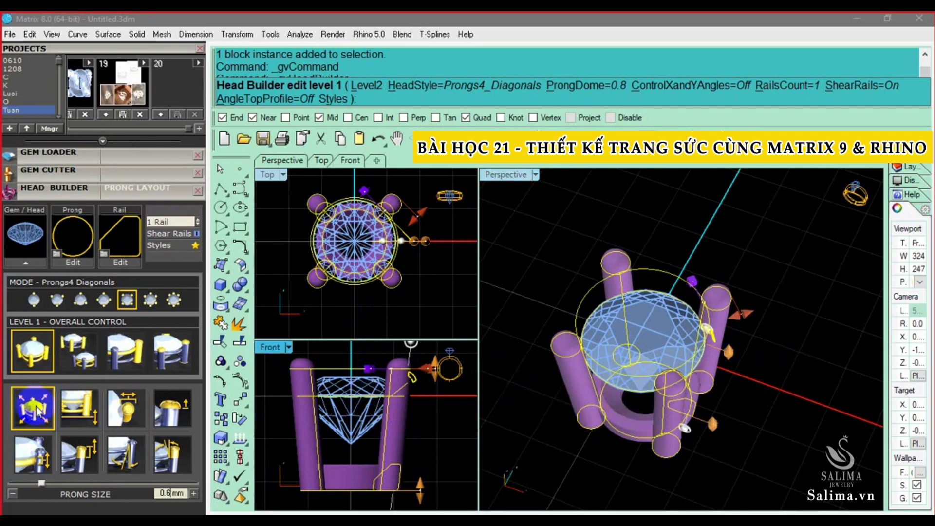
- Enlarge the prongs to 0.66 mm
drag(41, 483, 45, 484)
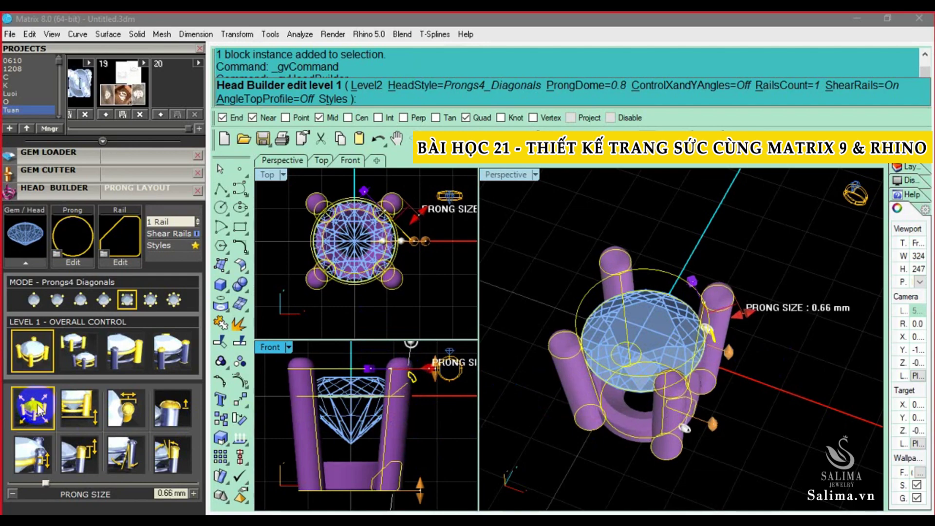
right_drag(645, 375, 587, 337)
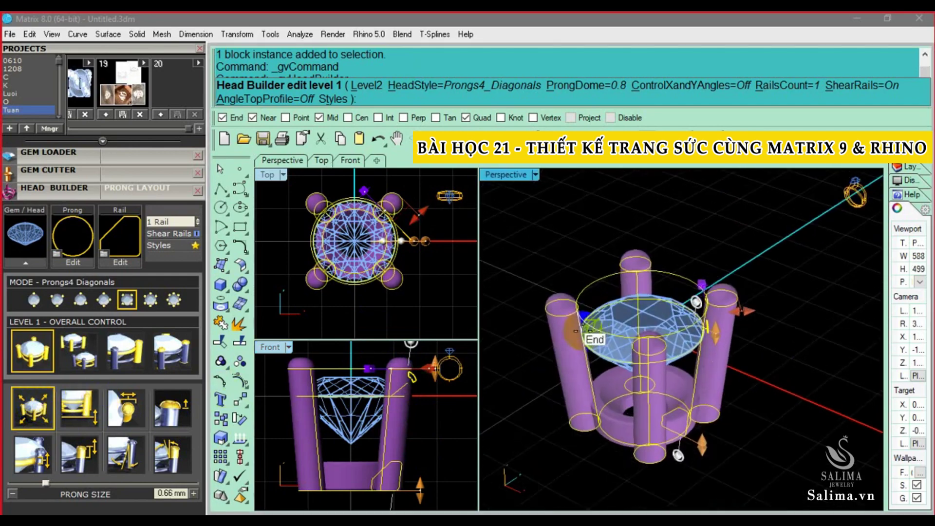
click(282, 207)
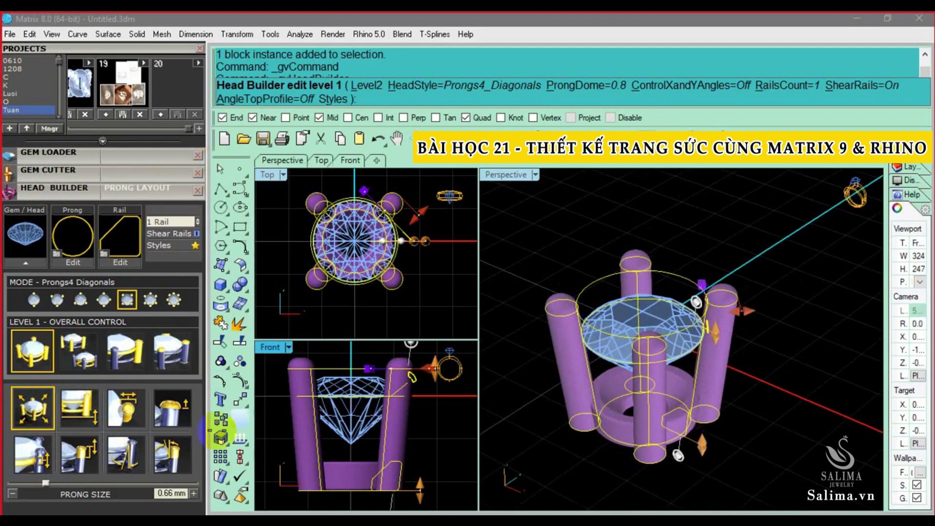
- Try head drops of -1.5, -1.12 and -1.92 mm
click(418, 485)
drag(418, 486, 402, 463)
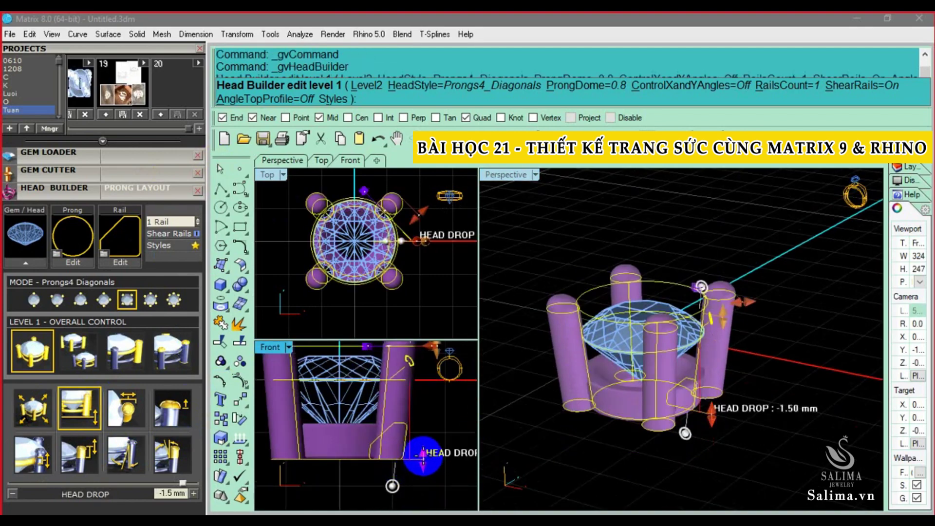
drag(402, 463, 424, 431)
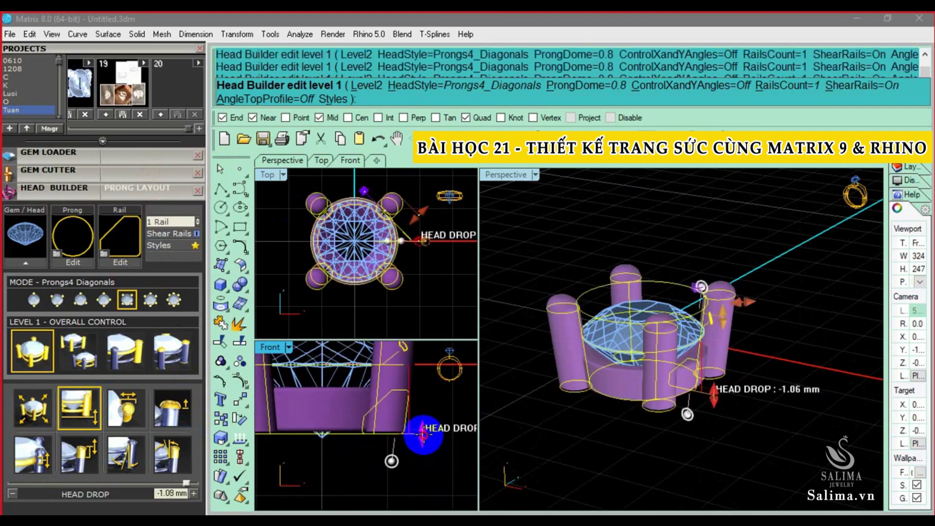
drag(423, 431, 422, 436)
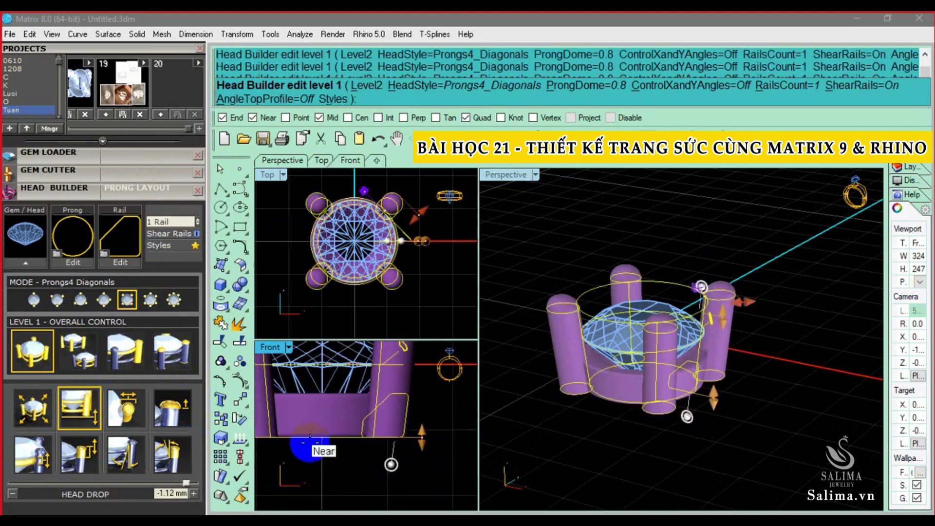
scroll(350, 429, down, 3)
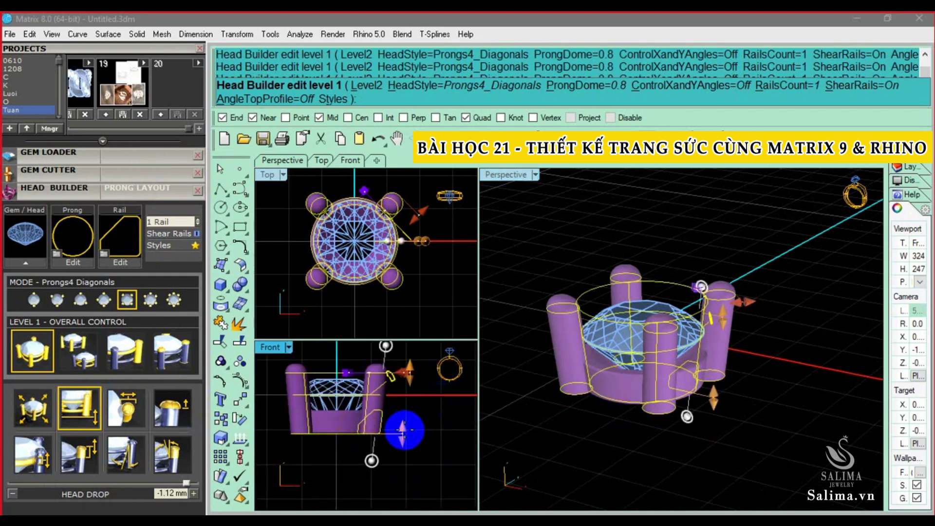
drag(401, 432, 399, 456)
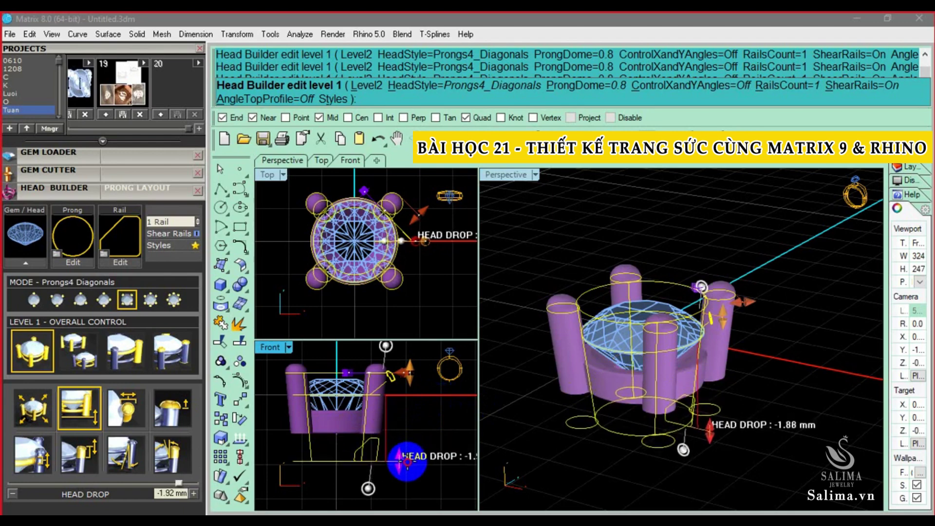
- Raise the stone seat back up and settle the head drop at -1.81 mm
scroll(363, 453, down, 2)
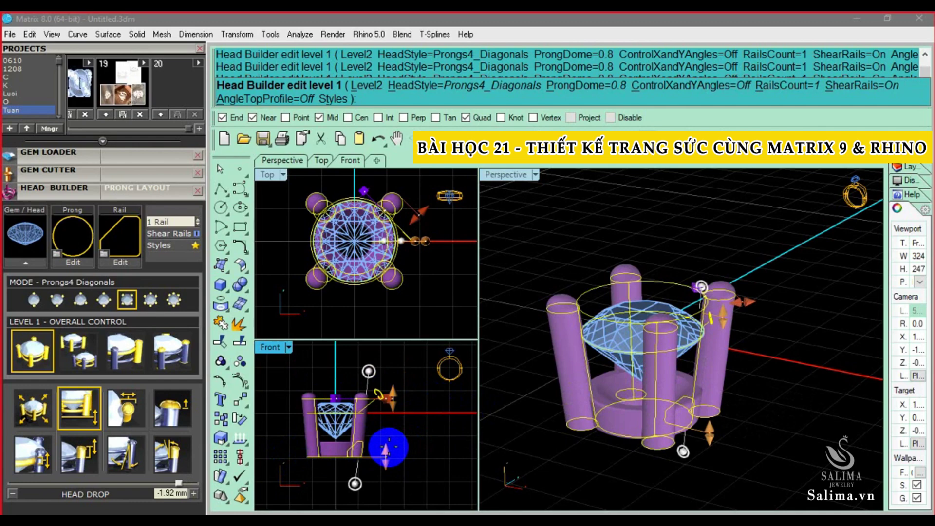
scroll(358, 434, up, 1)
scroll(358, 433, up, 1)
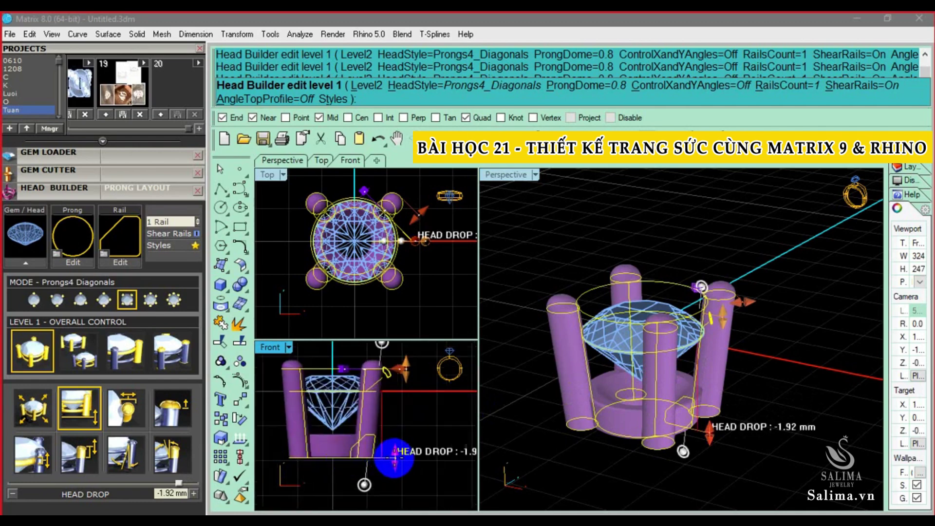
drag(396, 457, 398, 432)
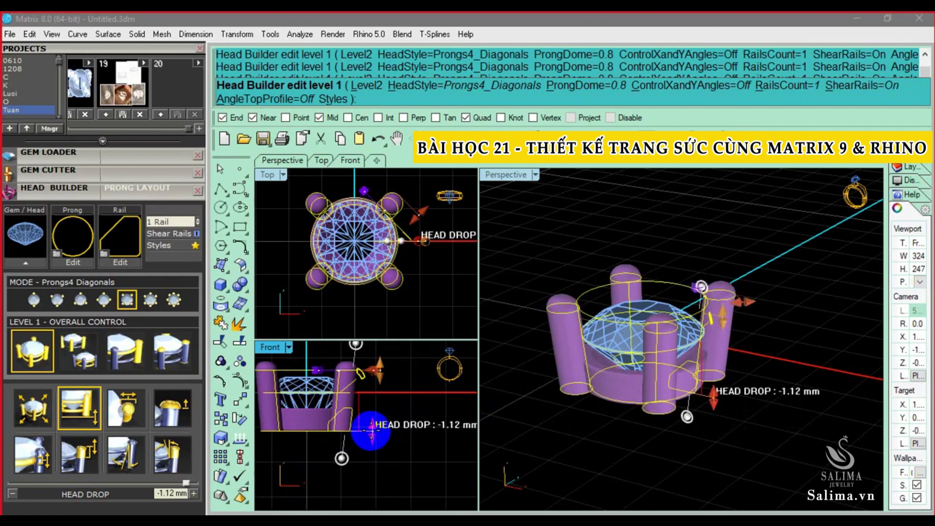
drag(372, 430, 379, 456)
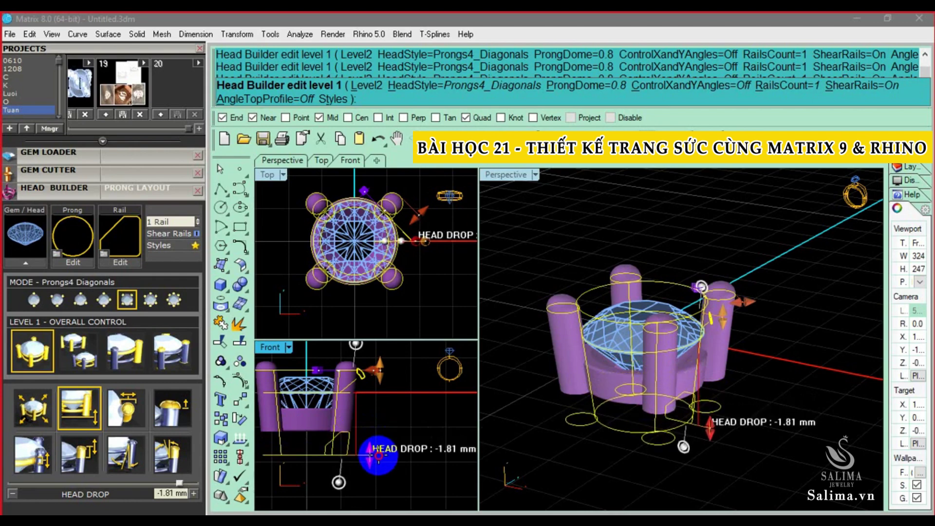
scroll(331, 432, down, 3)
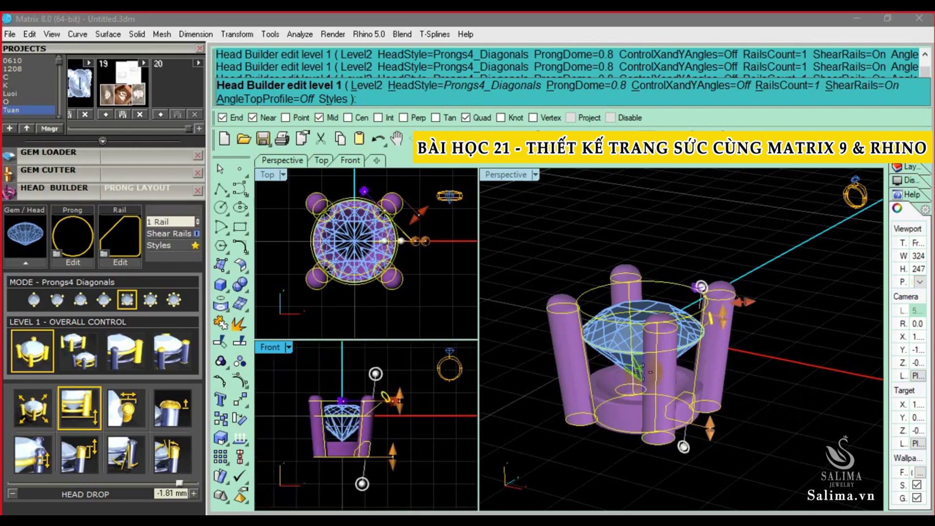
right_drag(634, 341, 656, 390)
right_drag(629, 360, 584, 354)
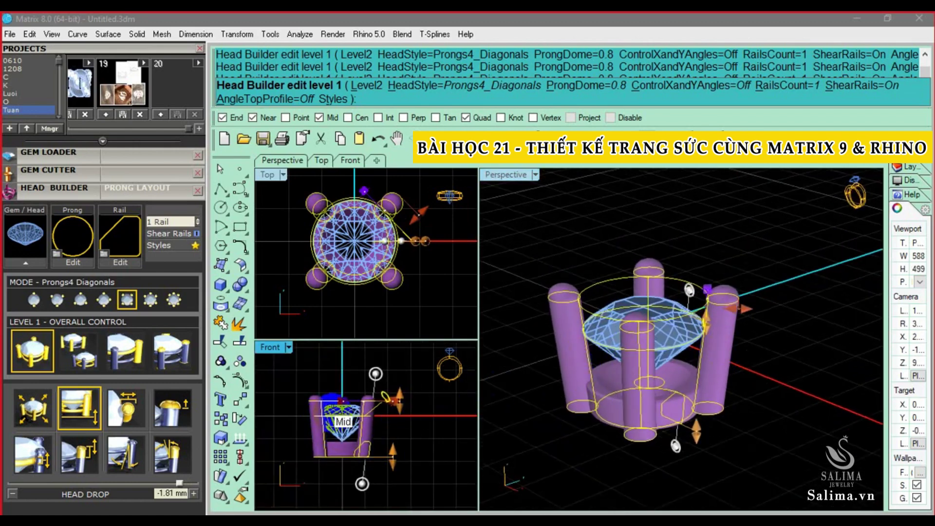
- Tilt the head about 10.5° around the X axis
click(126, 413)
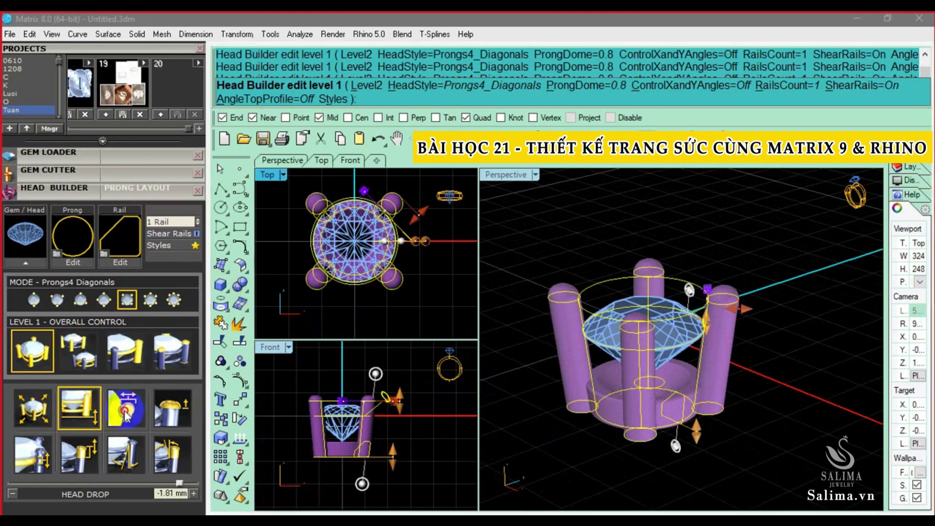
click(126, 454)
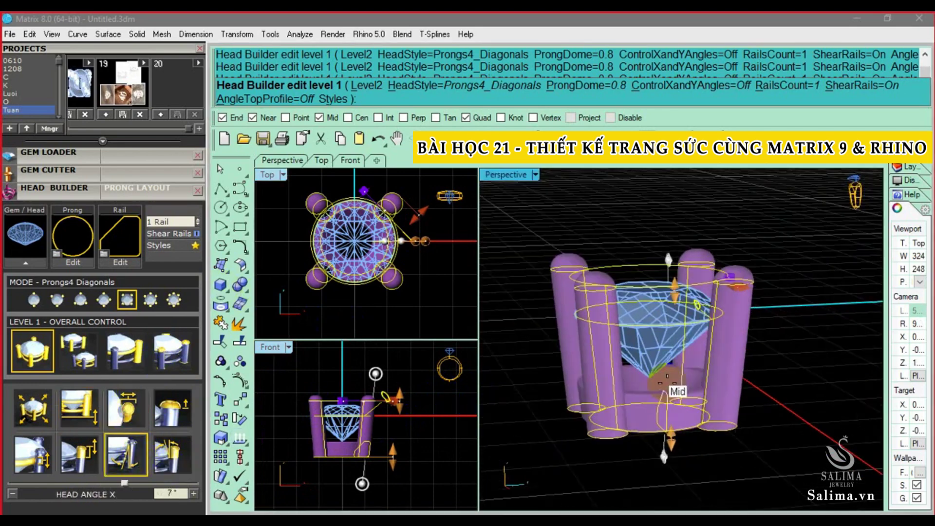
mouse_move(740, 390)
mouse_down()
mouse_move(678, 461)
mouse_move(665, 445)
mouse_up()
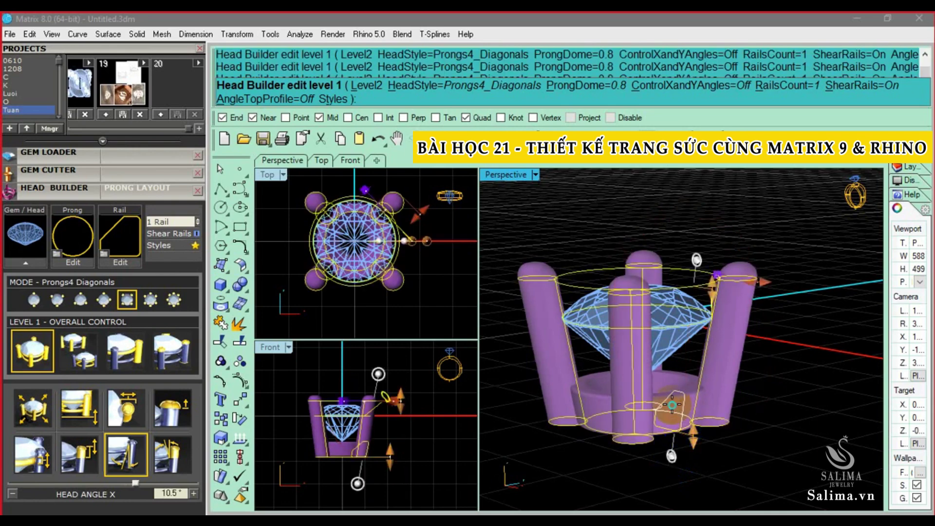
mouse_move(665, 446)
right_down()
mouse_move(584, 395)
mouse_move(789, 387)
mouse_move(748, 428)
right_up()
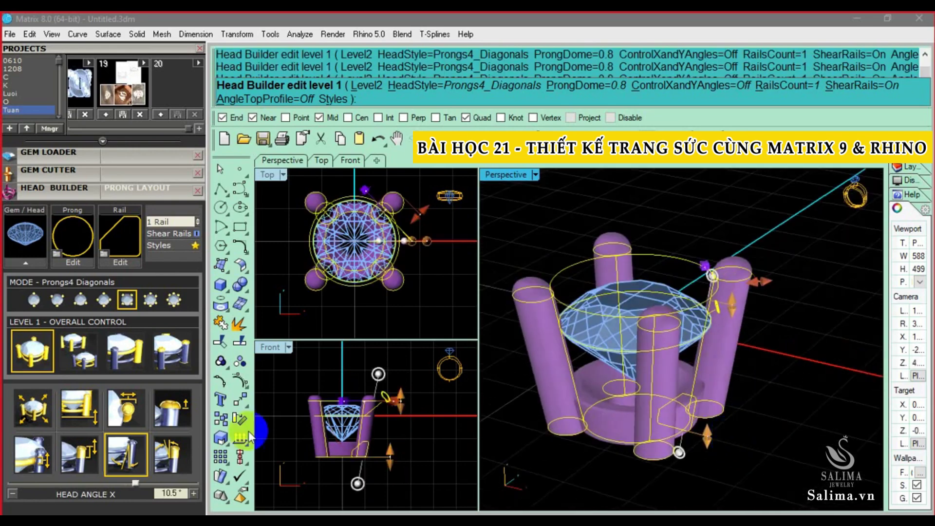
- Nudge the prongs 0.3 mm inward around the gem
click(177, 407)
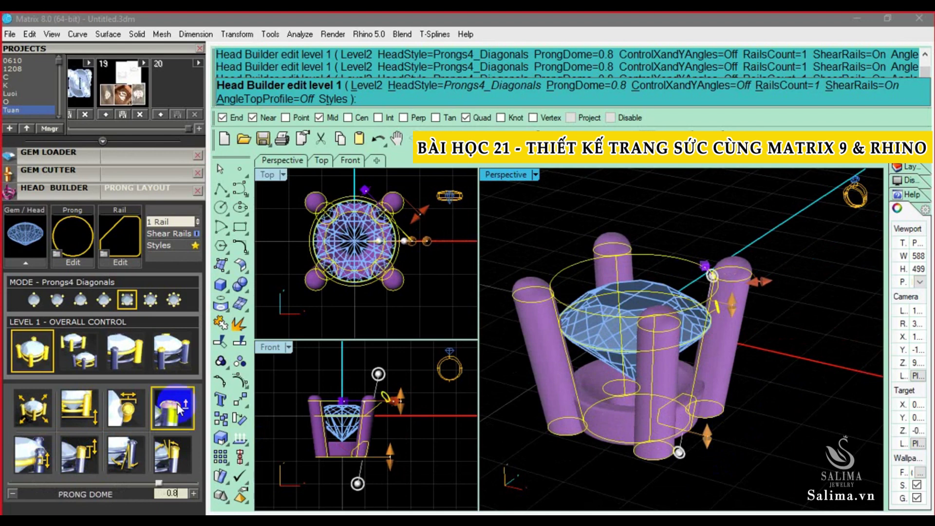
click(145, 408)
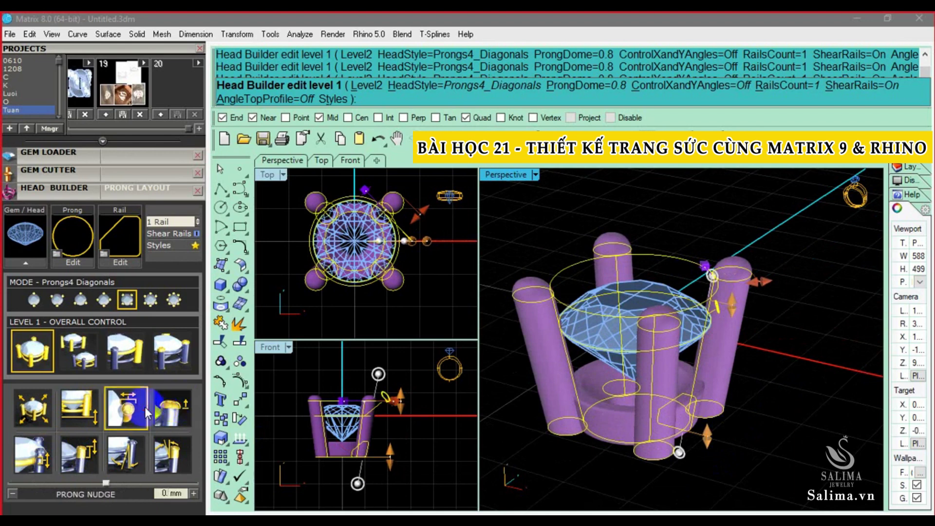
text(3)
key(Return)
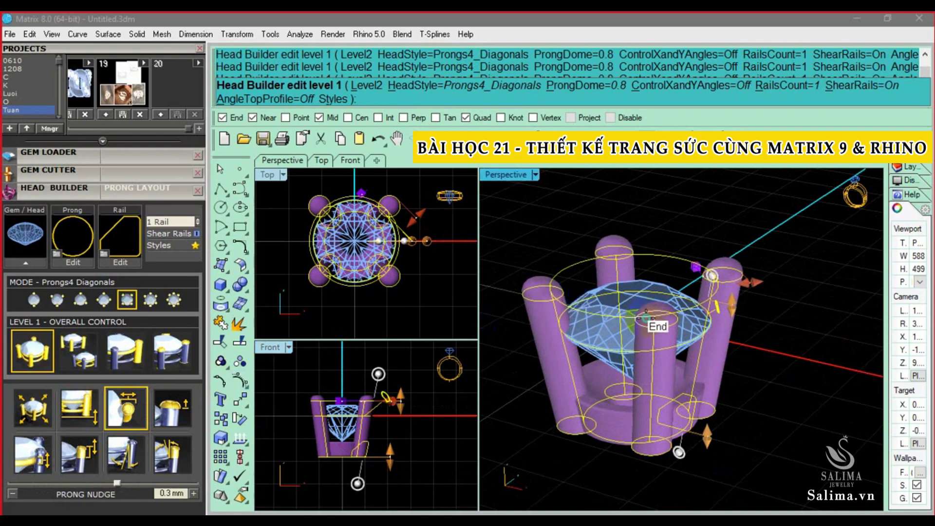
right_drag(646, 319, 707, 292)
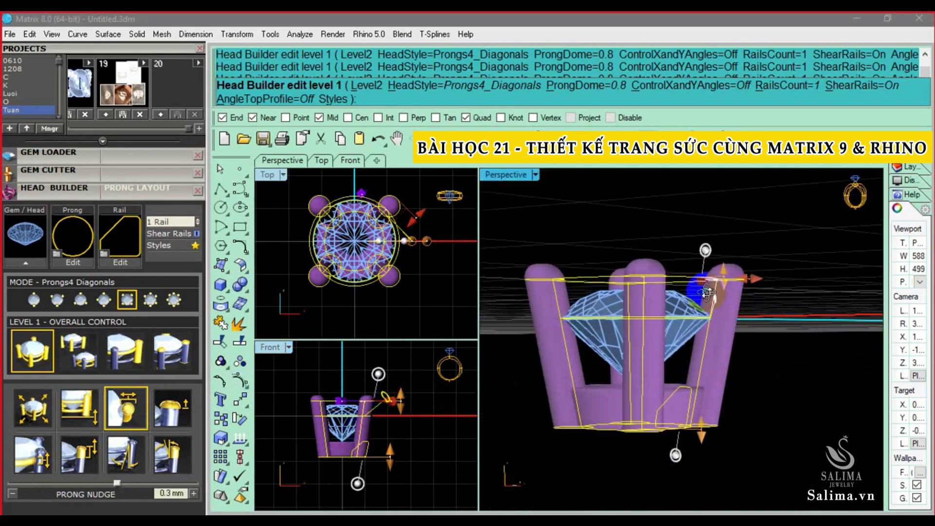
click(267, 215)
- Show the objects on the Creation layer in the layer list
drag(154, 168, 144, 289)
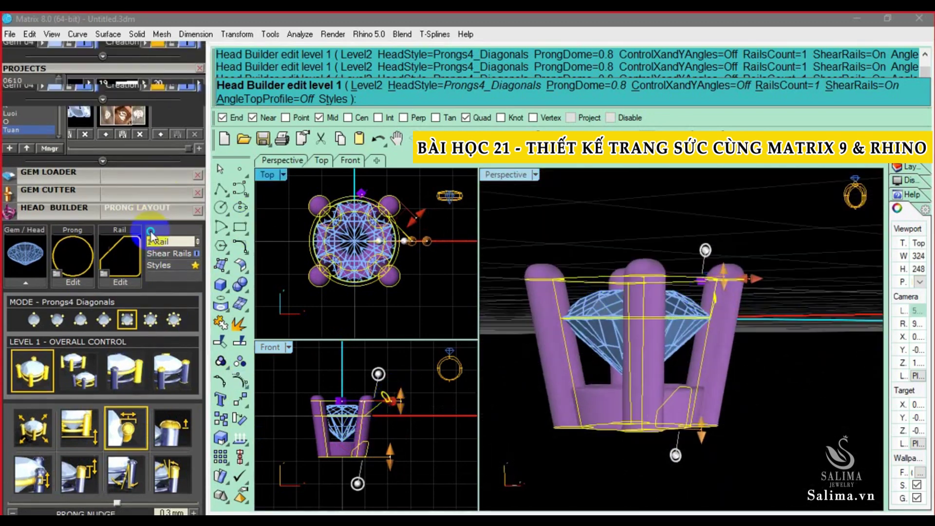
click(186, 144)
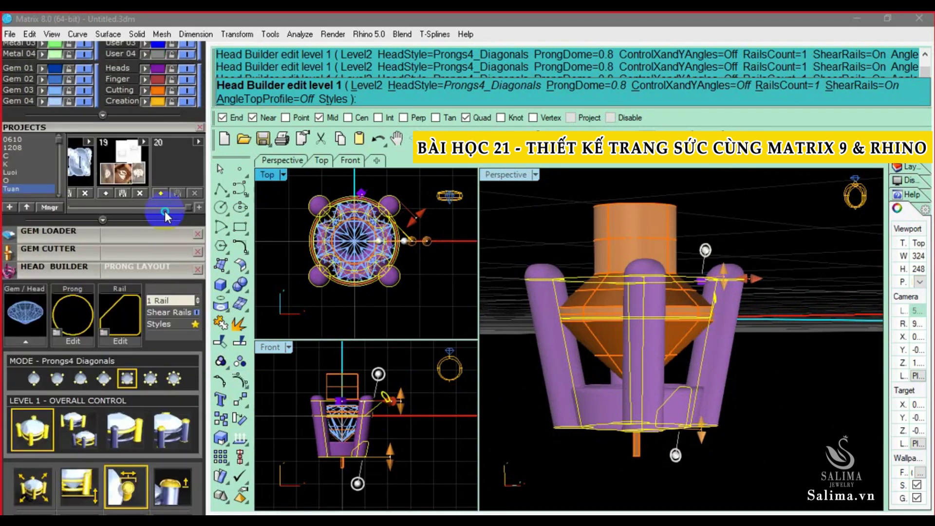
scroll(168, 209, down, 3)
right_drag(682, 317, 712, 303)
scroll(712, 303, up, 3)
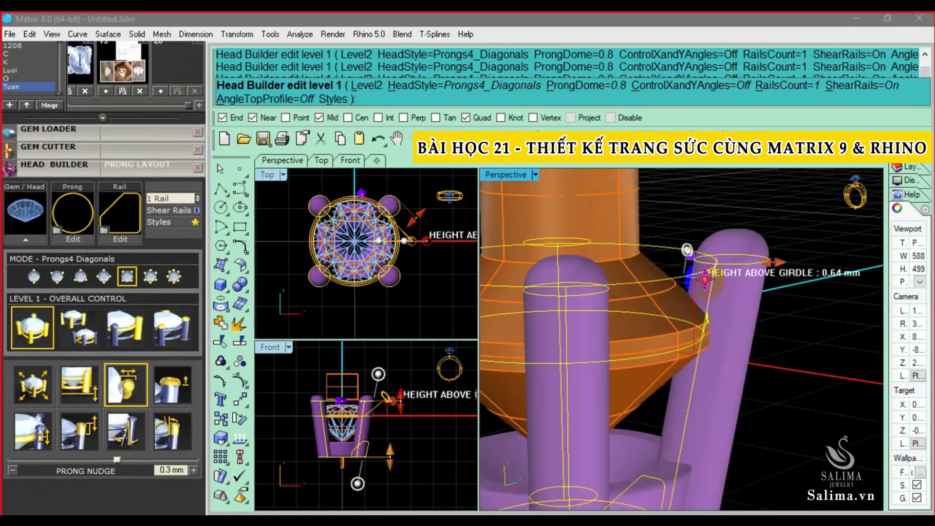
- Set the prong height above the girdle to 0.45 mm, then go to level 2 prongs/rails
click(709, 303)
scroll(700, 303, up, 3)
scroll(685, 308, up, 2)
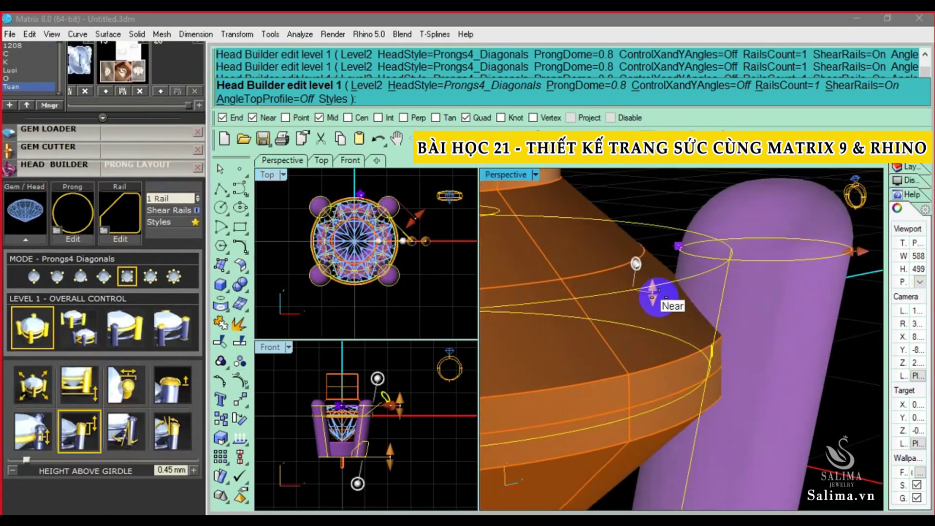
mouse_move(652, 310)
mouse_down()
mouse_move(658, 317)
mouse_move(648, 324)
mouse_move(661, 288)
mouse_up()
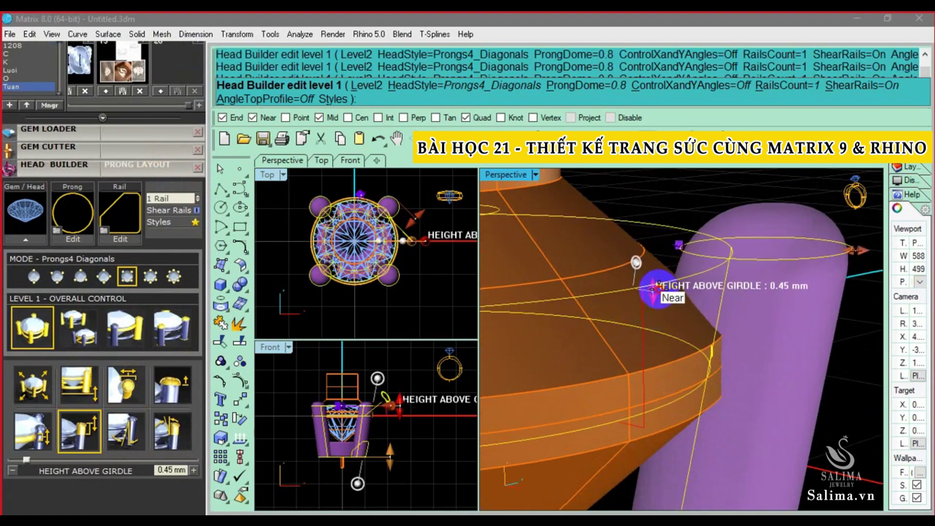
scroll(661, 287, down, 1)
scroll(633, 312, down, 1)
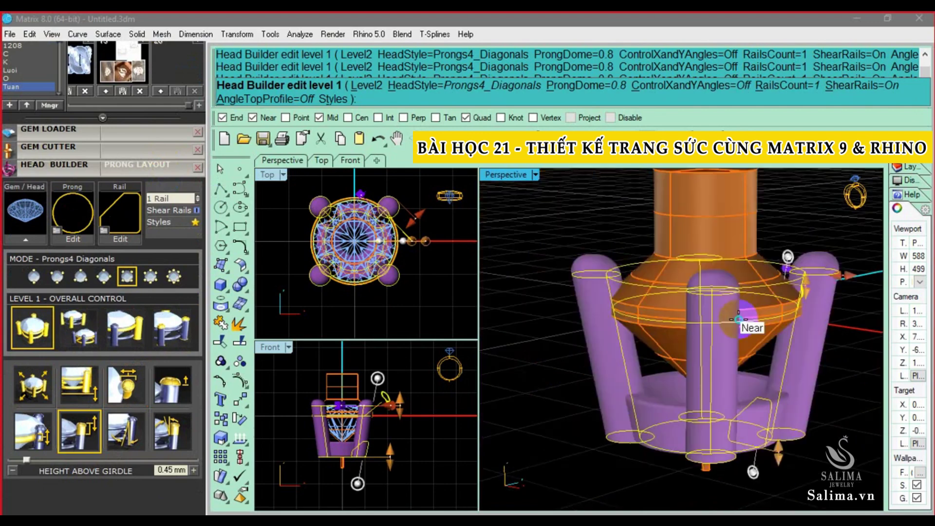
scroll(735, 311, down, 1)
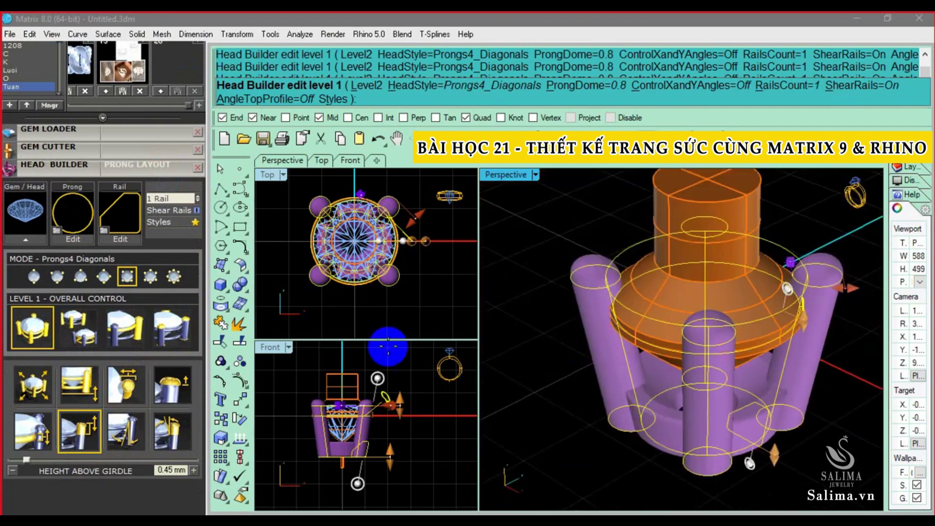
right_drag(604, 360, 609, 311)
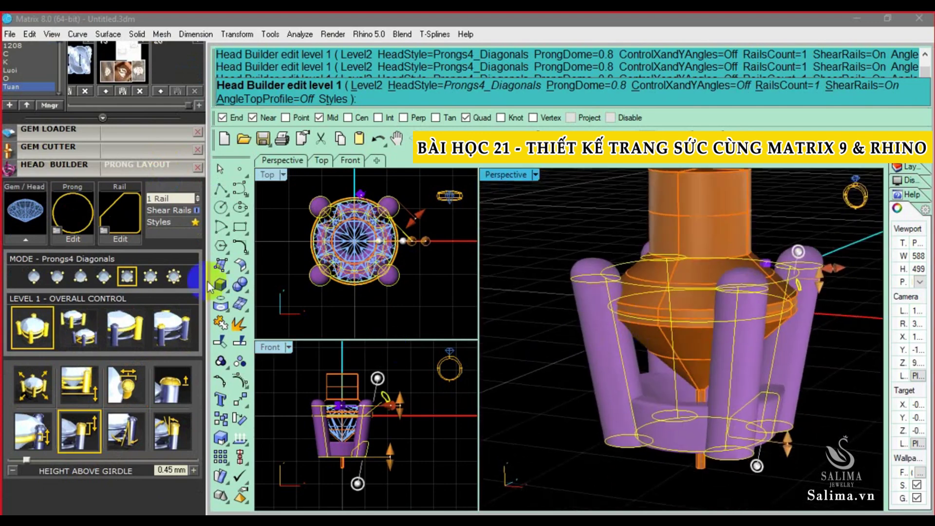
click(101, 329)
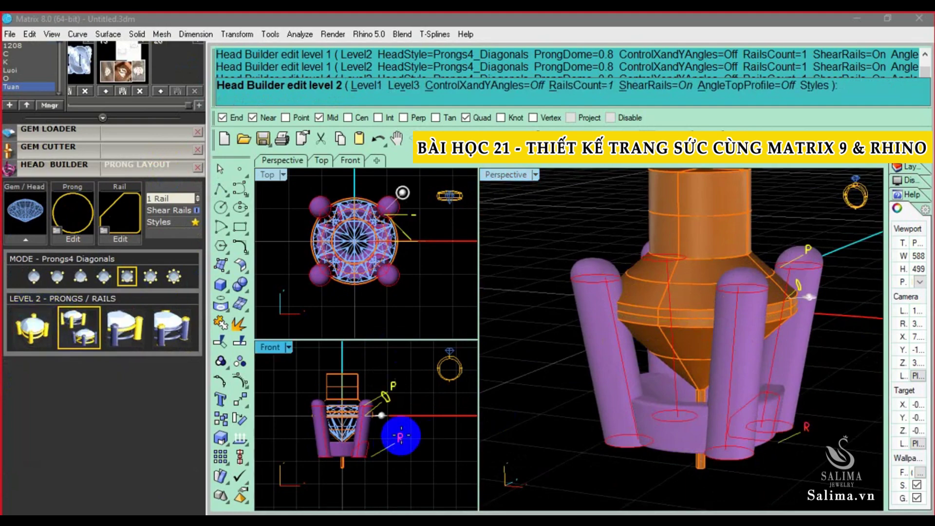
- Raise the rail Y size to 1.34 mm
click(804, 426)
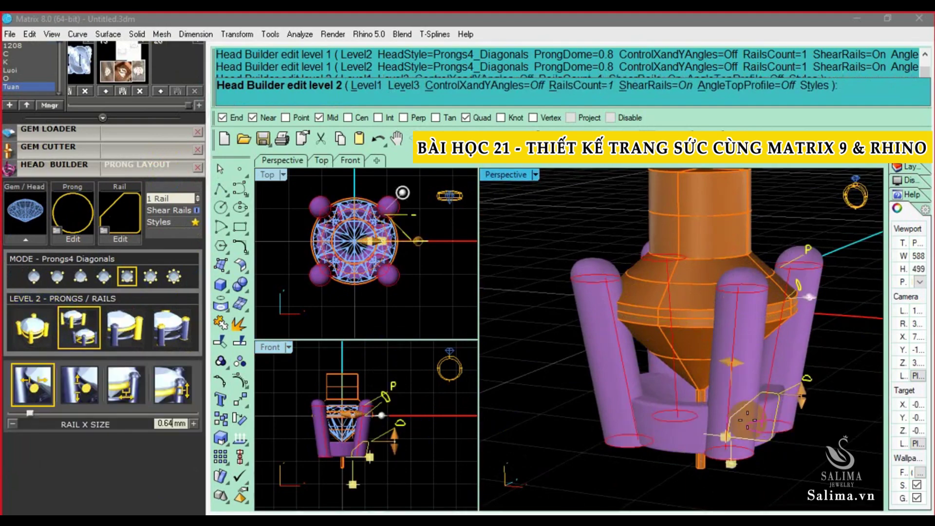
right_drag(746, 419, 702, 395)
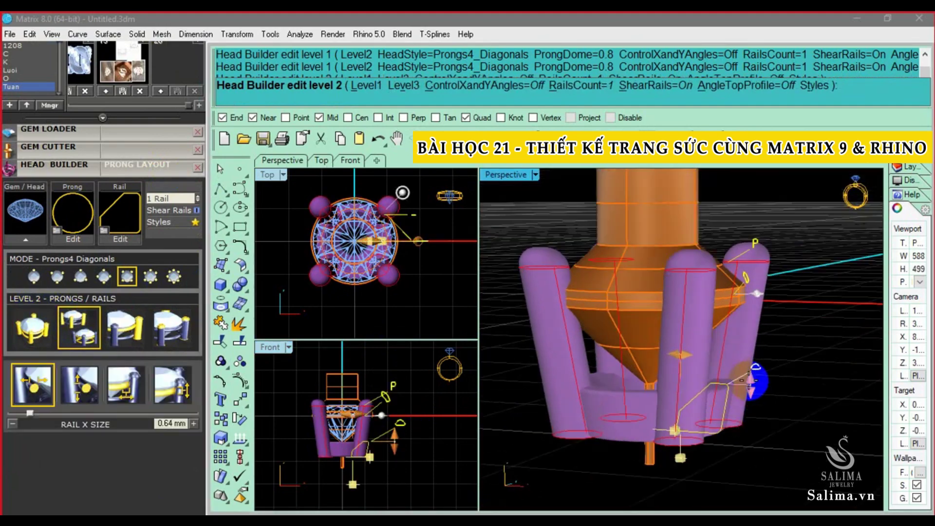
scroll(336, 453, up, 4)
scroll(426, 438, up, 2)
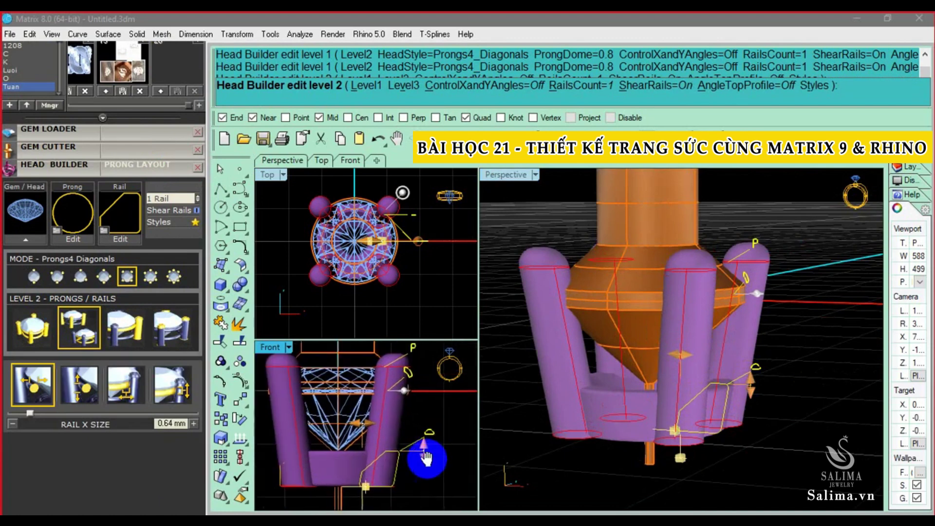
drag(426, 440, 428, 416)
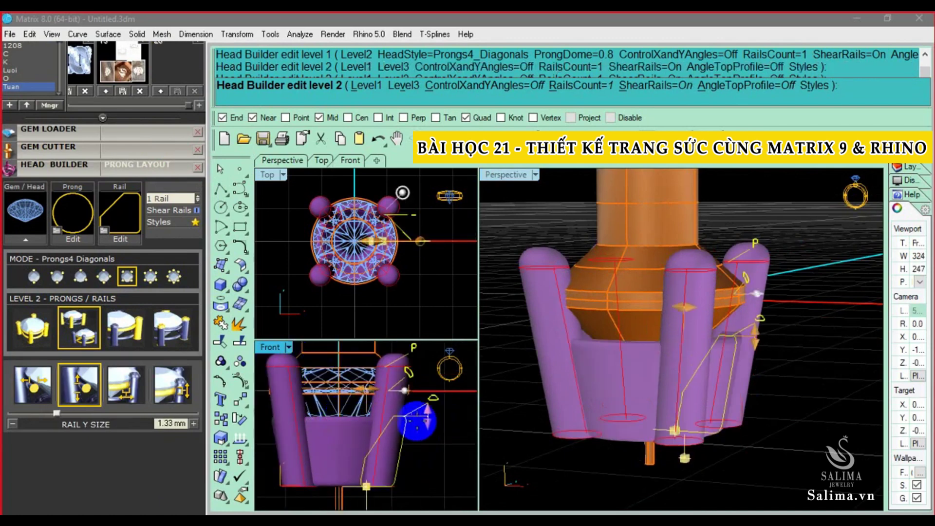
drag(426, 419, 428, 413)
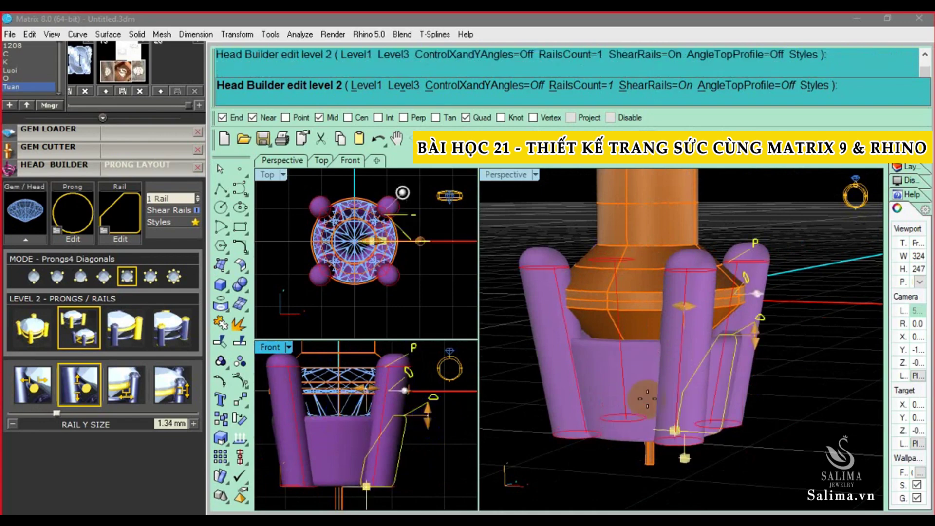
- Narrow the rail X size to 0.45 mm
right_drag(575, 390, 741, 403)
scroll(741, 403, up, 2)
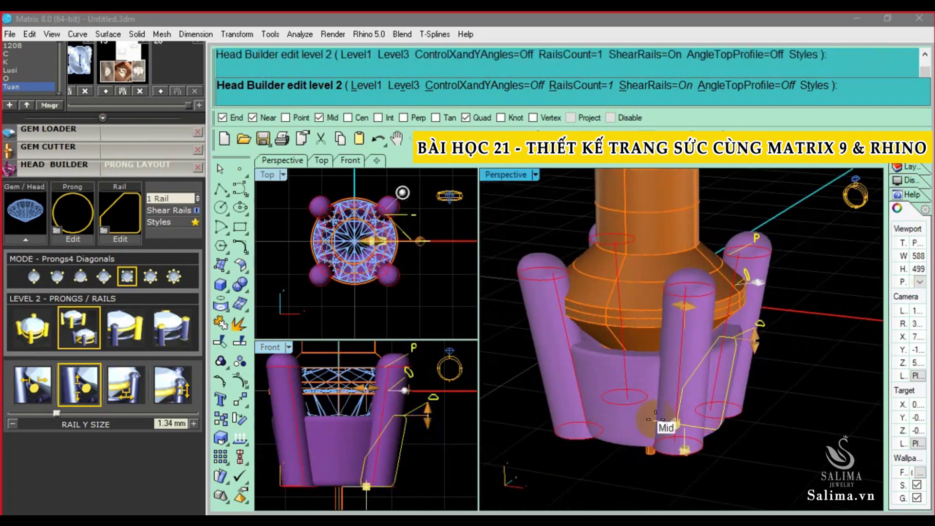
drag(691, 284, 708, 291)
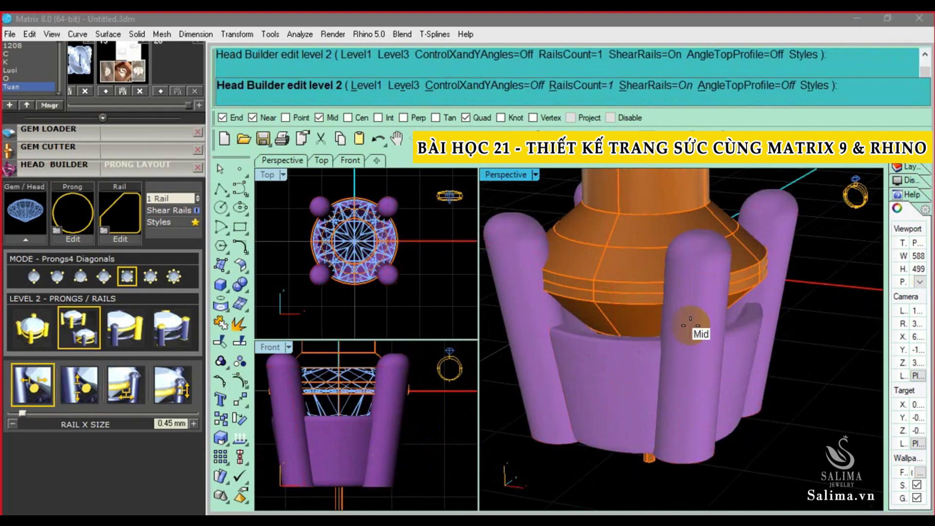
mouse_move(707, 321)
right_down()
mouse_move(708, 253)
mouse_move(674, 412)
right_up()
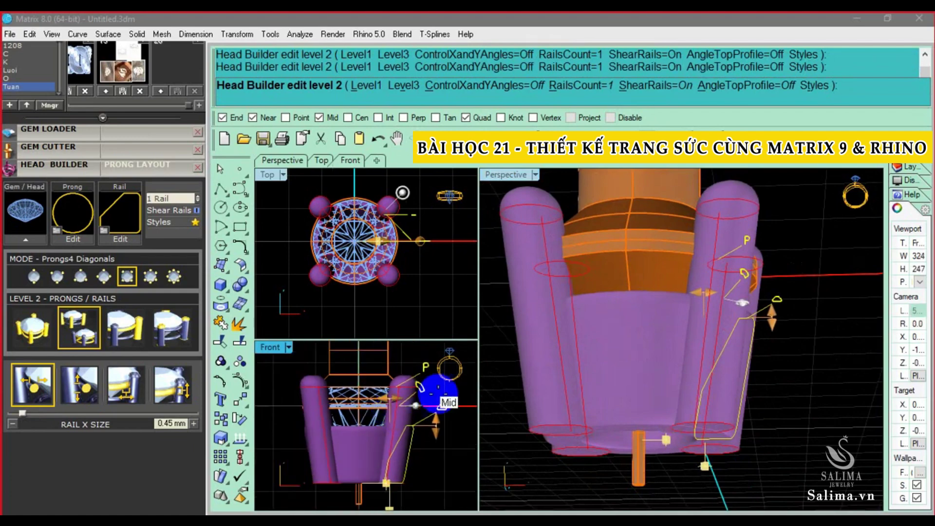
mouse_move(487, 385)
right_down()
mouse_move(586, 365)
mouse_move(509, 360)
right_up()
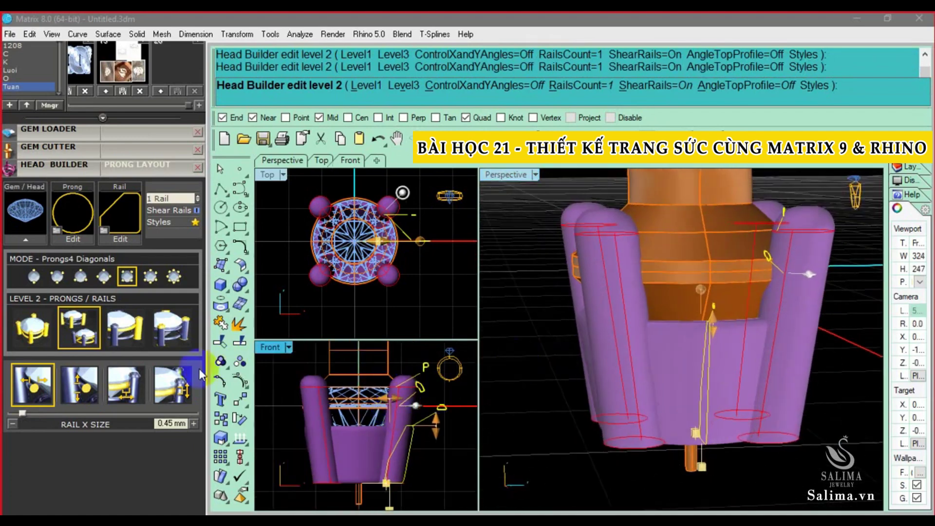
- Increase the rail X offset to 0.2 mm, then enter an exact 0.23 mm
click(144, 385)
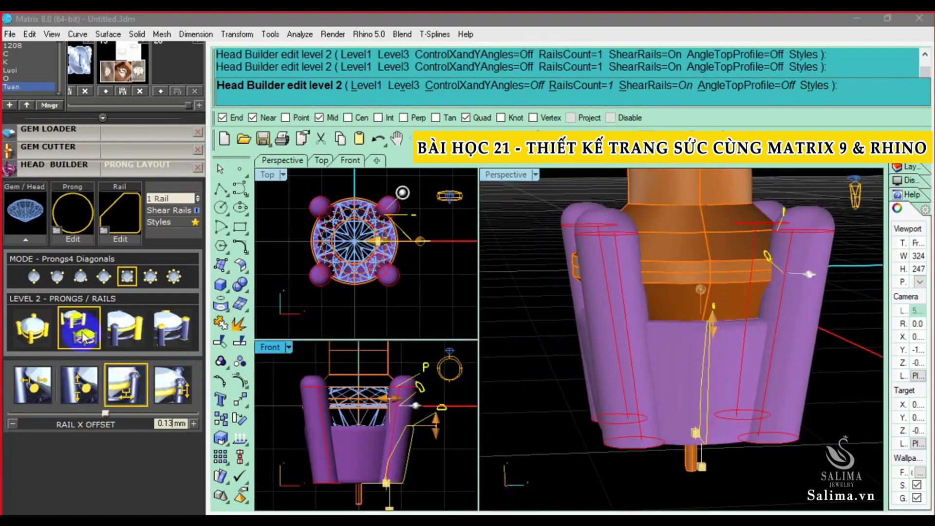
scroll(554, 449, up, 3)
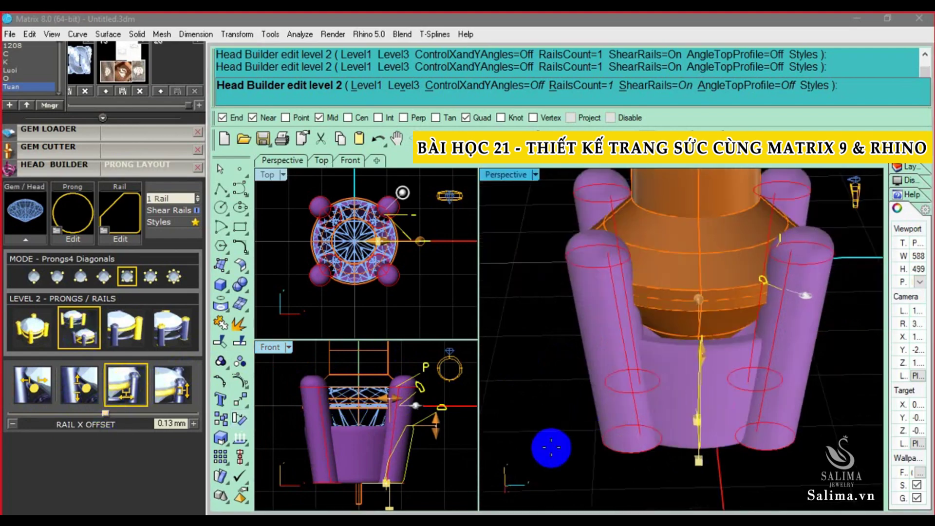
right_drag(682, 395, 669, 407)
click(273, 359)
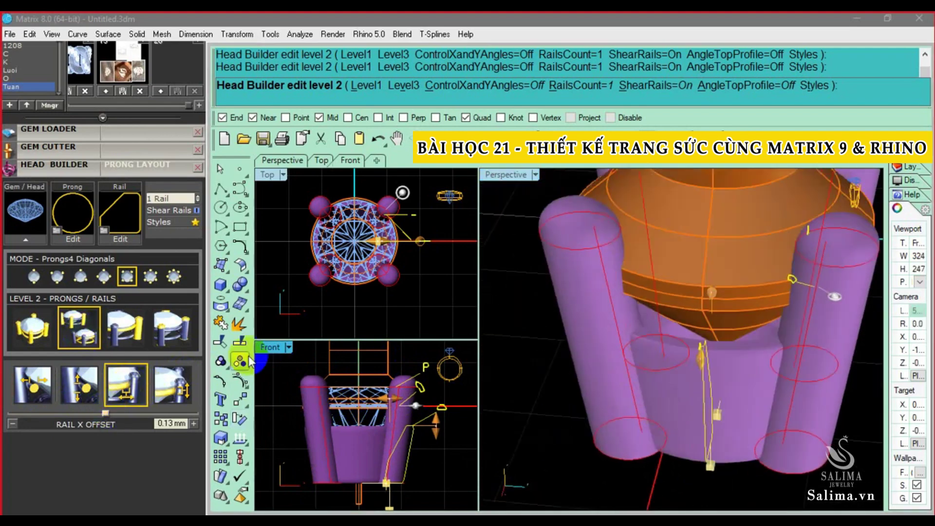
drag(110, 413, 107, 418)
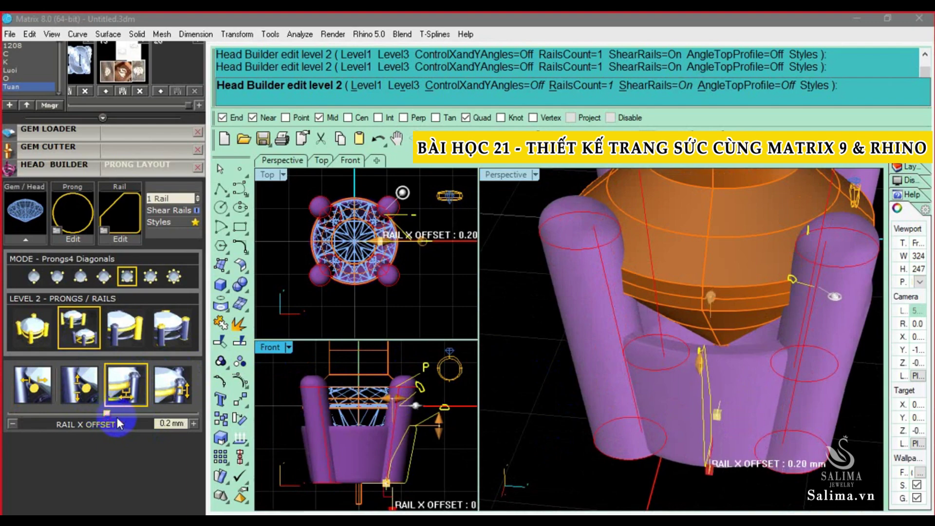
right_drag(501, 375, 556, 355)
click(174, 423)
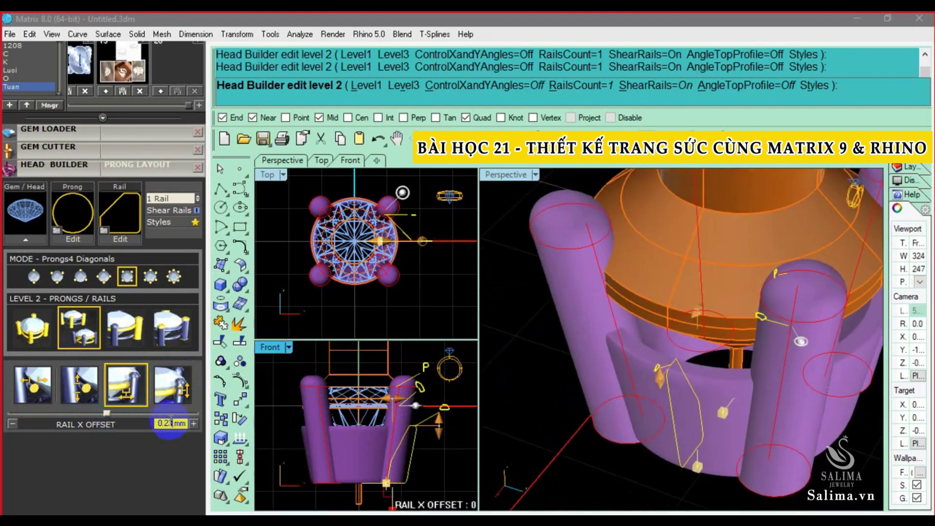
key(Return)
mouse_move(605, 362)
right_down()
mouse_move(590, 319)
mouse_move(728, 330)
mouse_move(680, 331)
mouse_move(694, 353)
right_up()
- Commit the Head Builder, producing the five-piece prong head geometry
right_click(680, 331)
scroll(680, 331, down, 5)
click(695, 353)
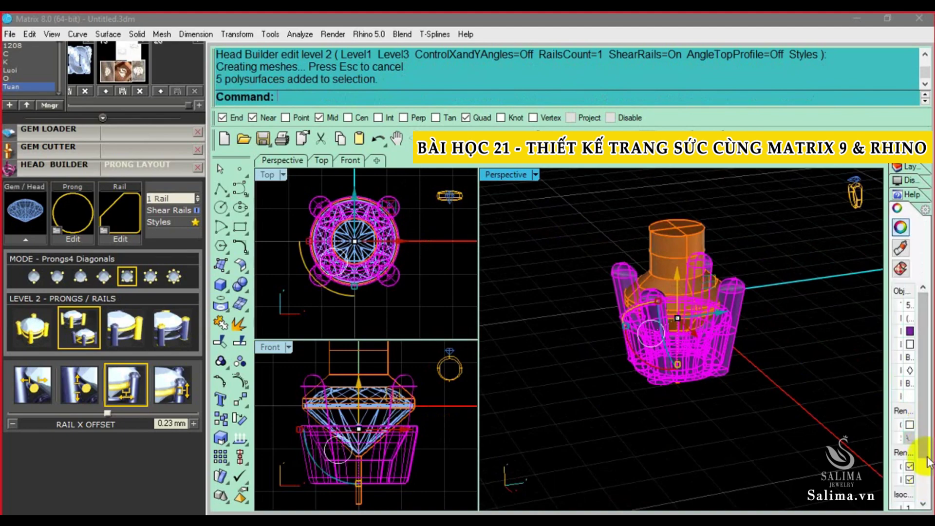
key(Escape)
scroll(703, 341, up, 3)
mouse_move(729, 359)
right_down()
mouse_move(703, 341)
mouse_move(691, 346)
mouse_move(770, 313)
mouse_move(753, 334)
mouse_move(773, 329)
mouse_move(753, 327)
right_up()
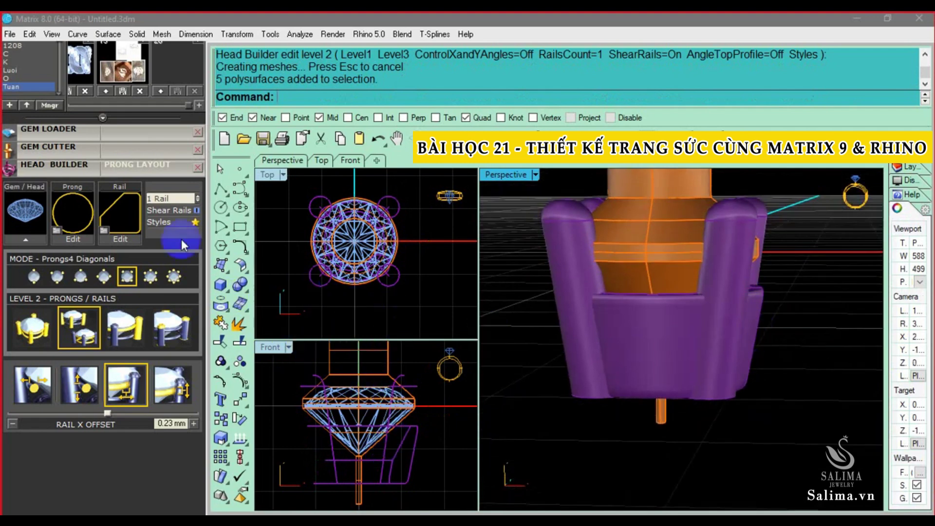
- Collapse and re-expand the head builder panel, nudging the prongs aside and back
click(166, 174)
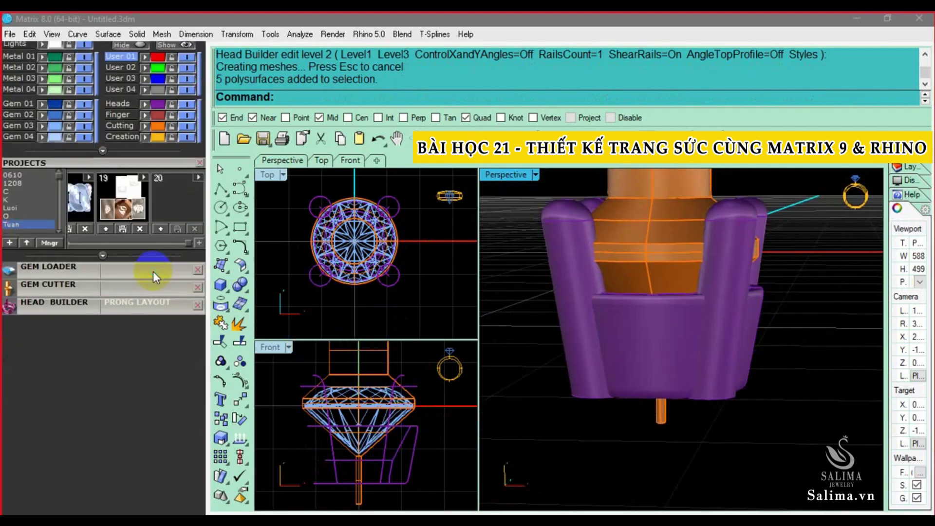
click(147, 307)
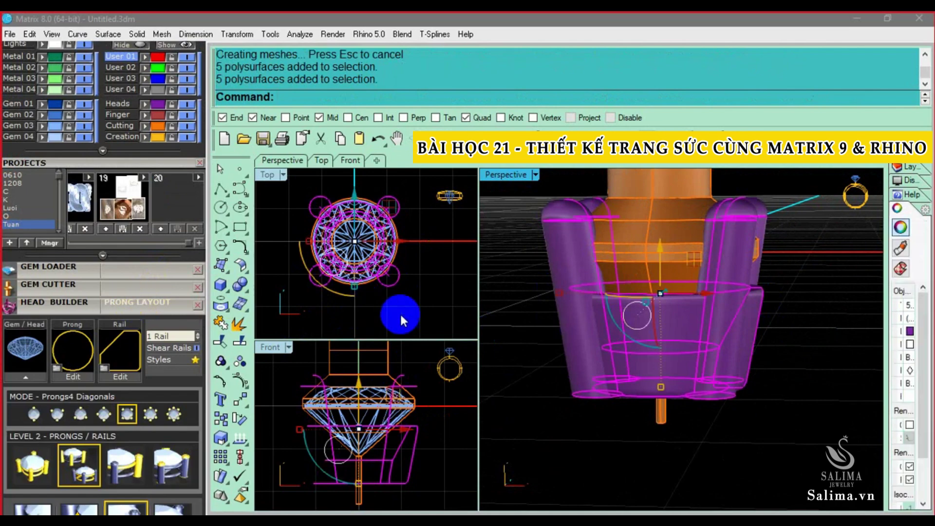
scroll(722, 355, down, 3)
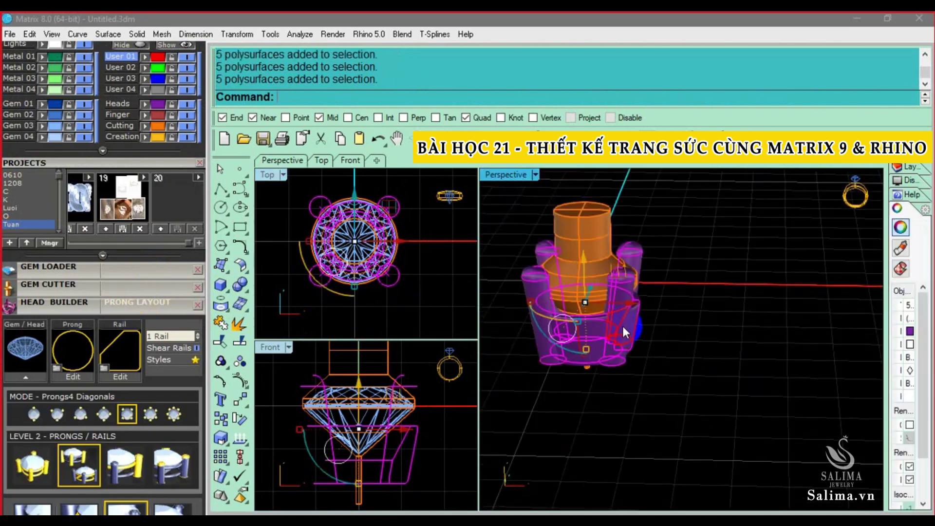
key(shift+alt+Right)
scroll(633, 336, down, 3)
scroll(779, 331, down, 2)
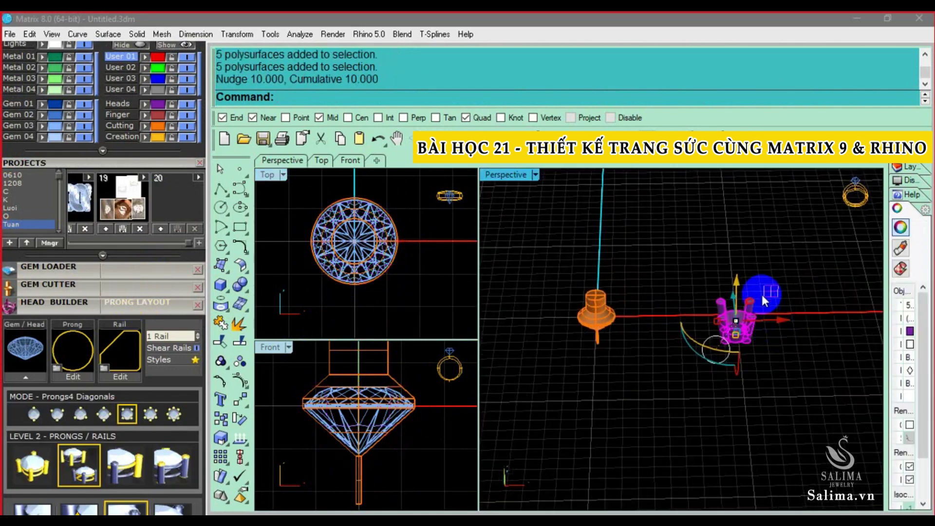
key(shift+alt+Left)
scroll(581, 352, up, 3)
- Select everything, nudge the copied head 10 units aside, and reselect the original prongs
key(ctrl+a)
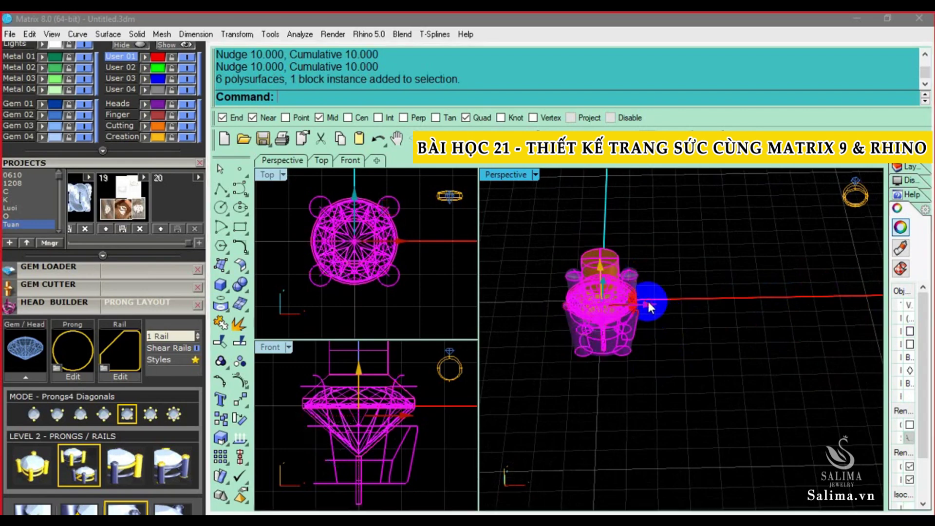
scroll(647, 301, down, 2)
key(shift+alt+Up)
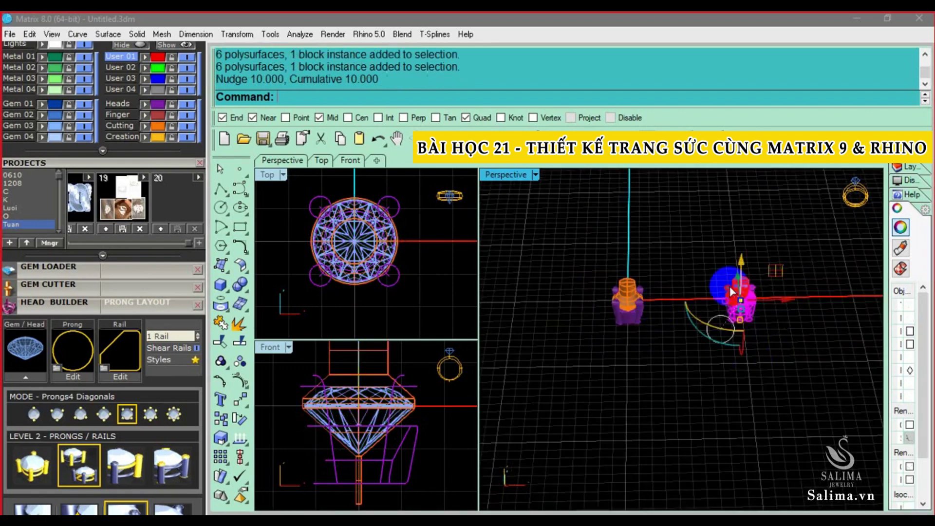
scroll(720, 282, up, 2)
click(654, 314)
click(25, 376)
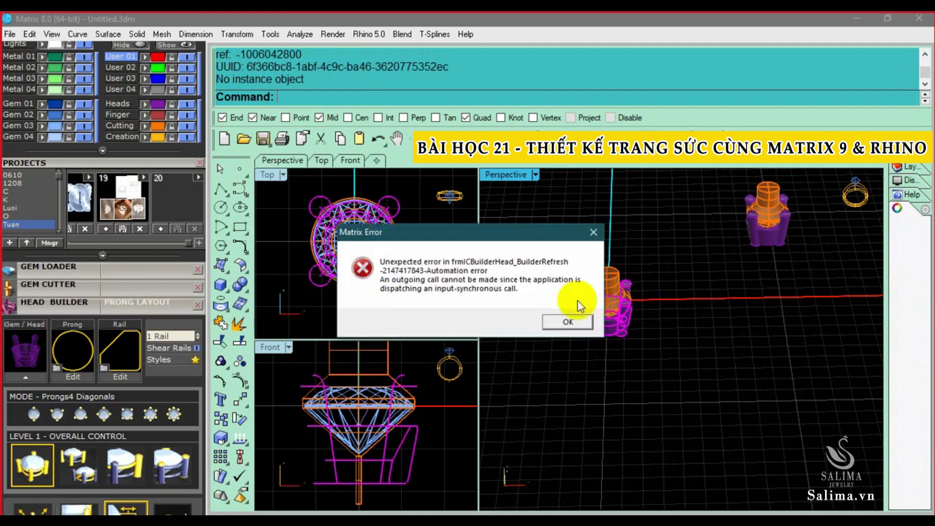
- Dismiss the Matrix error, activate the top view, and show the head style presets
click(567, 321)
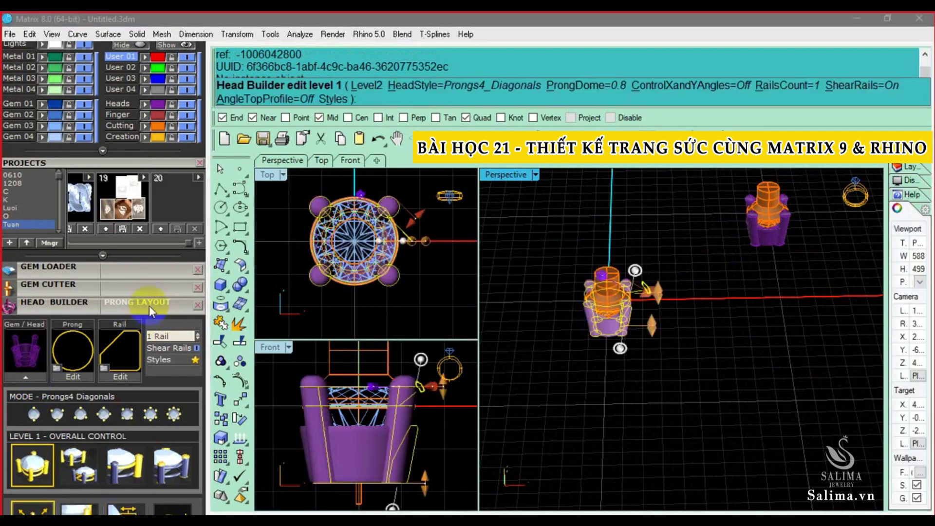
scroll(149, 305, down, 3)
scroll(158, 239, down, 2)
scroll(614, 315, up, 2)
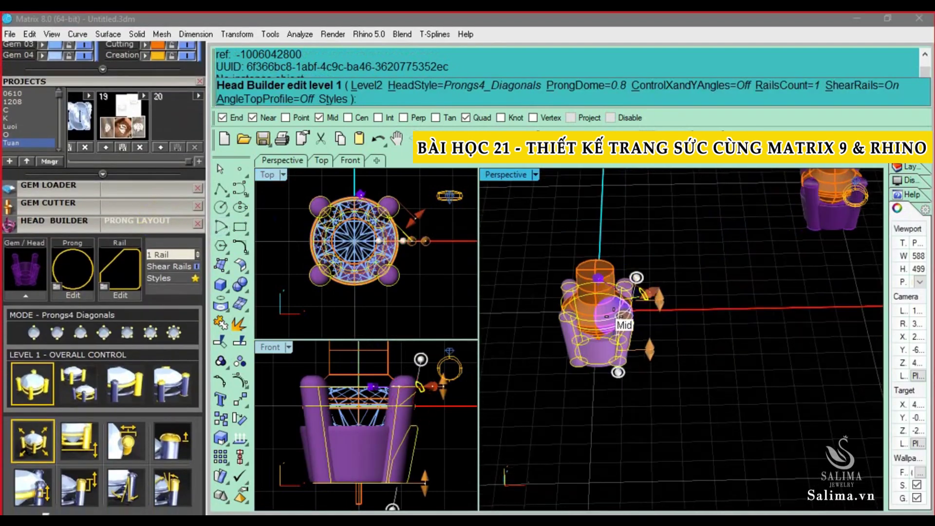
scroll(578, 273, up, 2)
scroll(604, 291, up, 2)
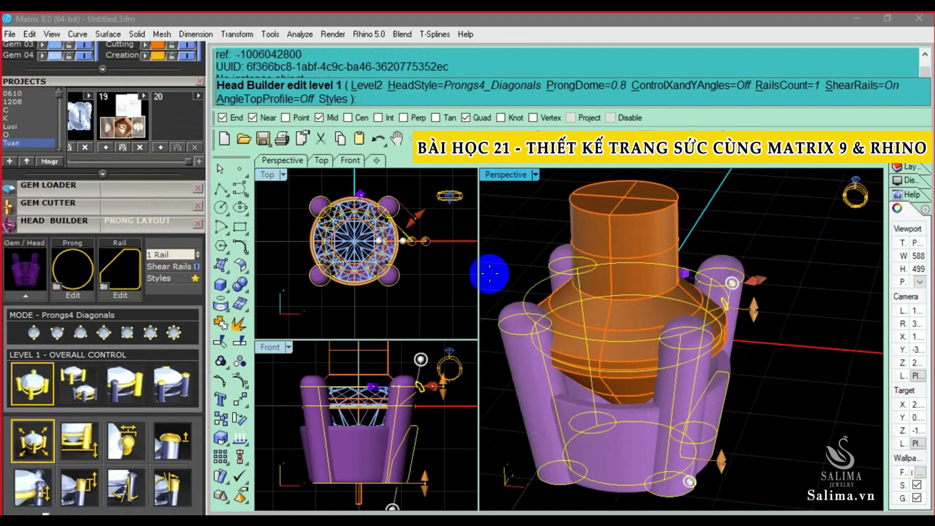
click(126, 276)
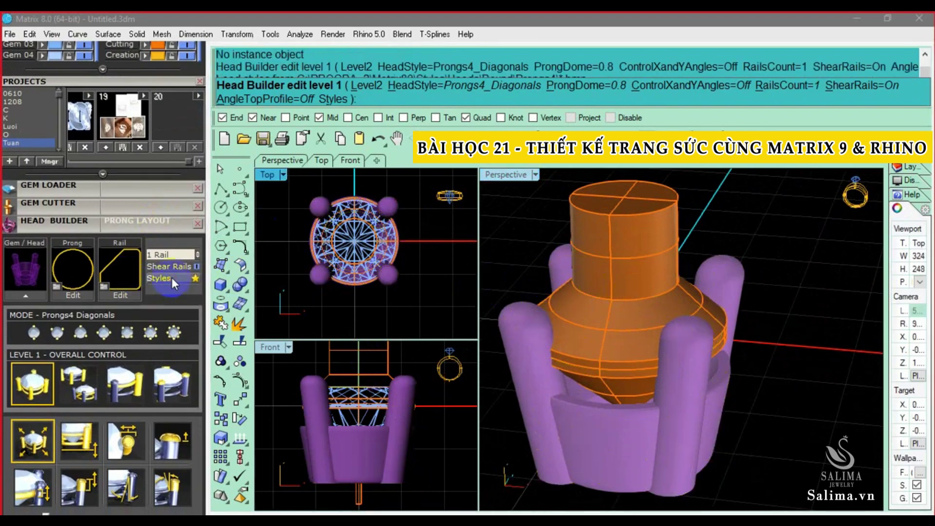
click(341, 304)
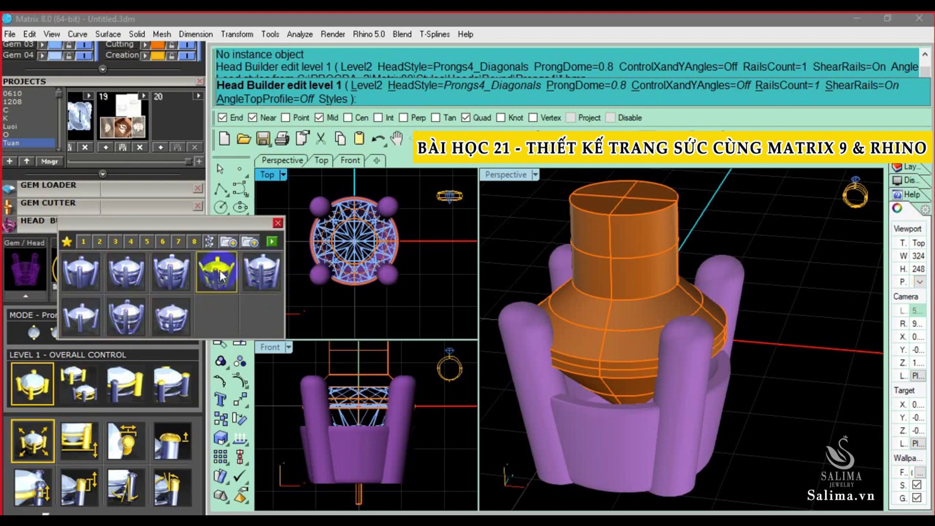
- Apply the Prongs4 Diagonals head style with a single rail
click(184, 272)
mouse_move(501, 271)
right_down()
mouse_move(682, 330)
mouse_move(588, 365)
right_up()
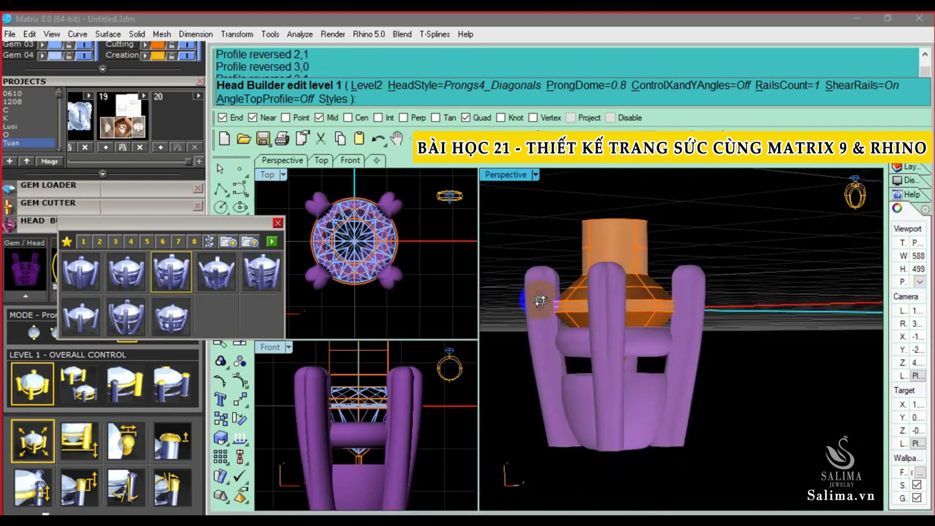
scroll(588, 366, up, 2)
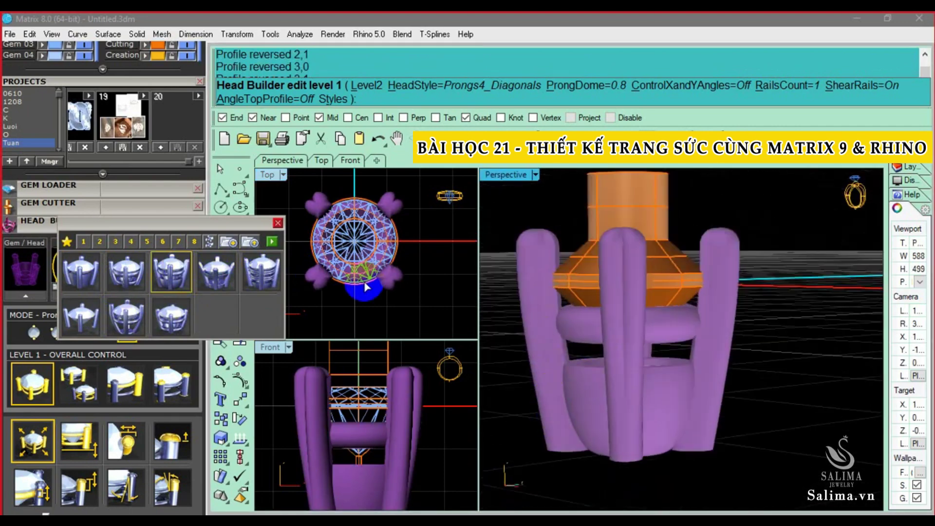
click(272, 242)
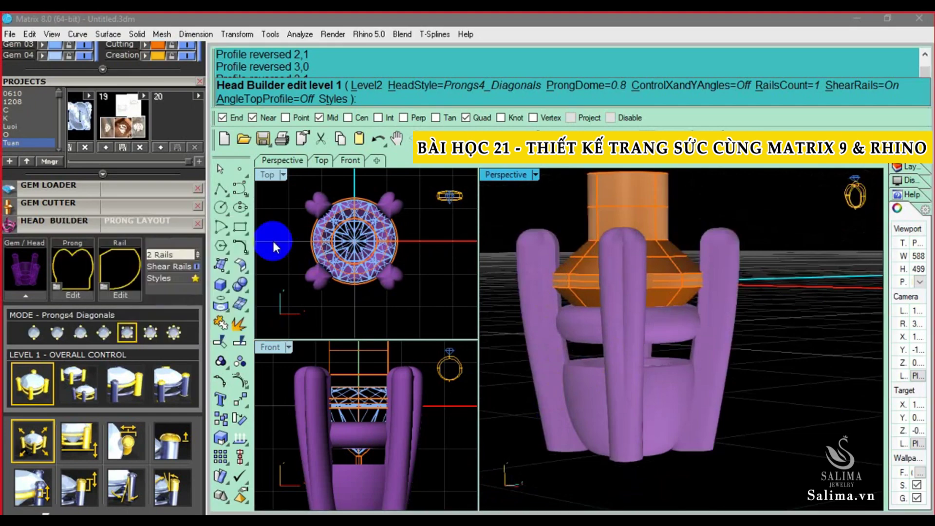
click(612, 319)
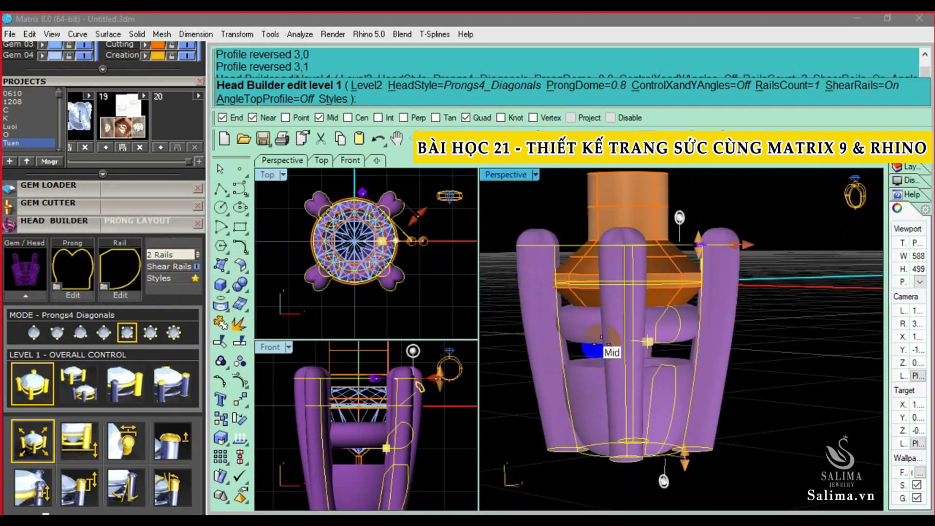
right_drag(612, 318, 612, 394)
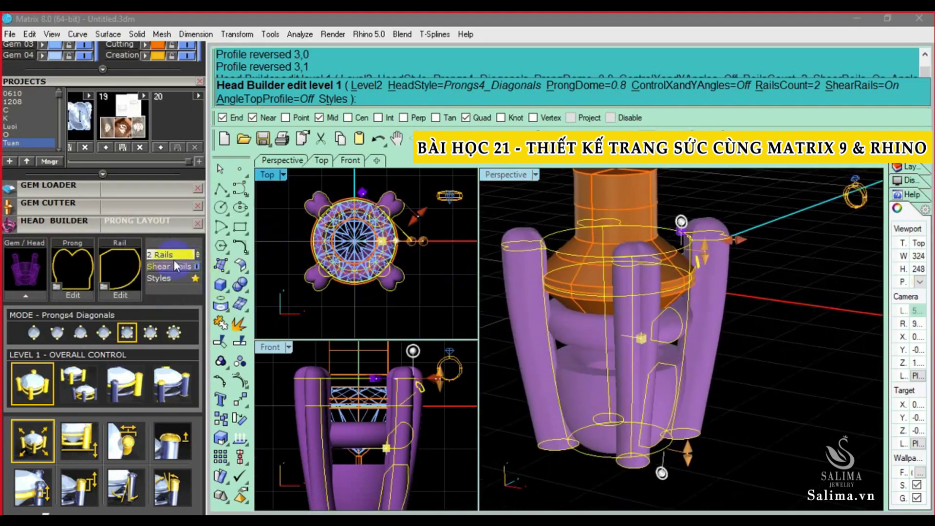
click(284, 316)
- Lower the head drop to -1.86 mm
click(628, 409)
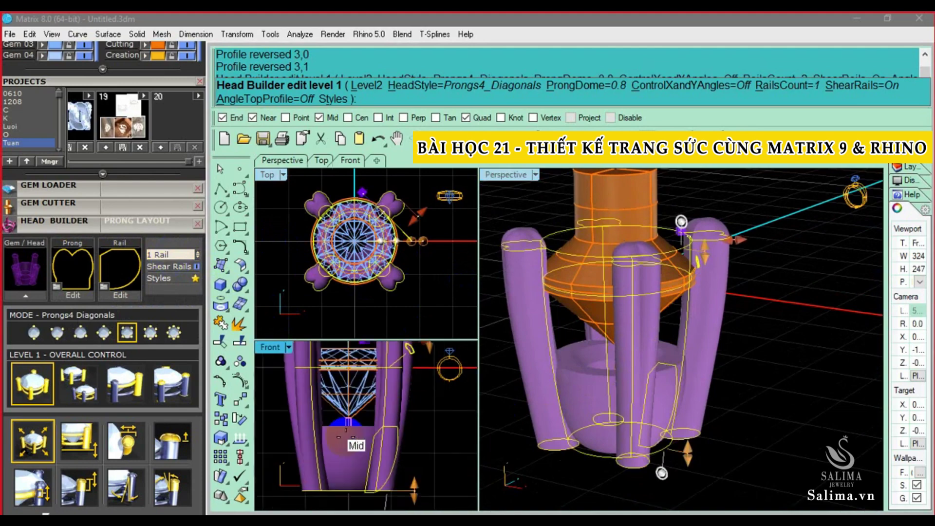
drag(415, 487, 405, 464)
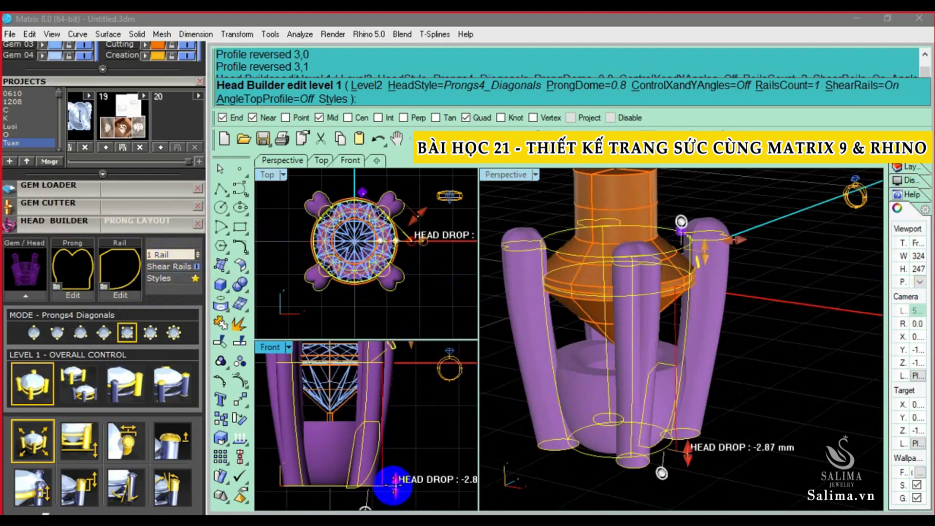
right_drag(365, 424, 324, 440)
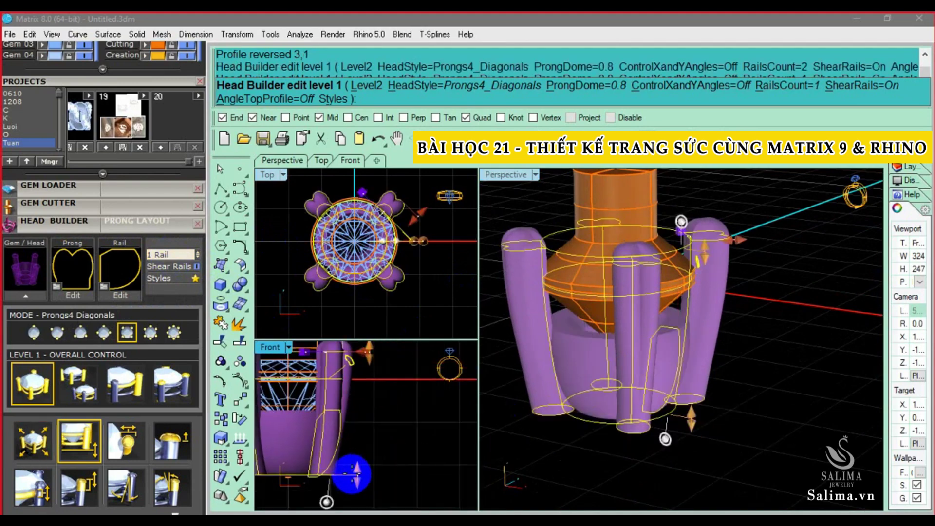
drag(357, 475, 363, 463)
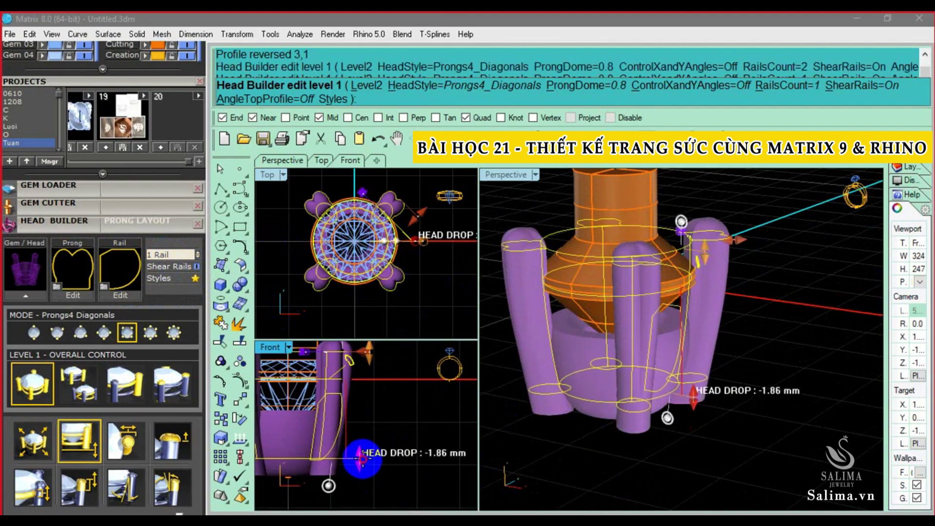
right_drag(363, 465, 407, 441)
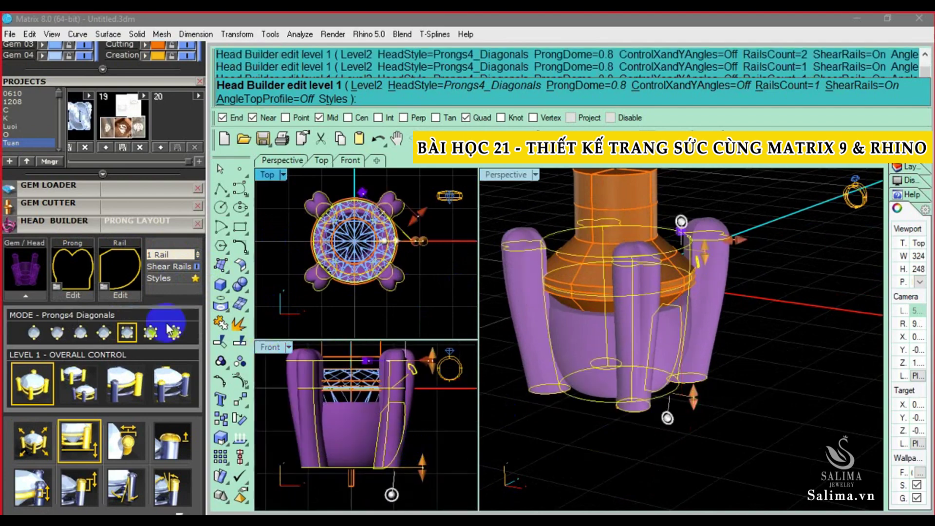
- Switch the prongs to the round profile
click(81, 264)
double_click(157, 184)
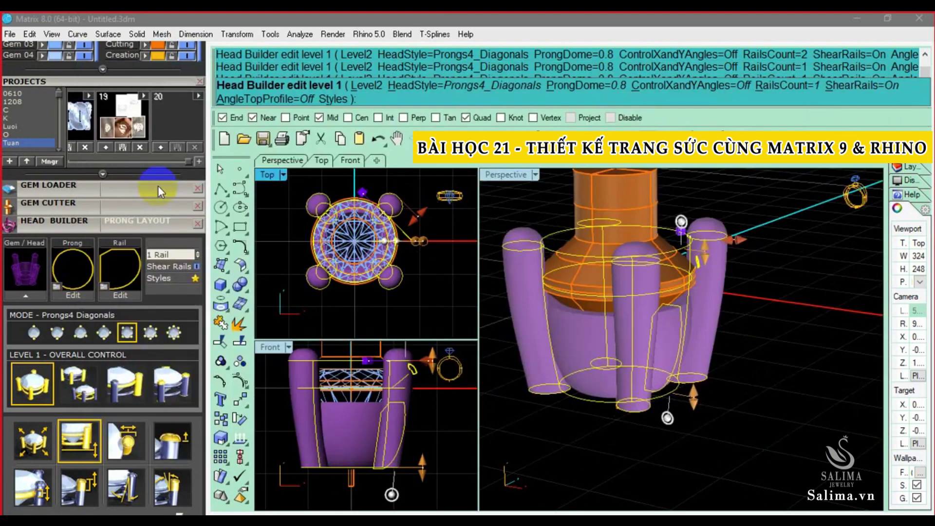
mouse_move(716, 272)
right_down()
mouse_move(720, 420)
mouse_move(643, 370)
mouse_move(584, 375)
right_up()
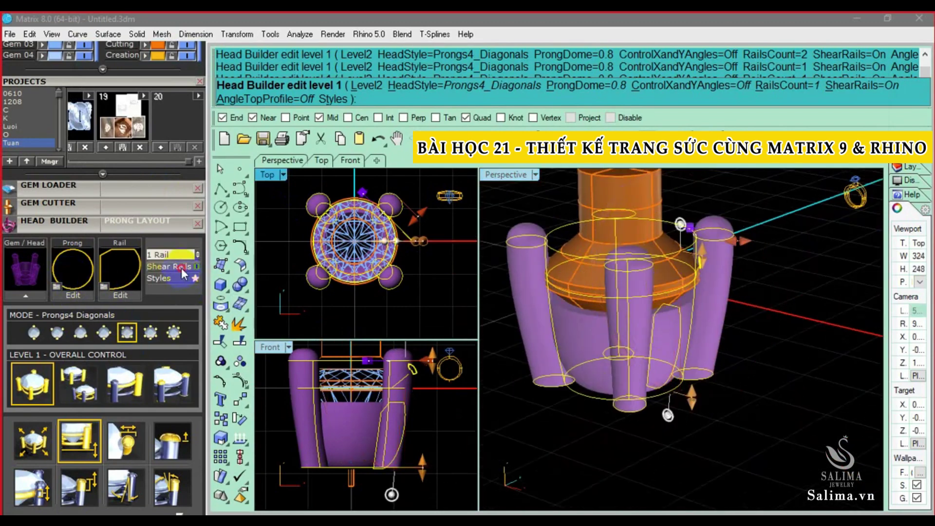
- Toggle rail shearing and show edit handles for the head adjustments
click(181, 268)
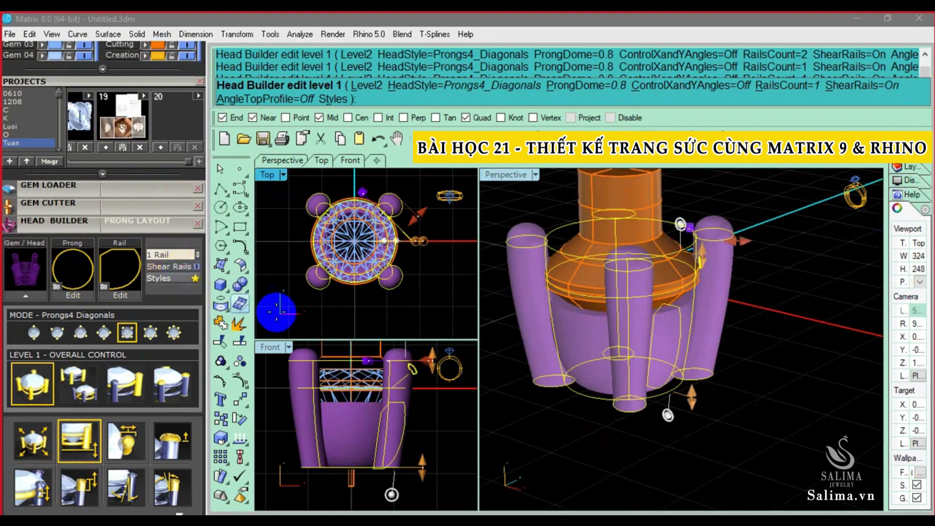
click(603, 366)
right_drag(639, 343, 653, 336)
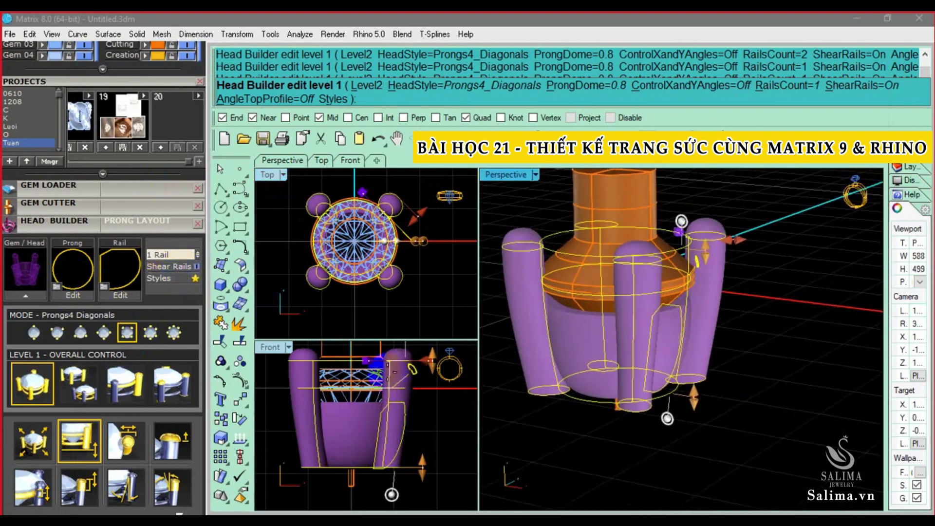
scroll(689, 252, up, 3)
scroll(689, 252, up, 2)
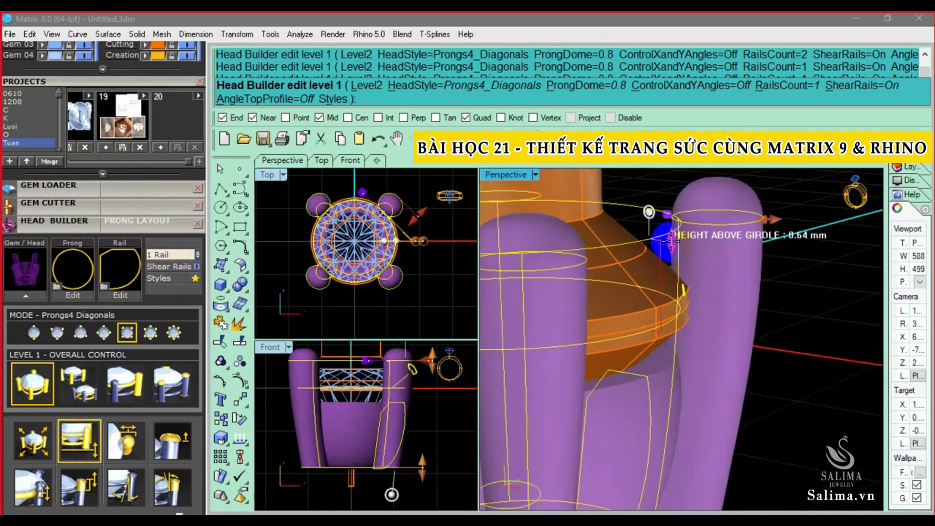
click(79, 487)
click(122, 437)
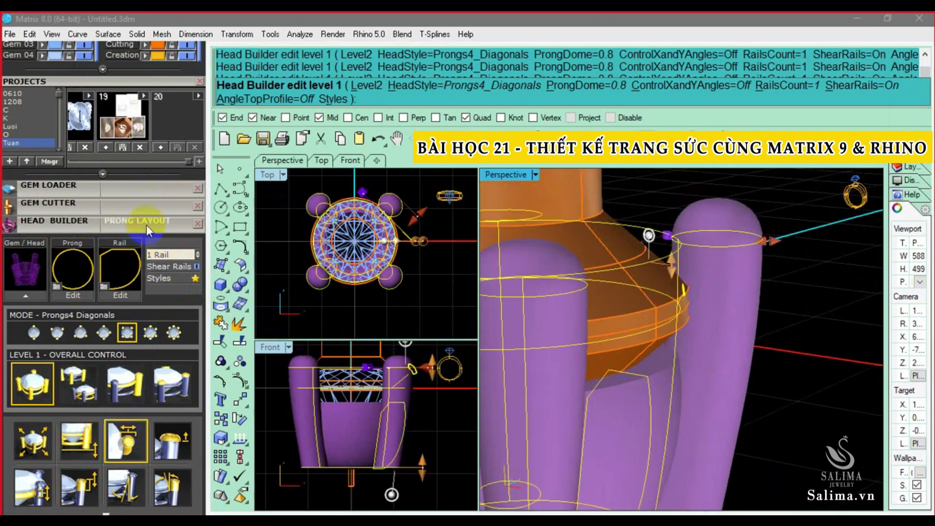
scroll(146, 224, down, 2)
scroll(146, 224, down, 1)
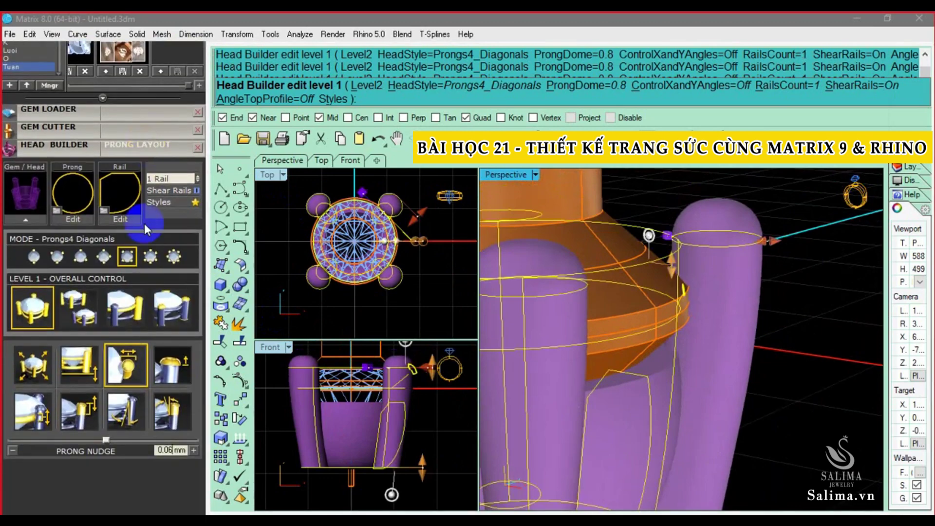
- Set the head angle around X to 7°
click(146, 413)
text(10)
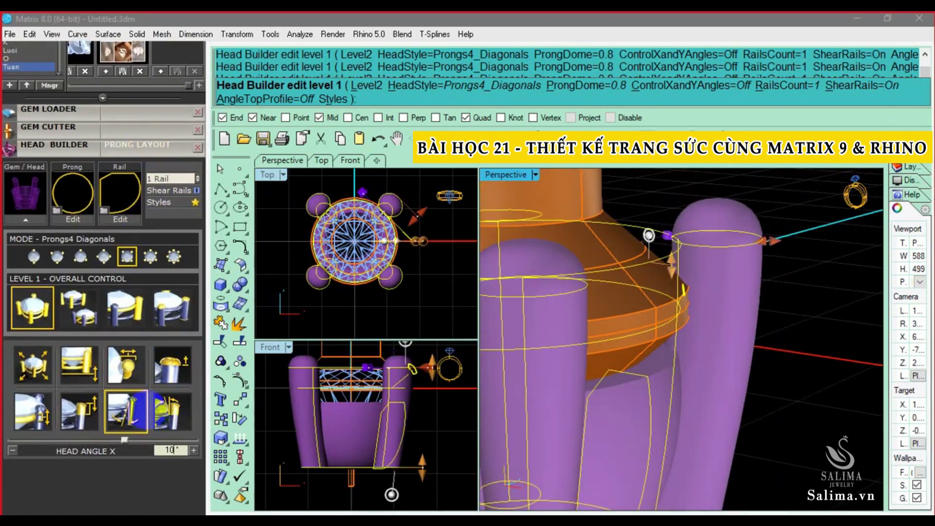
key(Return)
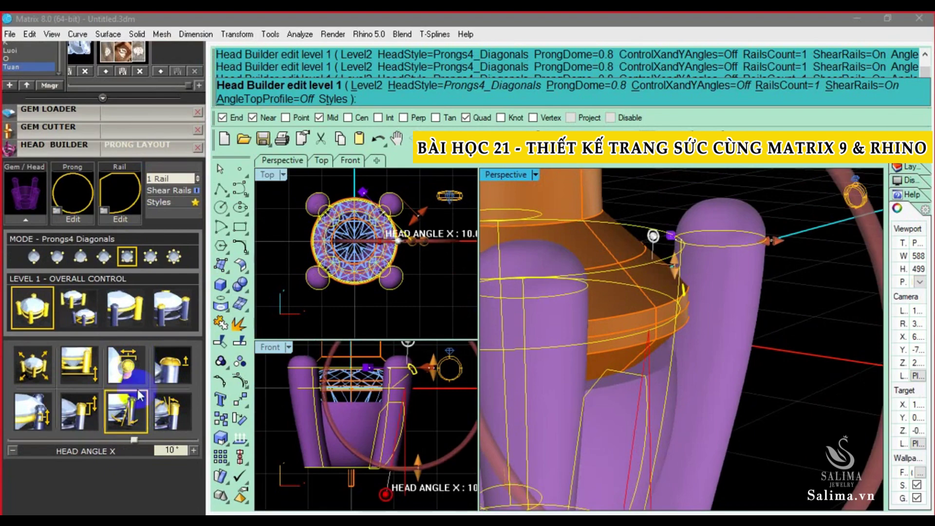
key(BackSpace)
- Nudge the prongs 0.3 mm inward
key(BackSpace)
text(7)
key(Return)
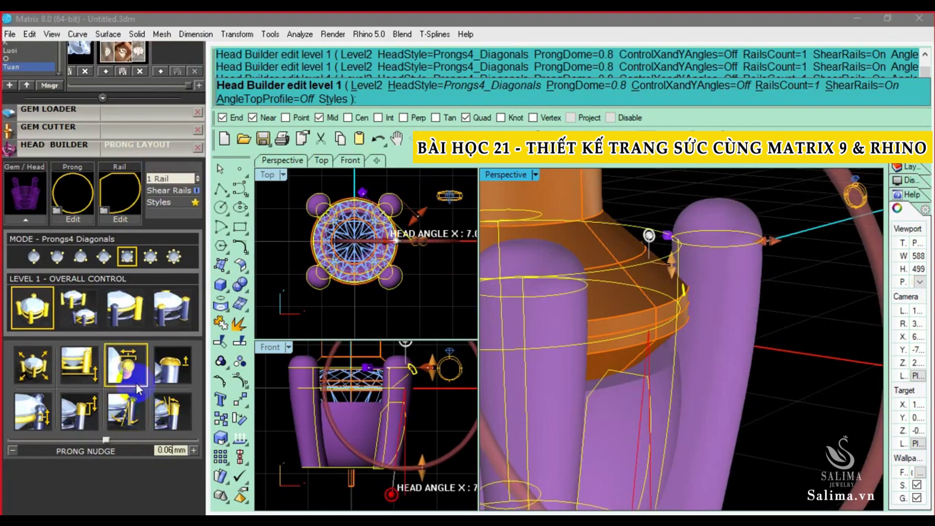
key(BackSpace)
key(BackSpace)
text(3)
key(Return)
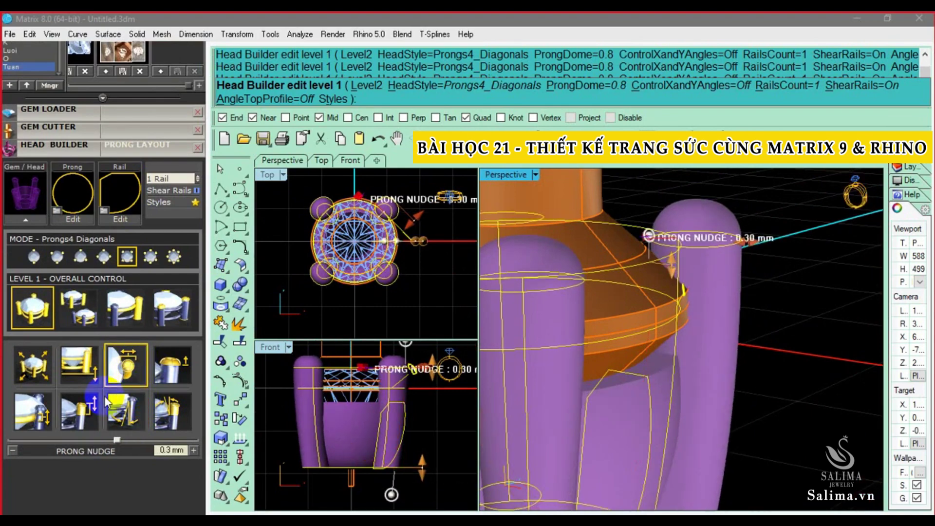
click(33, 412)
click(34, 364)
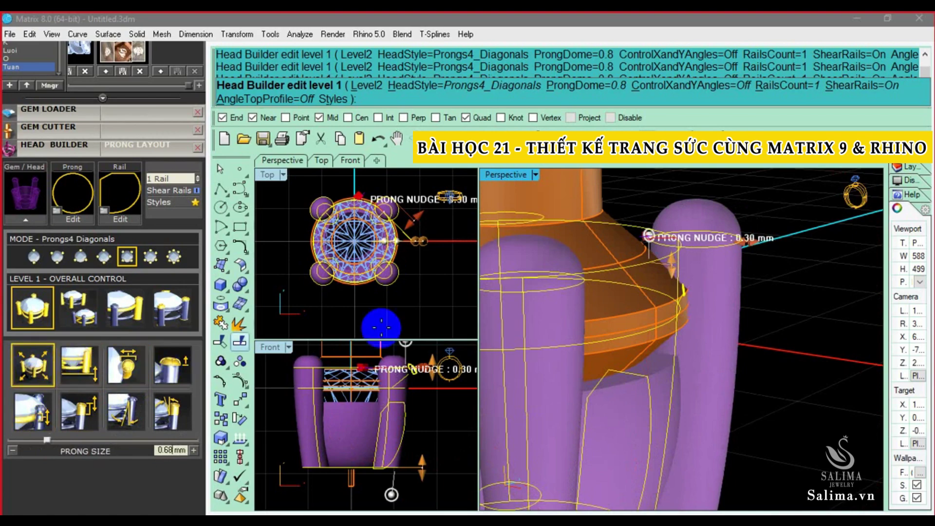
- Set prong height above the girdle to 0.5 mm and return to level 2 prongs/rails
scroll(672, 317, up, 5)
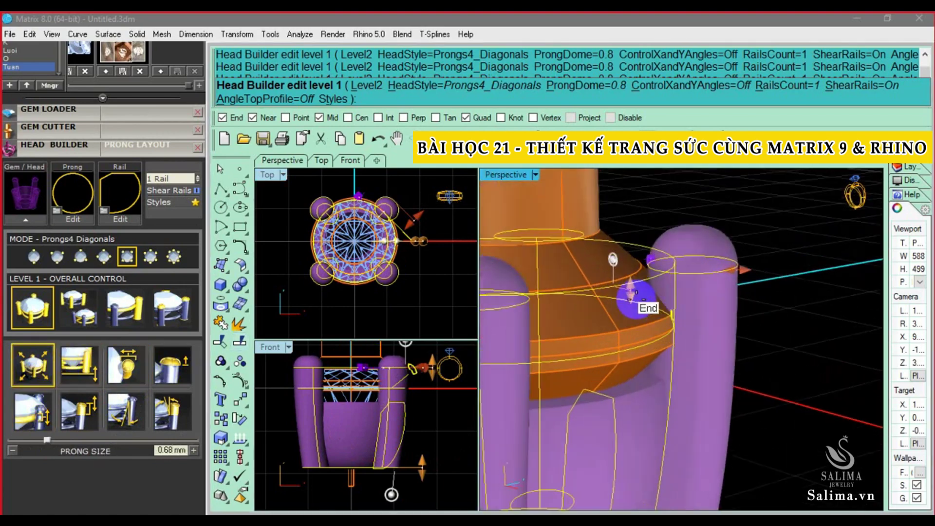
click(626, 288)
mouse_move(626, 289)
mouse_down()
mouse_move(629, 299)
mouse_move(632, 278)
mouse_up()
scroll(685, 331, down, 3)
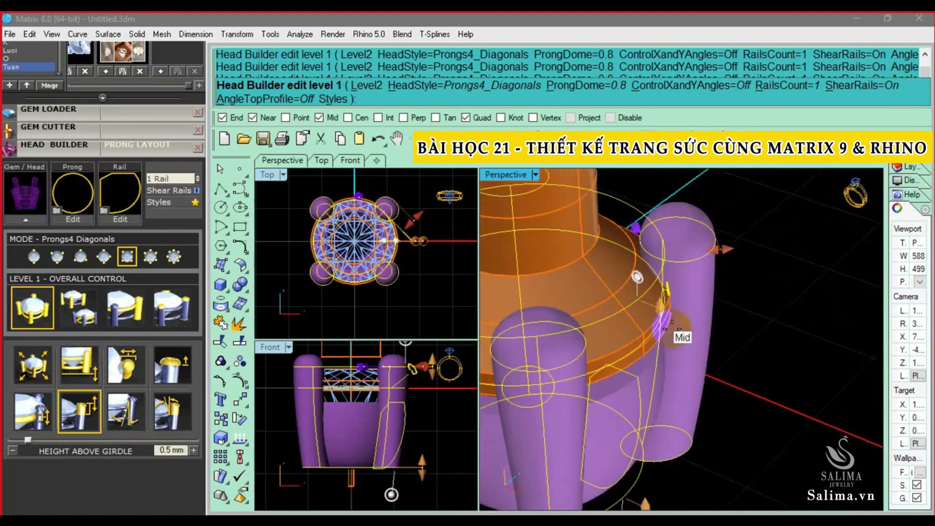
scroll(726, 300, down, 3)
click(78, 307)
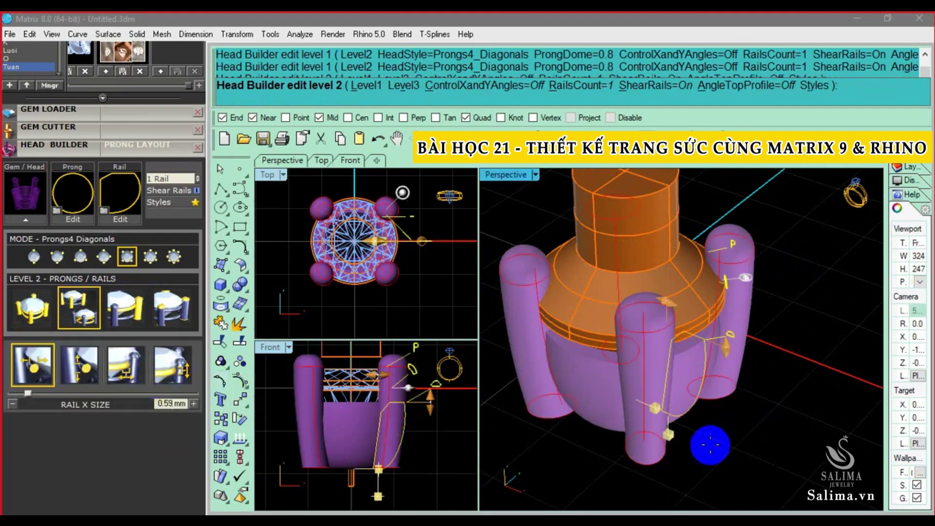
- Size the rails to 1.40 mm in Y
scroll(453, 406, up, 2)
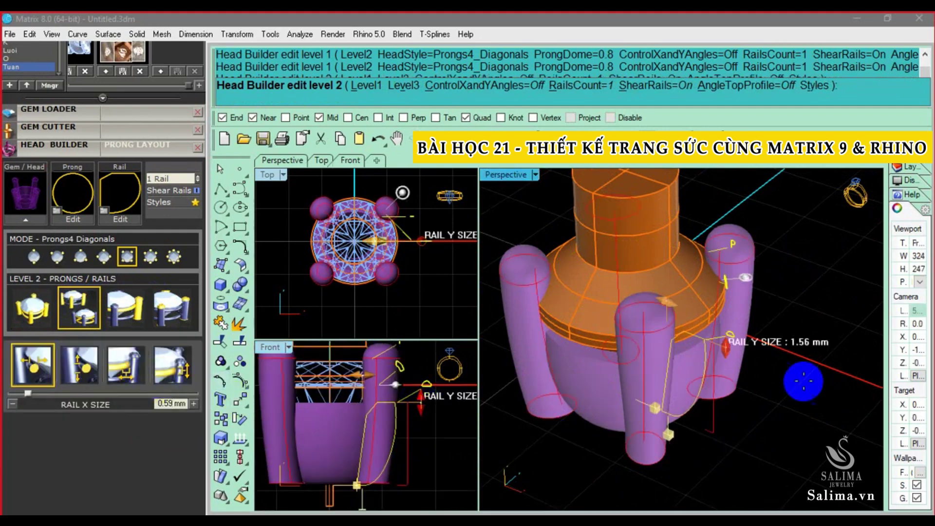
right_drag(804, 320, 754, 343)
drag(727, 342, 726, 354)
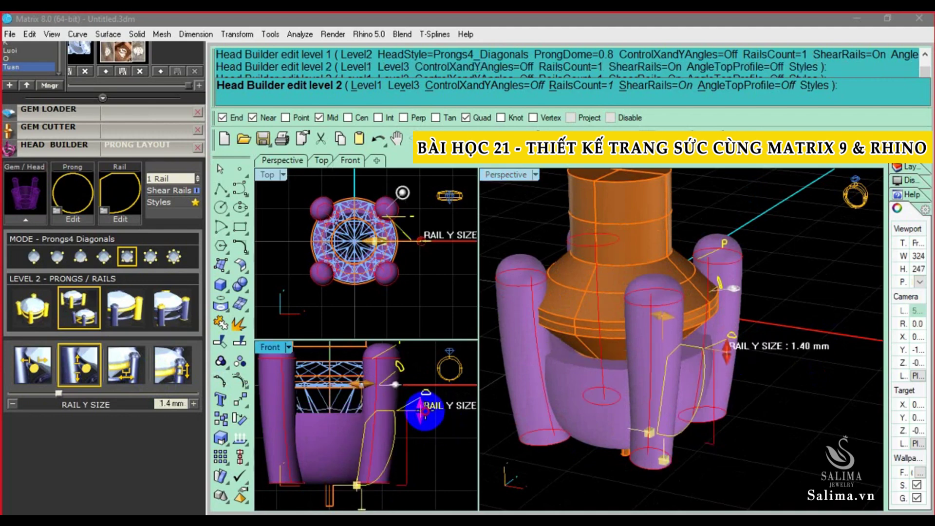
drag(427, 410, 422, 405)
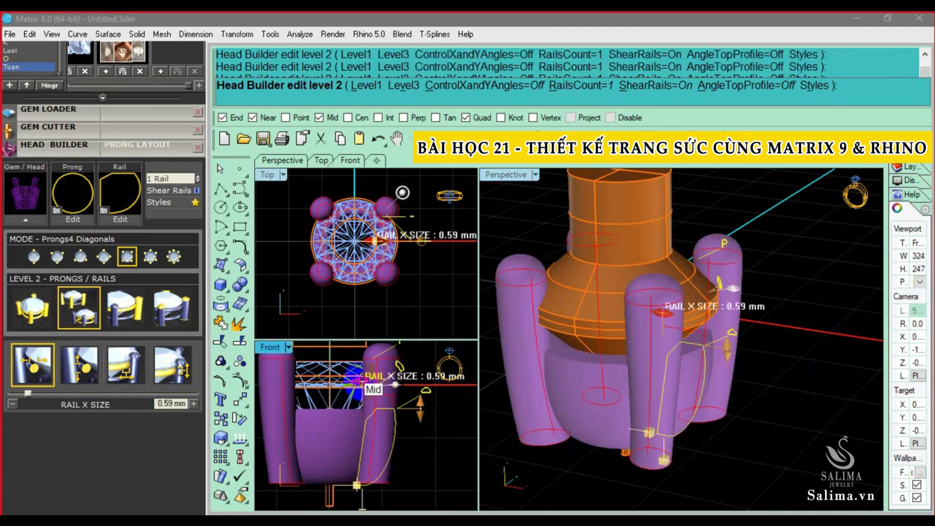
- Narrow the rails to 0.45 mm in X and commit the finished head
drag(358, 380, 368, 383)
mouse_move(682, 350)
right_down()
mouse_move(681, 414)
mouse_move(866, 313)
mouse_move(720, 288)
mouse_move(772, 241)
mouse_move(760, 385)
mouse_move(668, 467)
mouse_move(522, 386)
mouse_move(690, 348)
mouse_move(672, 220)
mouse_move(502, 282)
mouse_move(501, 337)
mouse_move(668, 442)
mouse_move(603, 336)
mouse_move(513, 286)
mouse_move(560, 313)
mouse_move(658, 318)
mouse_move(677, 381)
right_up()
click(90, 400)
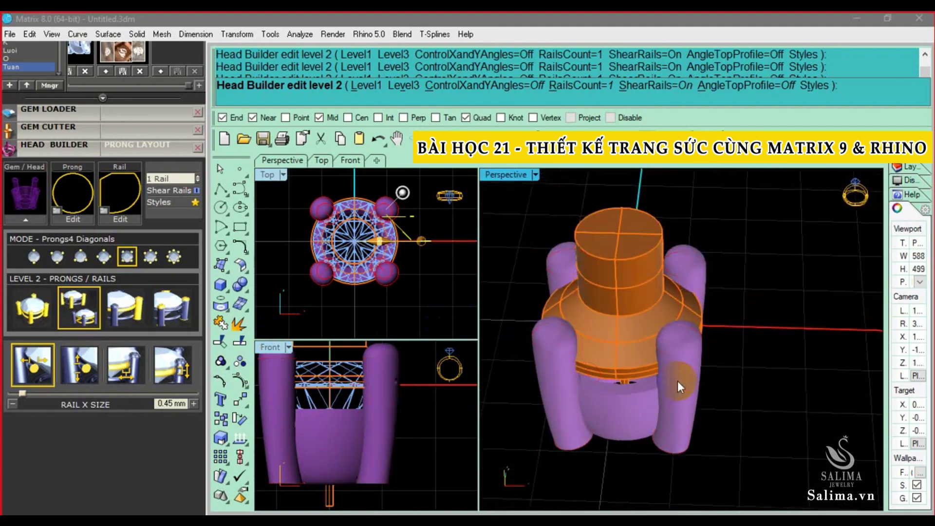
right_click(678, 381)
mouse_move(600, 325)
right_down()
mouse_move(662, 398)
mouse_move(697, 368)
mouse_move(683, 366)
mouse_move(731, 378)
right_up()
- Accept Yes, then undo the accidental sideways nudge of the finished prong head
text(Yes)
key(Return)
drag(835, 397, 715, 291)
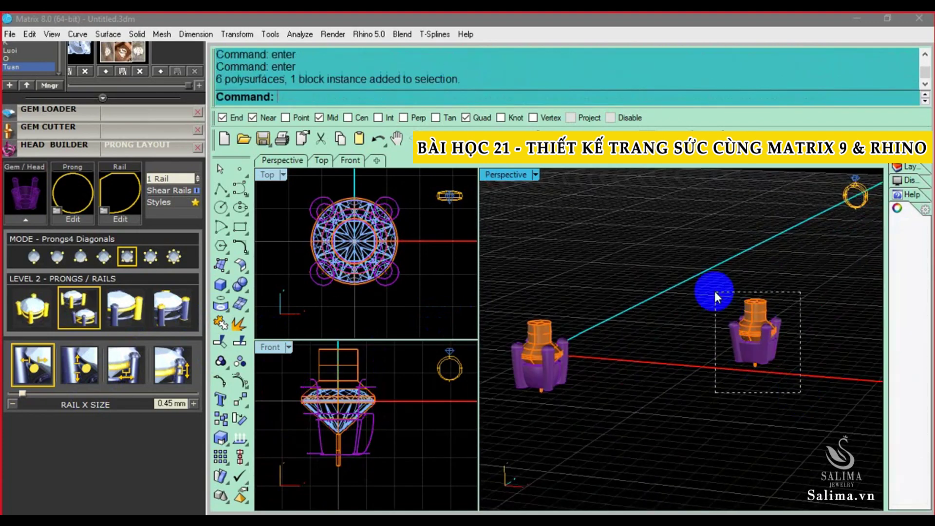
key(alt+Up)
key(alt+Up)
right_drag(617, 383, 635, 406)
key(ctrl+alt+s)
scroll(562, 402, up, 3)
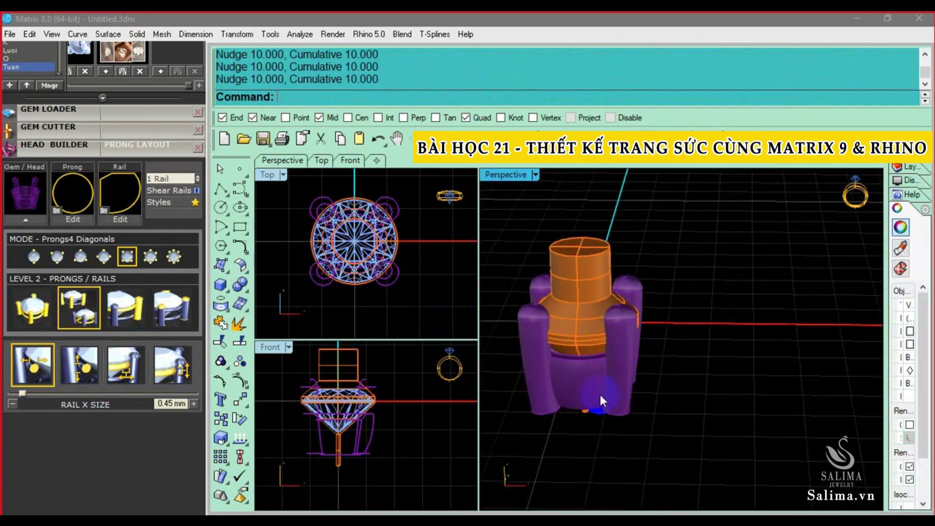
scroll(600, 395, down, 3)
key(alt+Up)
key(Escape)
scroll(671, 383, down, 2)
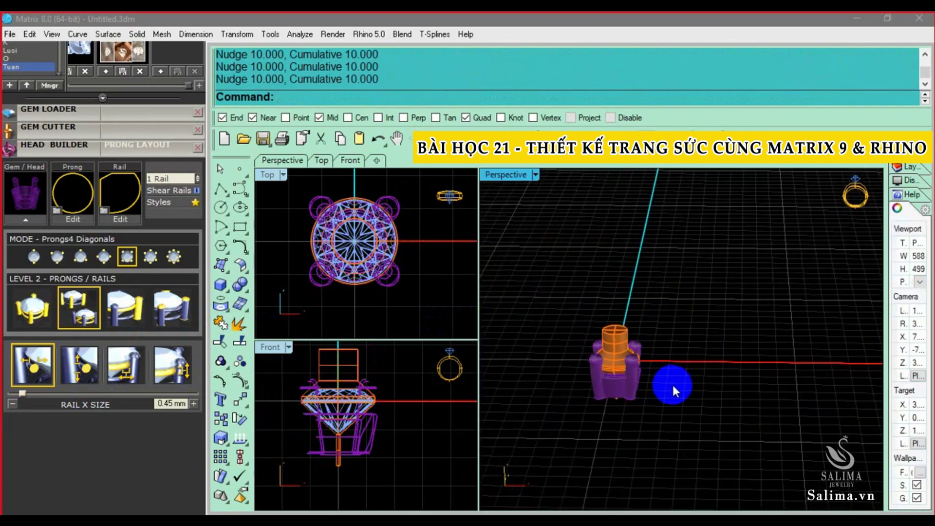
key(ctrl+z)
- Maximize the Perspective view and orbit around both prong heads
double_click(514, 168)
scroll(570, 327, up, 3)
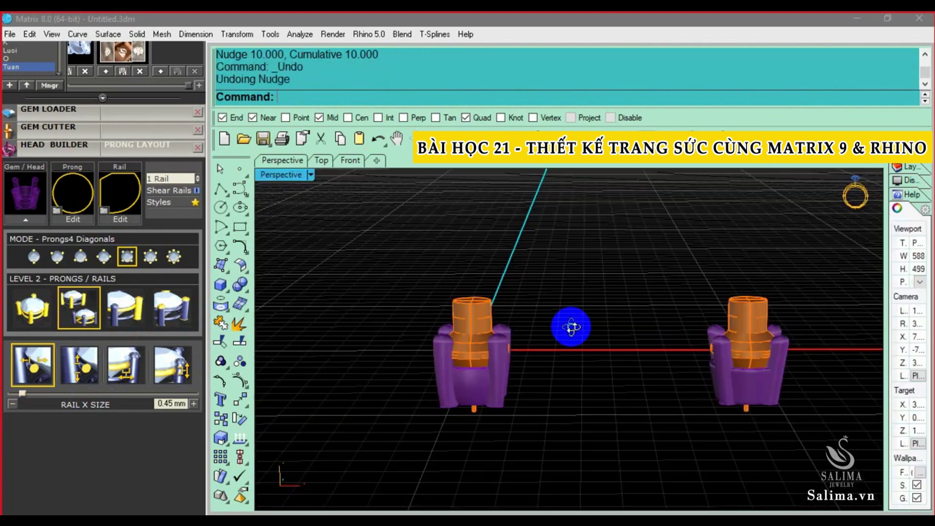
scroll(490, 378, up, 2)
mouse_move(490, 378)
right_down()
mouse_move(410, 334)
mouse_move(490, 396)
right_up()
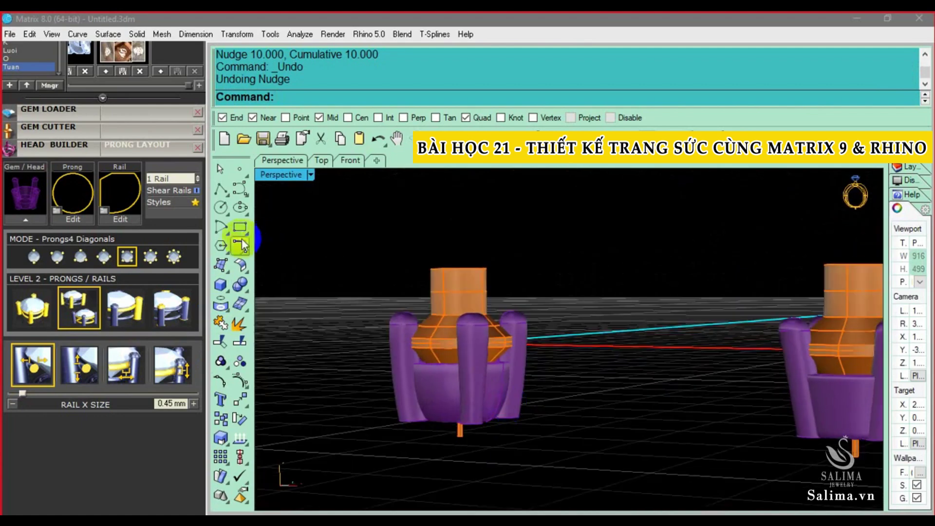
scroll(270, 246, down, 2)
- Open the rail profile gallery and close it without choosing a profile
click(121, 203)
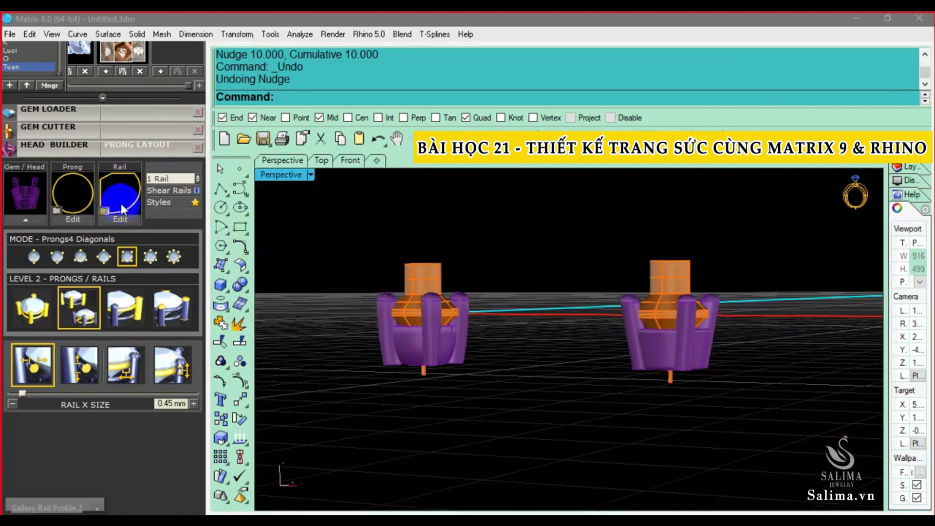
scroll(477, 199, down, 5)
scroll(478, 198, down, 2)
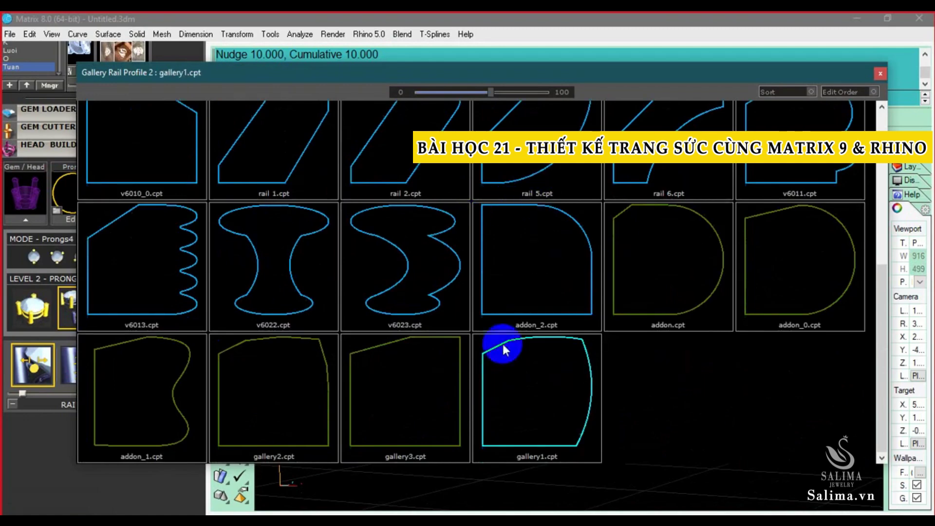
click(880, 74)
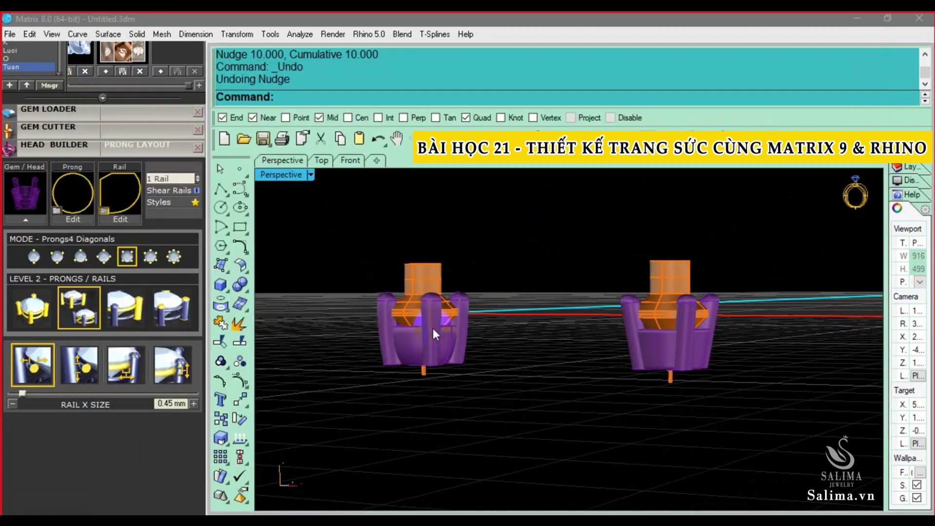
- Show the hidden ring reference objects briefly, then undo to hide them again
mouse_move(411, 329)
right_down()
mouse_move(401, 320)
mouse_move(403, 329)
mouse_move(442, 305)
right_up()
scroll(404, 325, up, 3)
scroll(409, 322, down, 3)
mouse_move(690, 297)
right_down()
mouse_move(576, 335)
mouse_move(549, 293)
mouse_move(539, 334)
mouse_move(549, 343)
mouse_move(463, 344)
mouse_move(478, 320)
right_up()
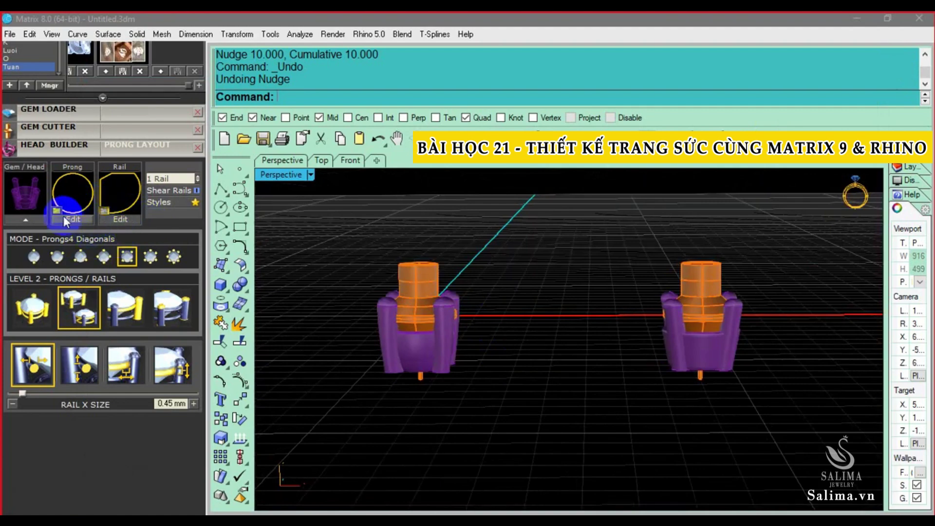
mouse_move(466, 233)
right_down()
mouse_move(474, 359)
mouse_move(439, 327)
right_up()
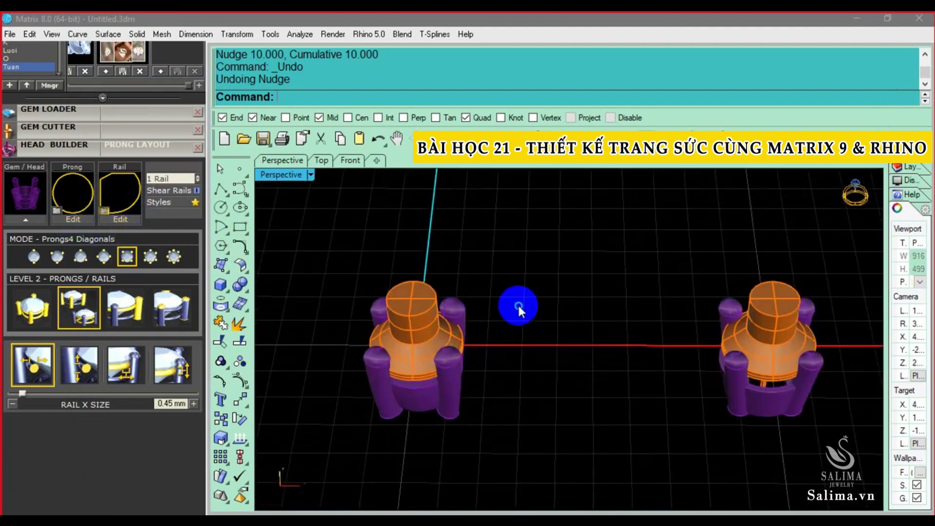
mouse_move(517, 307)
right_down()
mouse_move(463, 205)
mouse_move(503, 313)
mouse_move(409, 318)
mouse_move(484, 358)
mouse_move(519, 290)
mouse_move(451, 248)
mouse_move(417, 266)
mouse_move(502, 375)
mouse_move(499, 414)
mouse_move(533, 414)
mouse_move(552, 368)
mouse_move(502, 405)
mouse_move(491, 385)
mouse_move(480, 387)
right_up()
text(show)
key(Return)
key(ctrl+z)
- Delete the left prong head and nudge the remaining head to the centre
click(491, 379)
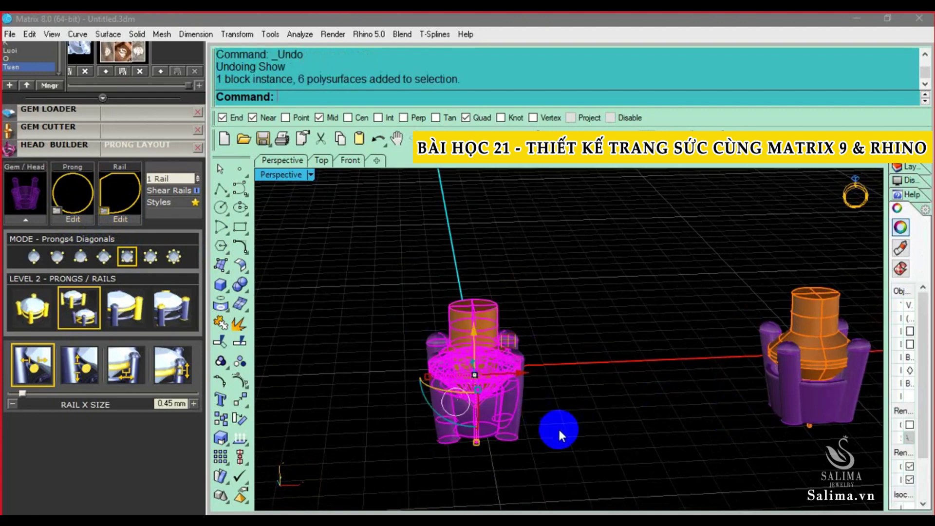
click(558, 428)
key(Delete)
click(753, 424)
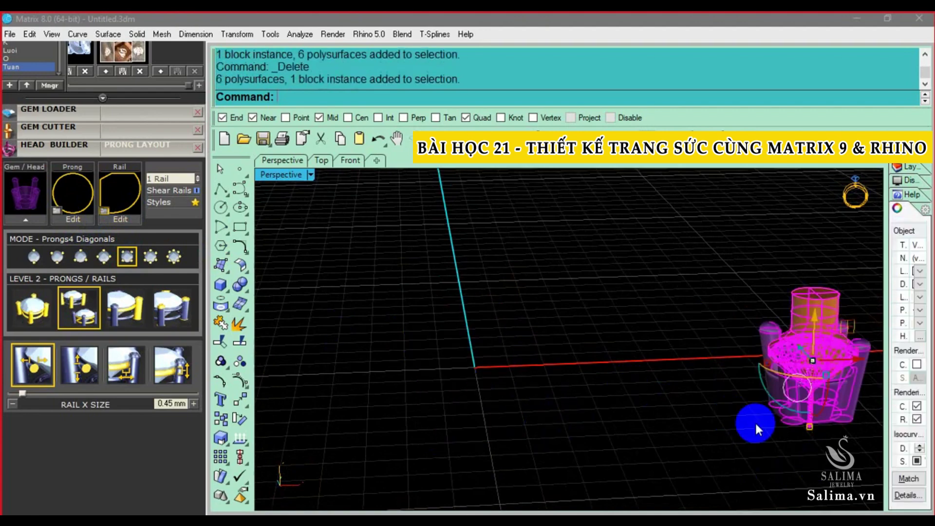
click(741, 335)
key(alt+Left)
- Boolean-subtract the diamond from the prong head to cut the gem's seat
click(472, 408)
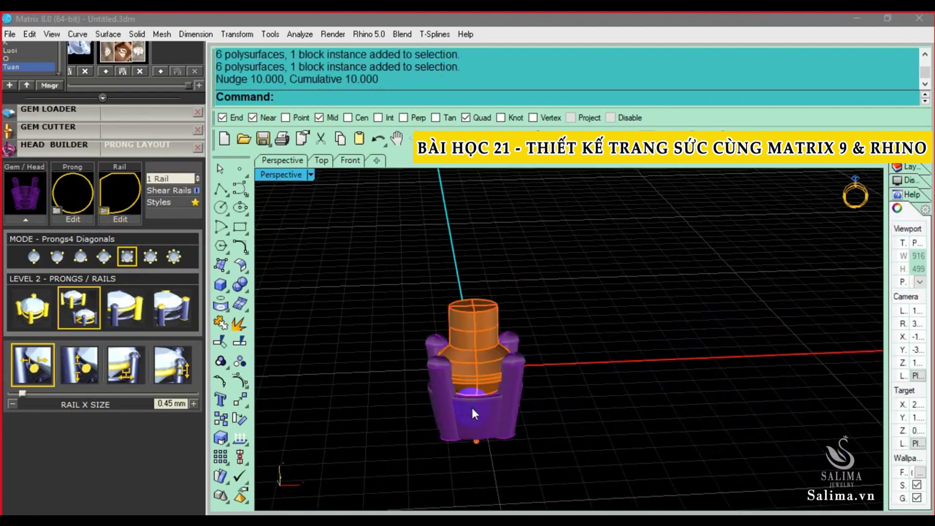
right_drag(472, 408, 474, 412)
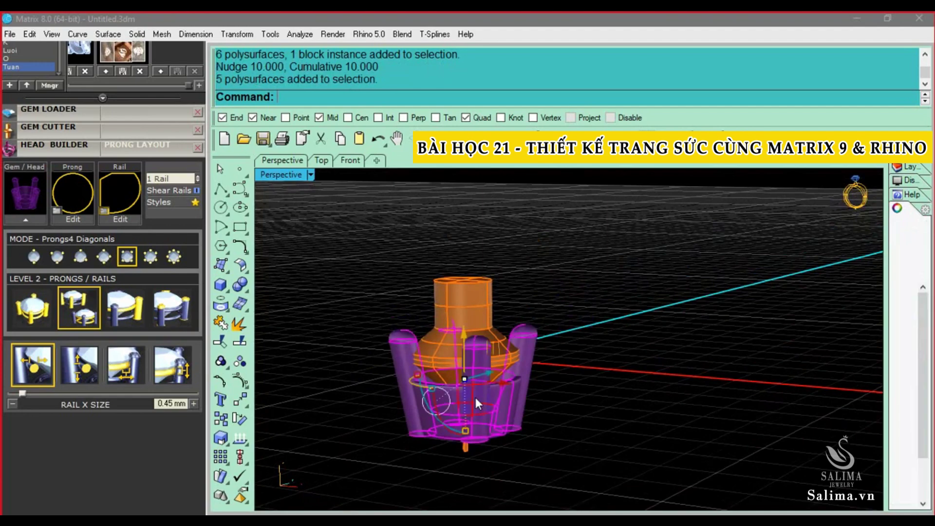
click(481, 347)
key(Return)
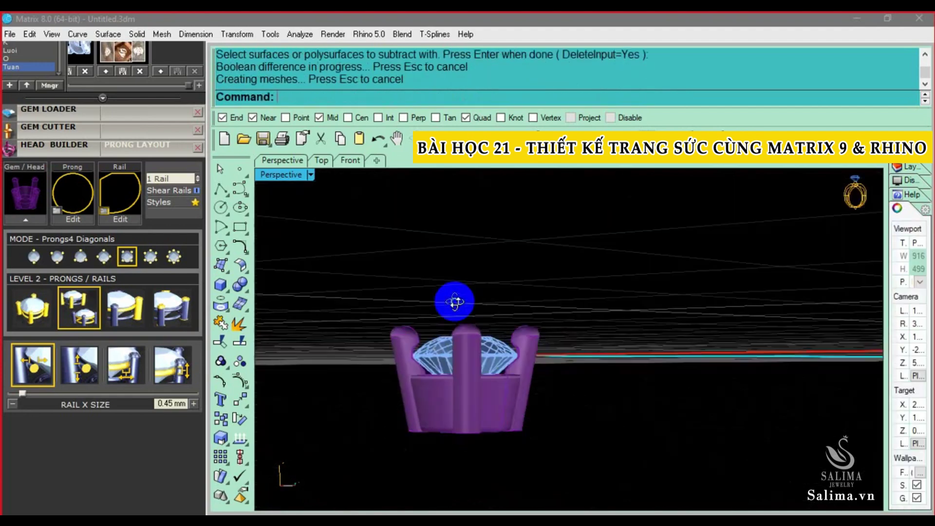
right_drag(475, 324, 446, 373)
- Group the head and diamond pieces with G
click(614, 411)
drag(613, 412, 411, 349)
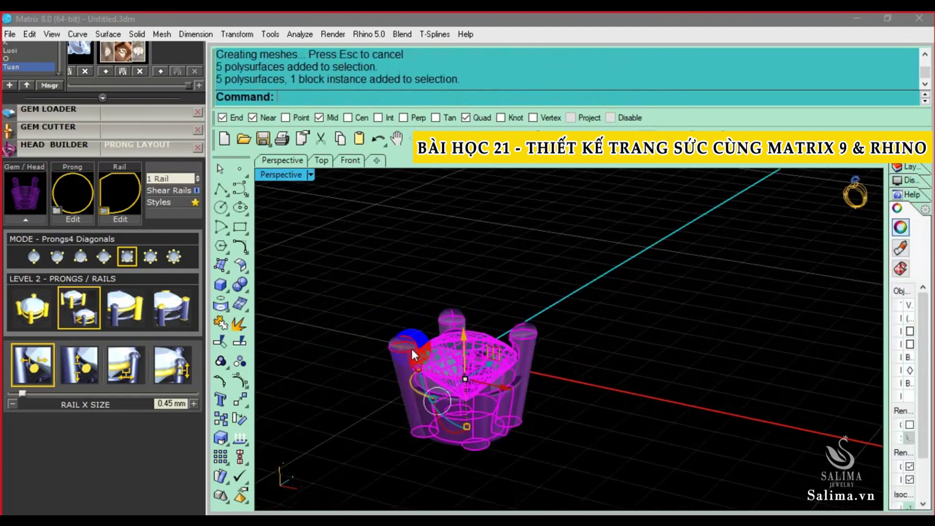
text(G)
key(Return)
click(546, 355)
right_drag(546, 354, 572, 369)
- Collapse the head builder panel and undo the grouping of head and diamond
click(168, 151)
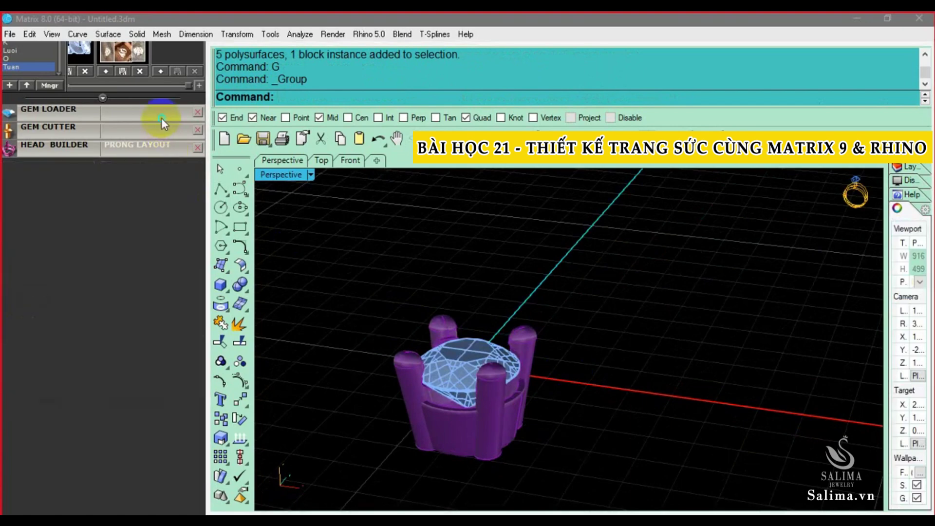
right_click(469, 435)
click(469, 435)
right_click(338, 295)
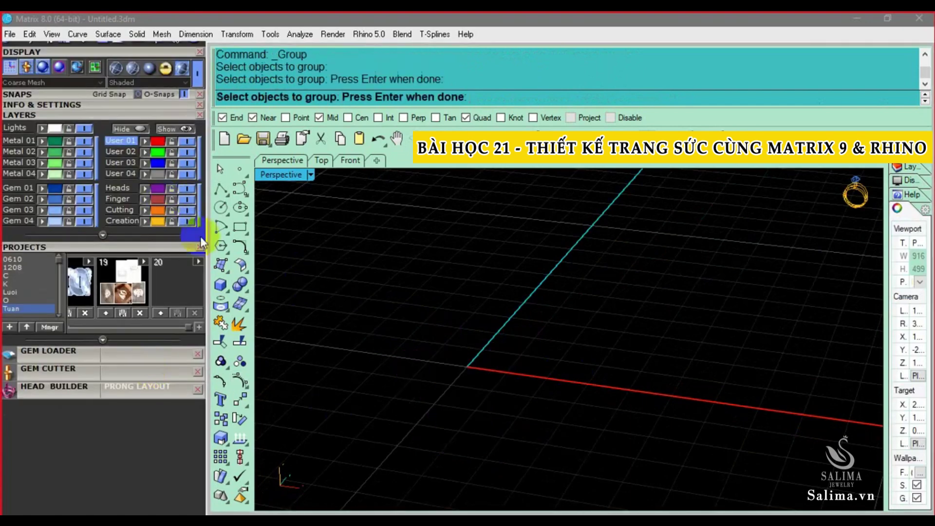
click(313, 296)
key(ctrl+z)
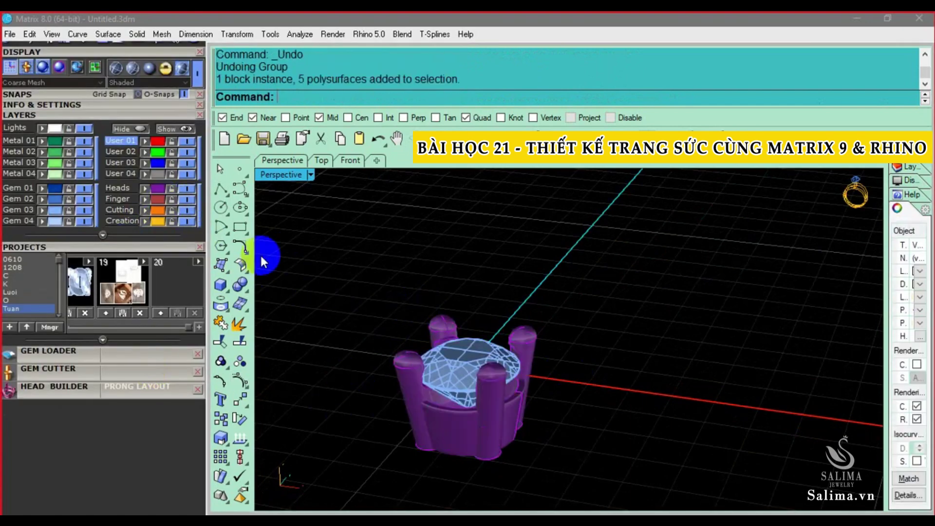
- Select the head and diamond and nudge them out of the way
click(142, 222)
mouse_move(402, 225)
right_down()
mouse_move(537, 363)
mouse_move(591, 351)
mouse_move(615, 361)
right_up()
click(536, 361)
key(alt+Up)
key(alt+Up)
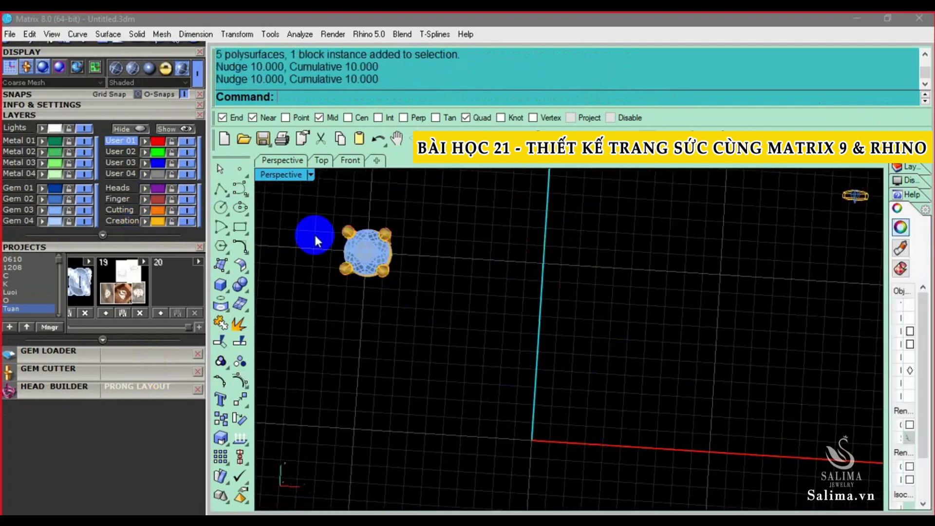
- Return to the four-view layout and show the hidden ring reference objects
double_click(296, 178)
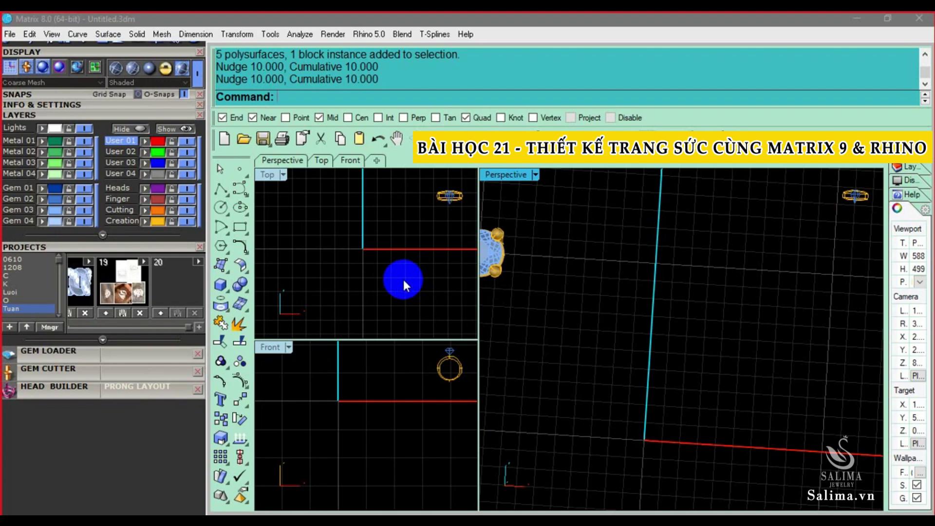
right_drag(403, 279, 349, 240)
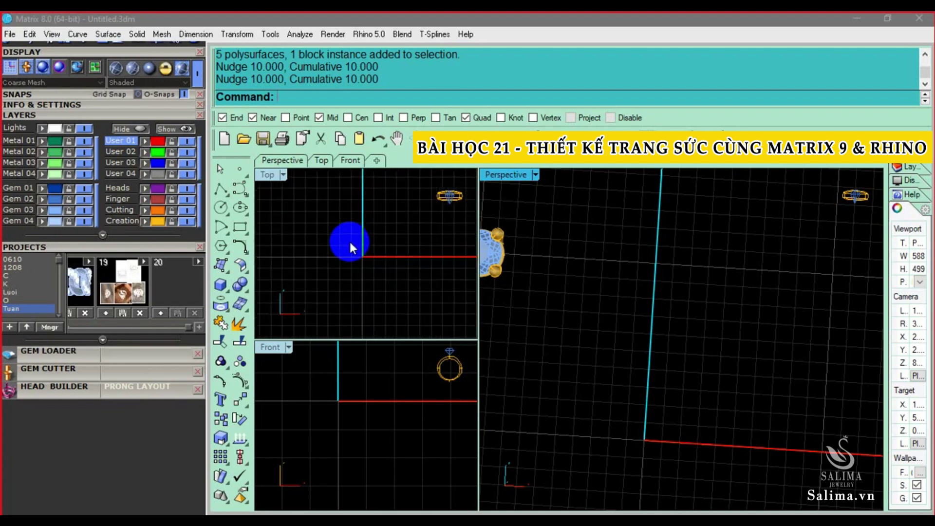
text(show)
key(Return)
- Maximize the Top view to fill the work area
scroll(388, 417, down, 3)
scroll(366, 427, up, 3)
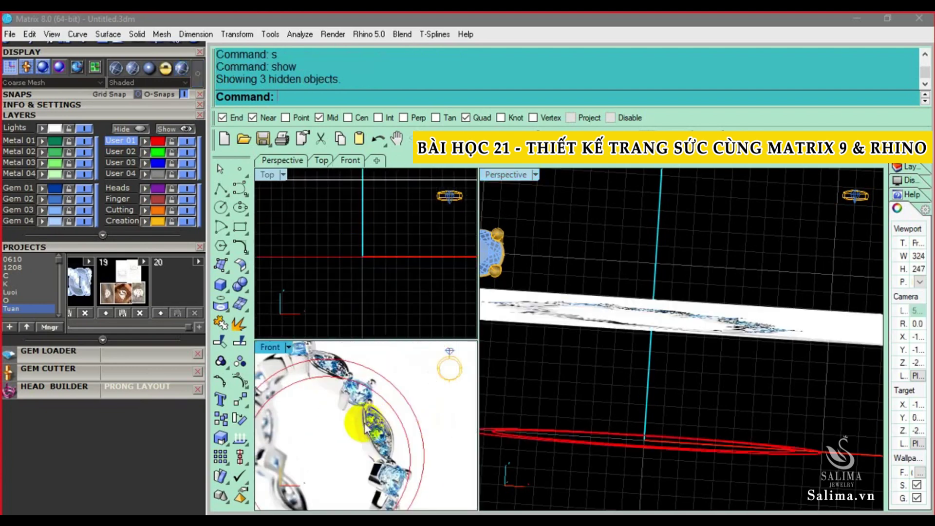
scroll(366, 426, up, 1)
scroll(366, 424, up, 1)
scroll(390, 450, down, 2)
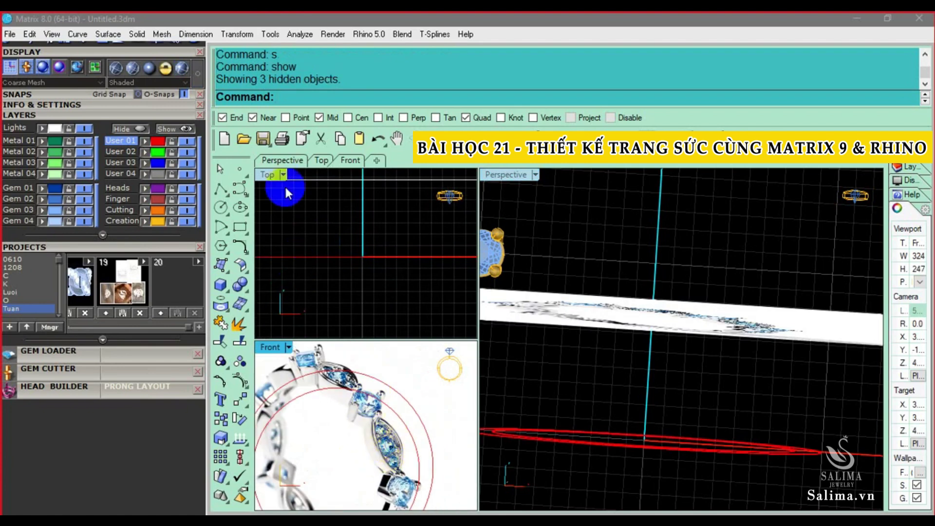
double_click(270, 176)
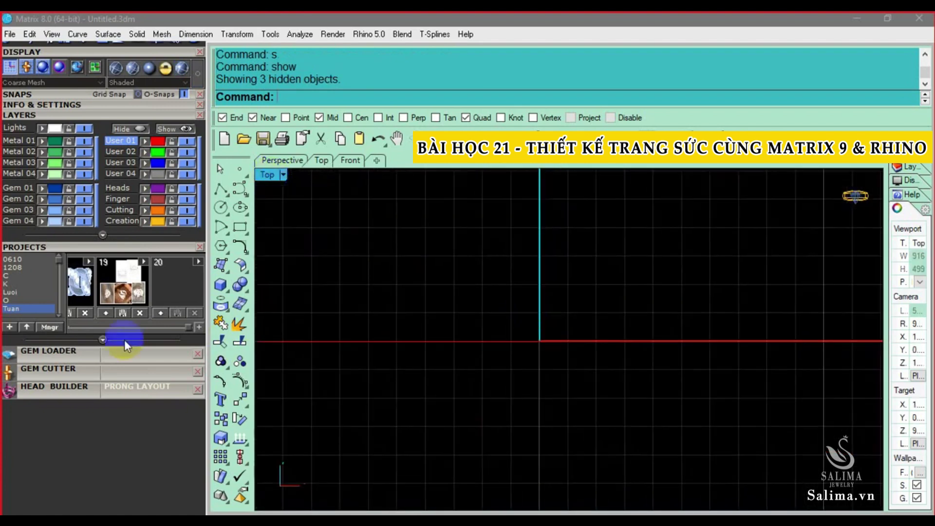
- Load a 1.80 mm round diamond and resize it to 2.10 mm
click(131, 352)
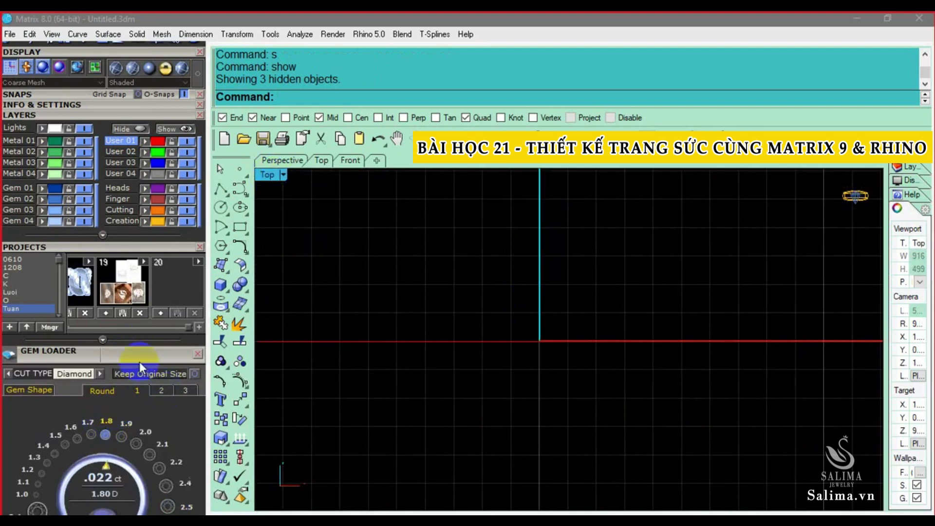
click(93, 433)
scroll(162, 361, down, 3)
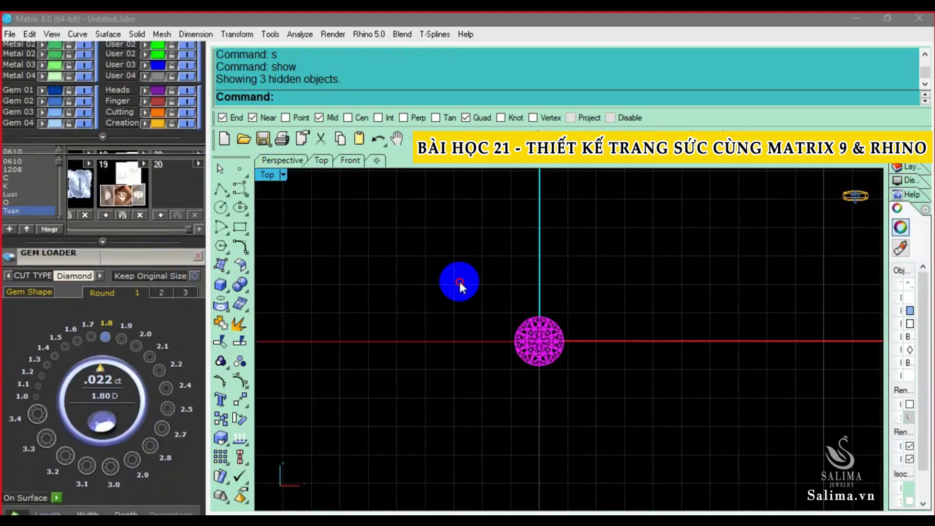
mouse_move(460, 280)
mouse_down()
mouse_move(577, 390)
mouse_move(560, 385)
mouse_up()
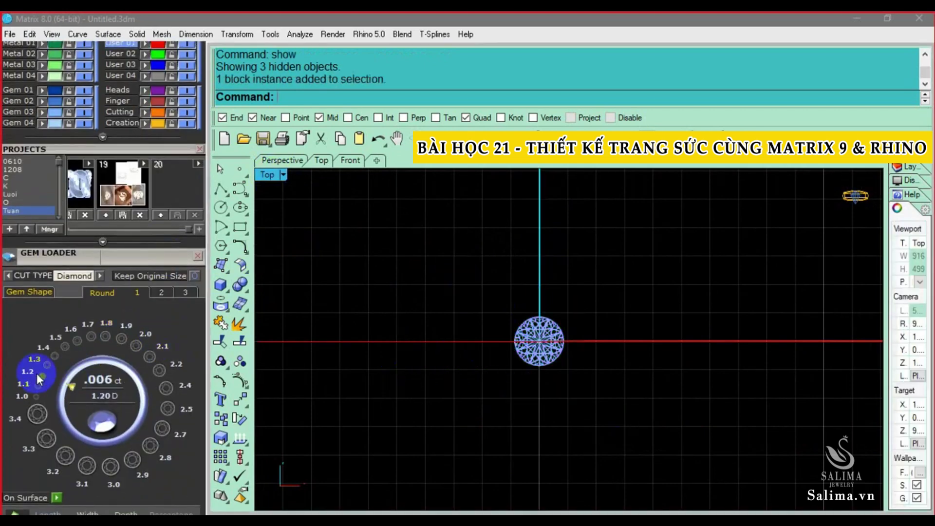
click(150, 356)
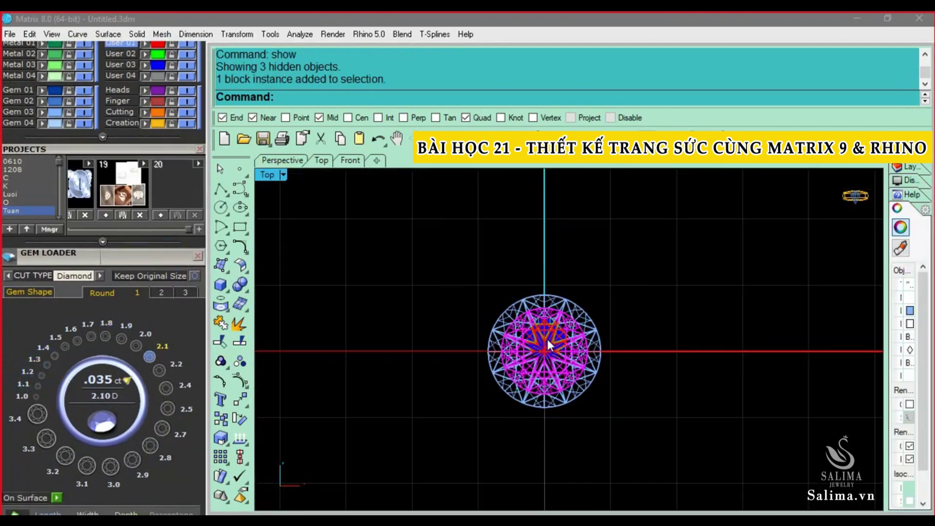
- Move the diamond left beside the larger centre stone
text(m)
key(Return)
click(516, 260)
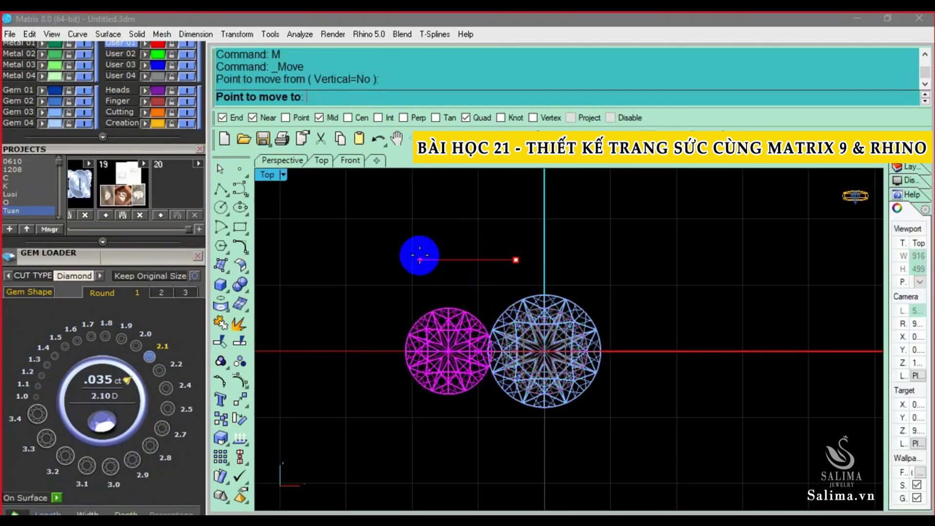
click(418, 260)
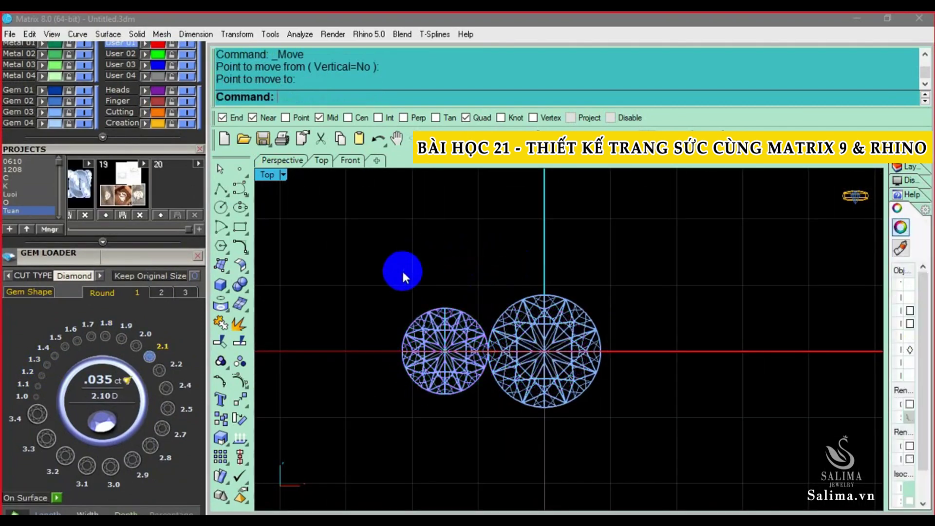
click(161, 262)
- Move the small diamond by 0.18 so its edge sits beside the centre diamond
click(459, 363)
scroll(468, 321, up, 3)
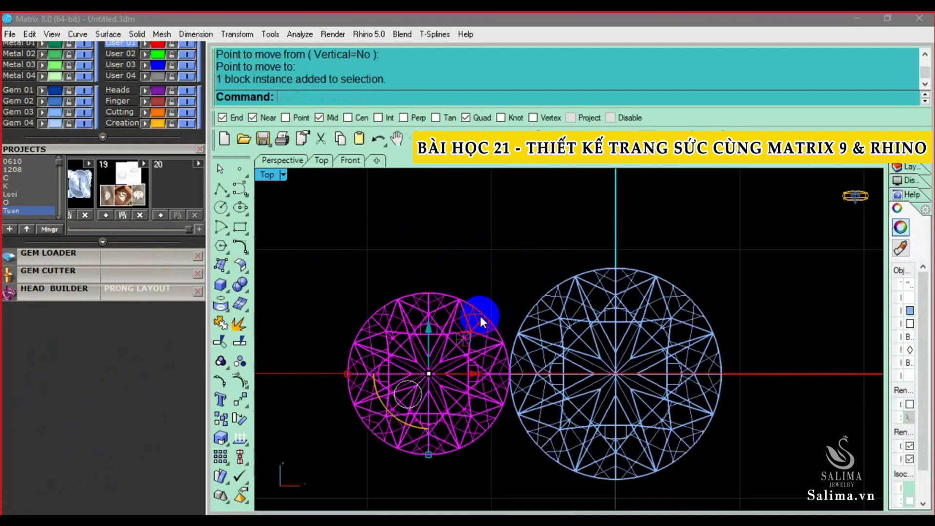
text(m)
key(Return)
click(516, 242)
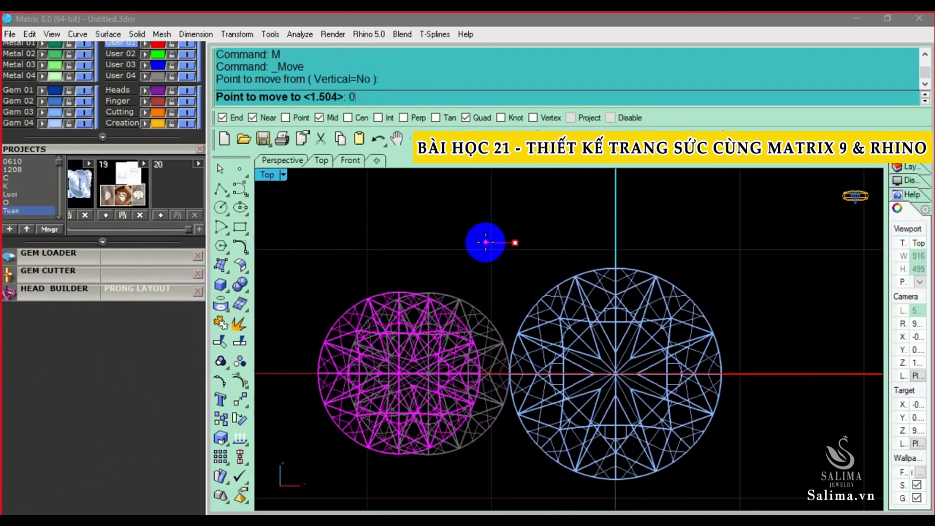
text(.18)
key(Return)
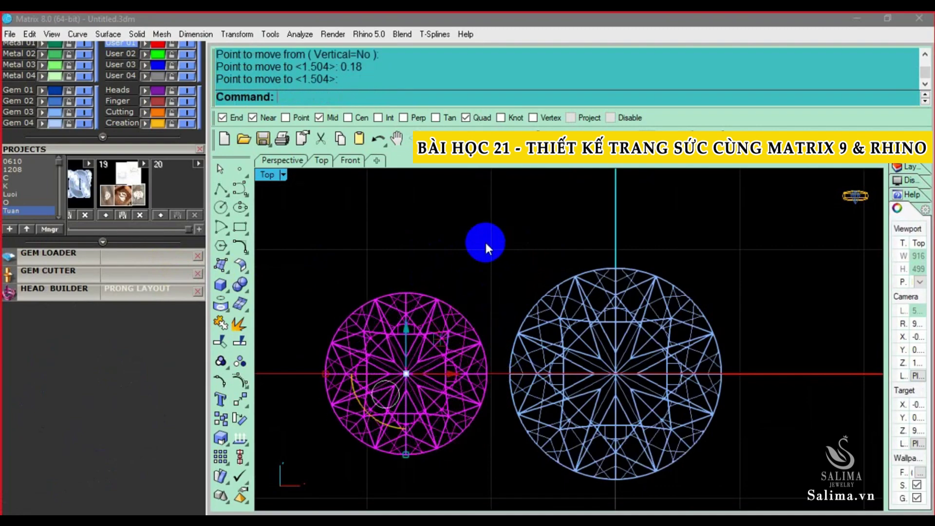
- In Perspective, hide the reference ring image and circles
key(ctrl+F4)
scroll(522, 287, down, 3)
scroll(562, 282, down, 3)
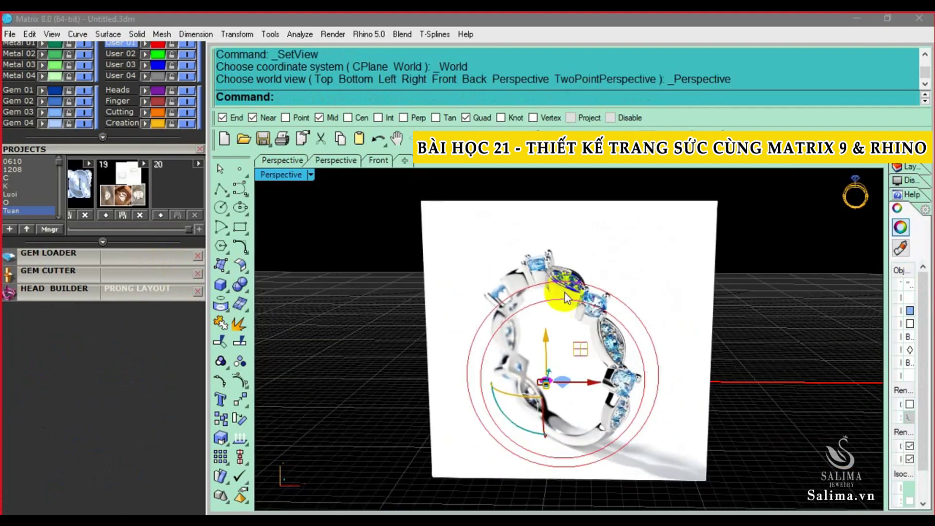
click(626, 282)
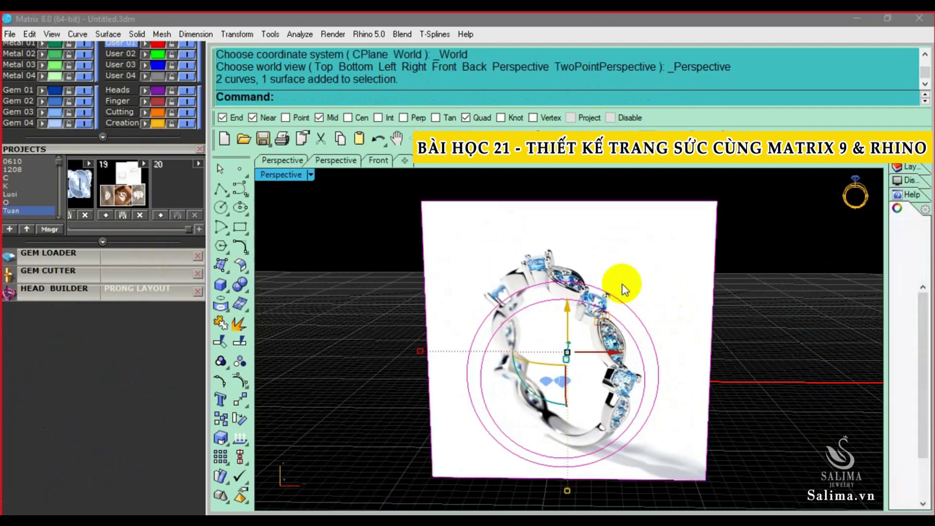
text(h)
key(Return)
key(ctrl+F3)
- Check the diamonds in the Front view, then return to Top
key(ctrl+F2)
scroll(536, 375, up, 3)
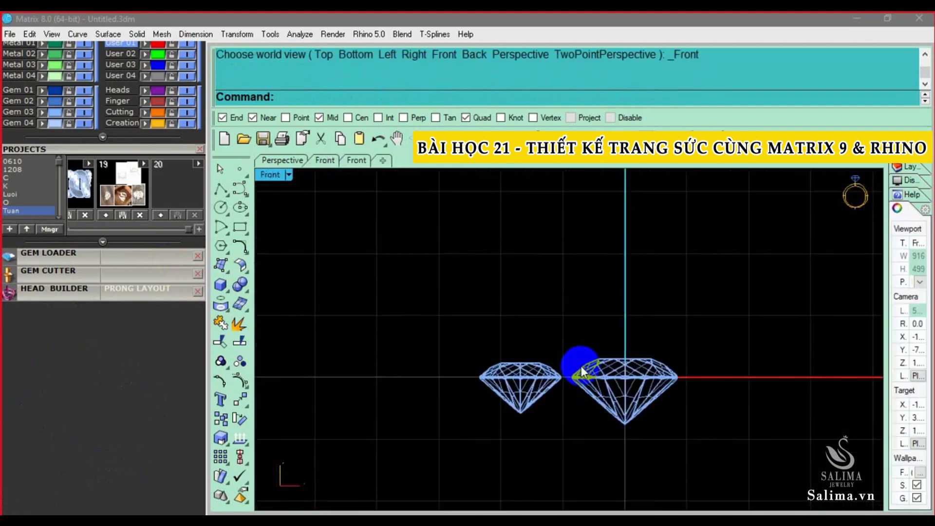
scroll(570, 388, up, 2)
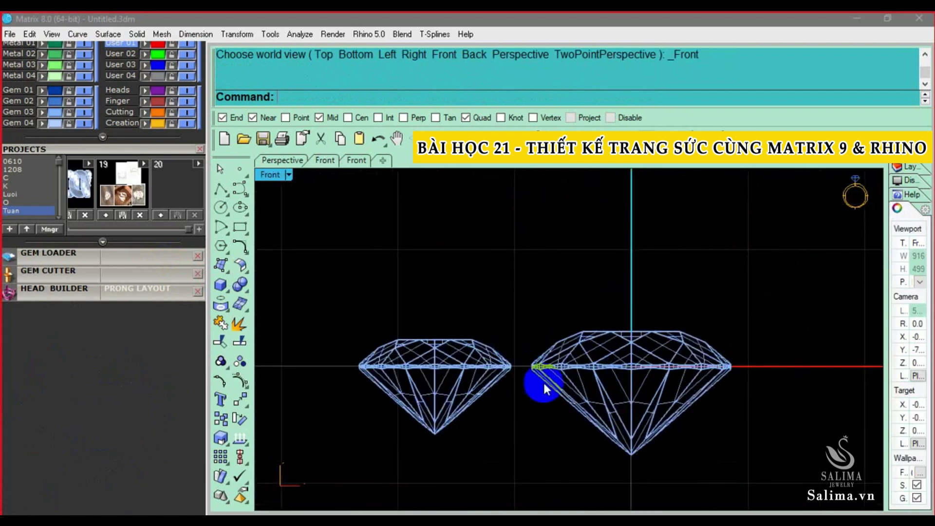
scroll(526, 373, up, 2)
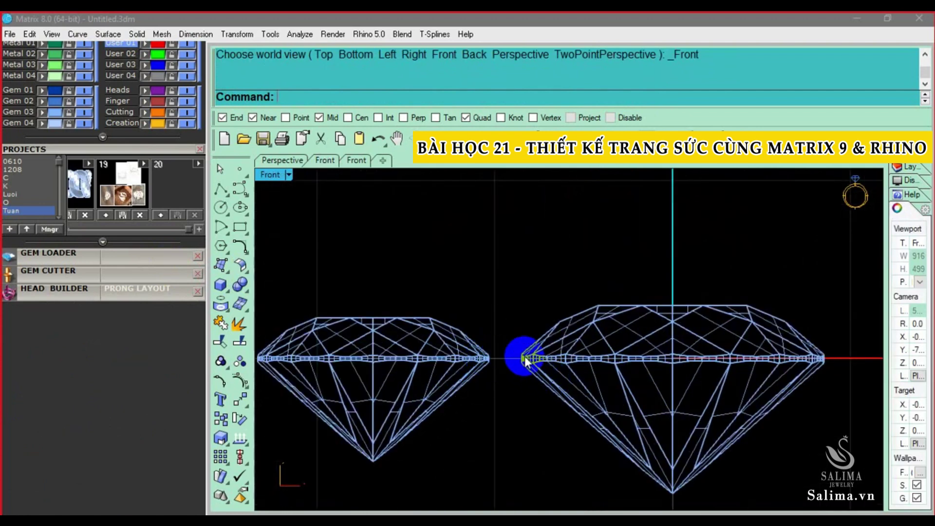
scroll(525, 360, down, 3)
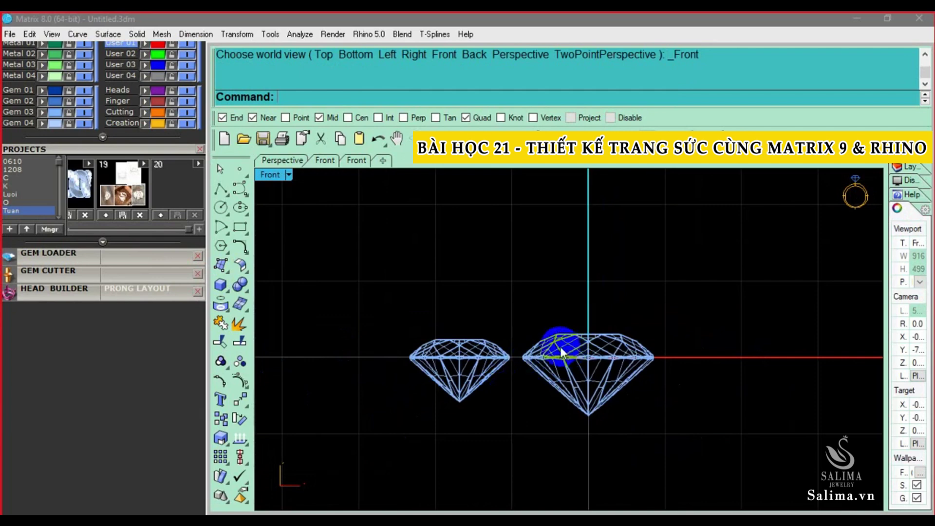
text(top)
key(Return)
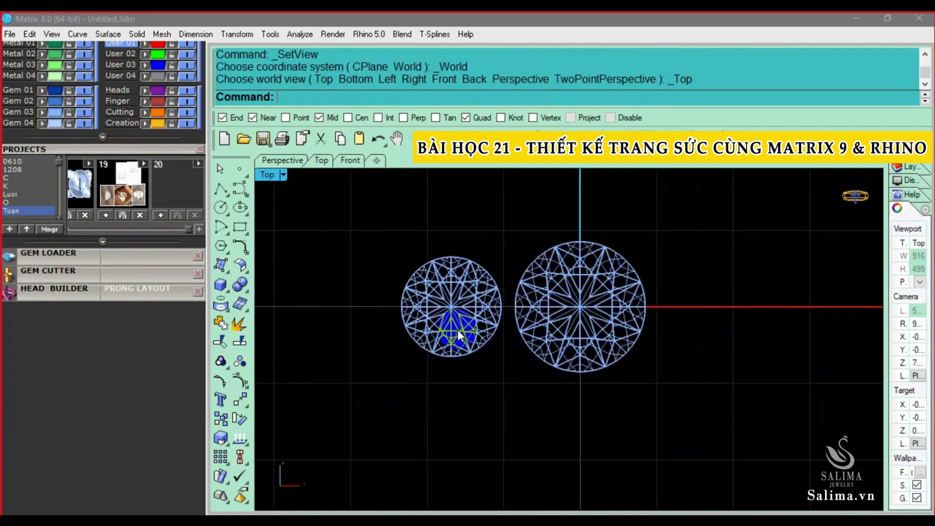
- Mirror the small left diamond across a vertical plane through 0 to the right side
click(457, 330)
text(m)
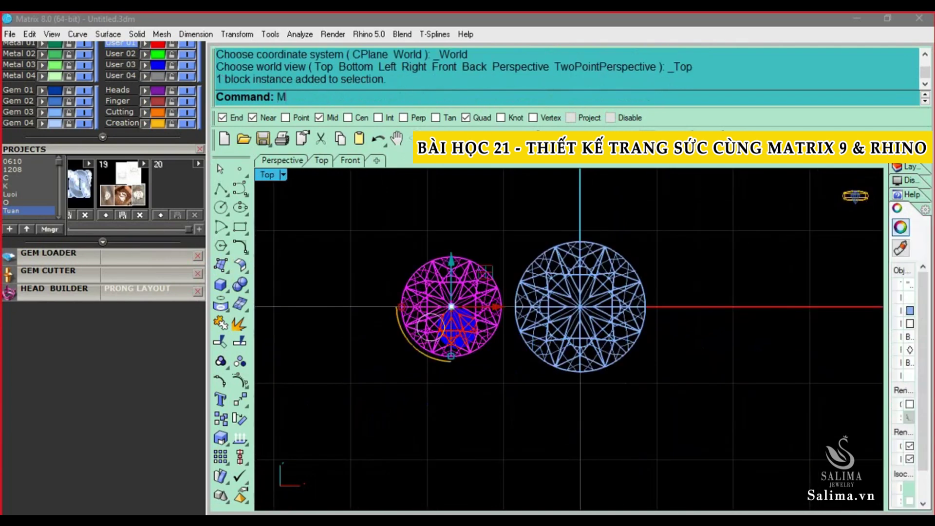
text(i)
key(Return)
text(0)
key(Return)
click(531, 254)
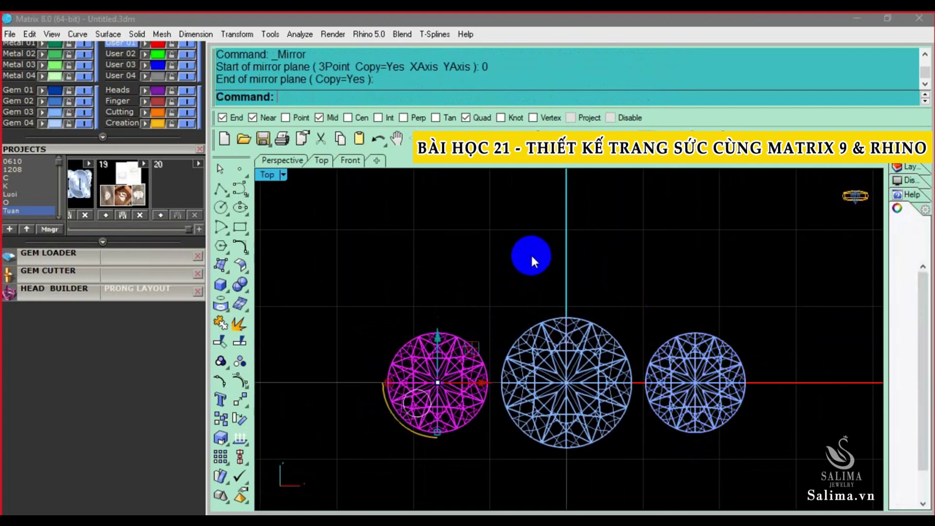
scroll(531, 254, down, 2)
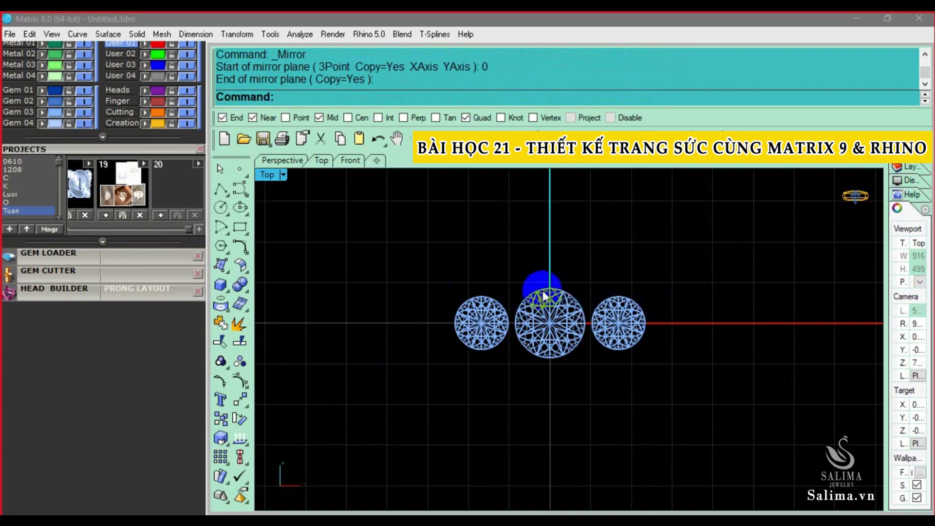
scroll(537, 308, up, 2)
scroll(516, 319, up, 1)
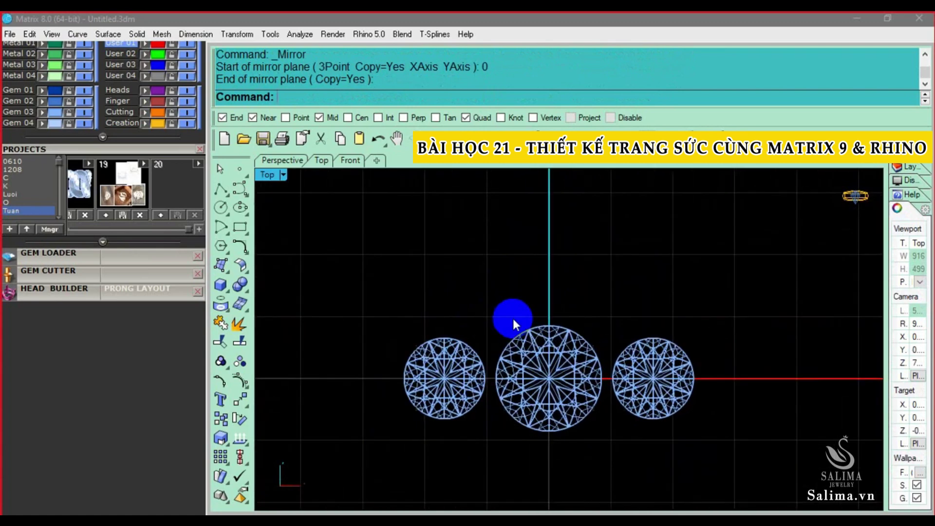
scroll(513, 320, down, 2)
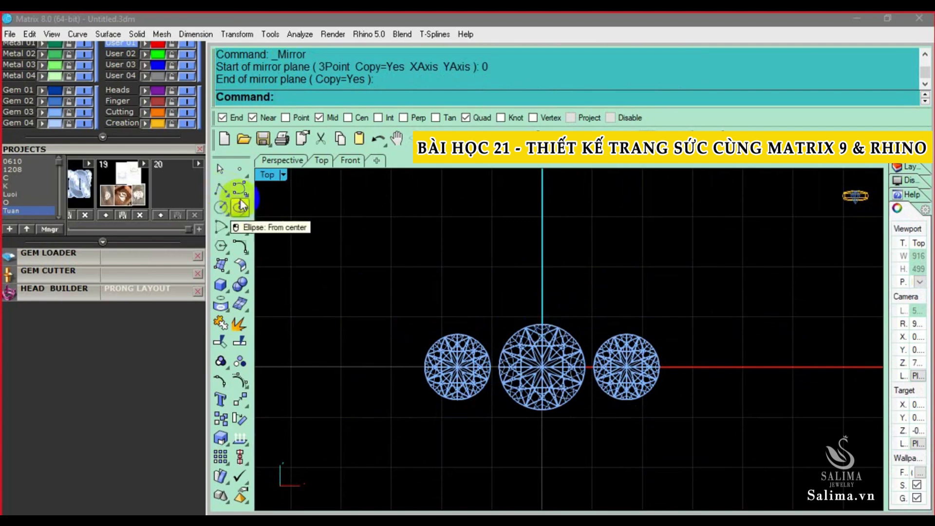
- Draw a BothSides line centred at 0, ending left of the diamonds
text(Lin)
key(Return)
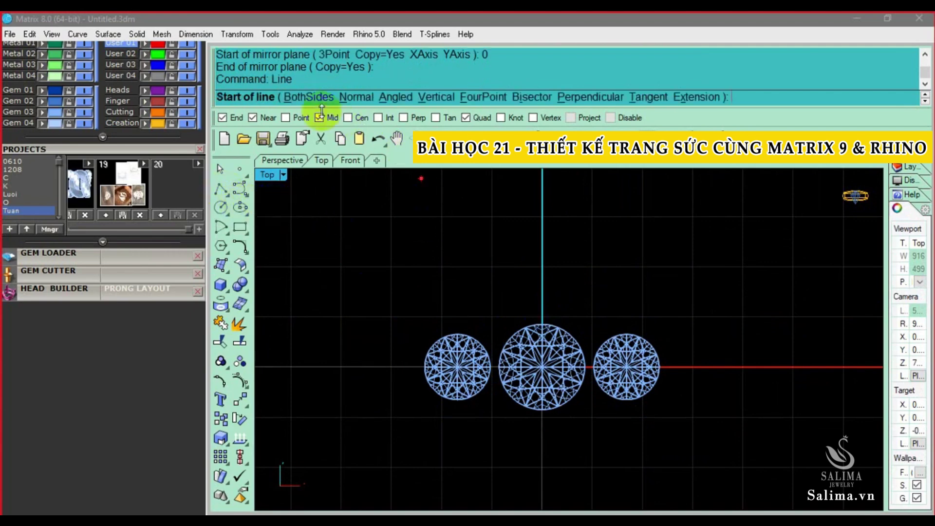
click(312, 96)
text(0)
key(Return)
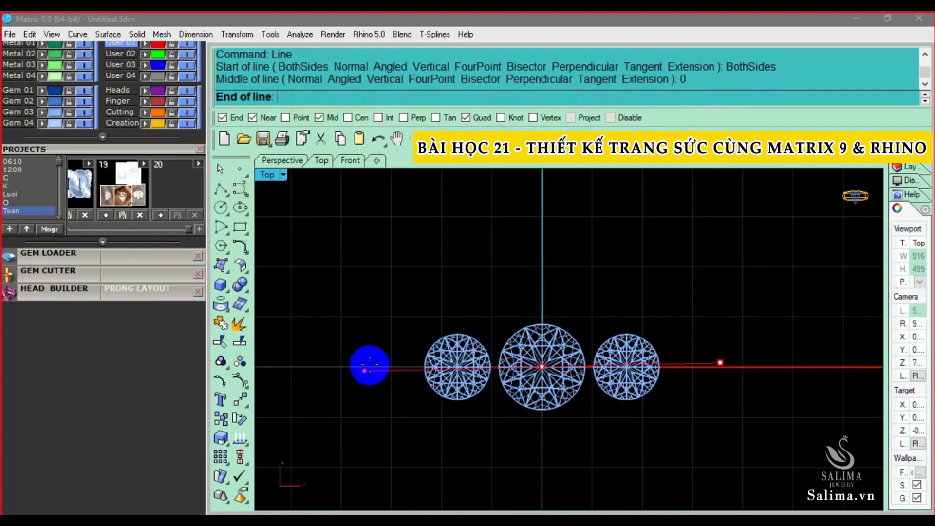
scroll(385, 367, up, 2)
scroll(404, 366, up, 2)
click(402, 368)
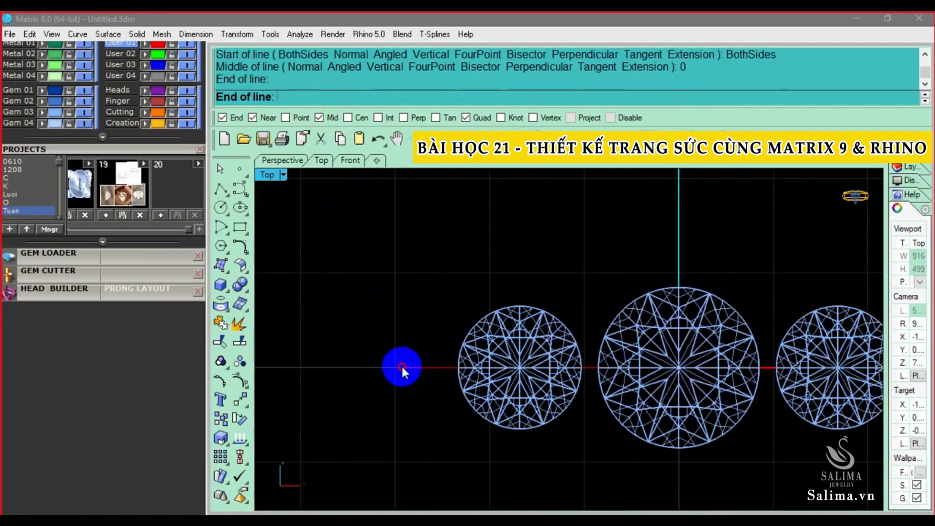
scroll(392, 363, down, 3)
- Rebuild the line to 4 points, degree 3, and select its two middle control points
drag(380, 349, 706, 371)
scroll(429, 370, up, 2)
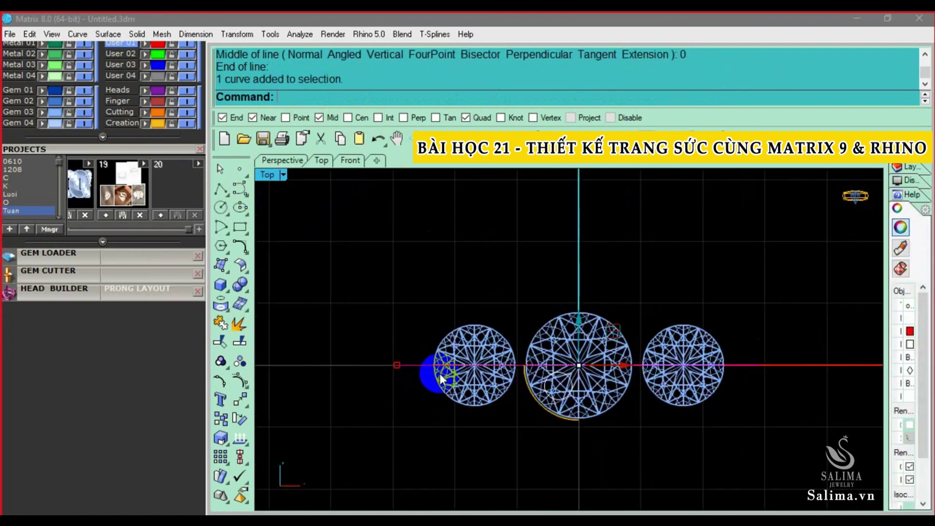
click(240, 253)
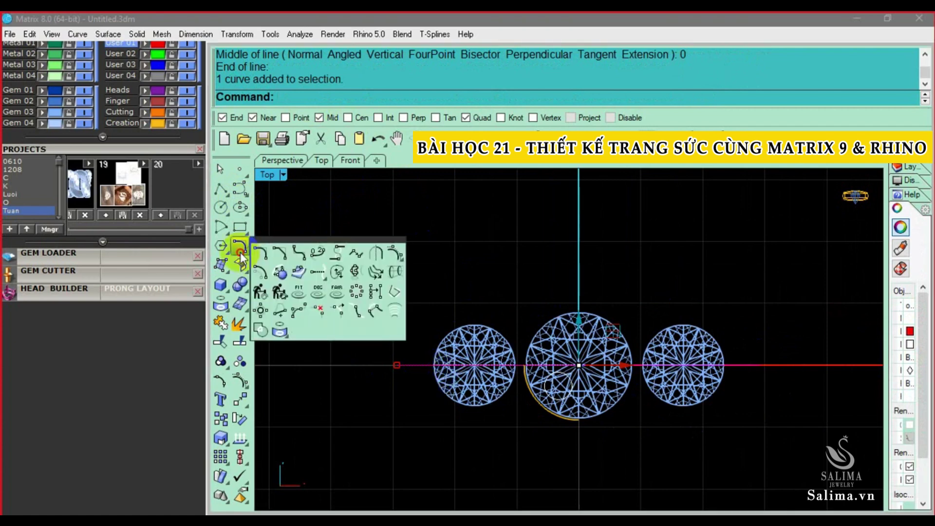
click(279, 291)
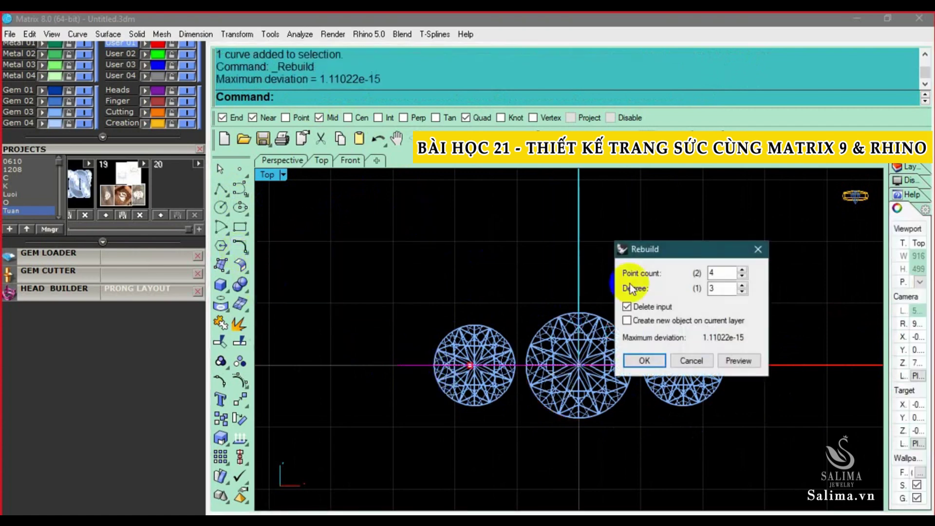
key(Return)
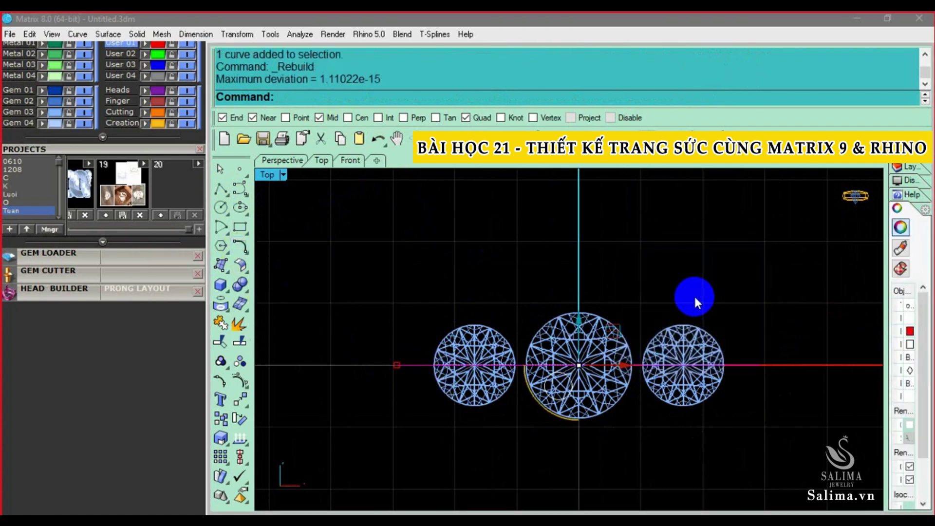
key(F10)
drag(490, 284, 663, 376)
- Raise and spread the middle control points to arch the outline curve
drag(577, 330, 575, 263)
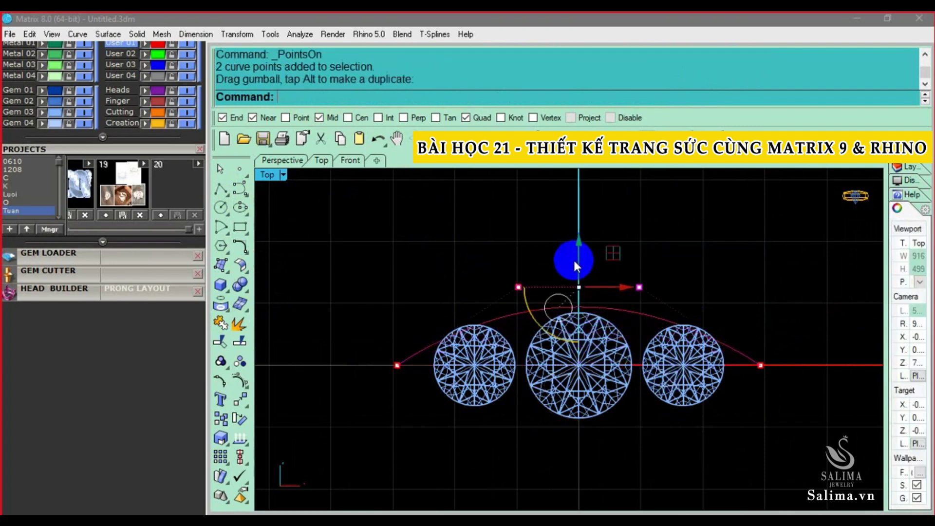
drag(519, 291, 481, 279)
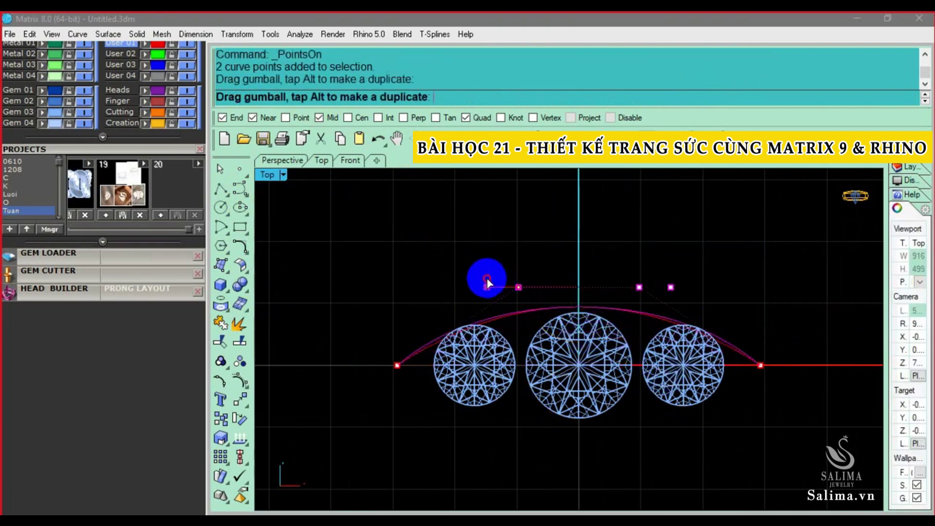
key(Escape)
- Mirror the arched curve about the origin to form the lower arch
click(517, 312)
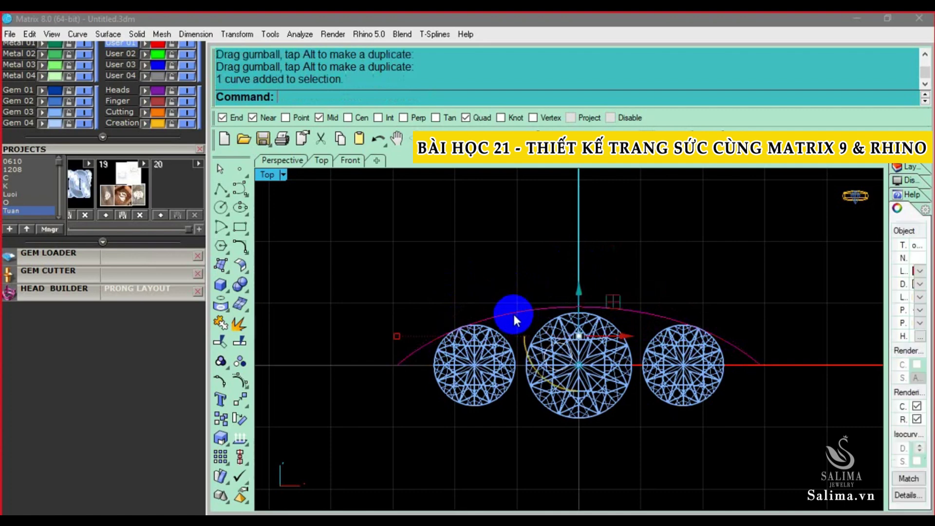
text(MI)
key(Return)
text(0)
key(Return)
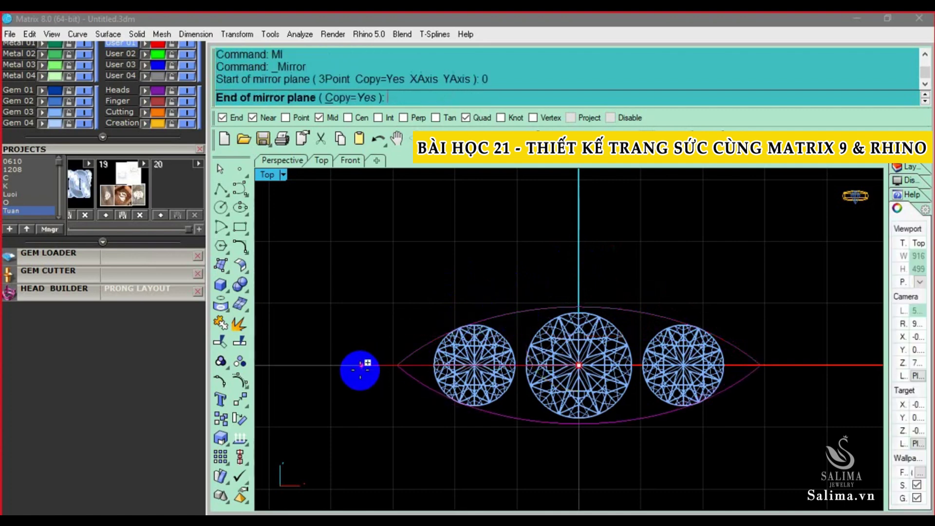
click(360, 368)
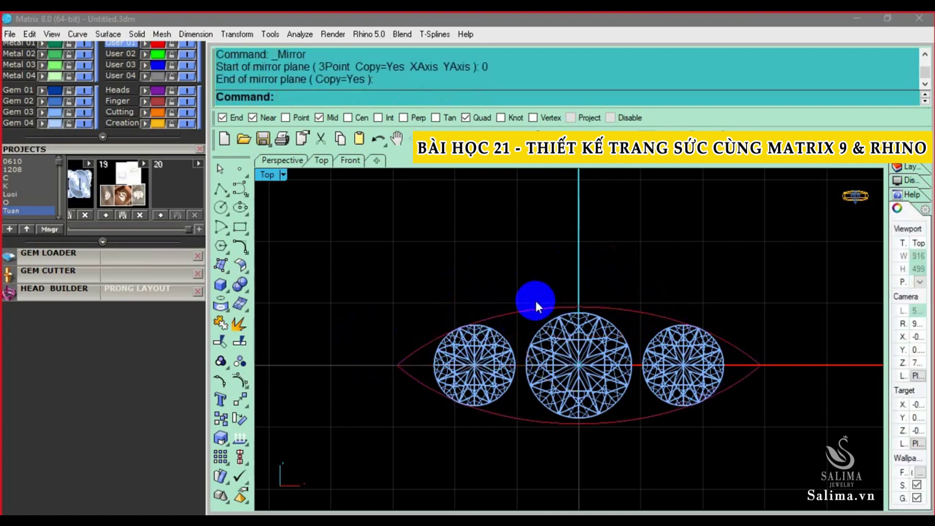
- Select both marquise arcs and shift them down slightly
scroll(510, 297, up, 2)
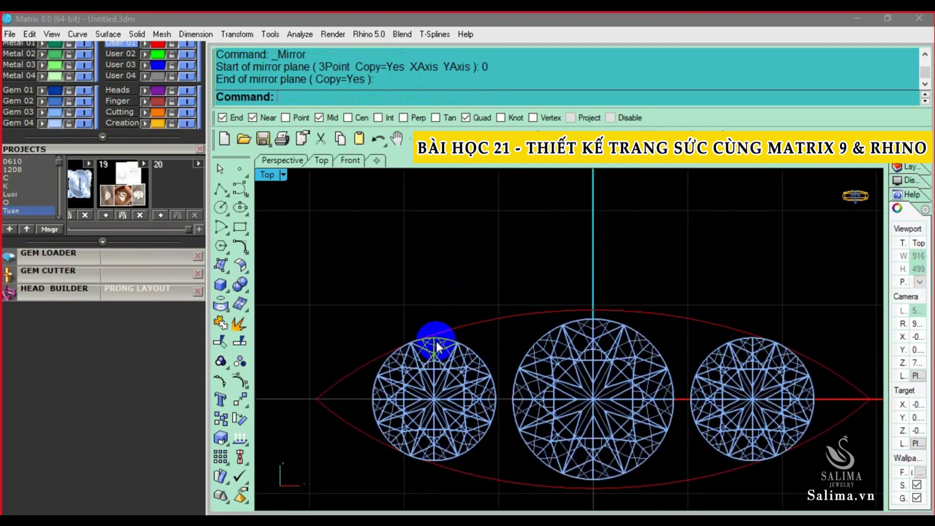
scroll(407, 346, down, 1)
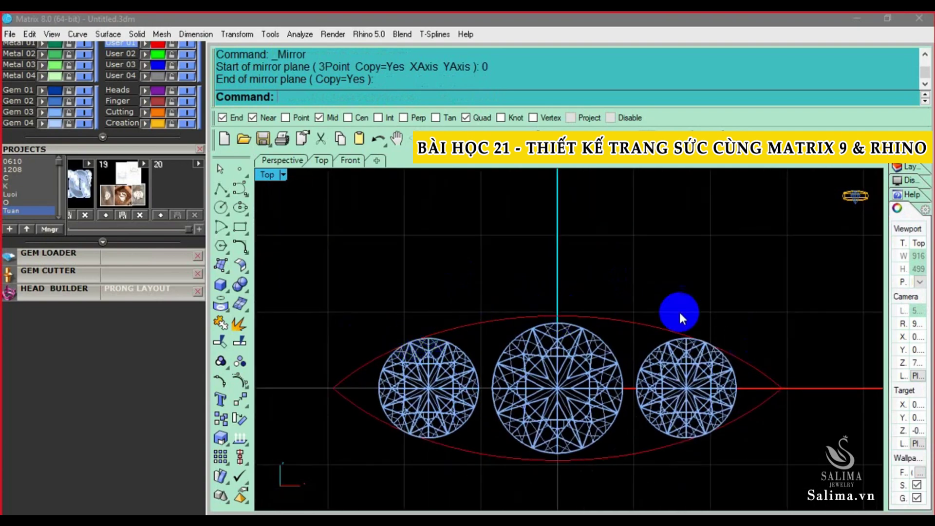
scroll(691, 348, down, 1)
click(749, 361)
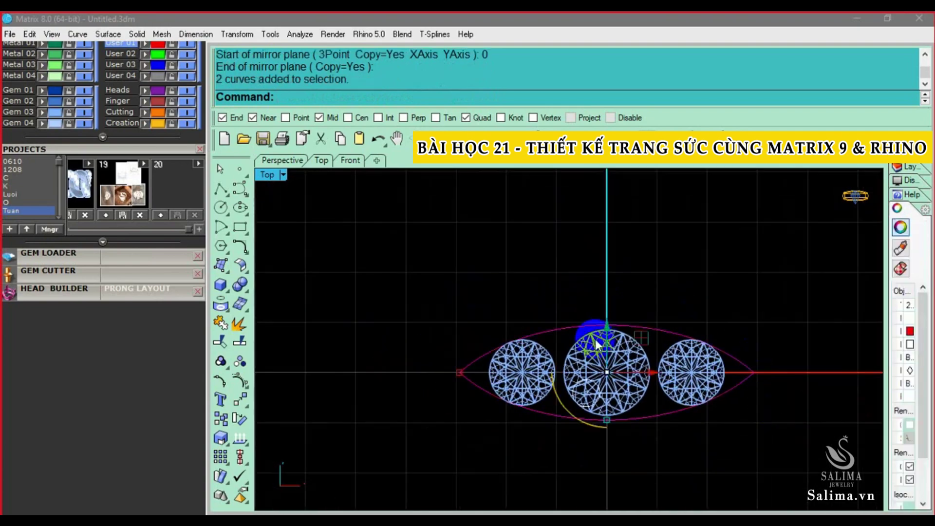
right_drag(596, 344, 533, 329)
scroll(491, 338, up, 1)
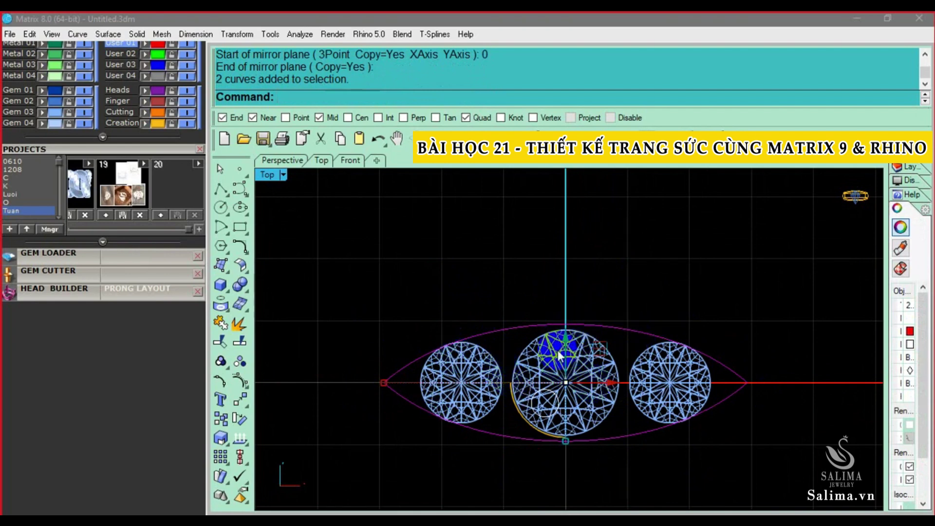
click(565, 442)
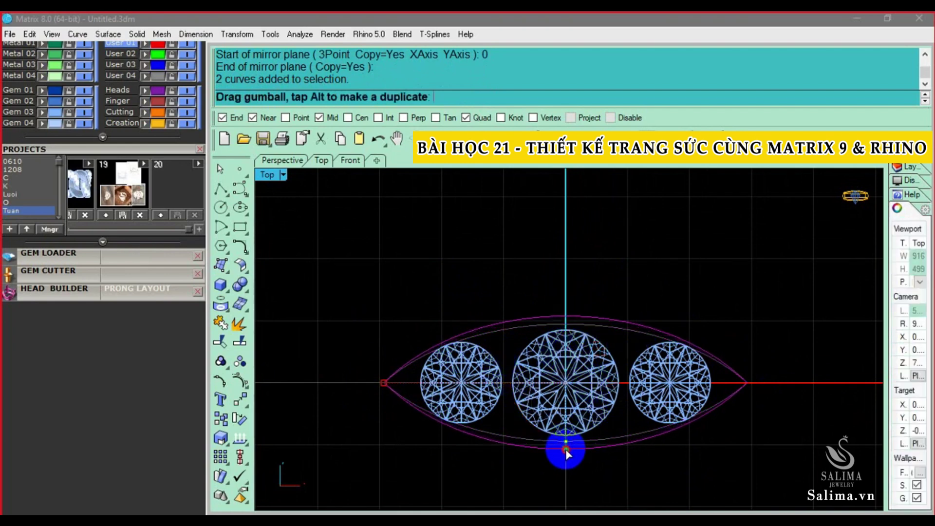
scroll(532, 279, down, 3)
scroll(463, 392, up, 2)
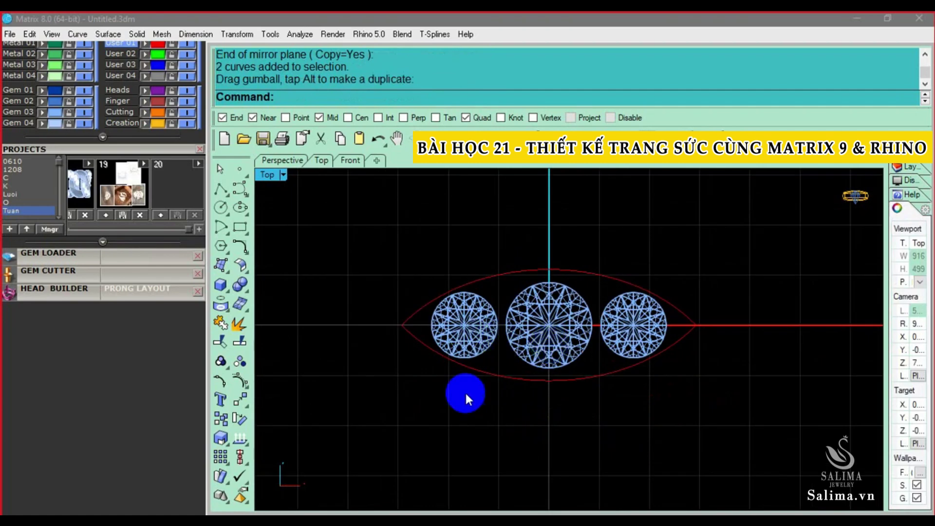
click(533, 367)
scroll(541, 375, up, 1)
drag(549, 388, 552, 393)
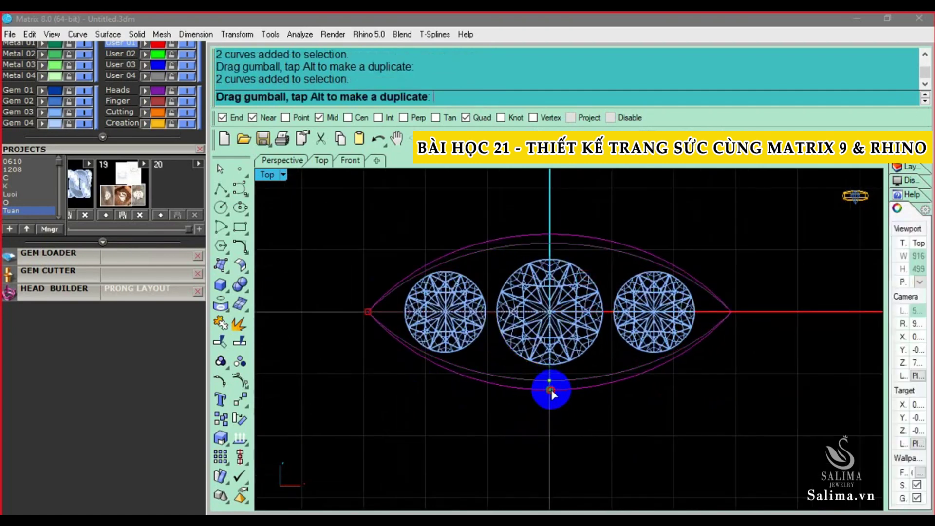
- Nudge the outline evenly around the stones, then select only the upper arc
scroll(484, 360, down, 3)
scroll(426, 369, up, 2)
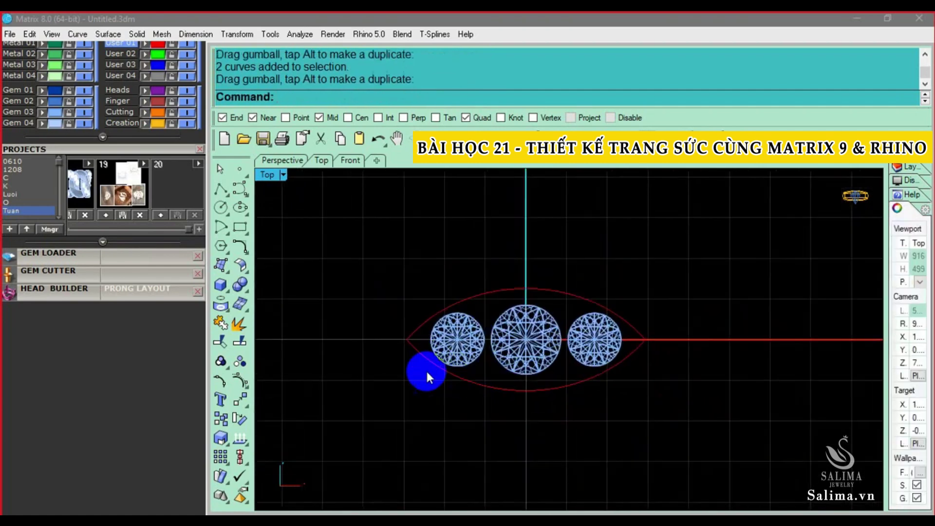
scroll(487, 350, up, 2)
scroll(535, 397, up, 1)
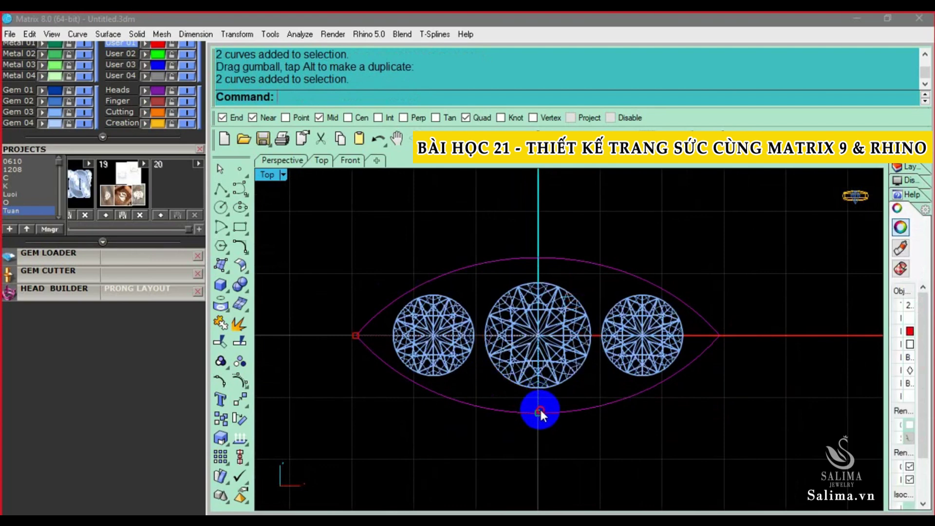
drag(540, 409, 544, 417)
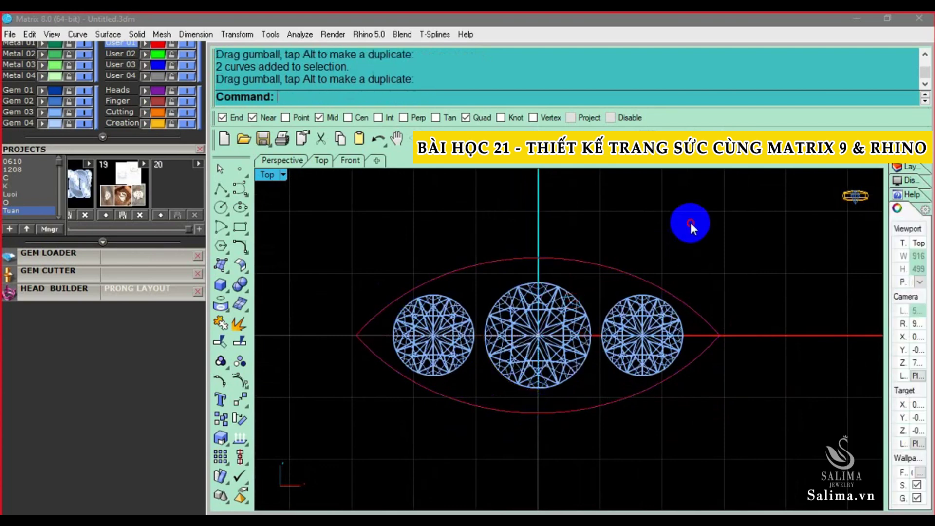
scroll(688, 221, down, 3)
right_drag(664, 244, 544, 308)
scroll(635, 256, up, 2)
scroll(547, 313, up, 2)
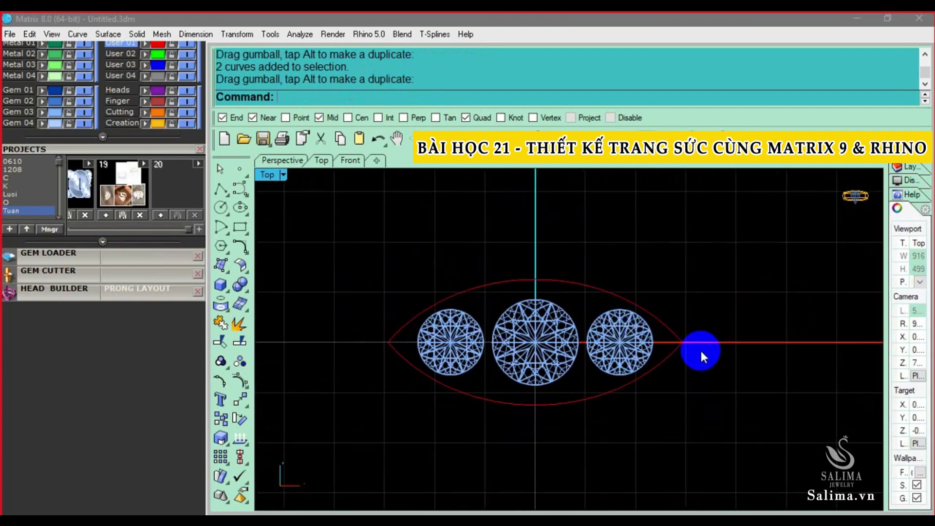
drag(701, 351, 667, 291)
scroll(460, 296, up, 2)
click(479, 288)
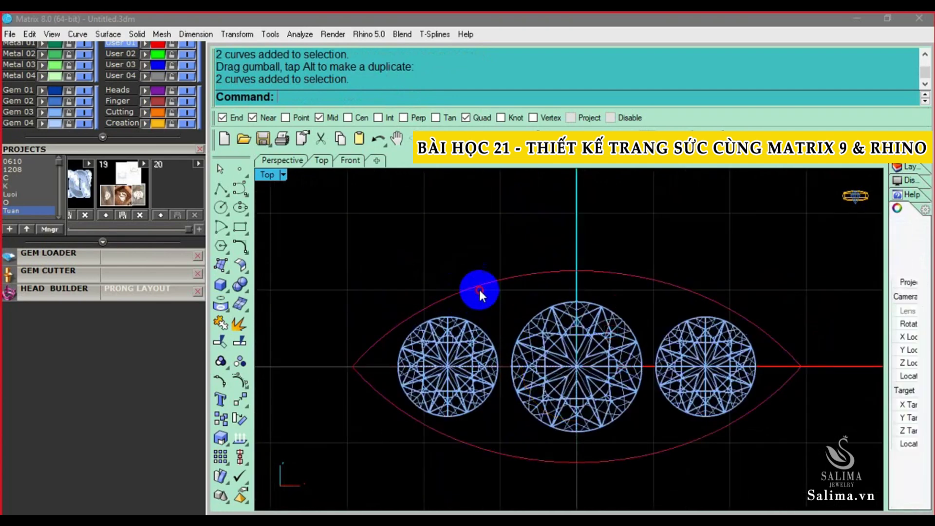
text(OC)
- Offset the upper arc 0.2 to the outer side
key(Escape)
click(241, 239)
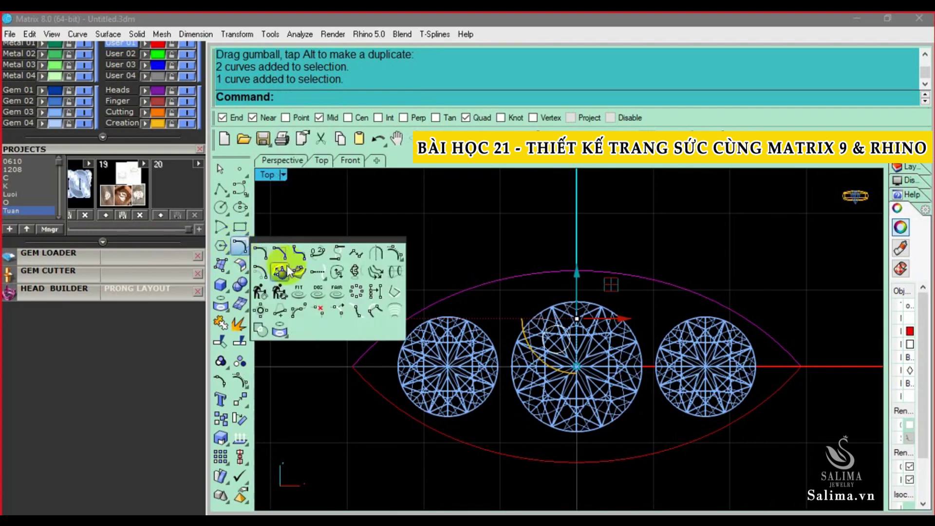
click(275, 263)
text(.2)
key(Return)
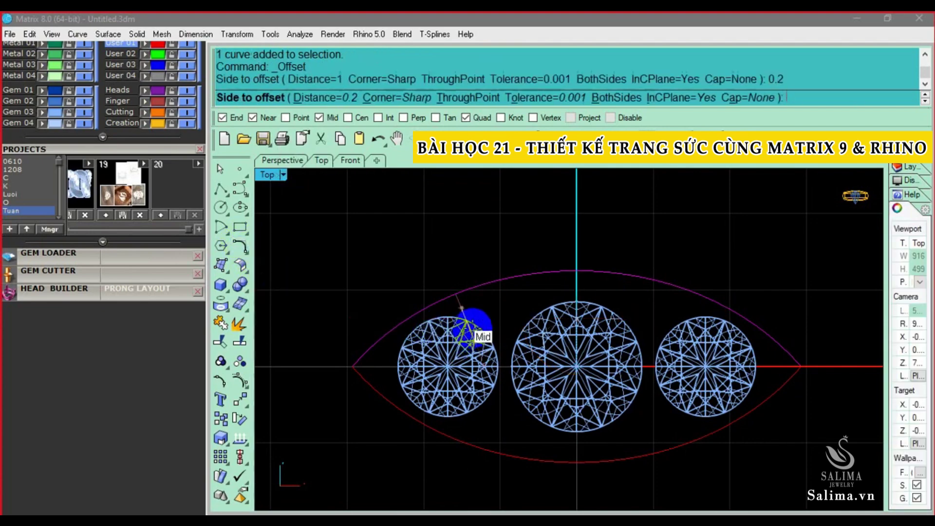
click(469, 325)
- Mirror the offset arc about the X axis (0,0 to 2,0) to the lower side
scroll(463, 311, up, 2)
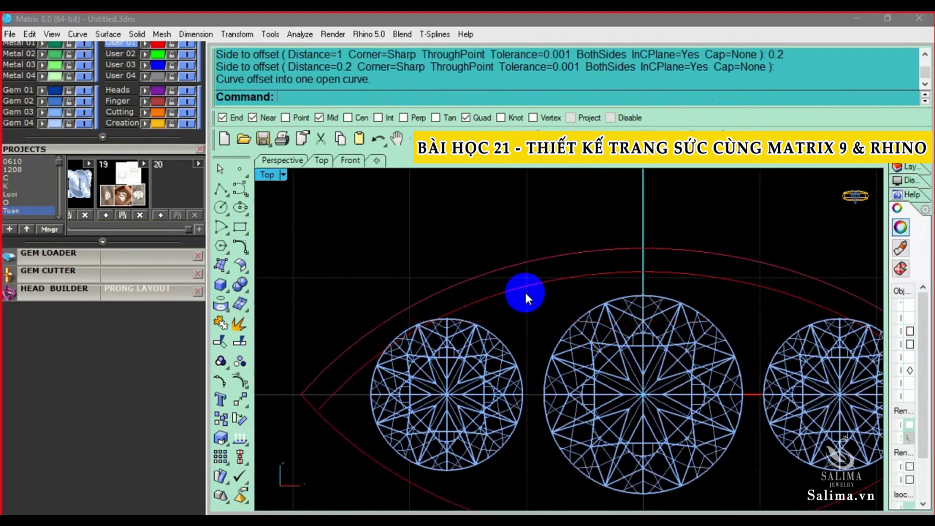
click(524, 290)
text(x2)
key(Return)
text(2,0)
key(Return)
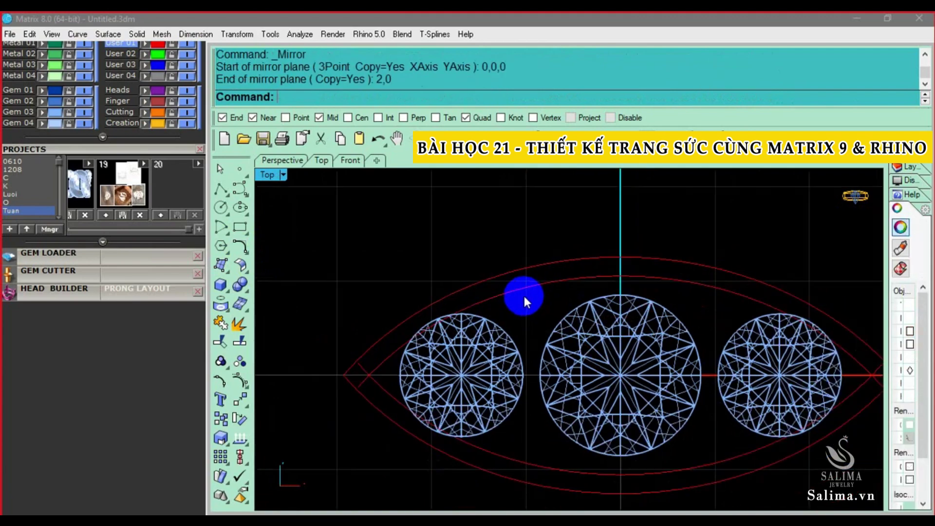
- Show the reference ring, inspect its bezel in perspective, then undo to hide it
scroll(525, 314, down, 1)
text(s)
key(Return)
scroll(536, 323, down, 3)
text(perspective)
key(Return)
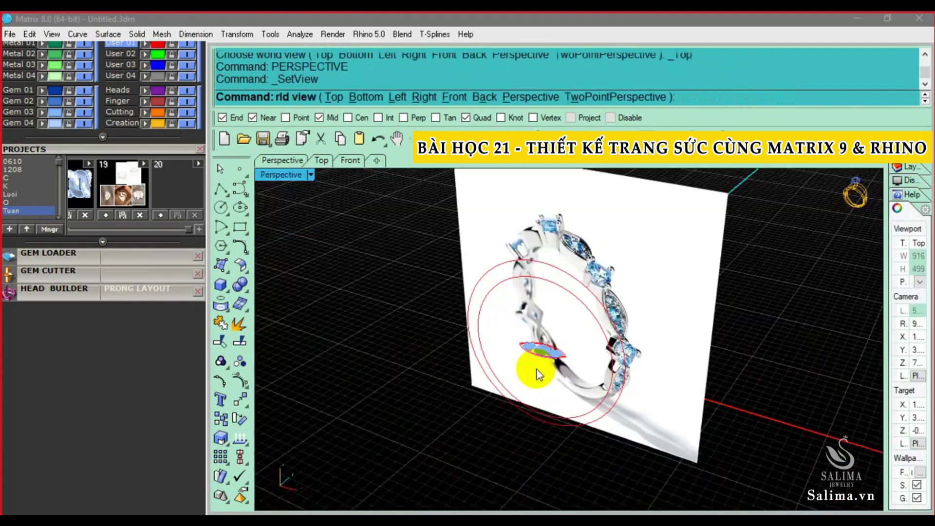
right_drag(539, 372, 623, 226)
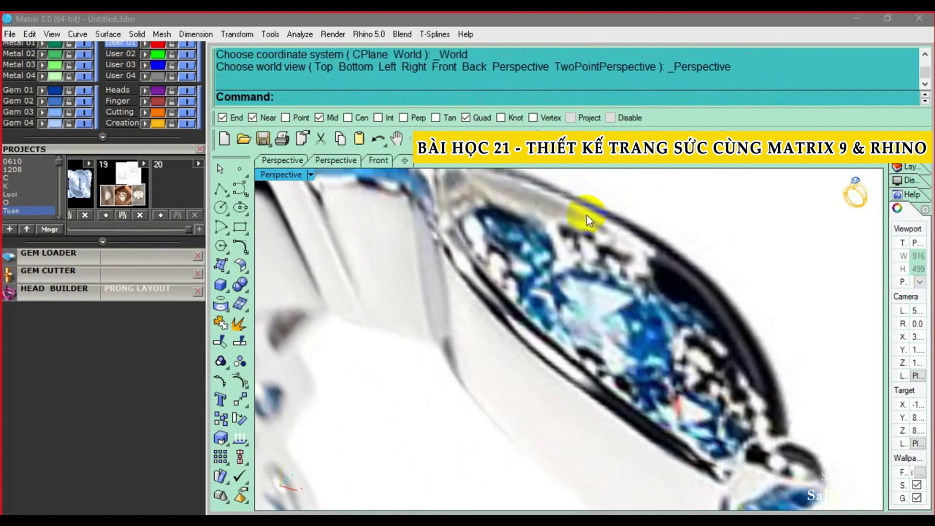
scroll(675, 205, down, 5)
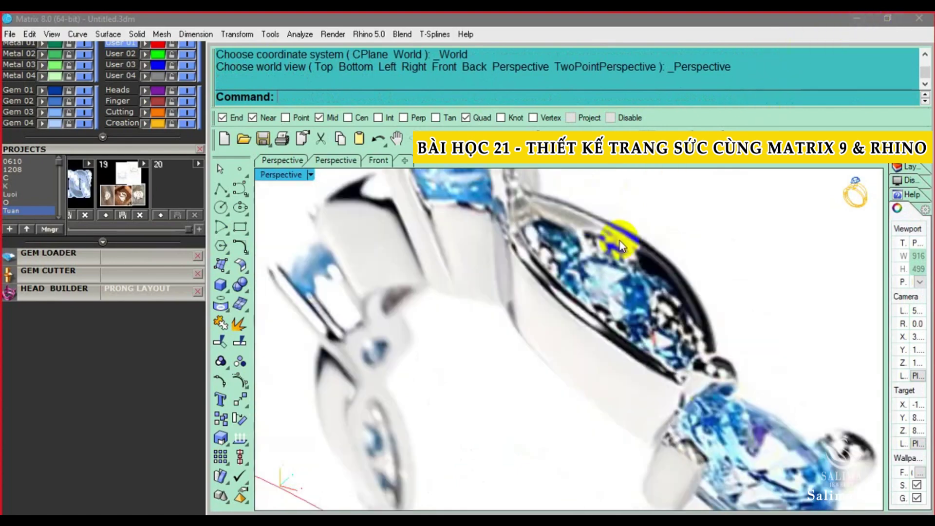
scroll(631, 250, down, 5)
key(ctrl+F1)
key(ctrl+z)
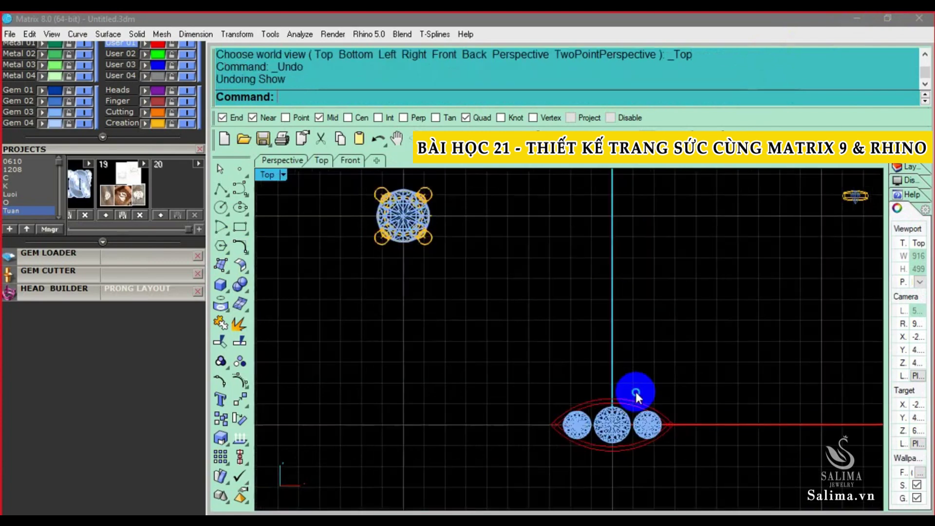
scroll(632, 390, up, 4)
scroll(589, 308, up, 5)
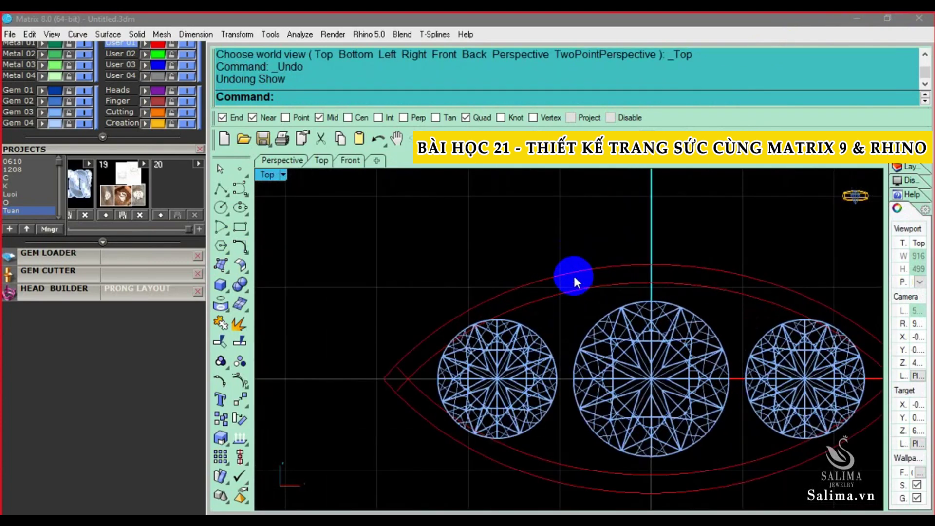
- Switch to the Perspective view and select the four outline arcs
scroll(535, 302, up, 2)
scroll(487, 324, up, 2)
click(504, 317)
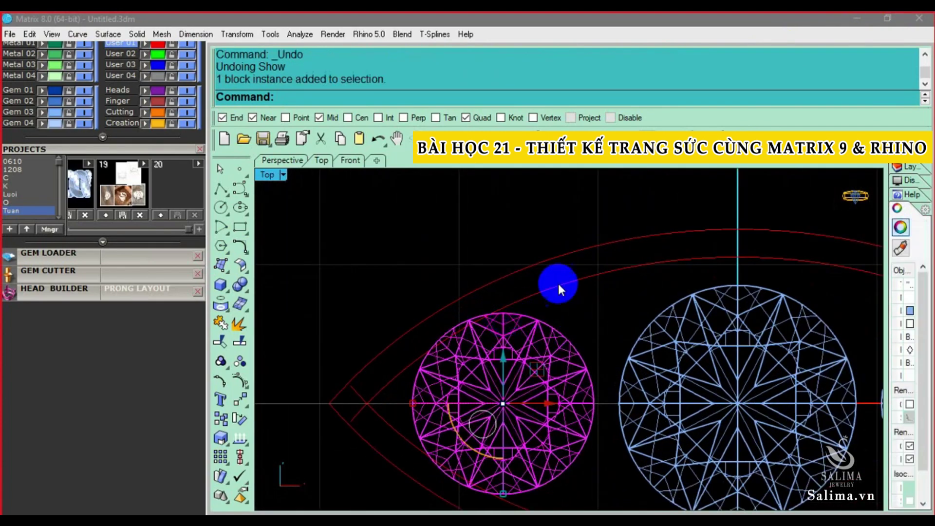
scroll(582, 321, down, 3)
key(ctrl+F4)
scroll(560, 331, up, 3)
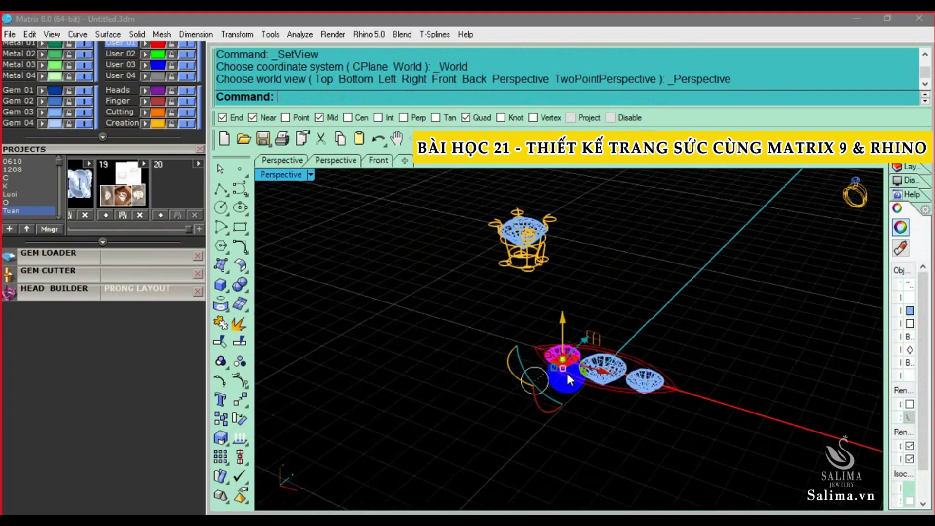
scroll(562, 369, up, 1)
scroll(555, 366, up, 2)
scroll(540, 366, up, 2)
scroll(541, 372, up, 2)
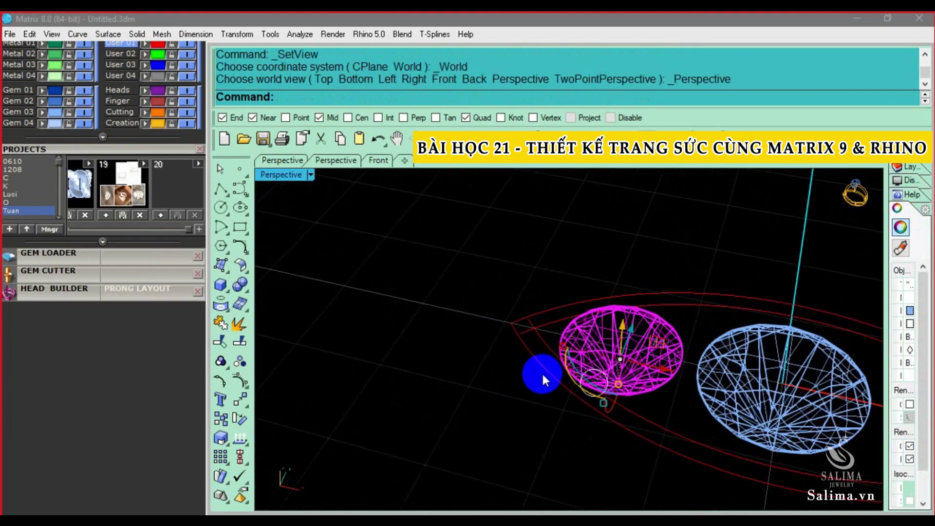
click(522, 328)
scroll(522, 328, down, 1)
- Trim the three overshooting curve ends off the outlines
text(tr)
key(Return)
click(539, 313)
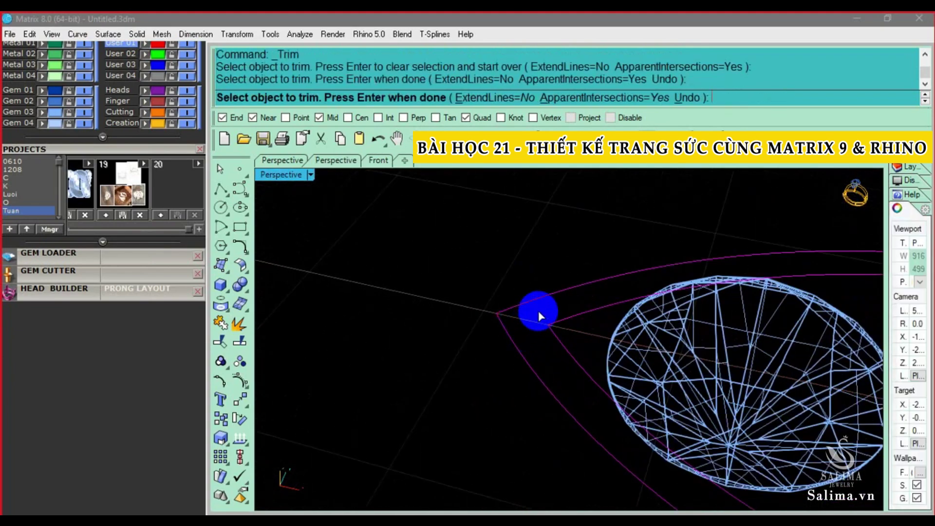
scroll(595, 350, down, 3)
scroll(595, 349, up, 2)
click(778, 389)
click(790, 403)
scroll(779, 390, down, 2)
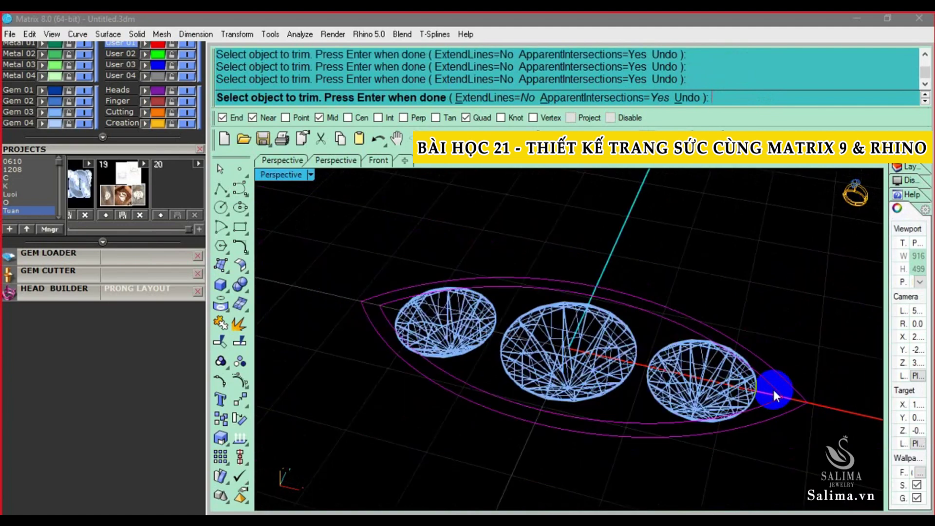
key(Return)
- Fill the outlines with planar surfaces, shade the view, and delete the extra surface and curves
text(pls)
key(Return)
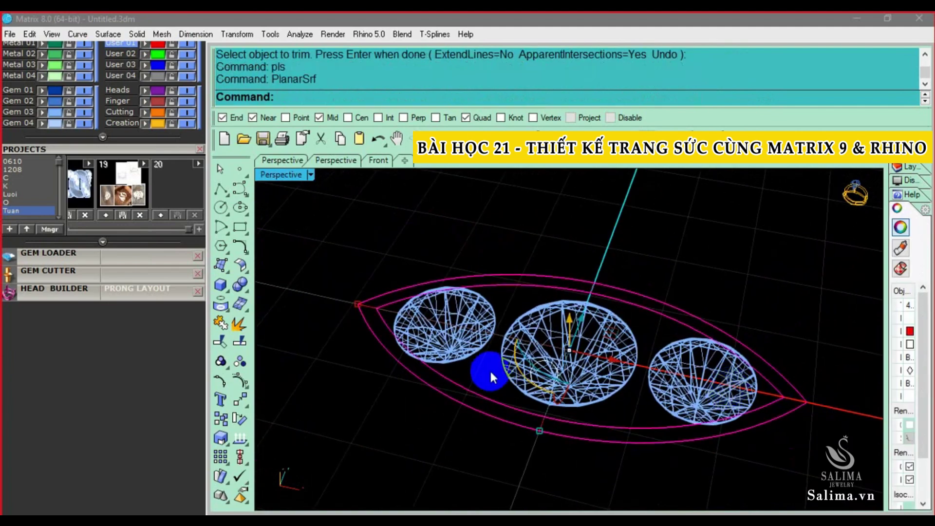
right_drag(490, 369, 504, 364)
text(sv)
key(Return)
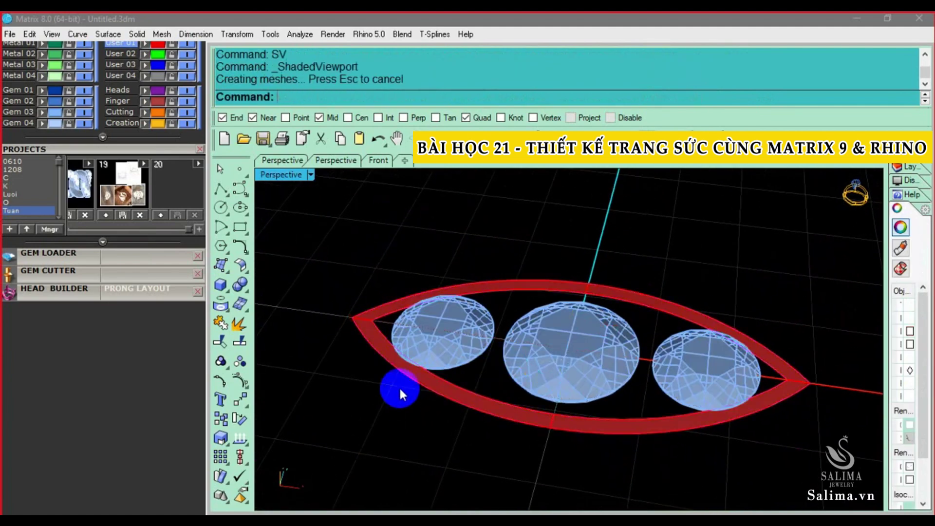
scroll(392, 375, up, 3)
drag(385, 371, 358, 289)
ctrl+click(358, 293)
key(Delete)
scroll(357, 293, down, 2)
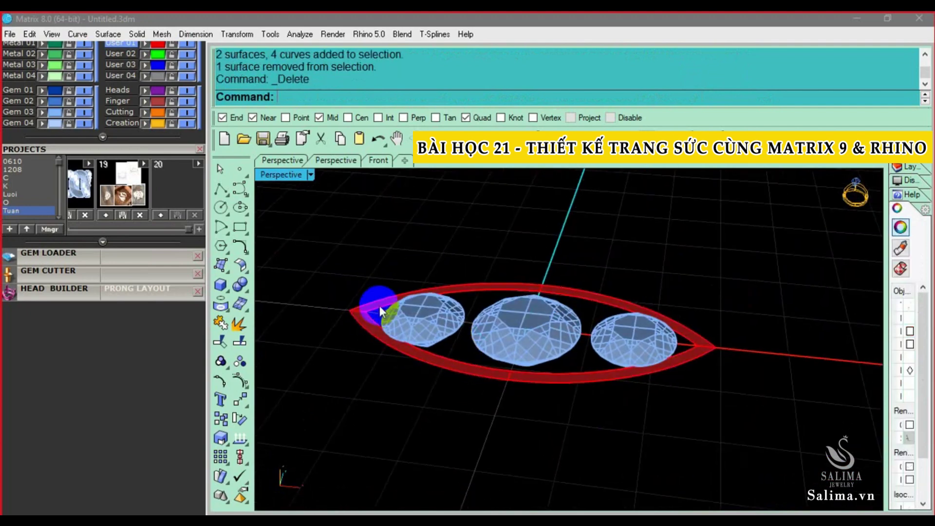
scroll(379, 305, up, 2)
- Extrude the band surface one-sided (BothSides=No) up to the centre diamond's midpoint
click(374, 332)
scroll(373, 327, down, 3)
text(ex)
key(Return)
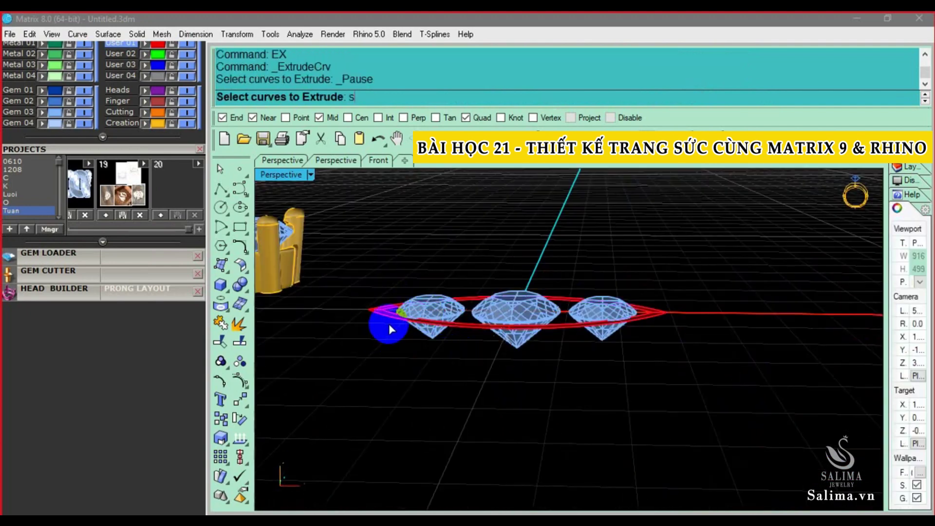
key(Escape)
text(exs)
key(Return)
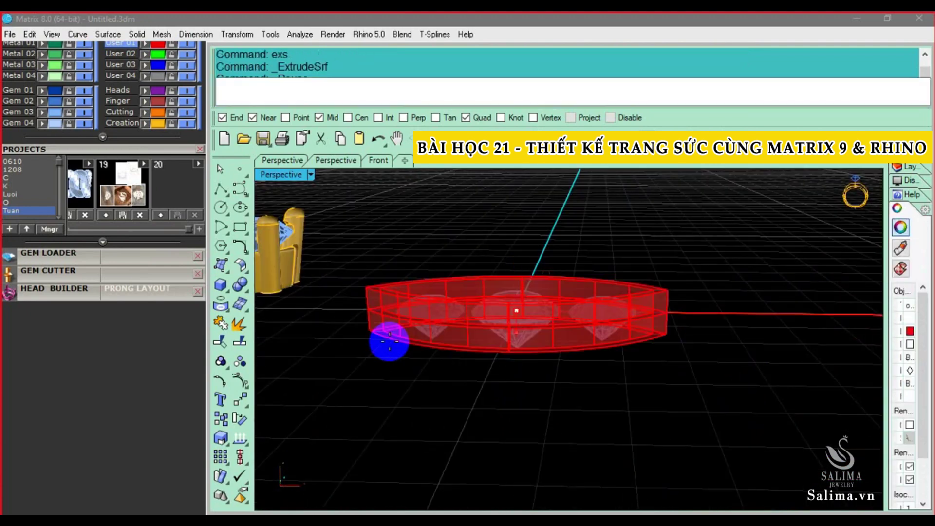
right_drag(397, 348, 397, 318)
text(b)
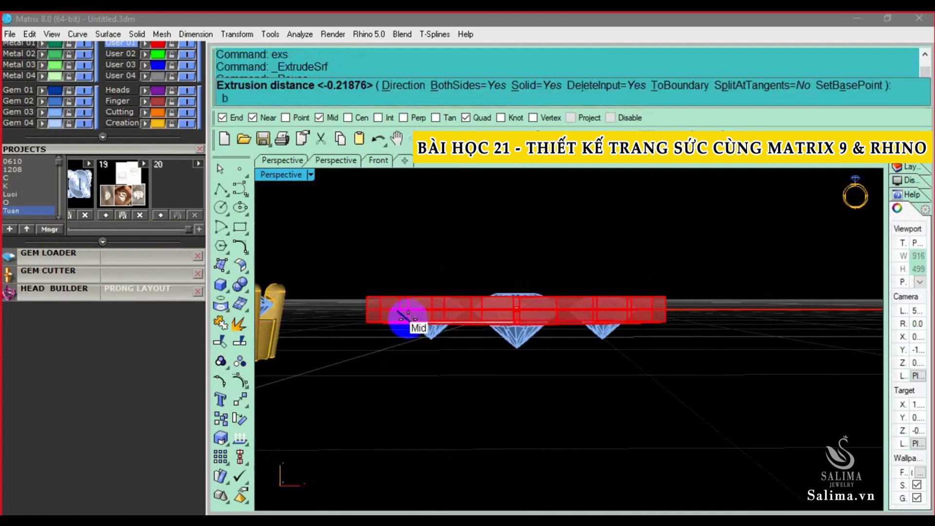
key(Return)
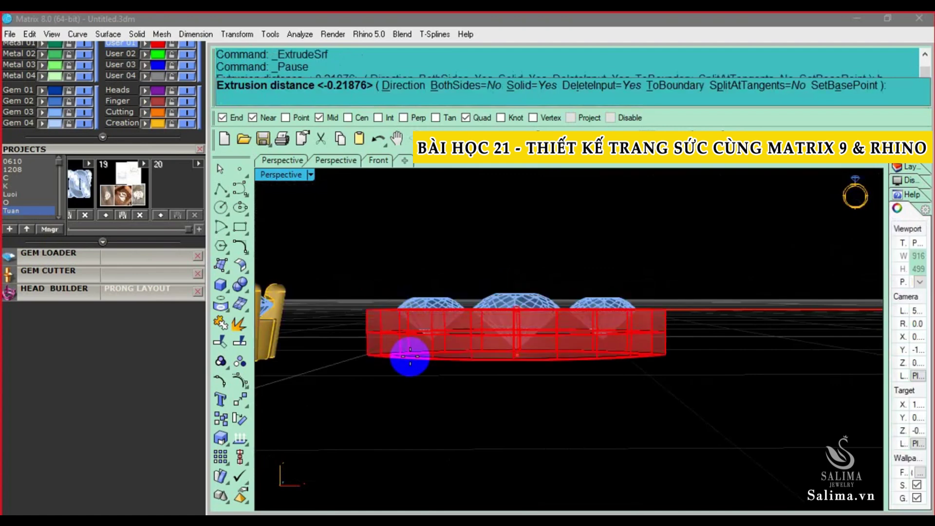
click(511, 351)
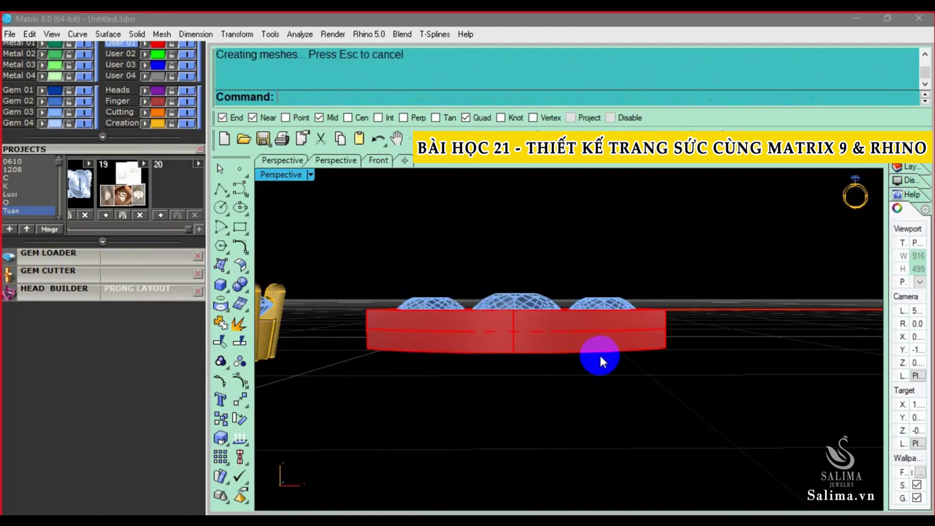
right_drag(601, 357, 574, 435)
drag(381, 253, 675, 393)
- Select the three diamonds and move them into place within the bezel
scroll(575, 376, up, 3)
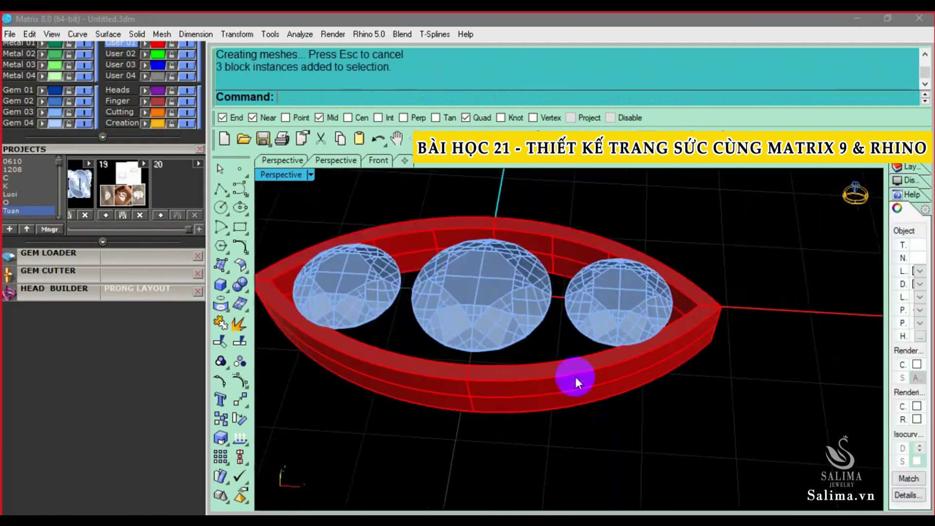
click(341, 273)
shift+click(440, 279)
shift+click(619, 302)
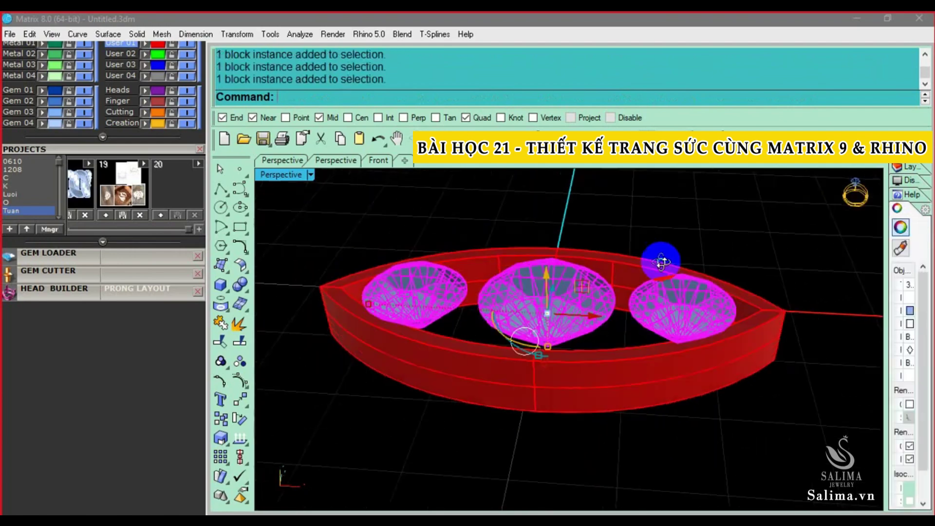
right_drag(619, 302, 543, 268)
drag(543, 268, 549, 291)
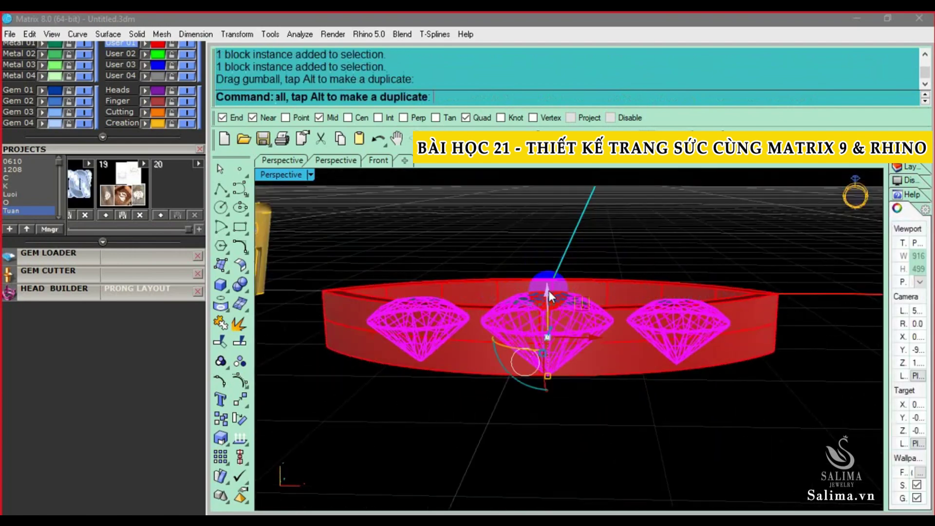
key(Escape)
- Orbit and zoom to inspect the diamonds' fit from above and at a tilt
right_drag(548, 291, 417, 252)
scroll(417, 253, up, 5)
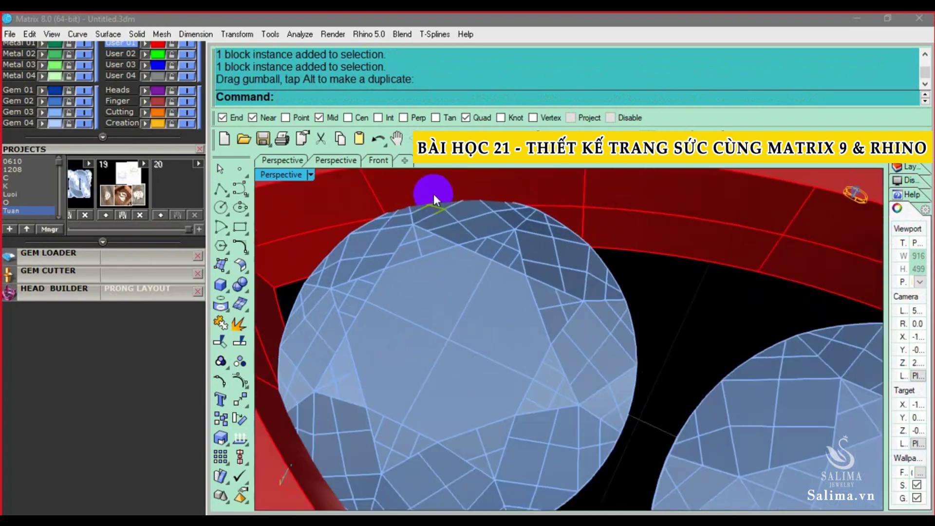
scroll(494, 217, down, 4)
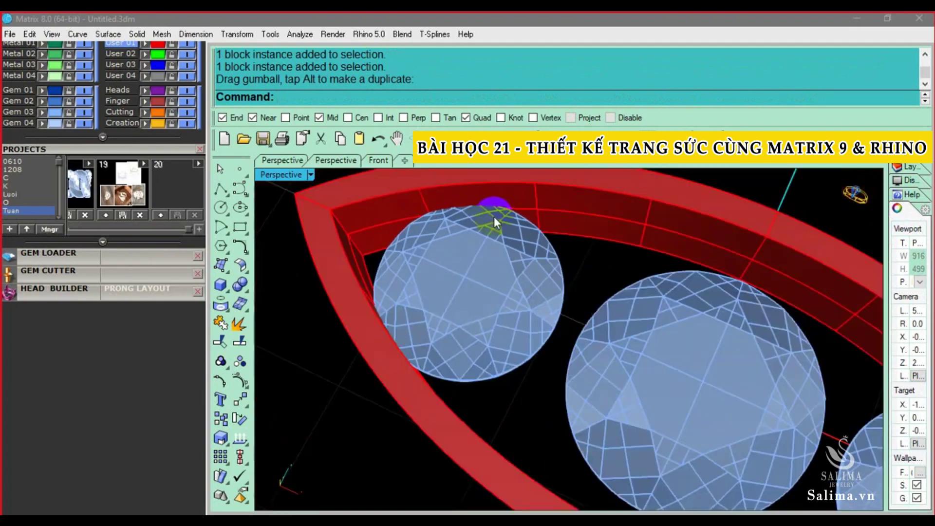
scroll(515, 240, down, 2)
scroll(469, 226, up, 2)
scroll(437, 221, down, 2)
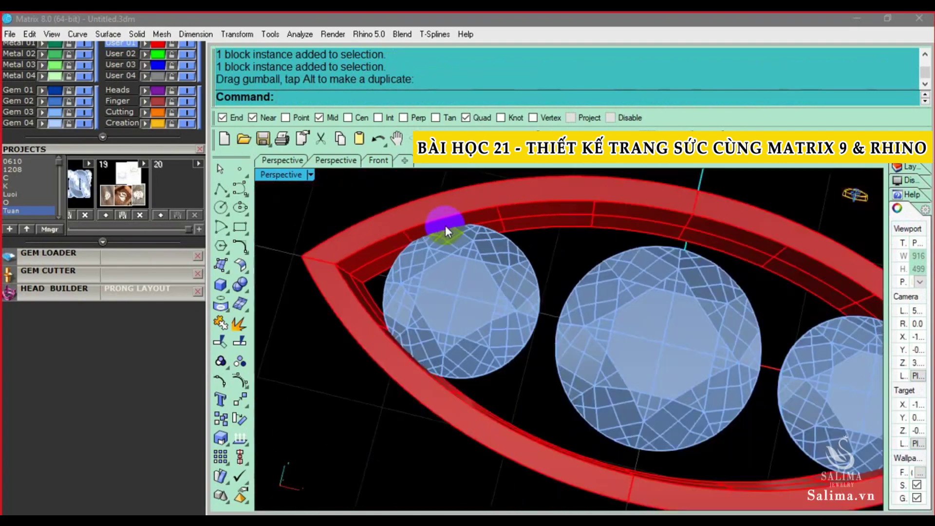
scroll(445, 226, down, 2)
scroll(486, 243, up, 5)
scroll(434, 230, down, 4)
scroll(484, 269, up, 5)
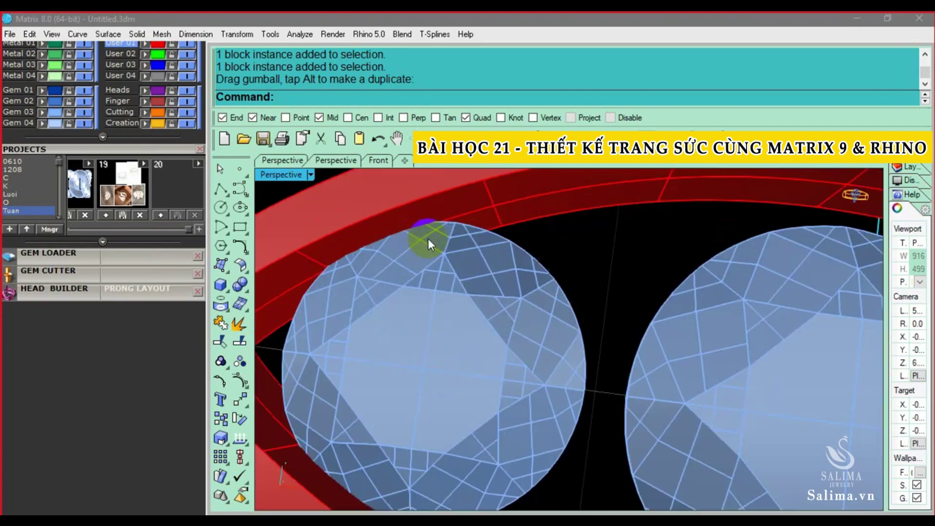
scroll(381, 260, down, 3)
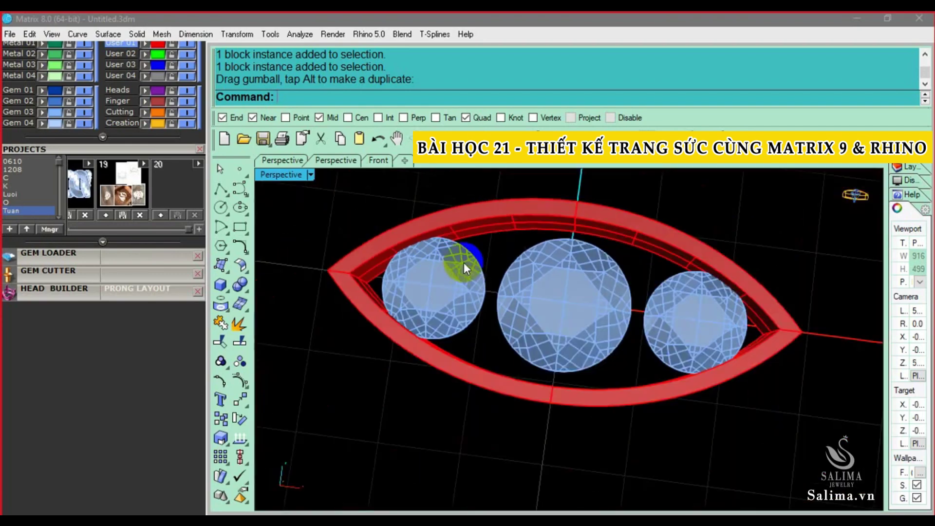
mouse_move(448, 261)
right_down()
mouse_move(487, 231)
mouse_move(585, 278)
mouse_move(756, 294)
right_up()
scroll(487, 231, up, 3)
scroll(492, 253, up, 1)
scroll(499, 253, down, 3)
scroll(618, 265, up, 2)
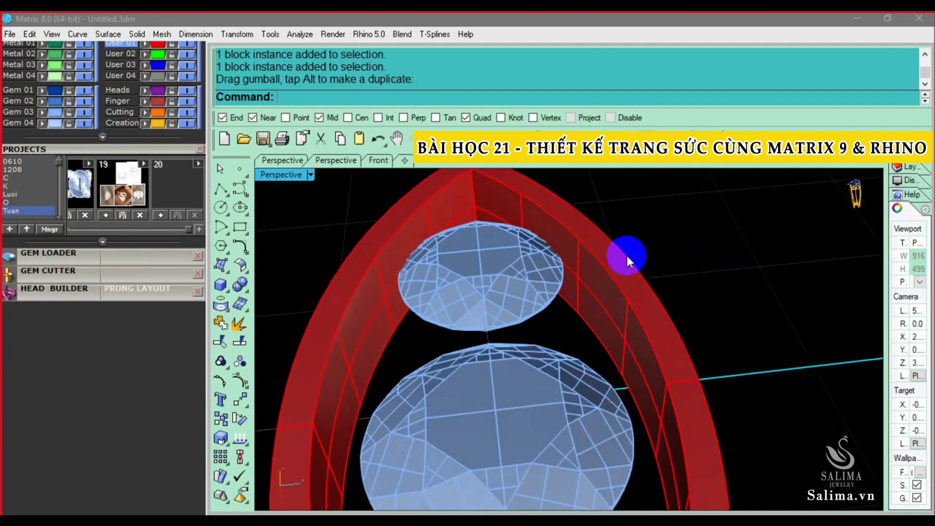
- Orbit over the curved band to view the whole ring, then return to the Top view
mouse_move(626, 256)
right_down()
mouse_move(709, 337)
mouse_move(639, 296)
mouse_move(483, 234)
right_up()
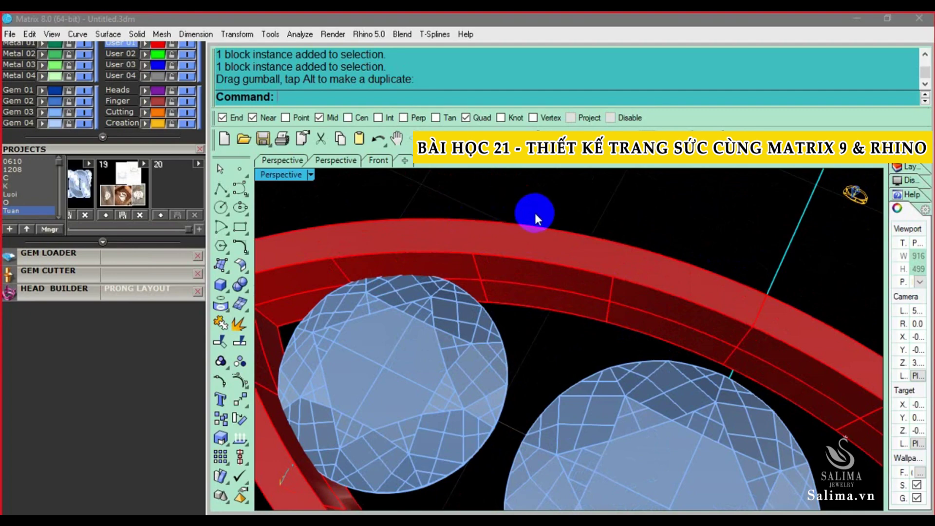
scroll(542, 200, down, 3)
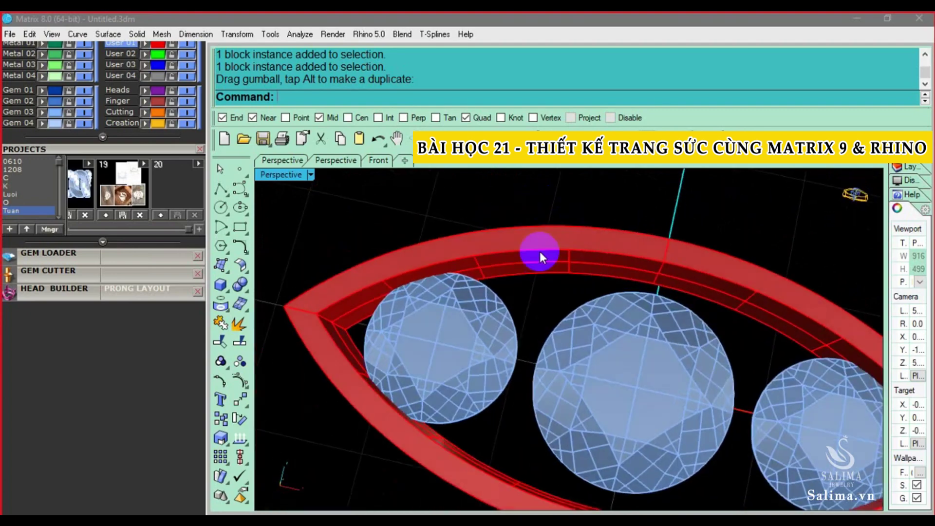
scroll(439, 271, up, 3)
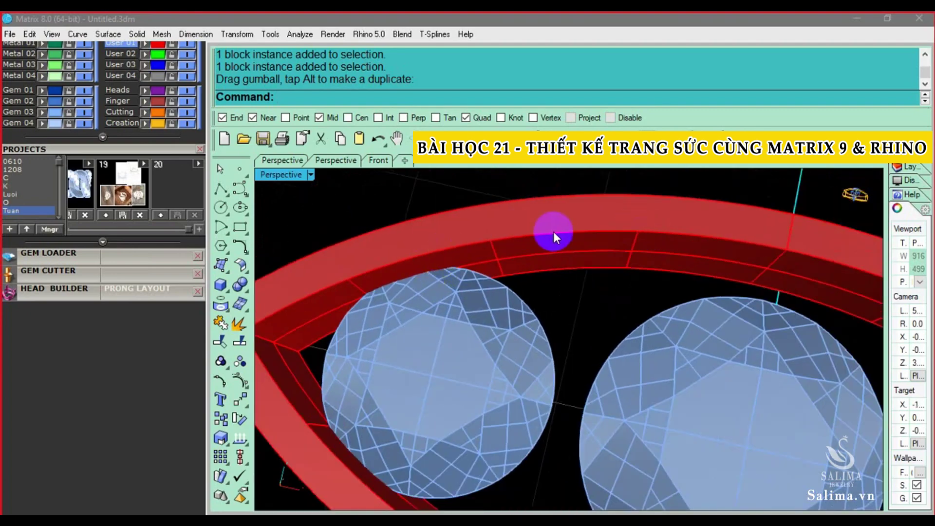
mouse_move(553, 232)
right_down()
mouse_move(434, 268)
mouse_move(401, 267)
right_up()
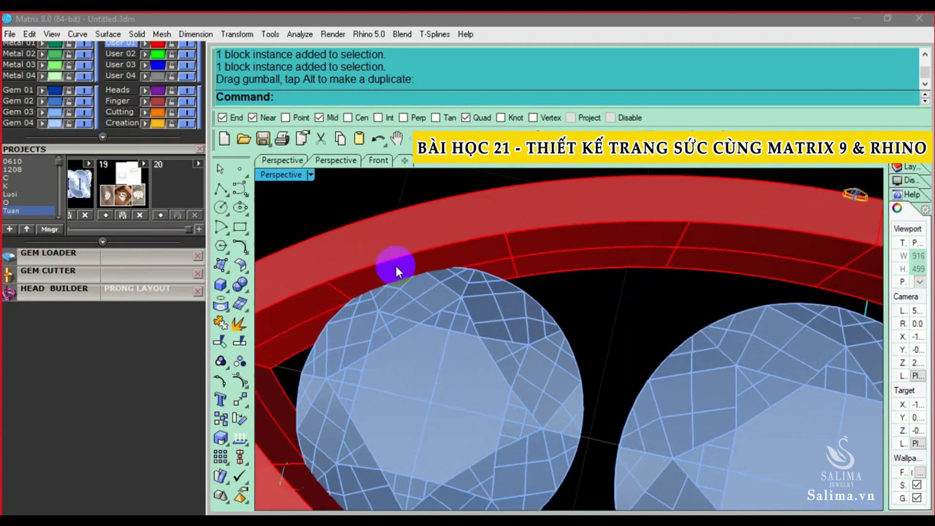
scroll(434, 261, down, 3)
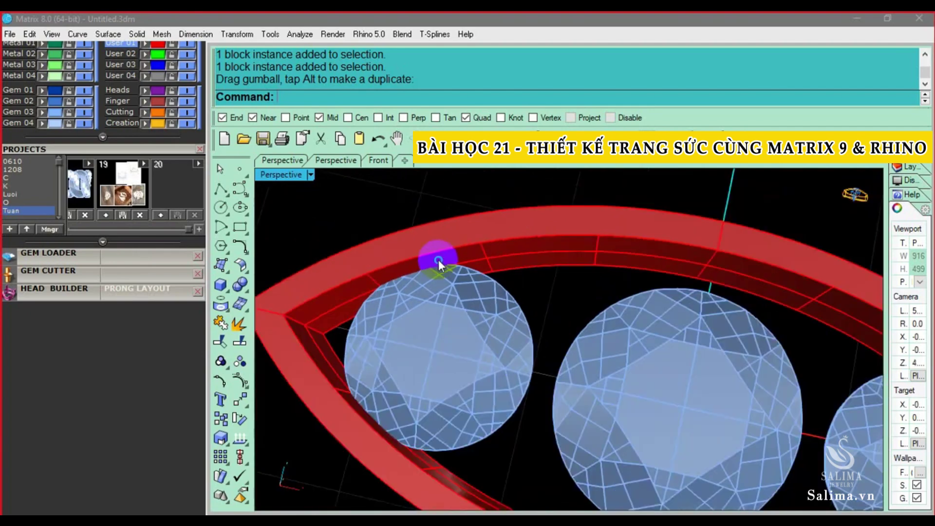
scroll(525, 272, down, 2)
scroll(635, 326, up, 3)
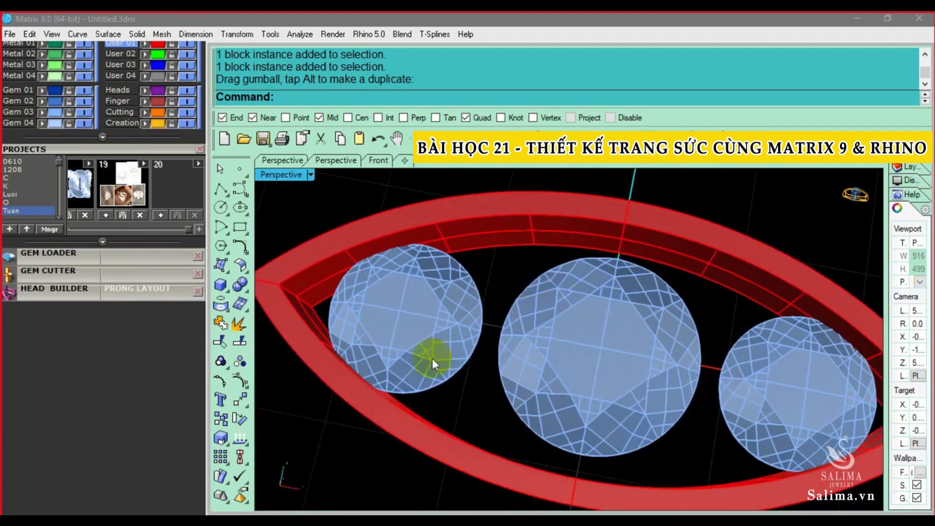
scroll(424, 253, down, 3)
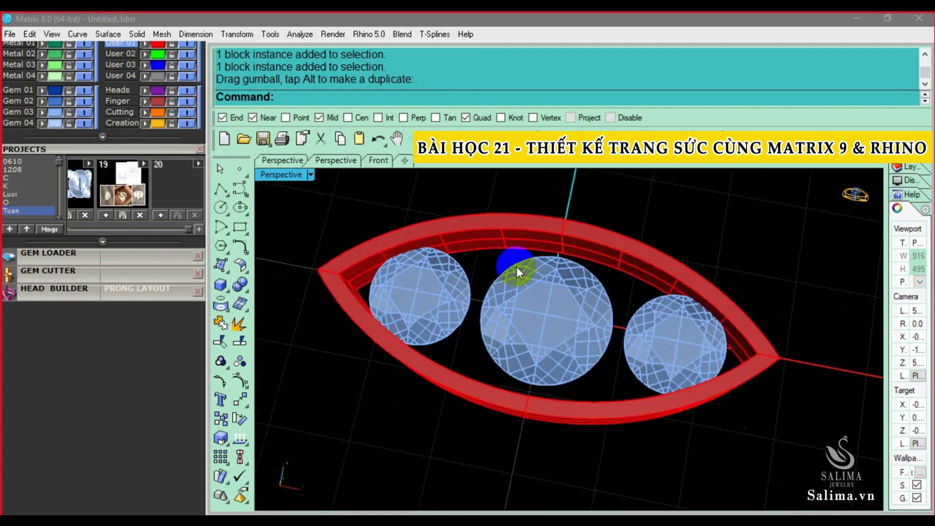
right_drag(516, 266, 565, 289)
key(ctrl+F1)
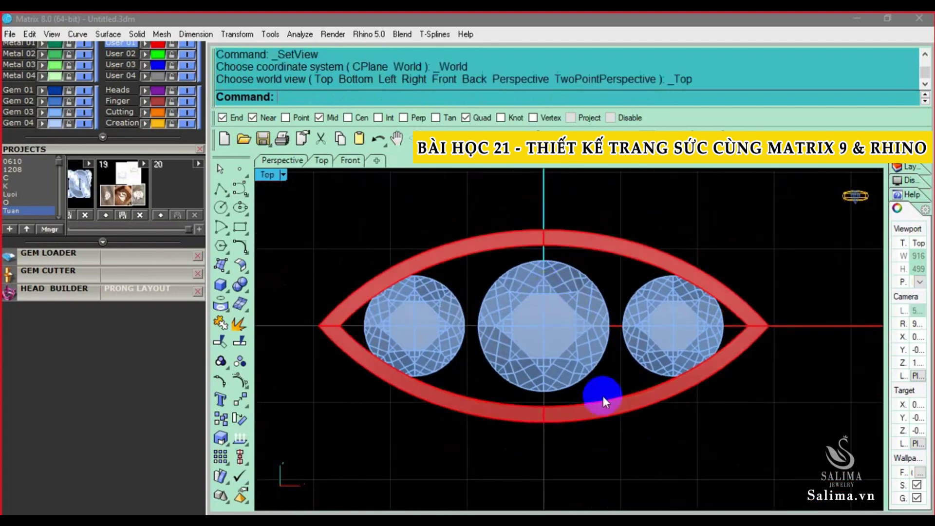
- Delete the inner eye-shaped curve and join the two outer curves into one closed outline
key(ctrl+z)
key(ctrl+z)
key(ctrl+z)
key(ctrl+z)
key(ctrl+z)
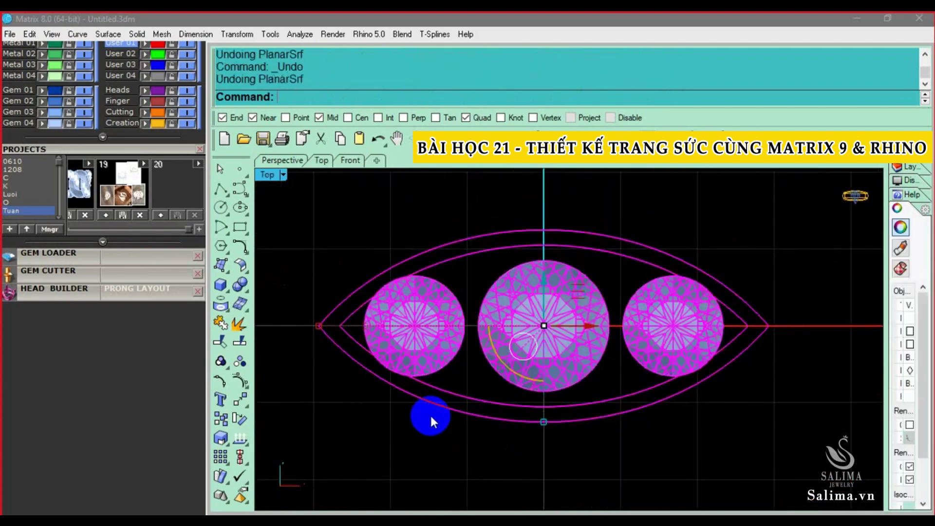
click(431, 414)
drag(348, 326, 333, 401)
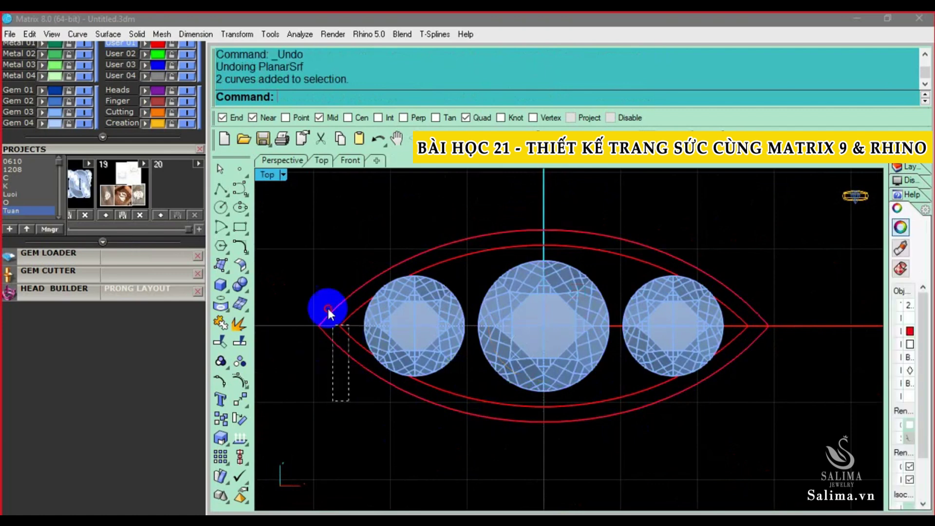
mouse_move(329, 312)
mouse_down()
mouse_move(354, 344)
mouse_move(302, 306)
mouse_up()
click(346, 322)
key(Delete)
key(Delete)
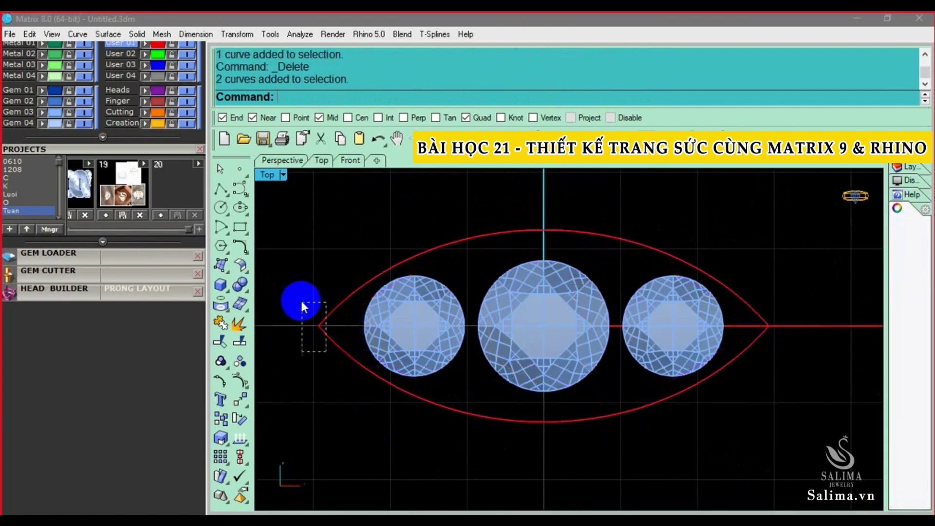
click(220, 323)
drag(544, 422, 544, 435)
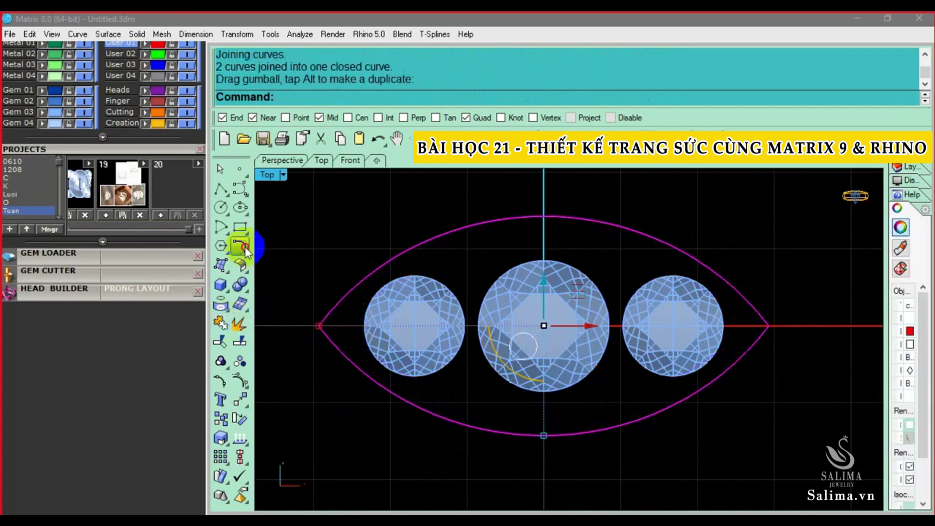
- Try 0.2 offsets of the eye-shaped curve, undoing each trial
click(270, 263)
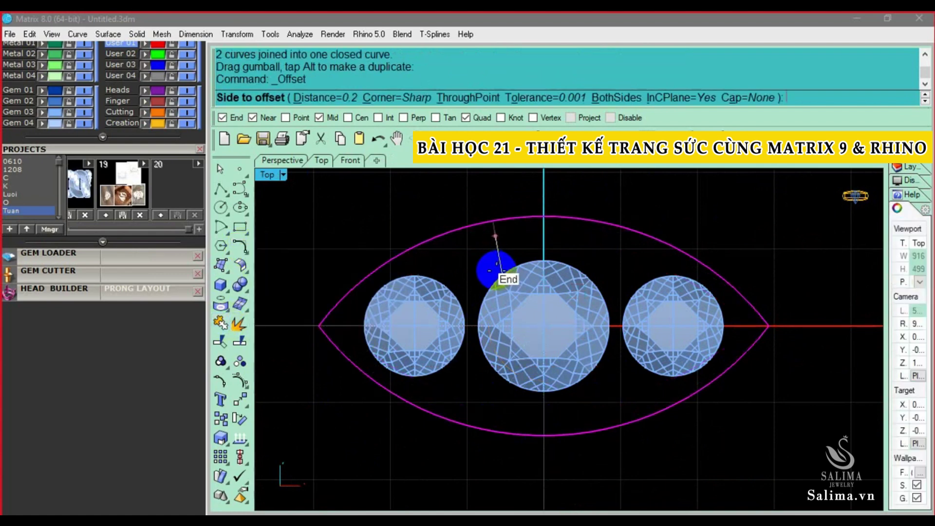
text(0.2)
key(Return)
click(497, 268)
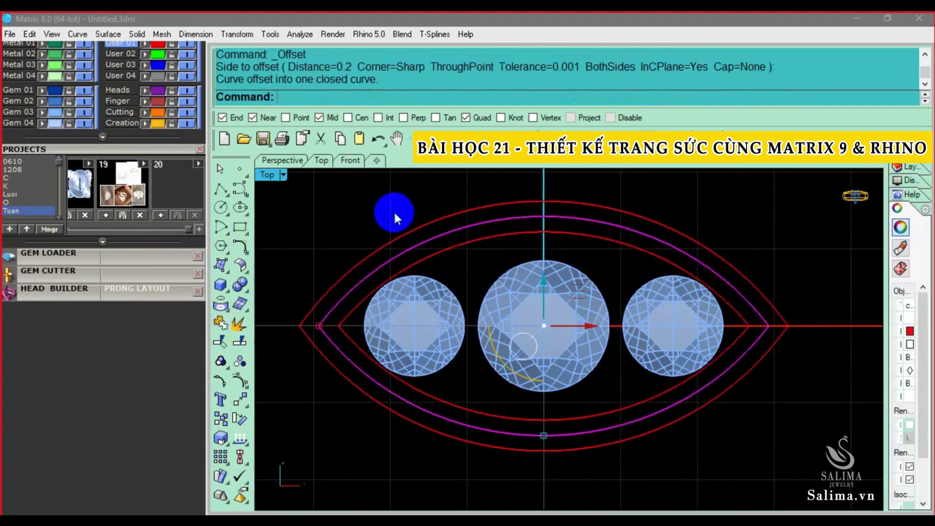
key(ctrl+z)
key(Return)
text(0.1)
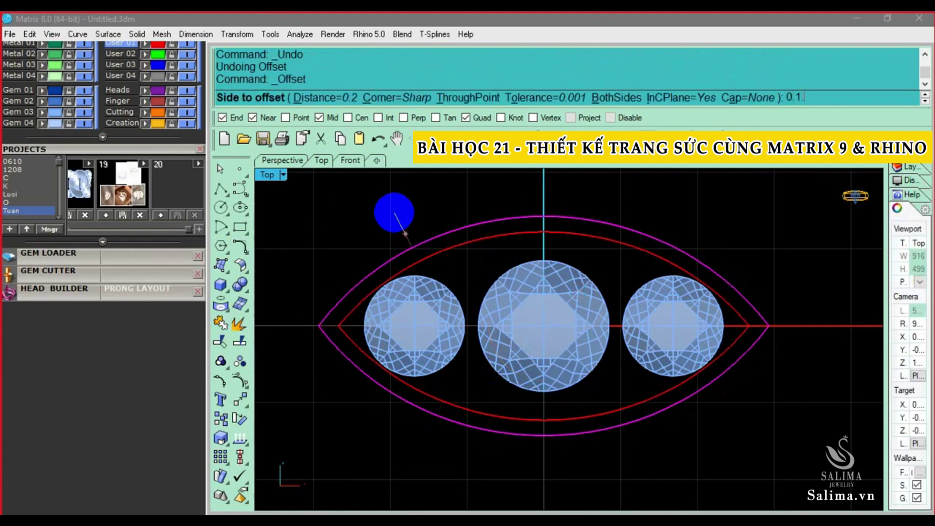
key(Return)
click(395, 212)
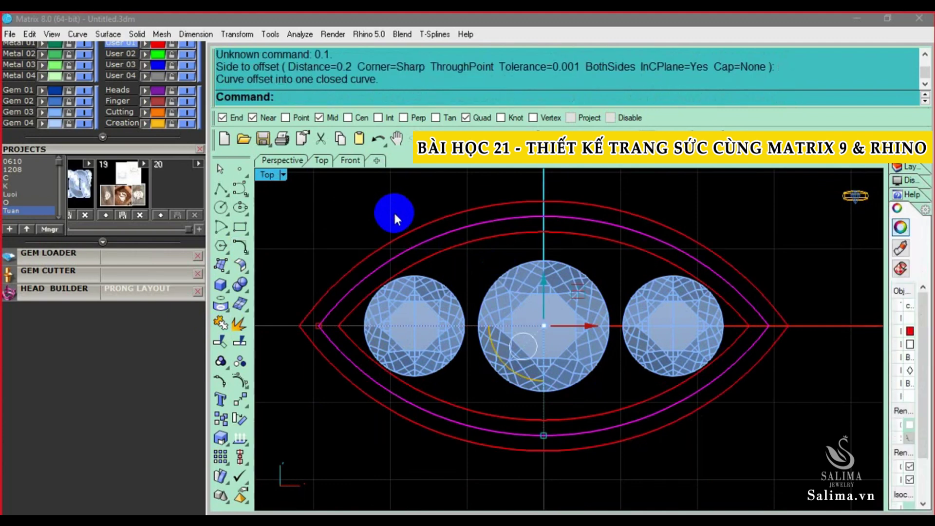
- Offset the eye curve by 0.1 instead and delete the original magenta curve
key(ctrl+z)
key(Return)
text(0.1)
key(Return)
click(394, 212)
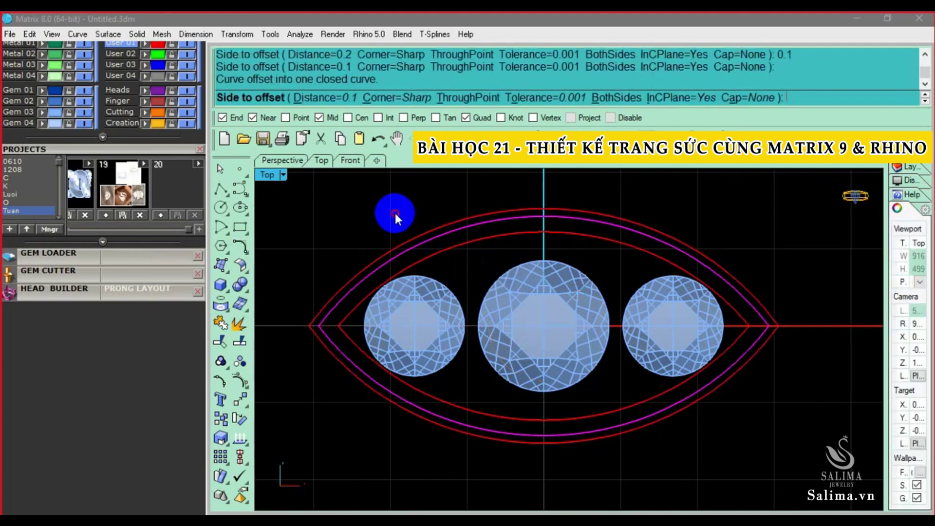
key(Delete)
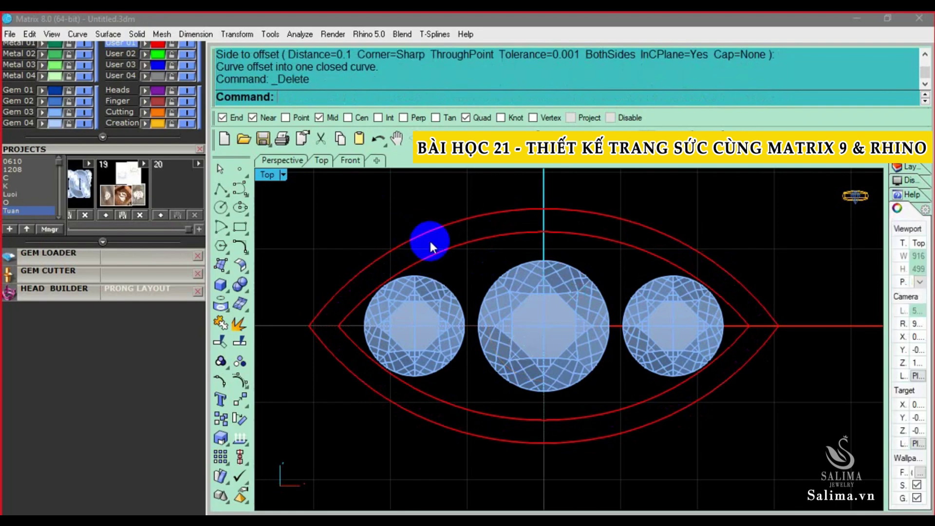
- Remove the old inner offset curve from inside the marquise outline
scroll(397, 283, up, 4)
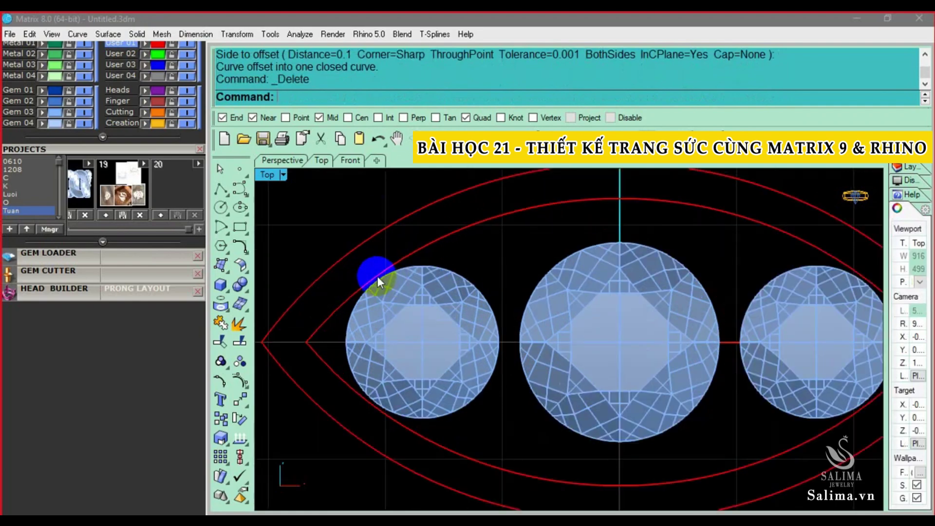
scroll(378, 277, down, 5)
scroll(460, 276, down, 2)
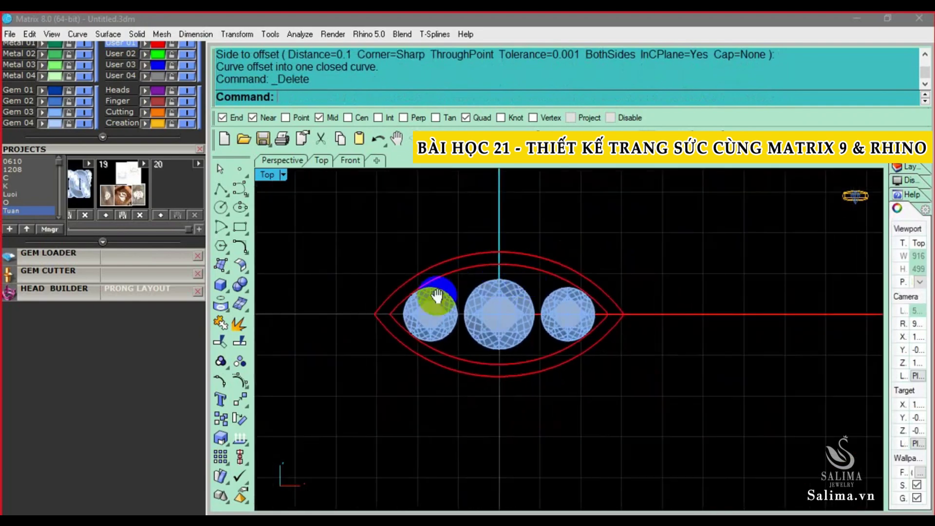
scroll(536, 255, up, 1)
scroll(535, 255, up, 2)
scroll(493, 283, up, 2)
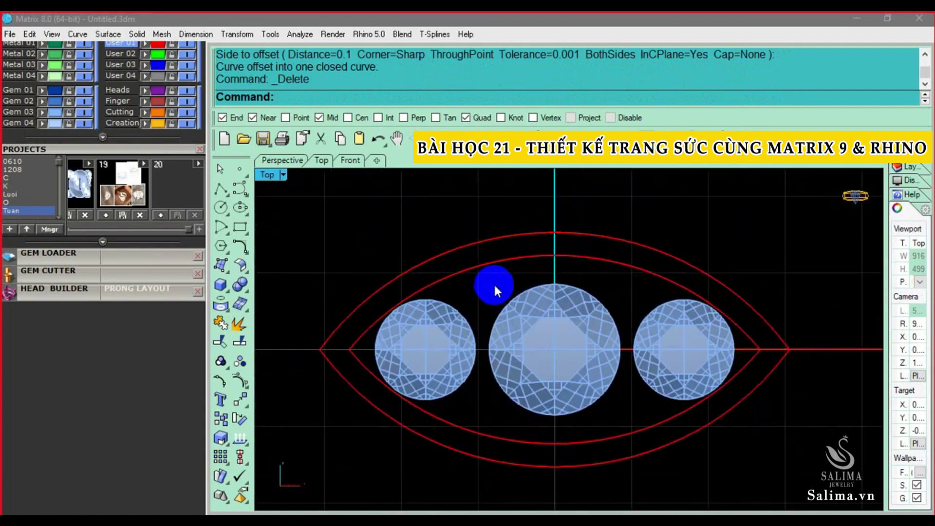
click(458, 272)
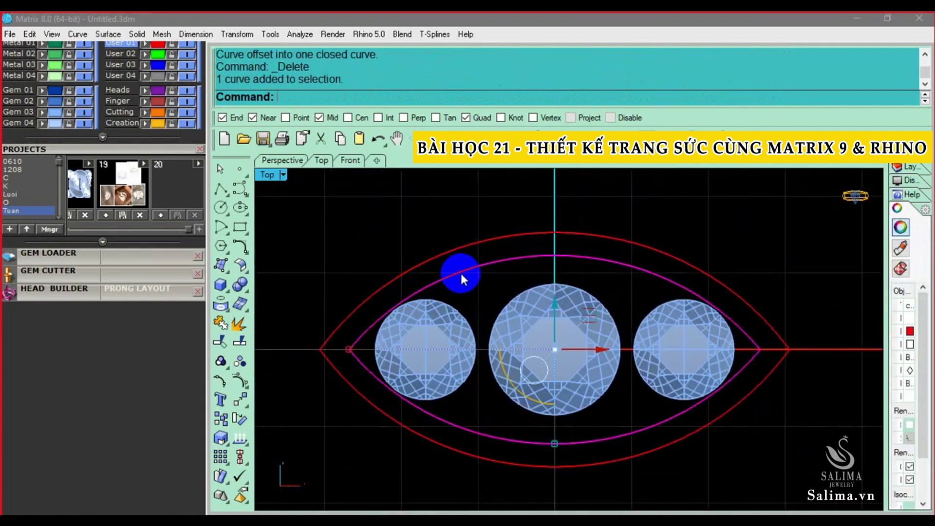
key(Delete)
- Offset the outer marquise outline 0.3 toward the inside around the diamonds
click(452, 259)
text(offset)
key(Return)
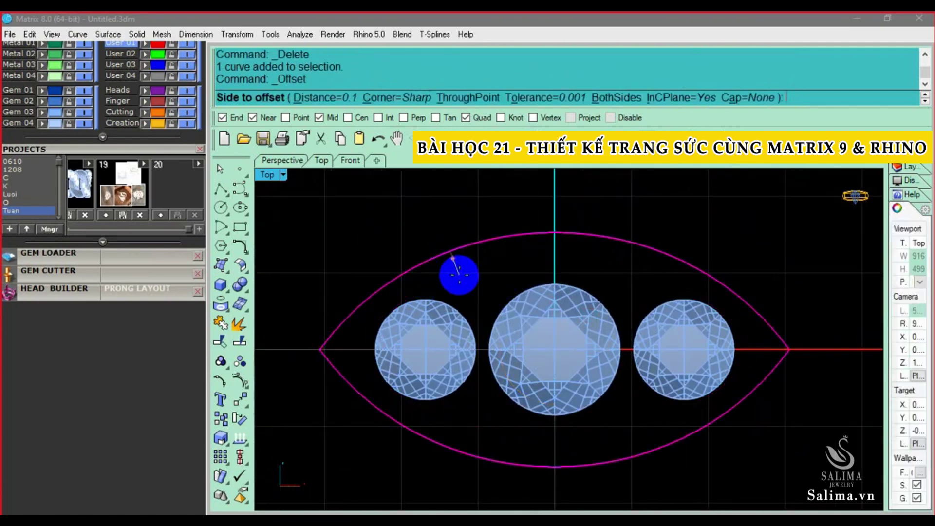
text(3)
key(Return)
click(459, 274)
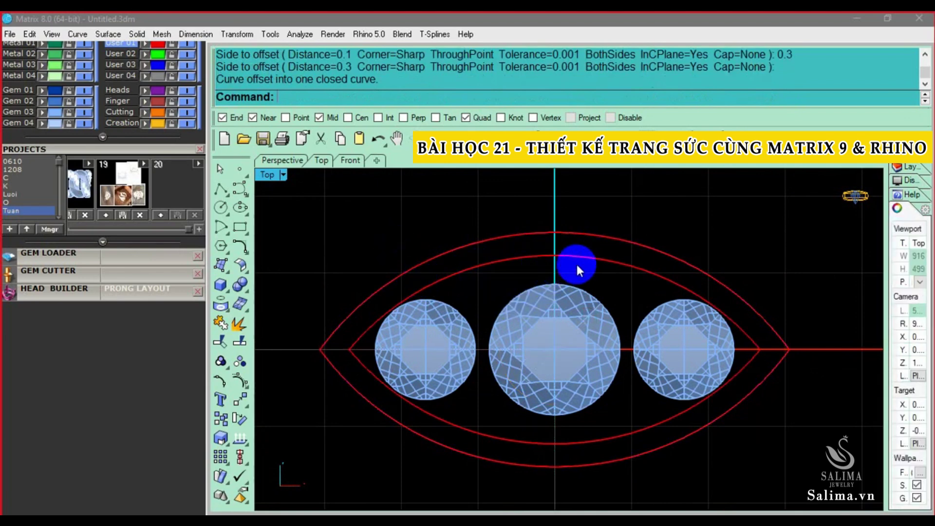
scroll(546, 262, down, 2)
scroll(585, 256, down, 2)
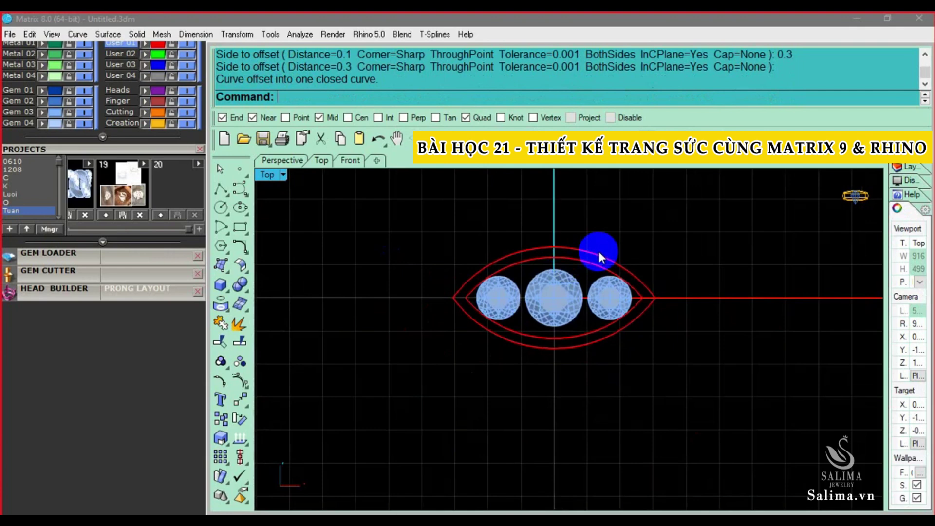
scroll(510, 276, up, 1)
click(506, 254)
- Check the centre diamond's gem loader size options, then deselect it
scroll(518, 261, up, 3)
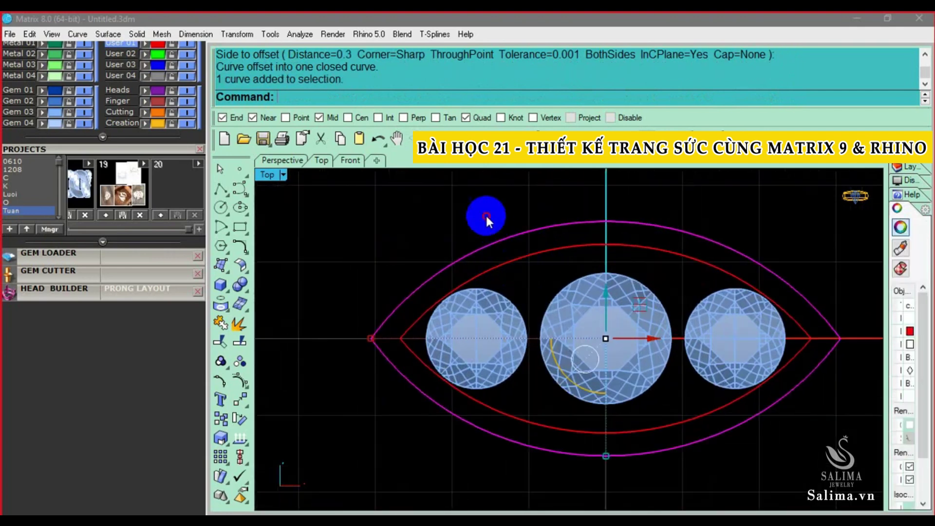
click(634, 308)
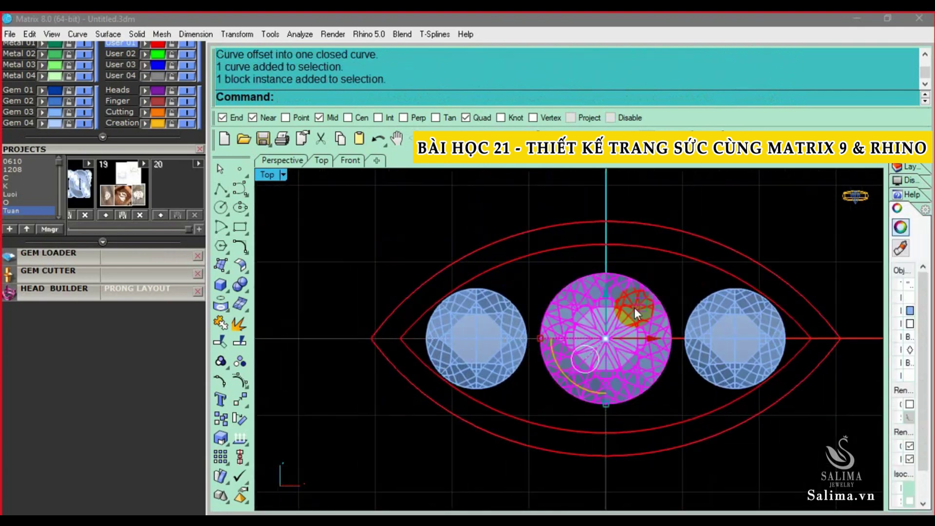
click(144, 258)
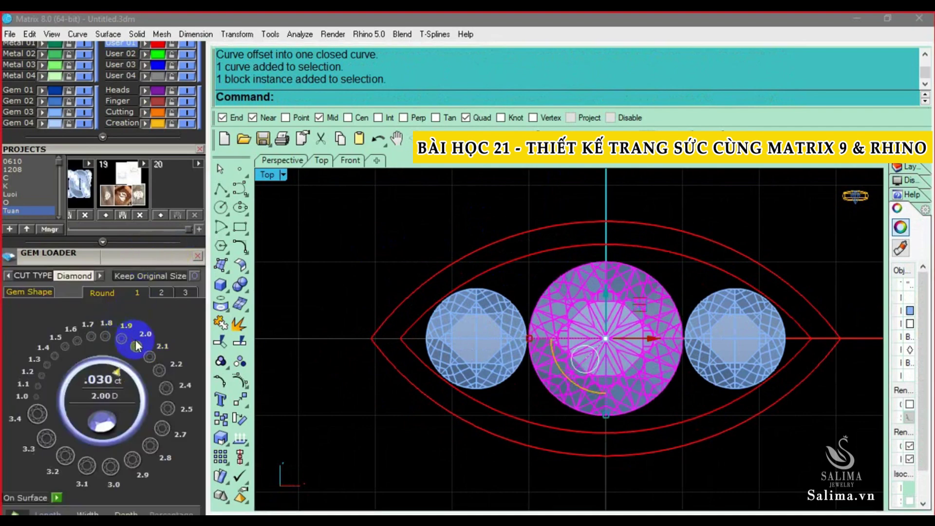
scroll(421, 287, up, 2)
click(442, 288)
- Move the left diamond 0.18 to the right, closer to the centre stone
click(510, 326)
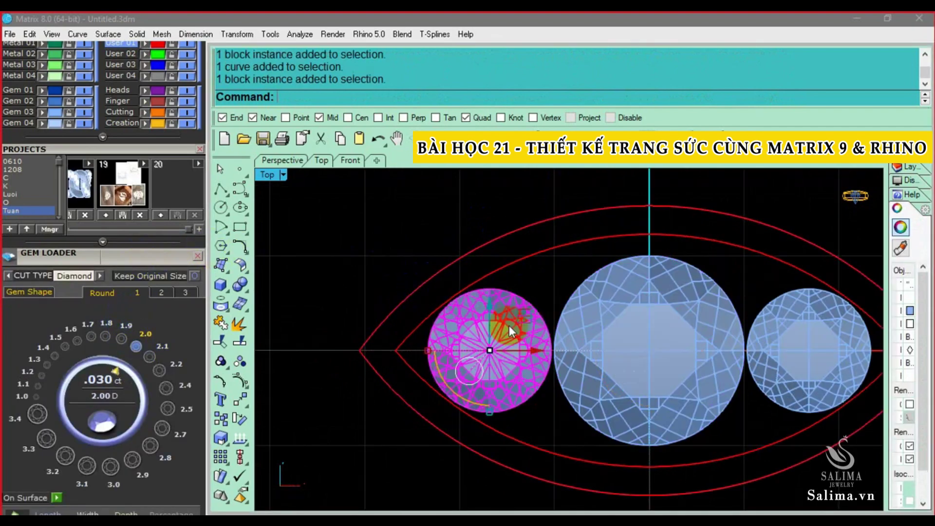
scroll(546, 317, up, 2)
text(m)
key(Return)
click(547, 276)
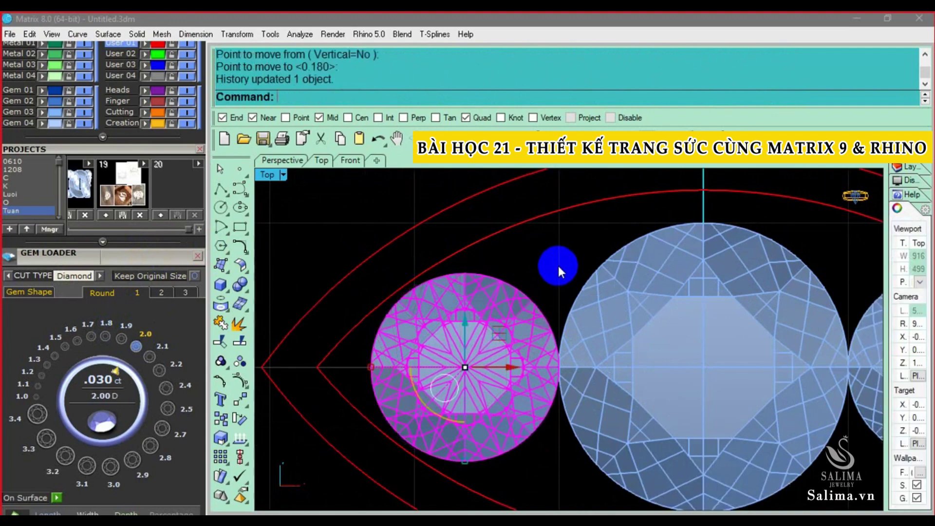
text(m)
key(Return)
click(562, 256)
text(8)
key(Return)
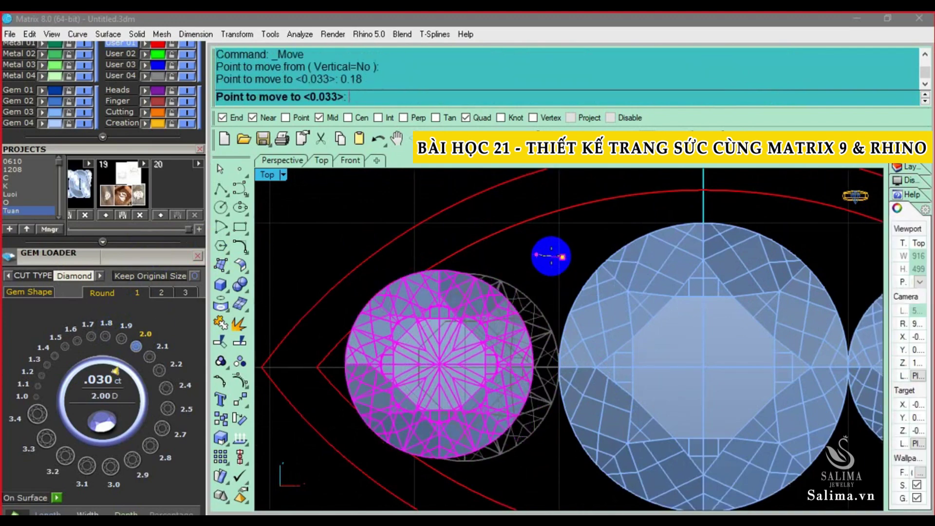
click(548, 253)
- Rescale the marquise outline with the gumball to fit the tighter gem row
scroll(548, 253, down, 2)
click(499, 223)
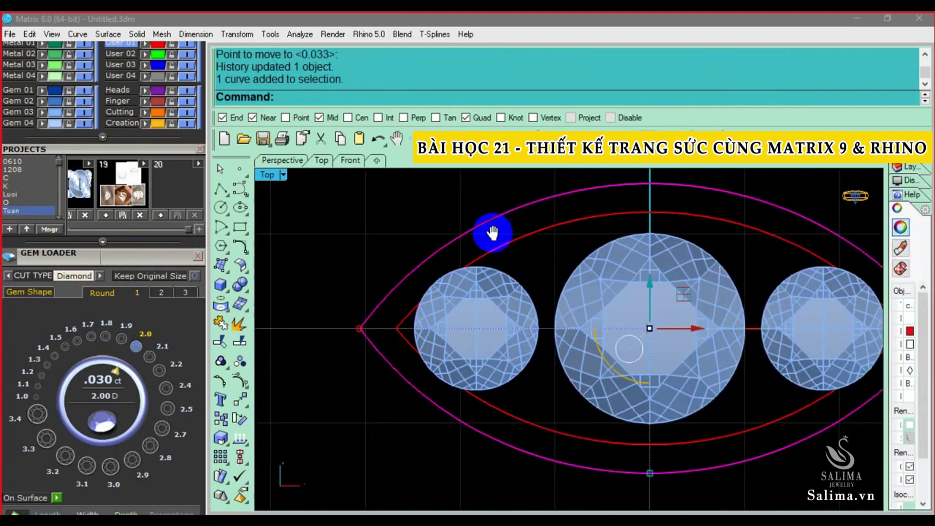
scroll(387, 361, down, 1)
drag(353, 368, 343, 372)
- Delete the old inner curve and offset the marquise outline 0.3 outward with OC
click(827, 370)
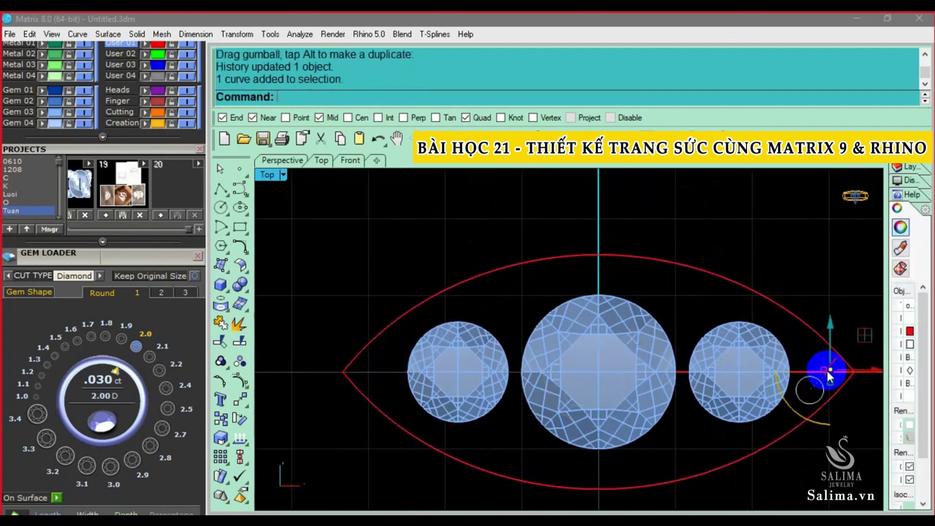
key(Delete)
click(831, 338)
text(oc)
key(Return)
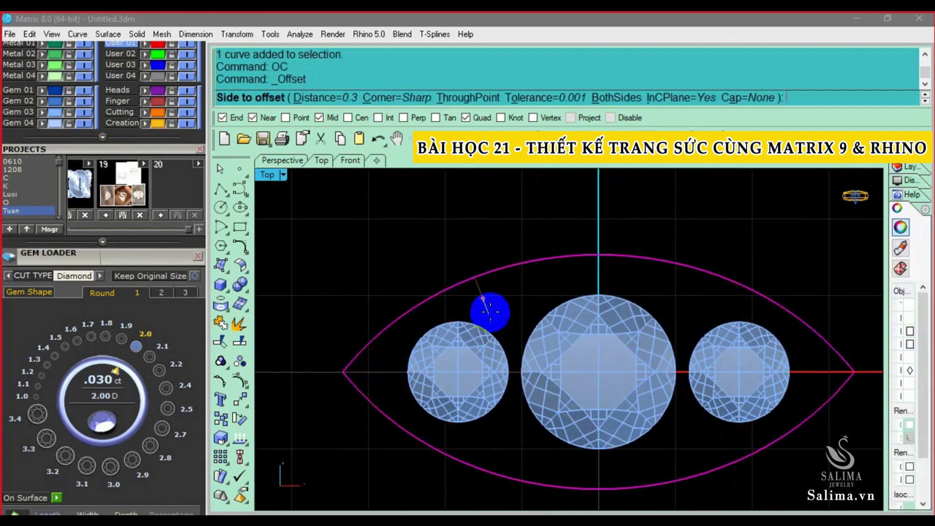
click(490, 311)
- Reshape the new outer curve onto the marquise outline and delete the leftover extra curve
scroll(490, 311, up, 1)
scroll(527, 294, up, 1)
scroll(527, 294, up, 1)
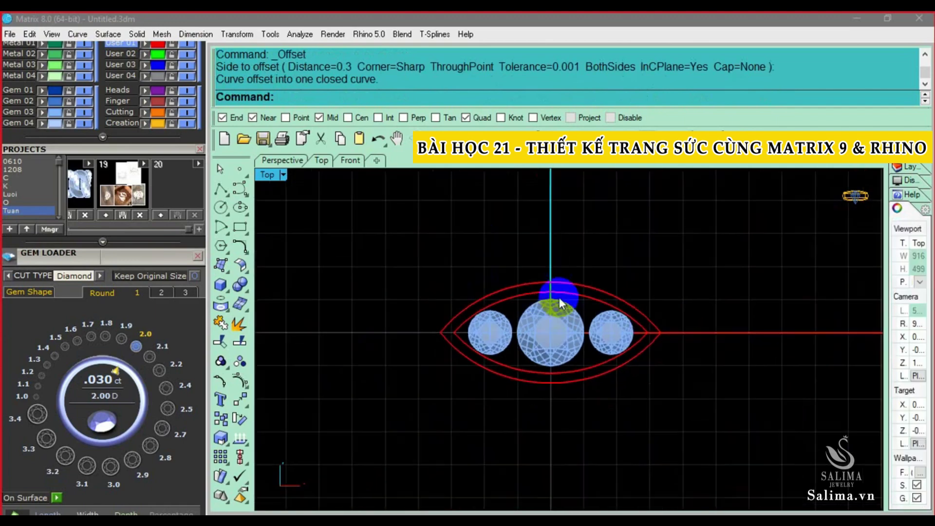
scroll(559, 298, up, 2)
click(456, 282)
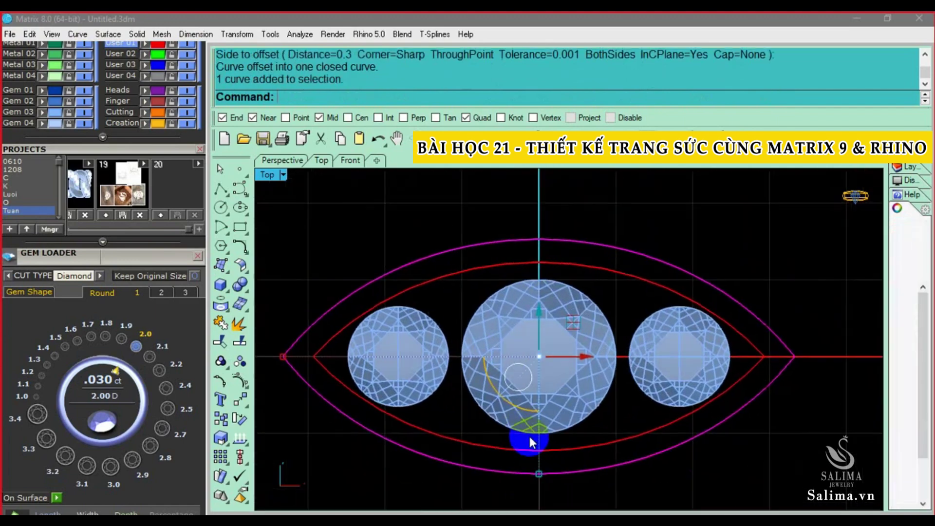
drag(539, 473, 542, 466)
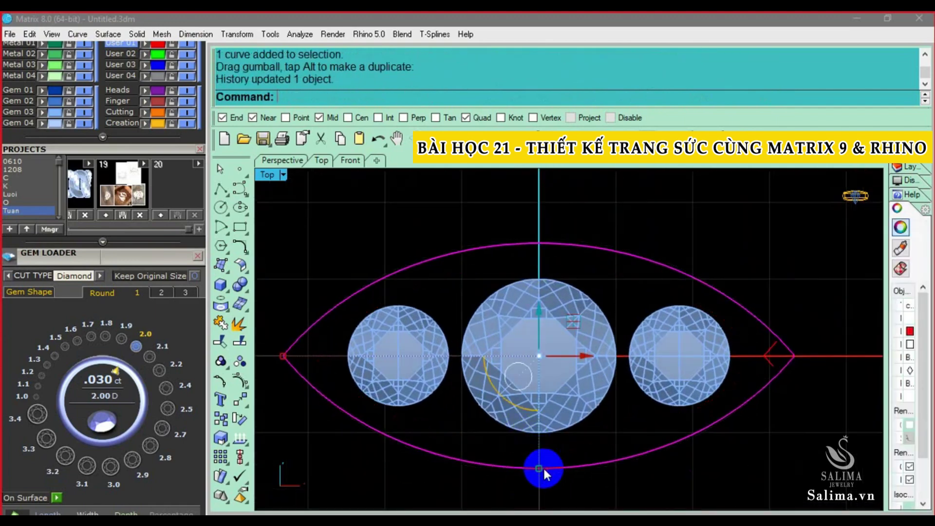
click(768, 353)
key(Delete)
- Offset the marquise outline 0.3 inward to create the inner bezel curve
click(645, 312)
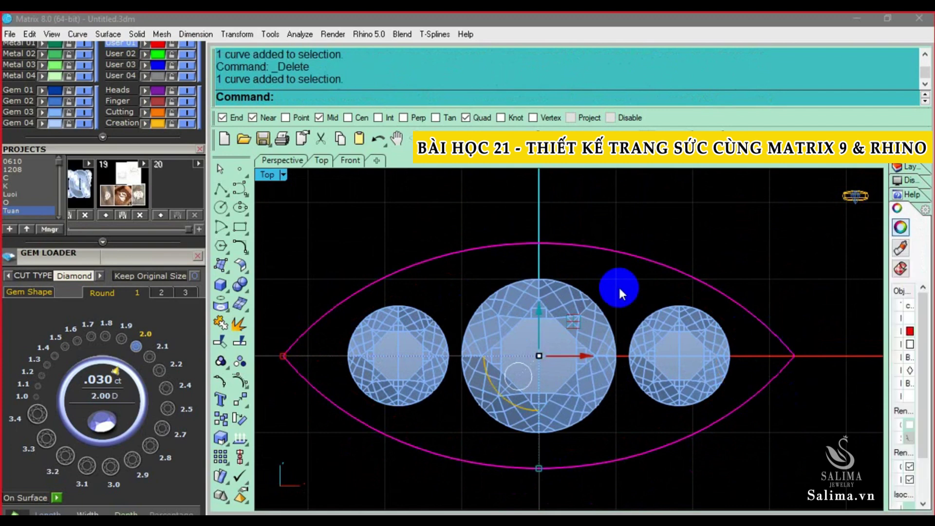
text(ov)
key(Return)
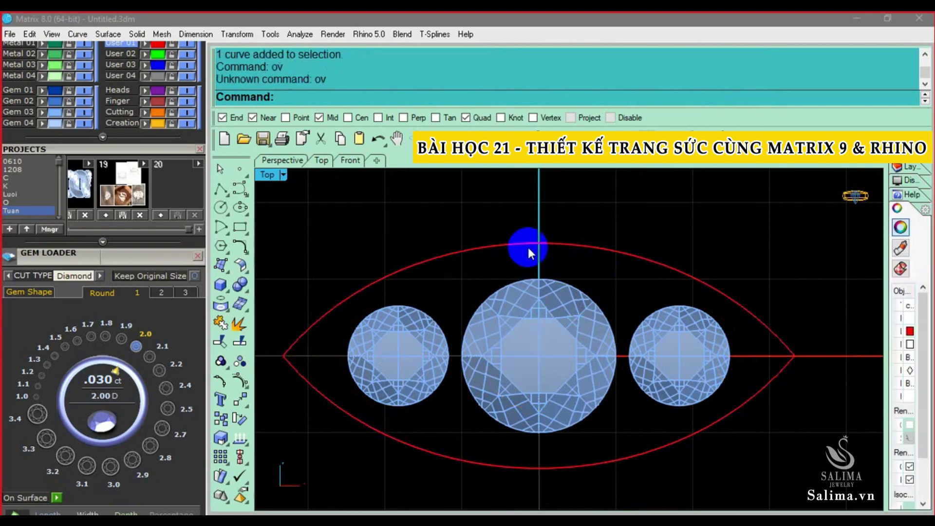
click(527, 243)
text(oc)
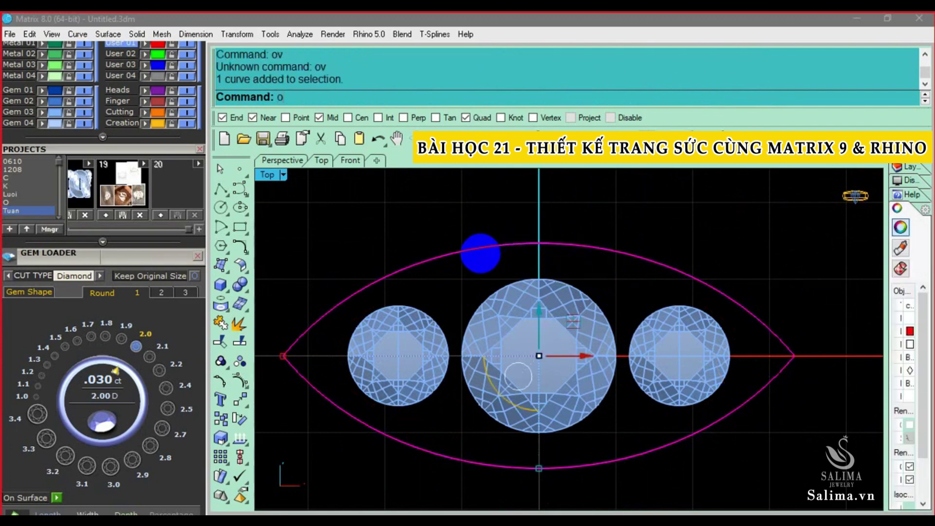
key(Return)
click(472, 262)
- Select the outer and inner outline curves together to check the pair, then deselect
scroll(469, 226, down, 2)
scroll(531, 272, down, 2)
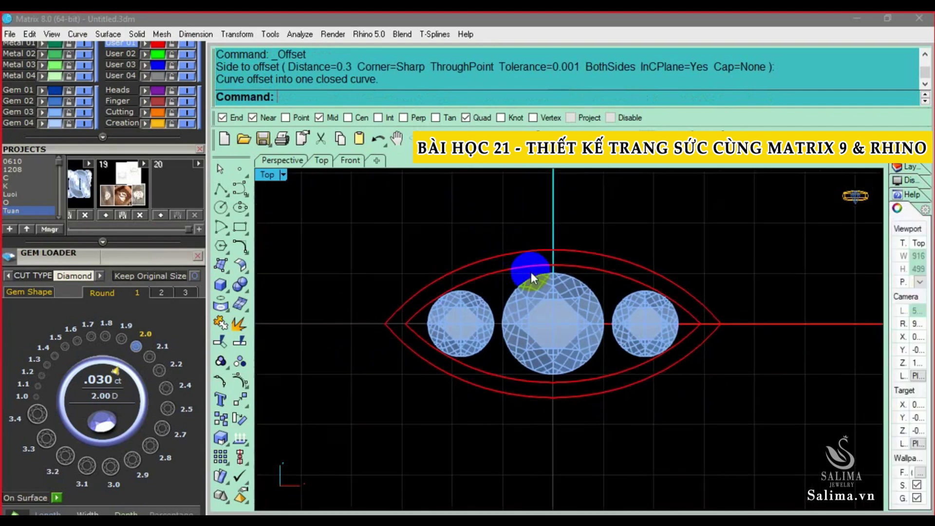
scroll(530, 268, down, 2)
scroll(505, 278, up, 3)
scroll(505, 280, up, 3)
click(443, 254)
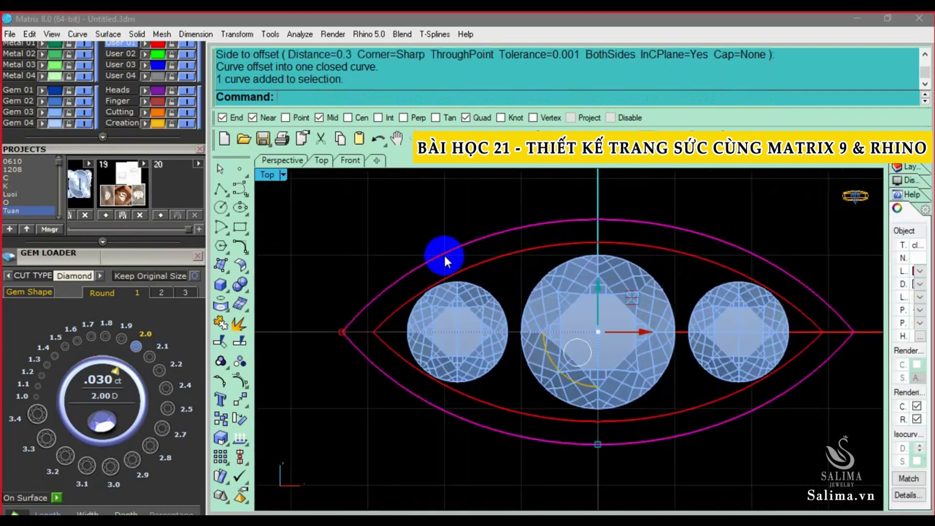
click(364, 324)
click(341, 325)
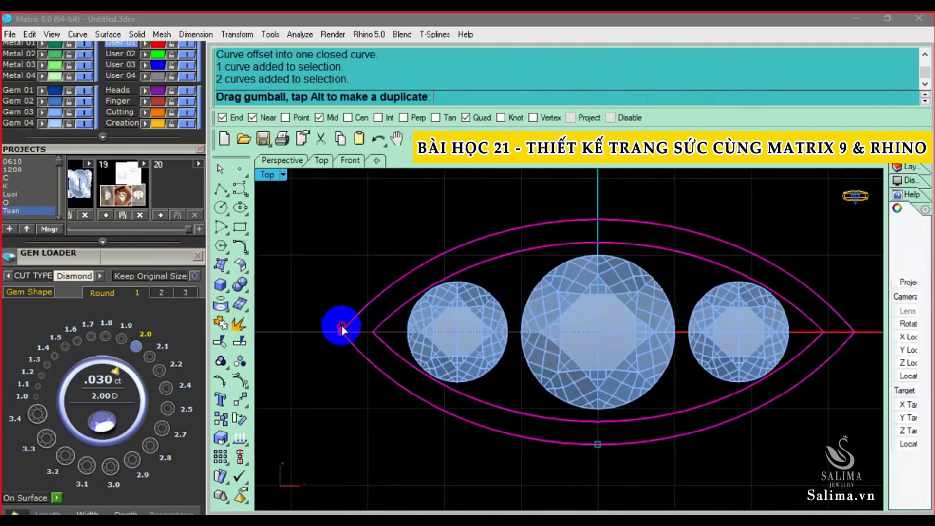
scroll(566, 262, down, 2)
scroll(586, 273, down, 2)
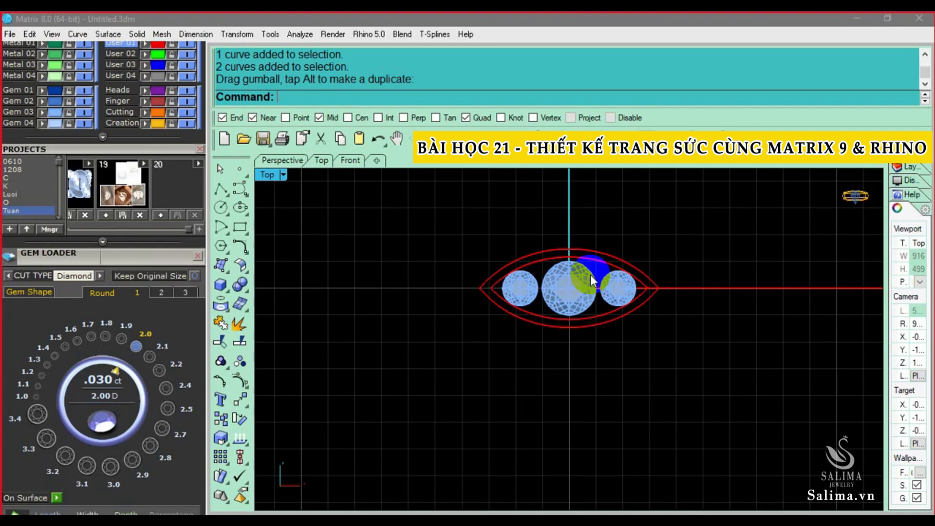
- Turn the marquise outline curves into a flat planar surface
double_click(265, 175)
right_drag(589, 399, 617, 342)
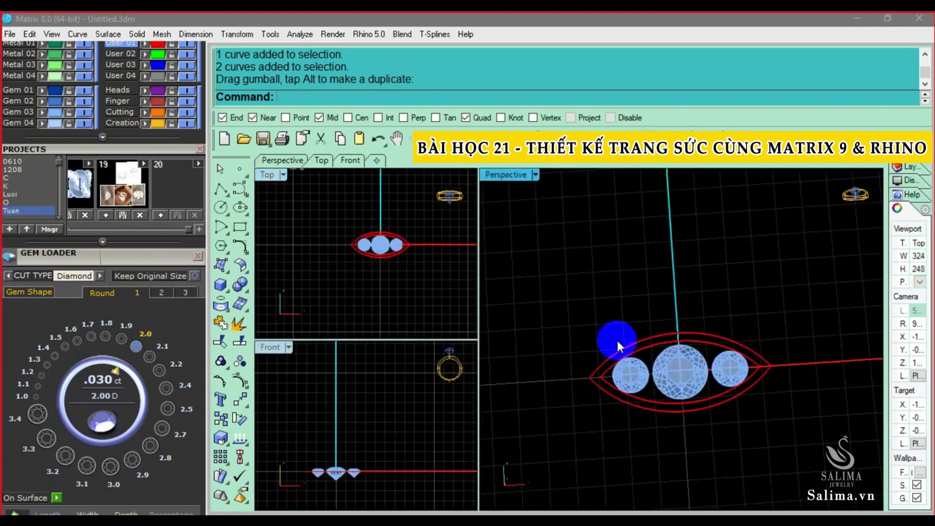
scroll(608, 365, up, 3)
click(599, 320)
text(PlanarSrf)
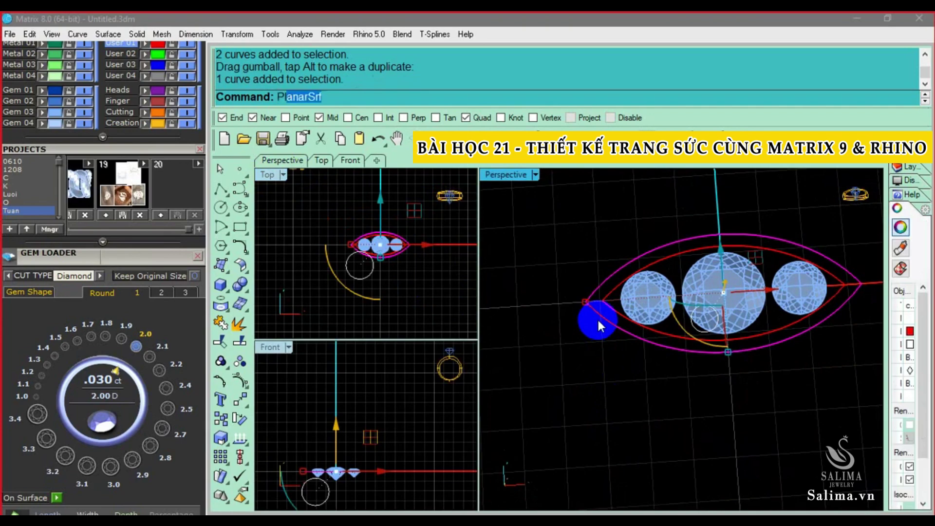
key(Return)
- Delete the leftover marquise outline curves
right_drag(609, 340, 621, 311)
click(622, 311)
key(Delete)
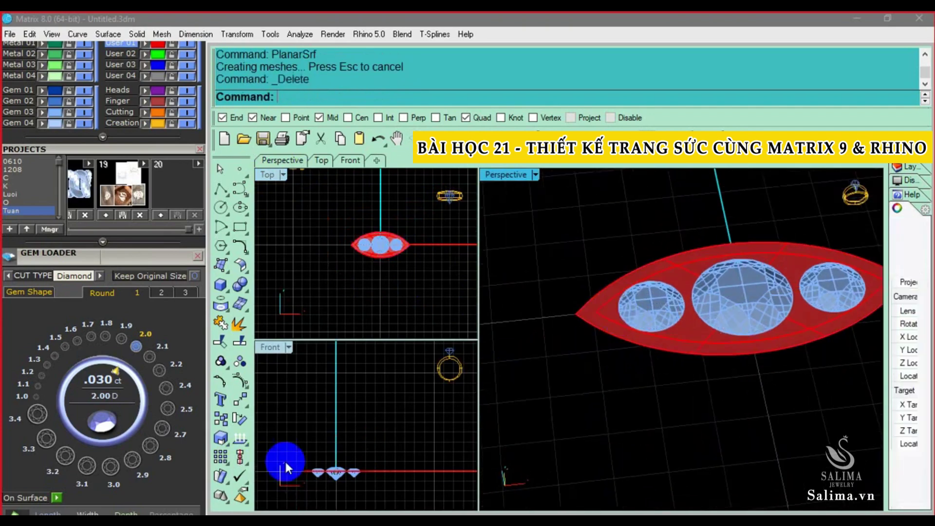
scroll(284, 460, up, 3)
scroll(325, 454, up, 2)
- Select the three gems and apply a zero vertical move to them
click(308, 447)
shift+click(368, 447)
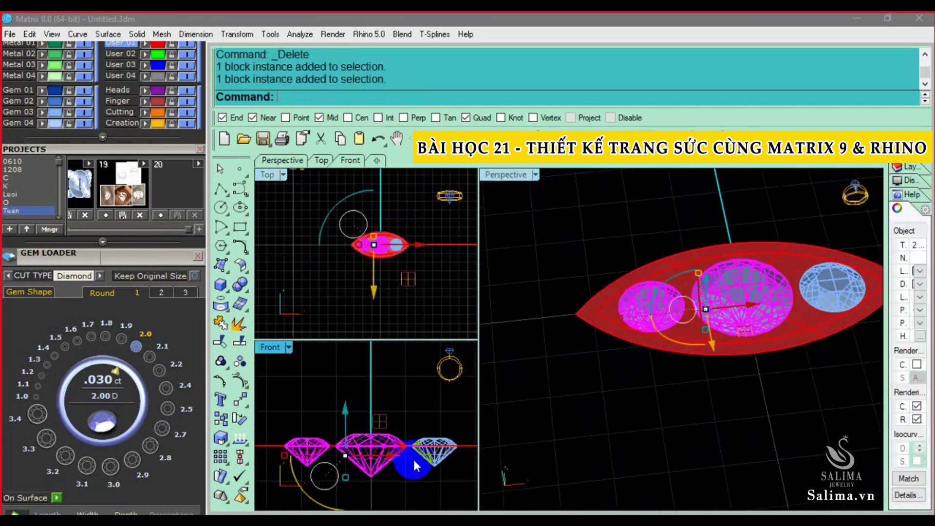
shift+click(415, 457)
click(374, 410)
text(0.)
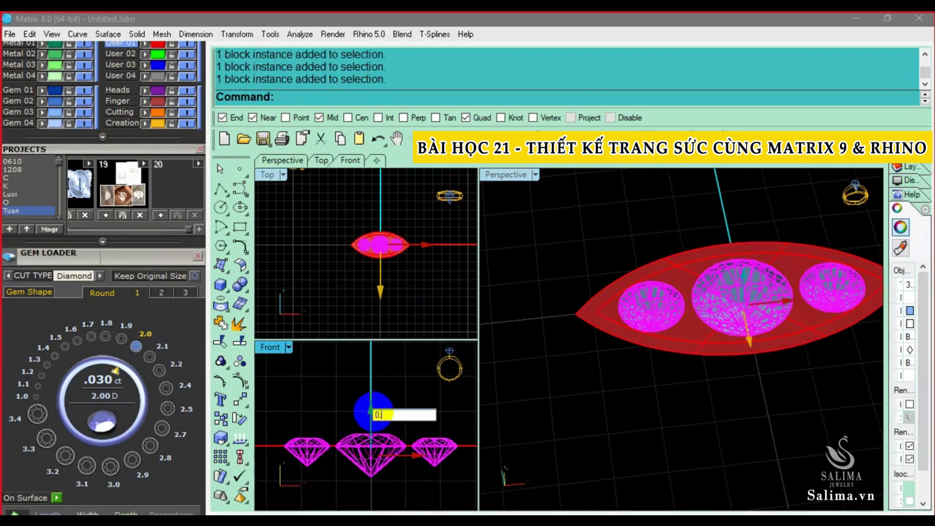
key(Escape)
key(Escape)
- Apply a zero-distance height move to the middle gem alone
click(369, 436)
scroll(368, 433, up, 2)
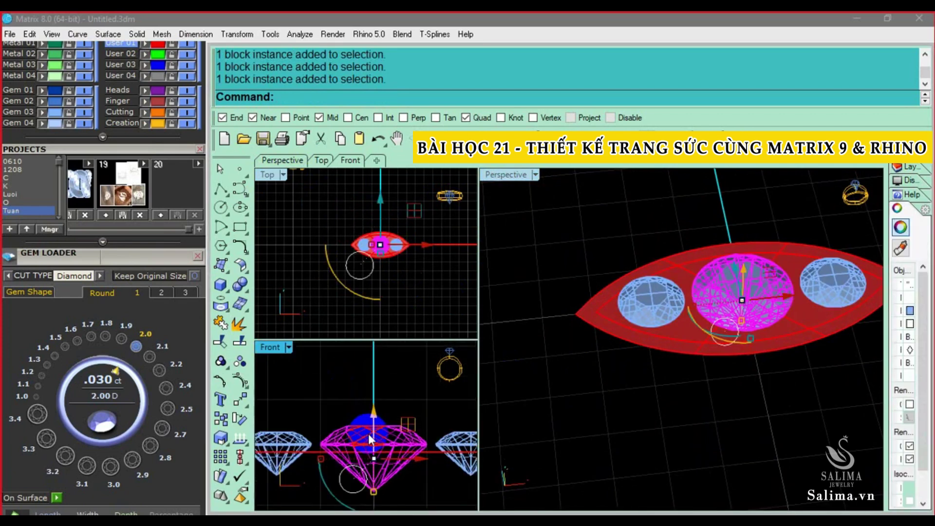
click(374, 417)
key(Return)
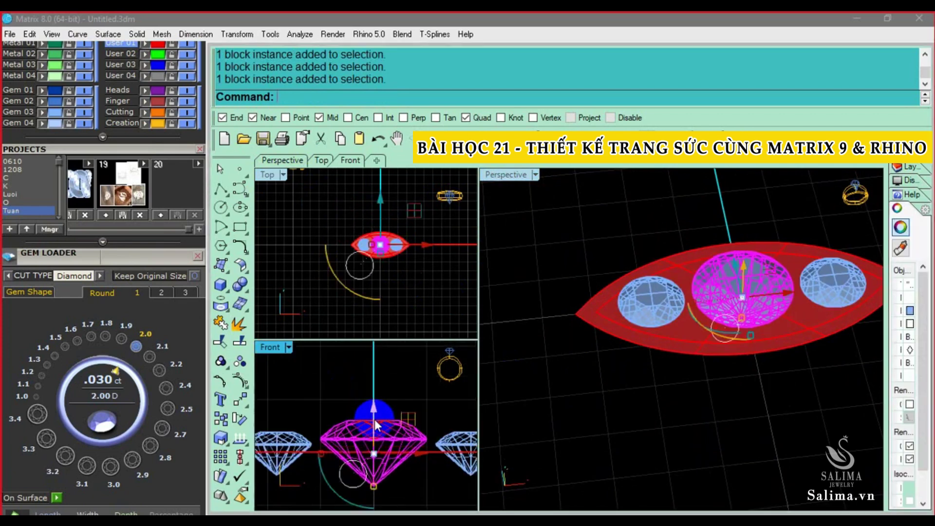
key(Escape)
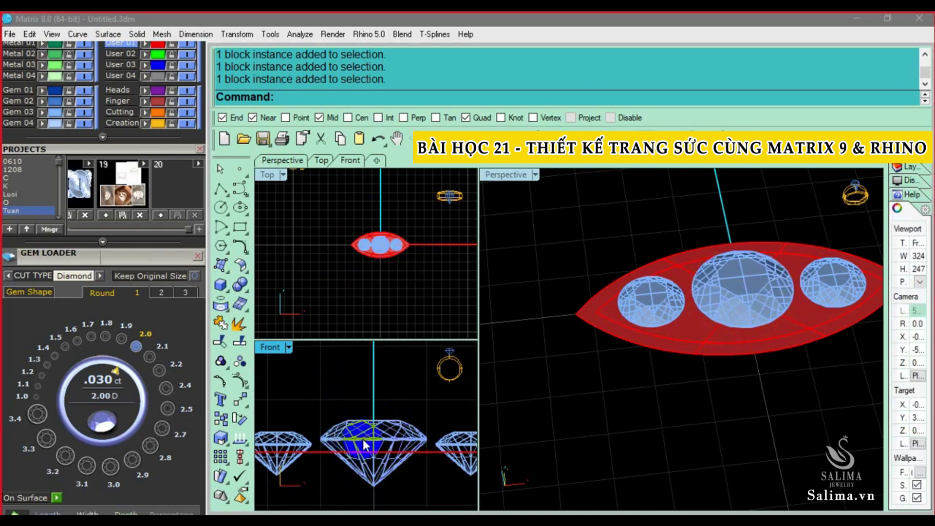
scroll(373, 453, down, 2)
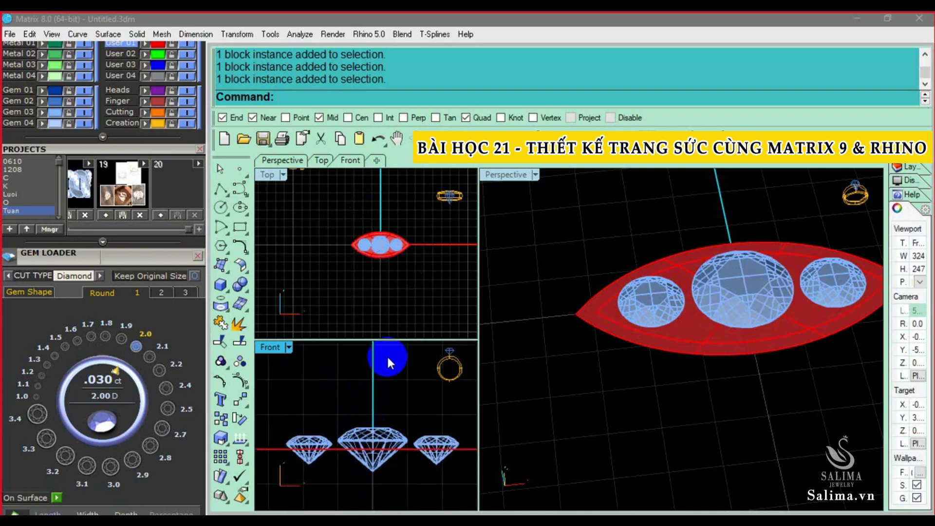
- Offset the marquise surface 1 unit downward into a solid bar
click(697, 326)
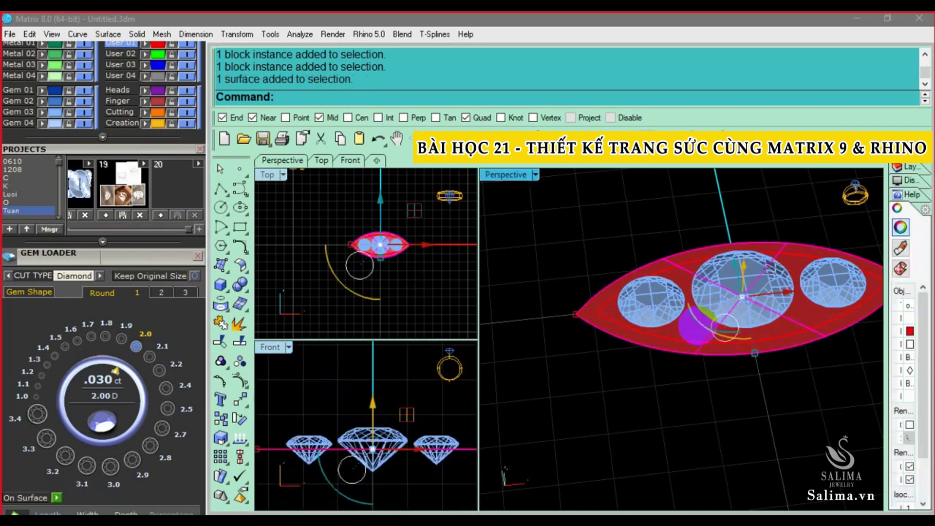
right_click(697, 326)
click(691, 324)
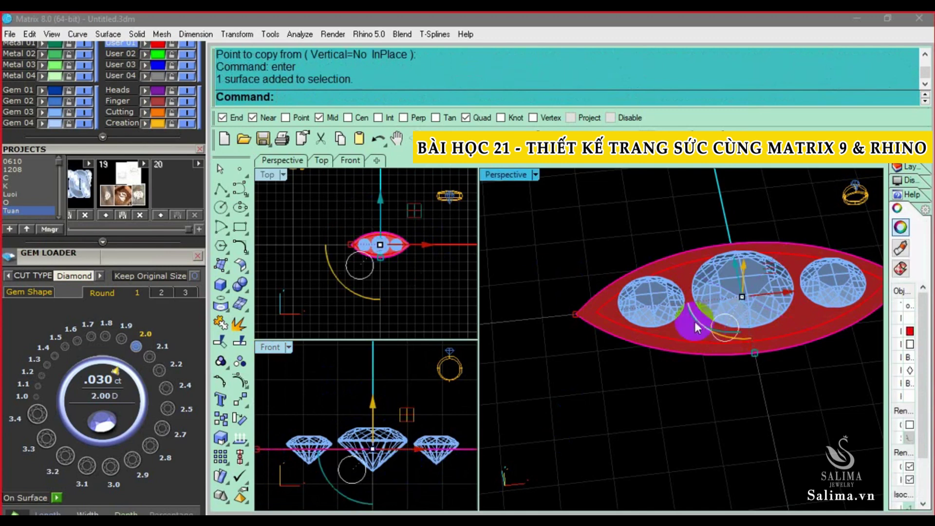
click(642, 307)
click(244, 263)
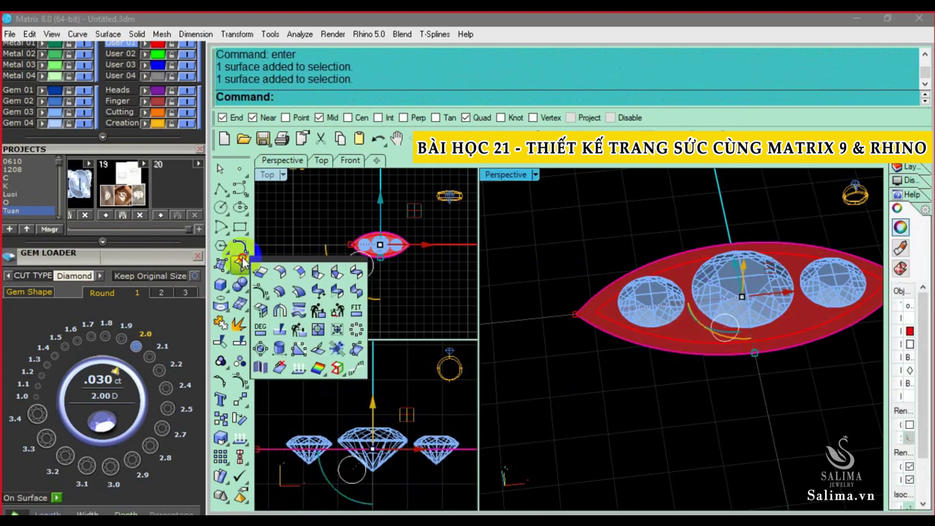
click(271, 288)
right_drag(412, 448, 406, 408)
text(f)
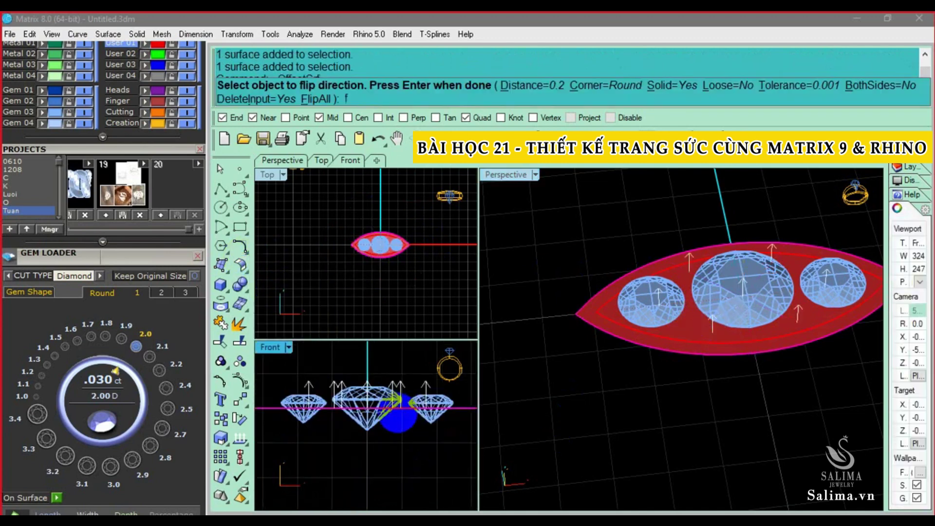
click(393, 421)
text(0)
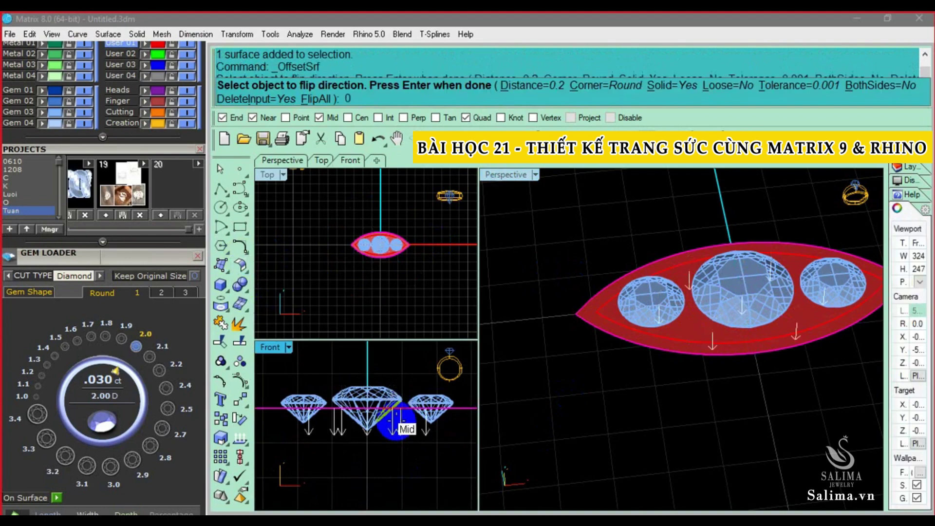
text(1)
key(Return)
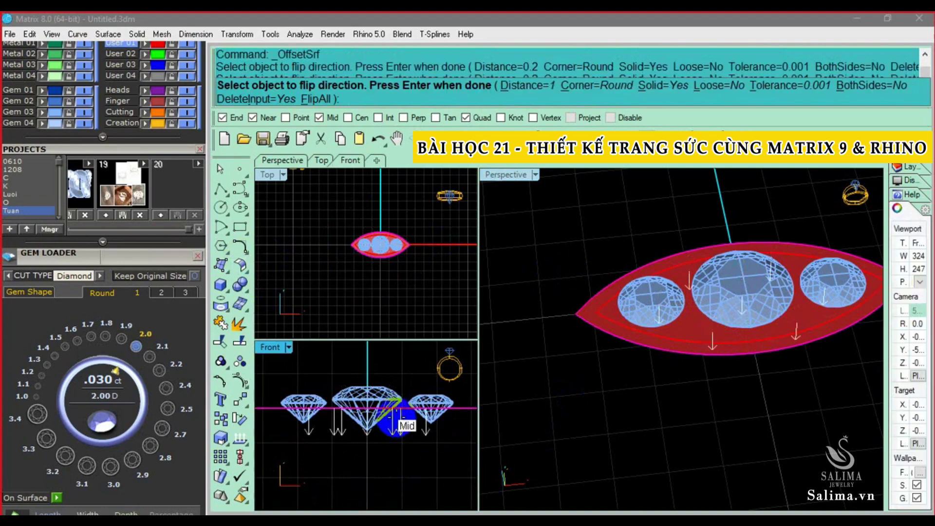
key(Return)
- Group the solid bar with the three gems
drag(397, 420, 309, 369)
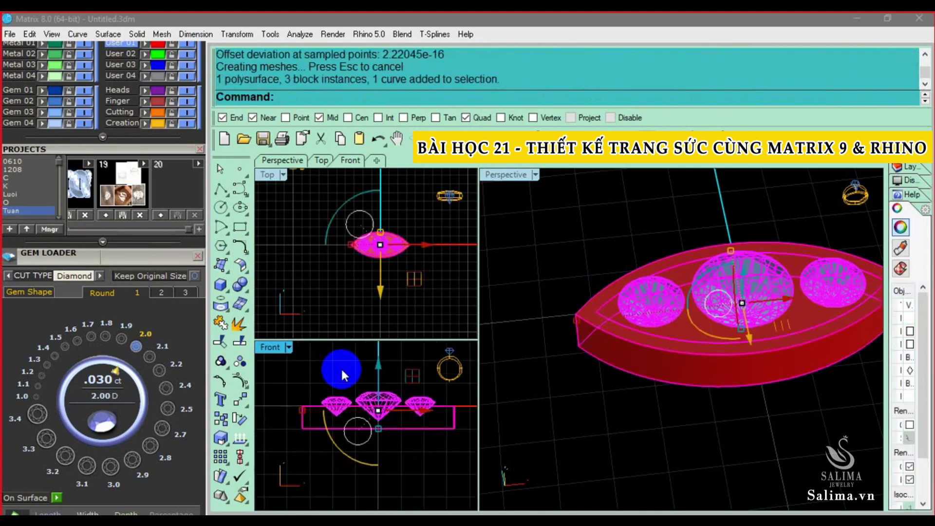
text(g)
key(Return)
- Select the prong head and nudge it aside
scroll(341, 267, down, 2)
click(326, 255)
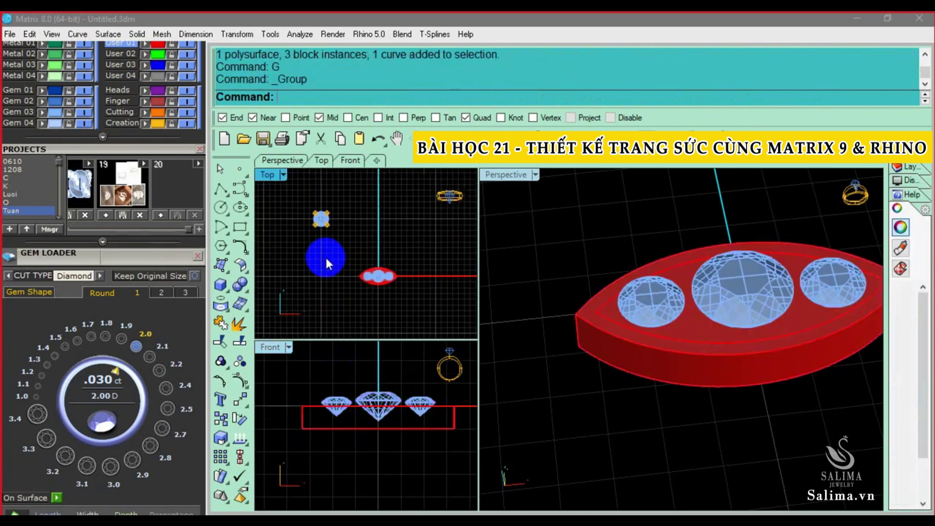
click(319, 218)
key(alt+Down)
scroll(345, 277, up, 2)
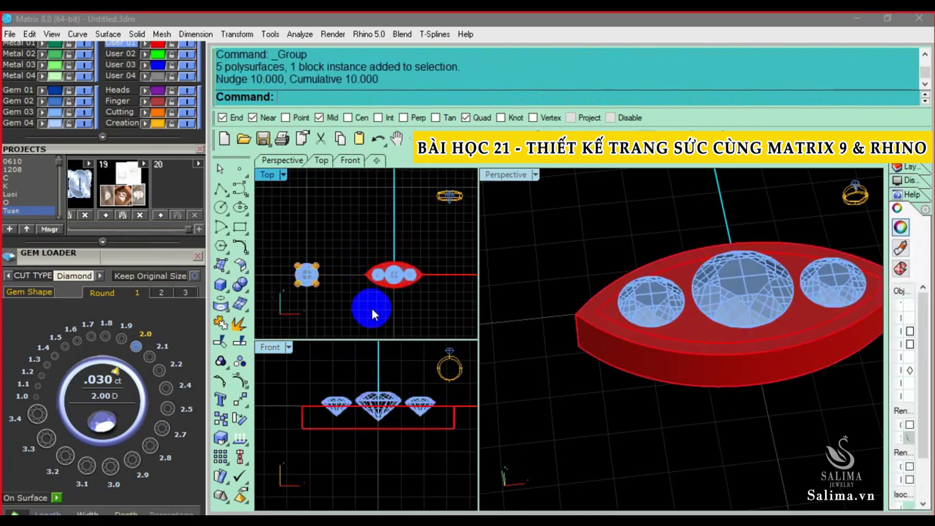
scroll(376, 390, down, 3)
scroll(376, 390, down, 2)
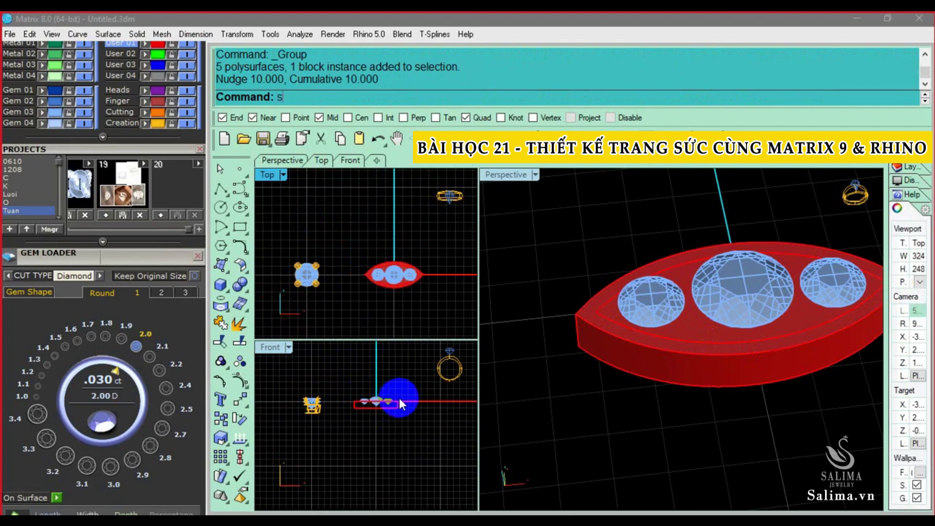
- Reveal the hidden marquise bar and gems
text(s)
key(Return)
click(342, 429)
right_click(443, 487)
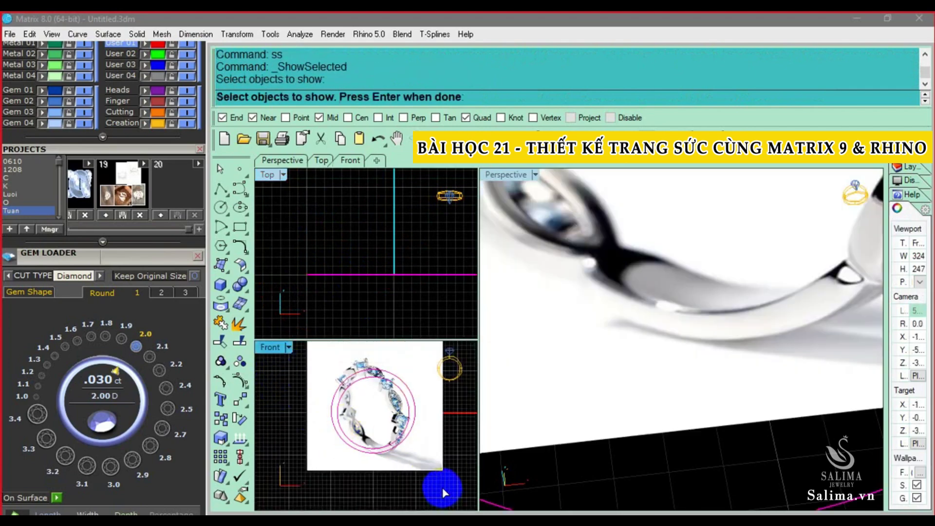
key(Return)
- Nudge everything, then drag the prong head beside the marquise bar
key(ctrl+a)
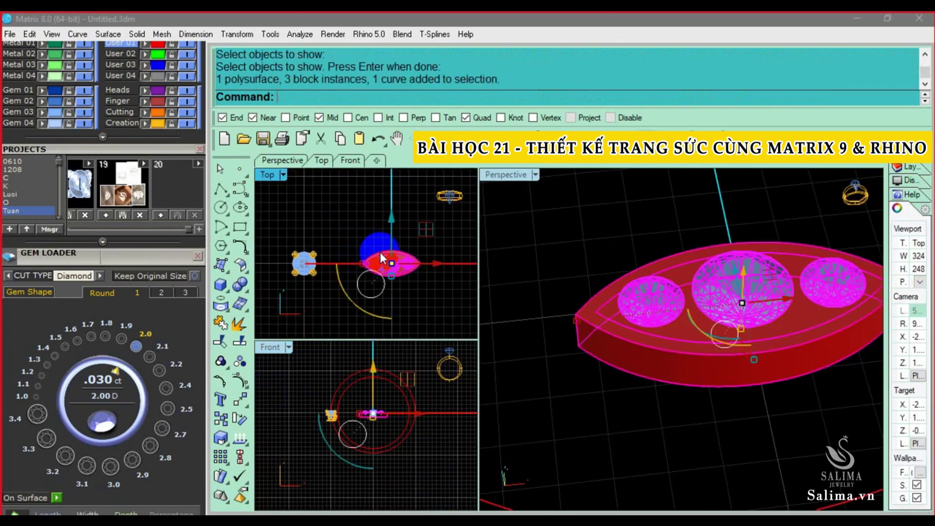
key(ctrl+alt+Up)
click(320, 309)
drag(351, 285, 400, 246)
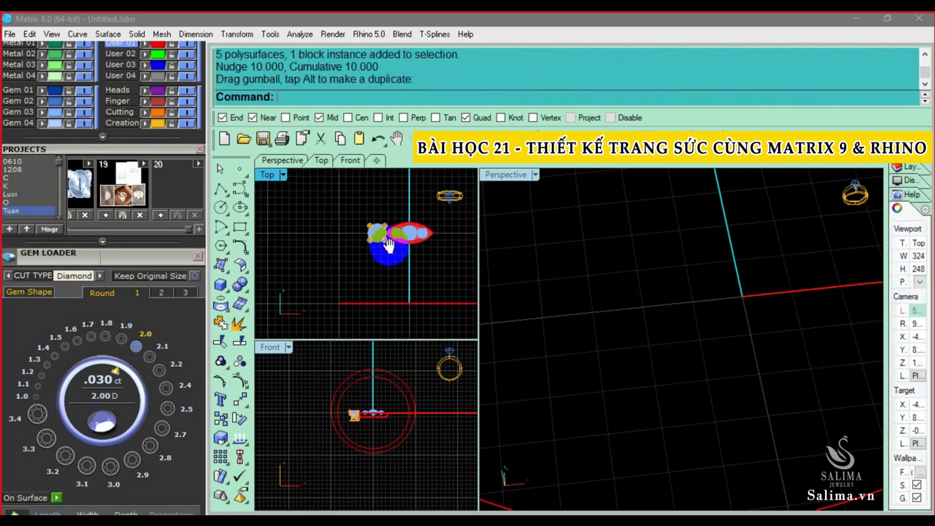
- Rotate the prong head about 45 degrees, undoing an accidental Show
text(show)
key(Return)
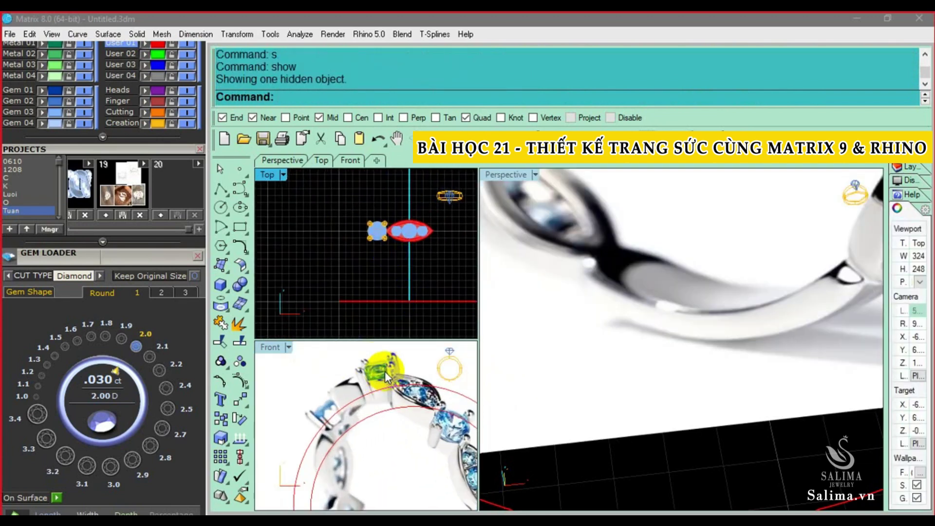
key(ctrl+z)
scroll(373, 226, up, 2)
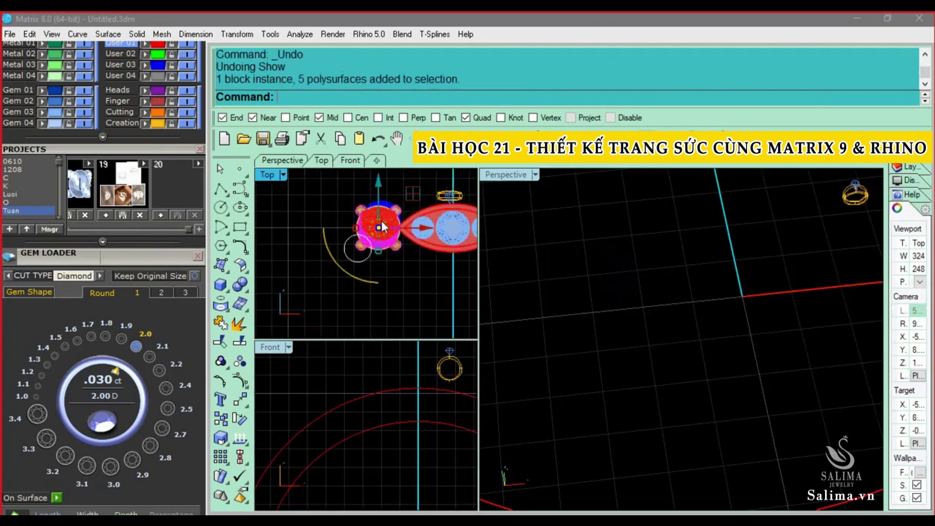
scroll(381, 220, up, 3)
drag(352, 286, 317, 269)
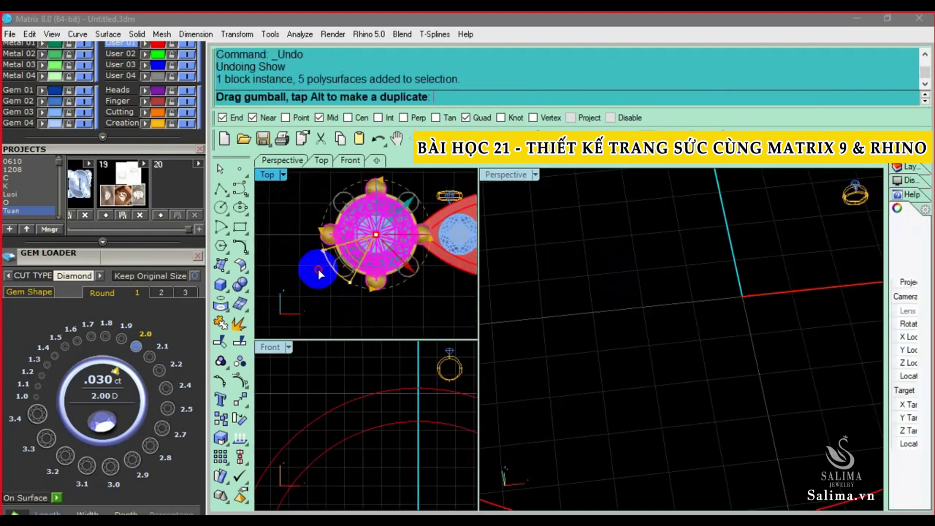
- Maximize the view in perspective and orbit to a level side view of head and bar
double_click(271, 176)
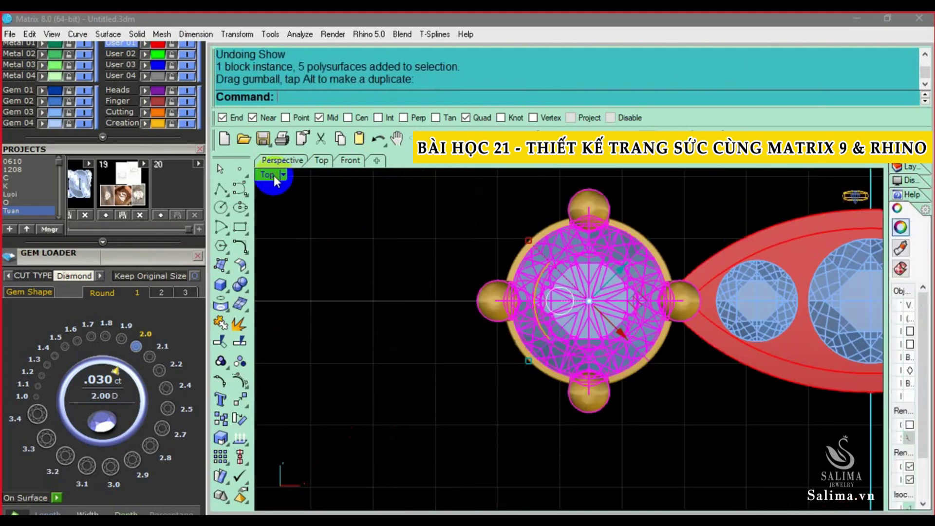
scroll(443, 272, down, 2)
click(549, 359)
key(F4)
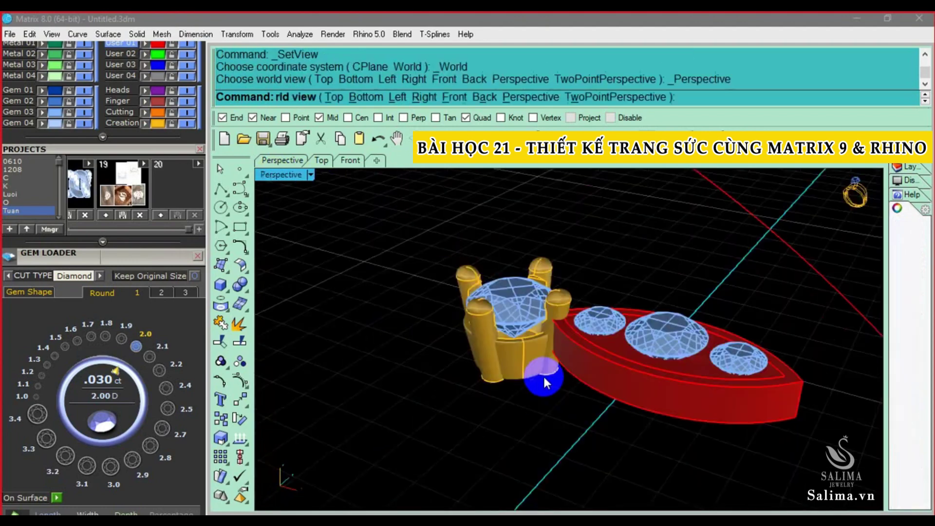
scroll(542, 375, up, 3)
click(531, 333)
click(614, 331)
mouse_move(531, 333)
right_down()
mouse_move(615, 331)
mouse_move(507, 341)
mouse_move(496, 363)
right_up()
- Align the gumball to the construction plane and raise the prong head
click(496, 363)
click(495, 362)
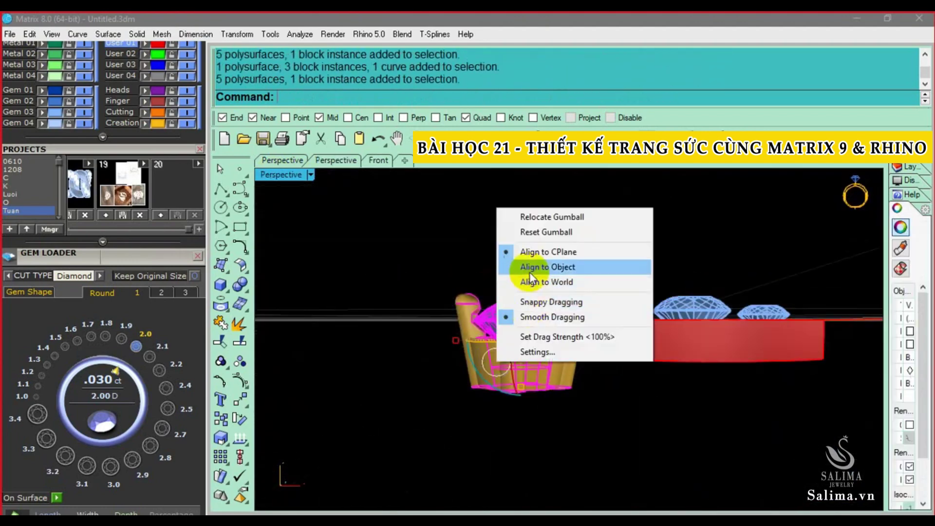
click(520, 247)
drag(530, 296, 532, 278)
- Refine the prong head's position against the tip of the marquise bar
right_drag(532, 278, 559, 329)
scroll(559, 329, up, 2)
drag(551, 302, 511, 351)
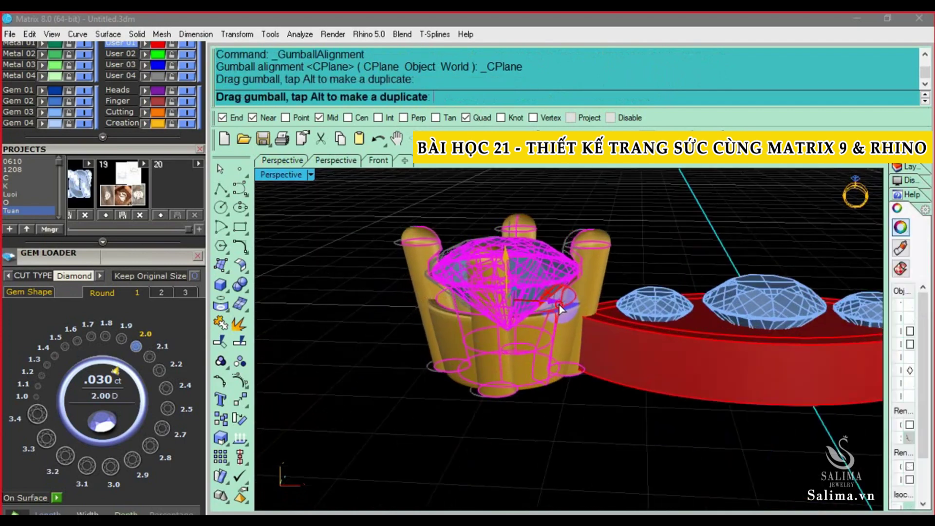
right_drag(511, 351, 506, 380)
click(506, 379)
mouse_move(599, 340)
right_down()
mouse_move(587, 289)
mouse_move(470, 247)
mouse_move(535, 338)
right_up()
click(560, 300)
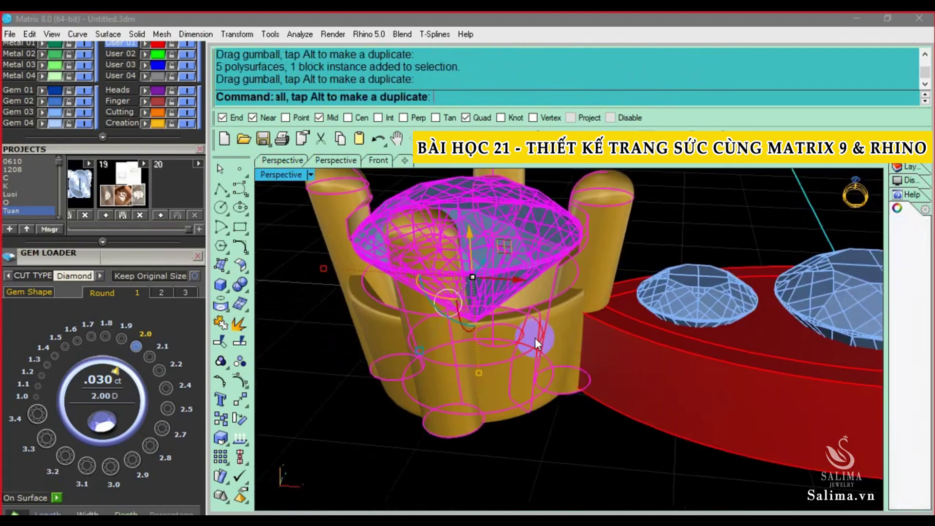
- Orbit out to view the whole ring and reset the Perspective view
drag(517, 283, 525, 286)
right_drag(525, 286, 598, 364)
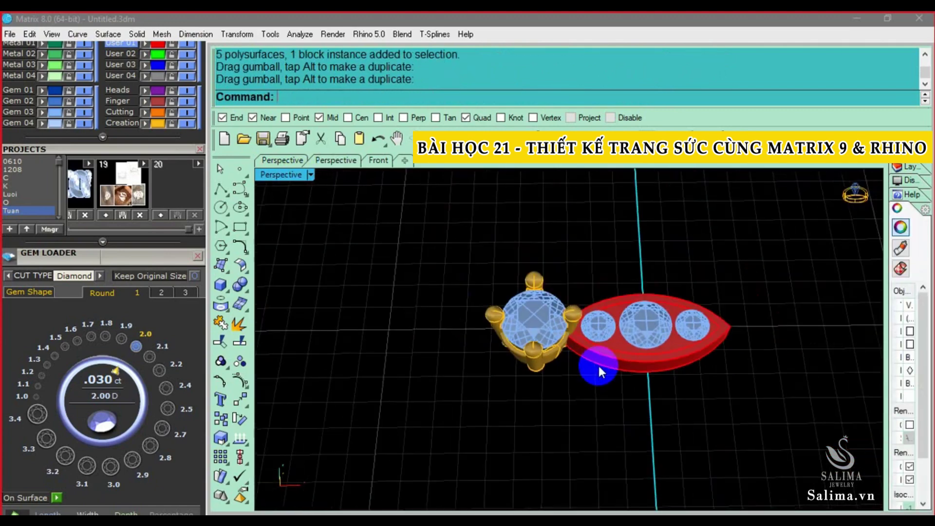
key(ctrl+F1)
- Briefly show the hidden reference ring photo, then hide it and restore the three-viewport layout
key(ctrl+F4)
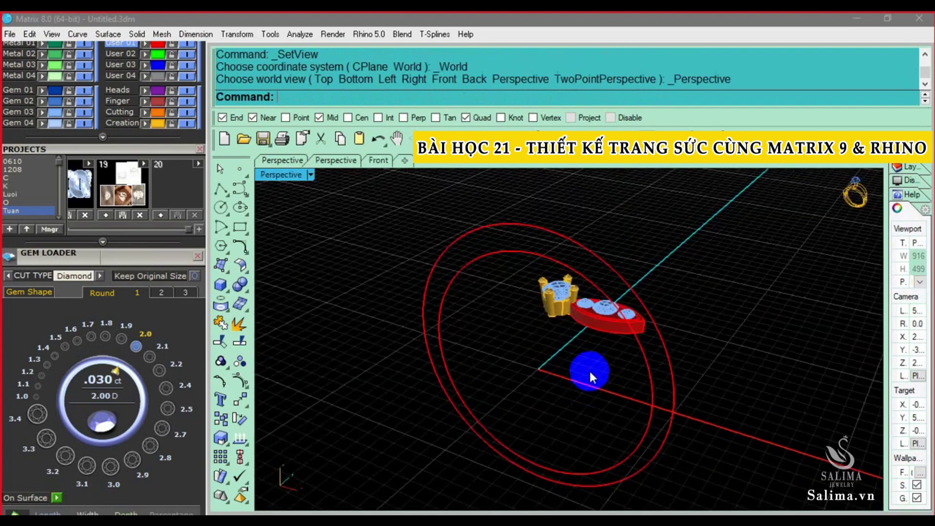
text(s)
key(Return)
text(show)
key(Return)
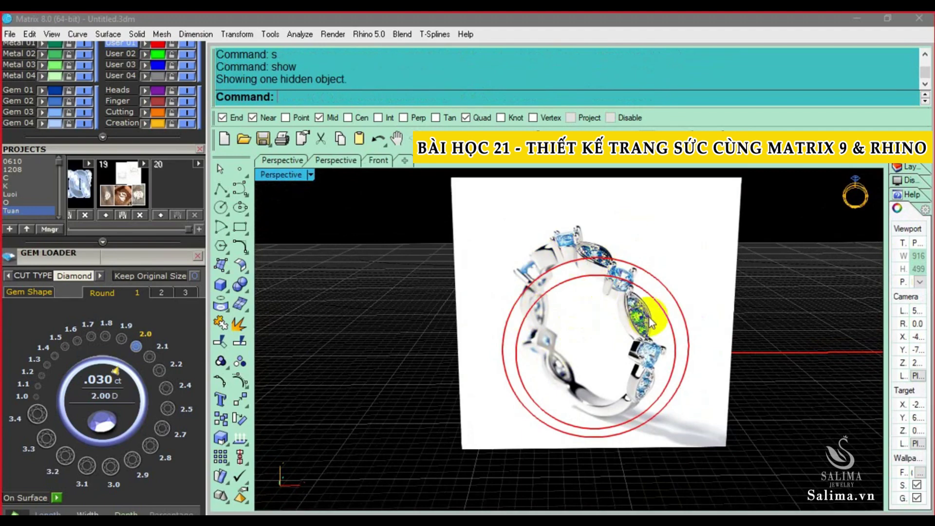
click(382, 195)
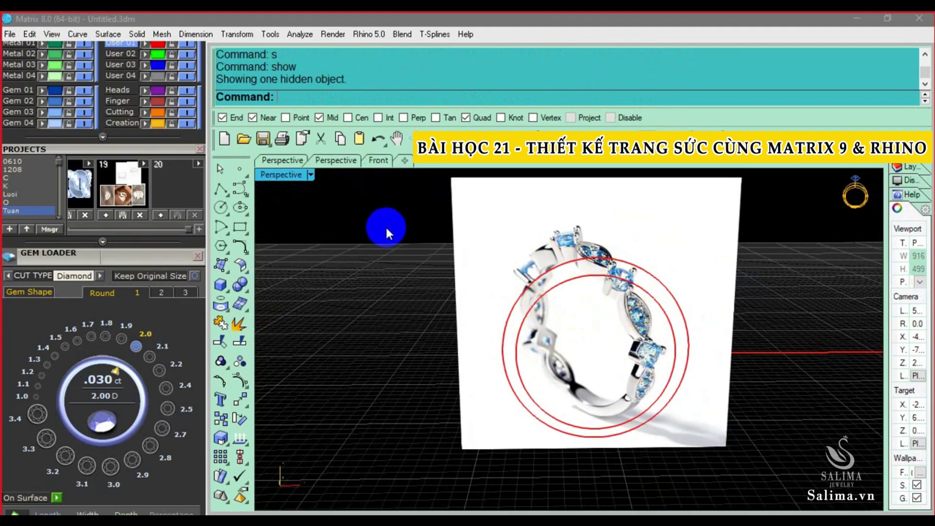
key(ctrl+z)
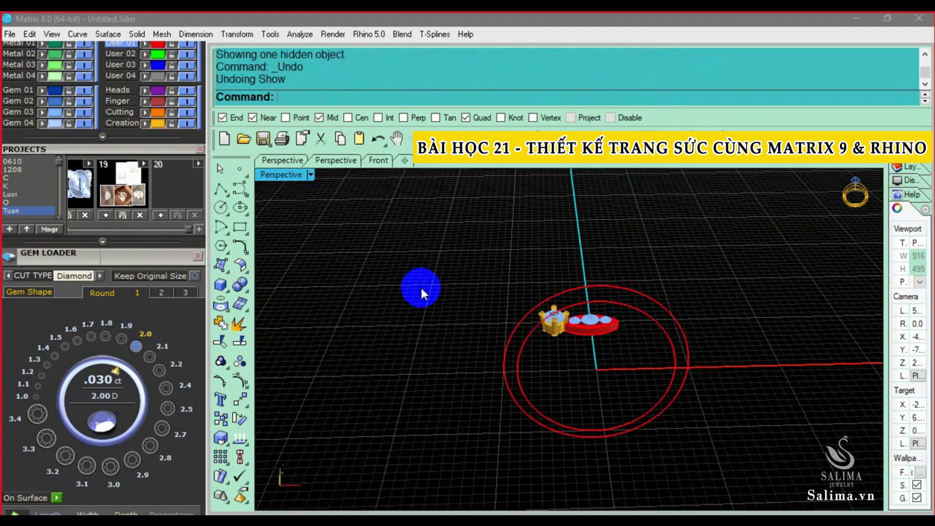
double_click(301, 180)
- Select the marquise bar together with its gems and round gem setting in the front view
click(425, 253)
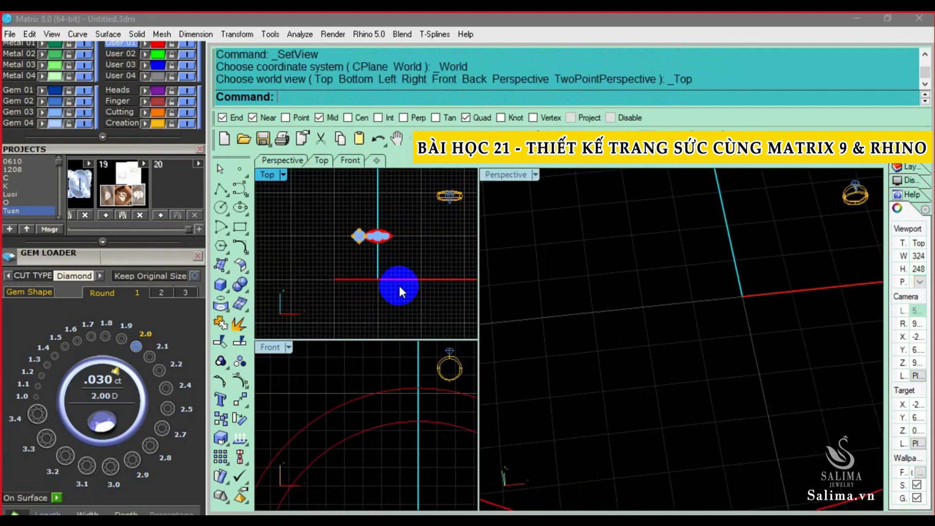
click(395, 417)
scroll(380, 421, down, 3)
scroll(365, 237, up, 2)
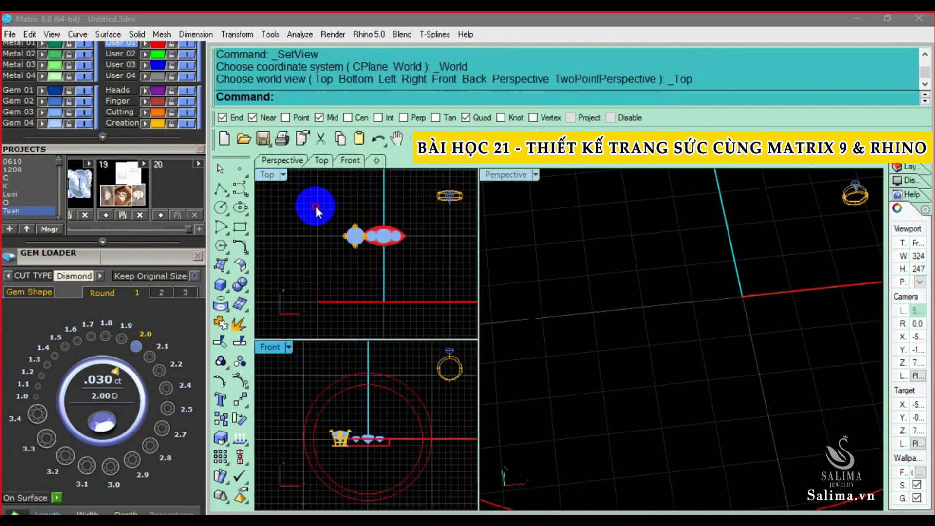
drag(314, 204, 426, 263)
scroll(628, 304, up, 3)
scroll(691, 299, up, 2)
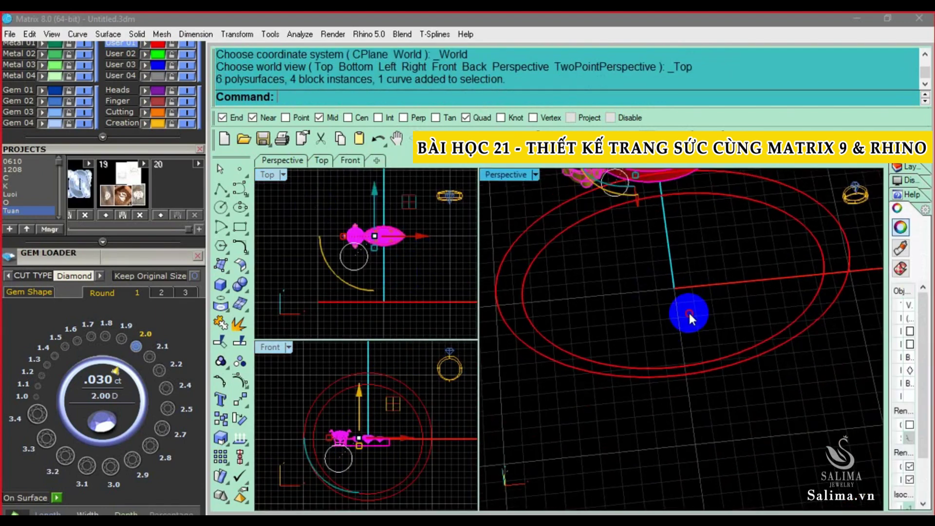
click(690, 313)
scroll(342, 222, up, 3)
drag(303, 209, 461, 278)
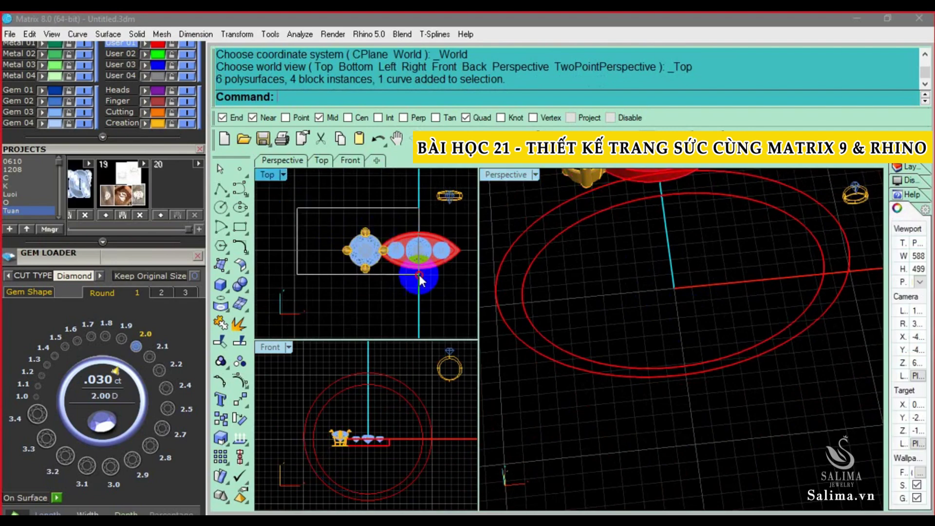
click(411, 275)
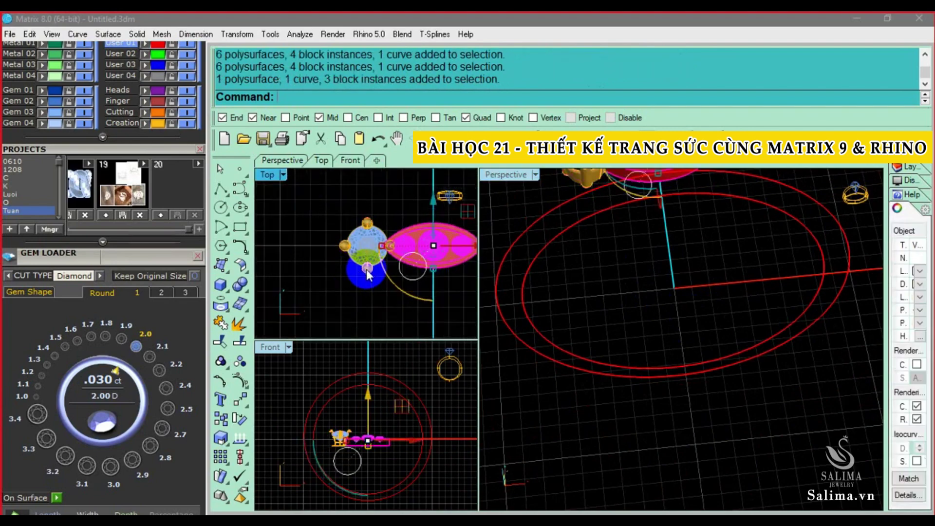
- Maximize the top view and zoom in on the selected bar
text(mi)
key(Return)
key(Escape)
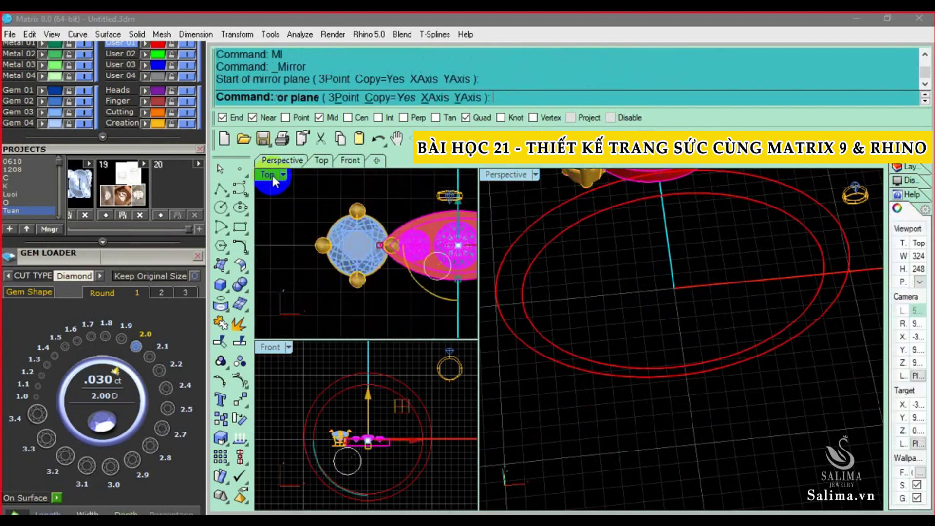
double_click(268, 174)
scroll(616, 368, up, 1)
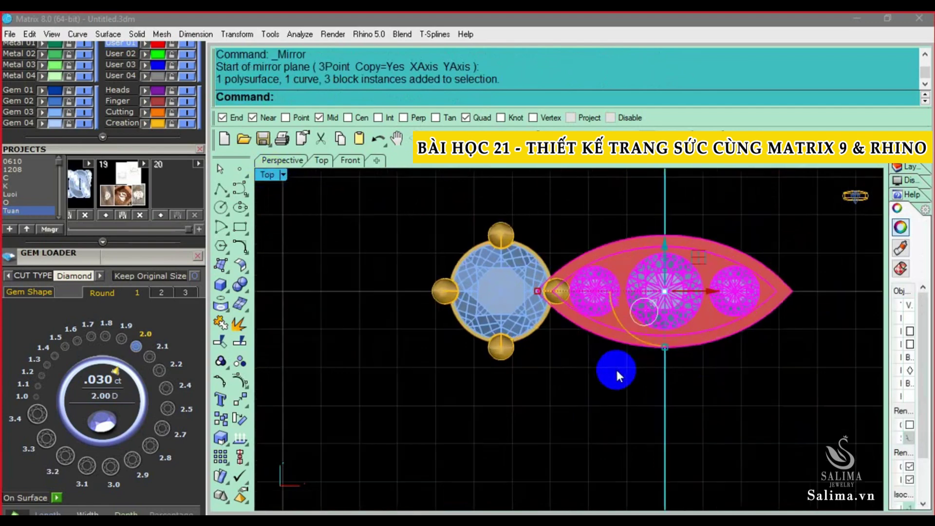
scroll(616, 366, up, 2)
scroll(604, 374, up, 2)
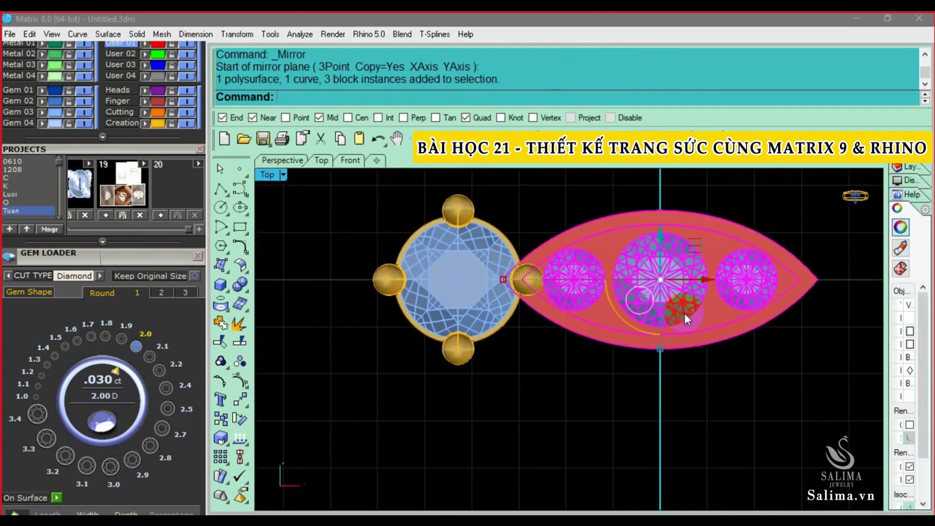
- Mirror the bar and gem setting about a line through the prong point
text(mi)
key(Return)
click(457, 349)
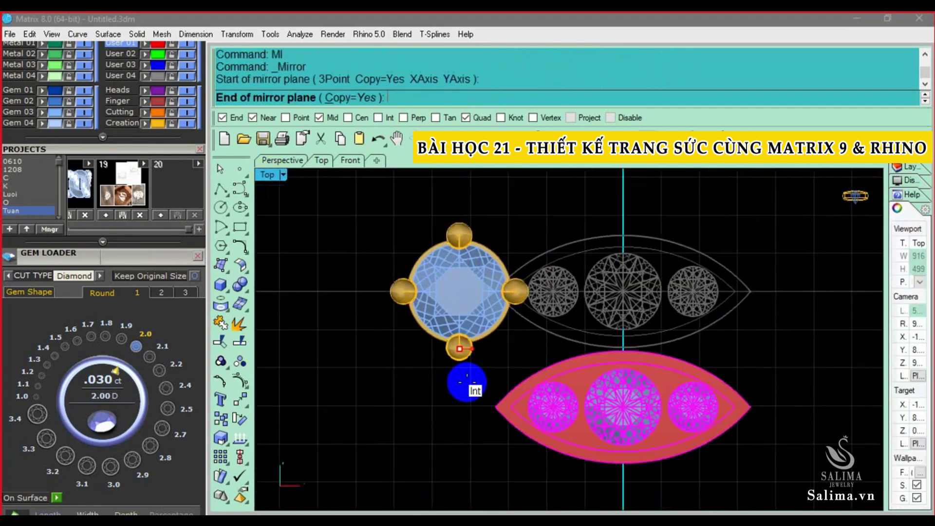
click(448, 409)
scroll(486, 391, down, 2)
scroll(460, 405, down, 1)
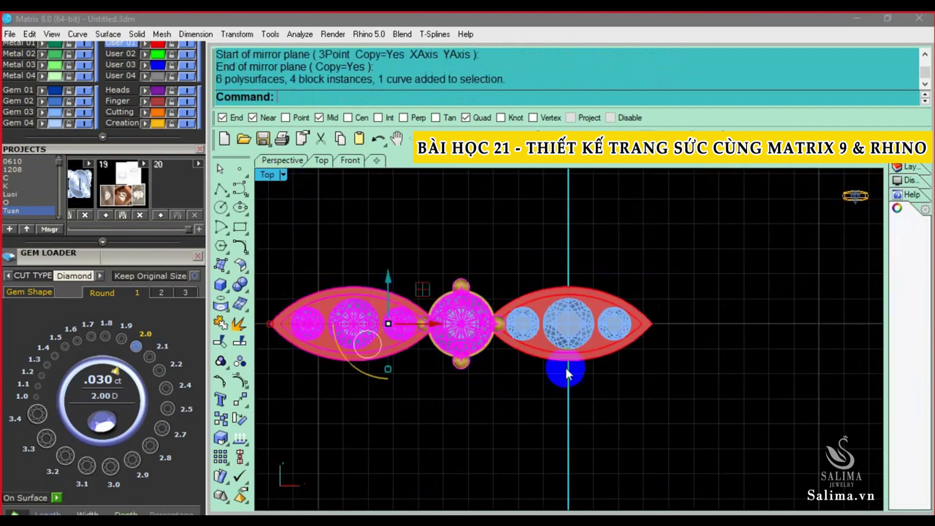
scroll(579, 388, down, 2)
- Mirror the selection across the vertical axis through the origin for a symmetric chain
text(mi)
scroll(566, 327, down, 1)
key(Return)
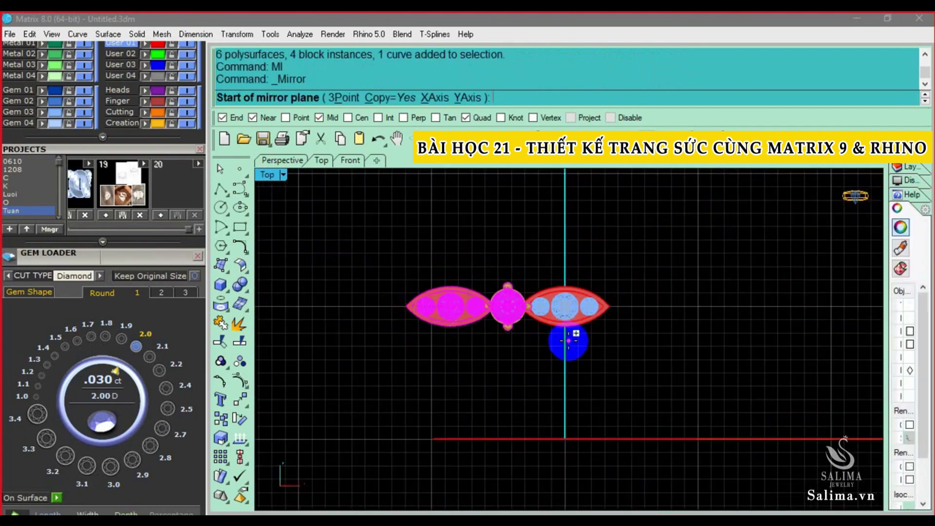
text(0)
key(Return)
click(565, 363)
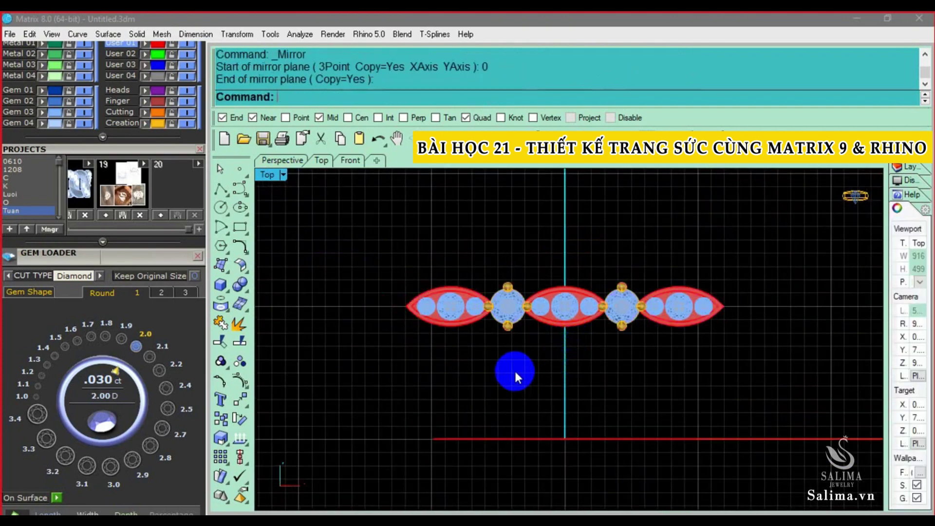
- Mirror the right part of the chain about its end point to extend it
mouse_move(780, 345)
mouse_down()
mouse_move(547, 261)
mouse_move(506, 258)
mouse_up()
text(mi)
key(Return)
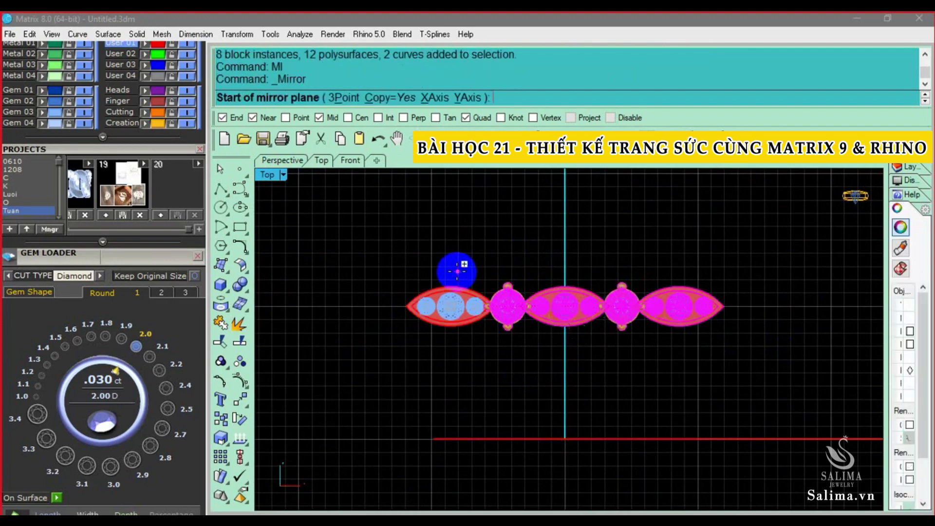
click(456, 277)
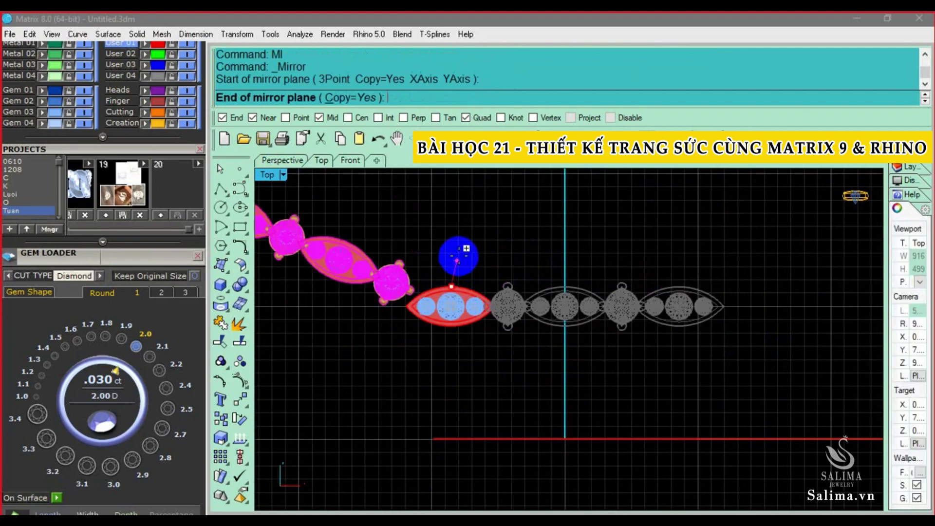
click(465, 242)
scroll(466, 239, down, 2)
scroll(528, 253, up, 2)
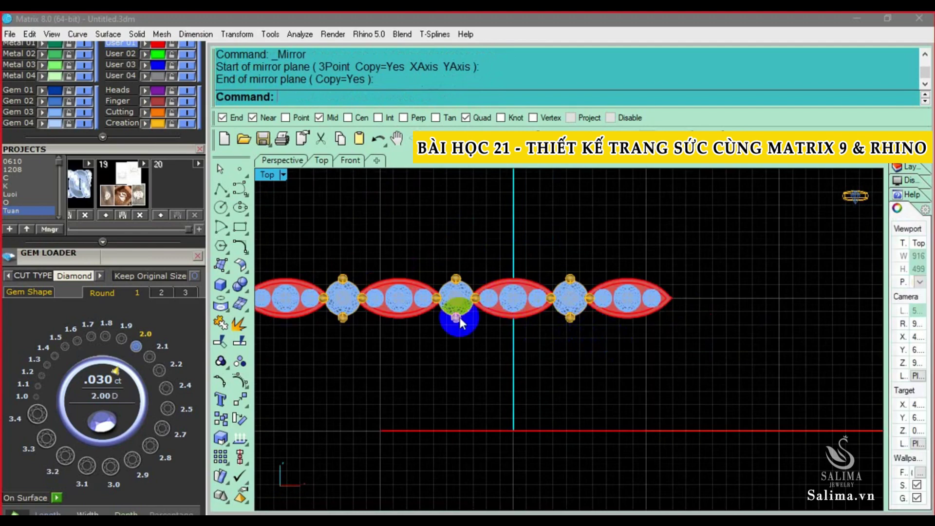
- Mirror the centre bar and round gem about the chain end to lengthen the chain
drag(480, 313, 554, 268)
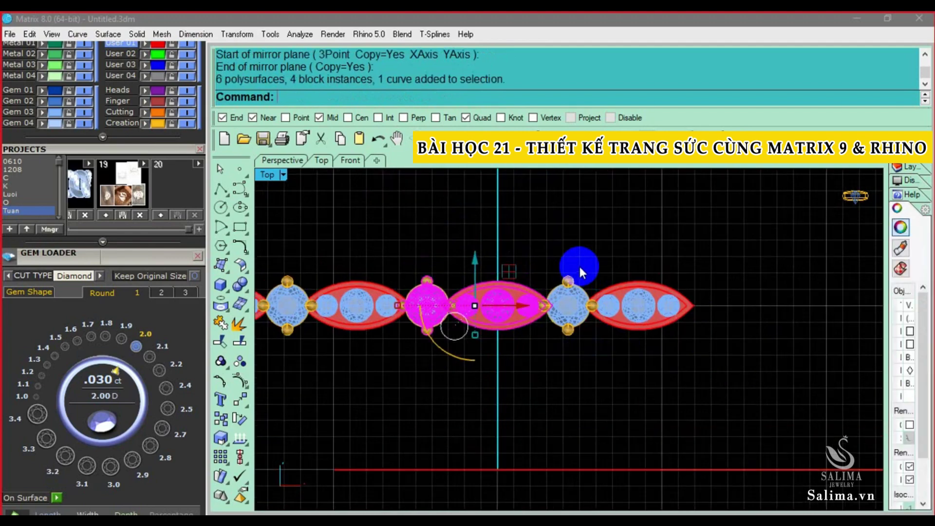
scroll(577, 297, down, 2)
scroll(574, 302, down, 3)
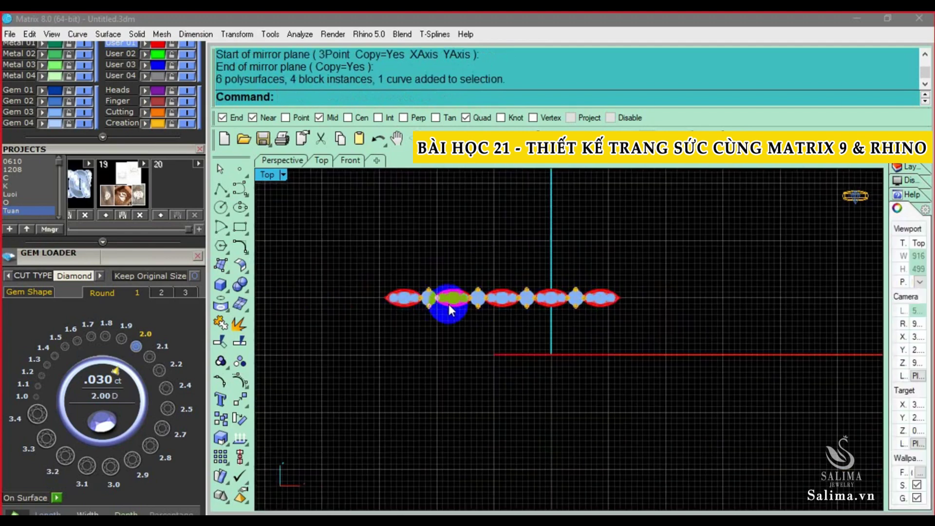
scroll(569, 303, up, 2)
scroll(569, 303, up, 2)
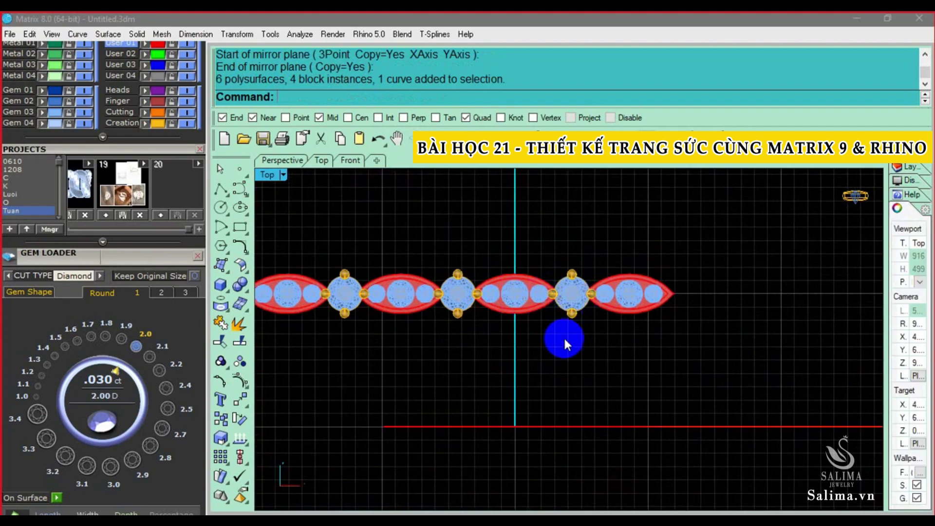
drag(563, 336, 622, 267)
scroll(623, 266, up, 2)
text(mi)
key(Return)
click(635, 308)
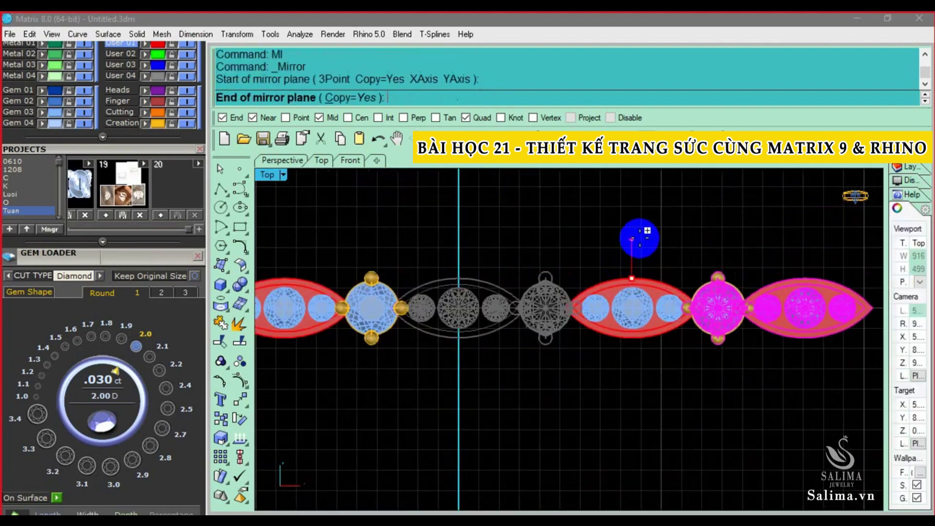
click(639, 238)
- Window-select the whole chain of bars and gems
scroll(648, 243, down, 3)
drag(425, 241, 741, 278)
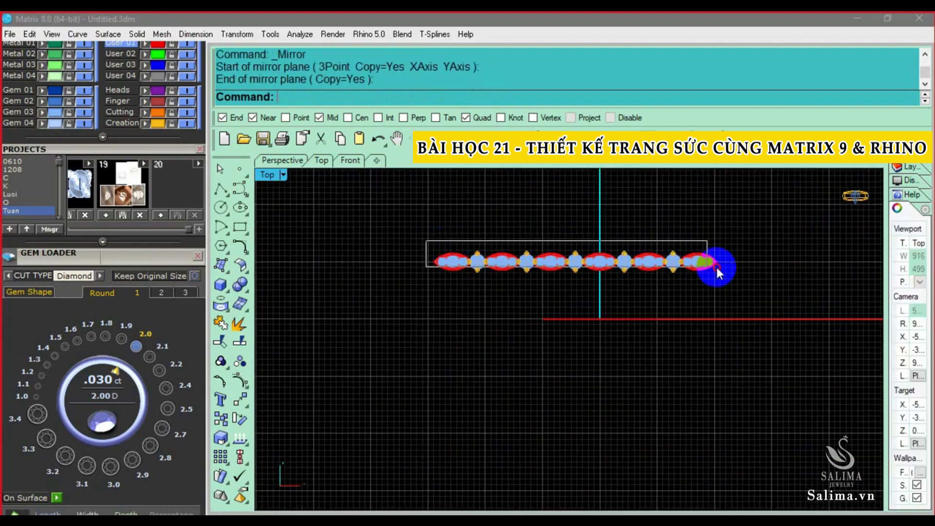
scroll(657, 270, up, 2)
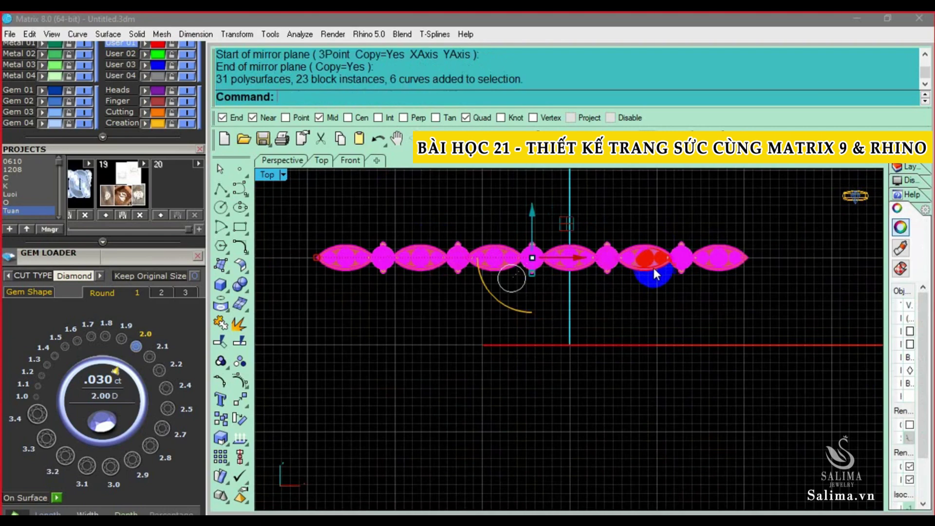
scroll(509, 262, up, 3)
scroll(577, 262, up, 2)
- Move the chain from the gem centre to the origin, nudge it 10 units up, then deselect
text(m)
key(Return)
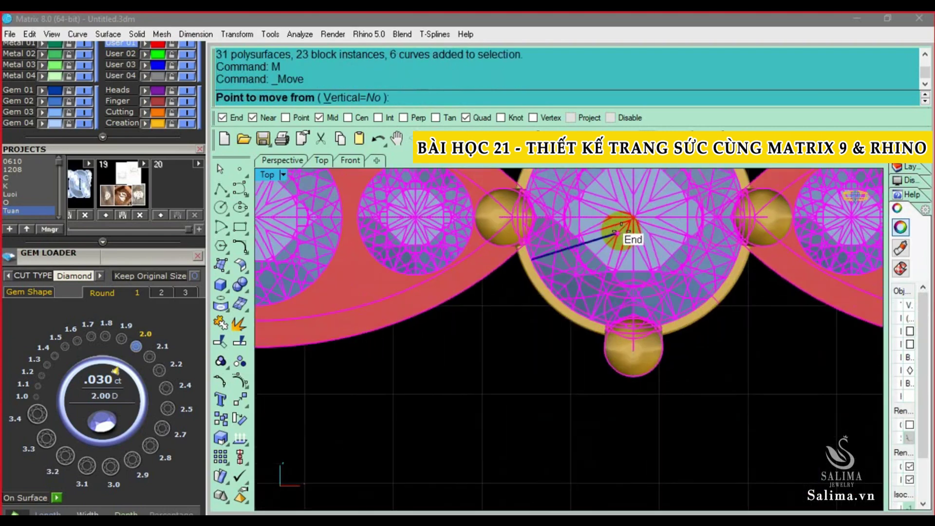
click(627, 220)
scroll(628, 222, down, 2)
scroll(631, 221, down, 3)
scroll(631, 221, down, 1)
text(0)
key(Return)
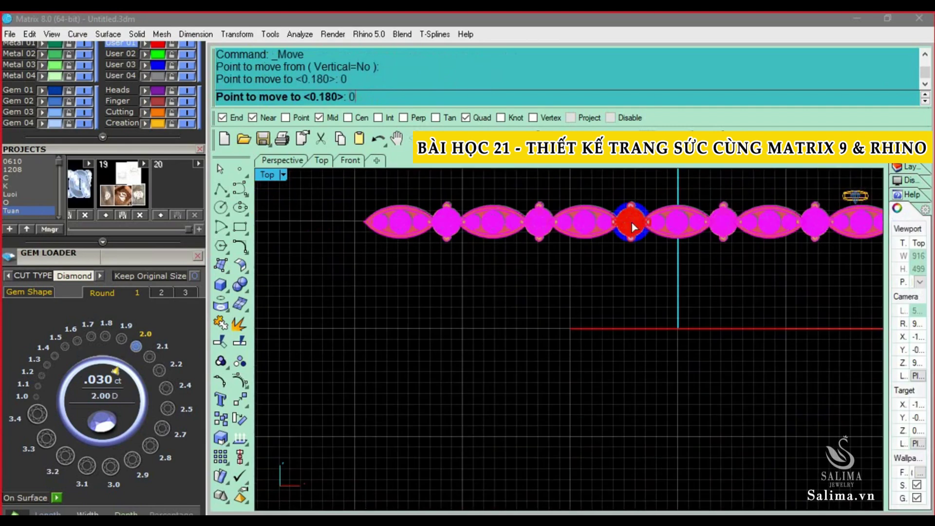
right_drag(723, 267, 642, 330)
key(alt+shift+Up)
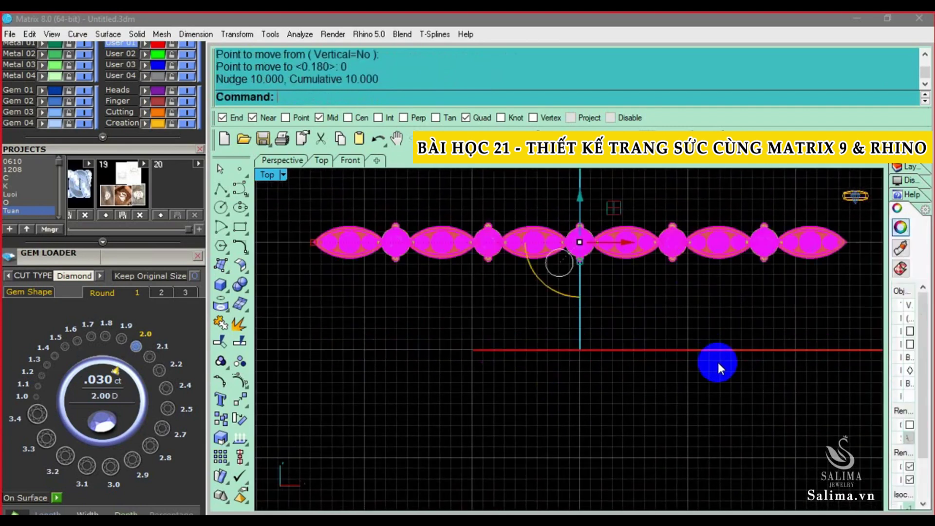
key(Escape)
scroll(596, 267, down, 1)
scroll(552, 329, down, 2)
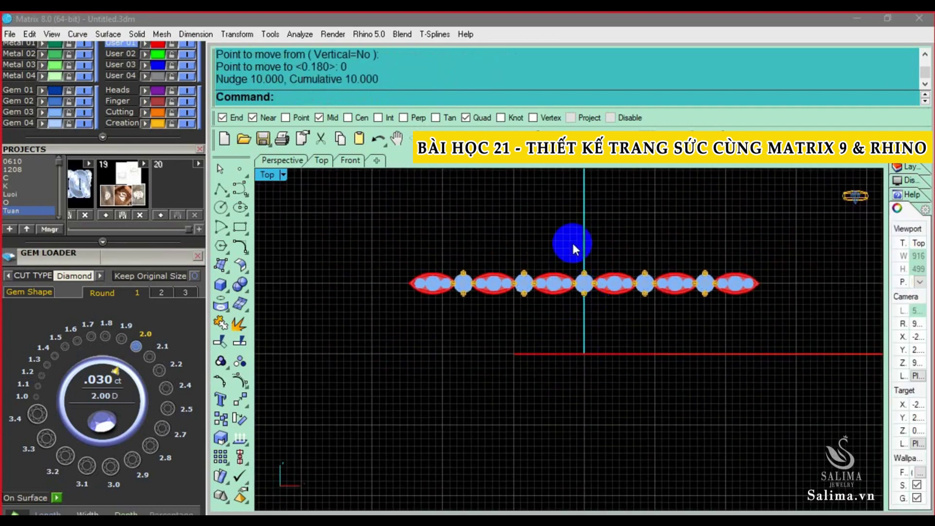
scroll(587, 298, up, 2)
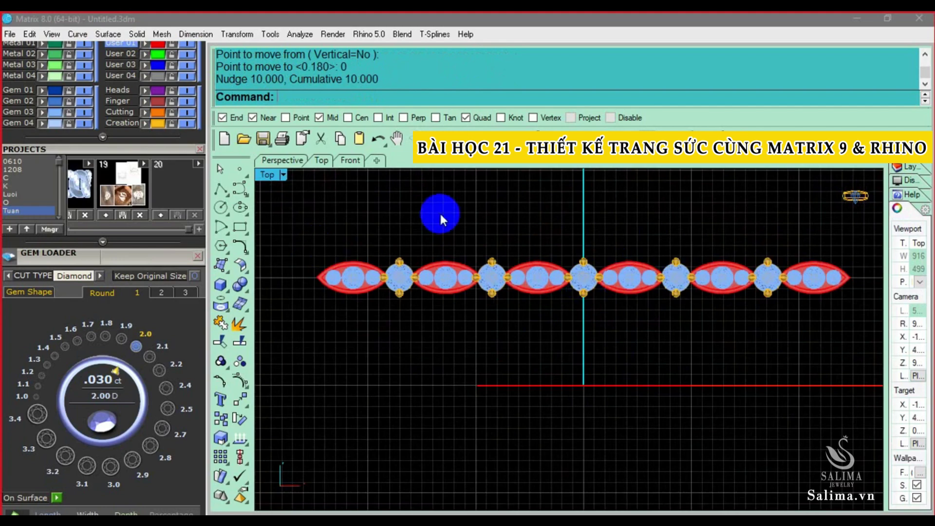
- Restore the multi-view layout, pan the front view and orbit the perspective to the gem row
double_click(266, 174)
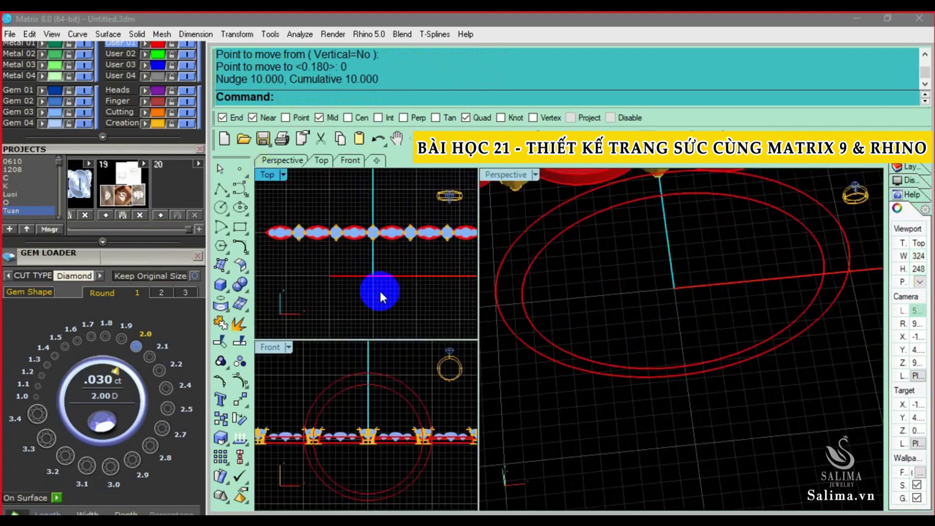
right_drag(348, 453, 369, 423)
scroll(382, 242, down, 3)
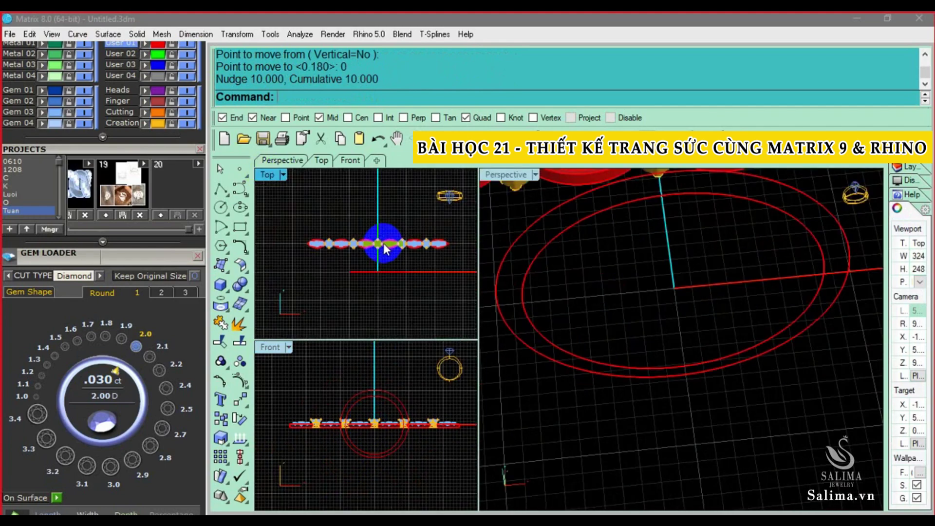
scroll(681, 240, down, 5)
mouse_move(681, 240)
right_down()
mouse_move(567, 241)
mouse_move(541, 285)
right_up()
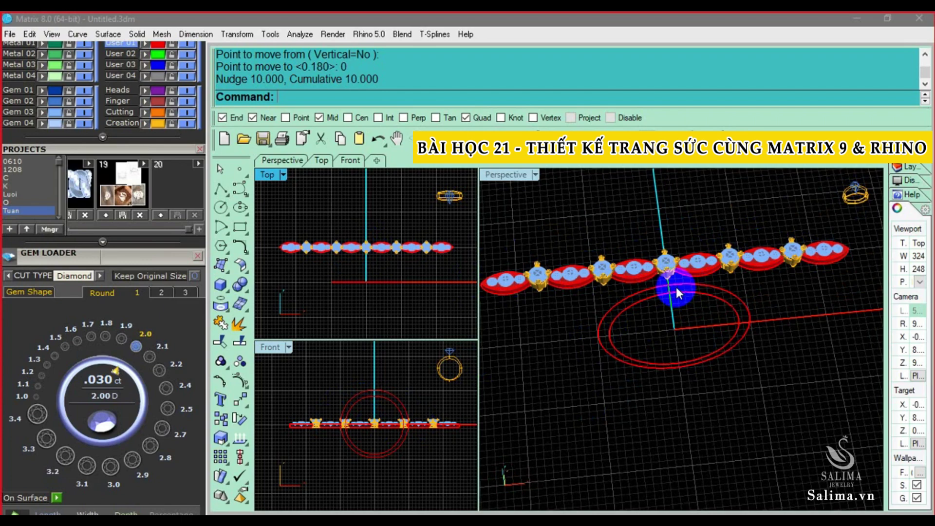
- Select the outer ring circle and browse the surface creation flyout
click(676, 287)
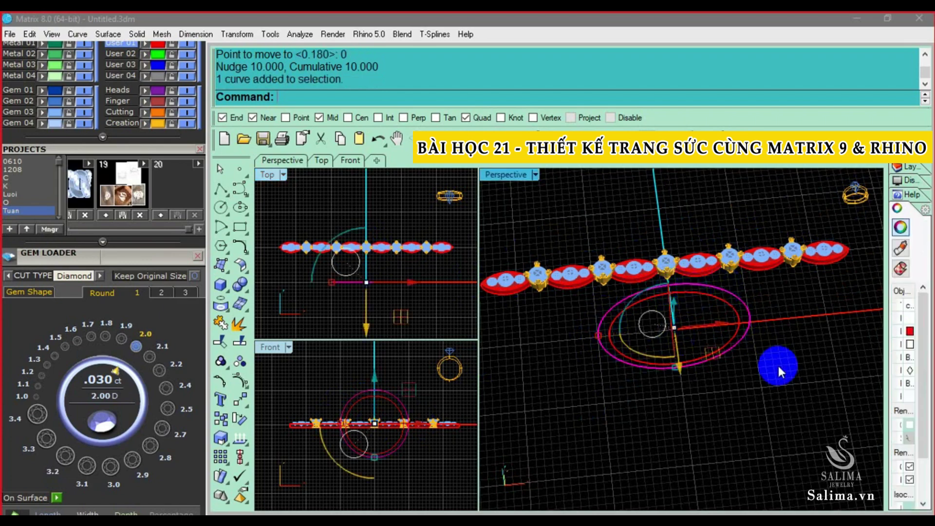
click(778, 366)
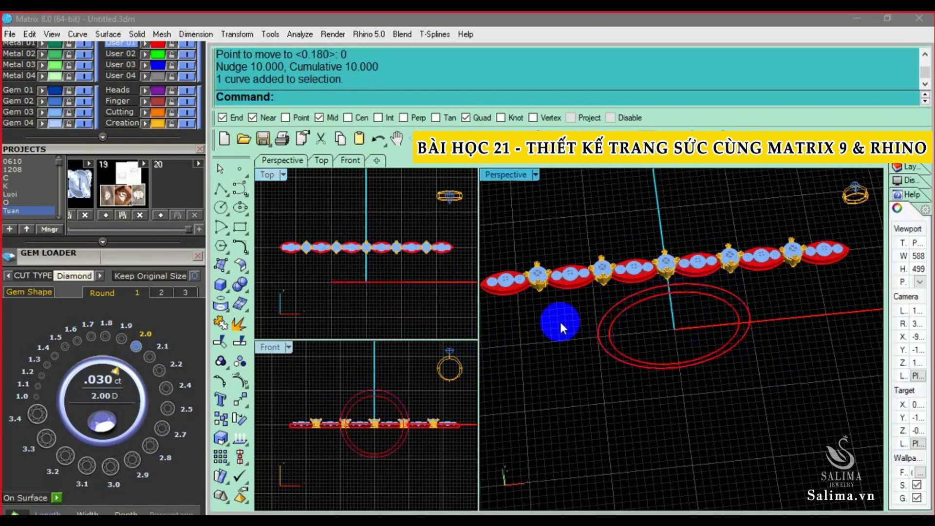
click(606, 304)
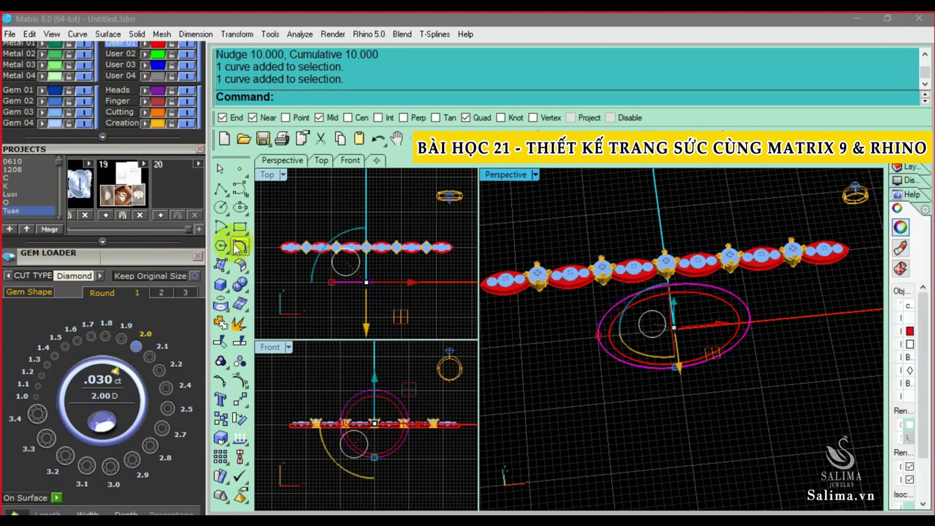
click(221, 265)
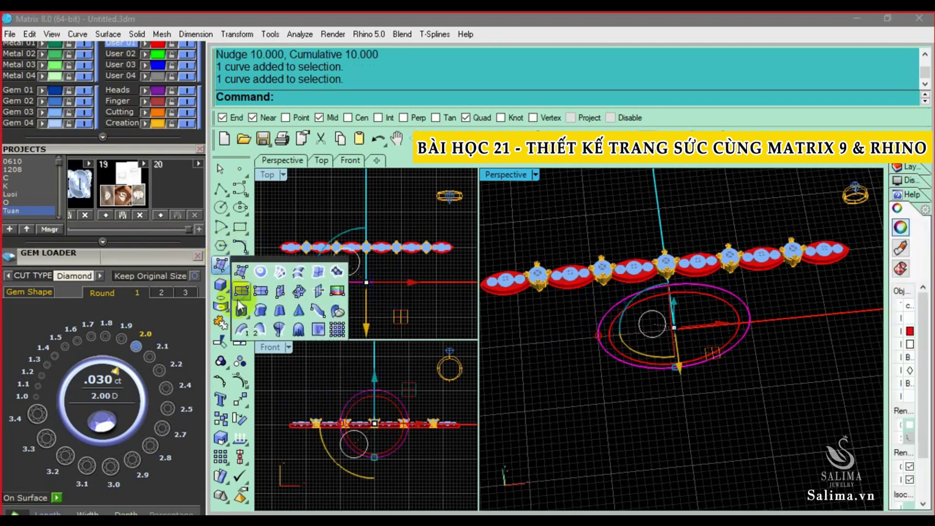
click(238, 300)
click(226, 268)
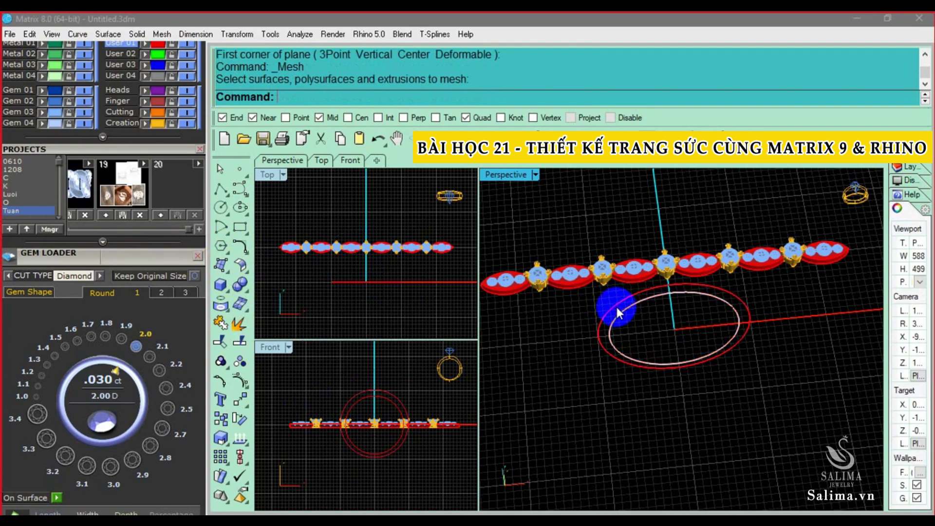
- Extrude the outer ring circle both sides into an open band surface and select it
click(614, 306)
click(615, 309)
click(222, 266)
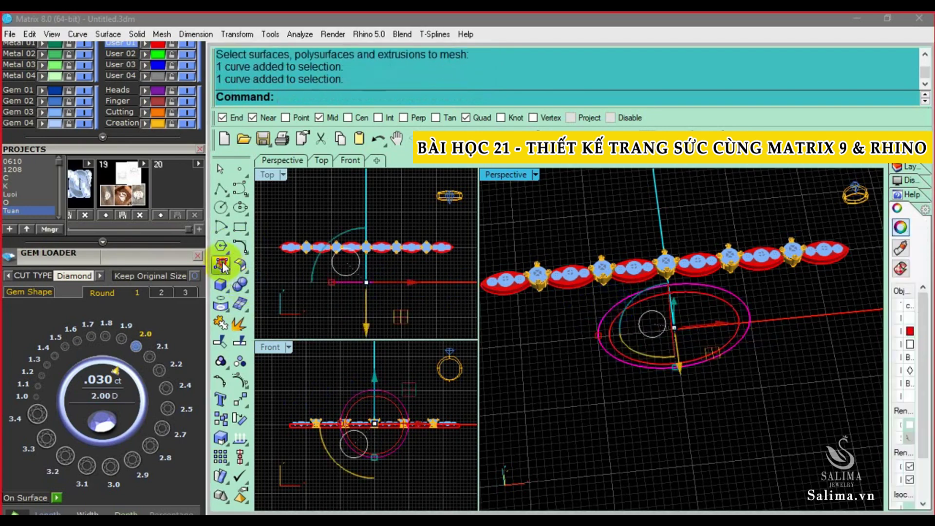
click(241, 311)
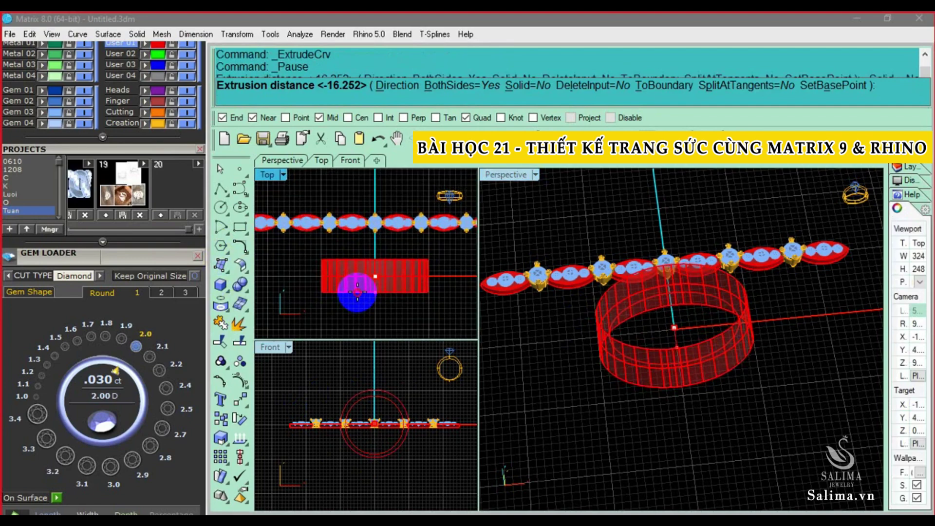
right_click(355, 288)
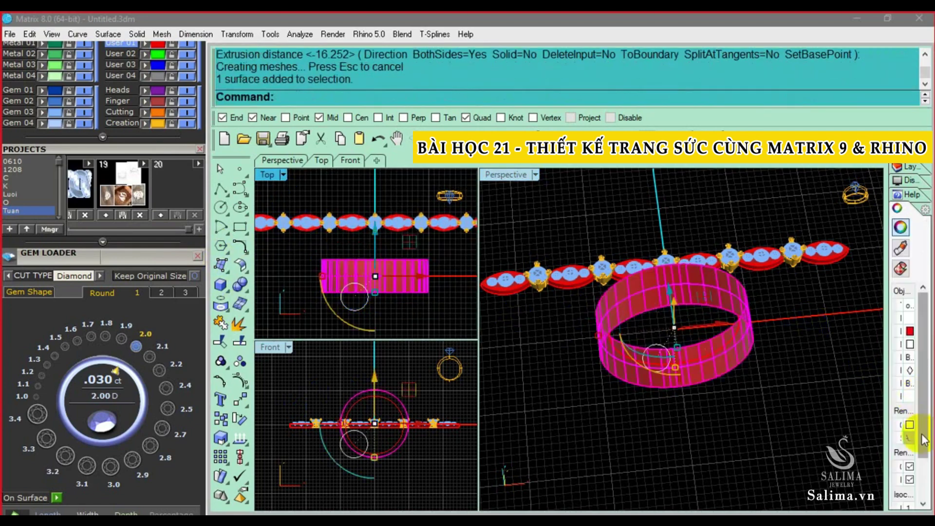
click(792, 444)
click(735, 267)
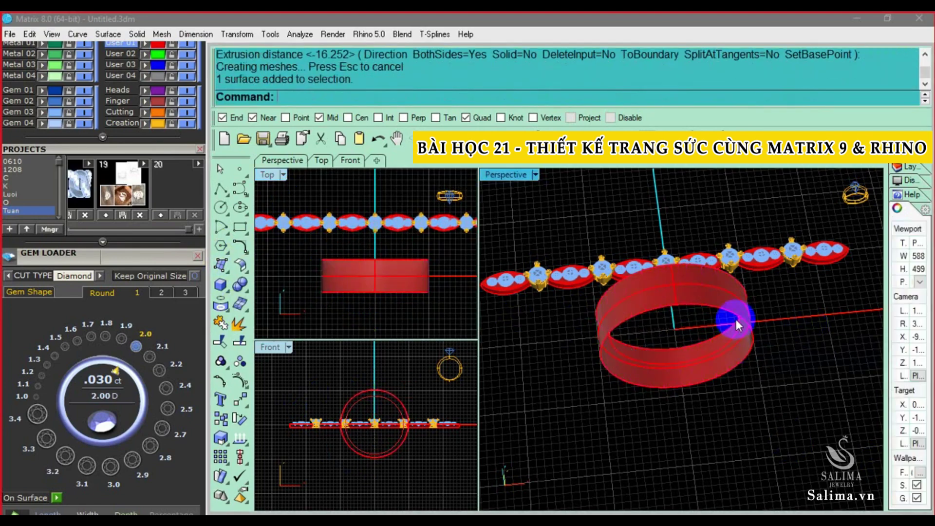
click(139, 180)
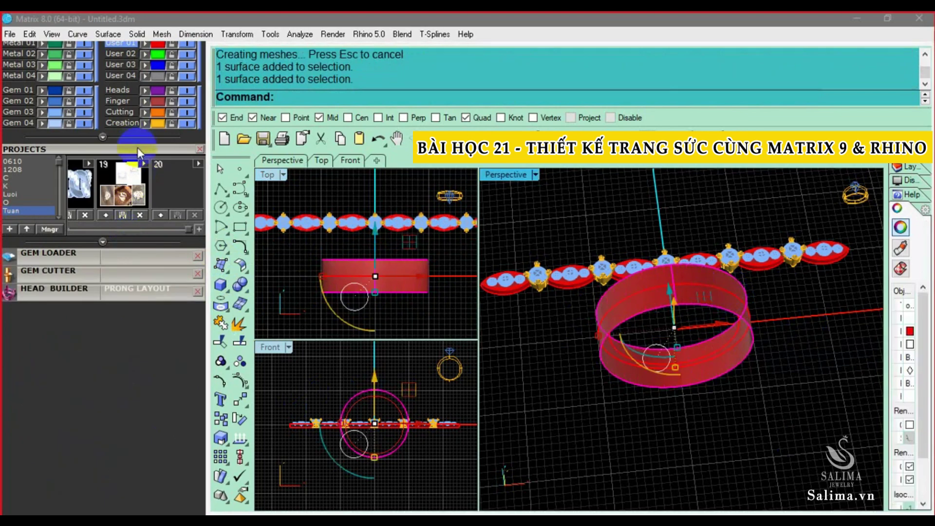
scroll(137, 148, up, 3)
click(672, 390)
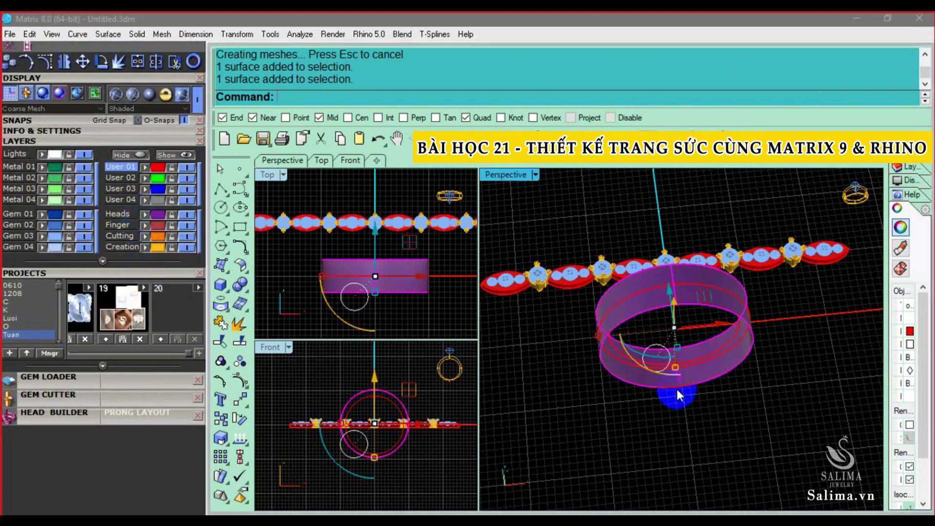
click(16, 153)
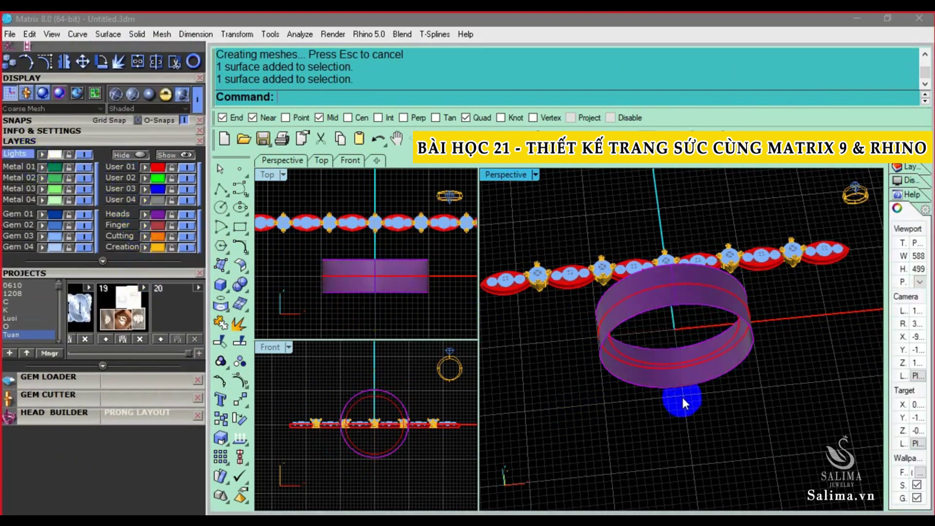
right_drag(678, 401, 684, 430)
mouse_move(759, 406)
mouse_down()
mouse_move(691, 310)
mouse_move(689, 286)
mouse_up()
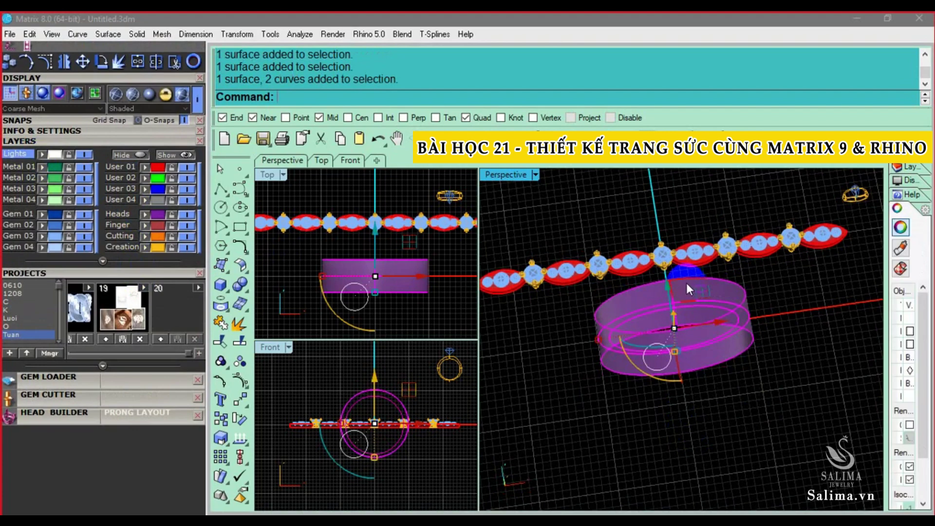
mouse_move(689, 286)
right_down()
mouse_move(752, 387)
mouse_move(652, 295)
mouse_move(604, 299)
mouse_move(743, 188)
mouse_move(741, 299)
mouse_move(665, 305)
mouse_move(659, 288)
mouse_move(678, 299)
mouse_move(695, 267)
mouse_move(628, 316)
right_up()
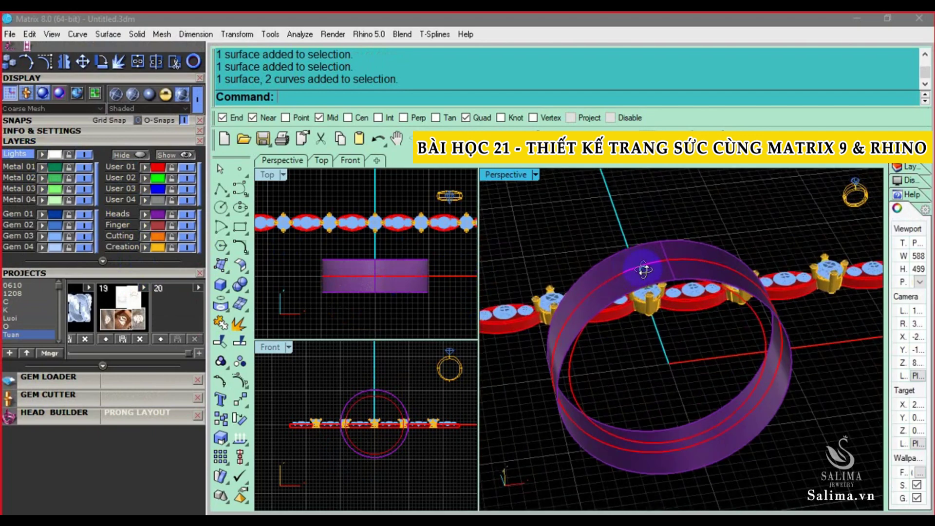
scroll(671, 258, up, 3)
scroll(659, 244, up, 2)
scroll(667, 275, down, 3)
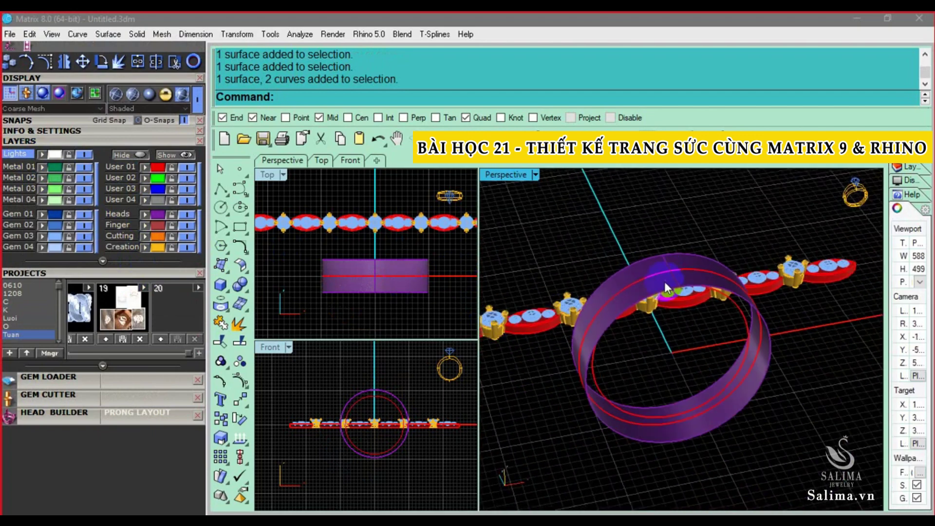
right_drag(664, 281, 698, 293)
scroll(672, 282, up, 3)
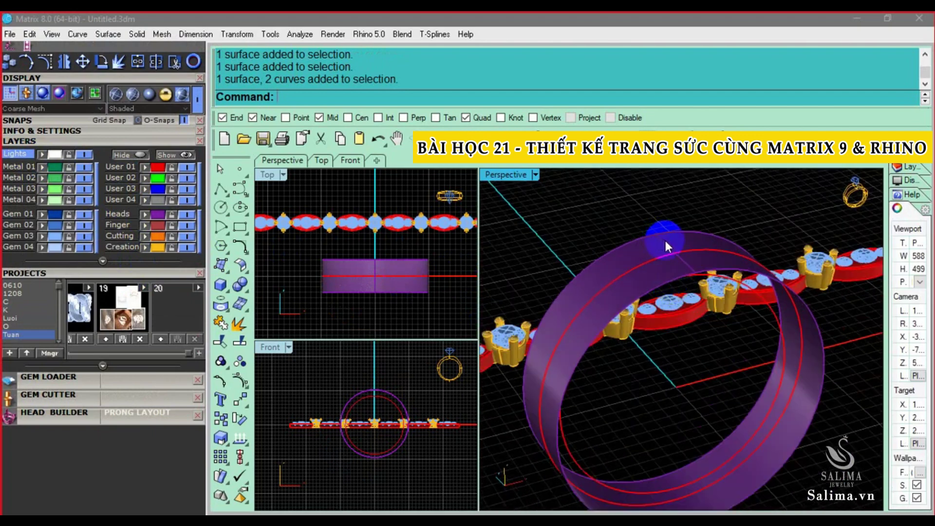
mouse_move(664, 238)
right_down()
mouse_move(621, 256)
mouse_move(666, 264)
mouse_move(598, 317)
right_up()
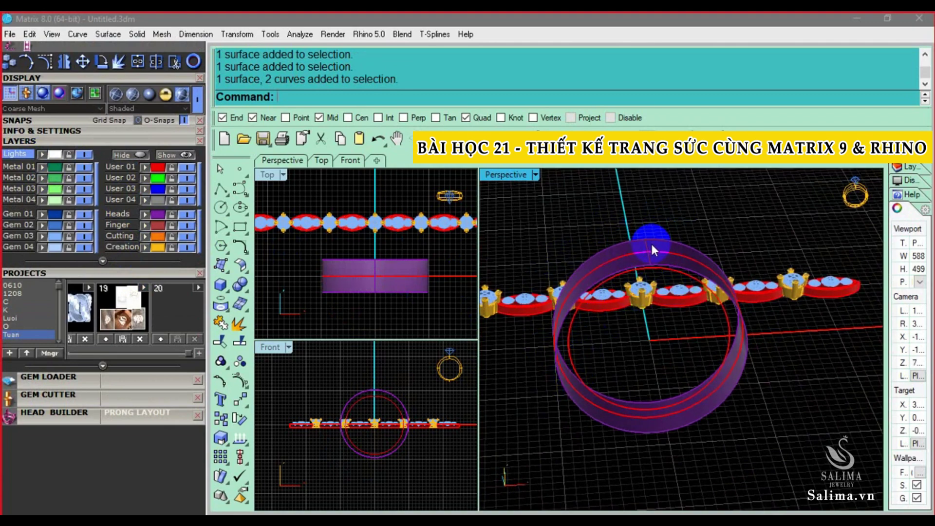
scroll(650, 241, up, 2)
scroll(648, 243, down, 2)
scroll(654, 246, down, 2)
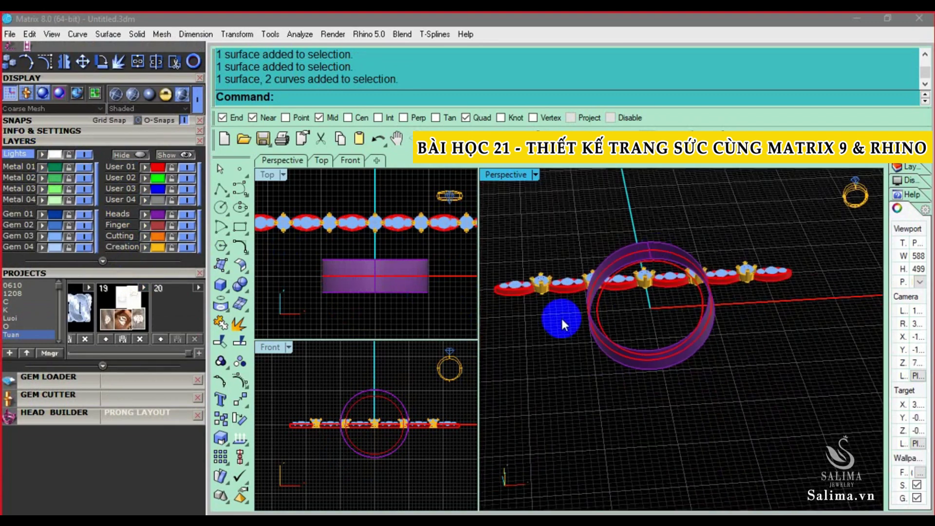
scroll(675, 257, up, 3)
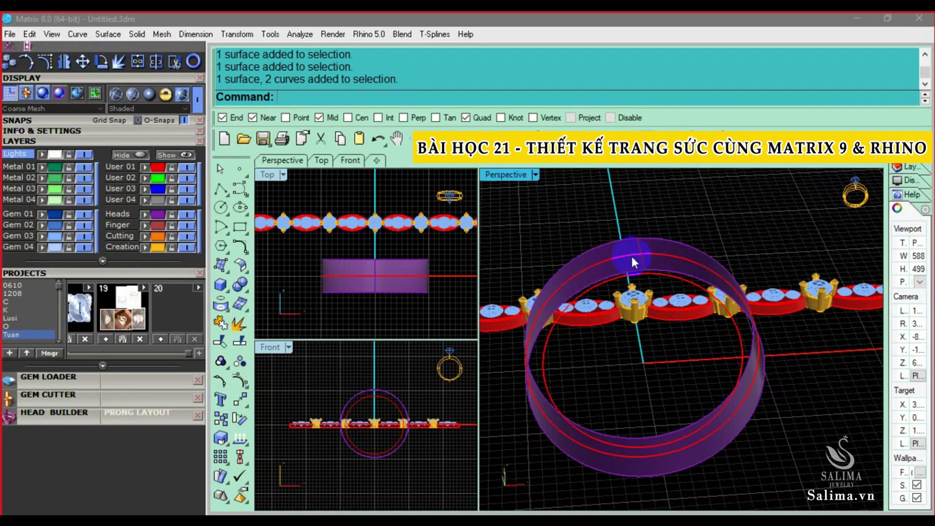
scroll(639, 253, down, 2)
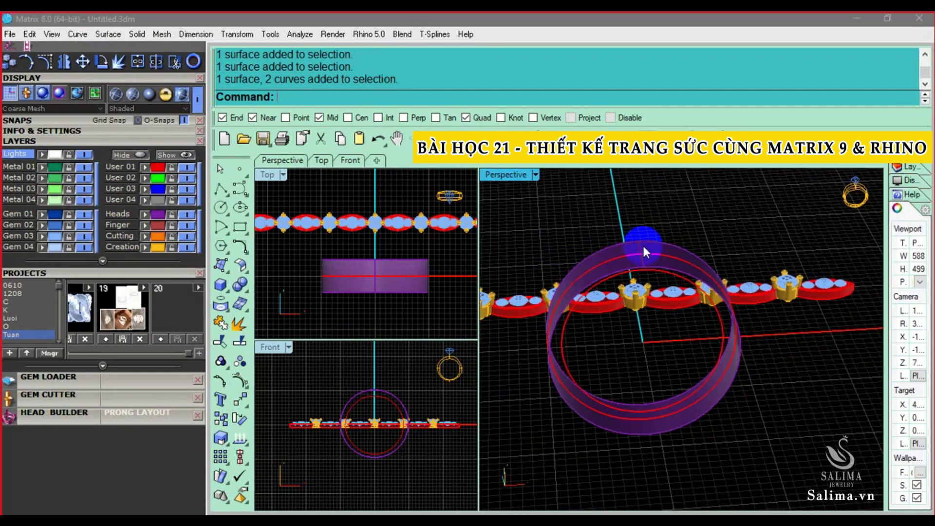
scroll(642, 243, up, 2)
scroll(639, 246, down, 2)
scroll(643, 238, up, 2)
click(653, 244)
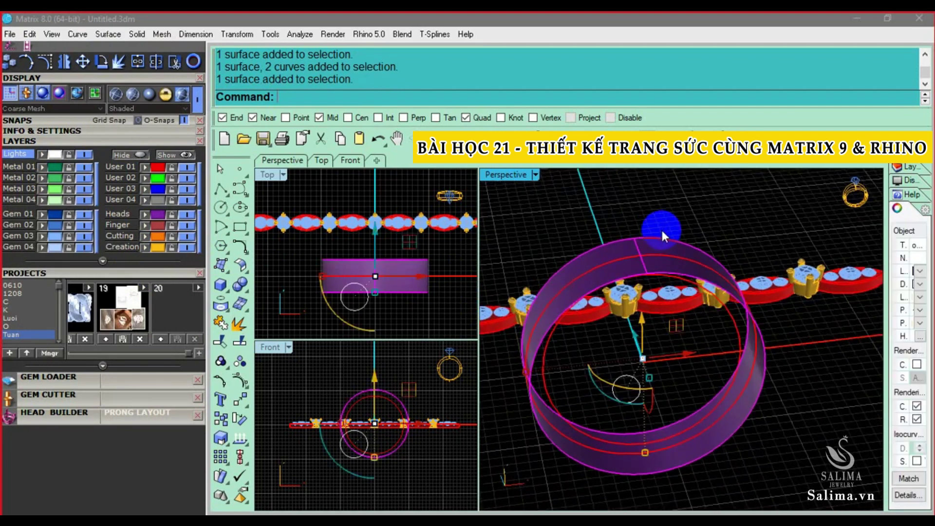
click(736, 446)
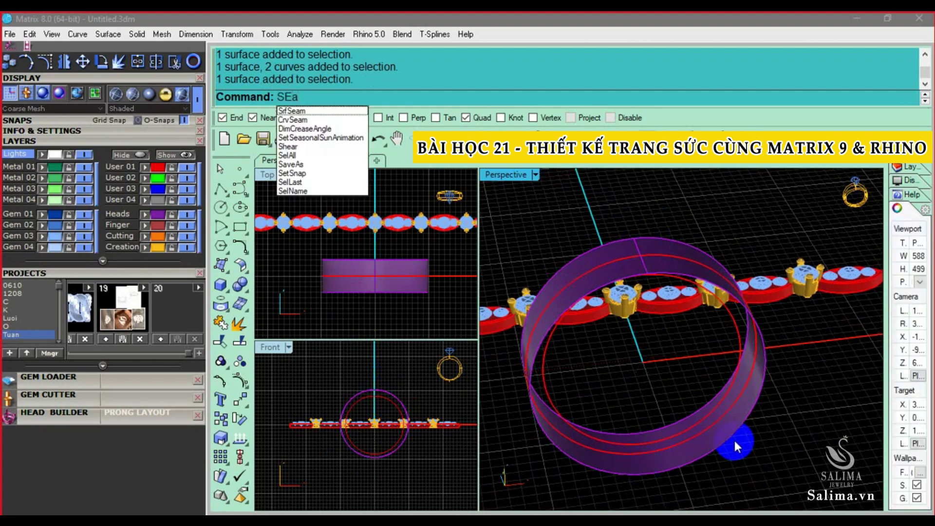
- Move the band surface's seam to the bottom of the band with SrfSeam
click(311, 112)
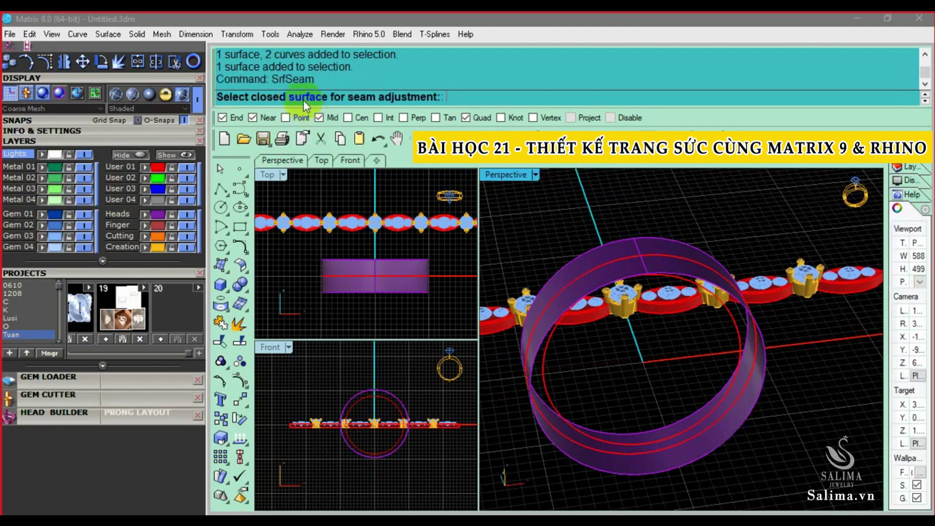
click(764, 387)
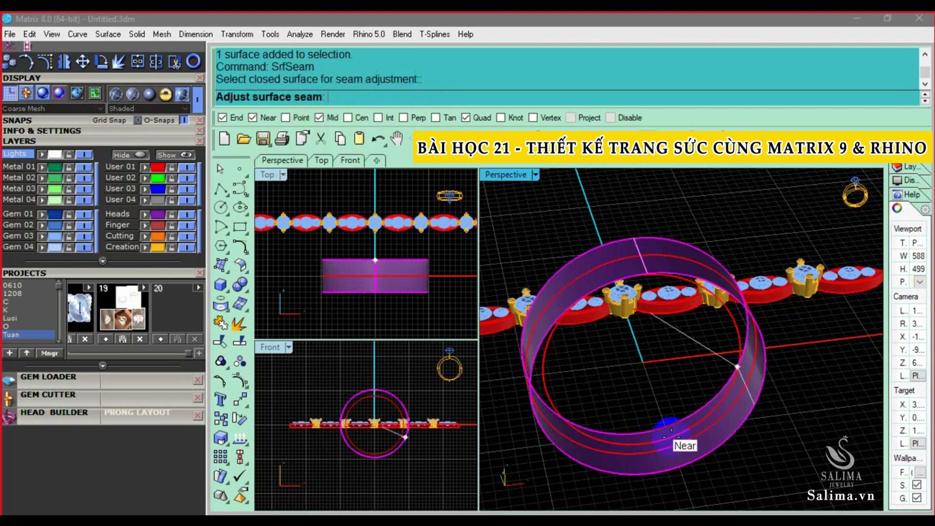
click(638, 432)
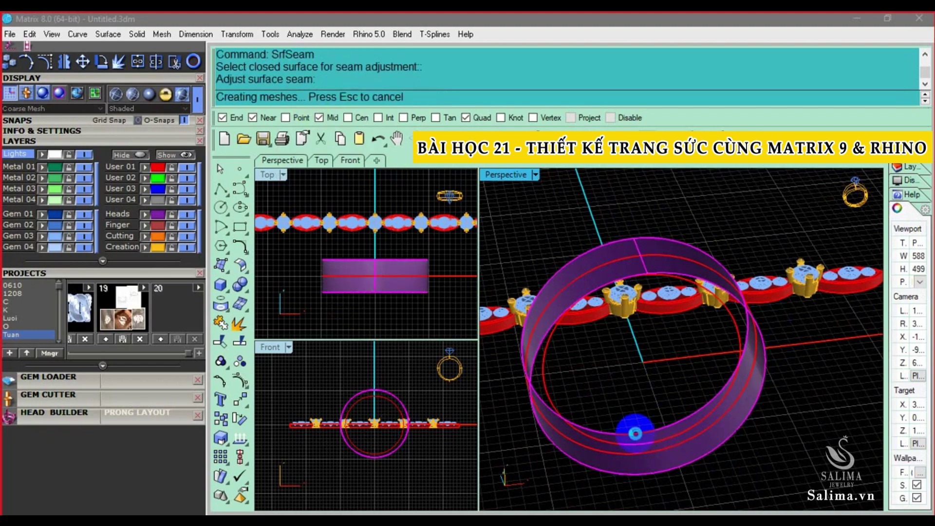
- Orbit around the ring and gem row, then pick the ring band for another seam adjustment
right_click(635, 429)
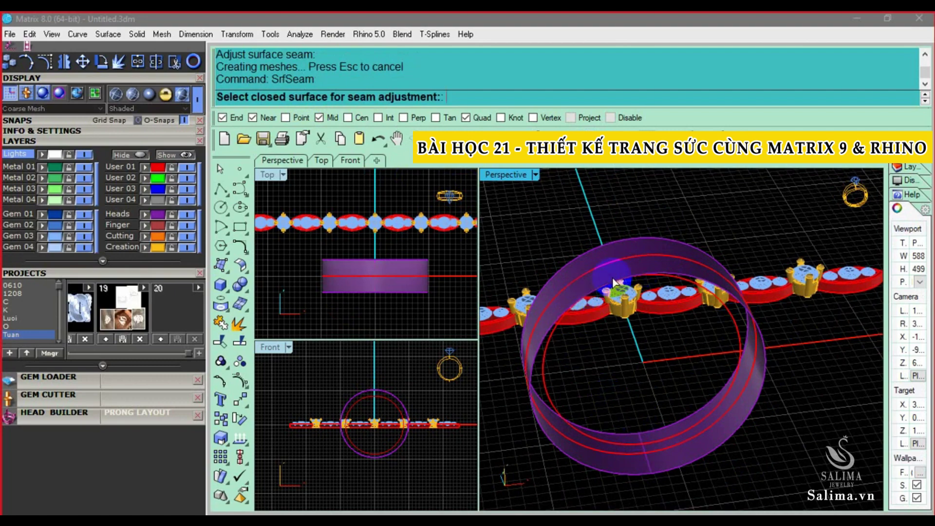
scroll(642, 428, up, 3)
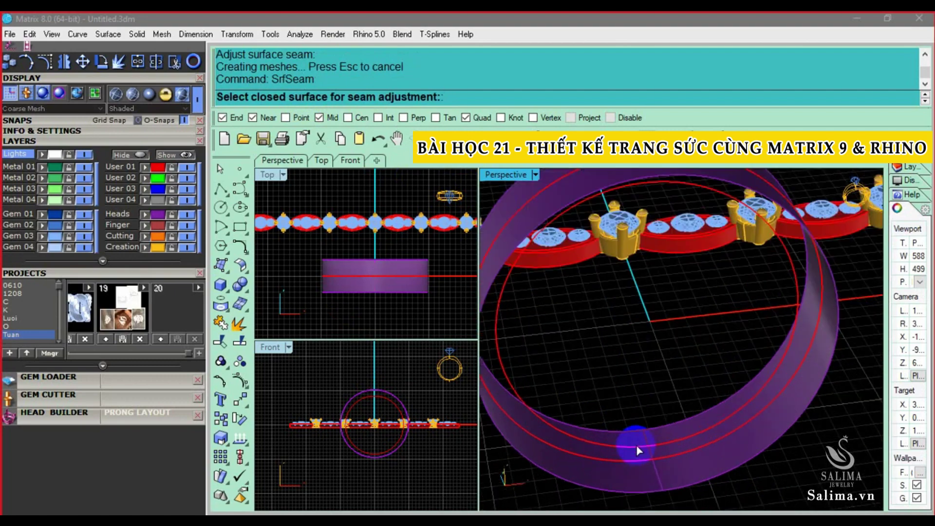
scroll(638, 438, up, 3)
scroll(642, 426, down, 2)
scroll(648, 428, down, 2)
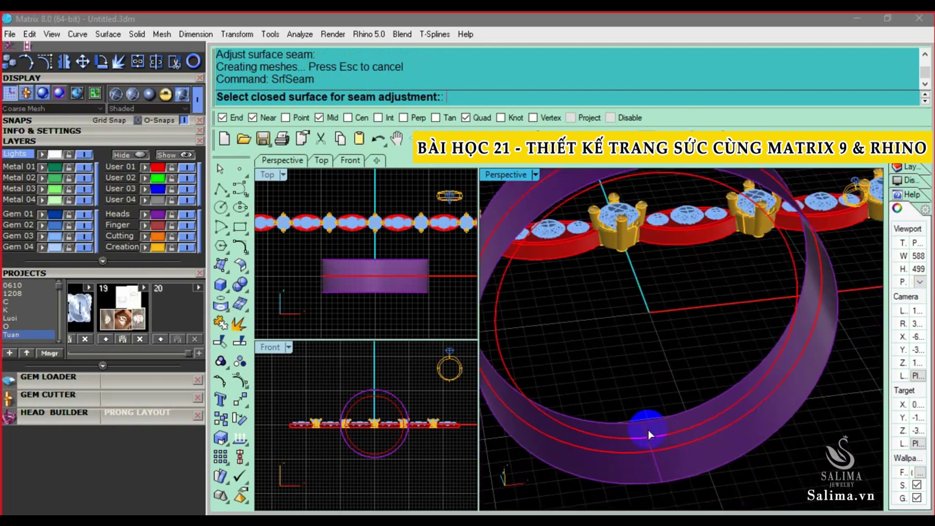
scroll(648, 429, down, 2)
scroll(650, 414, down, 2)
scroll(650, 399, up, 2)
scroll(644, 373, up, 2)
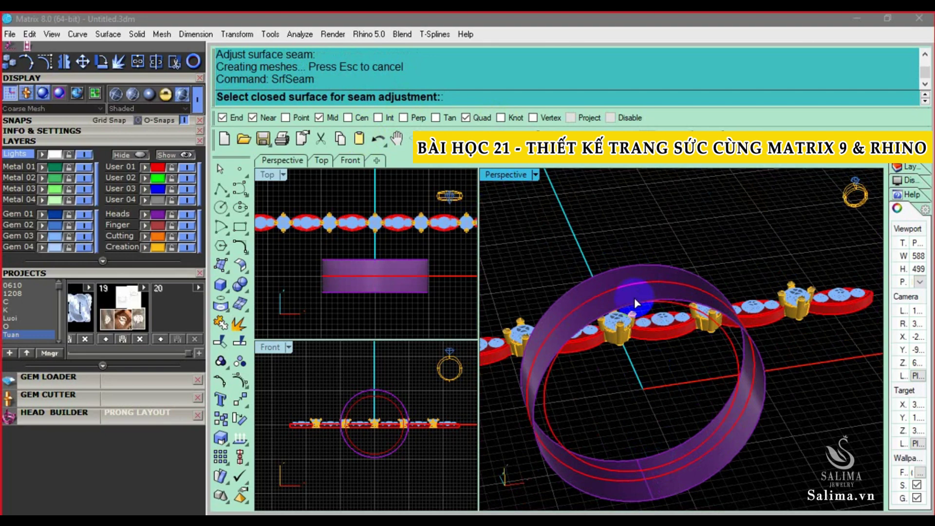
click(626, 323)
right_drag(632, 303, 668, 234)
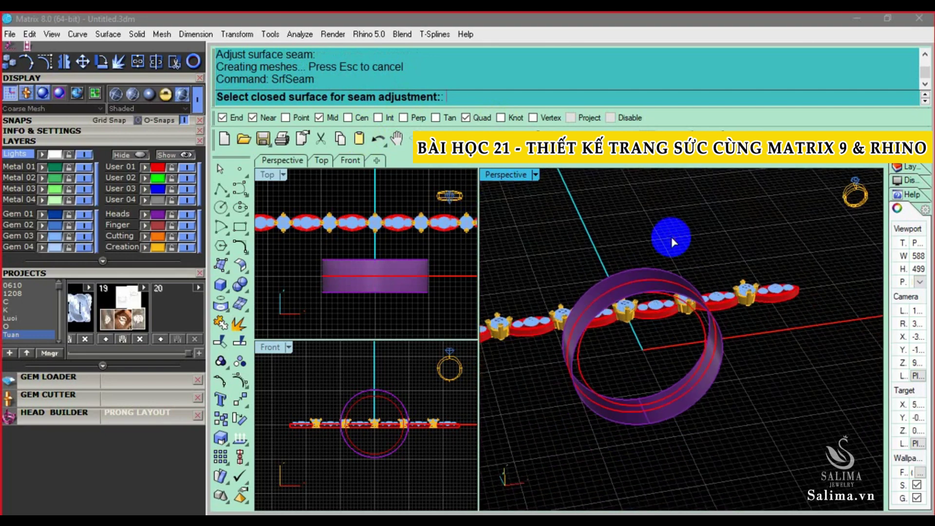
right_drag(645, 285, 457, 167)
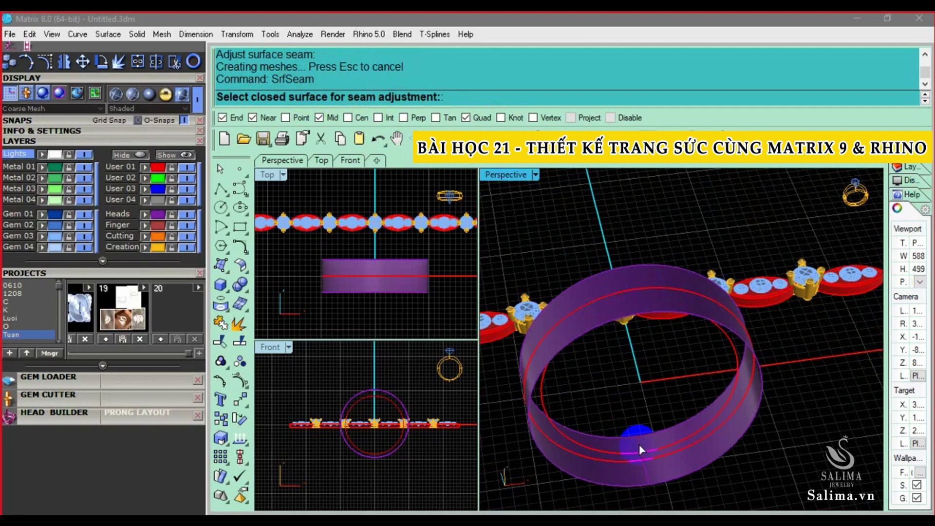
right_drag(641, 449, 638, 350)
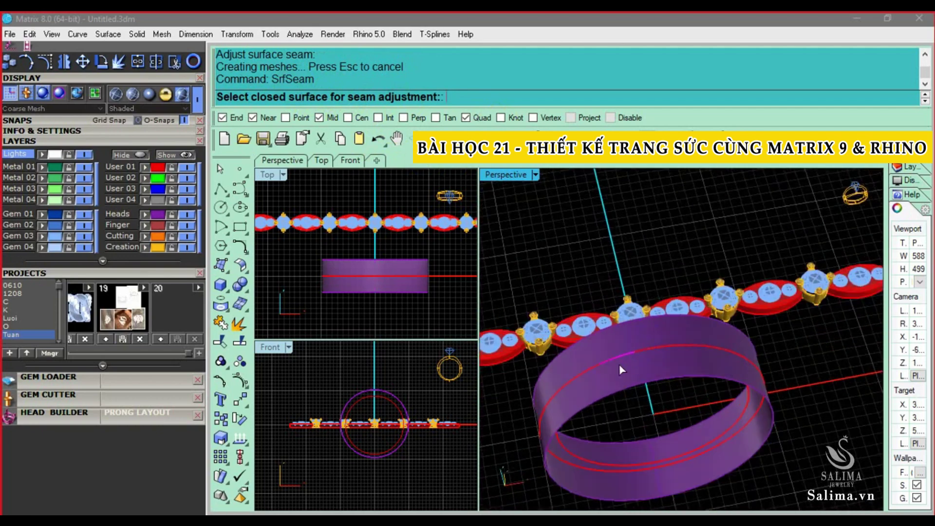
scroll(620, 369, up, 3)
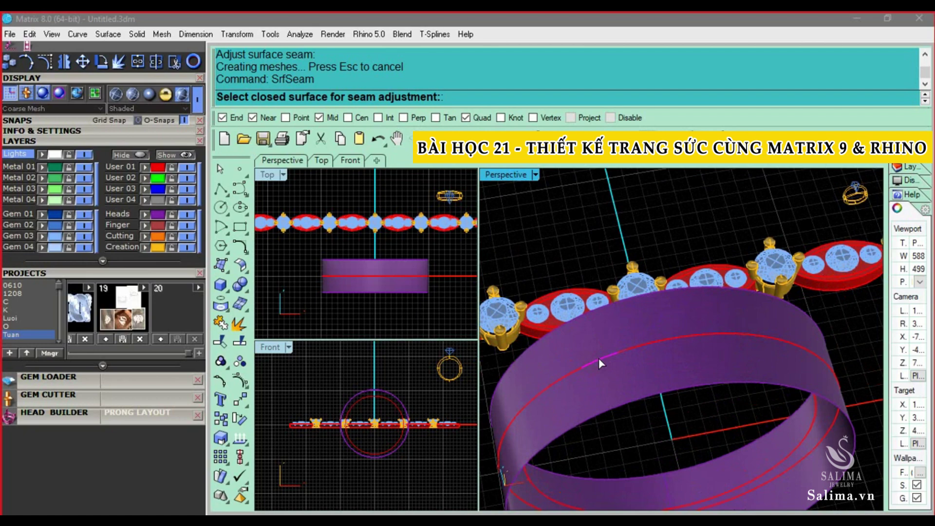
scroll(598, 358, down, 3)
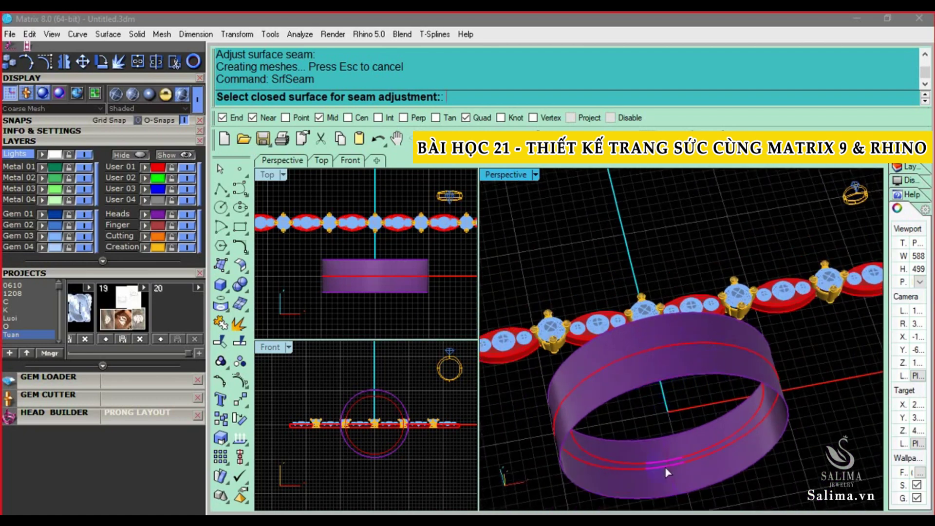
scroll(667, 441, down, 2)
scroll(664, 430, down, 2)
scroll(694, 390, down, 2)
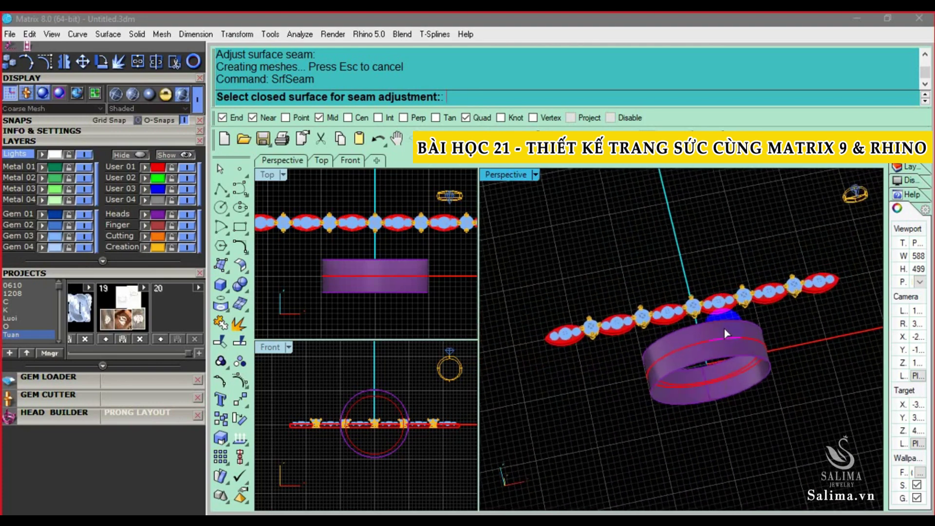
right_drag(724, 329, 686, 358)
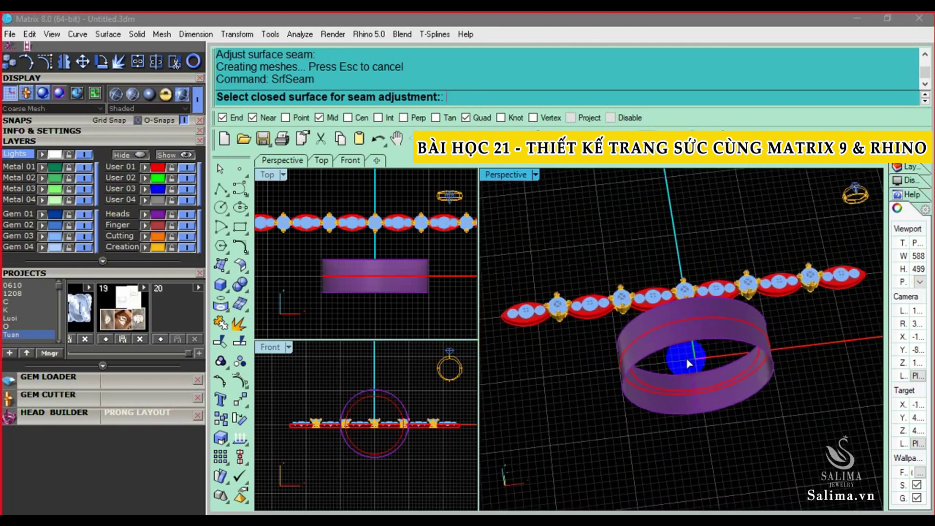
click(699, 413)
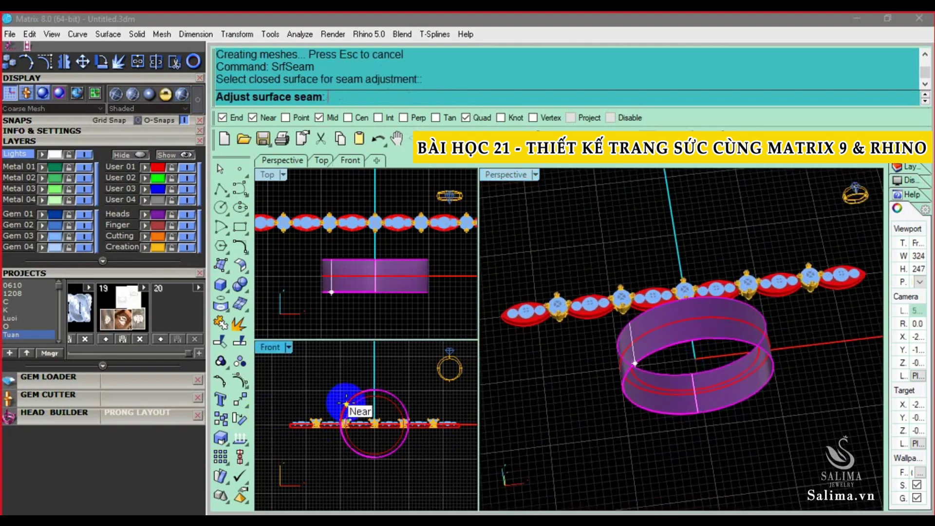
- Accept the band's seam and unroll the ring band into flat UV outline curves
click(648, 414)
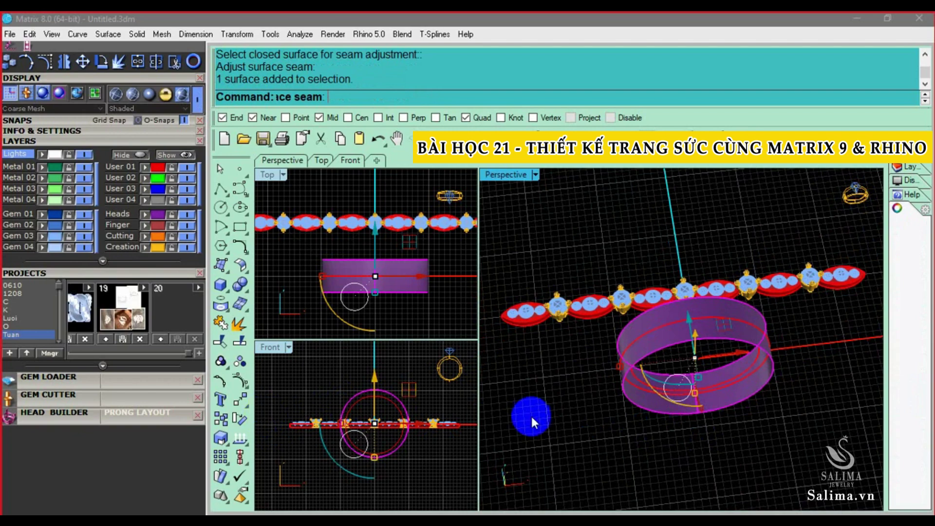
right_click(578, 431)
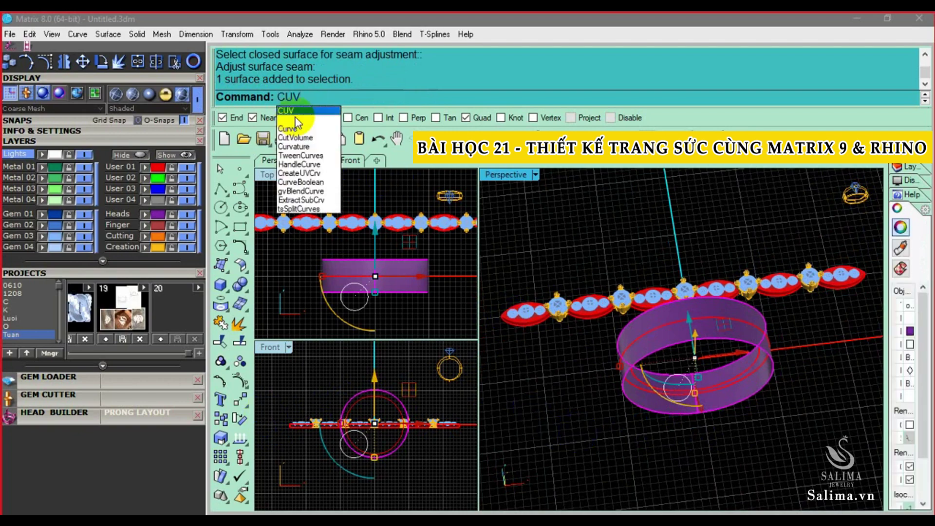
click(300, 172)
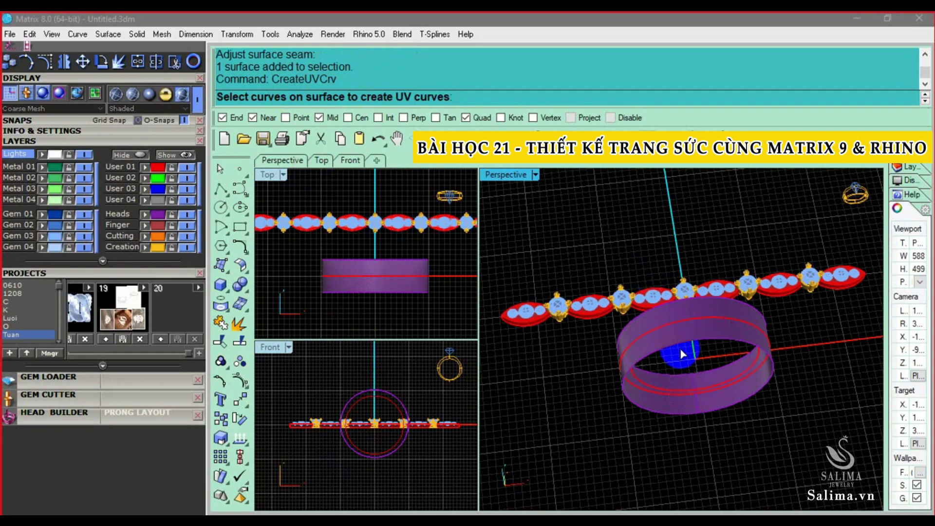
click(682, 345)
key(Return)
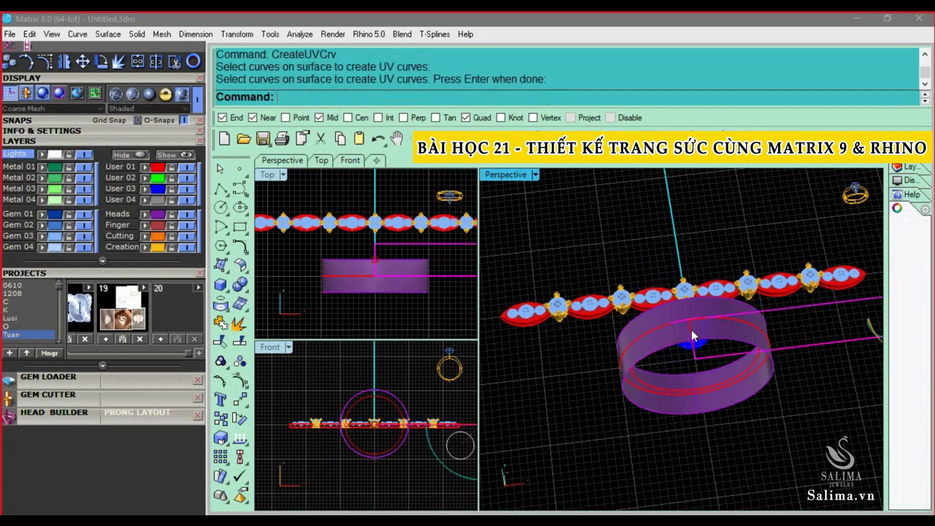
scroll(779, 344, down, 3)
click(733, 397)
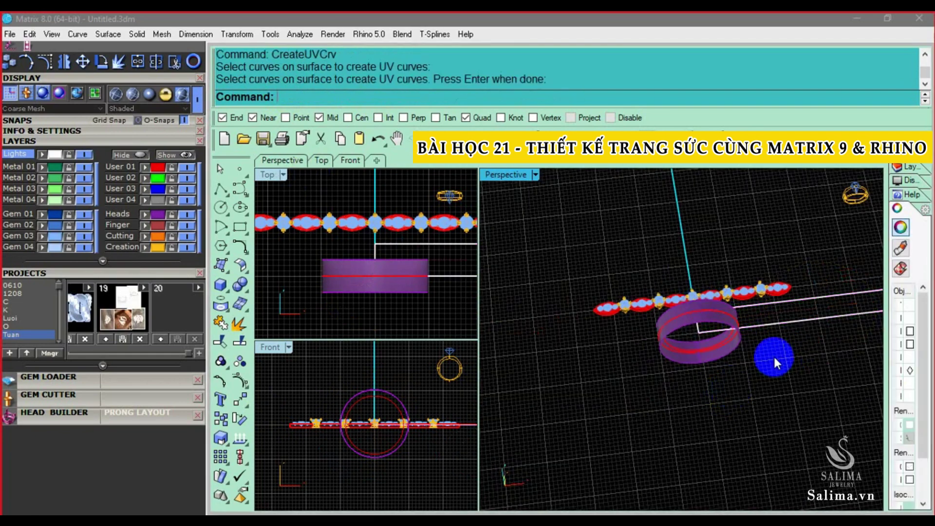
right_drag(776, 359, 804, 404)
- Centre the flat outline together with the bar and gem row using gvCenterObjects
click(705, 347)
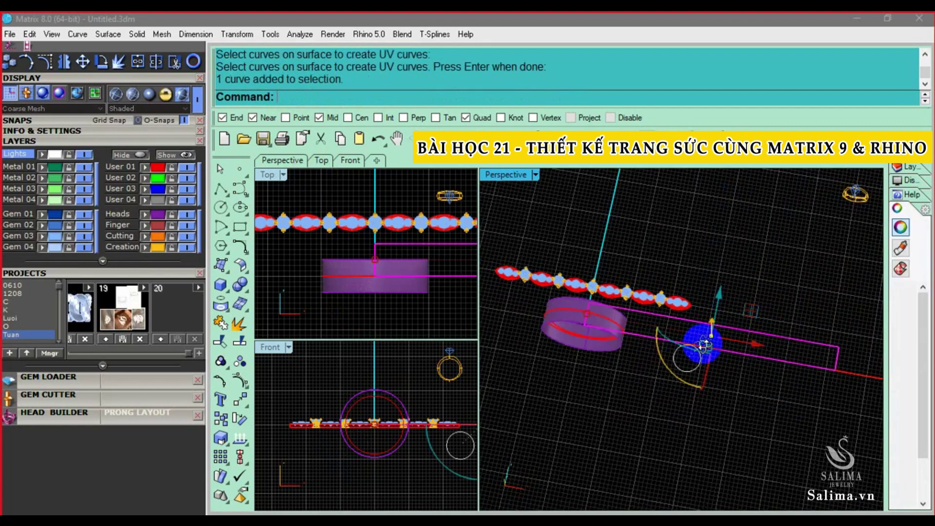
right_drag(706, 346, 754, 380)
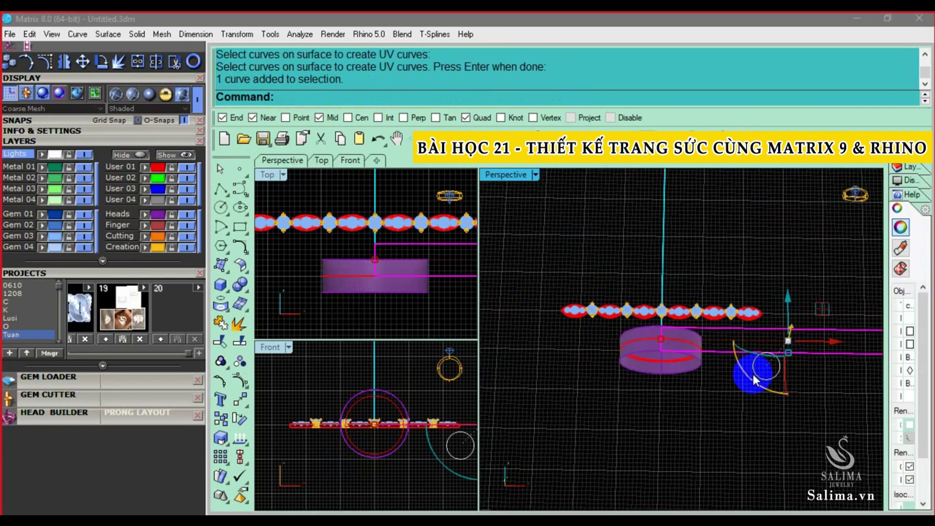
text(gvCenterObjects)
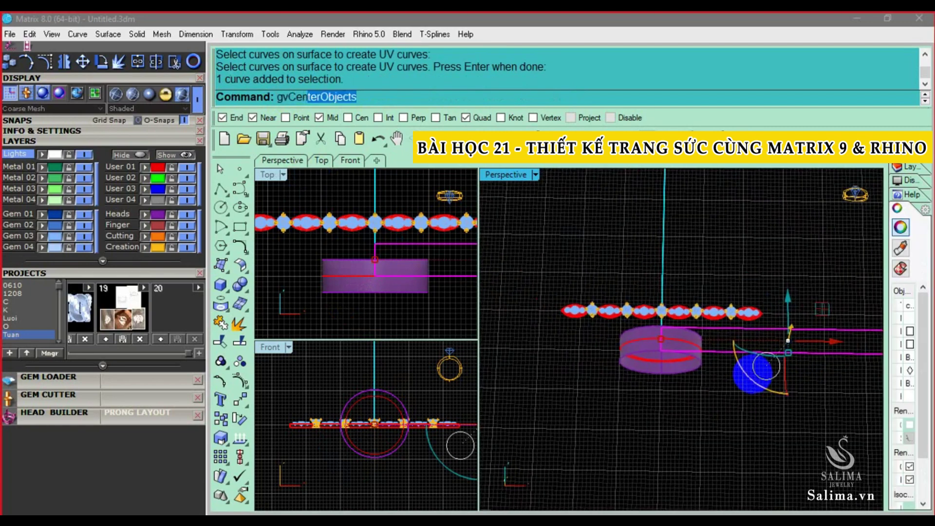
key(Return)
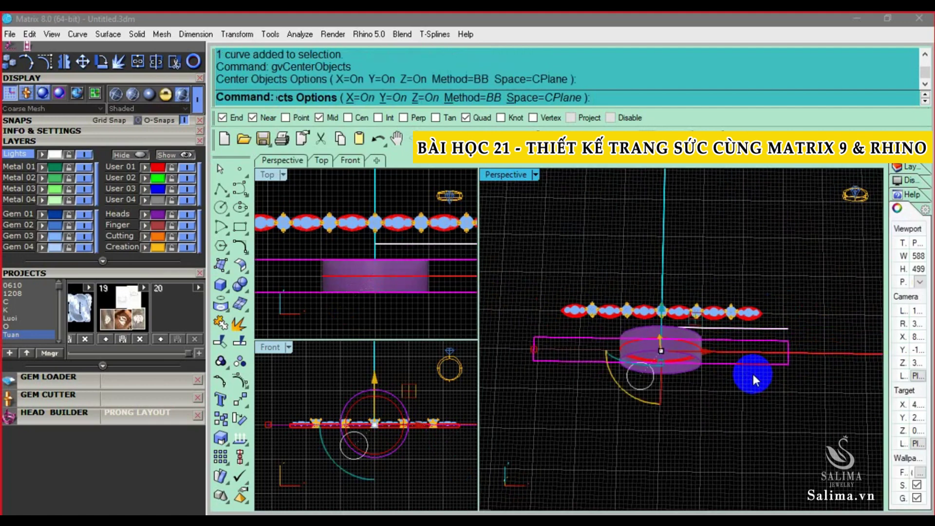
right_click(752, 372)
right_click(699, 359)
right_drag(700, 358, 551, 274)
drag(558, 275, 792, 354)
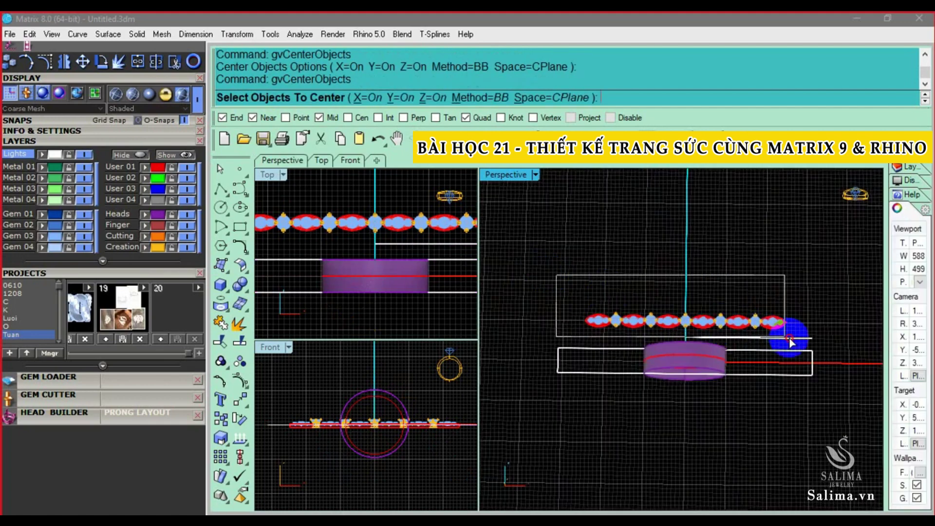
click(783, 384)
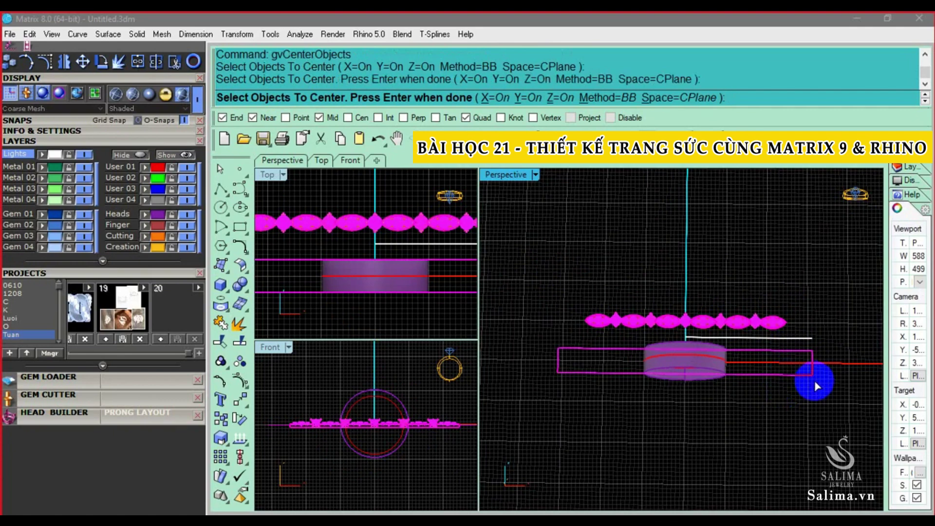
key(Return)
- Nudge a flat curve up 10 units and delete the extra unneeded curve
click(777, 350)
key(alt+Up)
right_drag(777, 351, 803, 427)
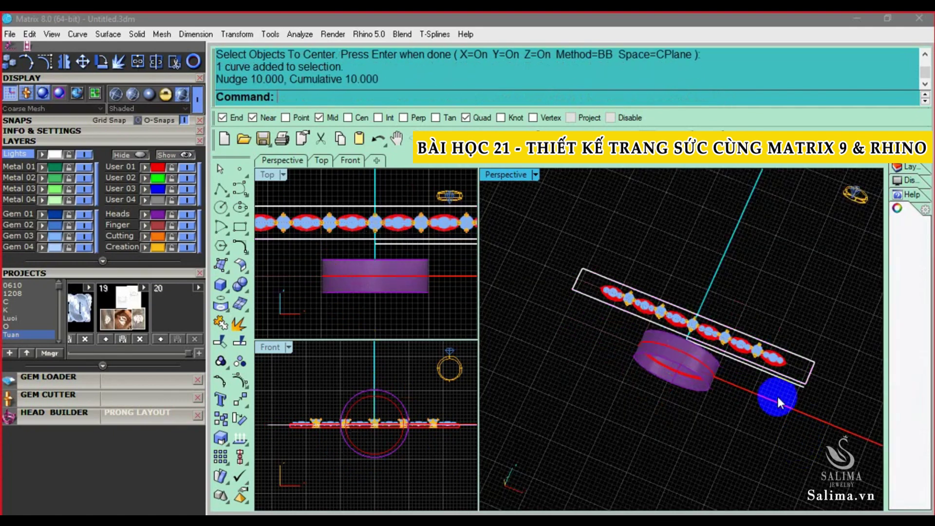
click(787, 383)
key(Delete)
right_drag(786, 383, 781, 383)
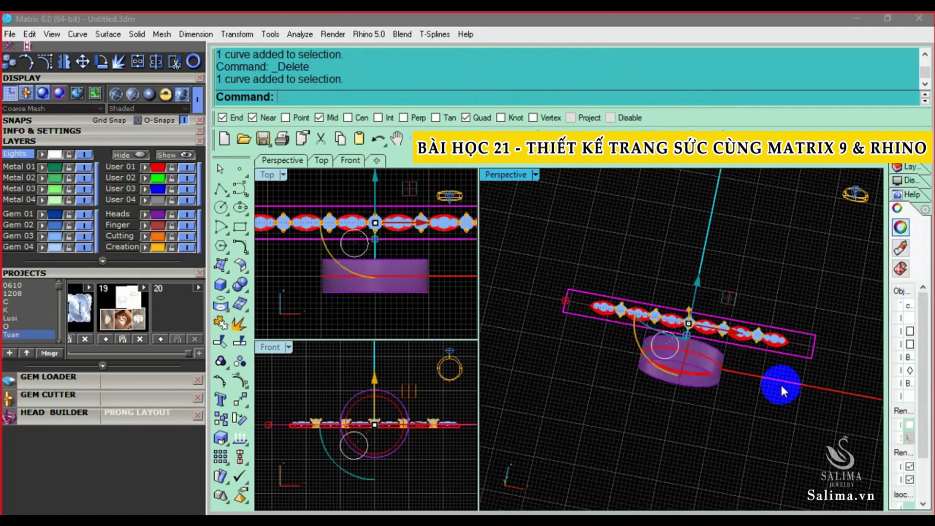
- Fill the rectangular outline with a flat planar surface strip
click(243, 303)
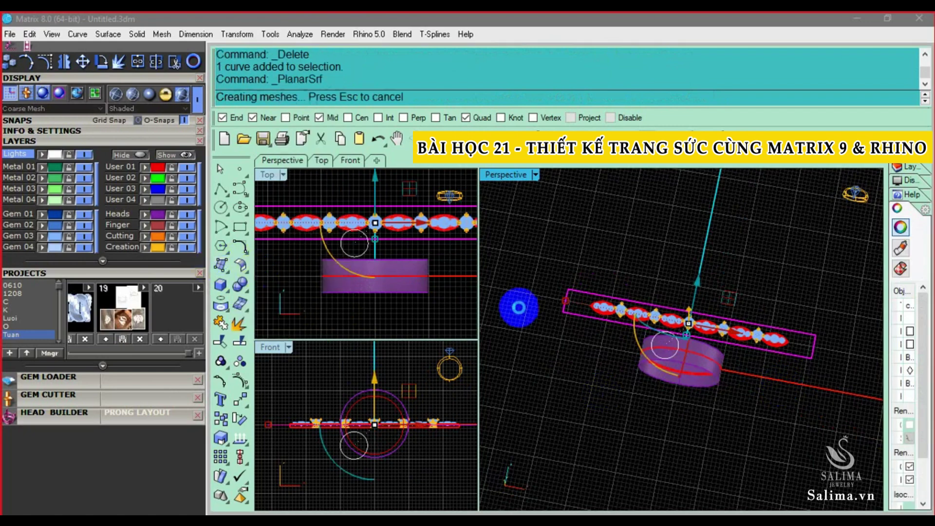
right_drag(780, 383, 931, 411)
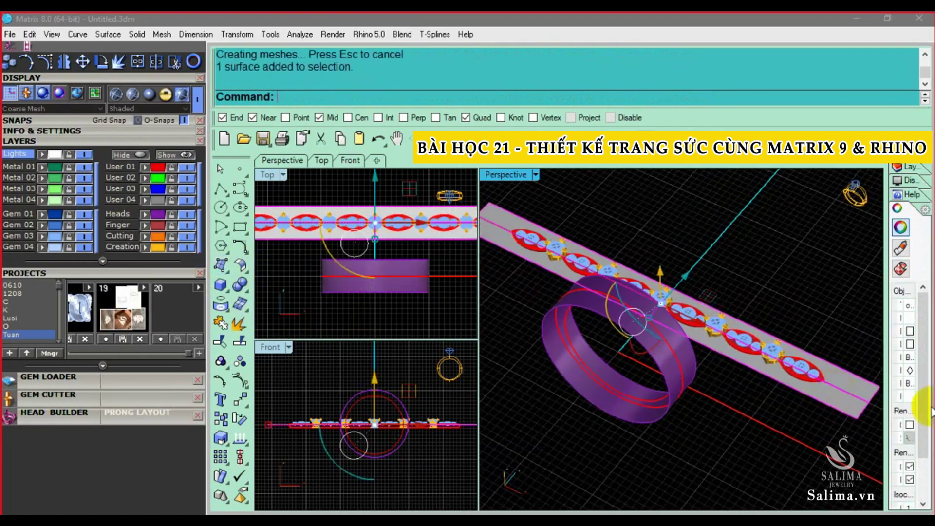
mouse_move(745, 435)
right_down()
mouse_move(699, 397)
mouse_move(672, 350)
mouse_move(695, 343)
mouse_move(689, 309)
right_up()
scroll(695, 344, up, 2)
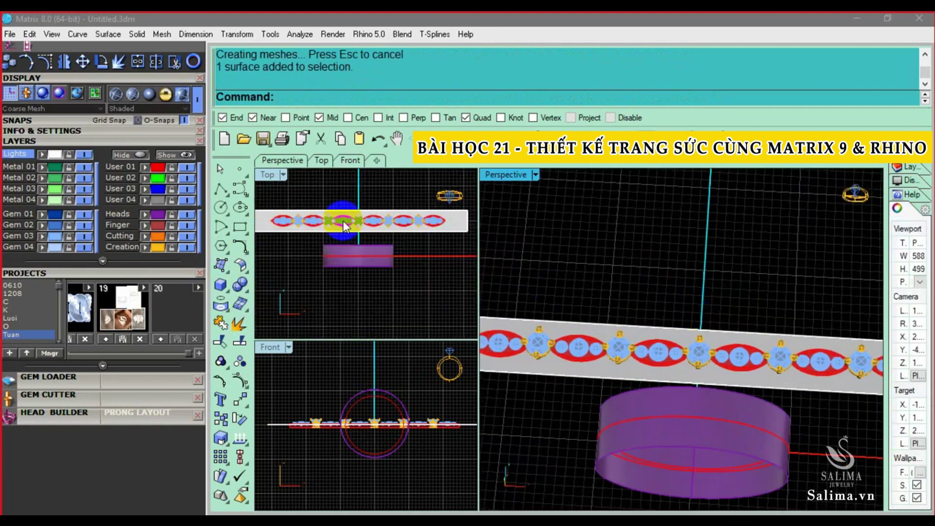
- In Top view, delete the right half of the bar and gem row and select the left half
right_drag(343, 221, 373, 236)
scroll(358, 247, down, 1)
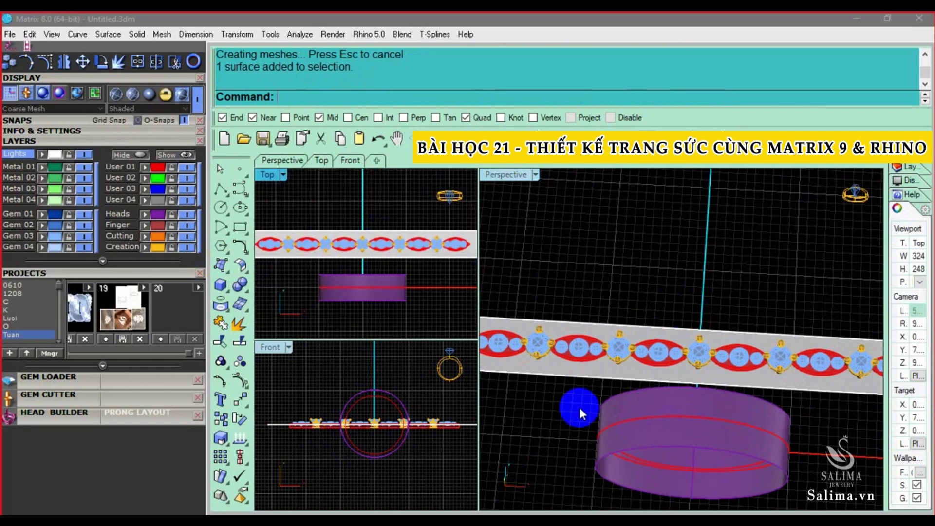
scroll(416, 256, down, 1)
scroll(382, 225, down, 1)
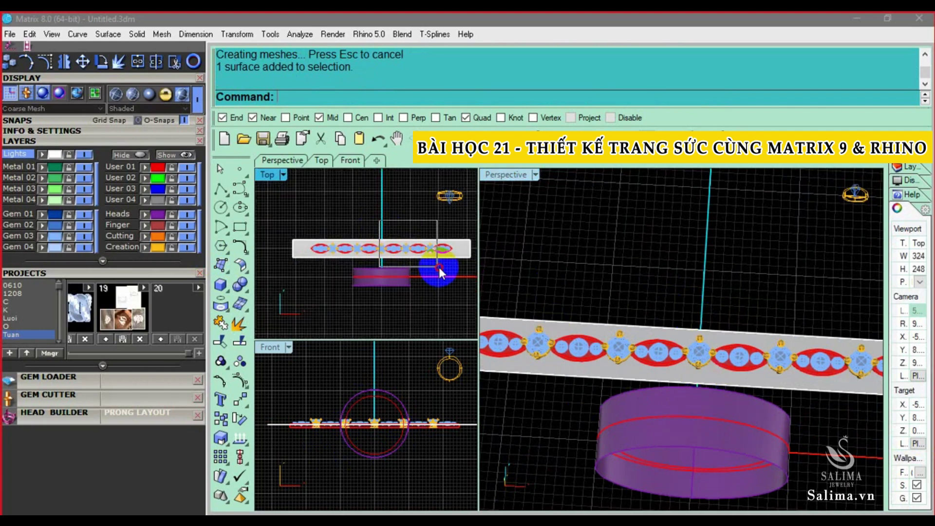
drag(438, 265, 458, 267)
key(Delete)
mouse_move(299, 213)
mouse_down()
mouse_move(393, 259)
mouse_move(384, 265)
mouse_up()
scroll(403, 222, up, 1)
- Mirror the left half of the row across 0 to rebuild the right half
text(MI)
key(Return)
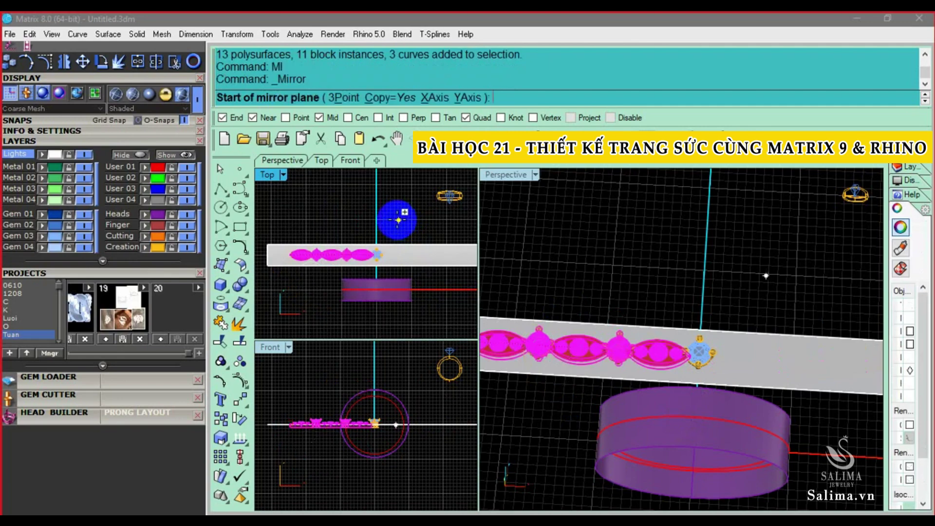
text(0)
key(Return)
click(376, 209)
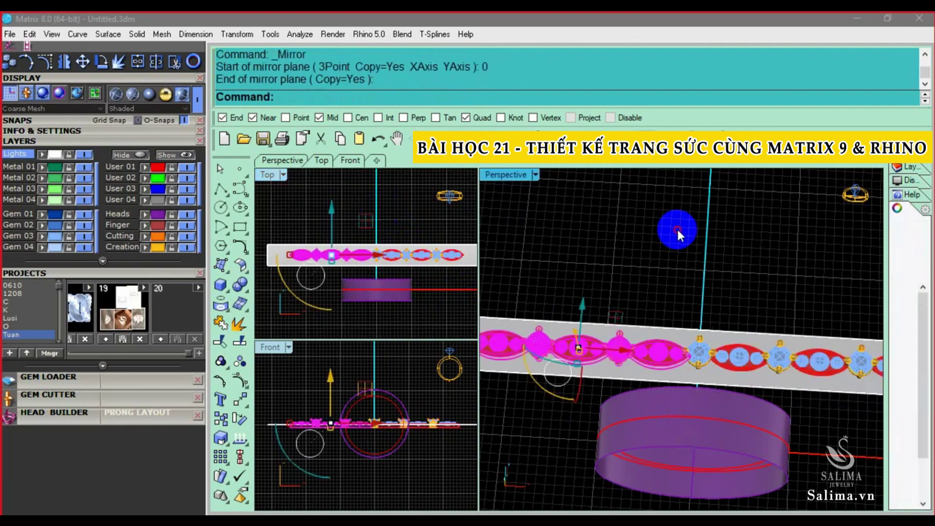
- Pick the ring band beneath the strip among overlapping objects, then clear it
click(677, 229)
click(612, 370)
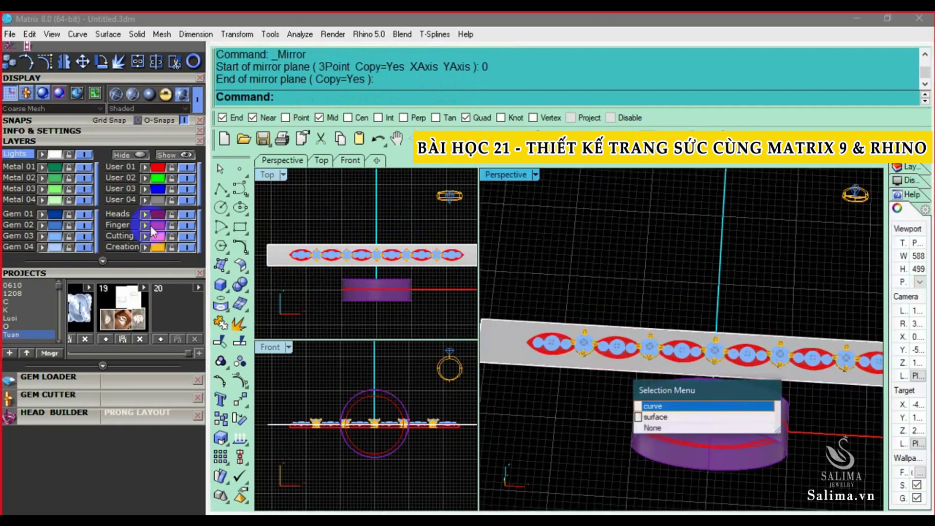
click(655, 417)
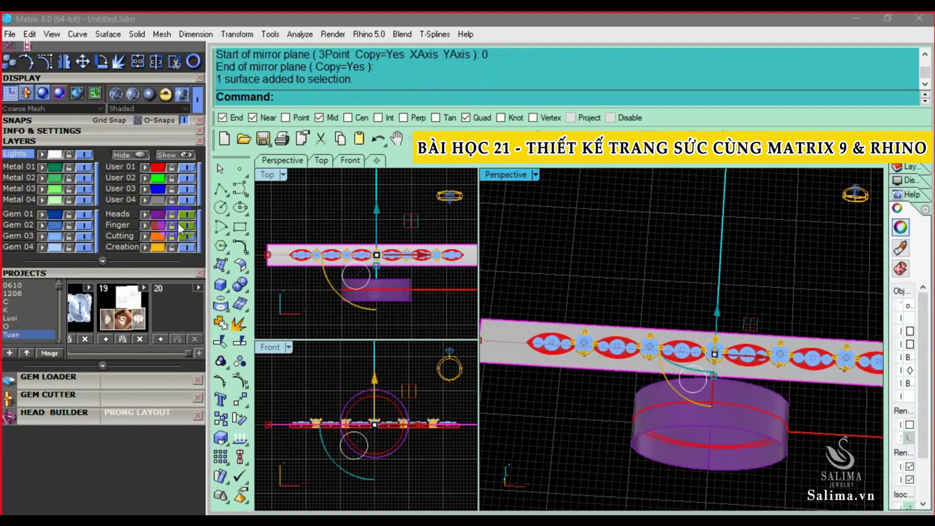
key(Escape)
- Keep the flat strip surface and delete the leftover outline curve
scroll(659, 419, up, 3)
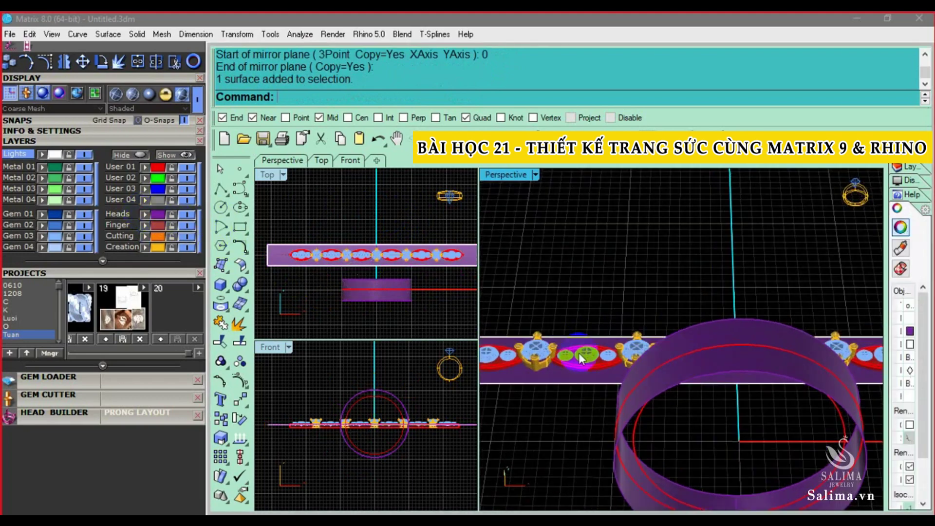
scroll(609, 356, up, 3)
scroll(642, 361, up, 4)
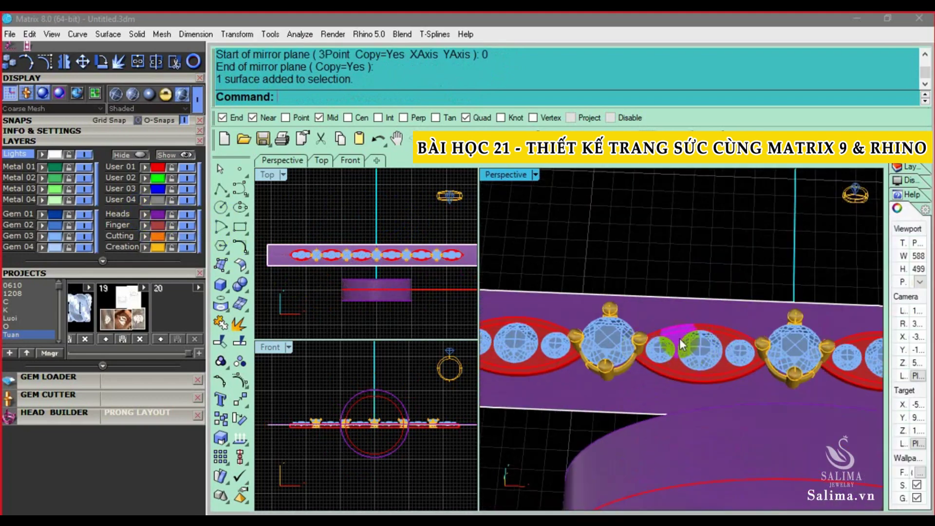
scroll(691, 348, down, 2)
scroll(681, 403, down, 2)
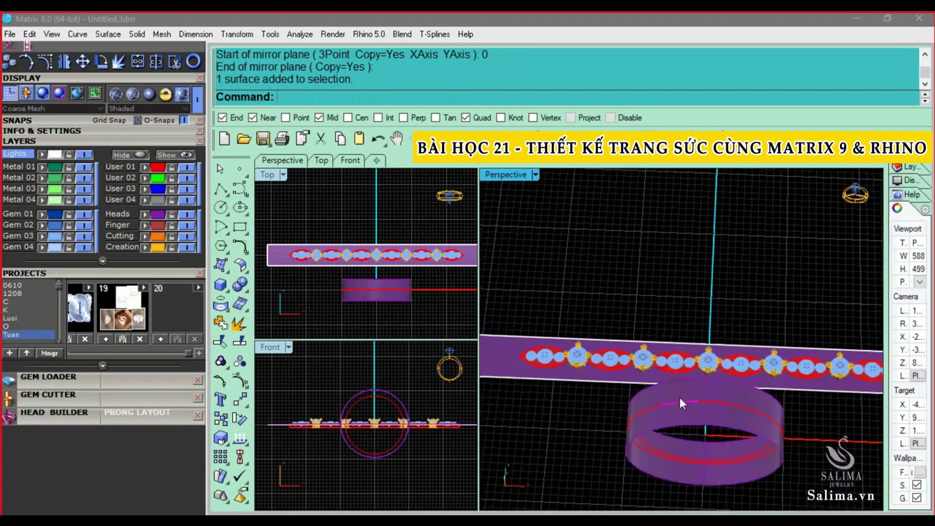
mouse_move(805, 365)
mouse_down()
mouse_move(709, 362)
mouse_move(575, 396)
mouse_up()
click(558, 384)
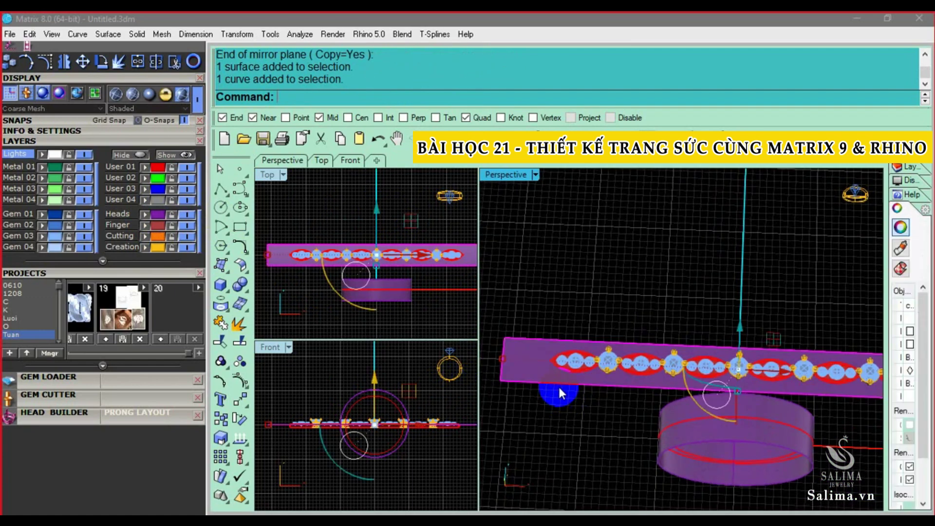
click(516, 370)
ctrl+click(516, 369)
key(Delete)
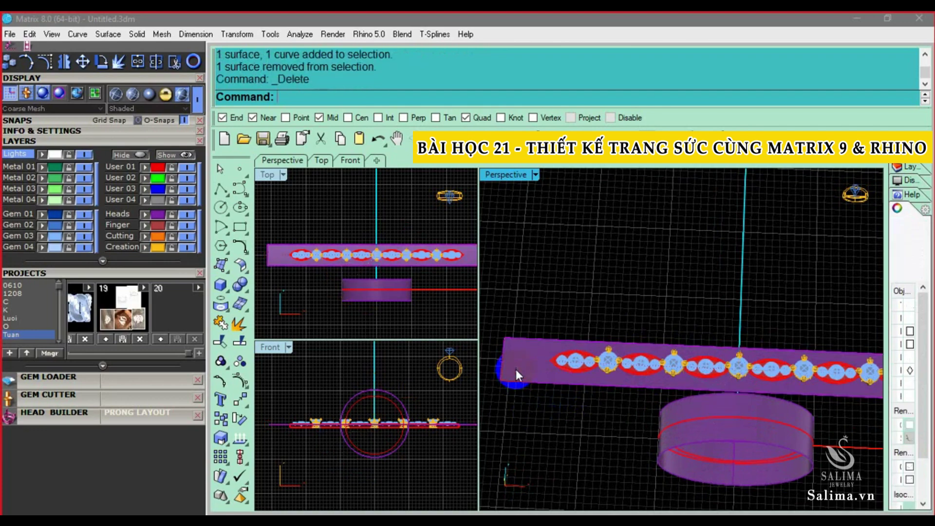
- Select gem heads on the strip and cancel a stray Mirror
scroll(516, 369, down, 3)
drag(518, 313, 828, 425)
scroll(637, 408, up, 2)
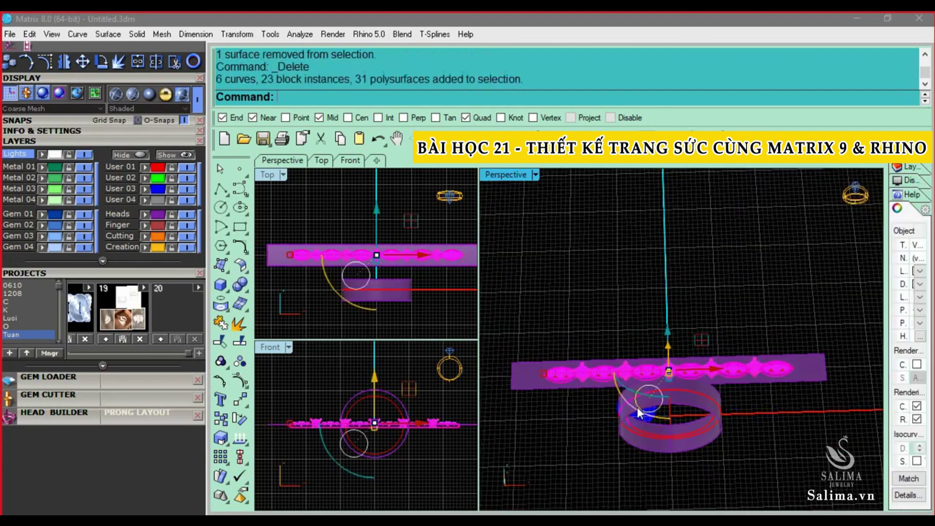
scroll(660, 381, up, 2)
click(390, 374)
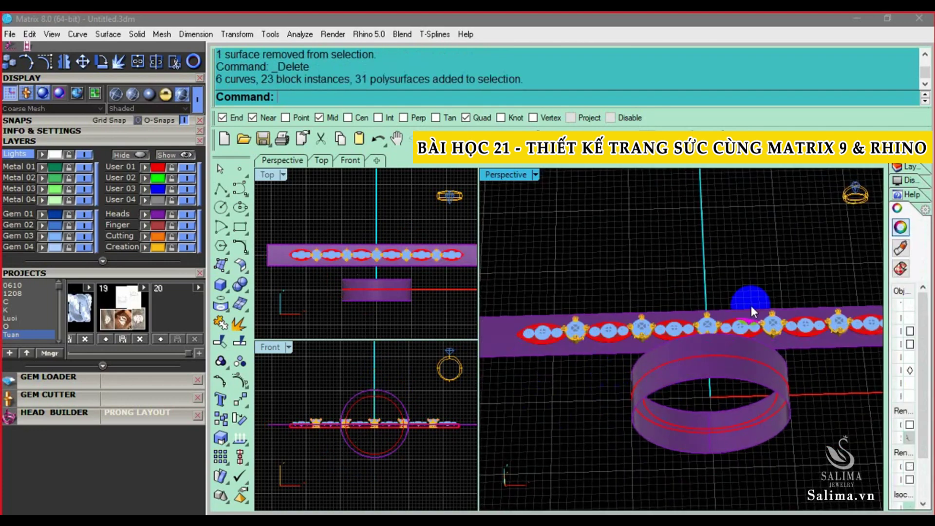
scroll(750, 303, up, 3)
click(699, 328)
text(MI)
key(Return)
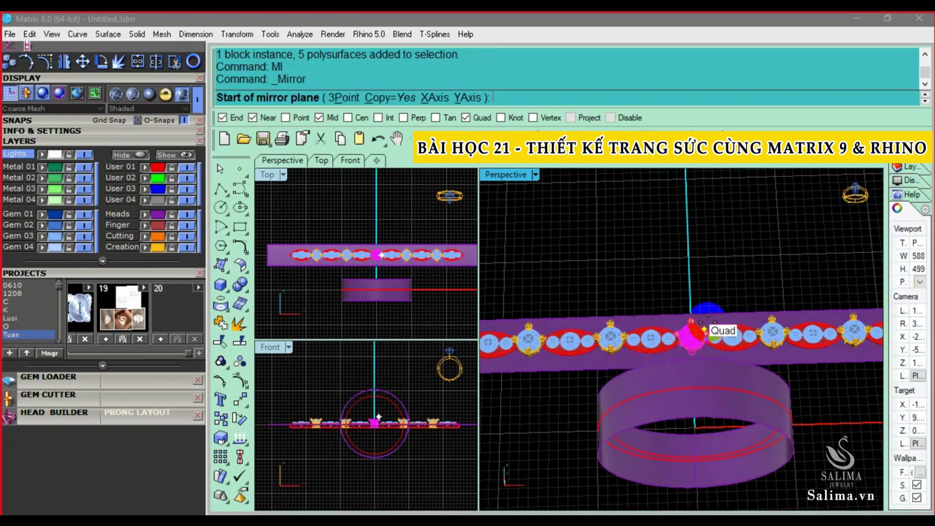
key(Escape)
- Window-select all gems, heads and bars on the strip and start Flow Along Surface
scroll(641, 317, down, 2)
drag(531, 294, 858, 369)
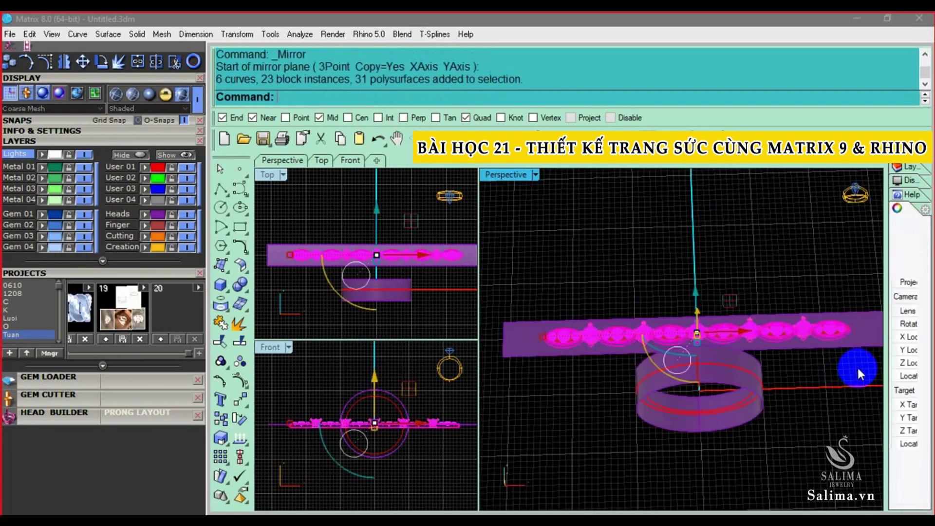
click(240, 399)
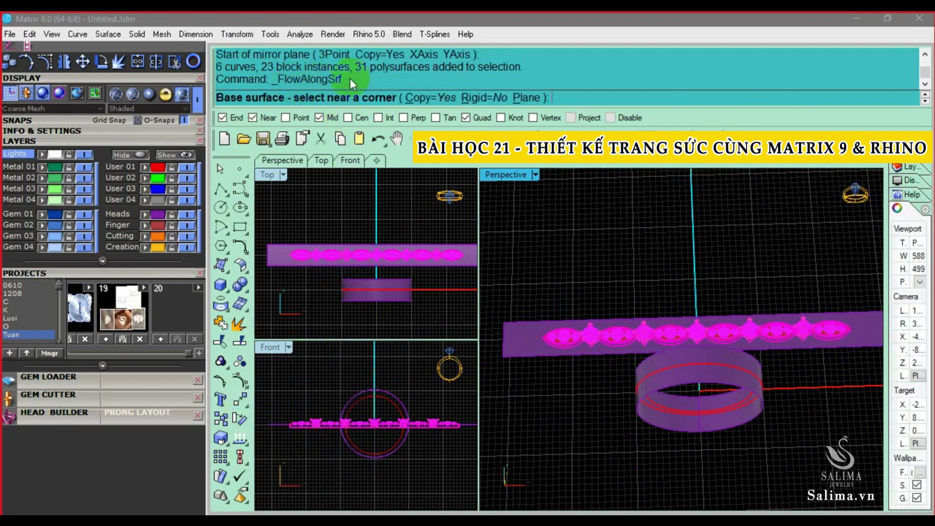
- Flow the gems and bars using the flat strip as base and ring band as target
scroll(852, 355, down, 1)
scroll(846, 324, up, 2)
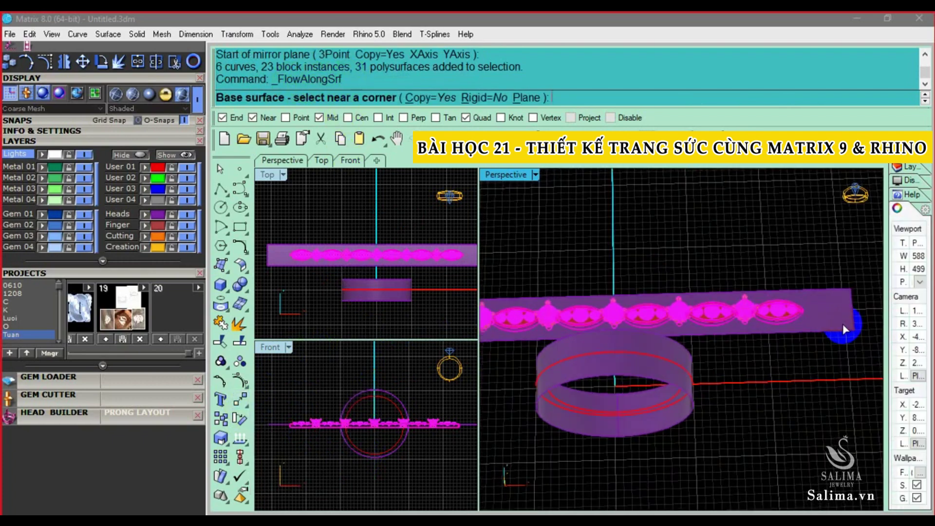
scroll(857, 320, up, 2)
click(856, 328)
scroll(856, 328, down, 2)
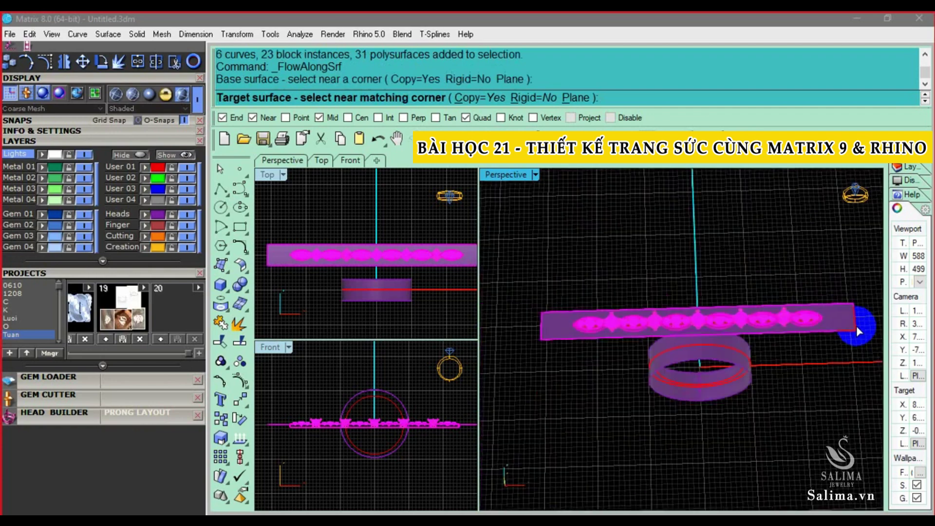
scroll(687, 419, up, 1)
scroll(686, 420, up, 2)
scroll(706, 390, up, 1)
click(716, 403)
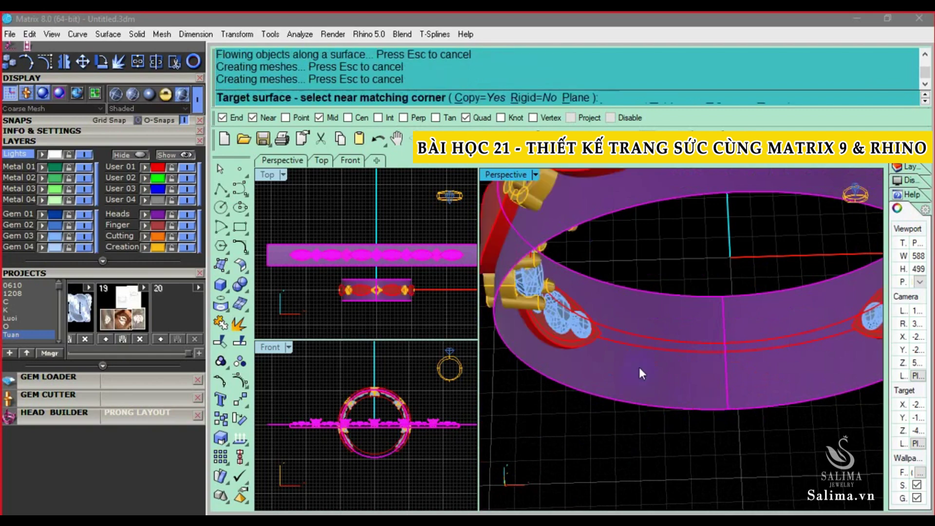
scroll(639, 367, down, 2)
scroll(638, 302, down, 2)
scroll(639, 242, down, 2)
scroll(592, 255, up, 3)
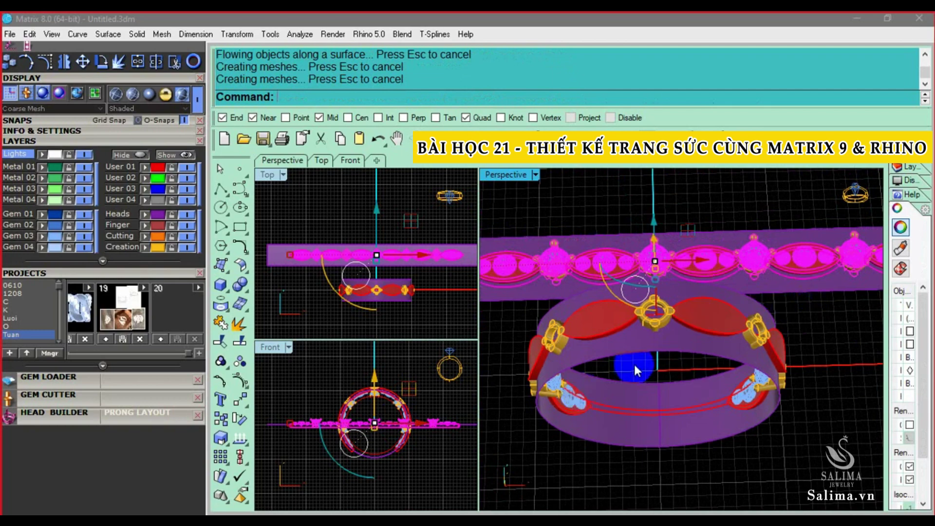
scroll(634, 363, down, 2)
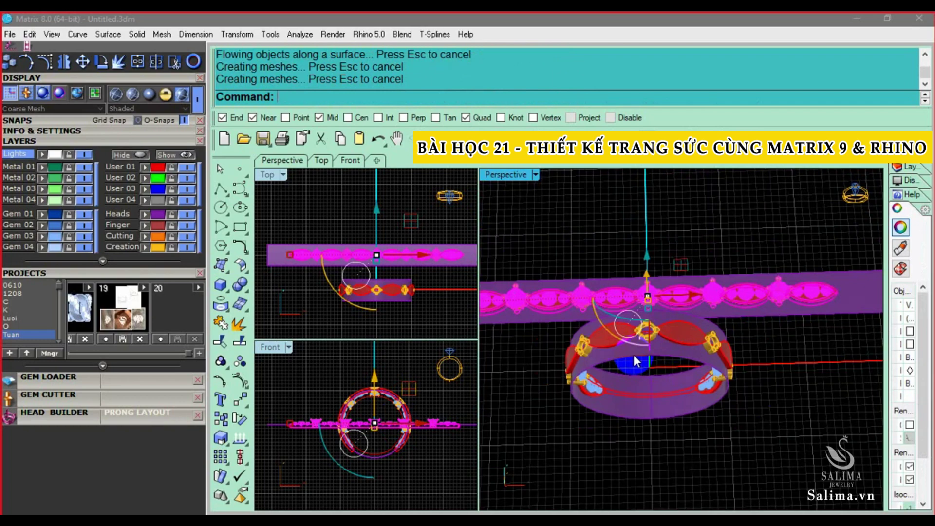
- Undo the flow and rerun it, again from the flat strip onto the ring band
key(ctrl+z)
scroll(635, 355, down, 2)
key(Return)
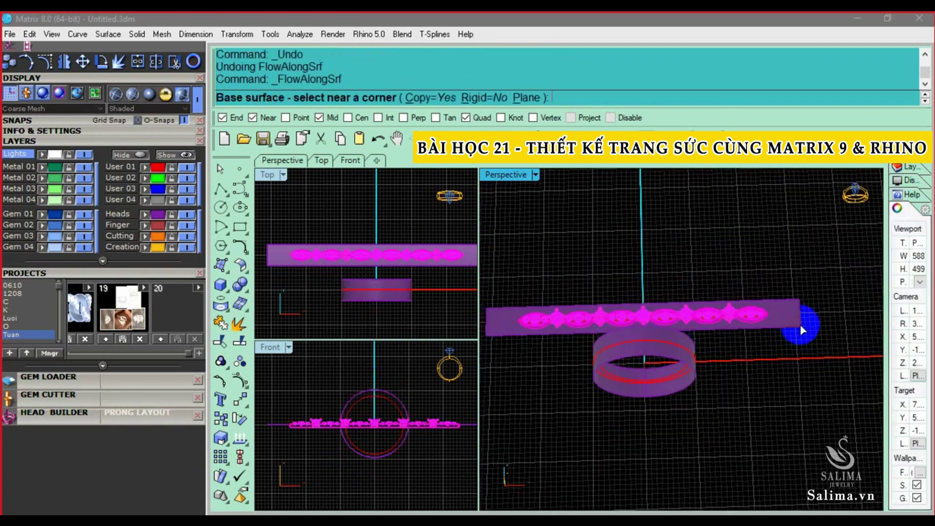
click(800, 324)
scroll(636, 393, up, 3)
scroll(637, 397, up, 4)
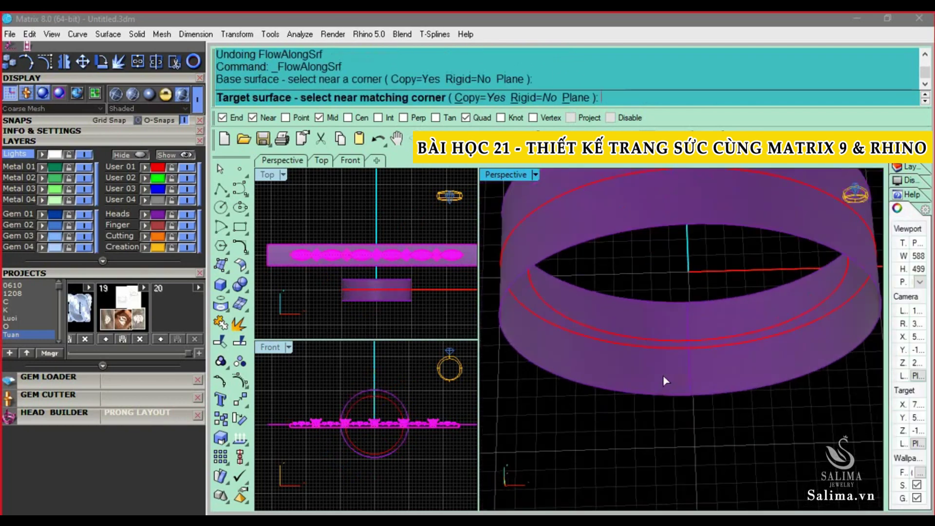
click(711, 373)
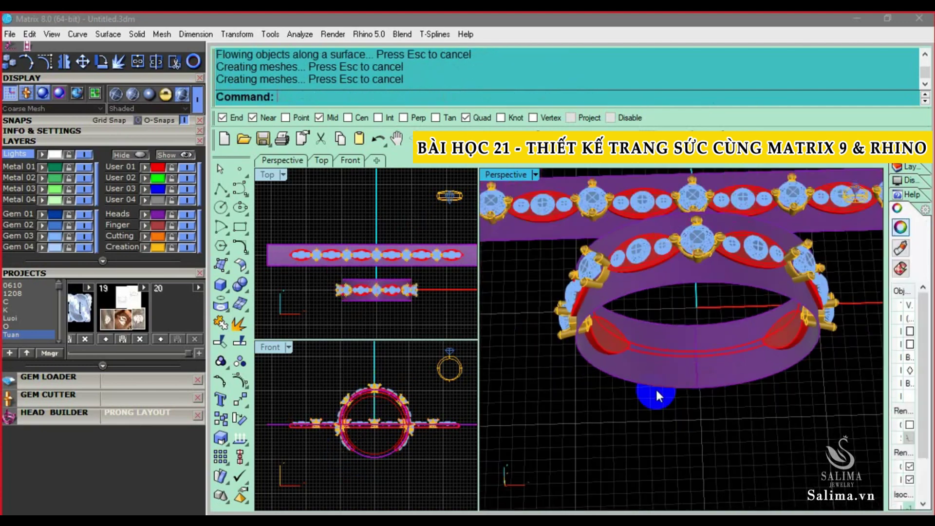
key(Escape)
- Orbit and zoom to inspect the wrapped ring and centre head from above
scroll(659, 239, up, 2)
scroll(676, 273, up, 2)
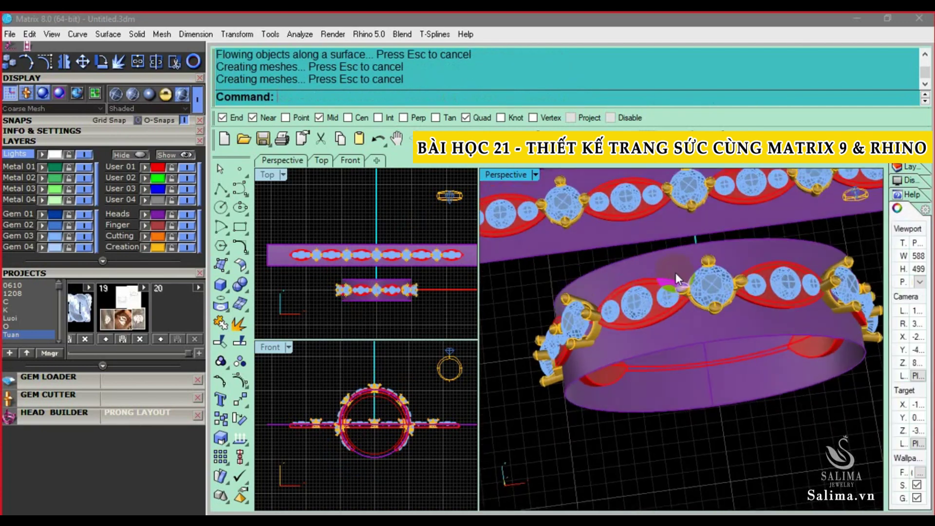
scroll(693, 297, down, 2)
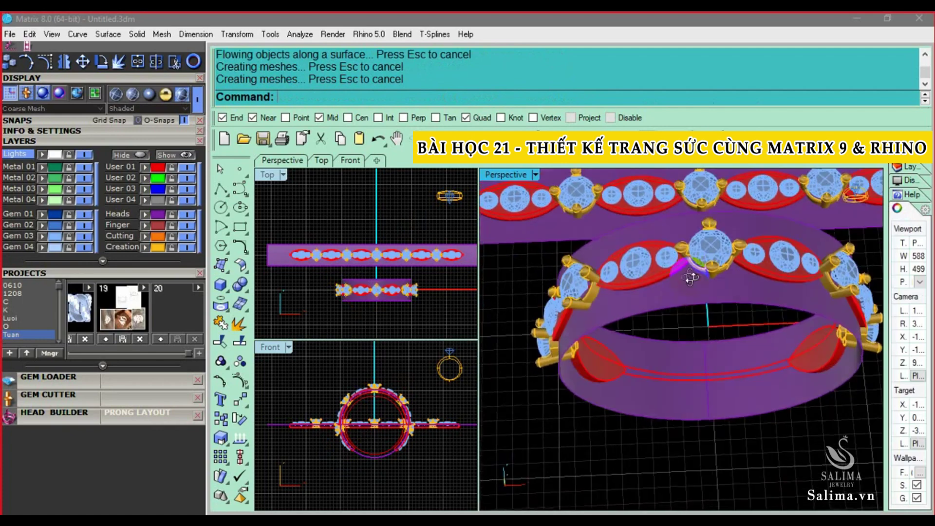
mouse_move(693, 297)
right_down()
mouse_move(630, 396)
mouse_move(545, 325)
right_up()
scroll(441, 423, up, 2)
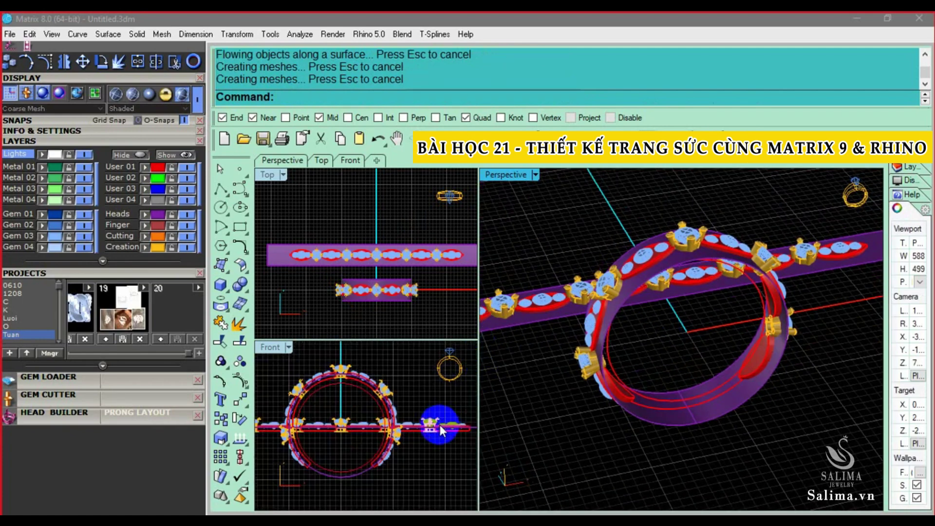
mouse_move(512, 361)
right_down()
mouse_move(665, 331)
mouse_move(696, 296)
right_up()
scroll(697, 296, up, 2)
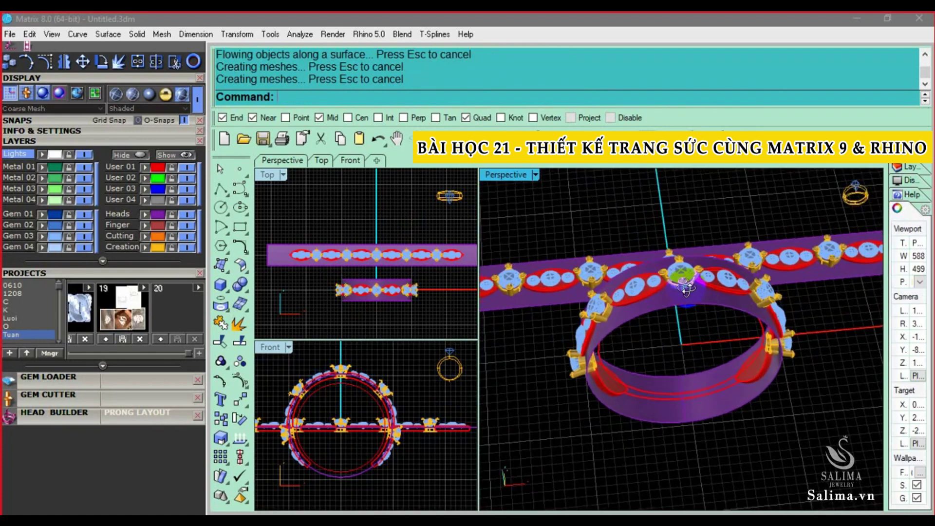
scroll(670, 253, up, 2)
scroll(683, 240, up, 2)
scroll(684, 242, up, 2)
mouse_move(684, 241)
right_down()
mouse_move(677, 194)
mouse_move(696, 273)
mouse_move(700, 354)
mouse_move(681, 209)
mouse_move(591, 258)
mouse_move(632, 211)
right_up()
scroll(676, 194, up, 1)
drag(682, 205, 686, 431)
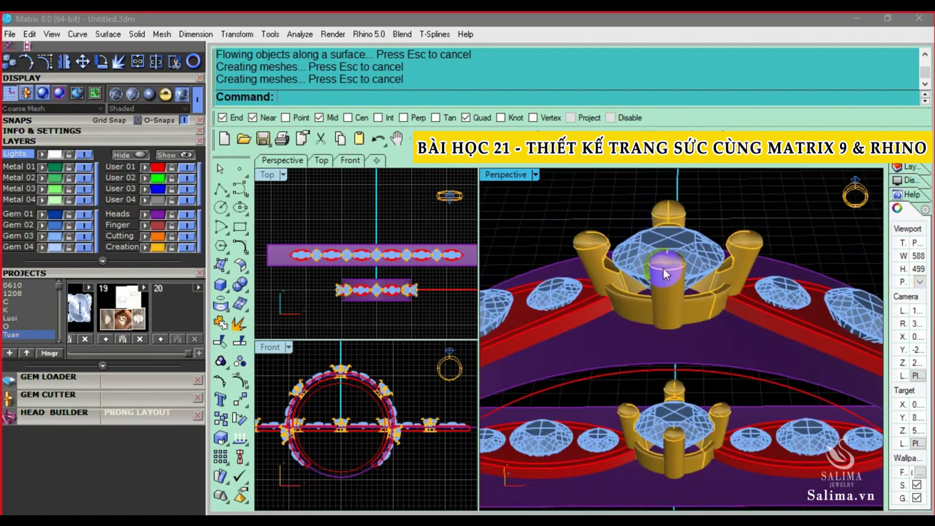
click(671, 419)
click(618, 394)
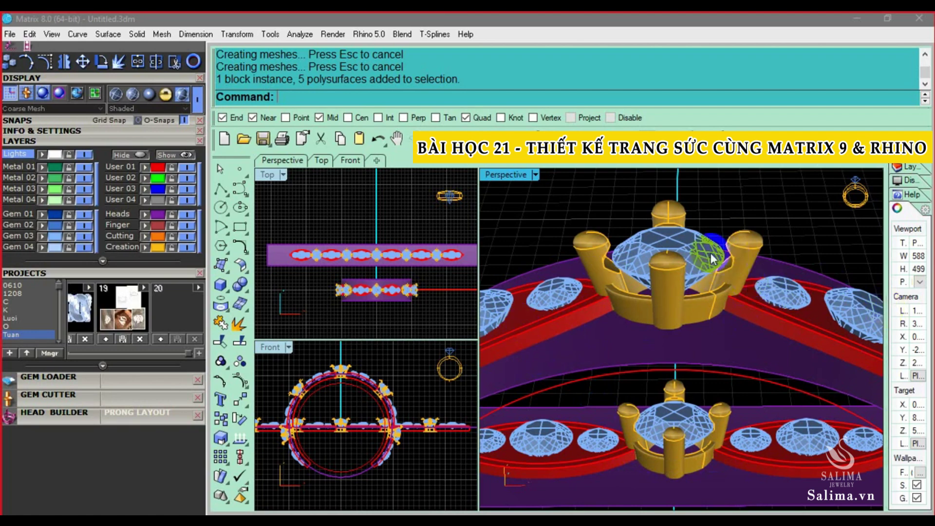
scroll(688, 266, down, 3)
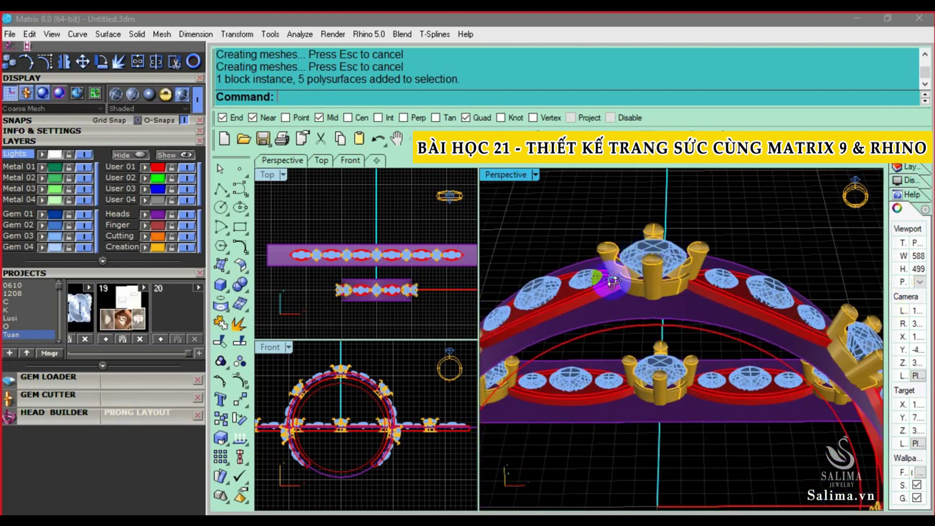
right_drag(613, 282, 550, 299)
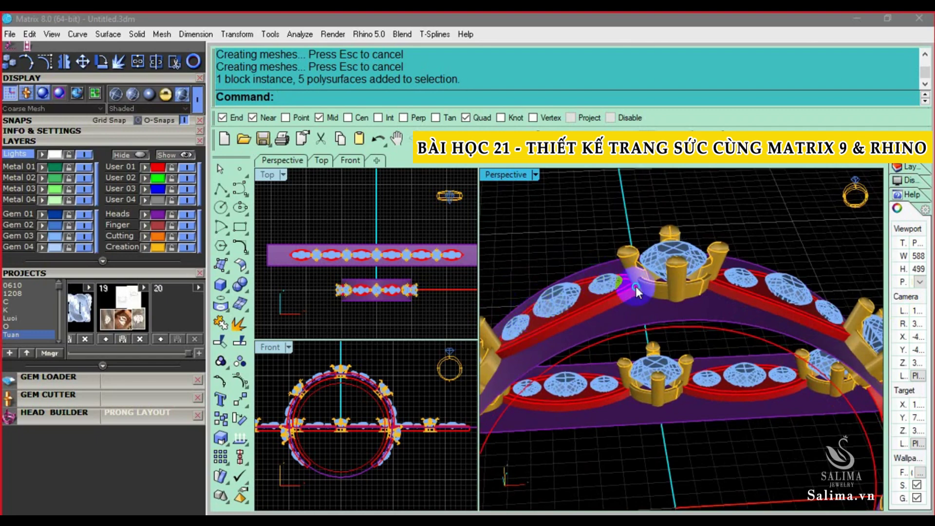
mouse_move(635, 286)
right_down()
mouse_move(748, 302)
mouse_move(686, 324)
mouse_move(688, 343)
mouse_move(700, 346)
mouse_move(673, 327)
mouse_move(616, 315)
mouse_move(676, 304)
mouse_move(676, 317)
mouse_move(677, 284)
mouse_move(691, 268)
right_up()
scroll(616, 315, up, 2)
- Select a couple of prong heads on the band, then clear the selection
scroll(683, 362, down, 3)
click(689, 315)
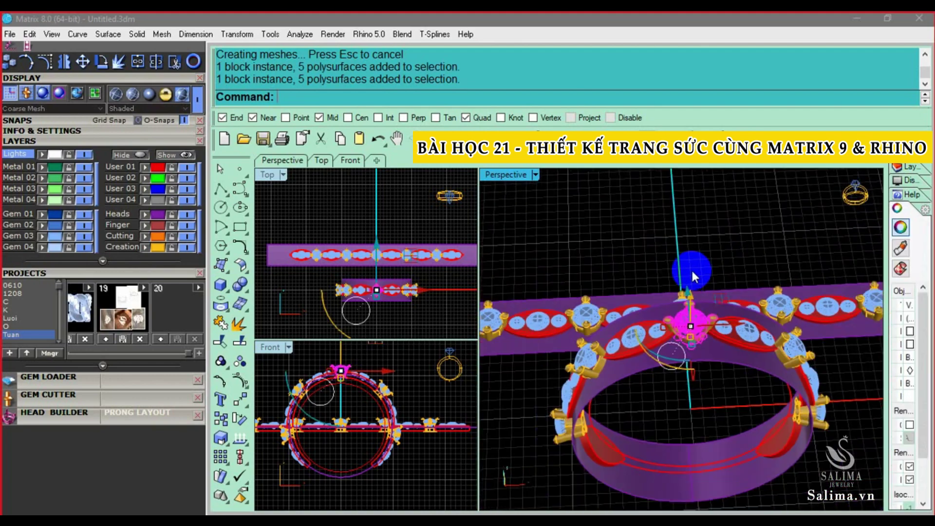
click(691, 309)
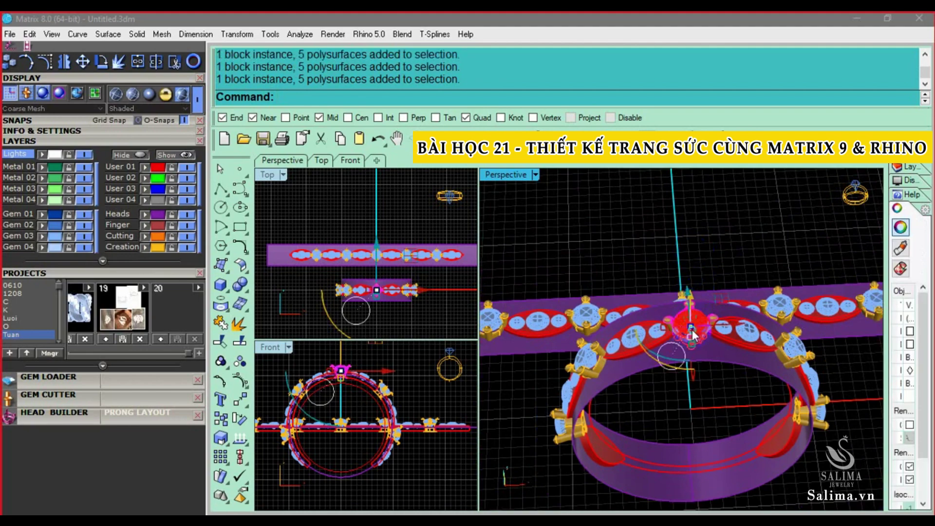
mouse_move(692, 330)
right_down()
mouse_move(688, 339)
mouse_move(692, 316)
mouse_move(599, 350)
right_up()
key(Escape)
- Use RM to take three large gems out of their prong-head groups
text(RM)
key(Return)
click(689, 334)
click(599, 351)
right_drag(693, 364, 683, 378)
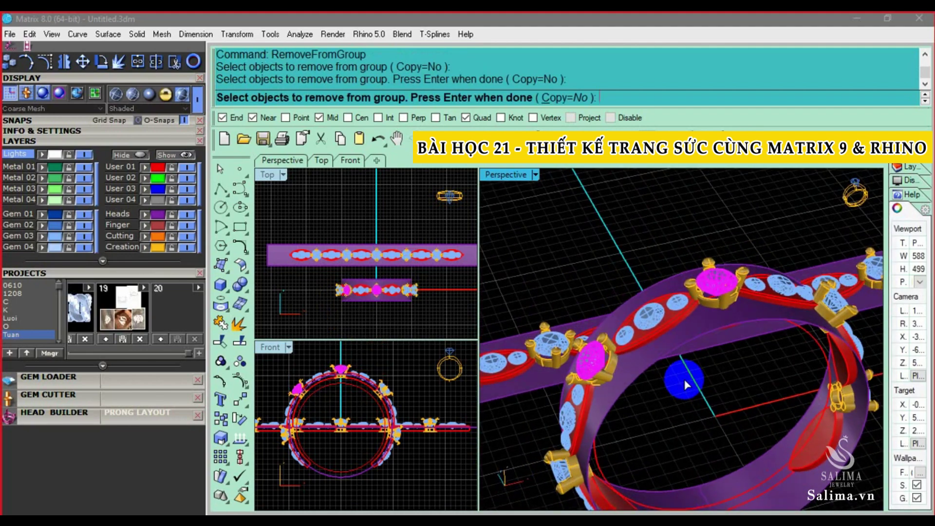
click(560, 470)
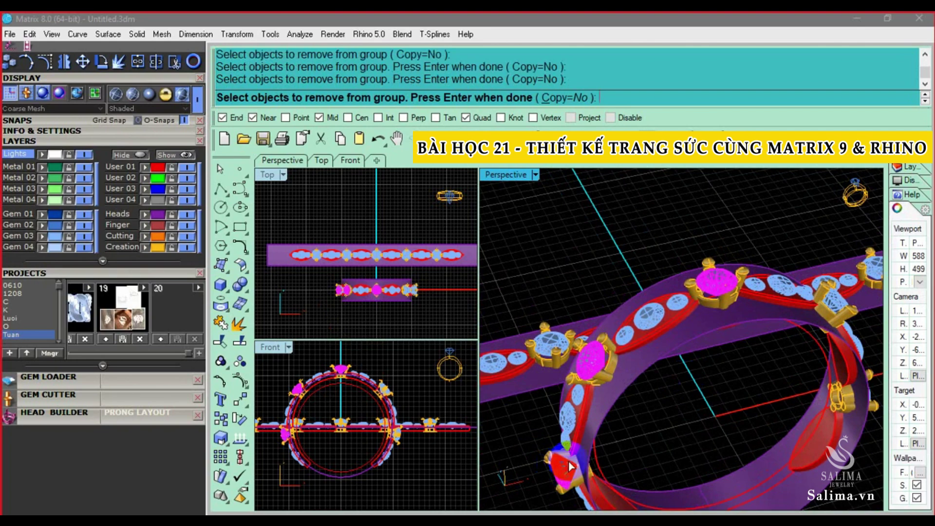
right_click(665, 428)
- Delete the prong head around the centre gem
right_drag(666, 429, 659, 376)
click(693, 341)
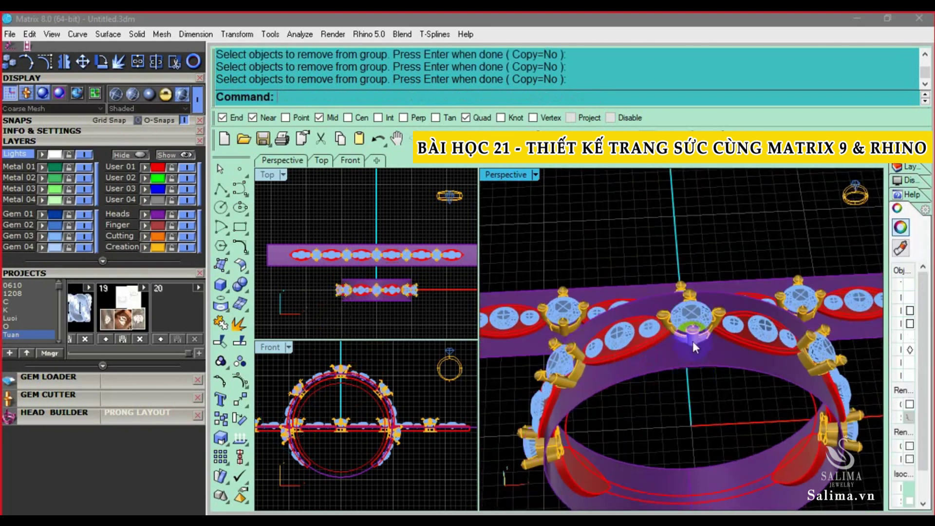
key(Delete)
- Nudge a prong head, then window-select and delete the right half of the ring
mouse_move(572, 381)
mouse_down()
mouse_move(533, 443)
mouse_move(665, 366)
mouse_up()
scroll(685, 311, up, 4)
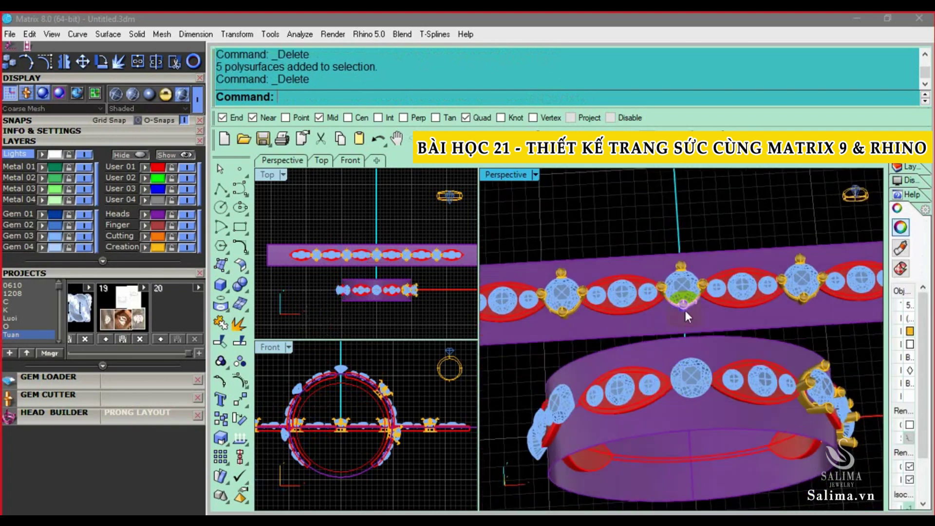
click(686, 311)
key(Escape)
right_drag(682, 285, 694, 259)
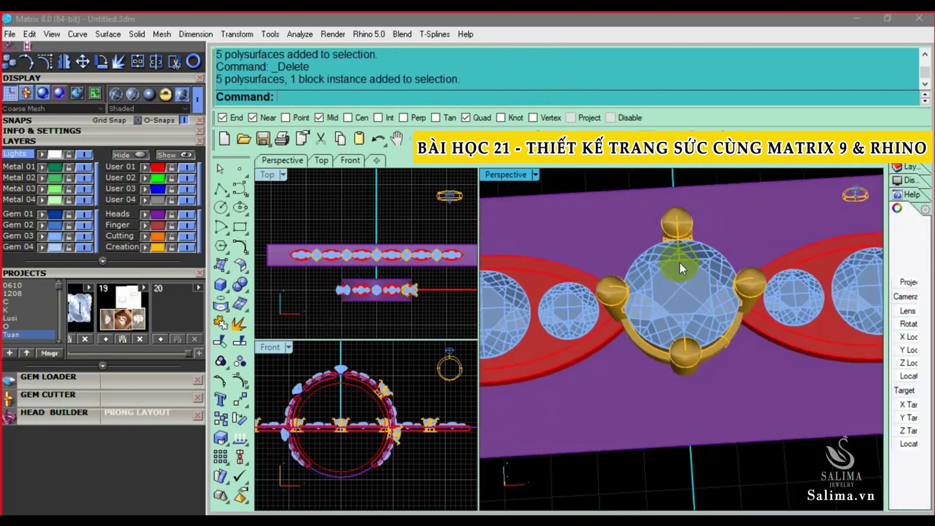
scroll(711, 294, down, 4)
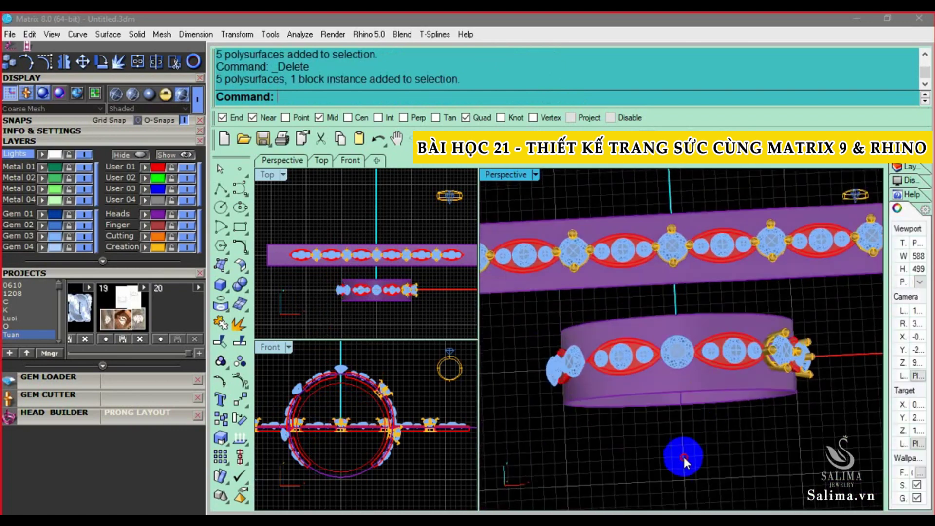
drag(683, 455, 844, 309)
key(Delete)
- Orbit toward the centre prong head, select it, then clear the selection
right_drag(859, 302, 775, 334)
scroll(723, 276, up, 3)
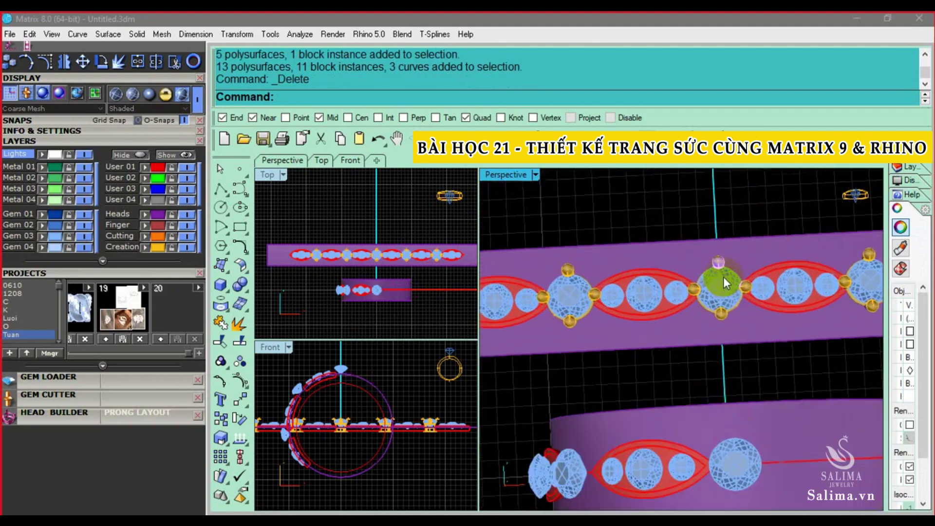
scroll(728, 312, up, 2)
click(711, 338)
scroll(703, 270, down, 2)
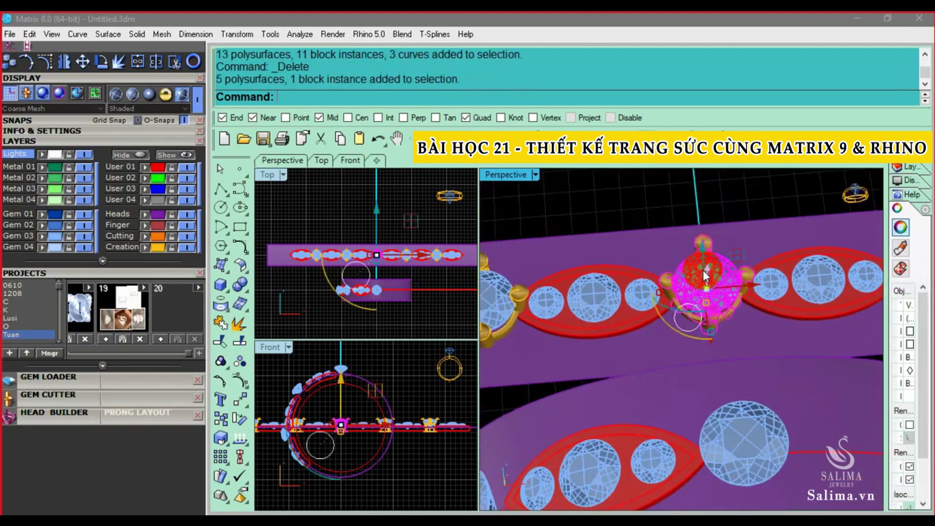
click(632, 196)
- Remove the centre head's parts from their group, attempt Ungroup, and dismiss the block warning
text(rm)
key(Return)
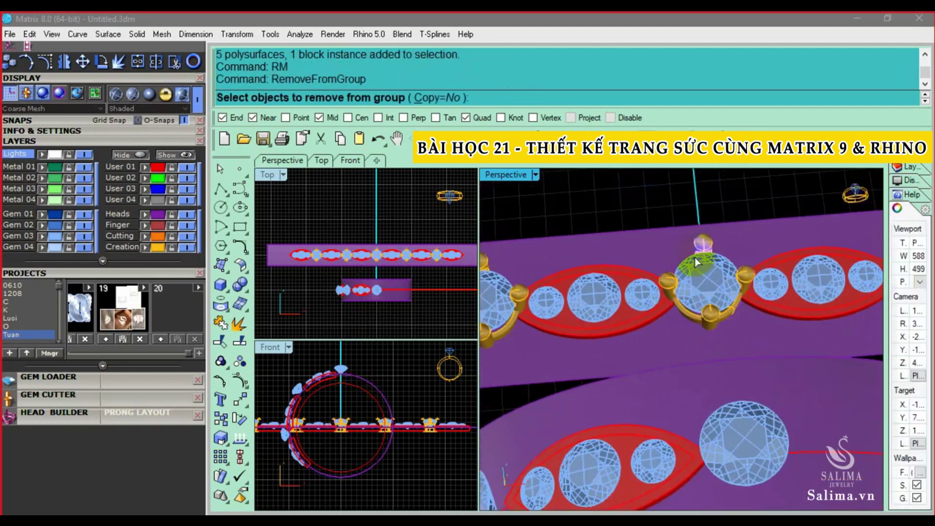
click(680, 303)
click(702, 276)
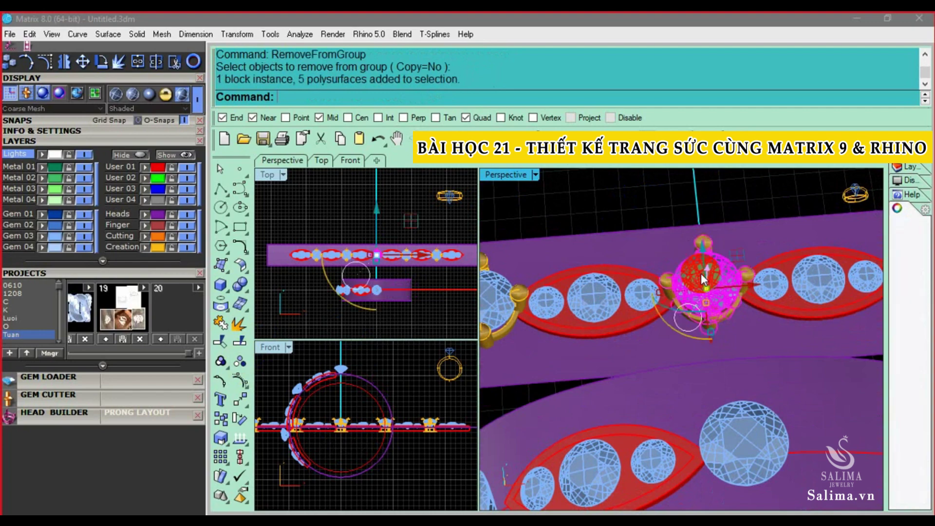
click(241, 361)
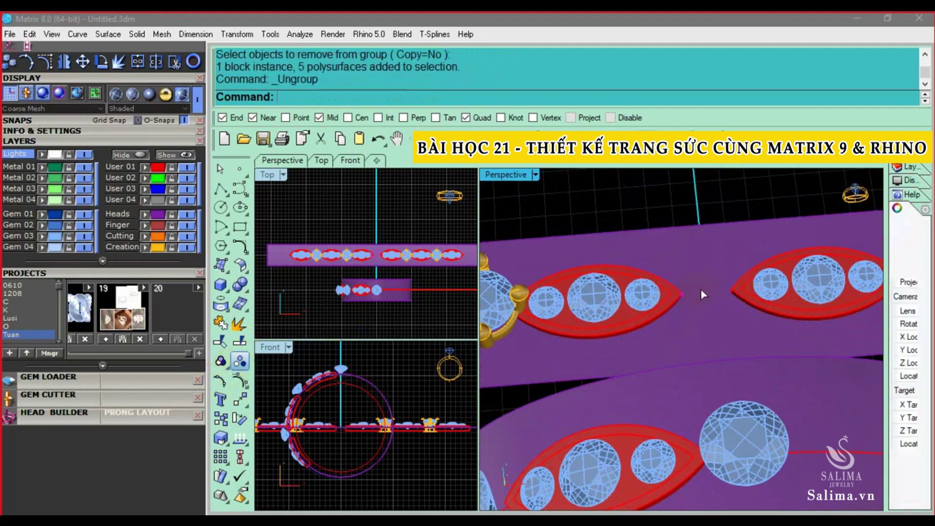
double_click(705, 288)
key(Return)
click(711, 242)
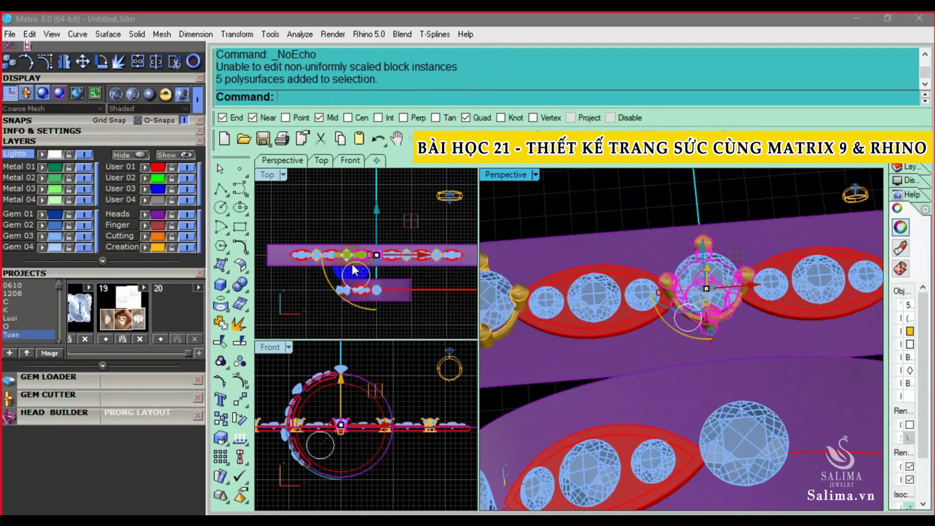
click(373, 384)
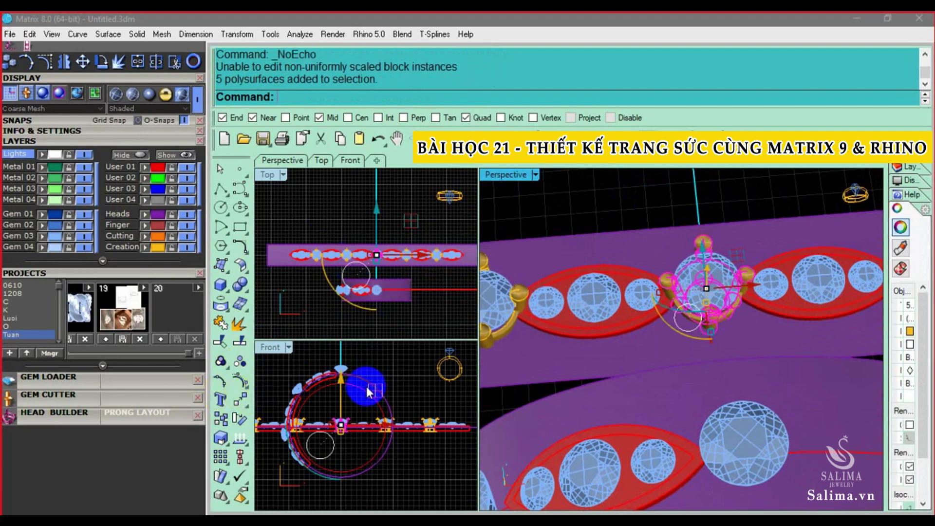
click(244, 399)
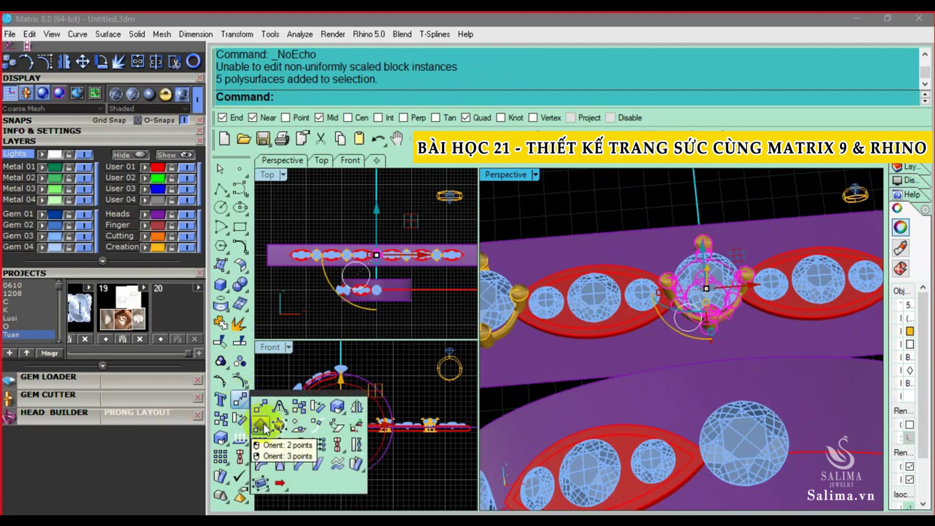
click(399, 320)
click(617, 217)
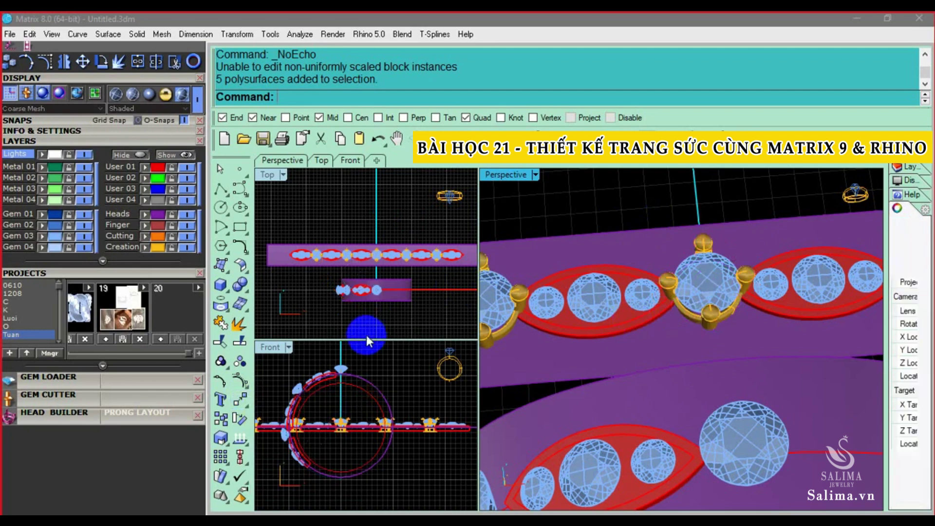
scroll(329, 425, up, 2)
click(356, 441)
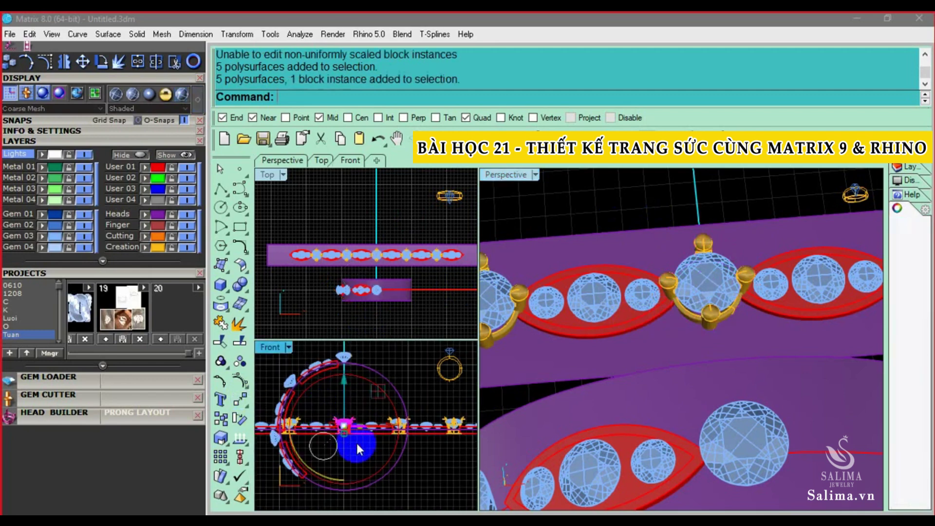
click(355, 367)
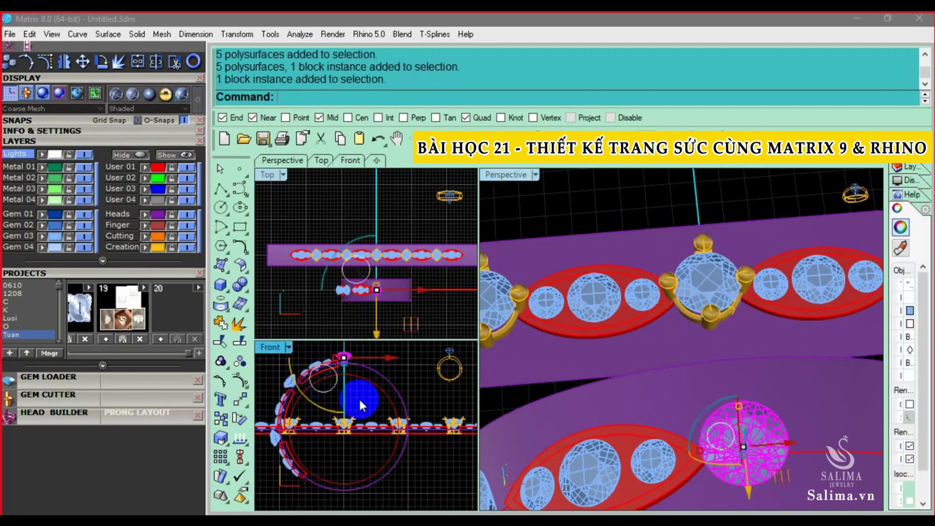
drag(355, 416, 354, 387)
click(710, 316)
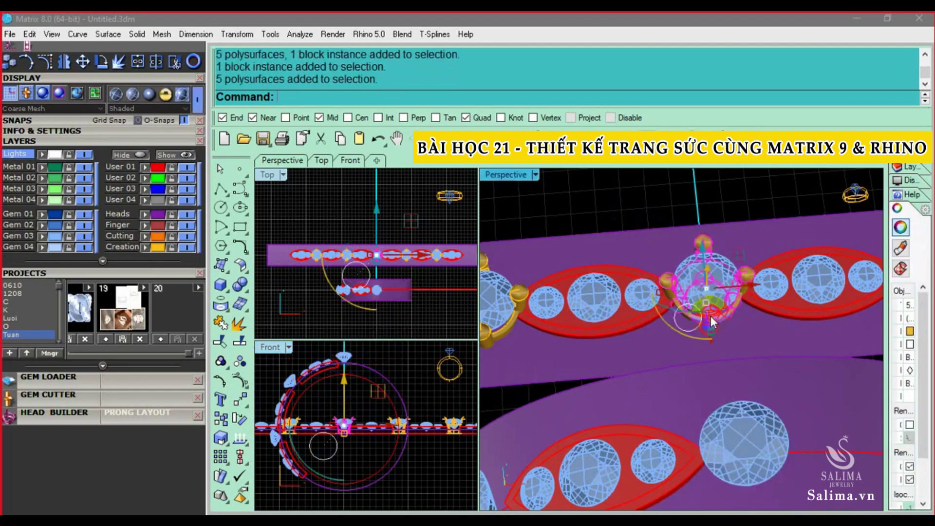
scroll(383, 251, up, 3)
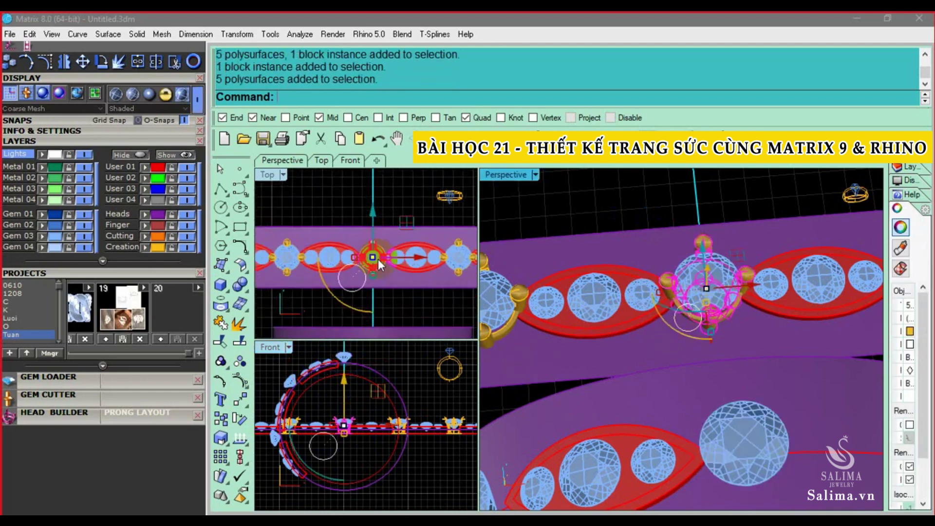
right_drag(700, 396, 701, 383)
- Start copying the centre prong head, with its base point snapped on the centre gem
text(C)
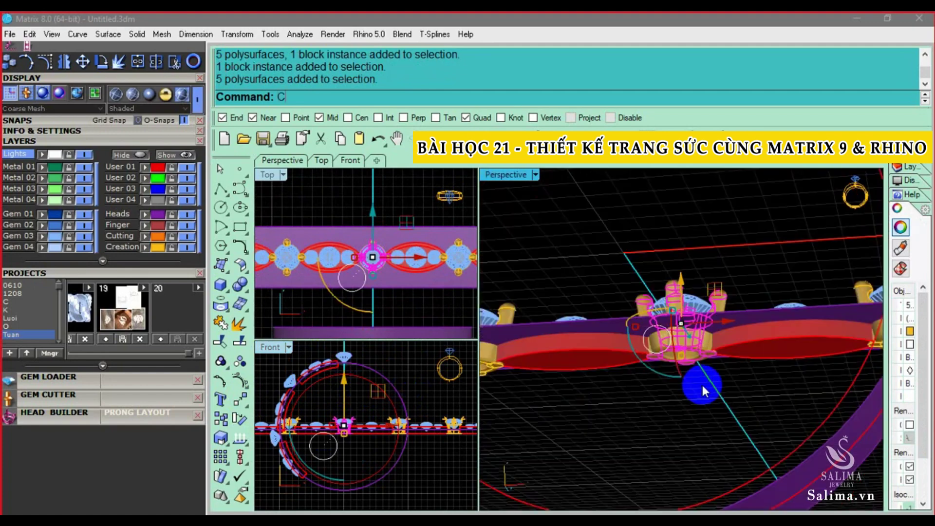
text(opy)
key(Return)
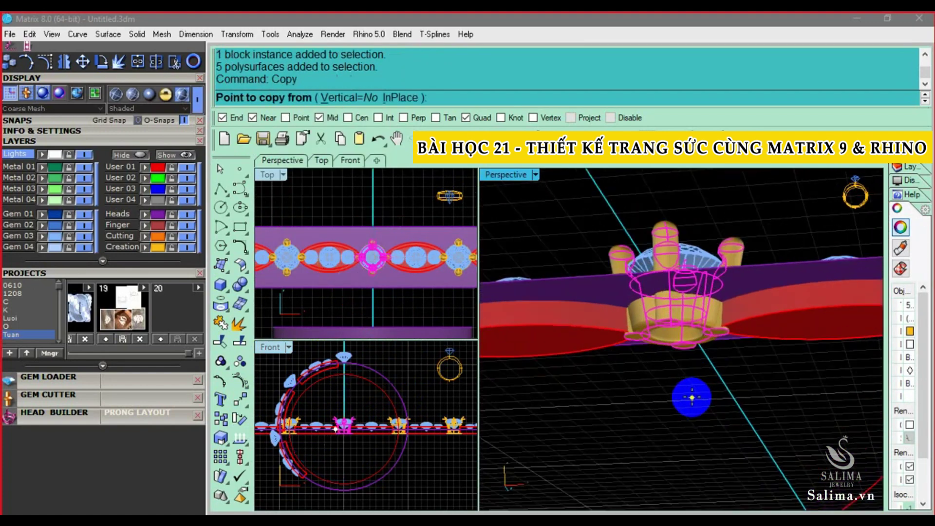
mouse_move(702, 383)
right_down()
mouse_move(706, 293)
mouse_move(708, 411)
right_up()
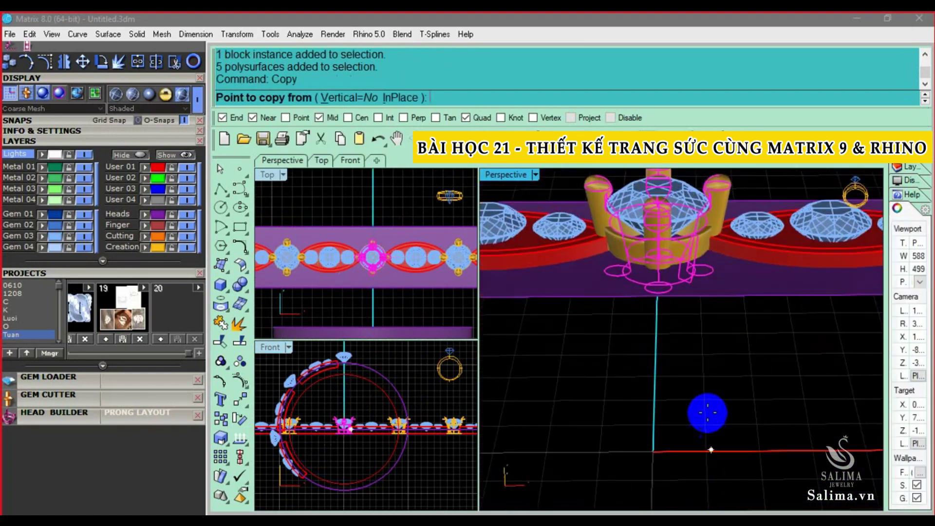
scroll(676, 445, up, 3)
right_drag(677, 445, 678, 393)
scroll(689, 309, up, 3)
mouse_move(689, 309)
right_down()
mouse_move(647, 293)
mouse_move(687, 320)
right_up()
scroll(678, 285, up, 3)
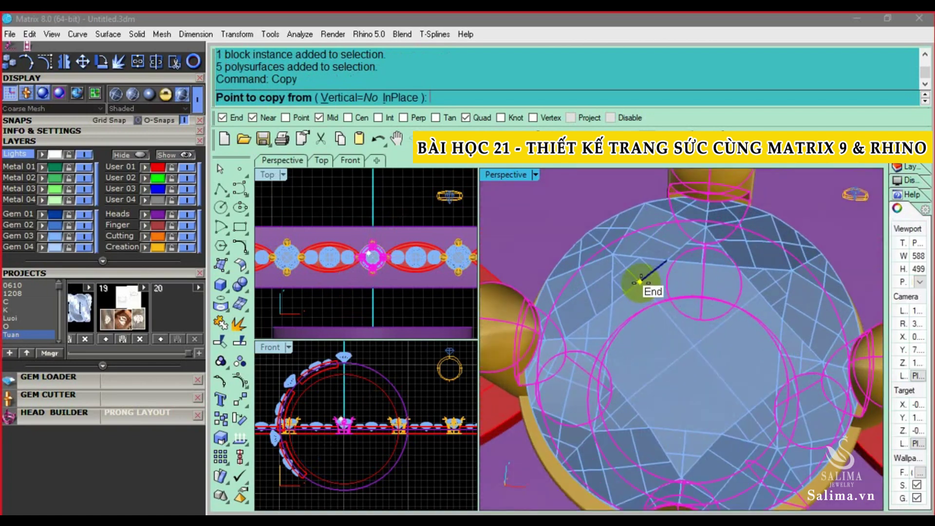
click(640, 282)
- Place the prong head copy on the gem at the top of the ring
scroll(647, 272, down, 4)
scroll(660, 293, up, 1)
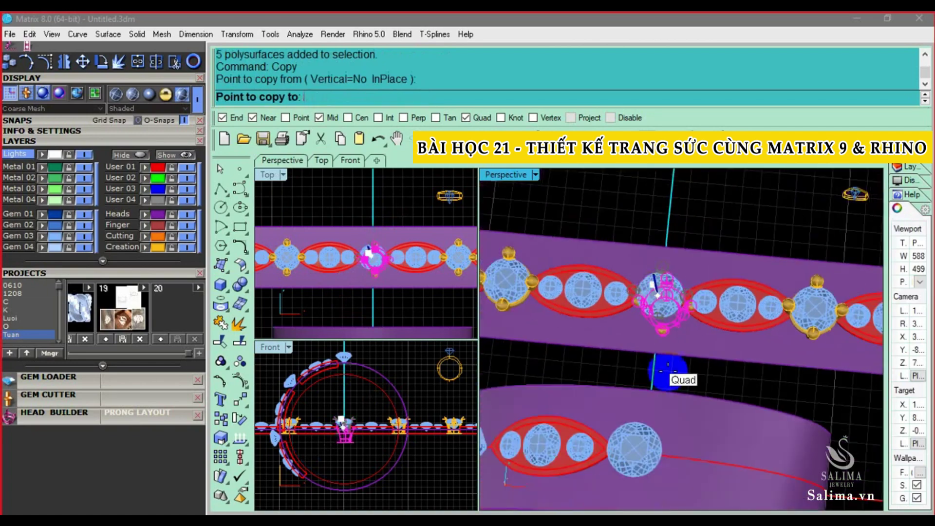
scroll(629, 404, up, 2)
scroll(599, 428, up, 2)
scroll(604, 431, up, 2)
click(591, 422)
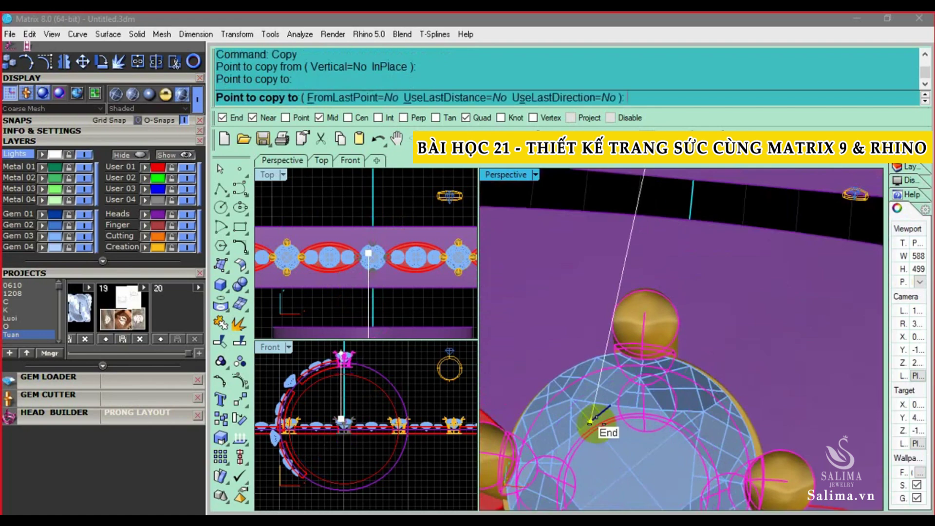
scroll(657, 404, down, 3)
scroll(688, 392, down, 3)
right_click(688, 392)
scroll(701, 340, down, 1)
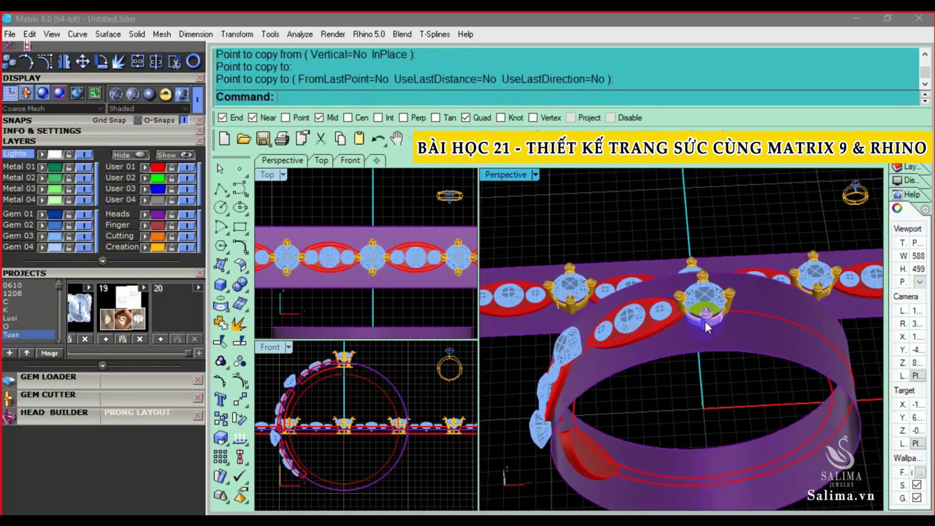
scroll(705, 322, up, 2)
mouse_move(695, 315)
right_down()
mouse_move(733, 304)
mouse_move(688, 344)
right_up()
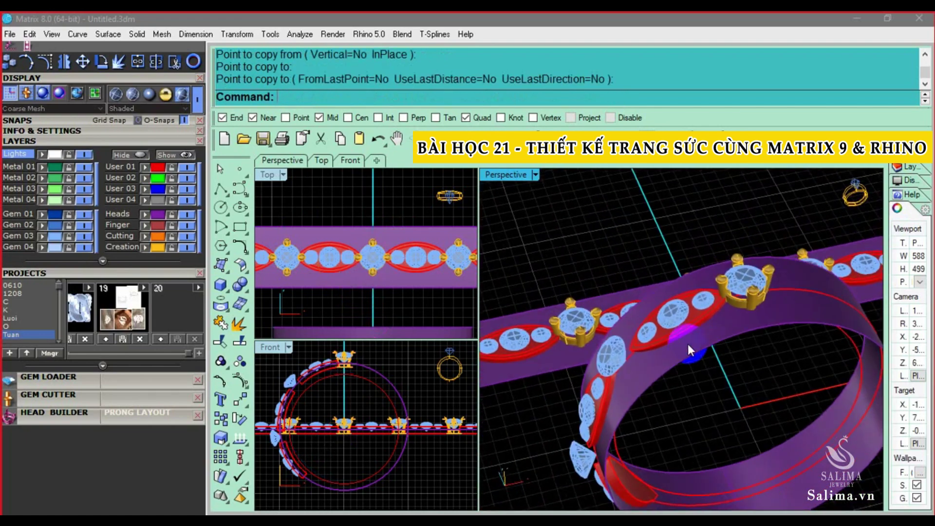
click(611, 360)
click(602, 389)
mouse_move(664, 368)
right_down()
mouse_move(735, 308)
mouse_move(629, 466)
mouse_move(673, 324)
right_up()
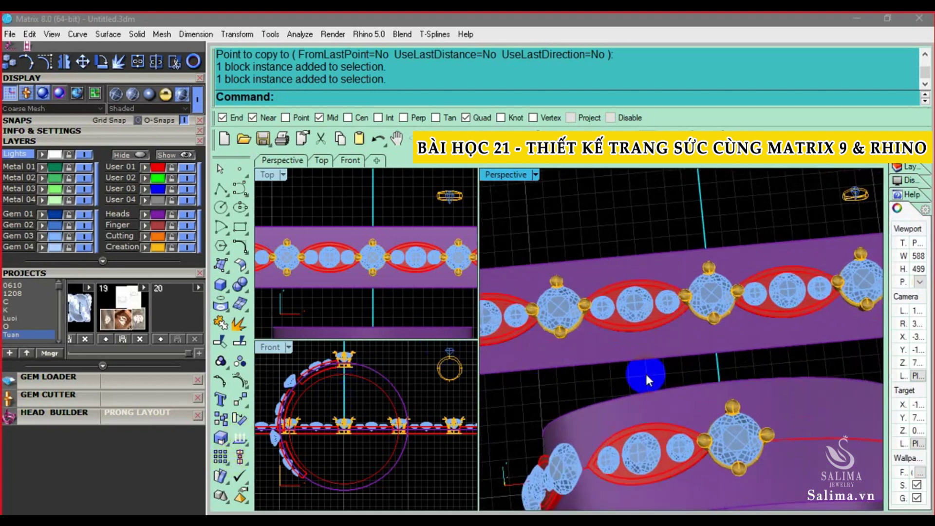
right_drag(645, 372, 628, 384)
scroll(288, 385, up, 3)
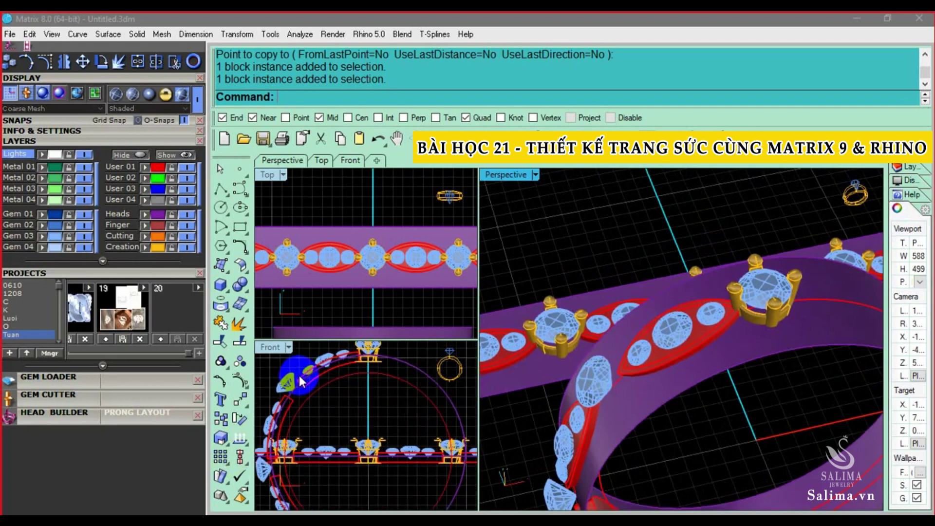
scroll(288, 384, up, 2)
scroll(290, 384, up, 2)
scroll(302, 397, down, 3)
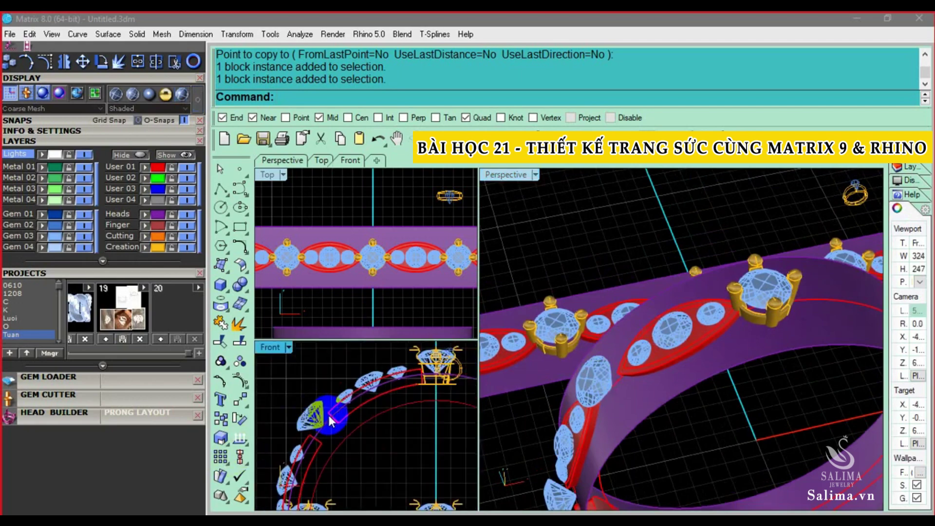
right_drag(512, 384, 538, 389)
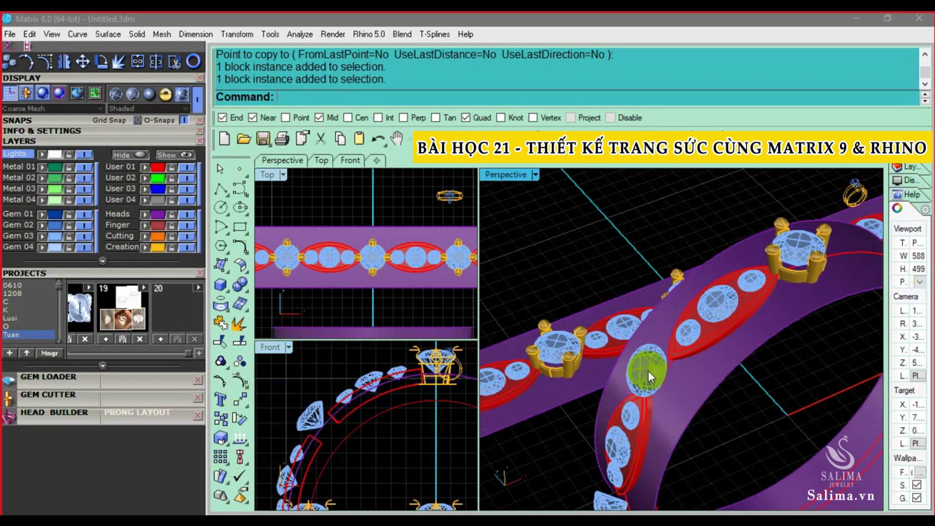
scroll(682, 278, up, 3)
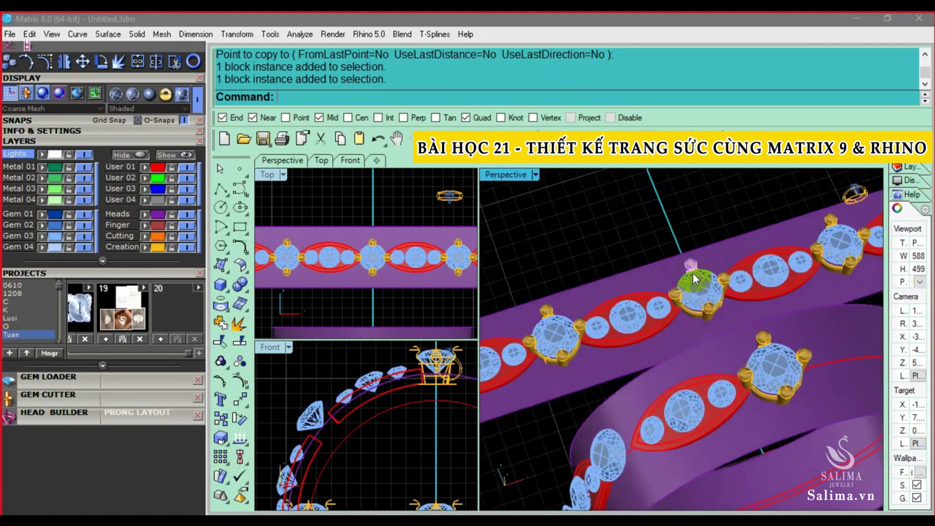
click(693, 270)
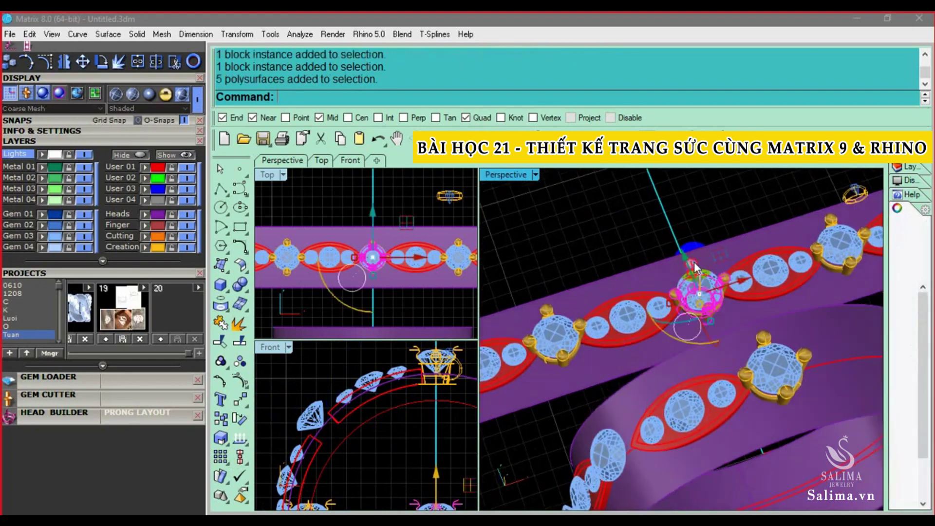
- Start Orient3Pt with Copy=Yes and snap three reference points on the head's gem
click(242, 403)
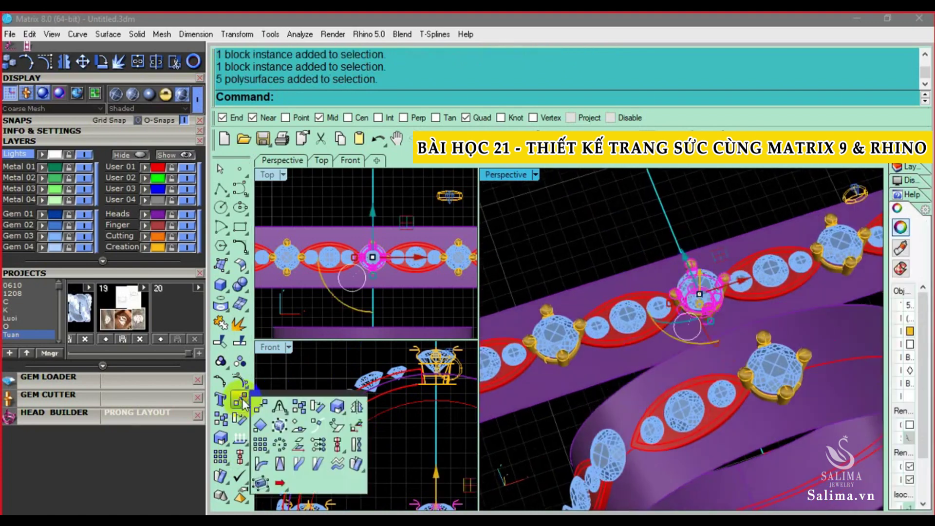
right_click(261, 429)
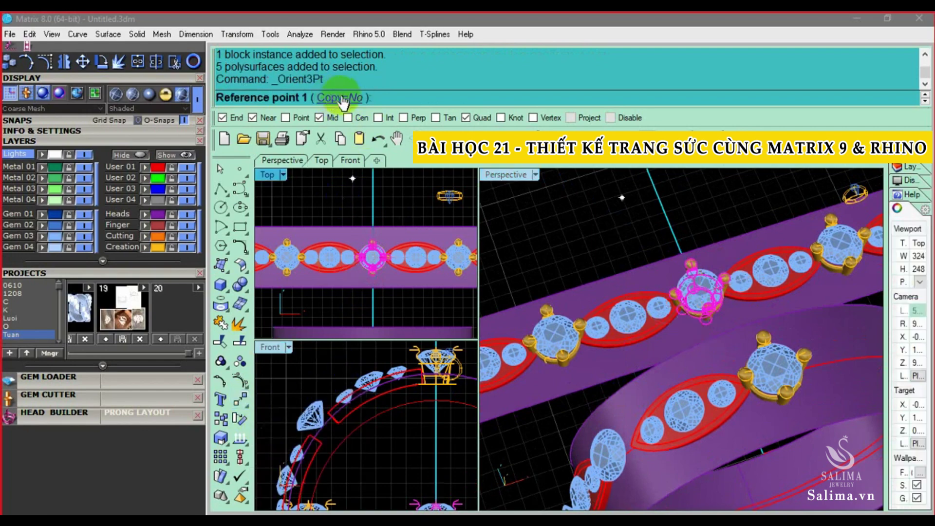
click(341, 97)
scroll(697, 292, up, 3)
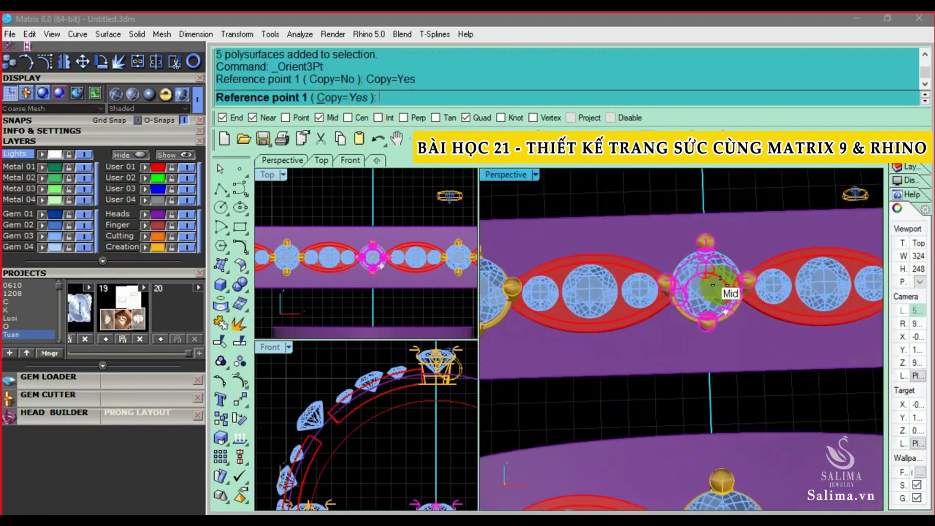
scroll(707, 282, up, 3)
scroll(706, 277, up, 3)
scroll(686, 361, up, 3)
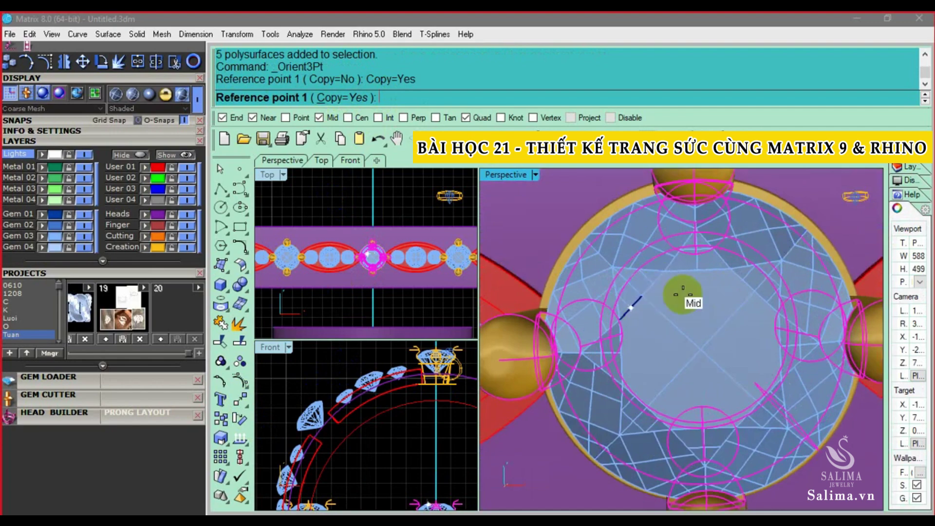
scroll(697, 264, up, 2)
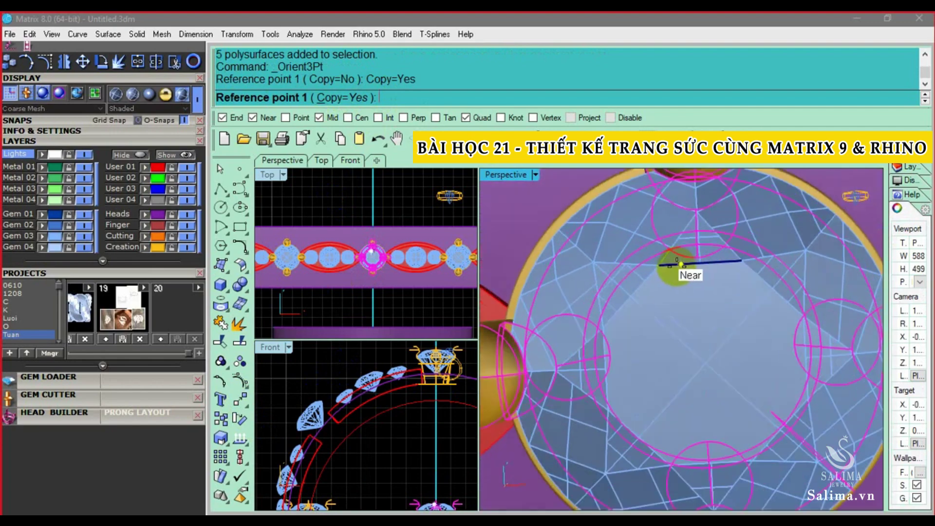
click(657, 265)
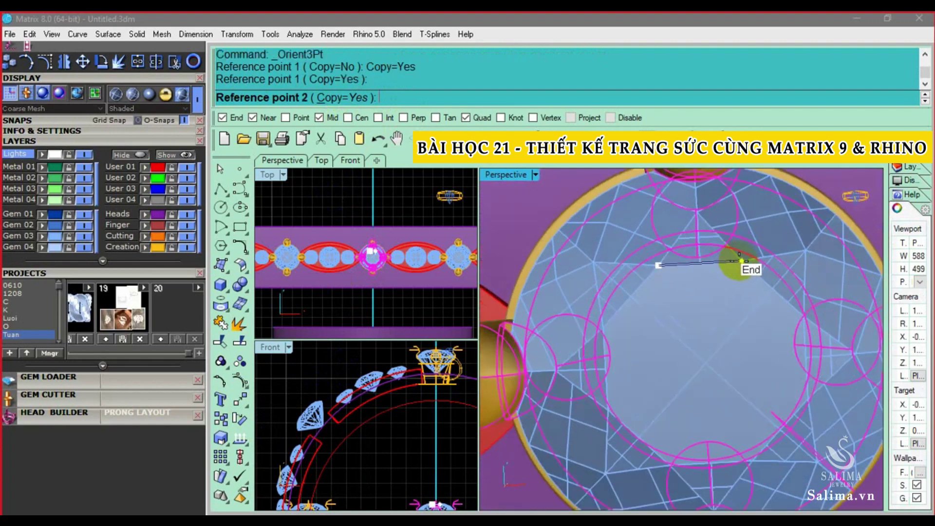
click(741, 261)
scroll(726, 380, up, 2)
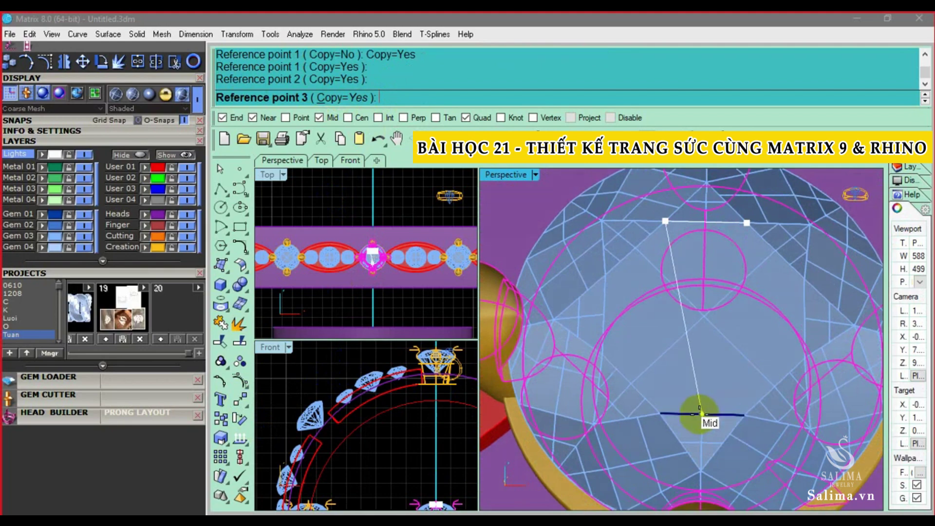
click(703, 414)
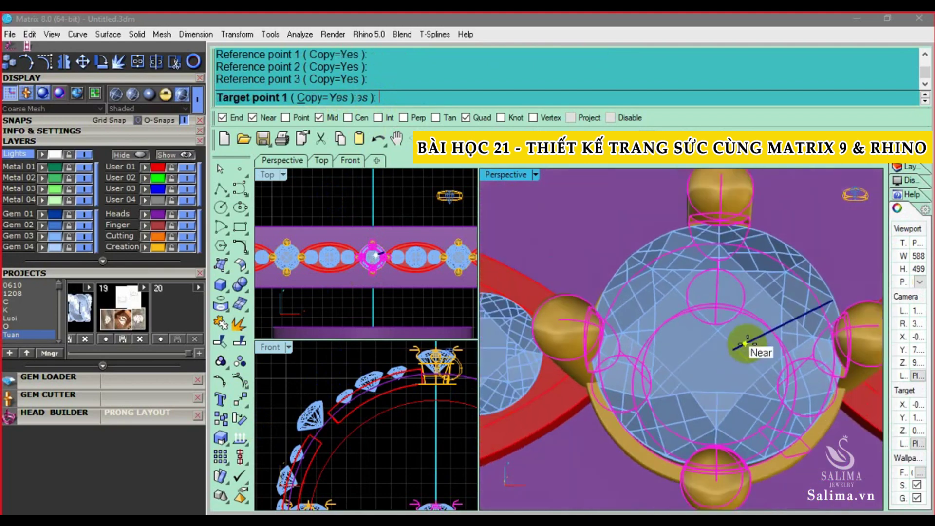
- Snap the target points on the destination gem to place the head copy, then deselect
scroll(634, 380, down, 5)
scroll(670, 386, up, 3)
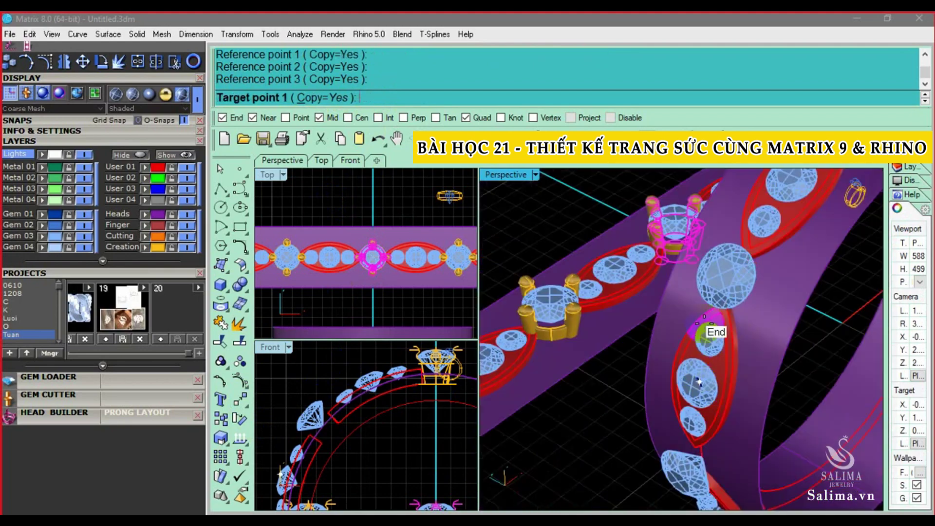
scroll(688, 323, up, 3)
scroll(773, 309, up, 2)
scroll(720, 323, up, 3)
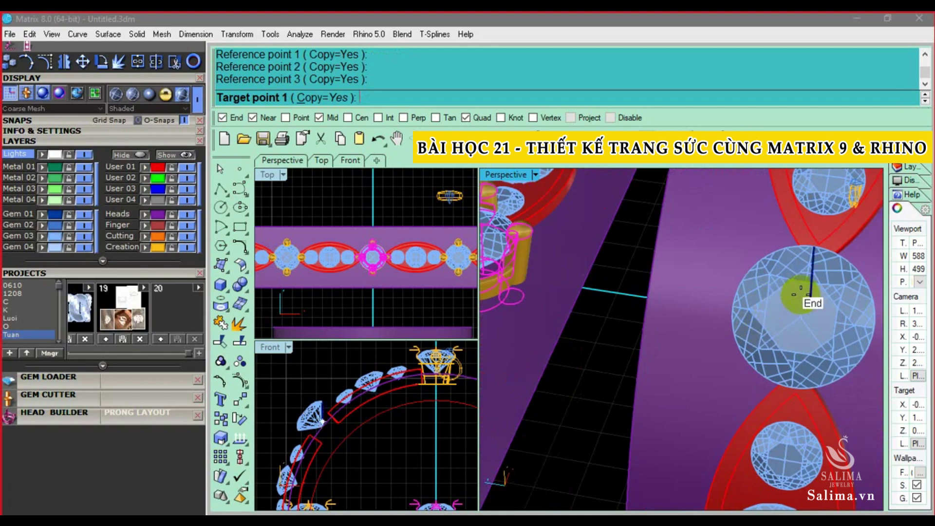
scroll(799, 292, up, 1)
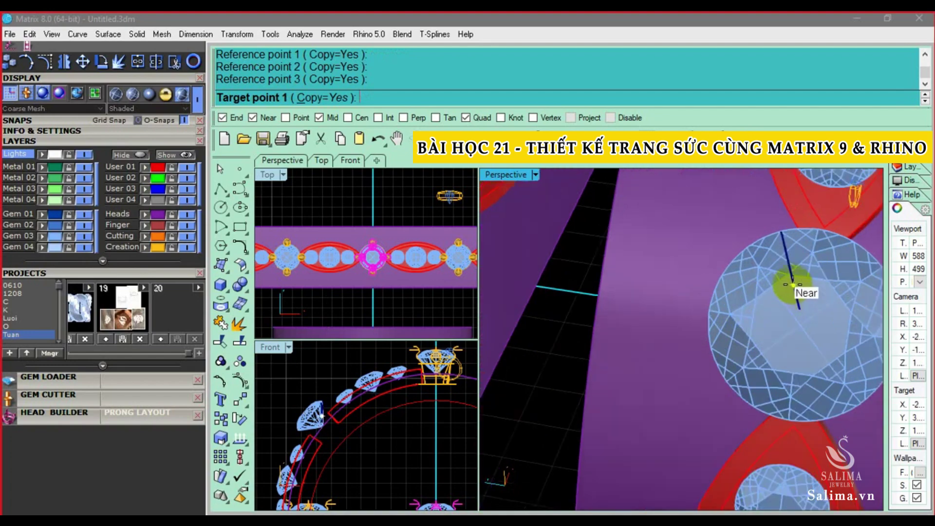
click(827, 280)
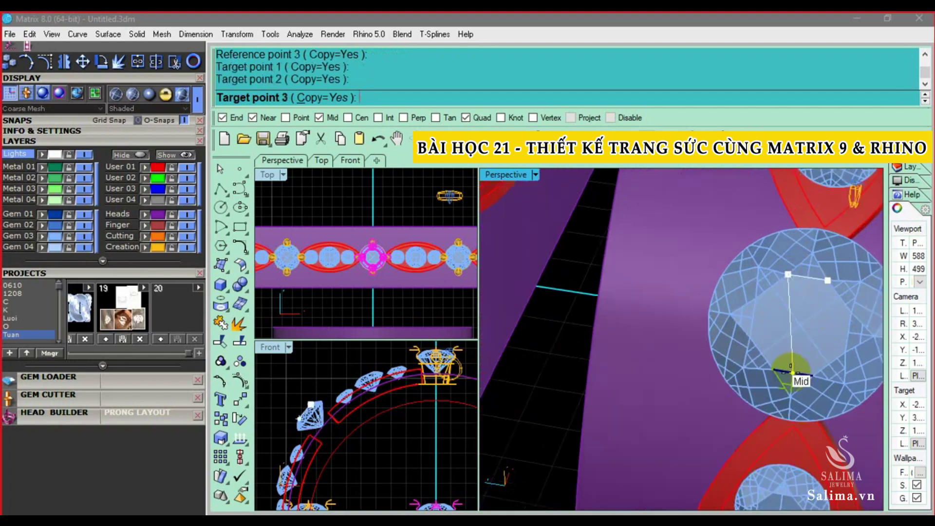
click(791, 374)
scroll(789, 370, down, 2)
scroll(730, 360, down, 2)
key(Return)
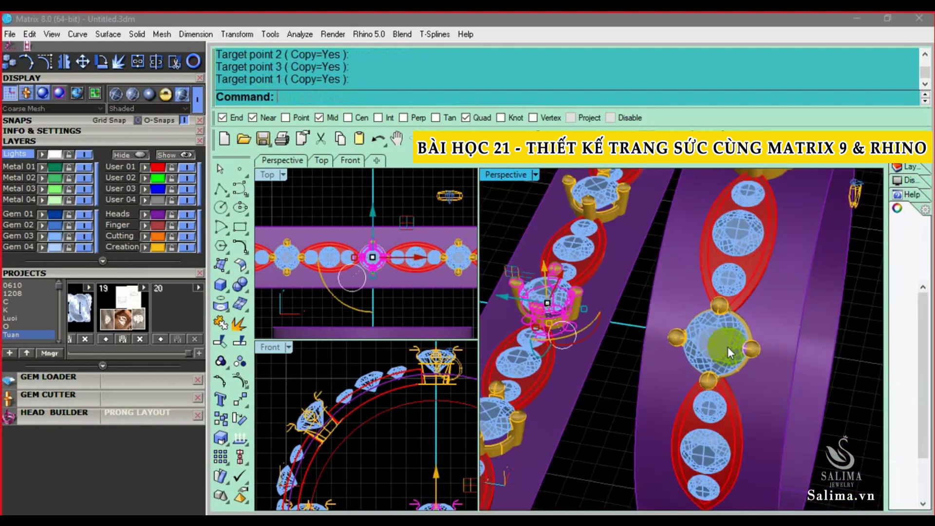
click(603, 398)
- Select a prong head and begin a three-point orient, then cancel the first attempt
click(577, 276)
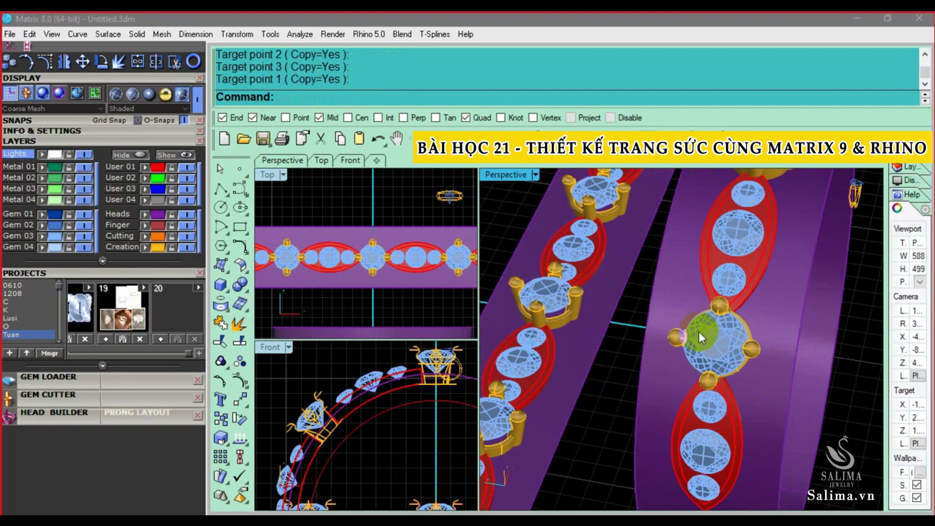
mouse_move(699, 335)
right_down()
mouse_move(726, 342)
mouse_move(711, 399)
mouse_move(726, 339)
mouse_move(673, 337)
mouse_move(650, 300)
right_up()
scroll(650, 300, up, 3)
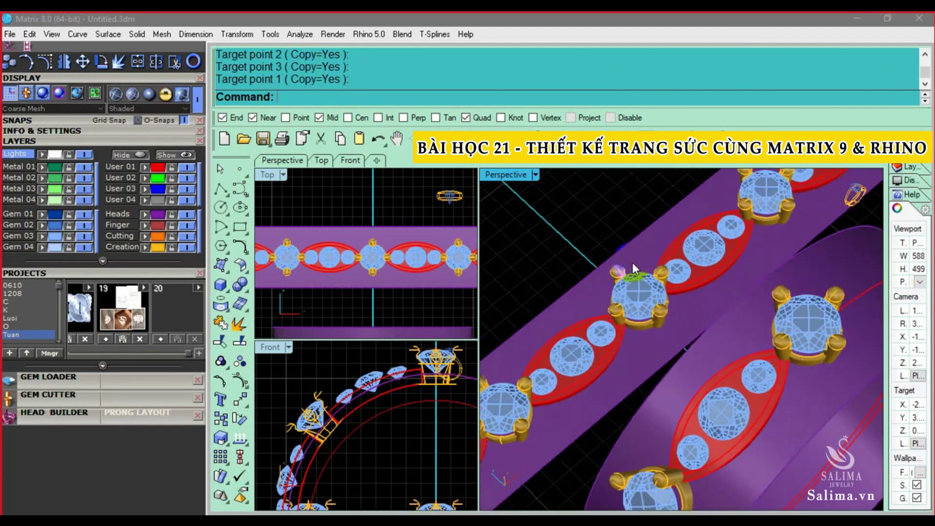
click(633, 265)
right_click(652, 274)
scroll(652, 273, up, 3)
scroll(639, 268, up, 3)
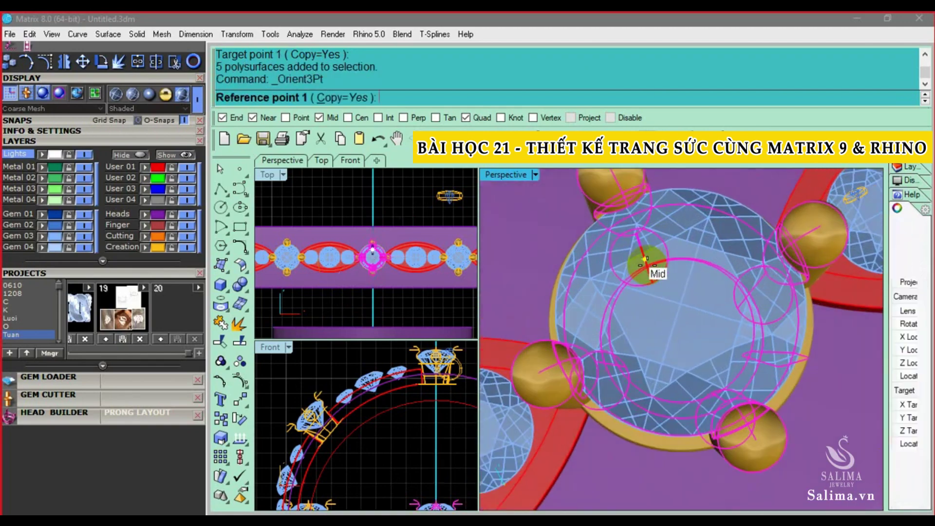
scroll(625, 260, up, 2)
click(624, 260)
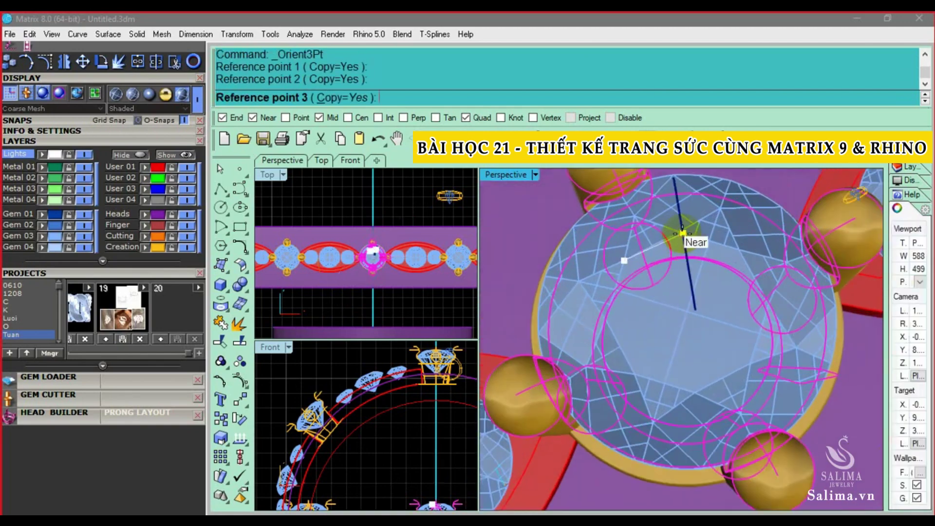
key(Escape)
- Restart Orient3Pt and snap three reference points on the head's gem
right_click(627, 248)
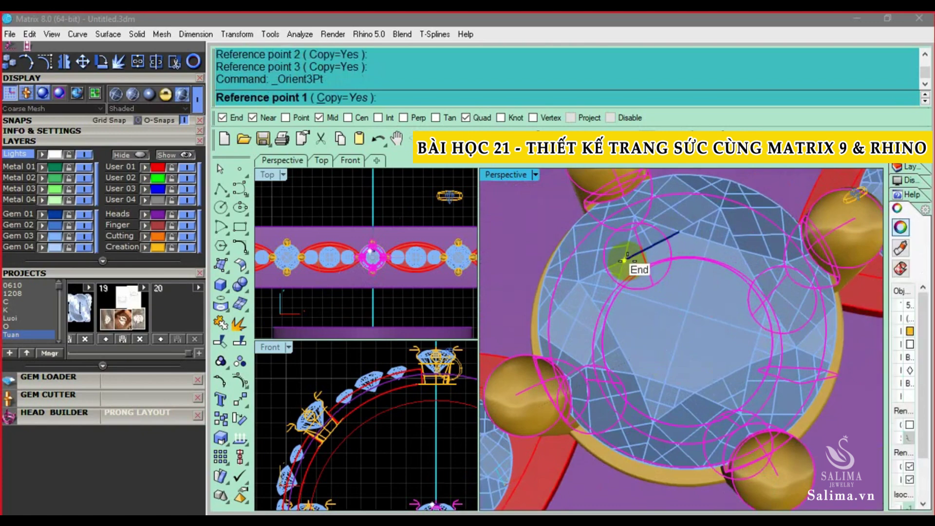
click(625, 260)
click(679, 232)
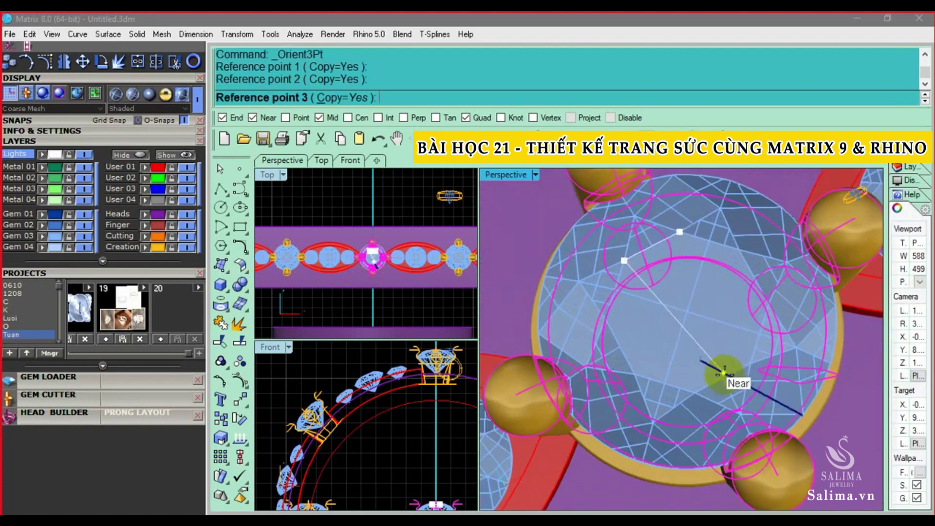
click(724, 377)
scroll(733, 360, down, 3)
scroll(746, 351, down, 3)
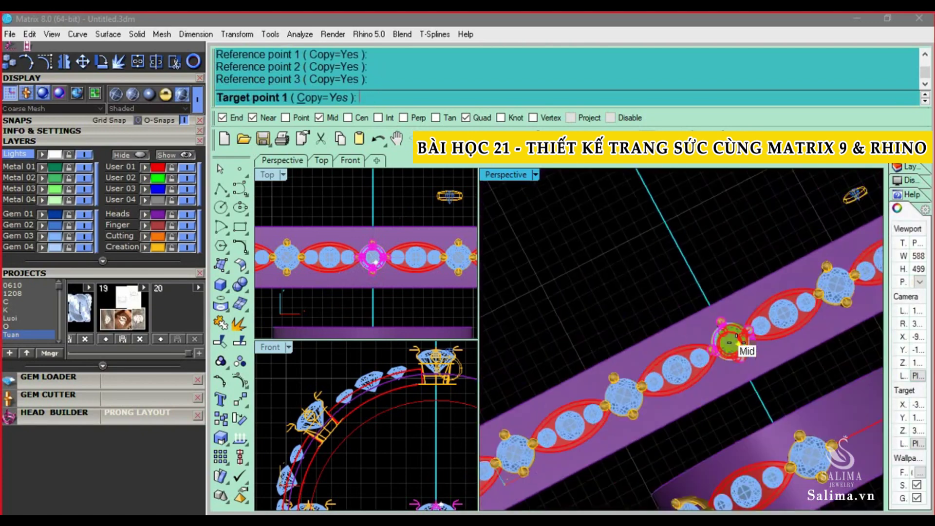
scroll(760, 341, down, 2)
- Snap target points on a gem of the upright band to copy the head there
right_drag(805, 291, 789, 341)
scroll(779, 350, up, 2)
scroll(730, 356, up, 2)
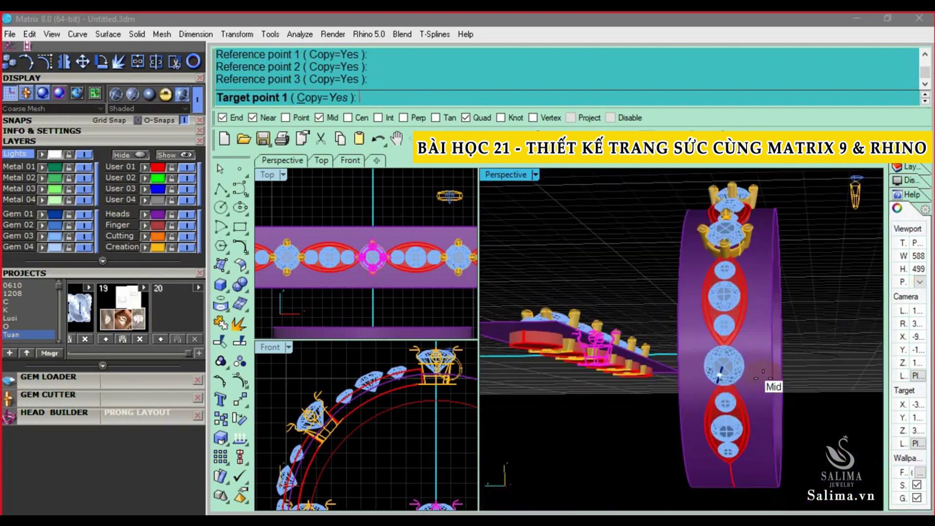
scroll(684, 361, up, 3)
scroll(684, 359, up, 2)
scroll(683, 321, up, 2)
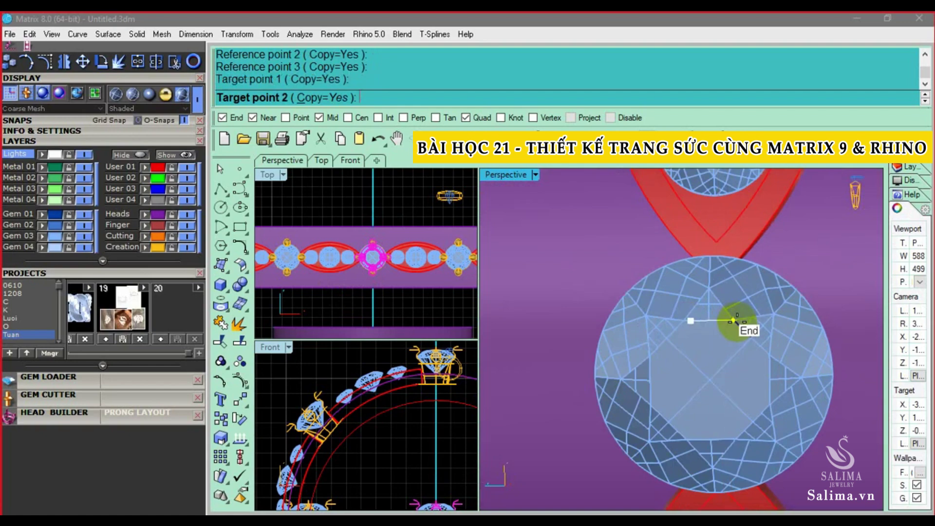
click(733, 320)
click(711, 440)
- Place one more head copy on a gem, end the command, and select the stray copy
scroll(668, 339, down, 3)
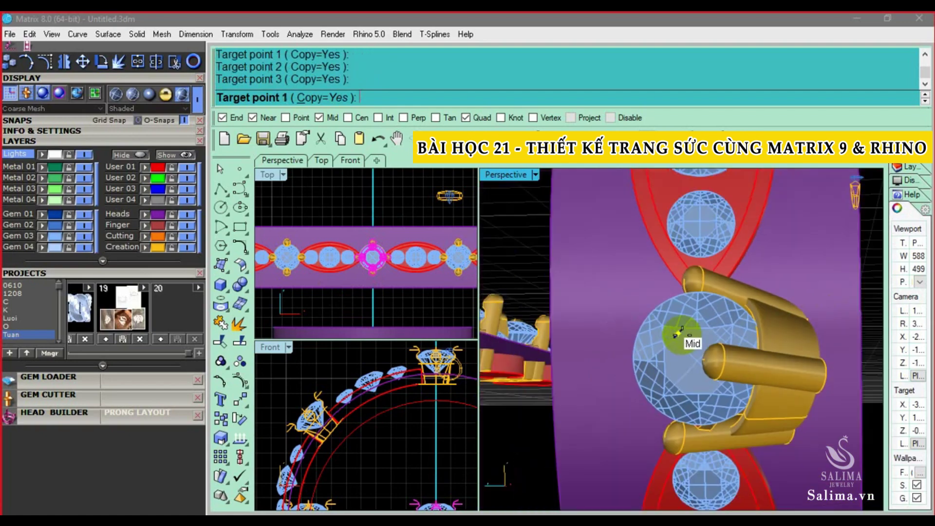
right_drag(669, 338, 776, 362)
scroll(742, 337, up, 3)
scroll(743, 336, up, 5)
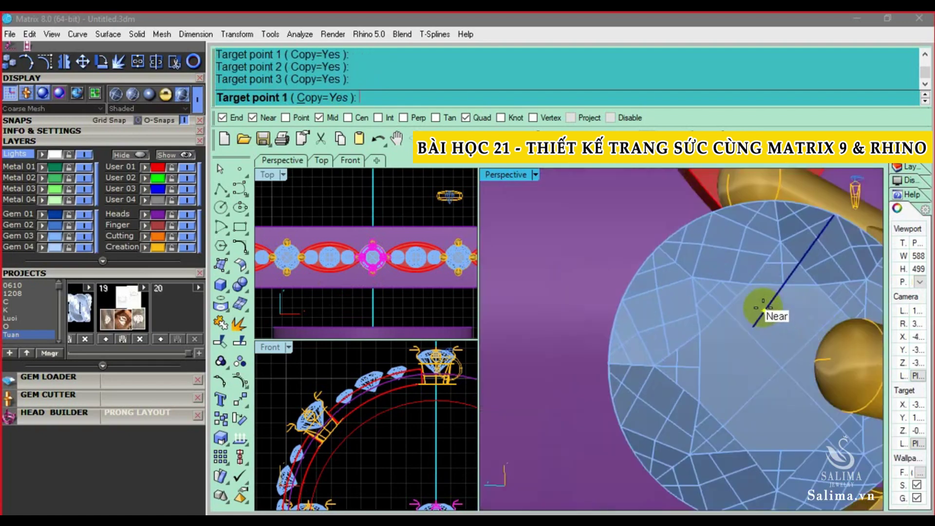
click(749, 285)
click(818, 284)
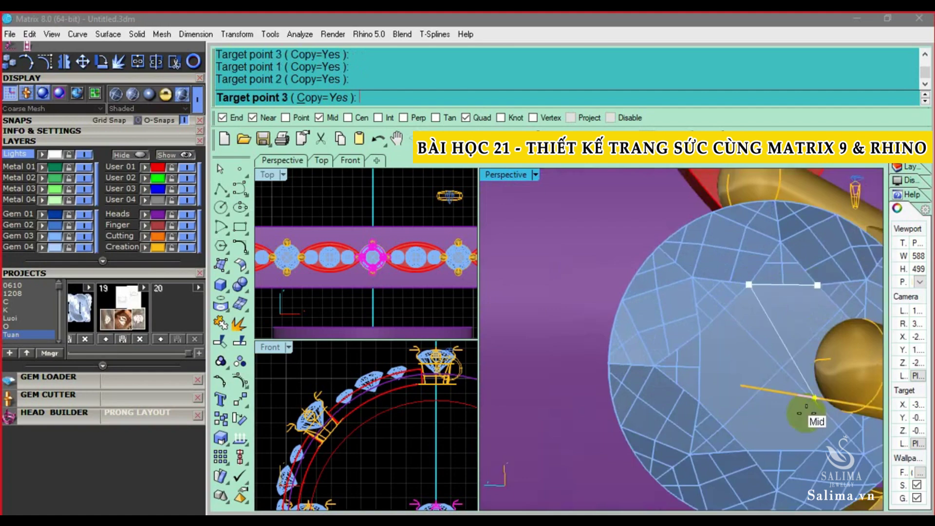
click(780, 450)
scroll(679, 380, down, 5)
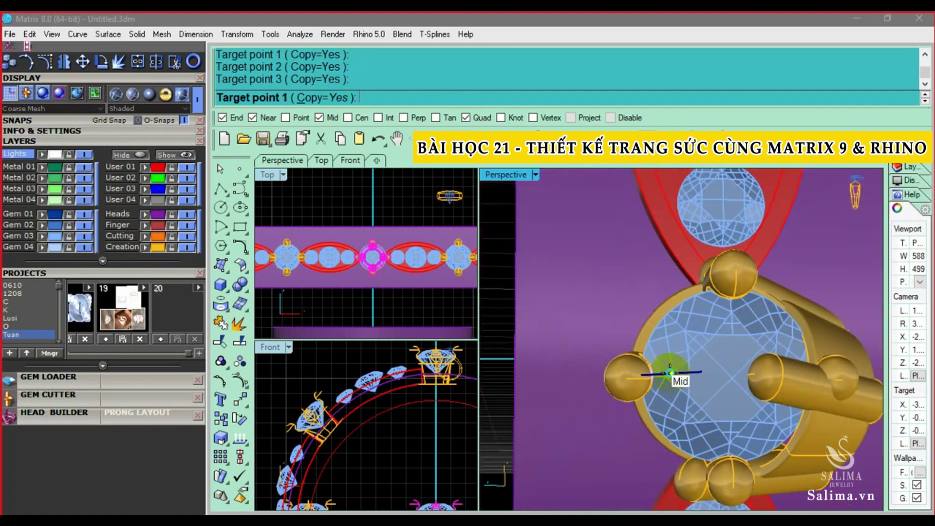
key(Return)
click(682, 390)
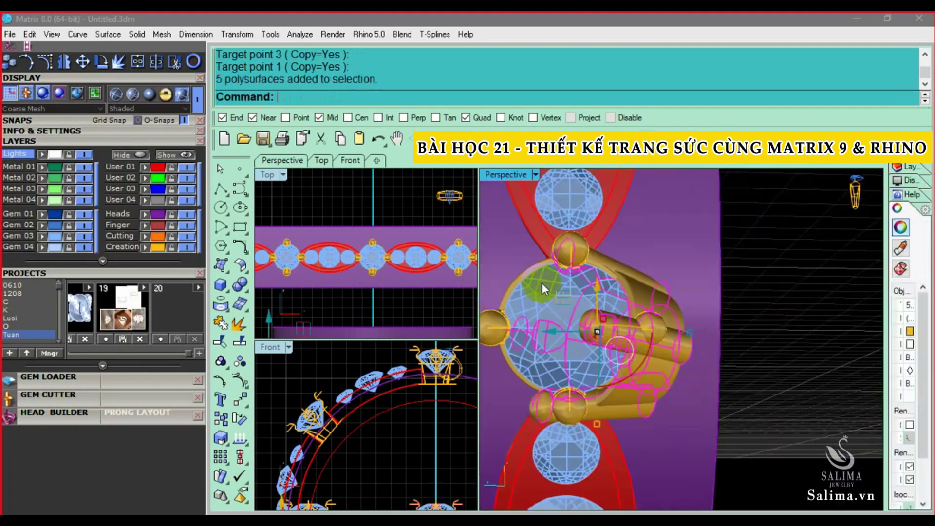
key(Delete)
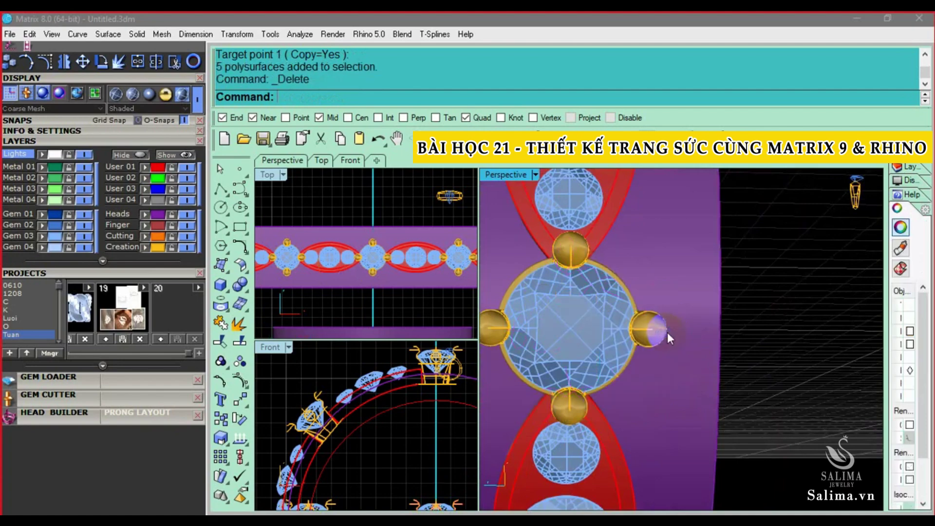
scroll(667, 332, down, 2)
mouse_move(673, 334)
right_down()
mouse_move(668, 382)
mouse_move(669, 349)
right_up()
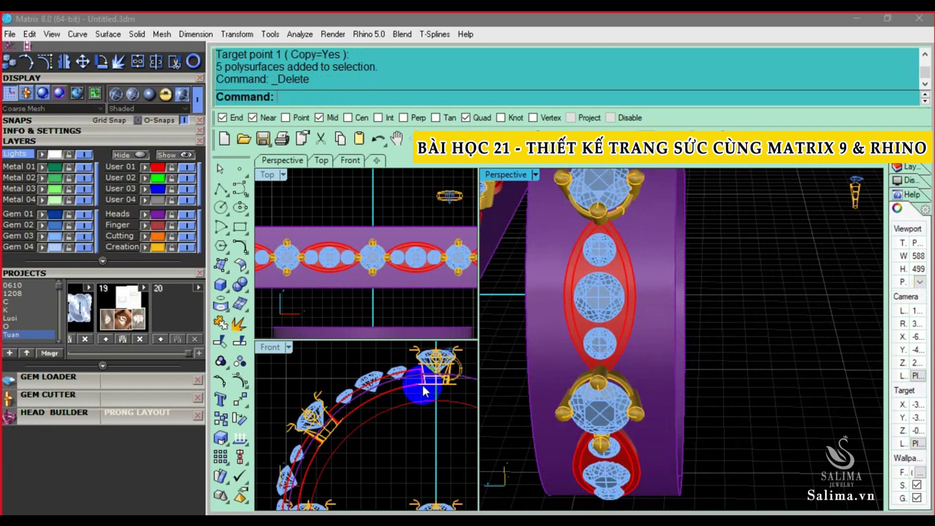
scroll(423, 385, down, 3)
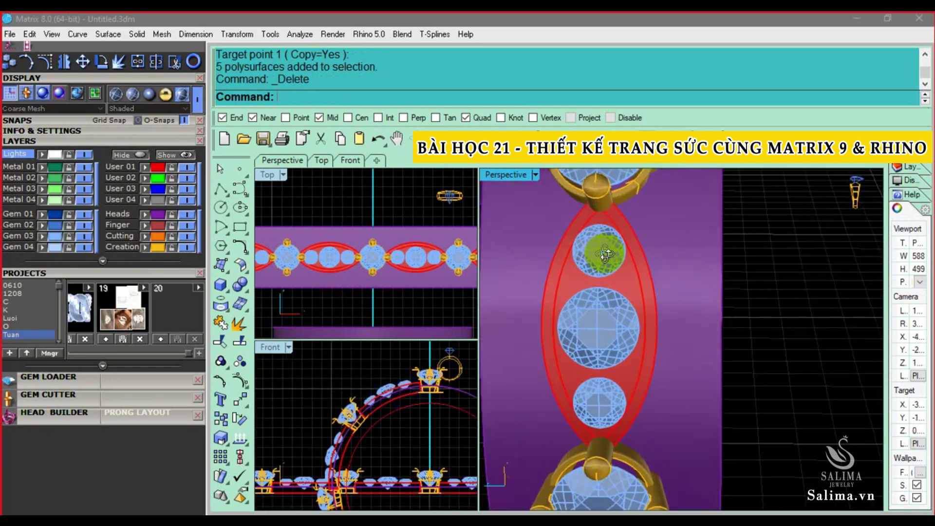
mouse_move(617, 255)
right_down()
mouse_move(708, 288)
mouse_move(688, 317)
right_up()
scroll(684, 308, down, 2)
scroll(684, 308, up, 2)
click(669, 264)
click(571, 398)
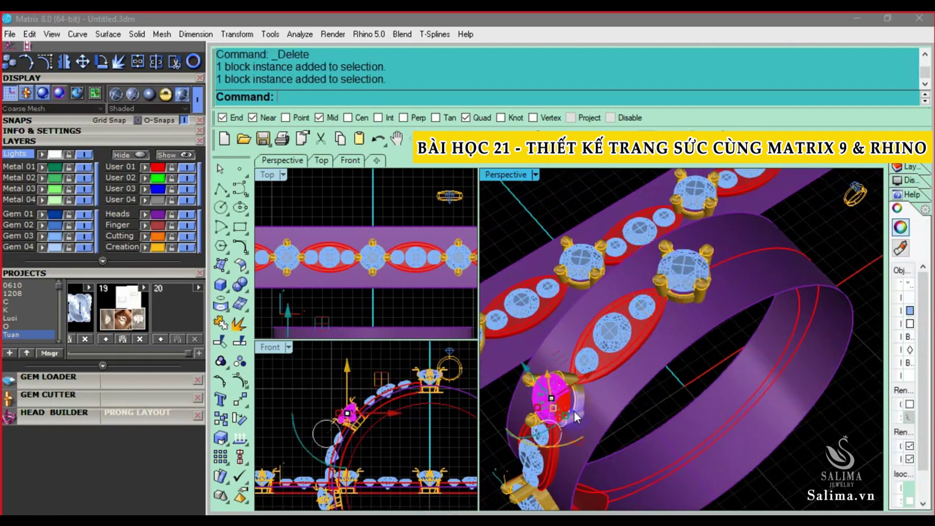
right_drag(379, 444, 370, 417)
click(653, 403)
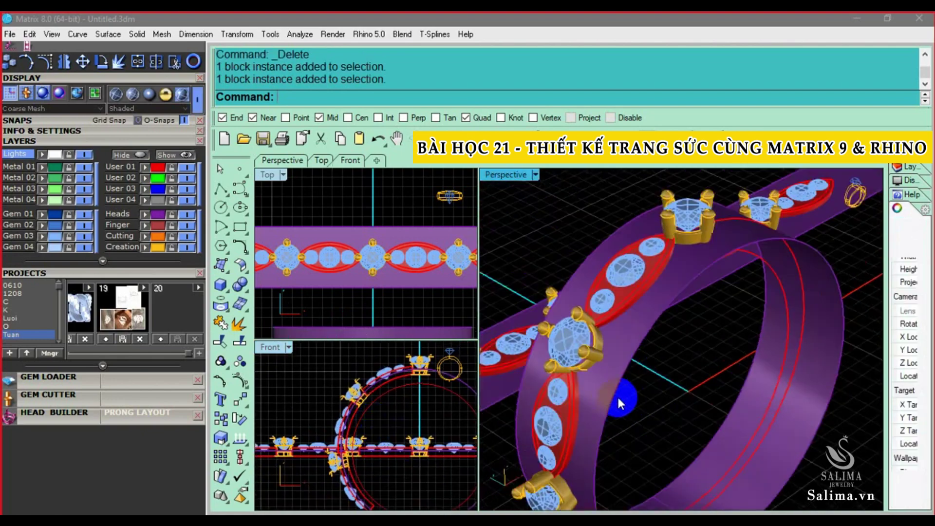
scroll(617, 395, up, 3)
mouse_move(750, 216)
right_down()
mouse_move(676, 378)
mouse_move(676, 327)
mouse_move(652, 315)
mouse_move(668, 326)
right_up()
mouse_move(530, 331)
right_down()
mouse_move(703, 337)
mouse_move(679, 320)
mouse_move(674, 358)
mouse_move(668, 334)
mouse_move(650, 355)
mouse_move(706, 291)
mouse_move(685, 383)
mouse_move(684, 343)
mouse_move(641, 338)
mouse_move(696, 322)
mouse_move(713, 302)
mouse_move(690, 388)
mouse_move(716, 423)
mouse_move(659, 414)
right_up()
click(656, 353)
- Select the gem settings on the ring and ungroup them
scroll(676, 315, up, 3)
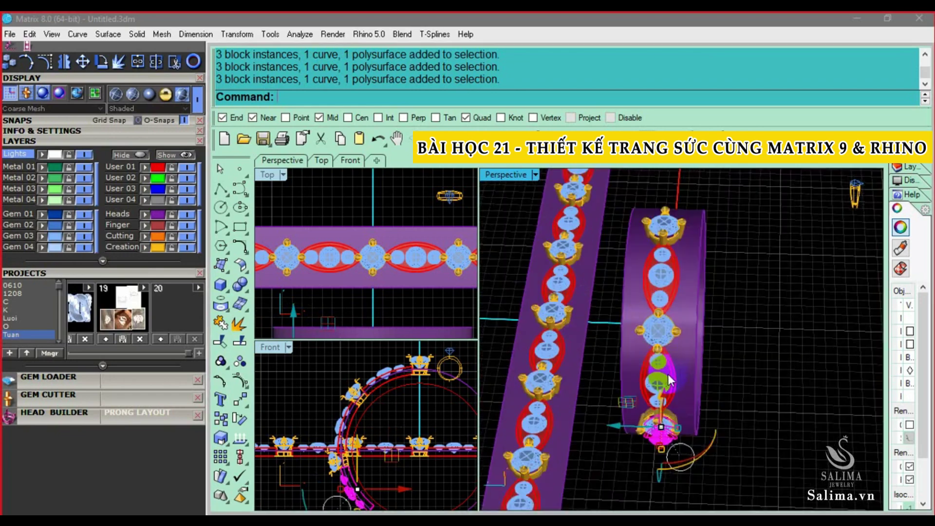
scroll(668, 374, up, 3)
shift+click(679, 265)
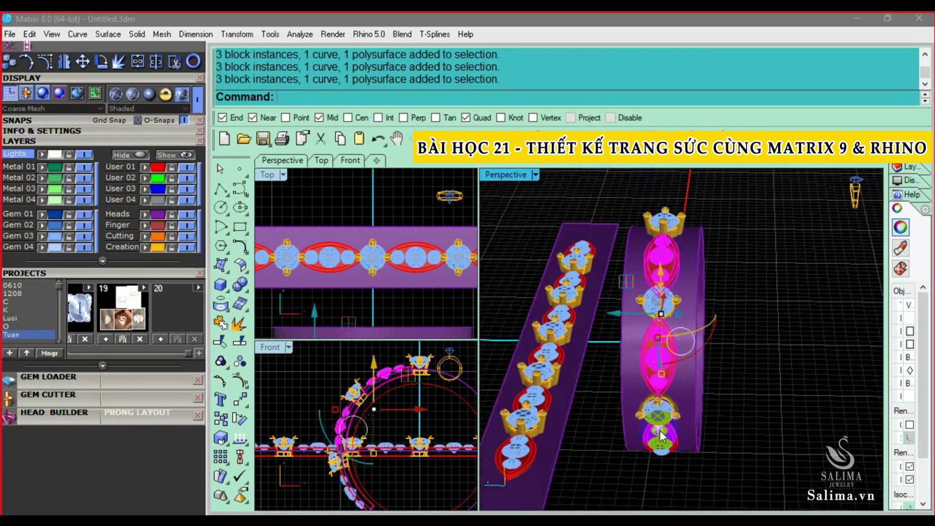
shift+click(665, 449)
shift+click(674, 355)
shift+click(673, 302)
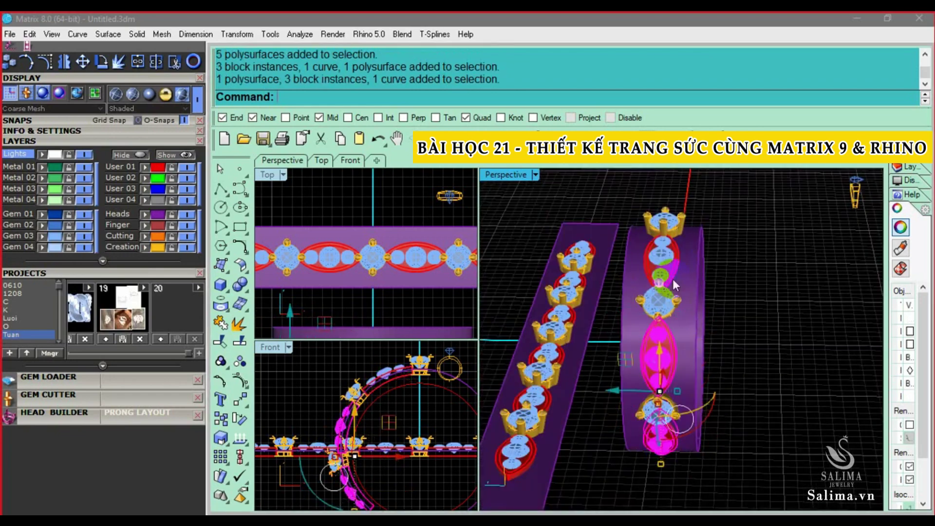
shift+click(674, 279)
click(240, 361)
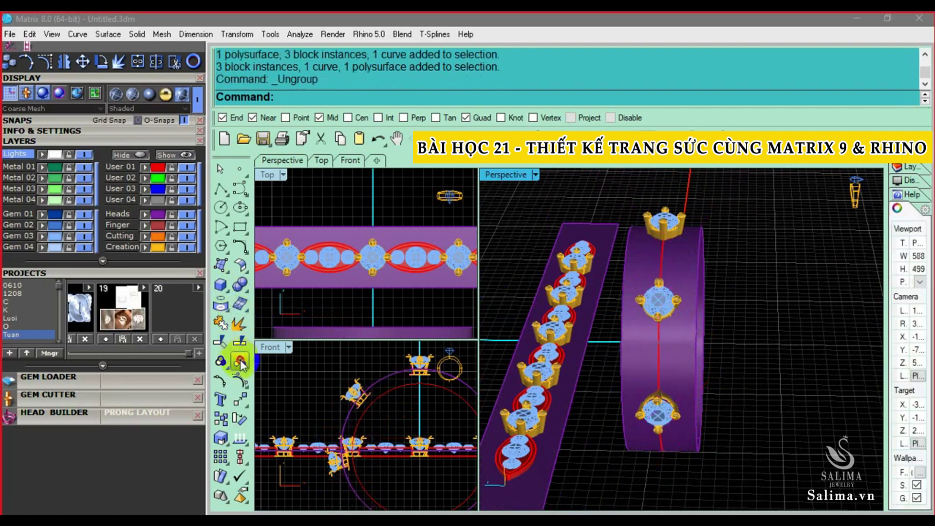
- Keep one marquise and its curves out of the selection and delete the small gems
scroll(613, 300, up, 3)
ctrl+click(669, 263)
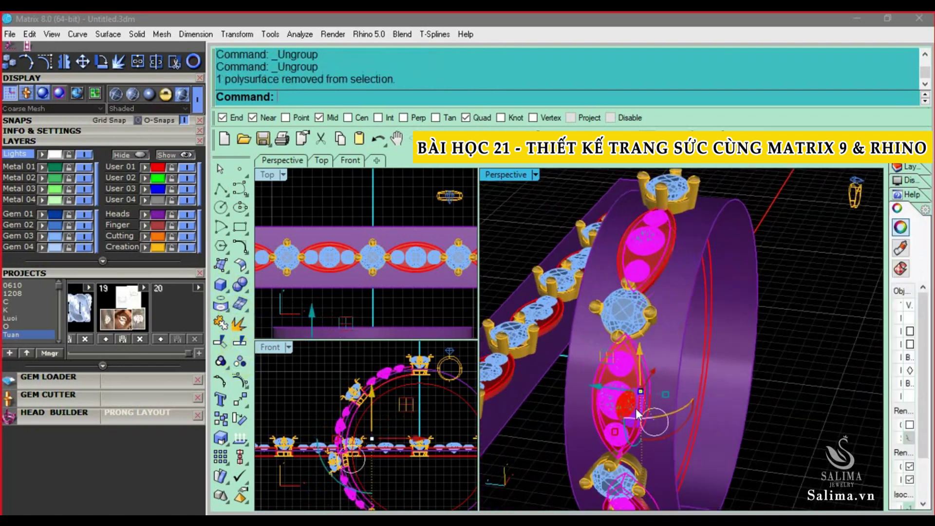
scroll(668, 358, up, 2)
ctrl+click(644, 378)
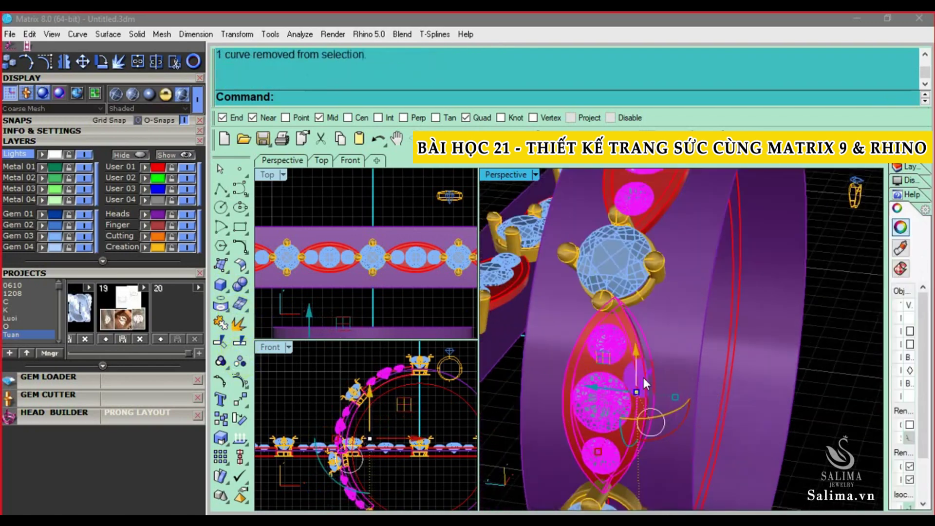
scroll(644, 378, up, 3)
ctrl+click(640, 344)
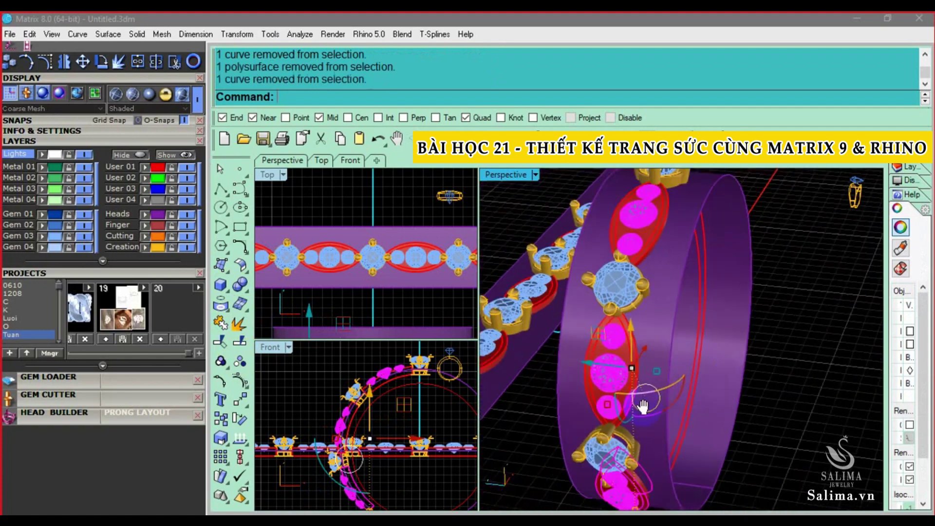
right_drag(640, 344, 637, 344)
ctrl+click(643, 363)
key(Delete)
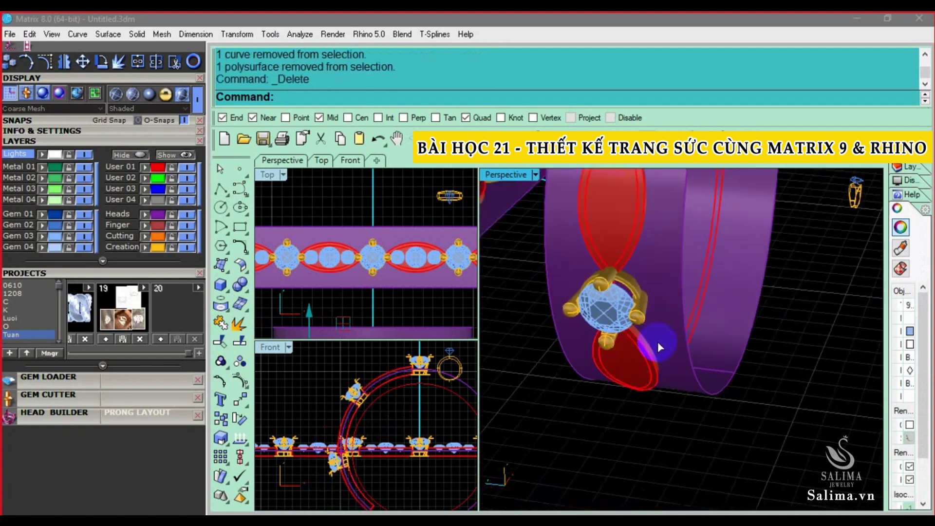
- Window-select and delete every gem and head on the flat band
scroll(658, 341, down, 3)
scroll(658, 341, down, 3)
right_drag(720, 388, 686, 434)
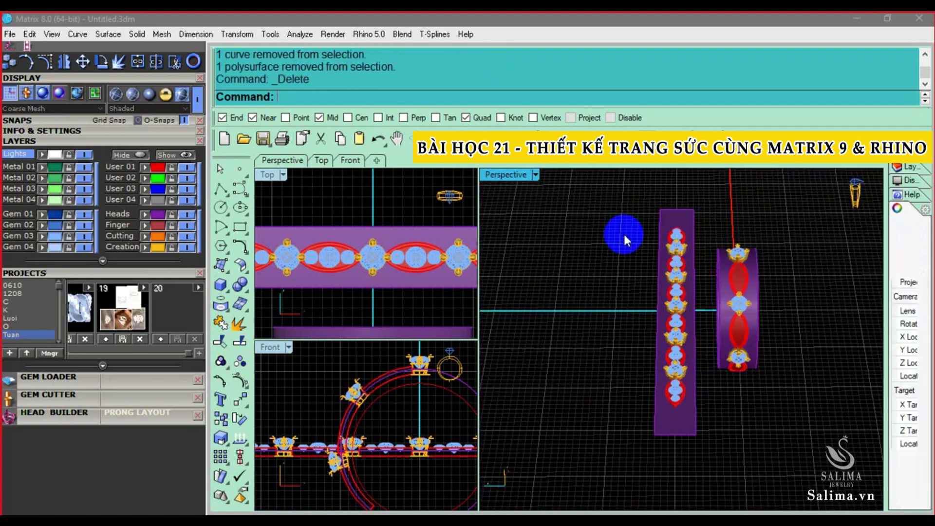
drag(622, 228, 705, 411)
key(Delete)
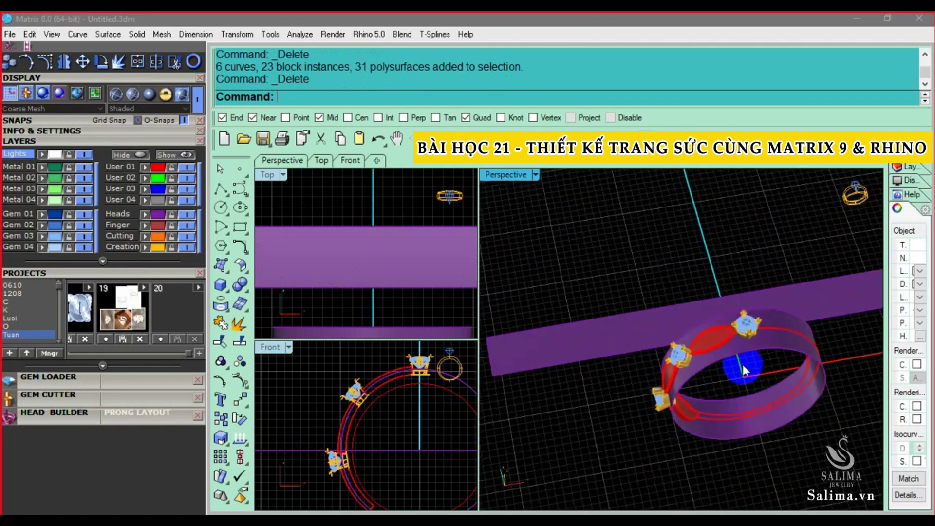
right_drag(705, 414, 740, 347)
scroll(672, 360, up, 2)
scroll(672, 360, up, 2)
scroll(708, 303, up, 2)
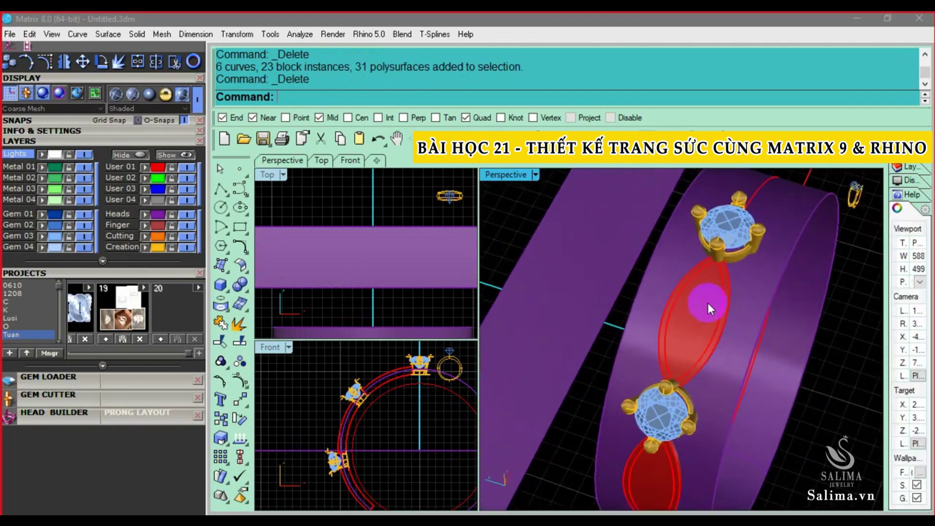
scroll(709, 303, up, 2)
scroll(644, 323, up, 1)
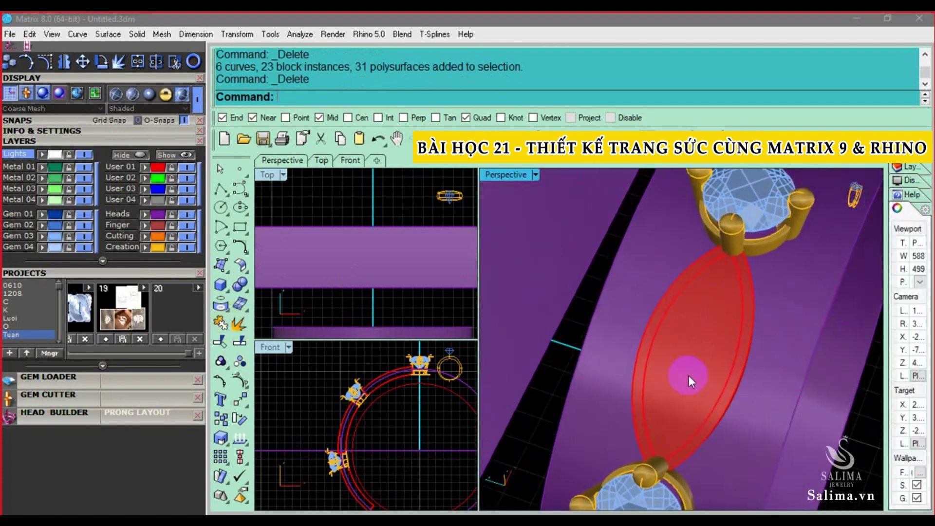
click(217, 268)
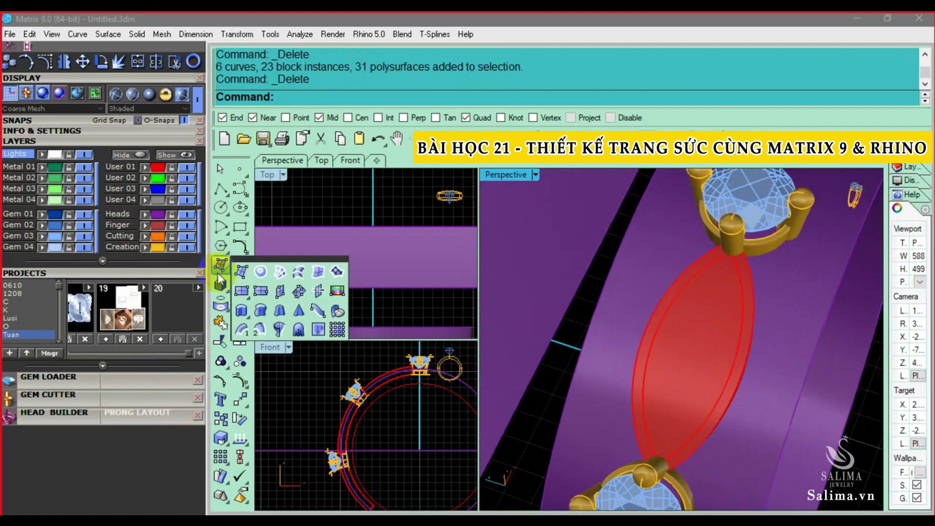
click(220, 305)
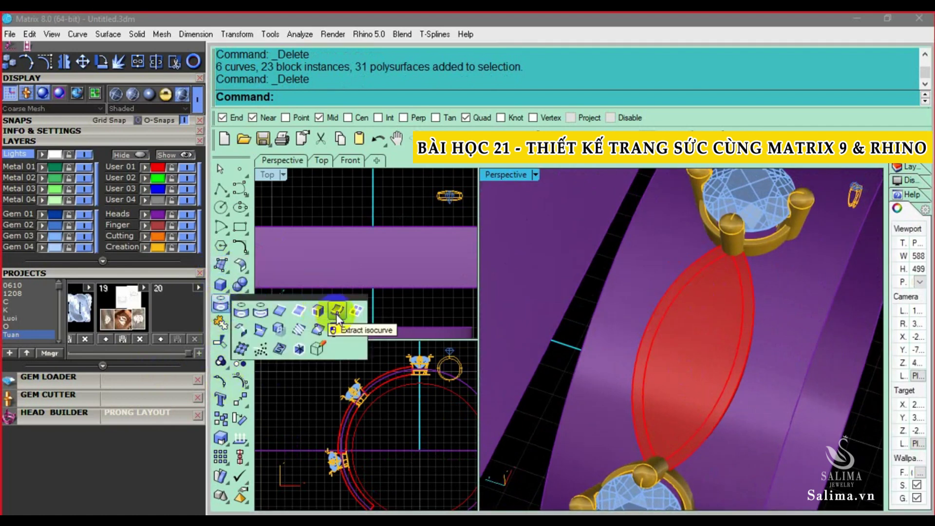
- Extract an isocurve across the red marquise bar surface
click(336, 314)
click(682, 331)
scroll(701, 337, up, 2)
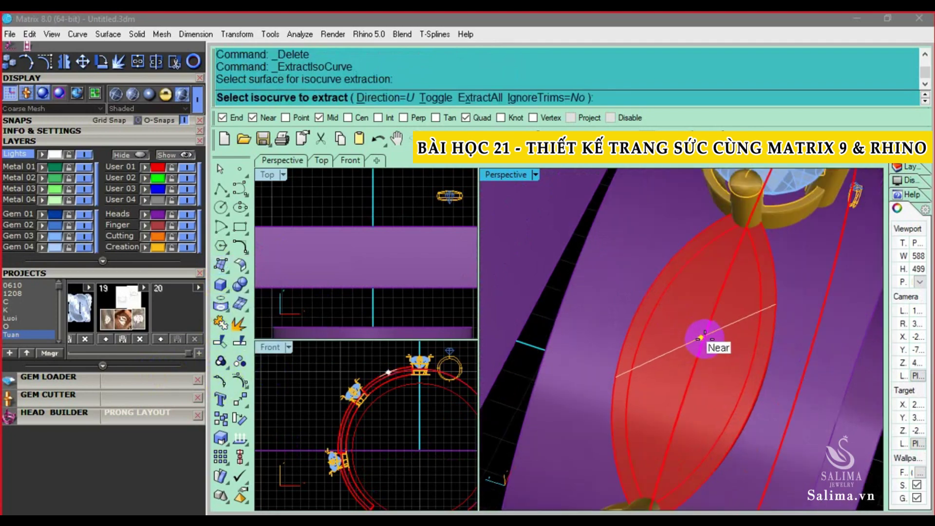
scroll(705, 307, up, 1)
click(705, 295)
scroll(682, 300, down, 3)
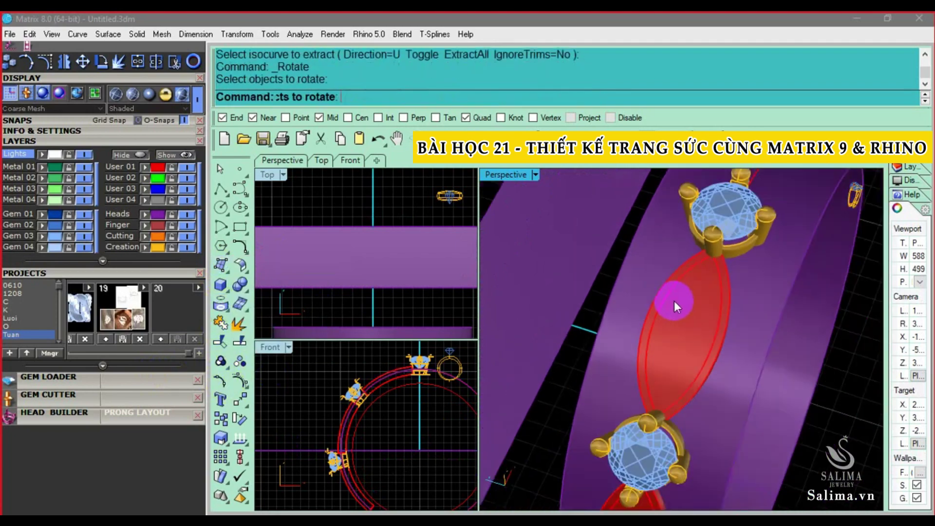
key(Escape)
scroll(293, 308, down, 2)
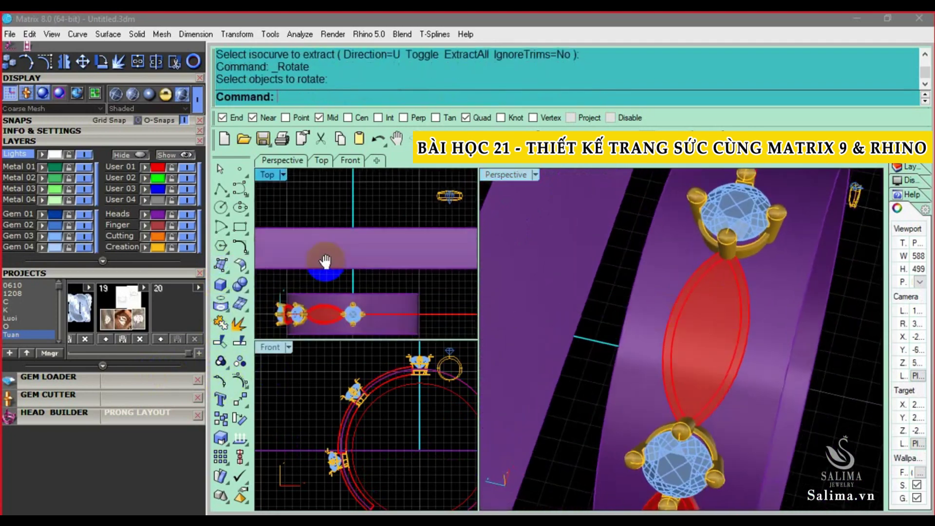
scroll(322, 316, down, 2)
scroll(341, 312, down, 1)
scroll(360, 305, down, 1)
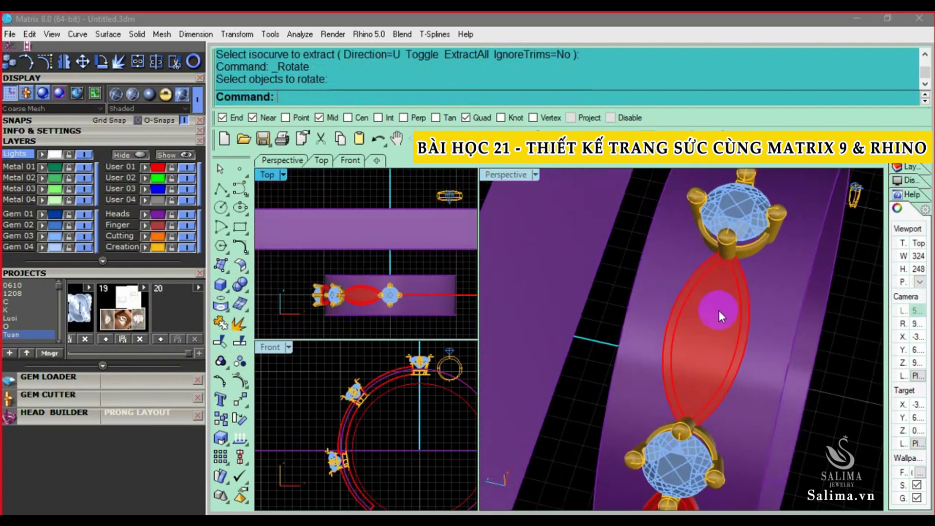
scroll(718, 310, up, 1)
scroll(746, 278, up, 1)
- Draw a straight centre line along the marquise bar from its upper tip to its lower tip
text(t)
key(Return)
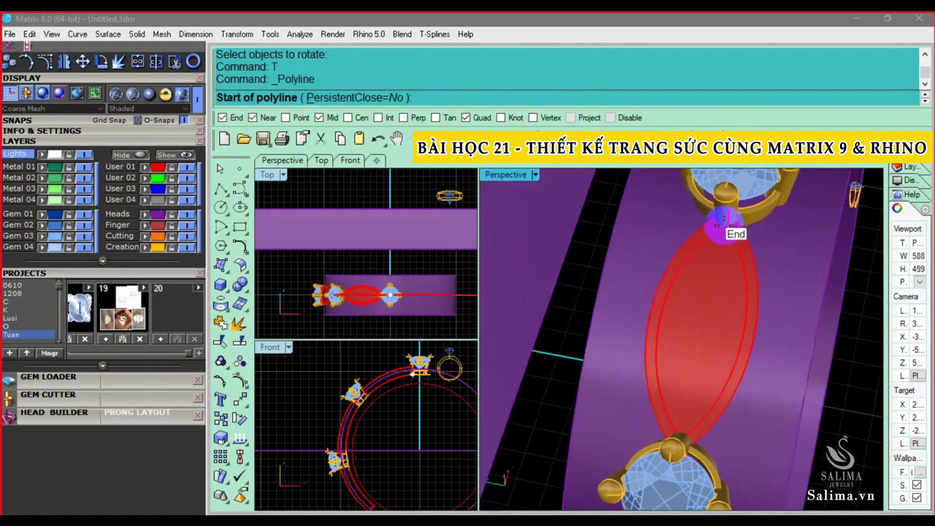
click(724, 219)
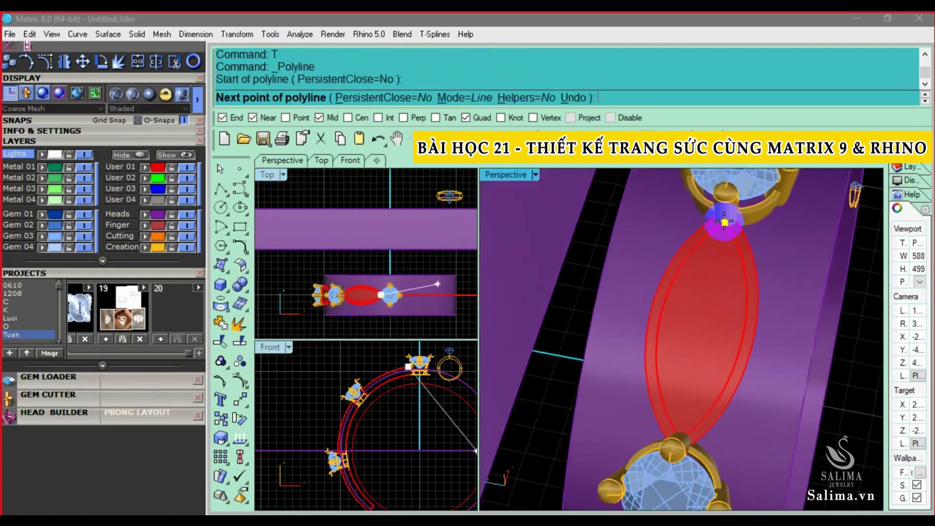
click(681, 438)
key(Return)
scroll(711, 383, up, 1)
scroll(358, 294, up, 2)
- Pull the model's curves, minus the ring's inner curves, onto the marquise bar surface
text(s)
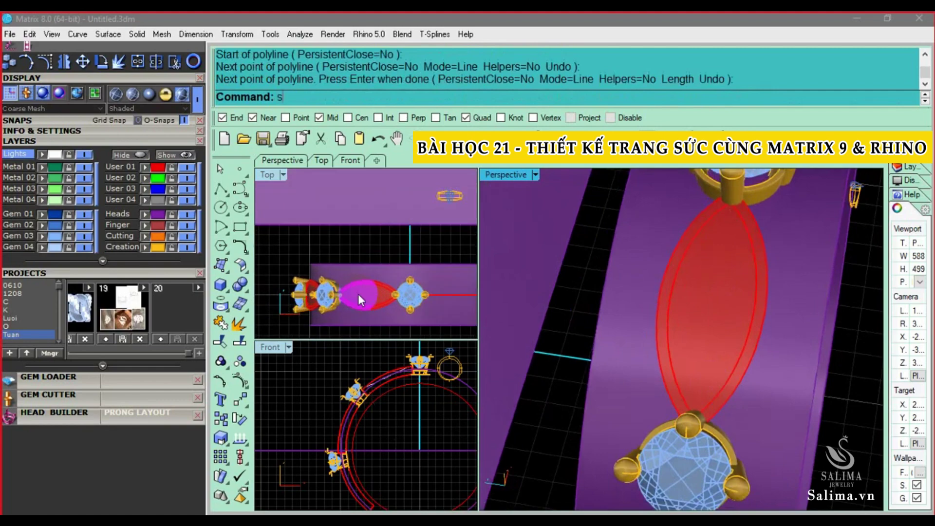
text(c)
key(Return)
scroll(367, 295, up, 1)
scroll(774, 302, down, 2)
scroll(778, 435, down, 1)
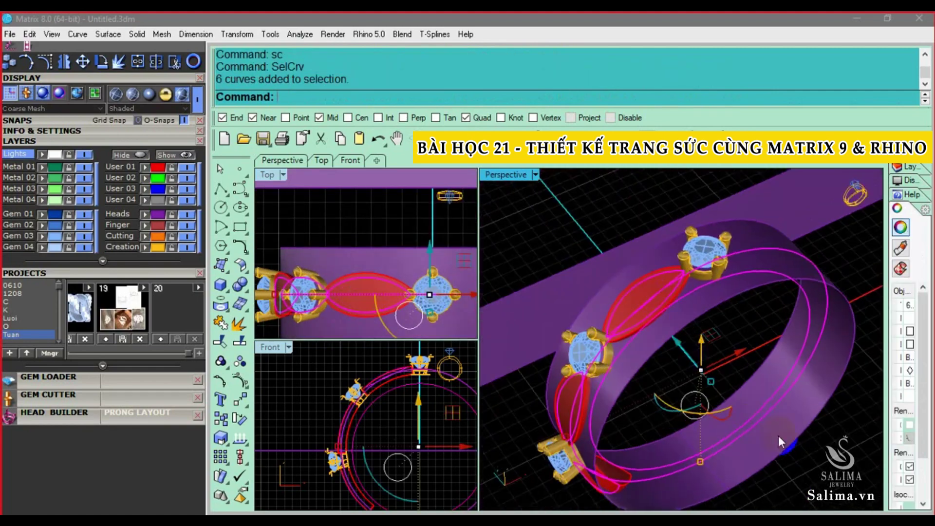
ctrl+drag(778, 436, 715, 367)
scroll(660, 307, up, 1)
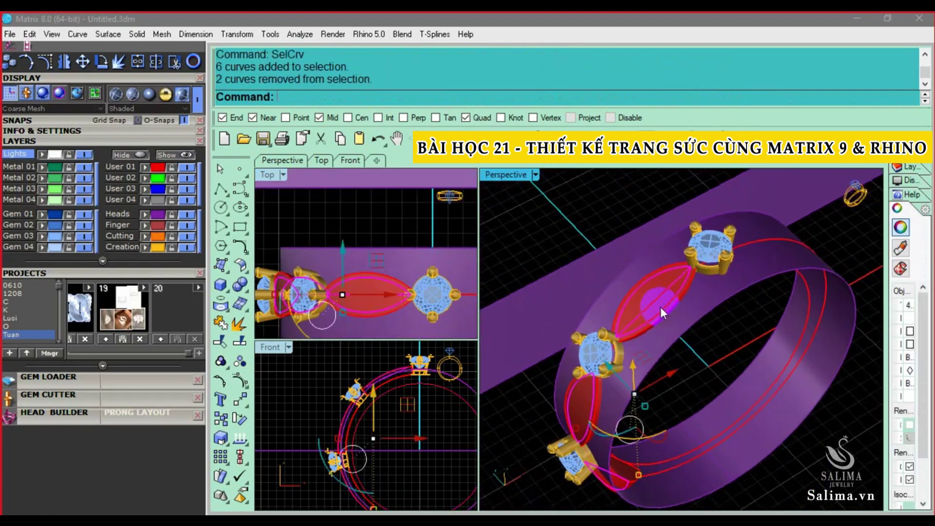
text(p)
key(Return)
click(653, 295)
key(Return)
scroll(653, 293, up, 1)
scroll(674, 291, up, 1)
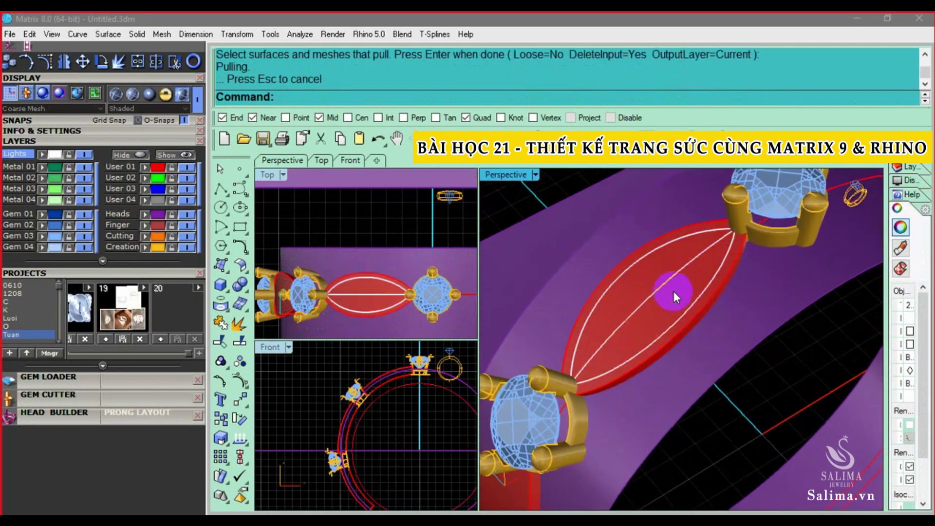
- Delete the two outer pulled curves, then reframe the ring and select the red marquise bar
key(Delete)
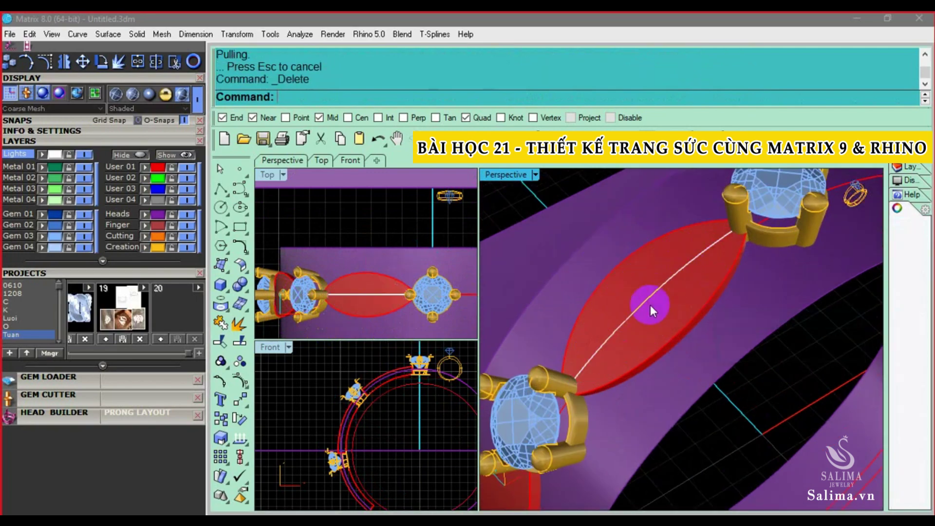
scroll(650, 305, down, 2)
mouse_move(653, 282)
right_down()
mouse_move(516, 308)
mouse_move(665, 312)
right_up()
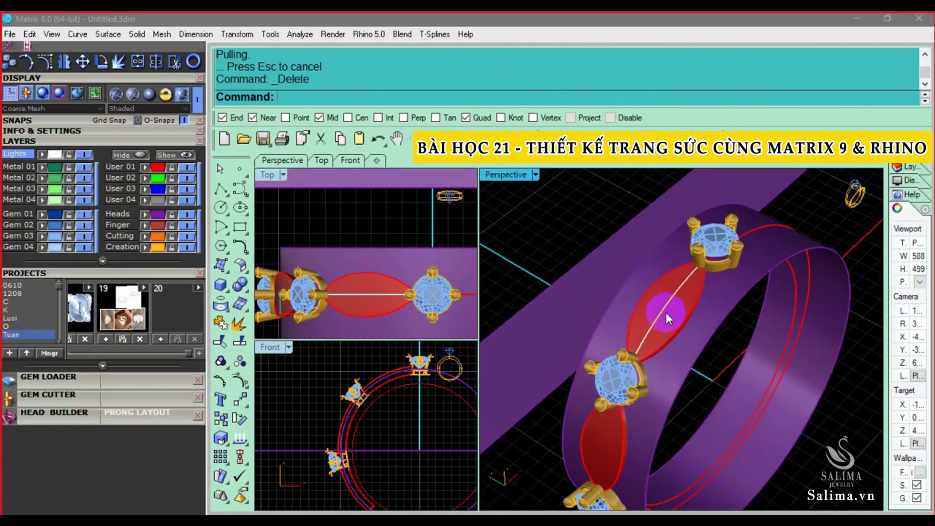
right_drag(479, 383, 350, 460)
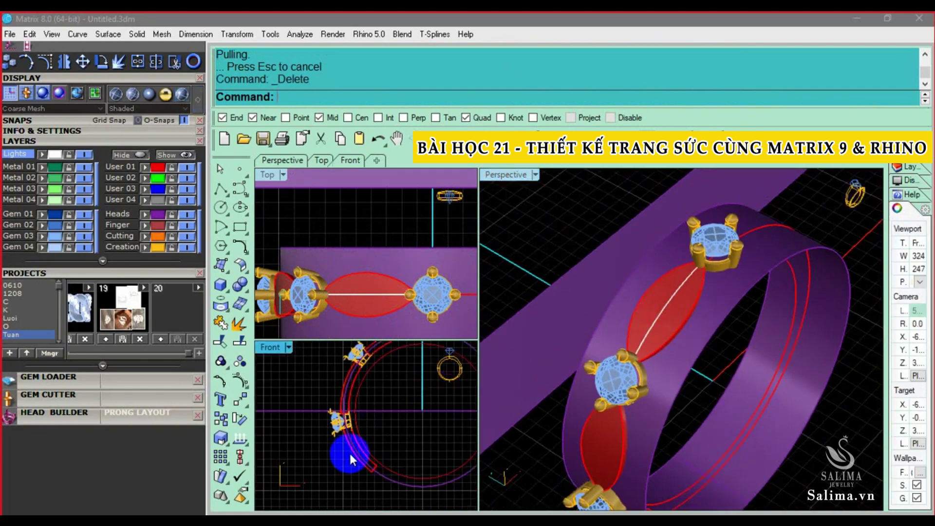
scroll(651, 390, down, 2)
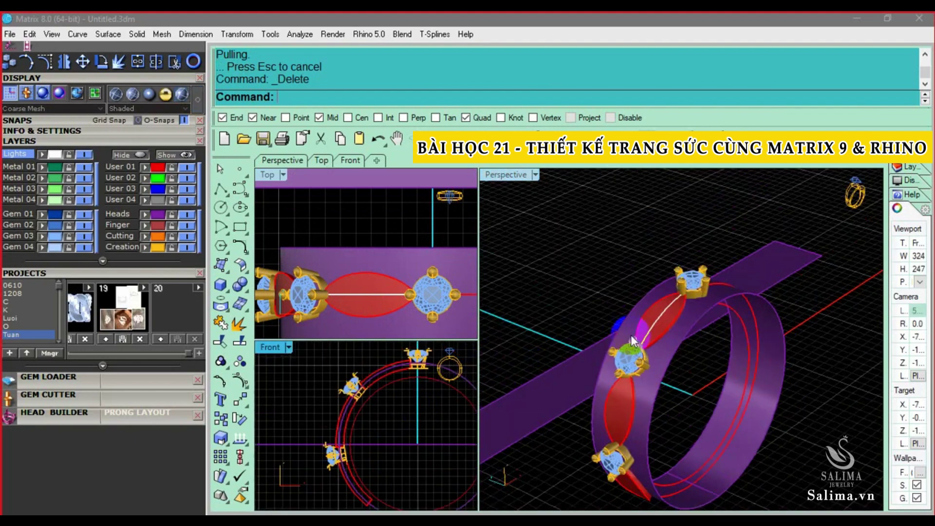
scroll(376, 486, up, 1)
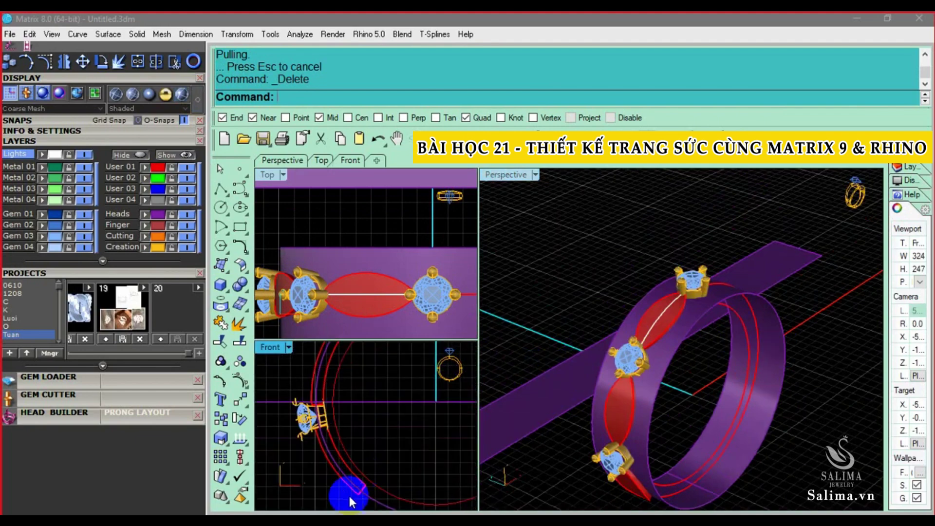
right_drag(352, 486, 376, 411)
scroll(374, 363, up, 1)
right_drag(373, 364, 381, 372)
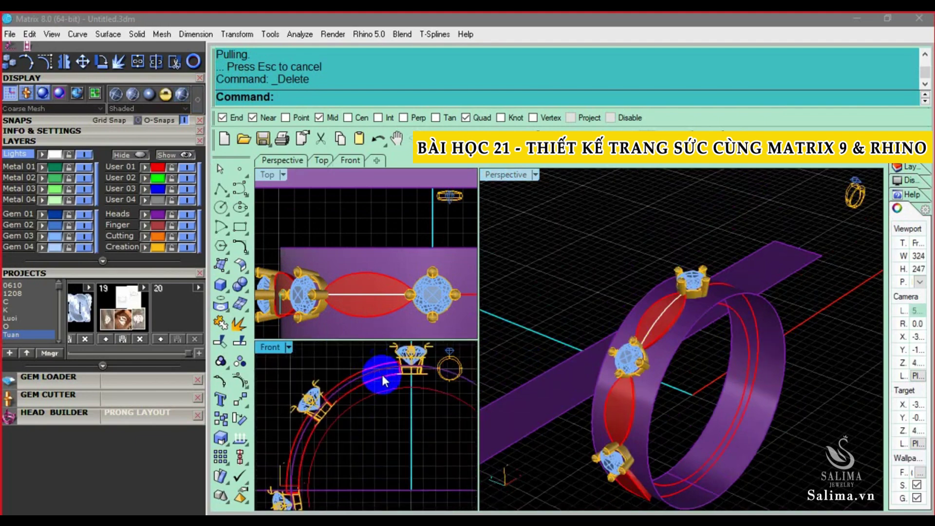
click(397, 373)
right_drag(564, 389, 664, 336)
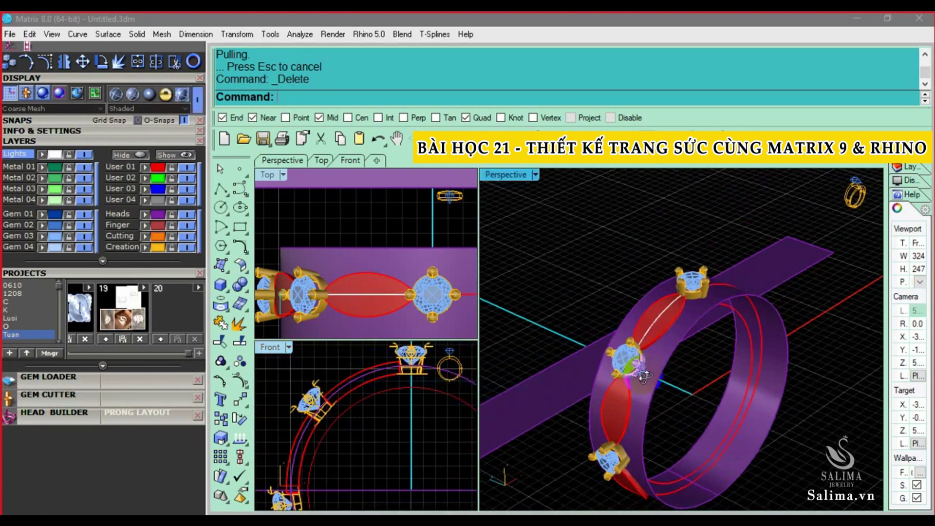
scroll(663, 336, up, 2)
scroll(664, 335, up, 4)
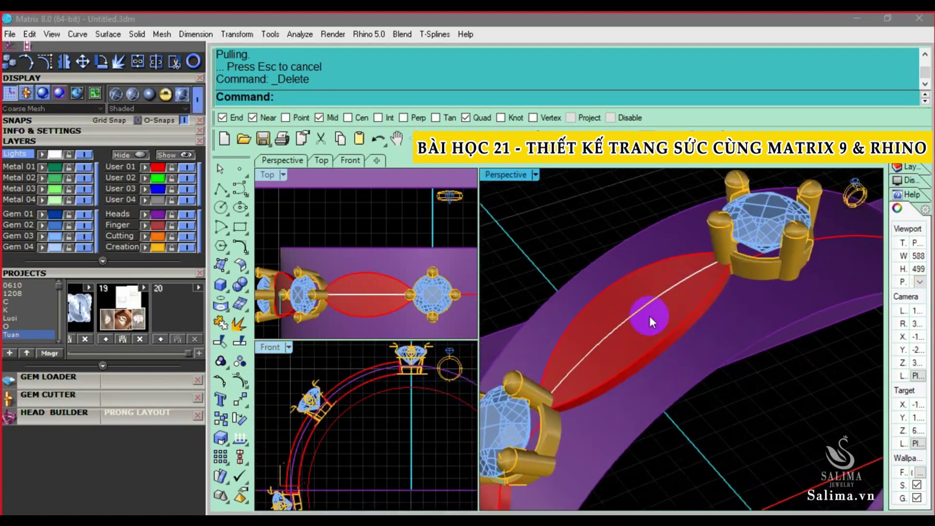
click(677, 324)
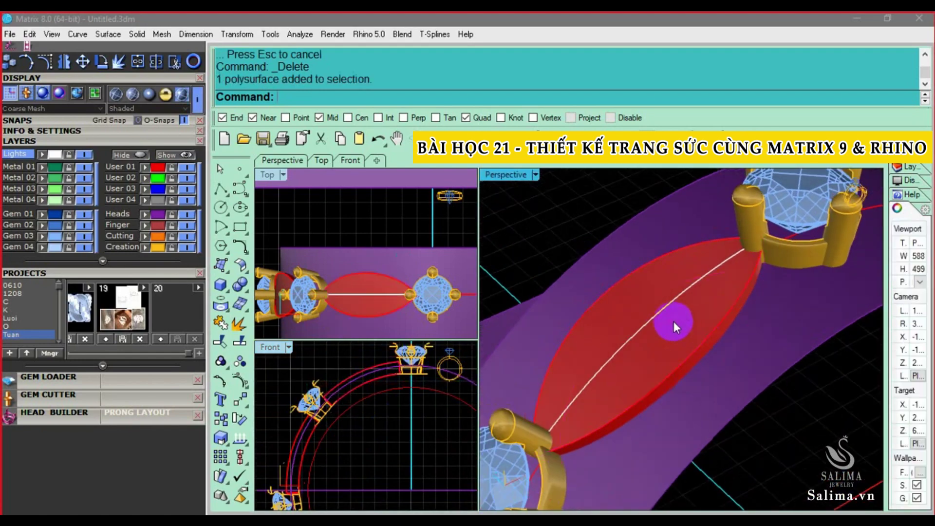
- Offset the centre line 0.3 along the marquise bar surface
click(239, 264)
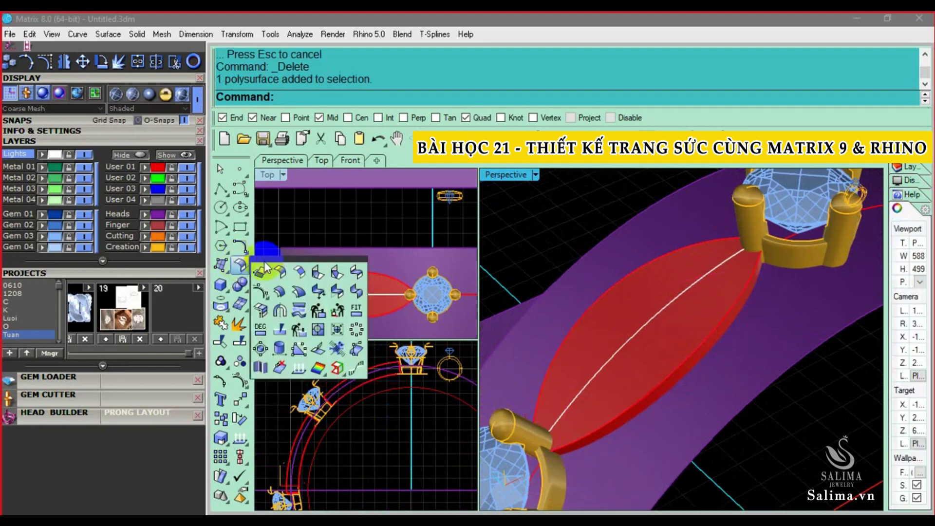
click(238, 264)
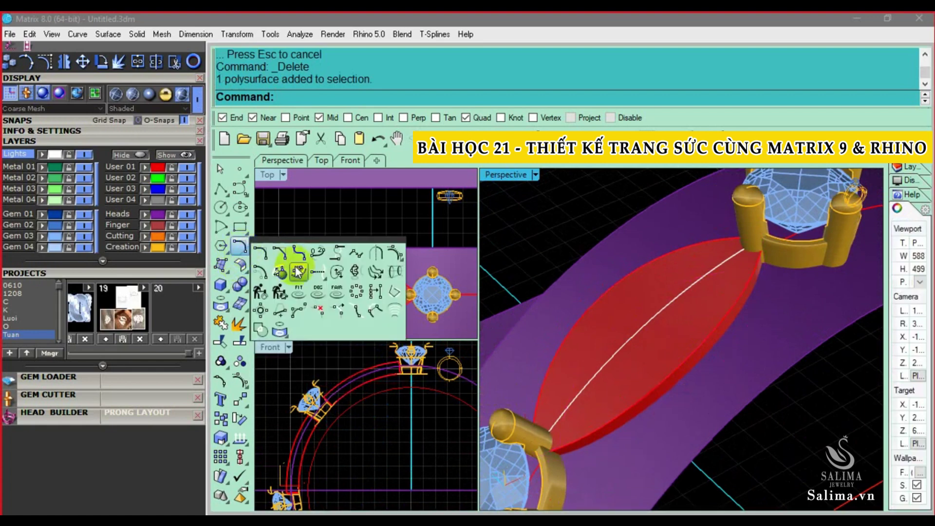
click(298, 271)
click(690, 359)
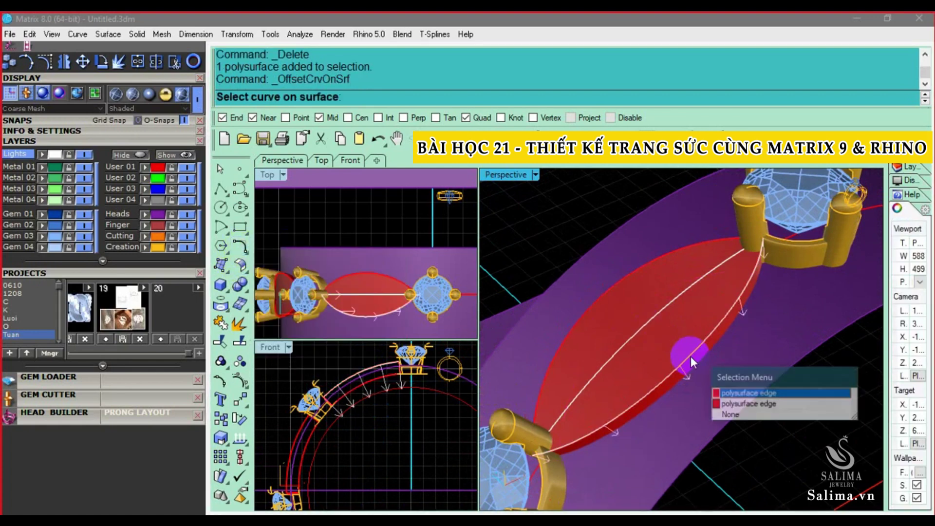
click(740, 403)
text(f)
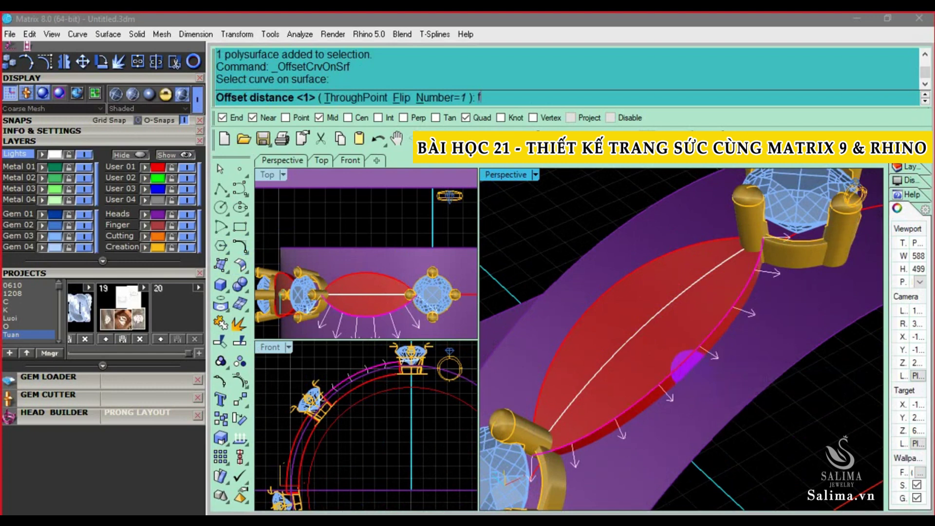
key(Return)
text(0.3)
key(Return)
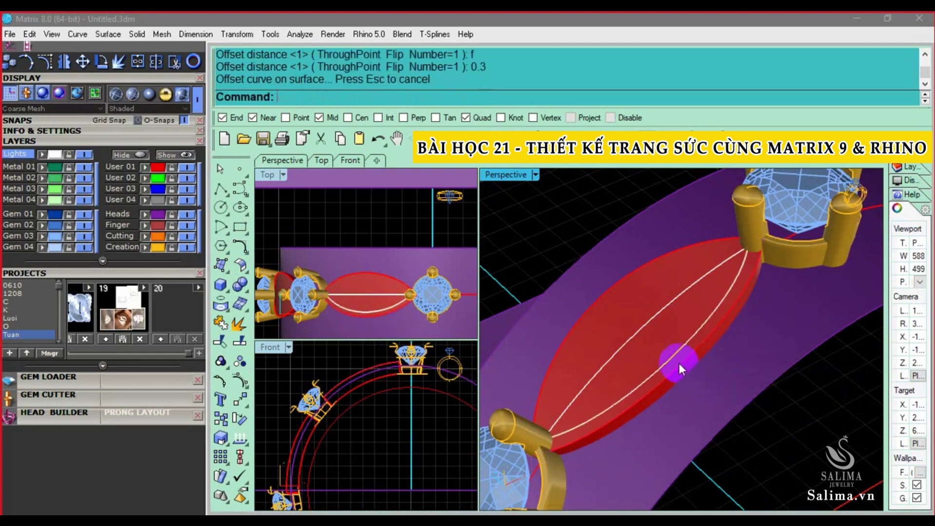
- Mirror the 0.3 offset curve across the centre line so both sides are flanked
click(679, 363)
right_drag(408, 298, 322, 291)
text(Ml)
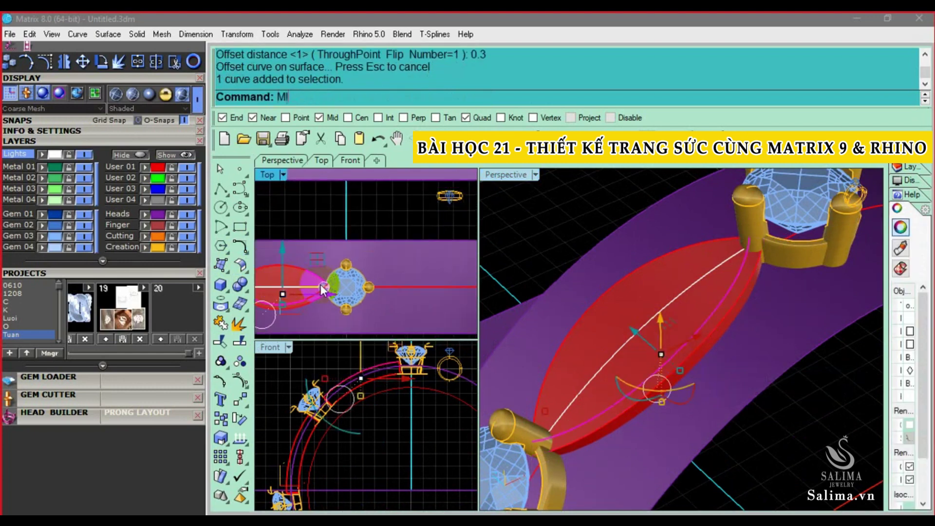
key(Return)
text(0)
key(Return)
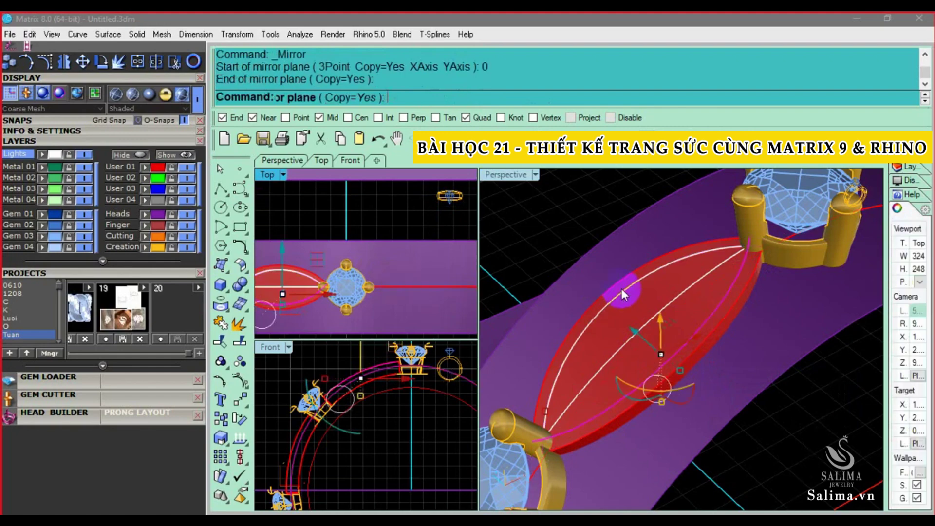
click(622, 288)
right_drag(606, 247, 627, 263)
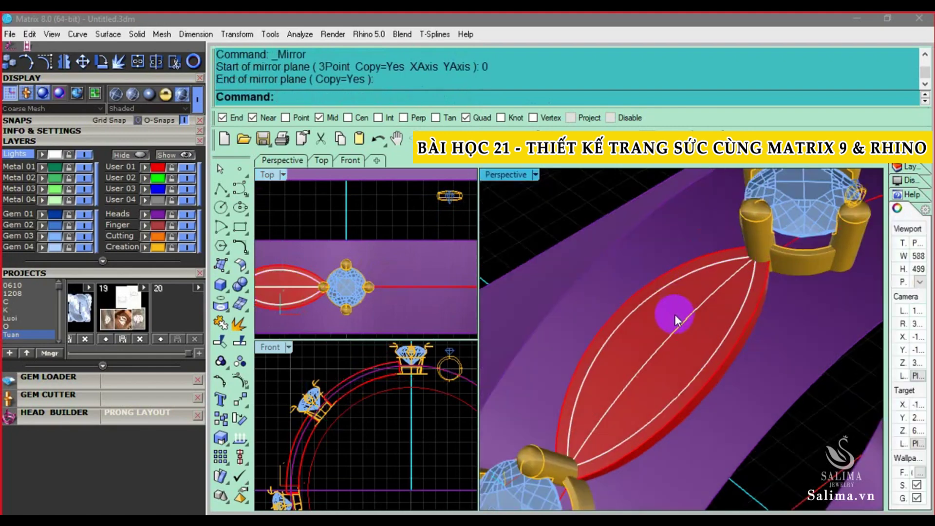
- Extract the marquise top surface with UN and nudge it away from the ring
text(UN)
key(Return)
click(633, 340)
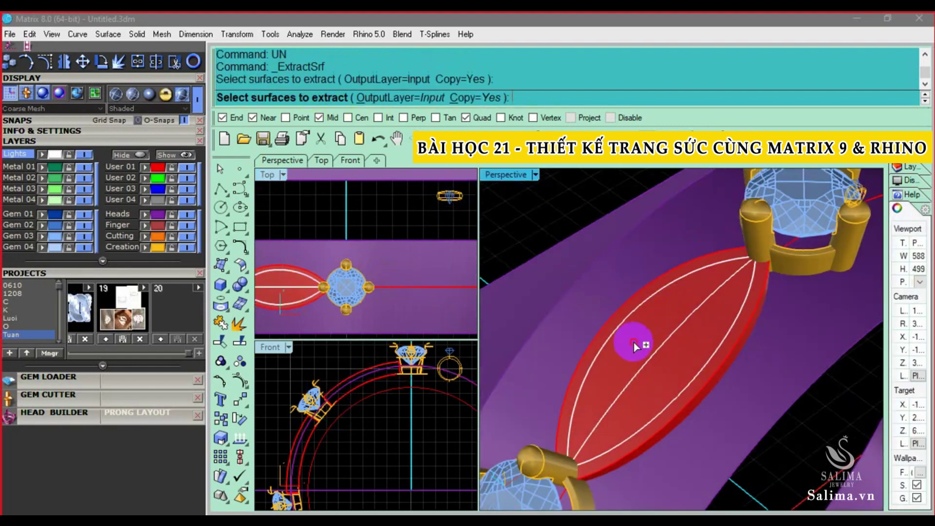
key(Return)
scroll(563, 278, down, 3)
key(alt+Up)
right_drag(745, 340, 686, 351)
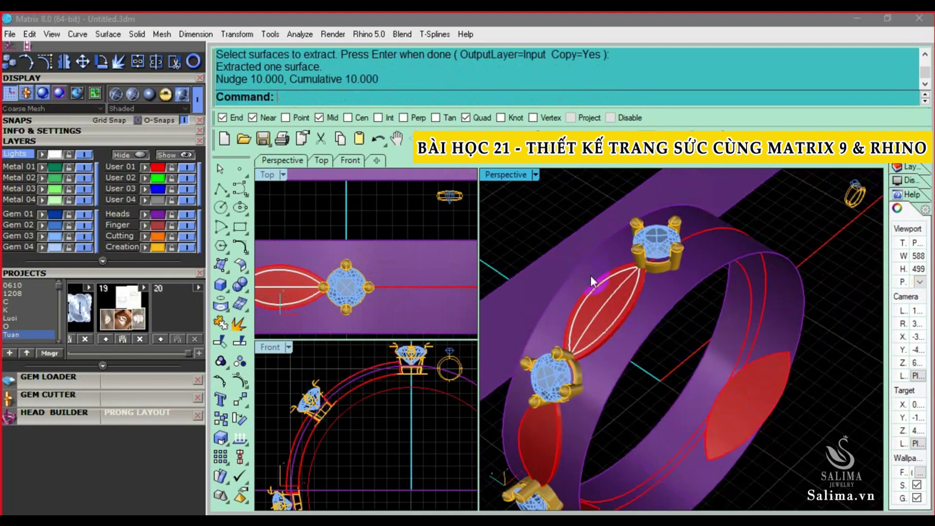
- Delete the curves lying inside the separated marquise surface
drag(539, 220, 662, 394)
mouse_move(653, 332)
right_down()
mouse_move(648, 273)
mouse_move(716, 348)
right_up()
ctrl+click(648, 273)
scroll(787, 404, up, 5)
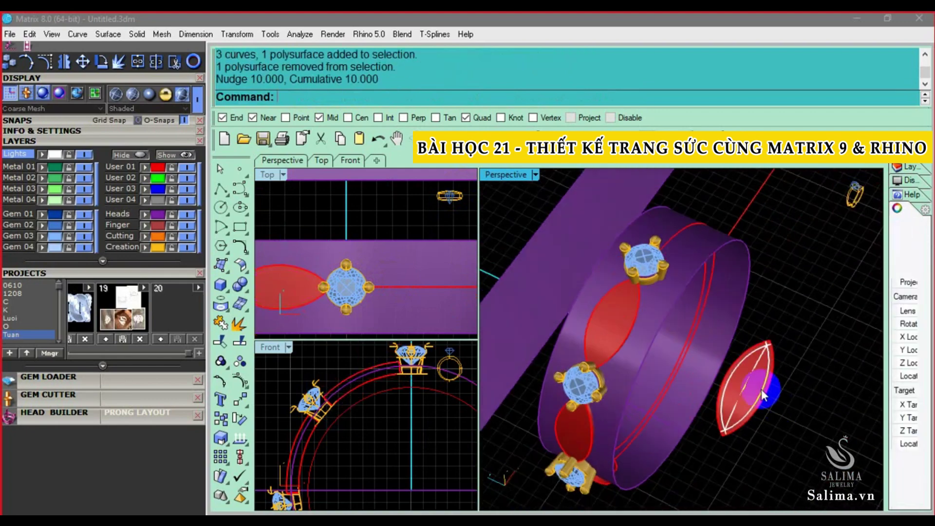
click(744, 367)
key(Delete)
right_drag(783, 376, 806, 382)
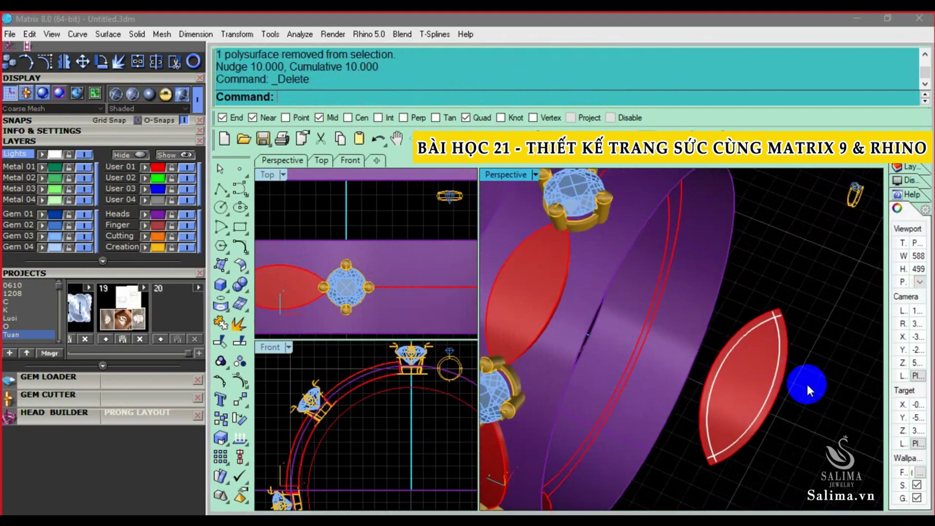
scroll(768, 333, up, 3)
- Trim off both tips of the separated marquise with TR
drag(826, 332, 780, 296)
scroll(808, 304, up, 2)
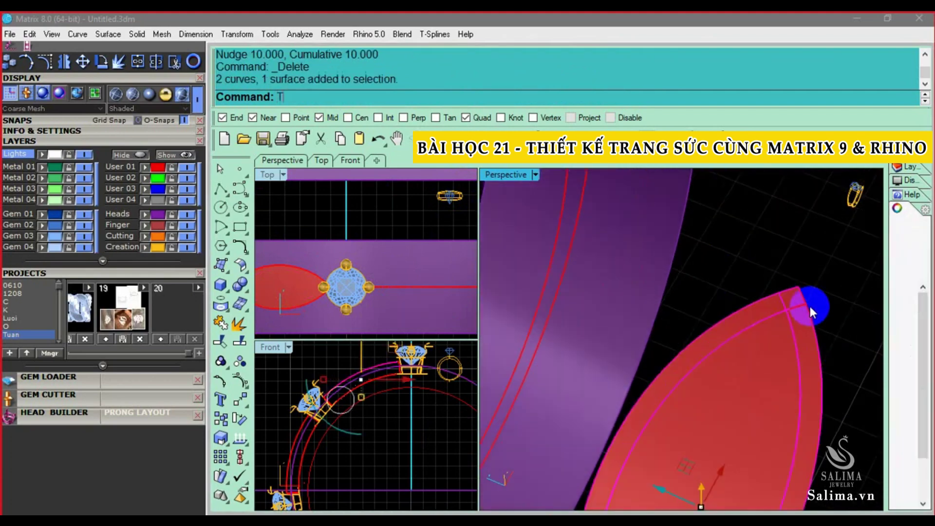
text(TR)
key(Return)
click(817, 304)
mouse_move(755, 273)
right_down()
mouse_move(793, 314)
mouse_move(789, 303)
mouse_move(696, 314)
mouse_move(740, 330)
right_up()
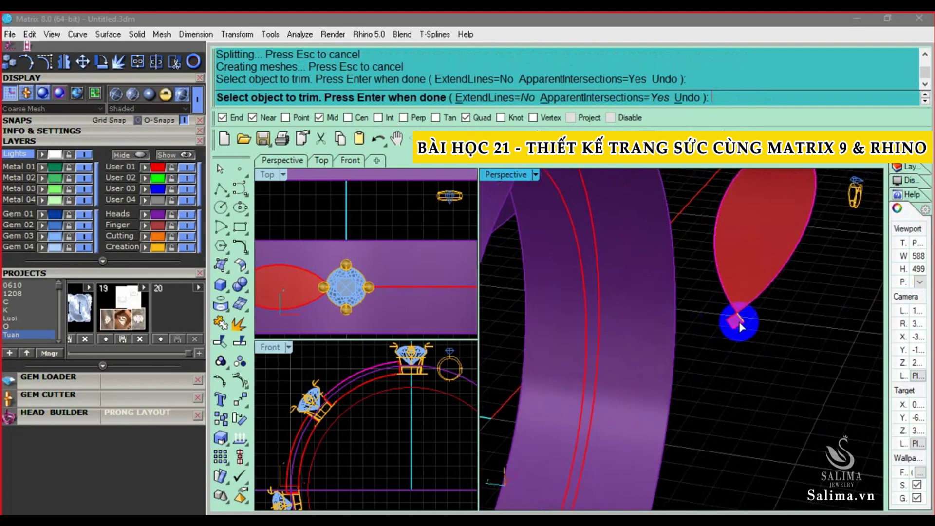
click(735, 319)
click(735, 323)
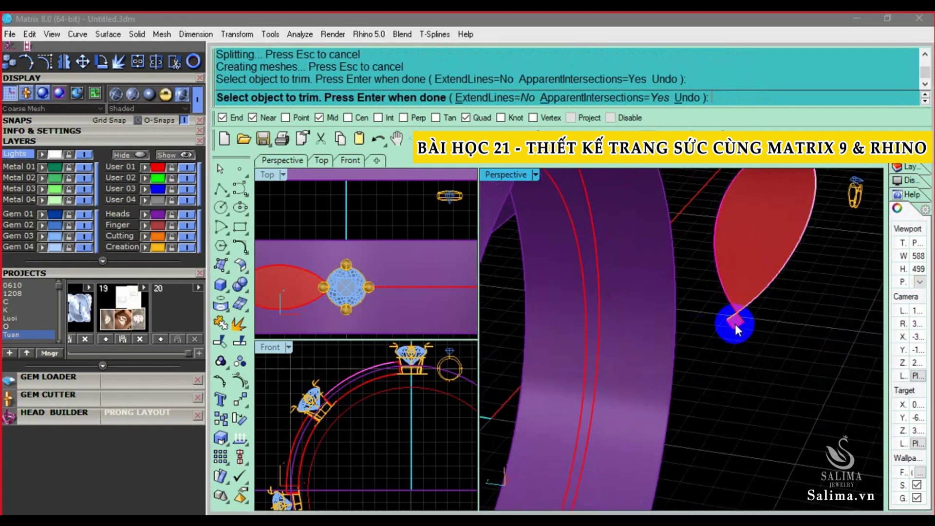
key(Escape)
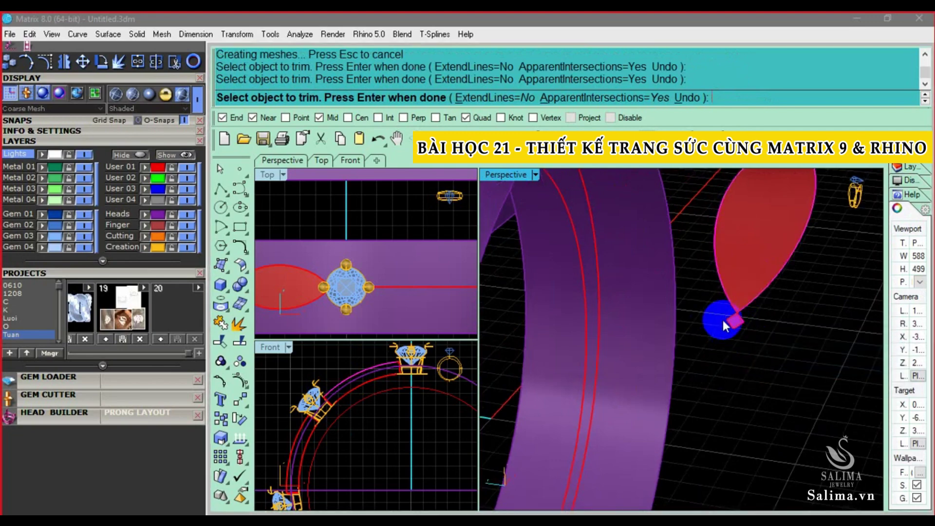
- Nudge the separated marquise aside and delete the leftover white outline curves
mouse_move(737, 359)
right_down()
mouse_move(731, 392)
mouse_move(744, 390)
right_up()
click(743, 391)
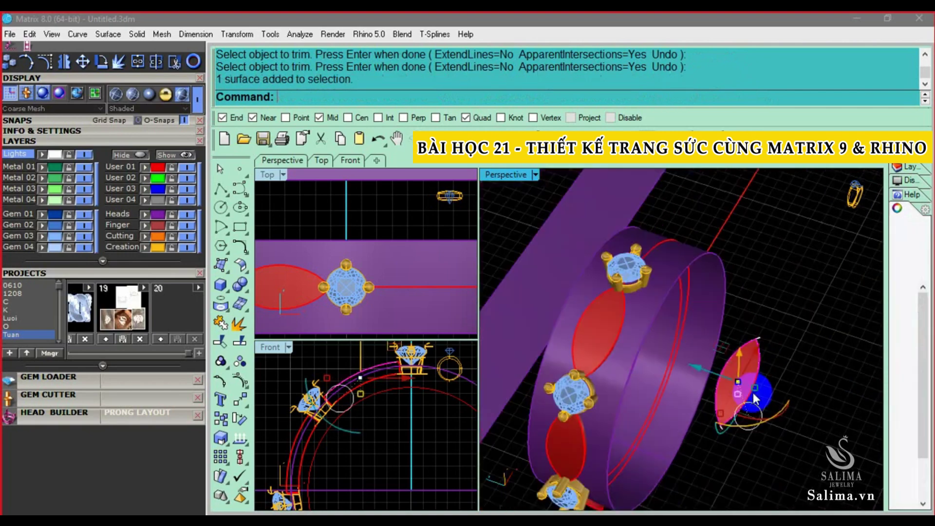
key(alt+Up)
drag(766, 438, 723, 362)
key(Delete)
mouse_move(723, 362)
right_down()
mouse_move(594, 320)
mouse_move(699, 337)
right_up()
- Offset the marquise bar surface with BothSides=Yes to make a solid
click(704, 331)
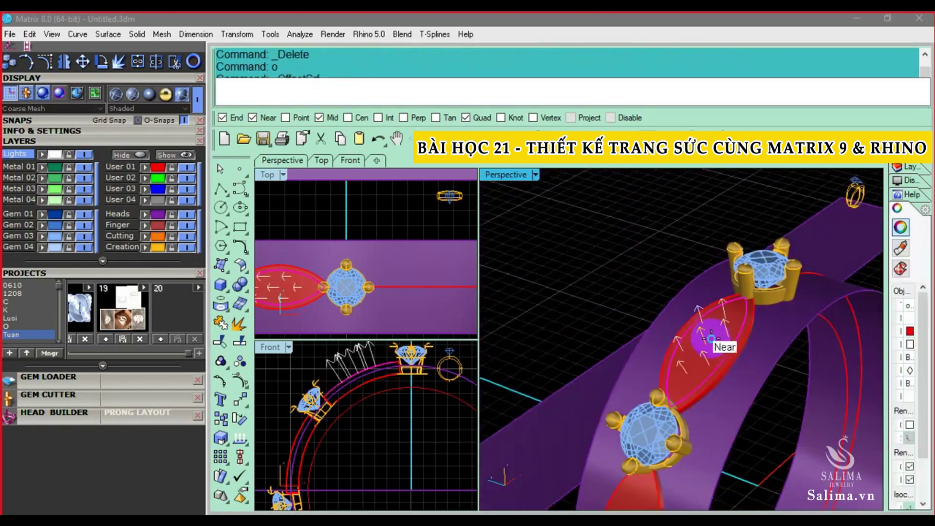
right_drag(704, 331, 589, 292)
click(665, 390)
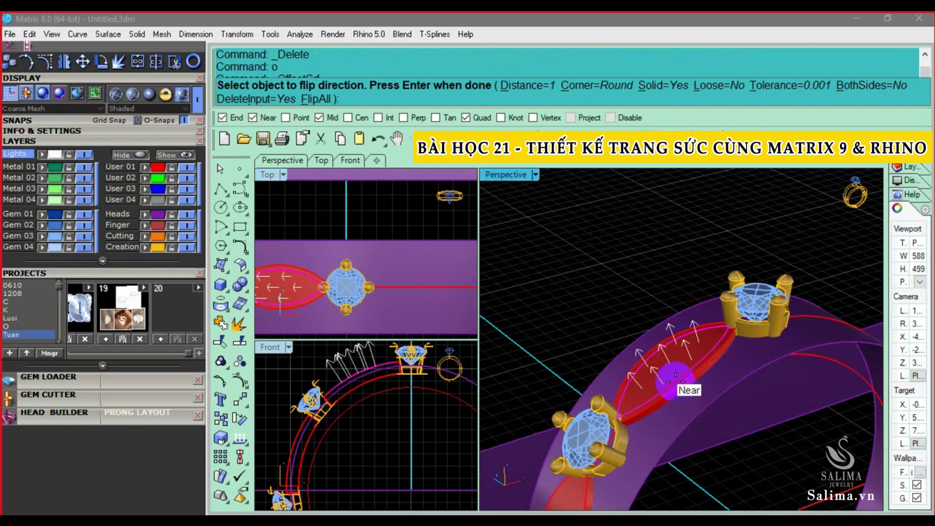
click(648, 183)
click(872, 86)
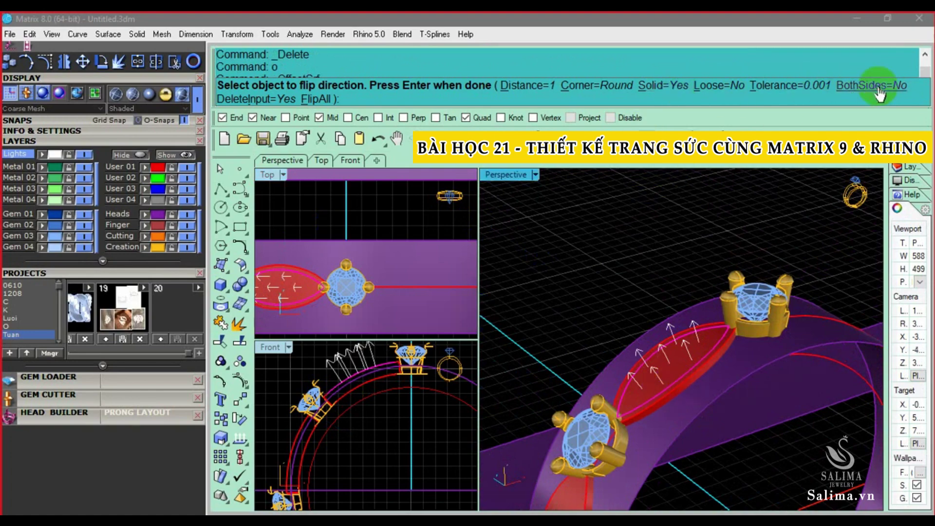
scroll(688, 395, up, 2)
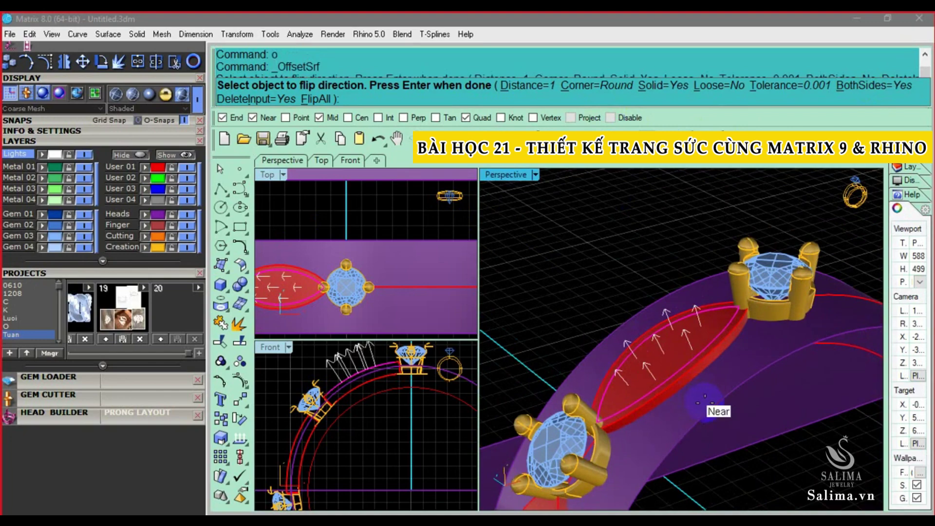
scroll(705, 397, down, 3)
key(Return)
- Use Show to unhide the reference ring image and zoom in on a gem setting
text(show)
key(Return)
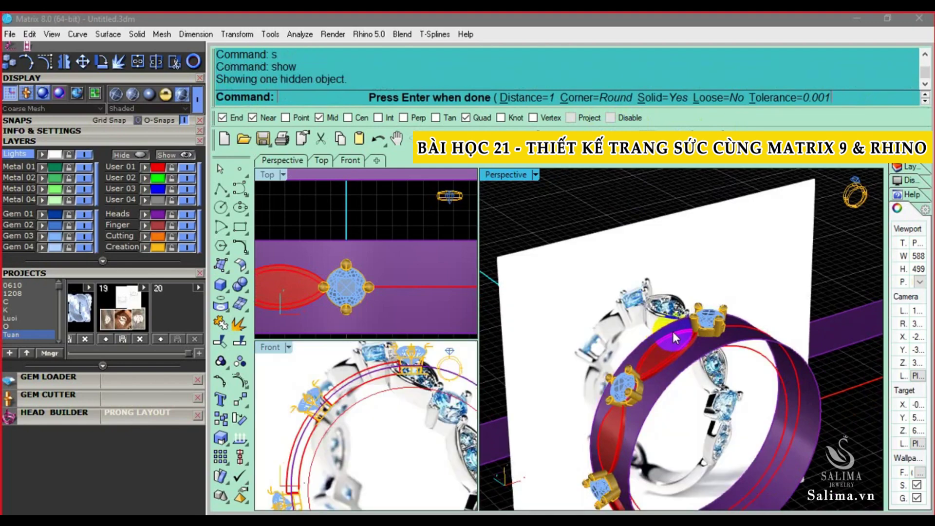
key(Return)
scroll(664, 299, up, 3)
scroll(662, 297, up, 3)
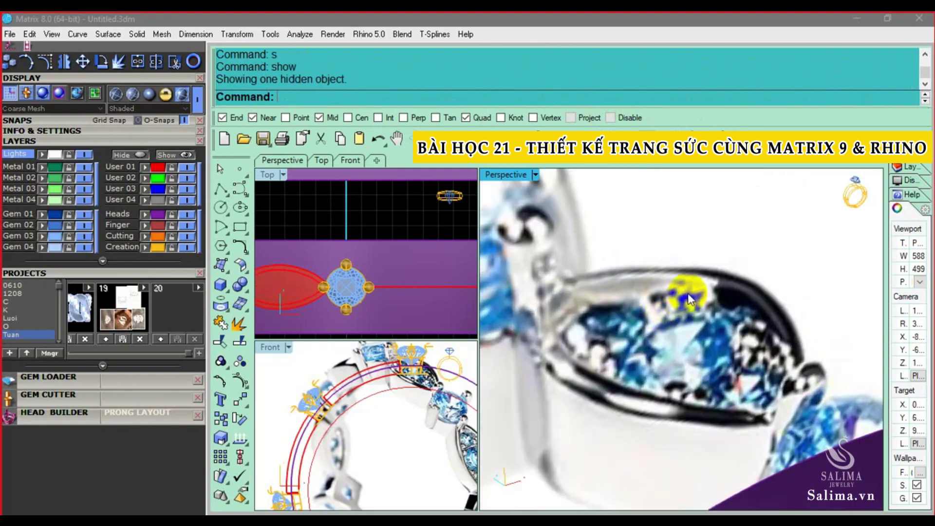
scroll(688, 297, up, 2)
scroll(684, 296, up, 2)
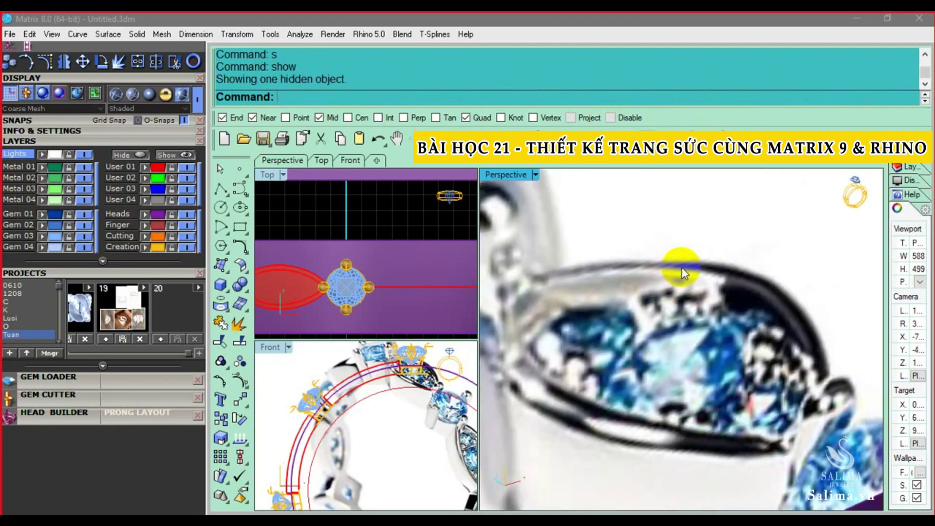
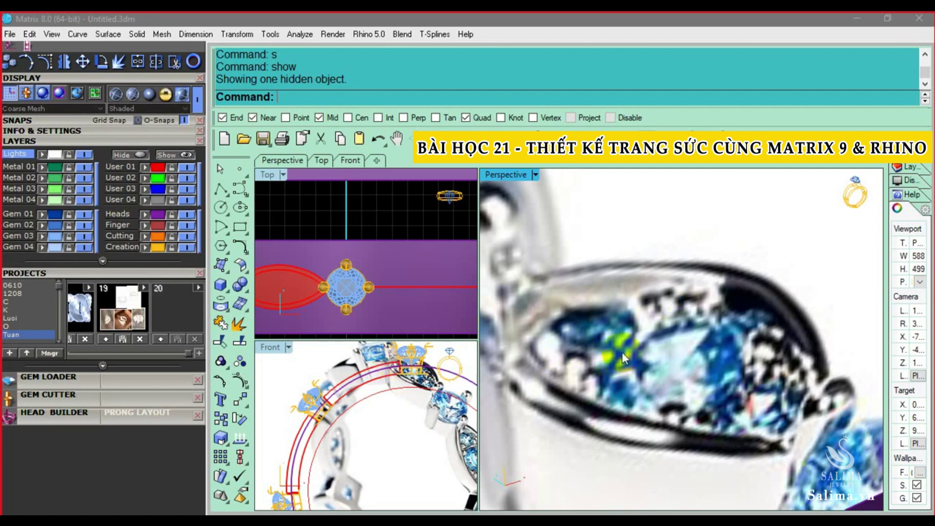
- Undo the Show command to hide the revealed object again
scroll(414, 282, down, 1)
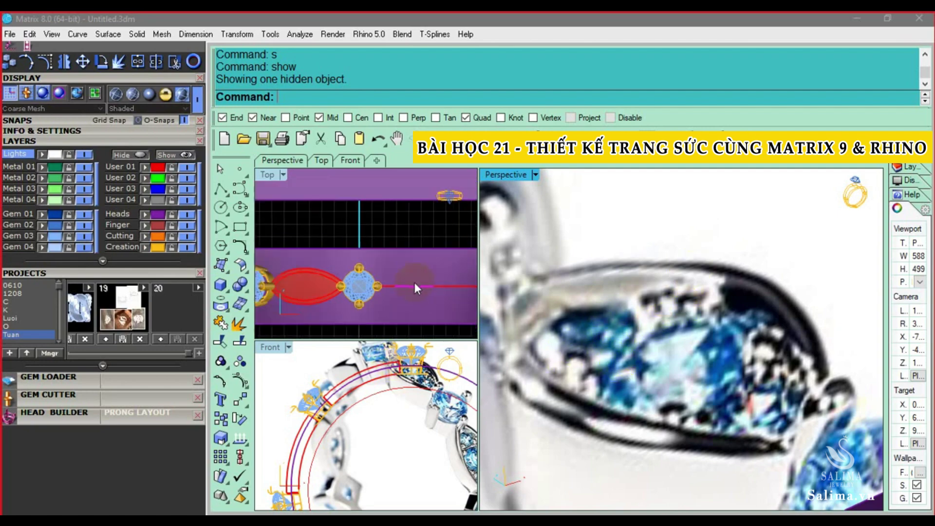
scroll(414, 283, down, 1)
scroll(671, 297, down, 1)
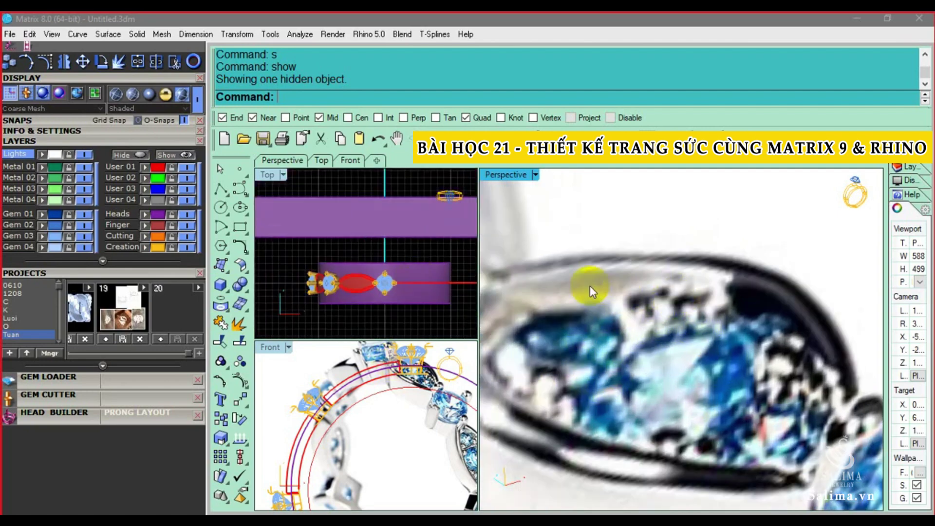
scroll(773, 335, down, 3)
key(ctrl+z)
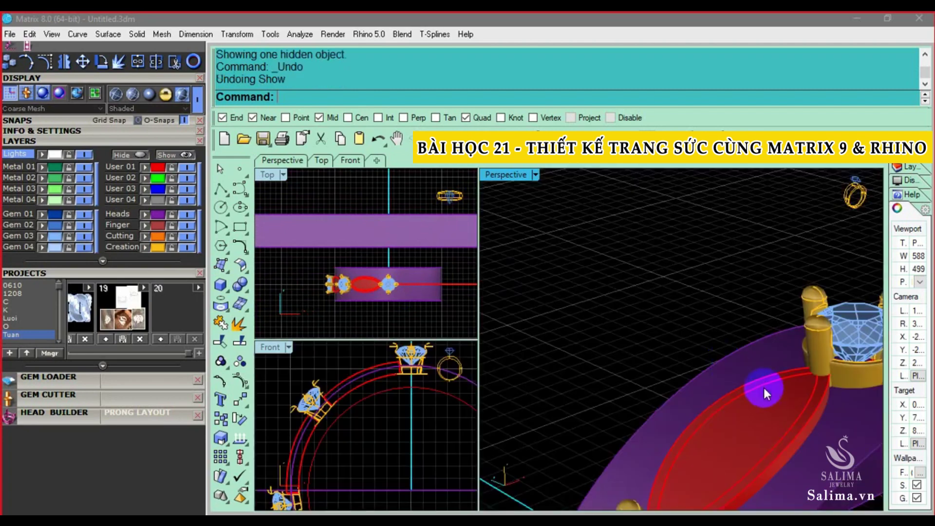
- Offset the red marquise surface by 0.65 into a solid with OffsetSrf (o)
scroll(750, 366, down, 2)
click(734, 341)
key(Return)
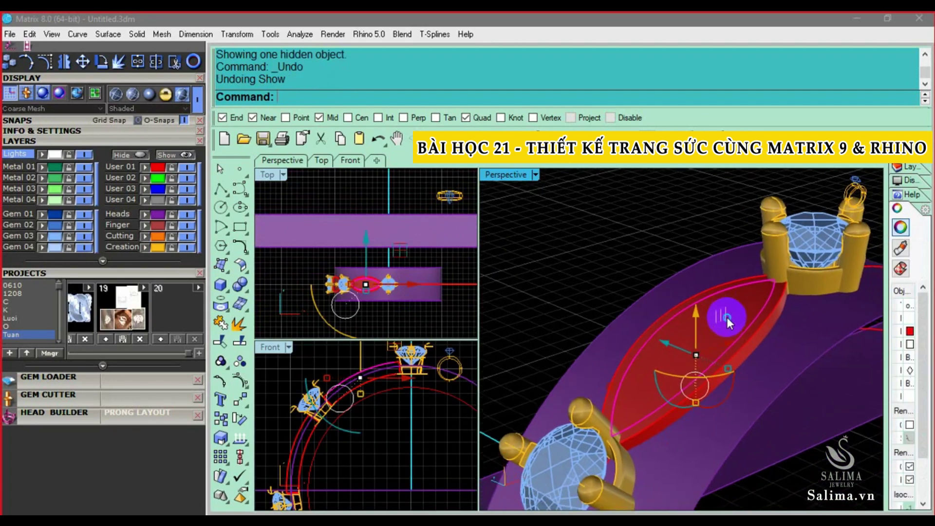
text(o)
key(Return)
text(0.65)
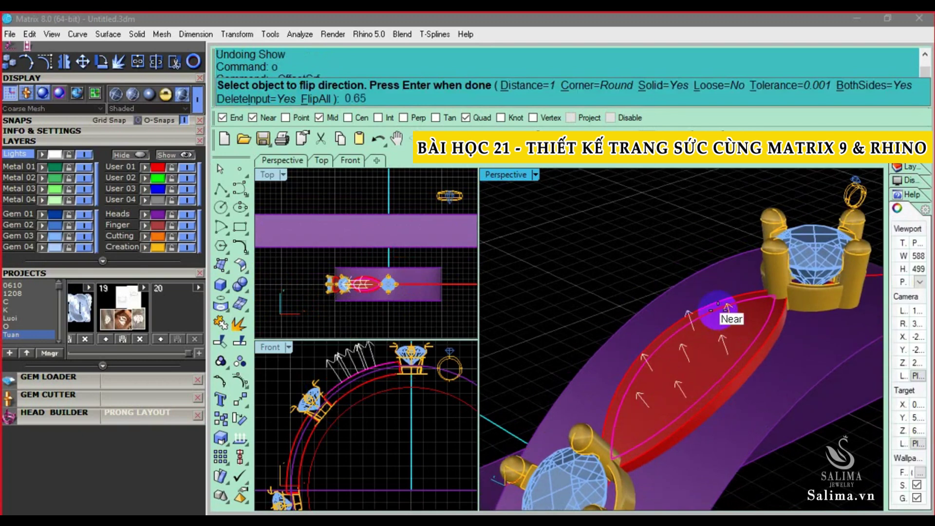
key(Return)
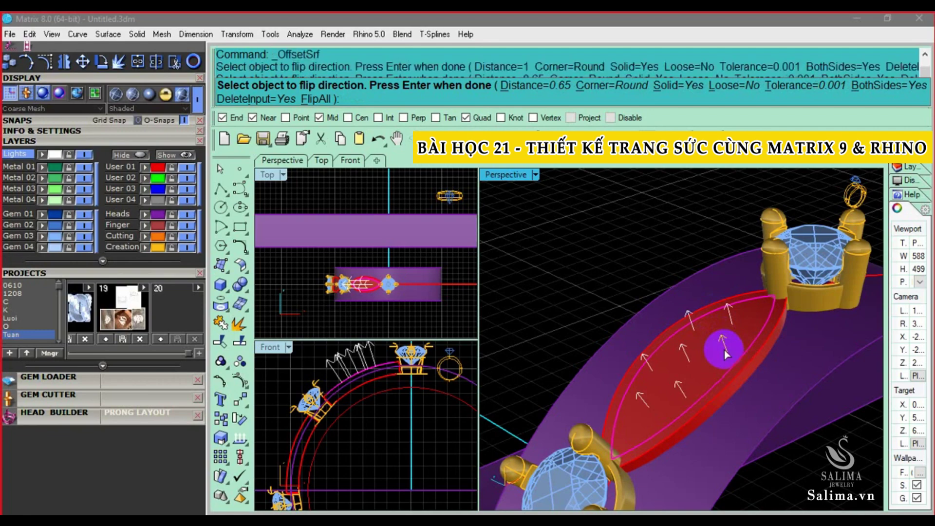
key(Return)
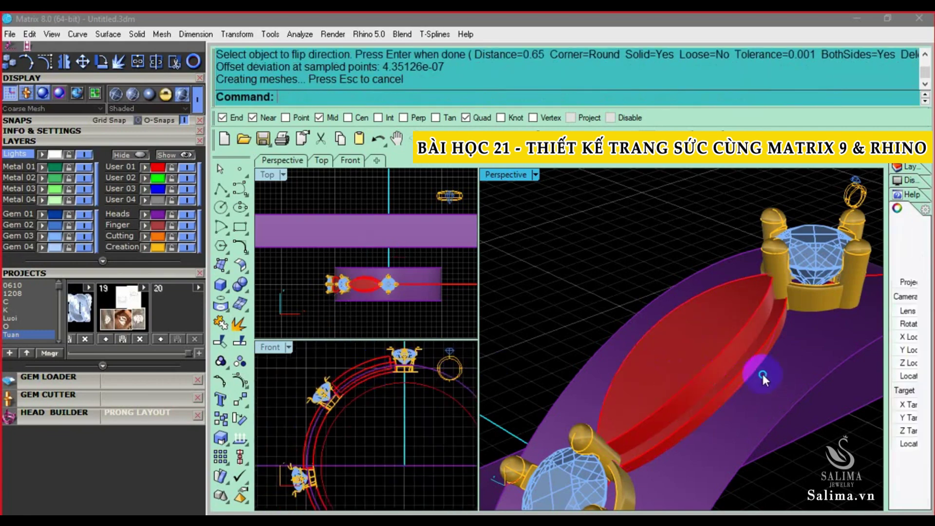
- Select the ring band surface
scroll(717, 288, down, 3)
scroll(717, 290, down, 2)
click(666, 333)
- Hide the ring band surface together with the flat purple strip
click(598, 352)
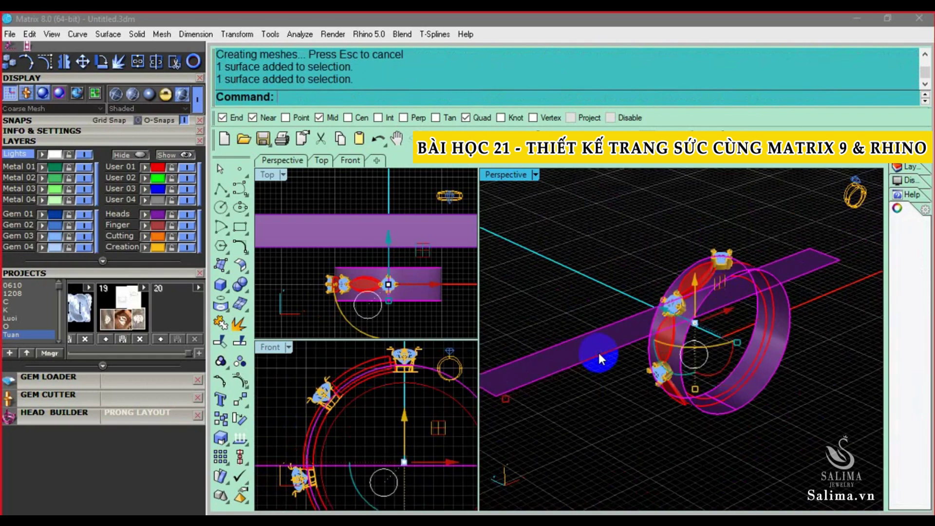
click(147, 203)
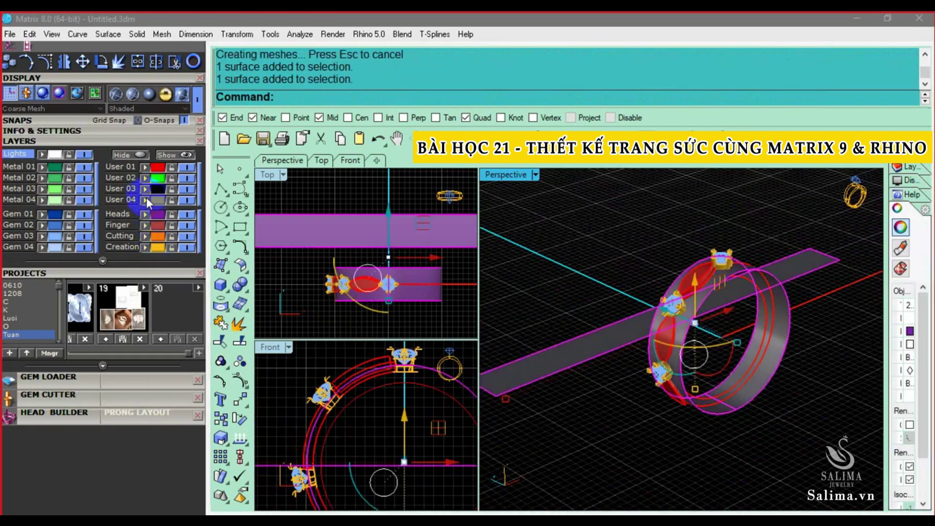
click(189, 199)
- Delete three ring curves, then undo to restore them
click(816, 369)
click(735, 320)
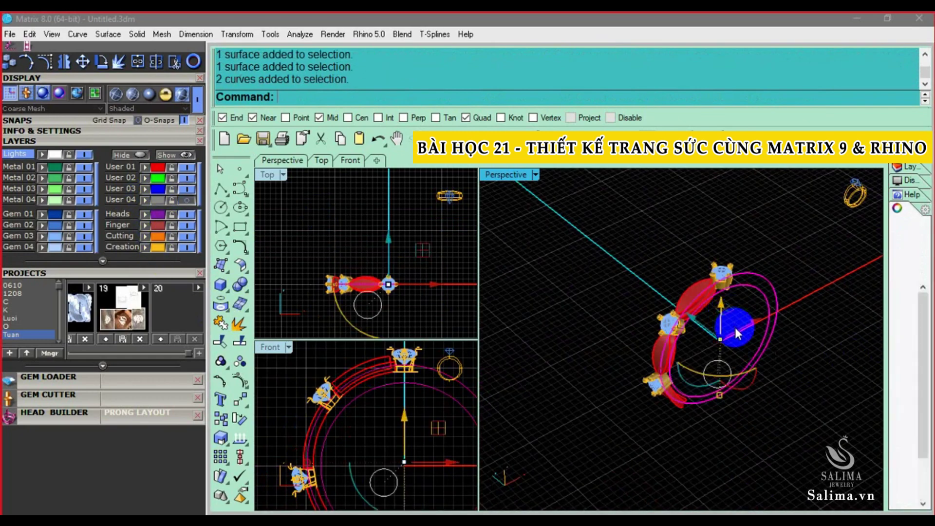
click(749, 272)
key(Delete)
scroll(417, 437, down, 3)
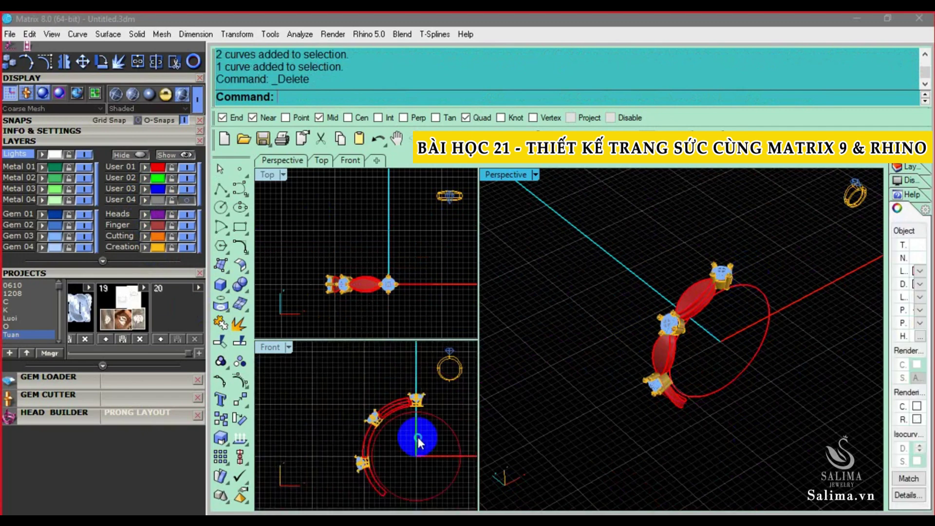
right_drag(417, 437, 389, 426)
key(ctrl+z)
- Orbit and zoom toward the gem heads and select a red shank piece
scroll(382, 464, up, 2)
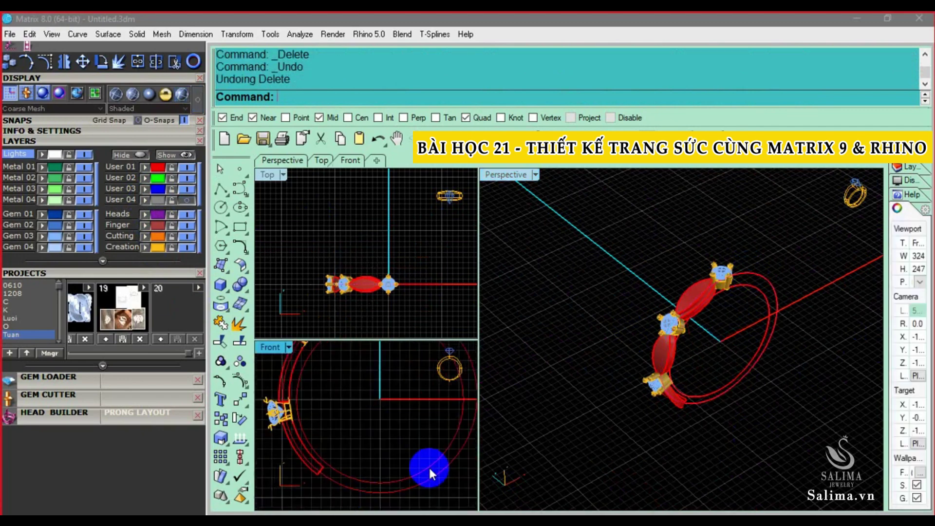
mouse_move(703, 331)
right_down()
mouse_move(648, 383)
mouse_move(539, 390)
right_up()
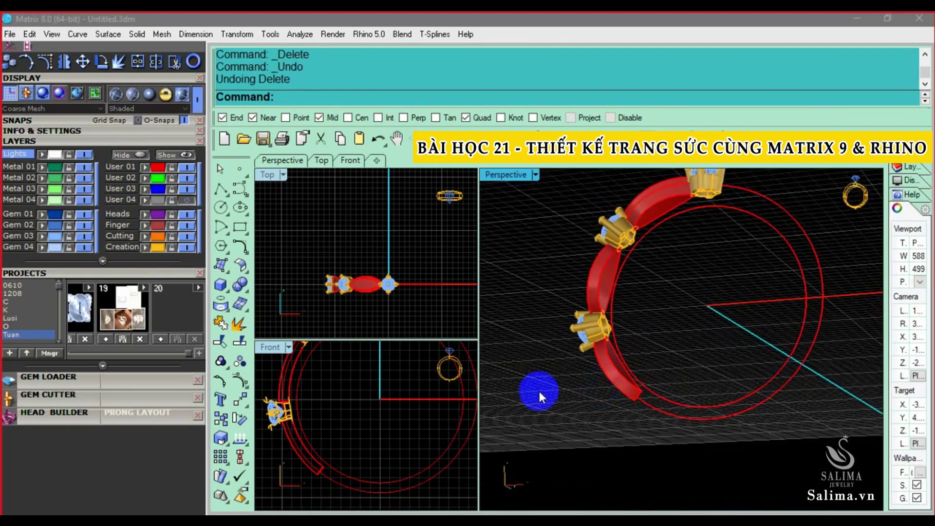
right_drag(355, 478, 350, 463)
scroll(350, 463, down, 2)
right_drag(633, 390, 695, 365)
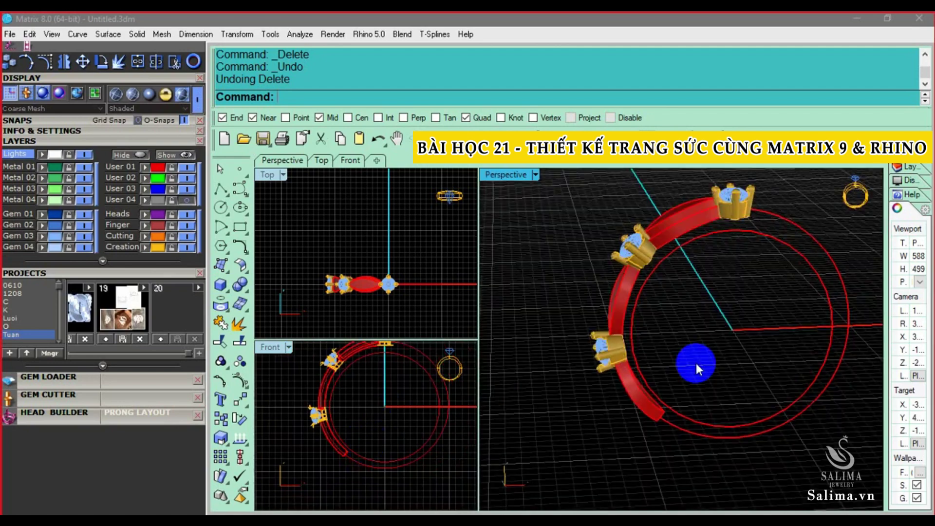
scroll(665, 296, up, 3)
scroll(359, 373, up, 2)
scroll(370, 391, up, 2)
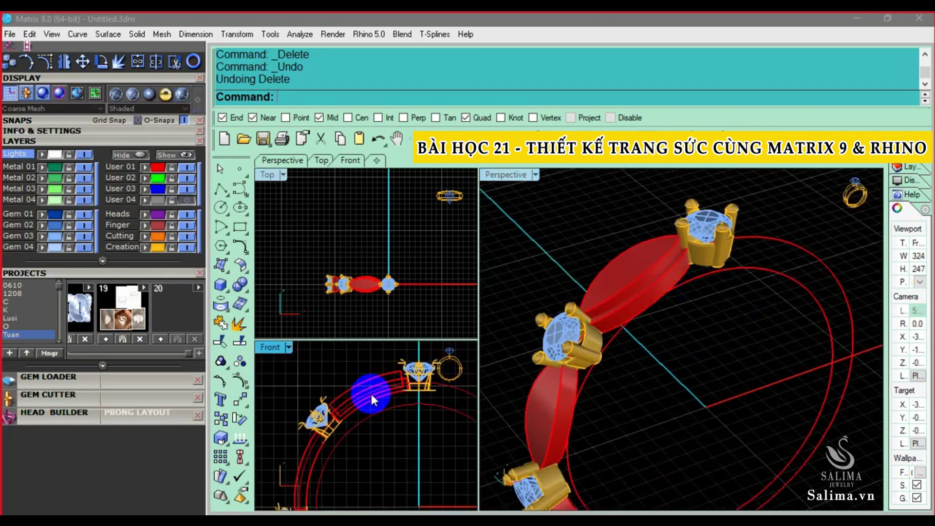
scroll(363, 393, up, 2)
scroll(361, 409, up, 2)
click(358, 420)
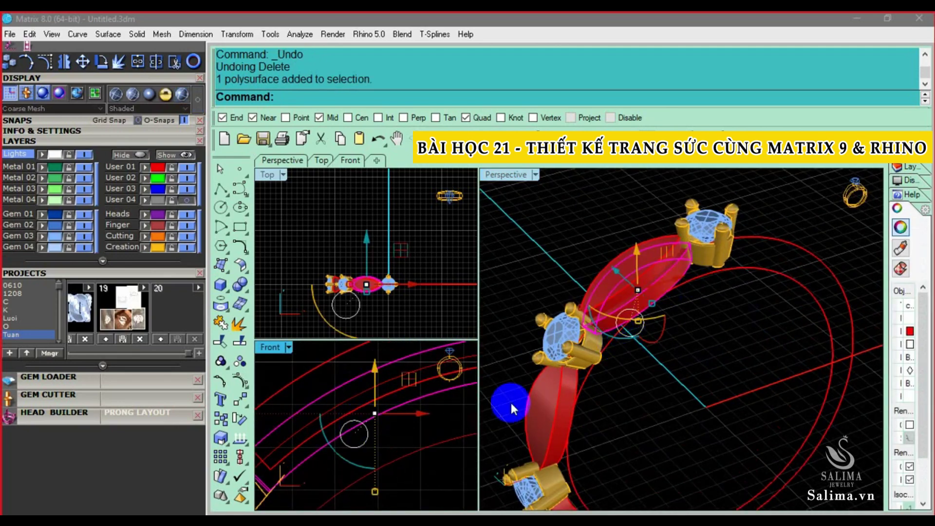
- Select the red shank solids and explode them into separate surfaces
scroll(392, 409, down, 2)
scroll(392, 410, down, 1)
scroll(597, 273, up, 2)
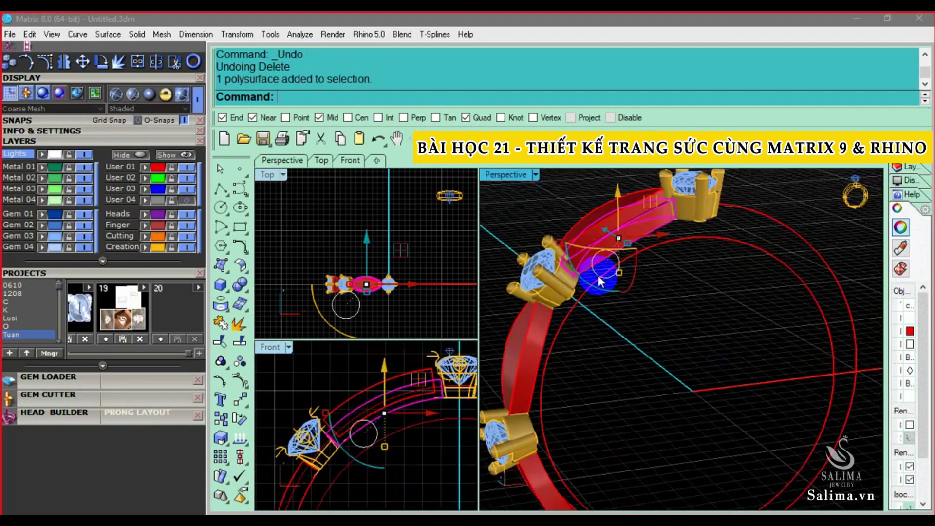
right_drag(593, 345, 622, 340)
click(622, 338)
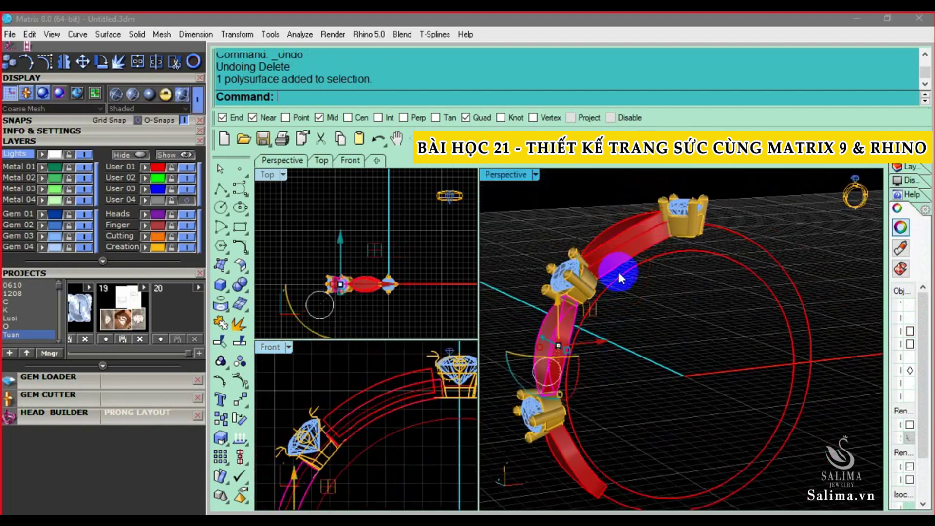
click(565, 445)
right_drag(606, 444, 658, 429)
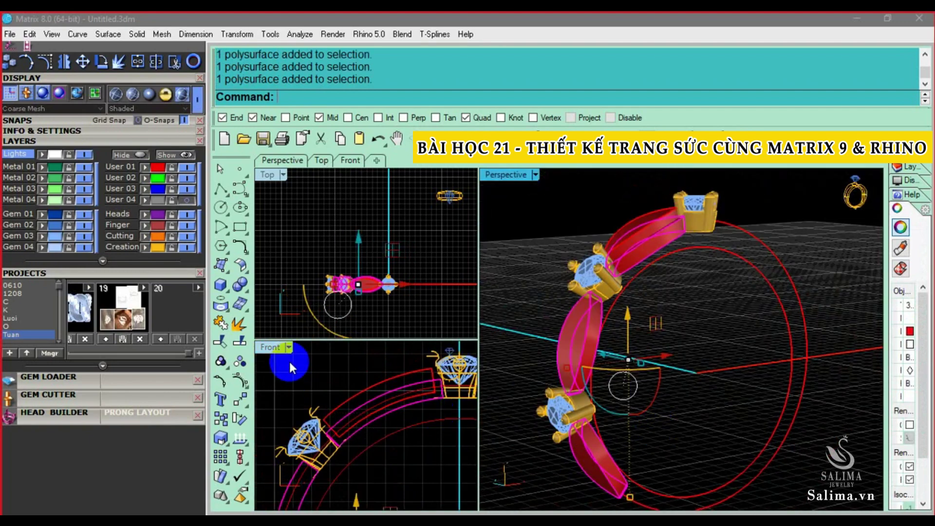
click(239, 323)
- Keep the needed surfaces and delete the unneeded shank faces
right_drag(643, 489, 576, 456)
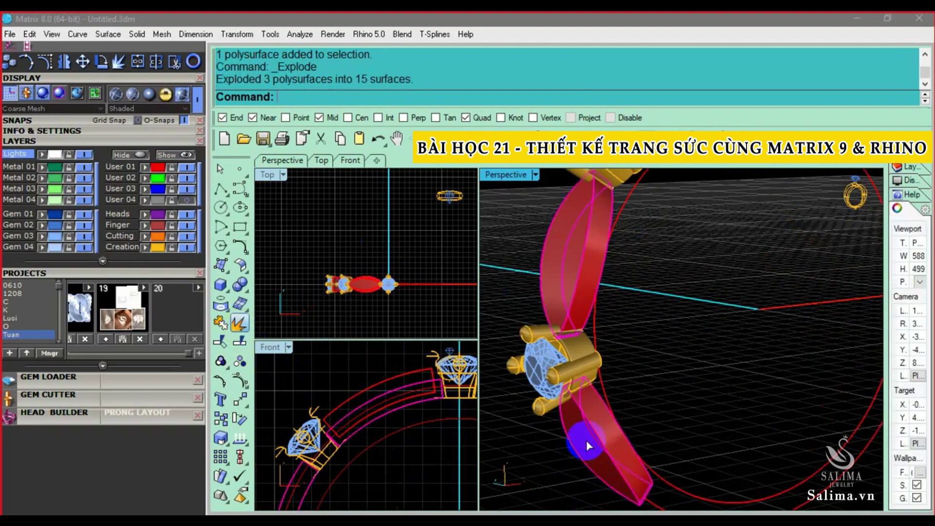
scroll(587, 440, down, 3)
ctrl+click(577, 360)
ctrl+click(609, 258)
scroll(630, 236, up, 3)
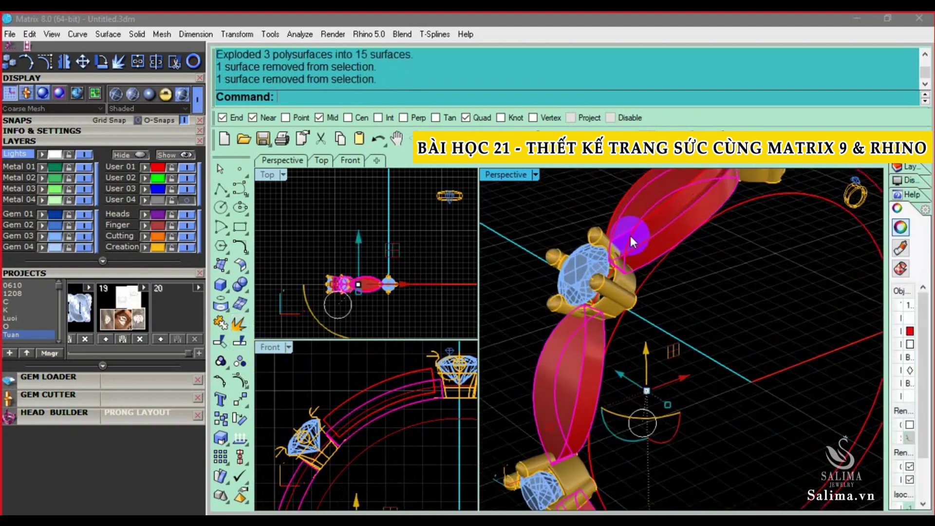
ctrl+click(630, 236)
scroll(641, 226, down, 2)
key(Delete)
- Select the three remaining shank surfaces and start OffsetSrf (o) on them
scroll(644, 233, up, 2)
click(638, 253)
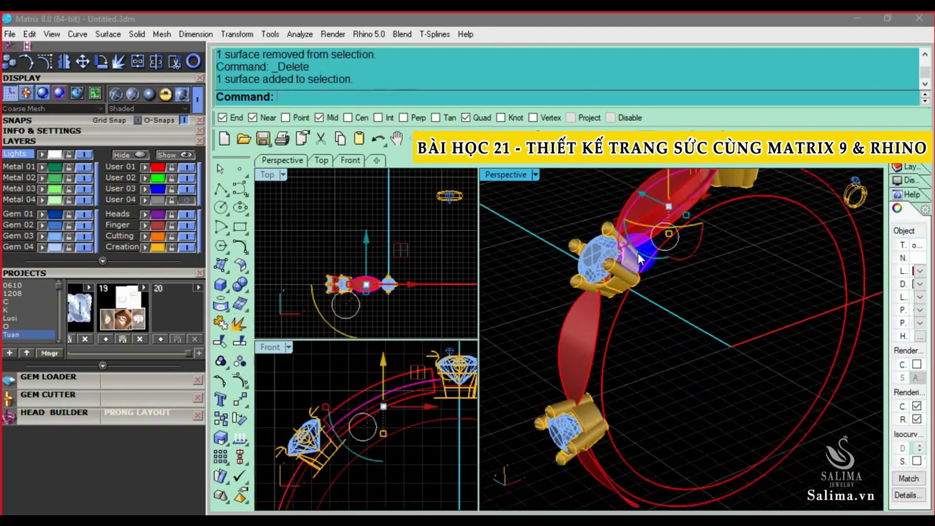
shift+click(594, 318)
scroll(594, 318, down, 2)
shift+click(595, 435)
scroll(647, 365, up, 2)
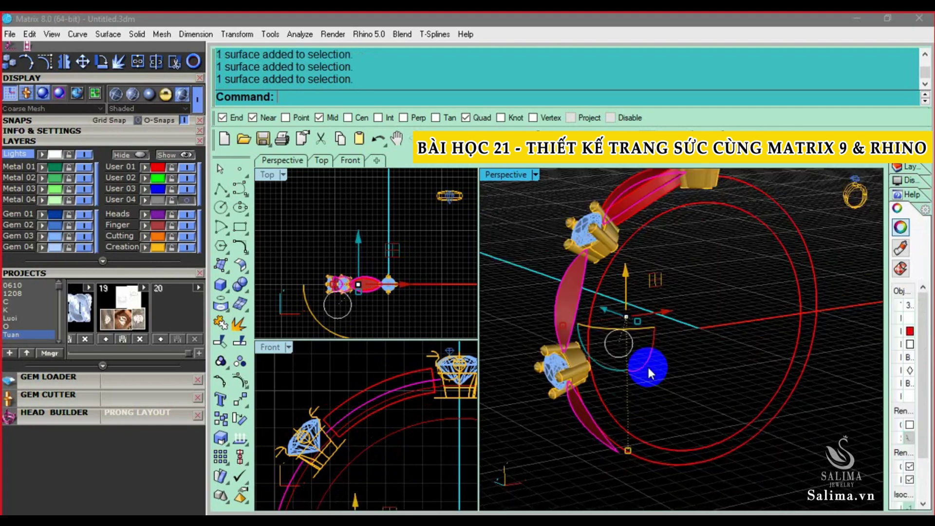
text(o)
key(Return)
- Offset the shank surfaces at distance 2 and select the result to check it
scroll(411, 426, down, 2)
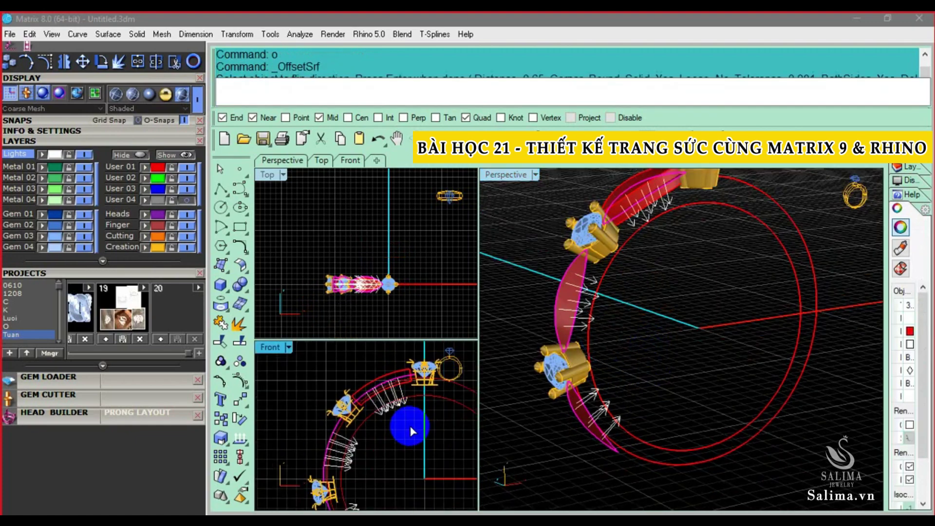
key(Return)
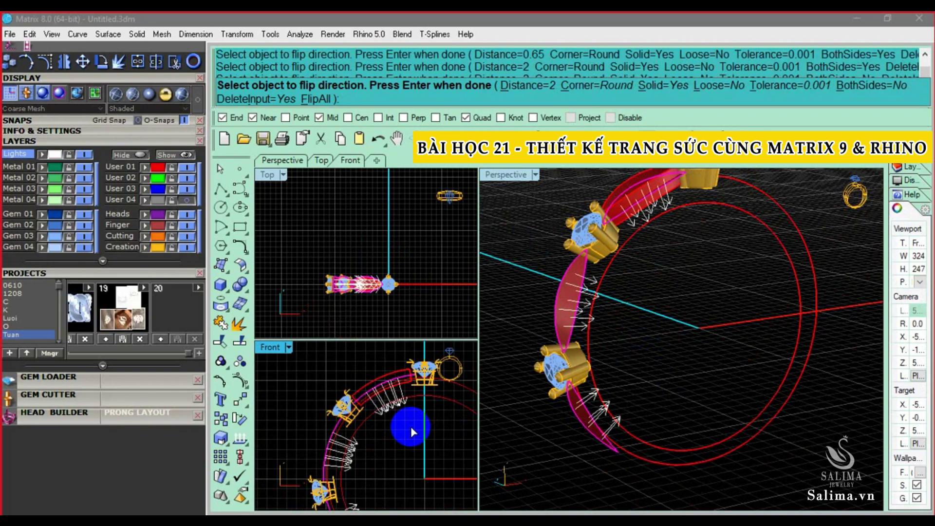
key(Return)
click(398, 398)
- Undo that offset and redo it inward at a 2.5 distance
scroll(372, 408, up, 3)
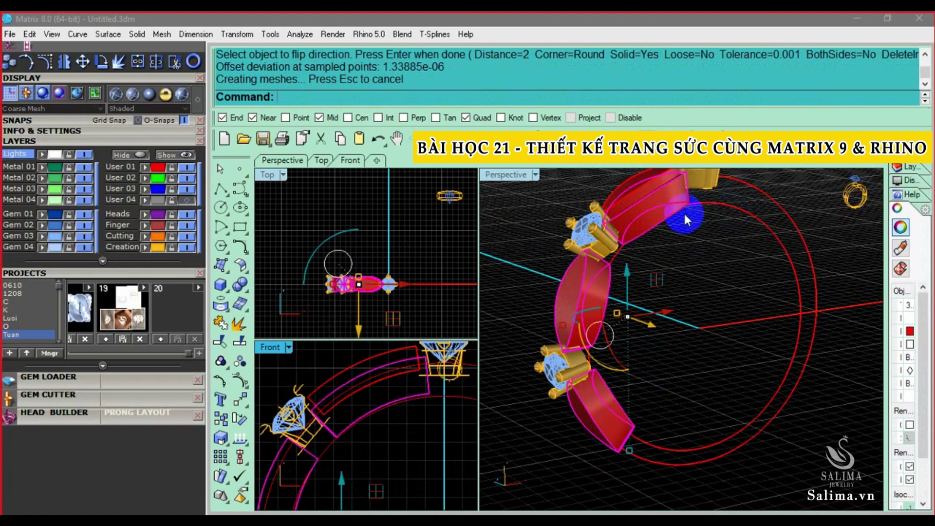
scroll(443, 405, down, 3)
scroll(428, 390, down, 2)
key(ctrl+z)
text(o)
key(Return)
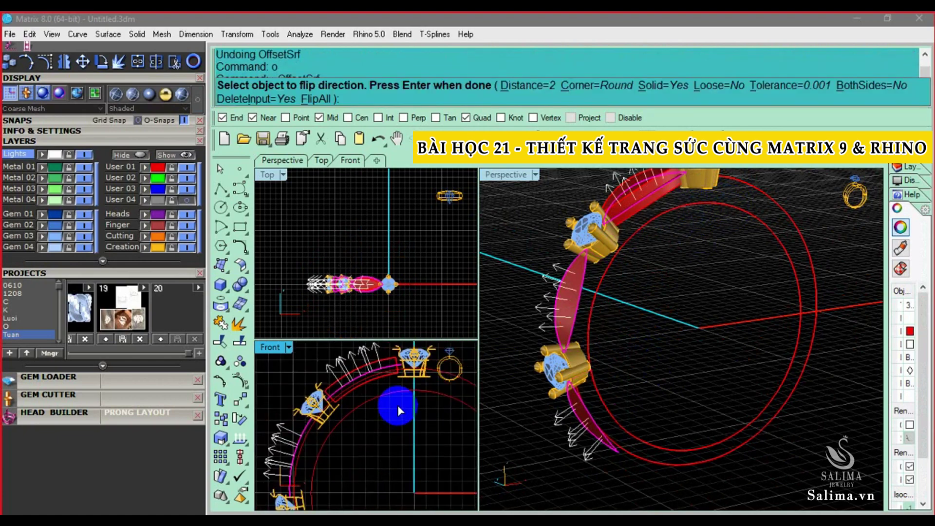
click(398, 405)
text(2.5)
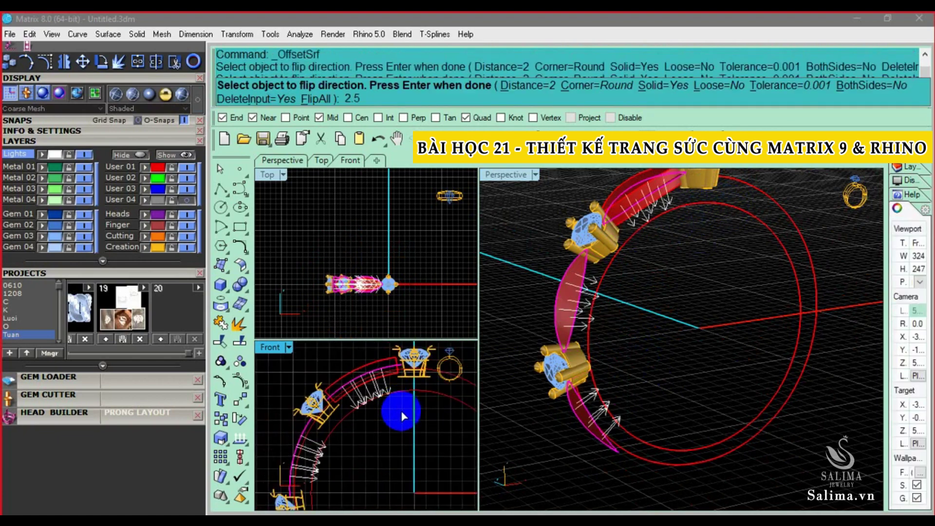
key(Return)
key(Return)
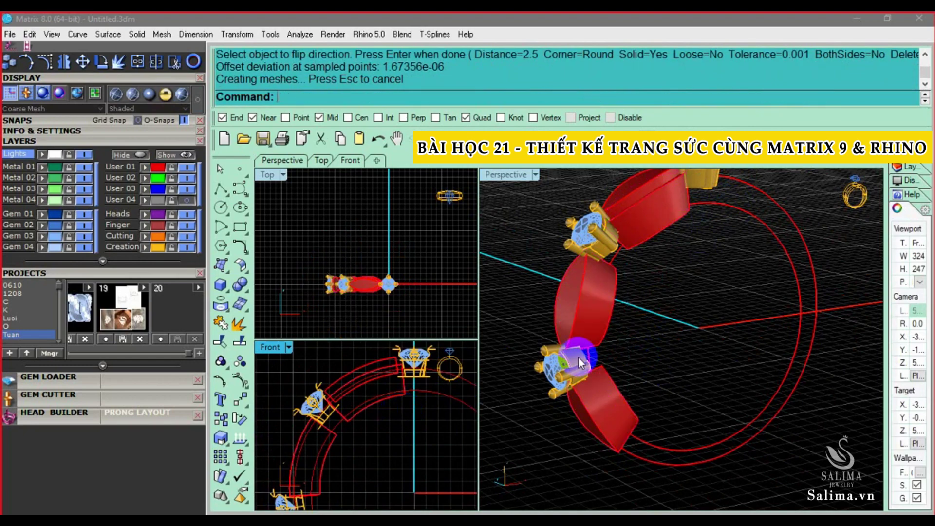
- Orbit to a top-down angle and select the ring's inner circle curve
right_drag(581, 363, 488, 389)
scroll(454, 405, down, 2)
scroll(376, 392, down, 1)
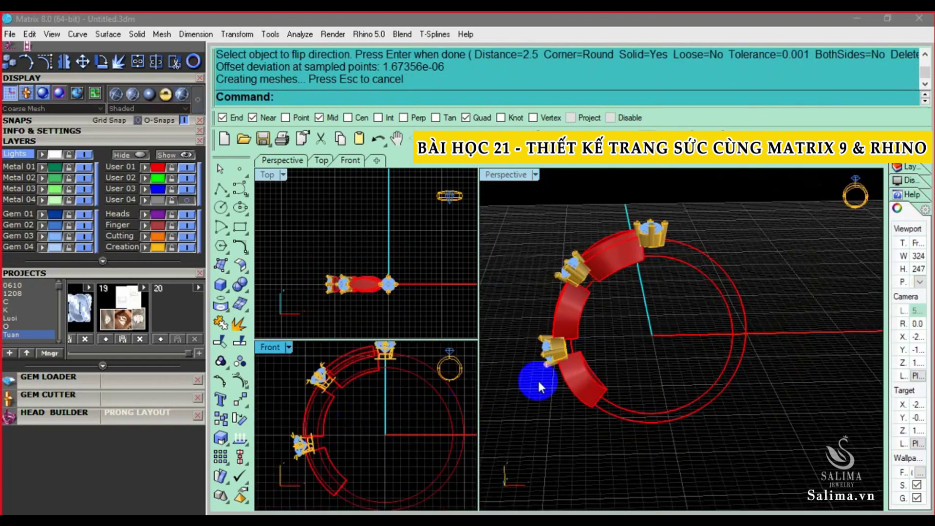
right_drag(565, 365, 674, 255)
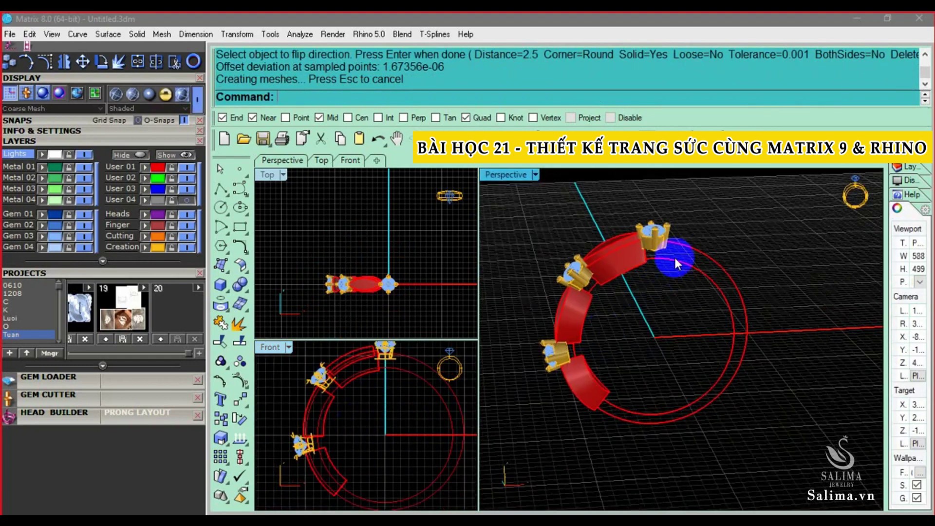
click(674, 256)
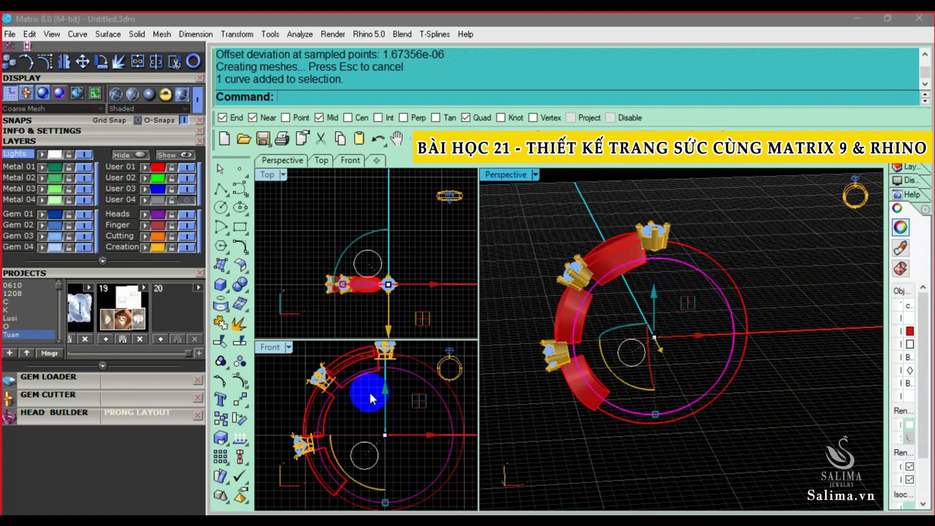
right_drag(384, 232, 374, 220)
text(EX)
key(Return)
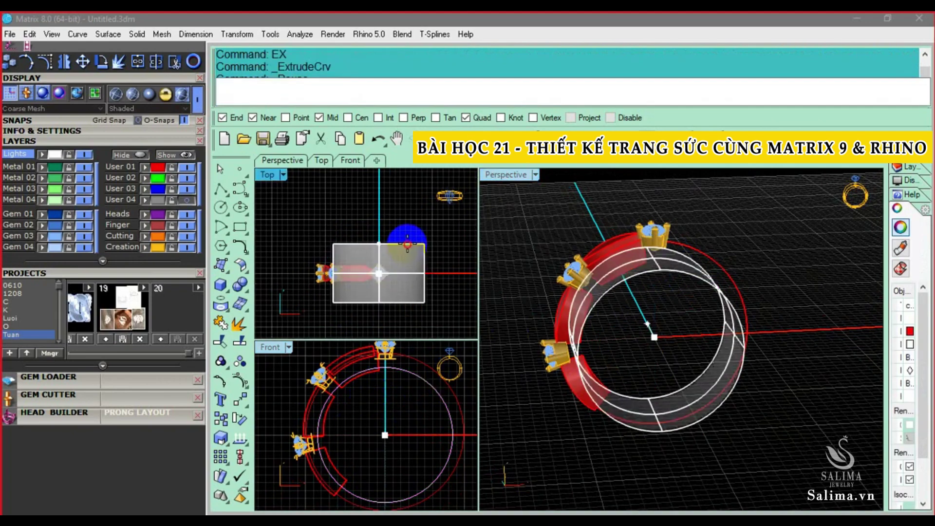
click(651, 300)
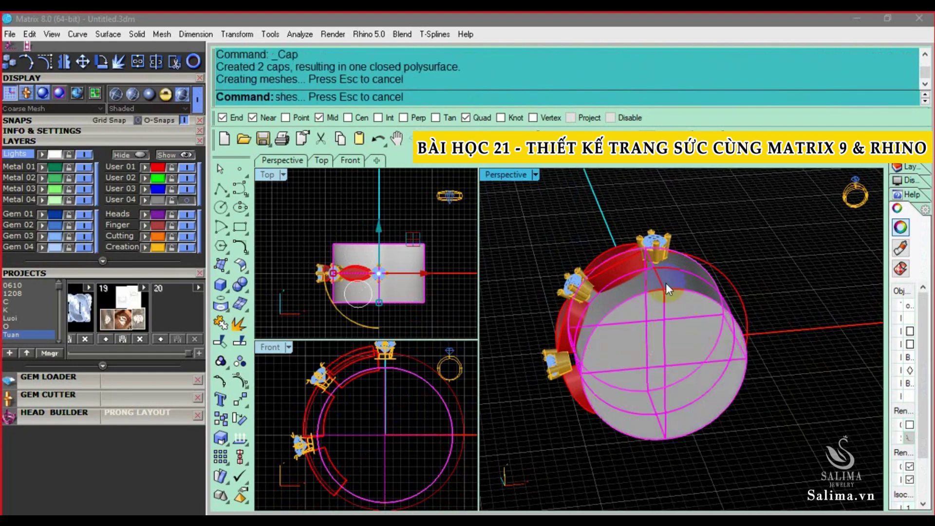
click(633, 283)
shift+click(551, 331)
shift+click(551, 413)
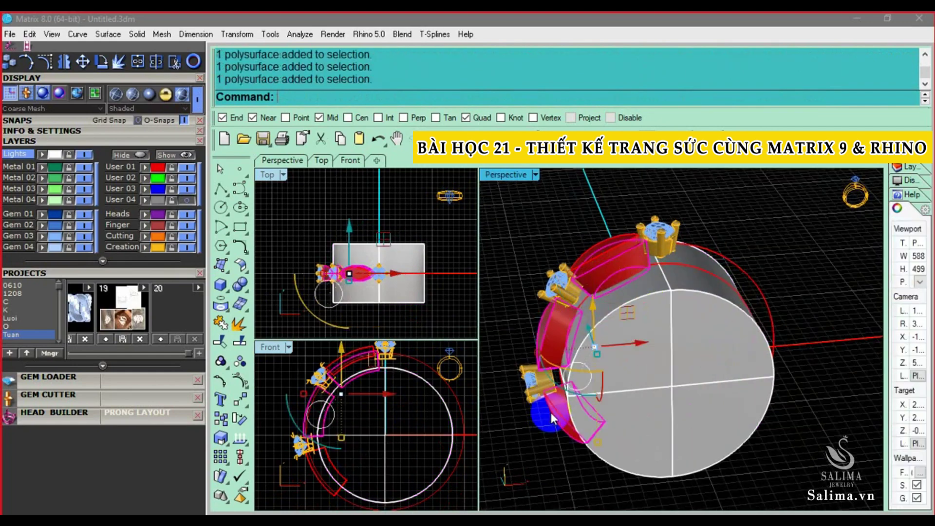
click(568, 397)
click(607, 376)
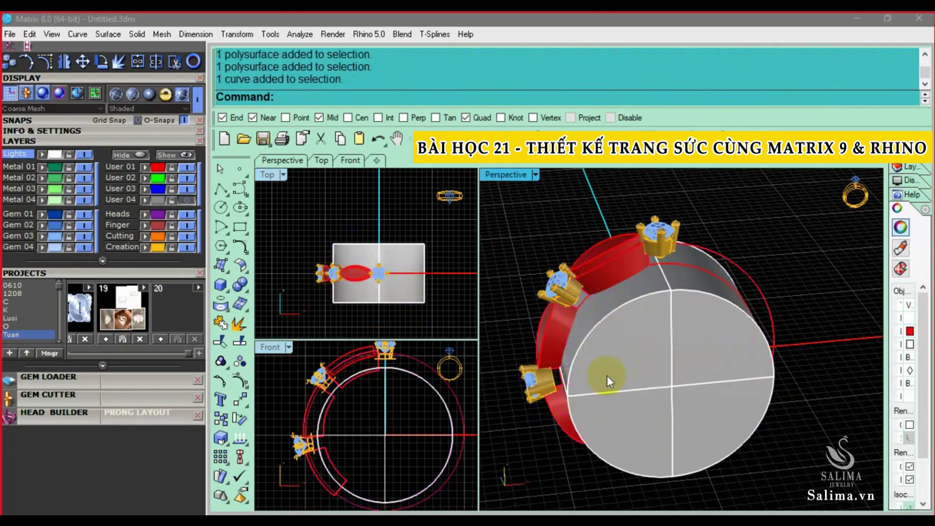
click(597, 292)
shift+click(554, 315)
shift+click(558, 413)
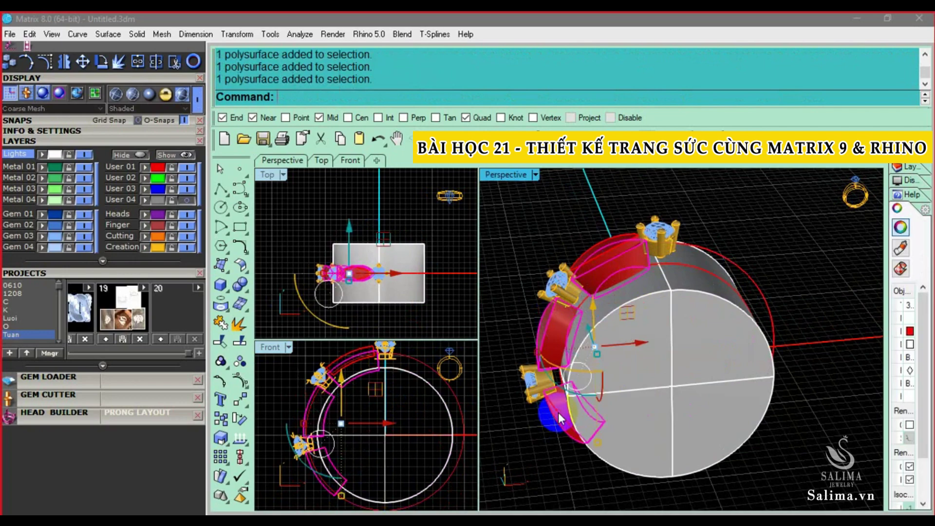
right_click(636, 399)
click(635, 399)
key(Return)
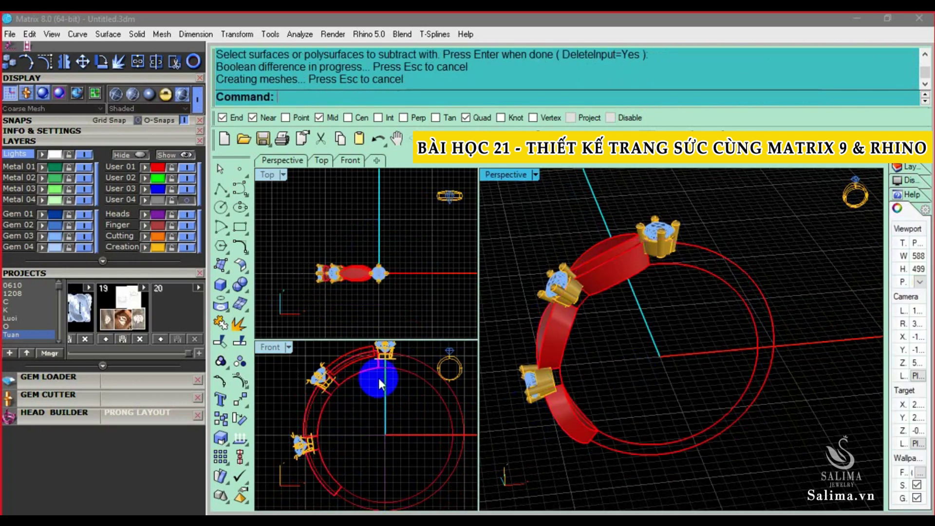
mouse_move(613, 323)
right_down()
mouse_move(605, 225)
mouse_move(583, 253)
right_up()
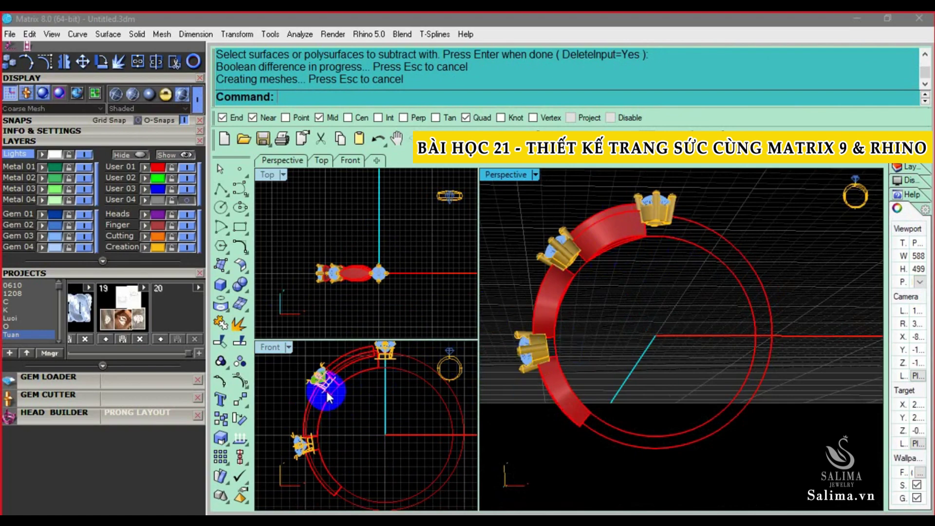
key(ctrl+z)
key(ctrl+z)
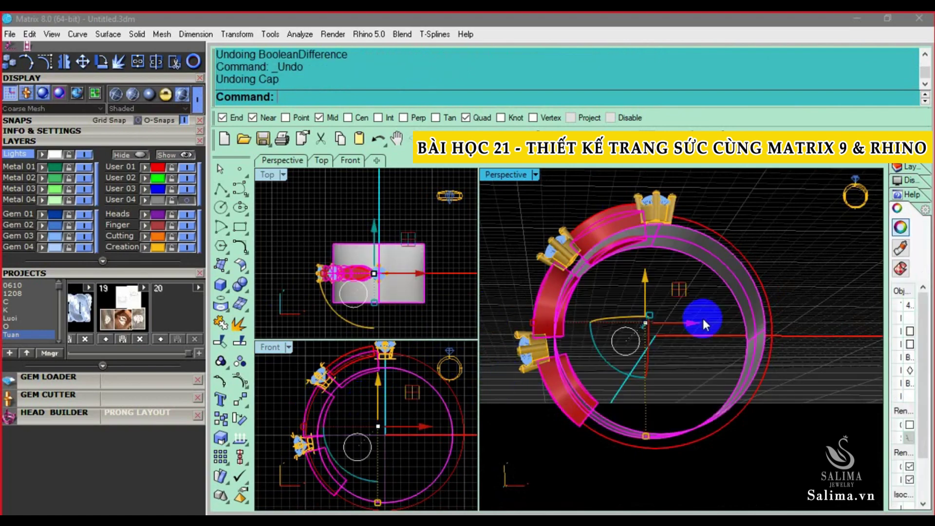
click(701, 280)
key(Delete)
right_drag(697, 253, 484, 427)
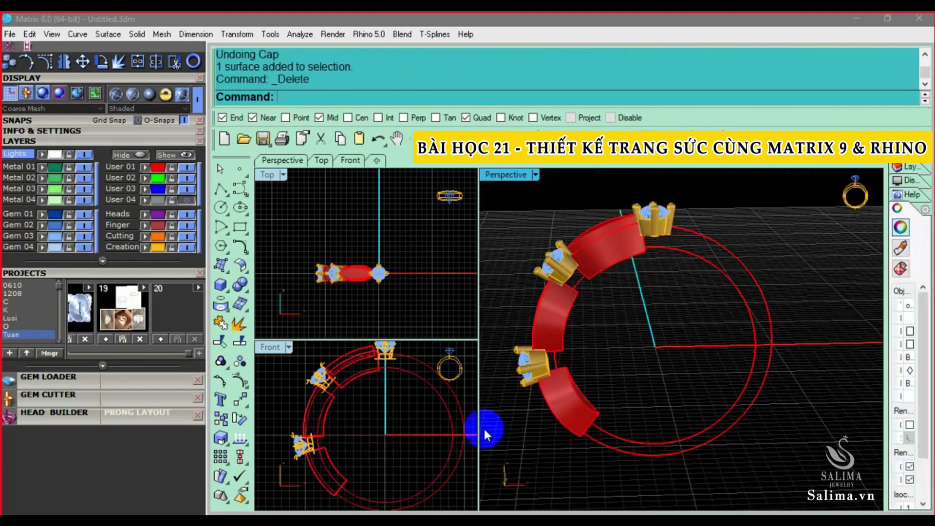
right_drag(394, 451, 399, 436)
- Run gvCutRingRail on the ring rail circle, cutting the four selected band segments
click(420, 374)
text(G)
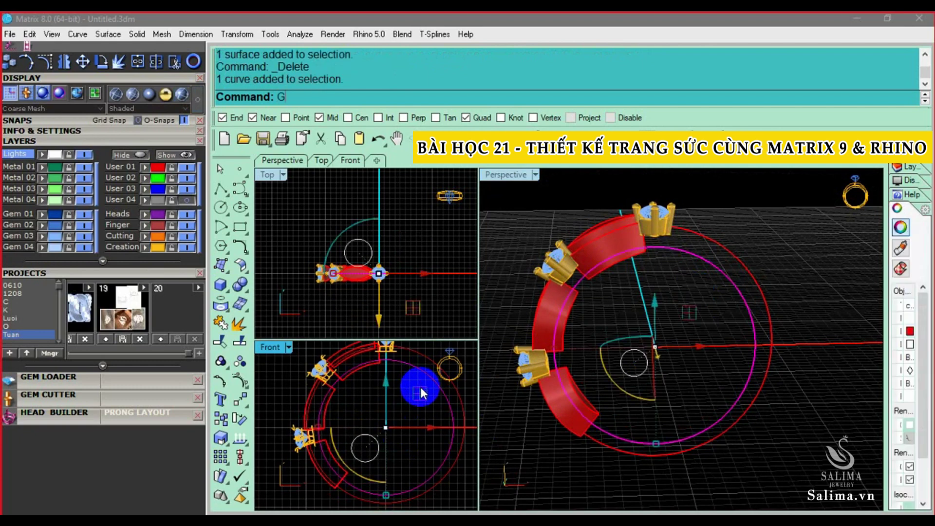
text(vCutRingRail)
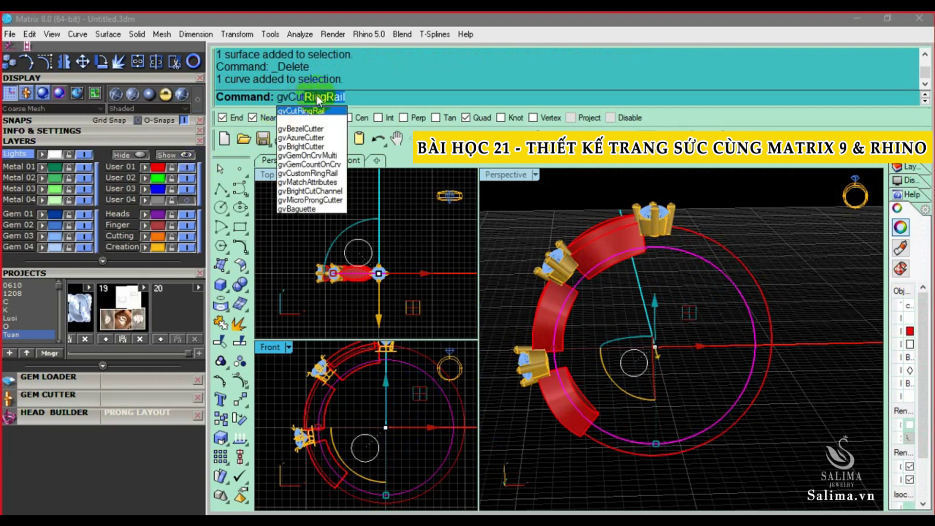
key(Return)
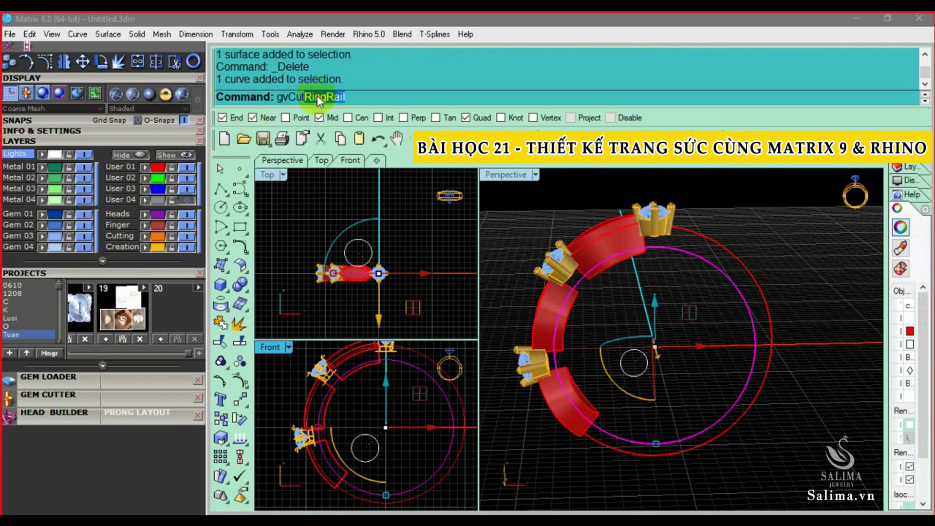
key(Return)
click(391, 395)
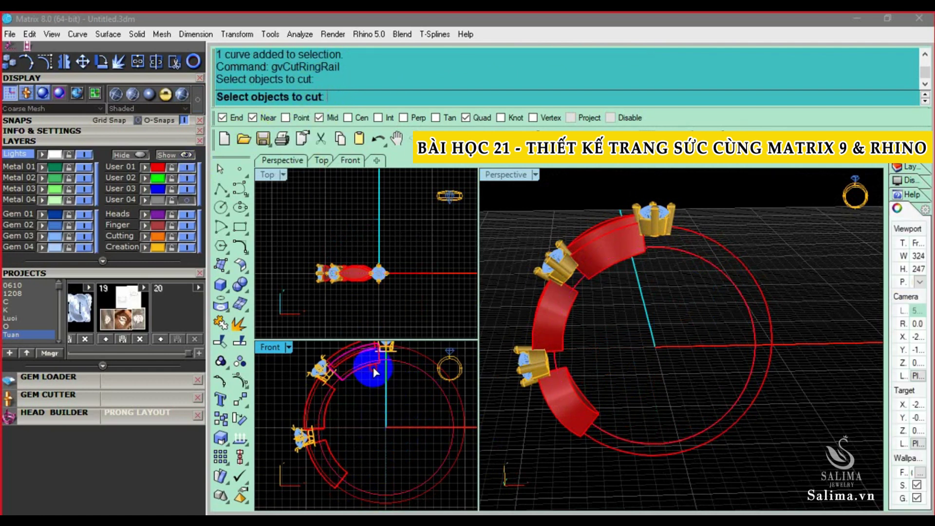
click(338, 402)
click(334, 401)
click(324, 443)
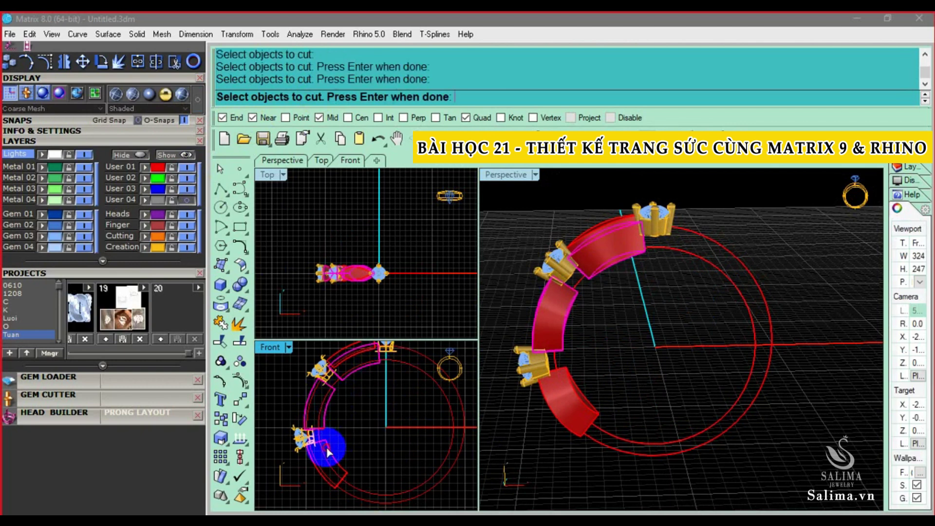
click(373, 406)
key(Return)
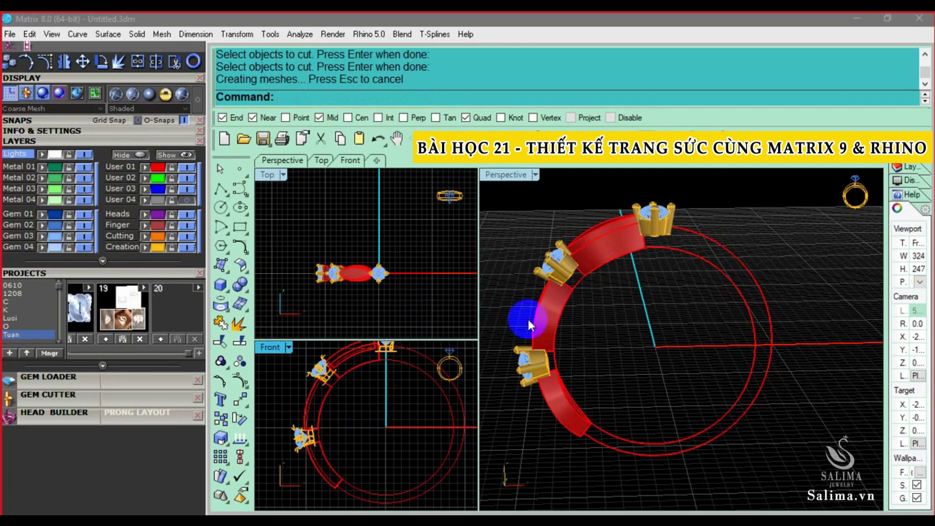
- Boolean-difference (BD) the gem cutter from the marquise band section to cut its seat
scroll(373, 369, down, 2)
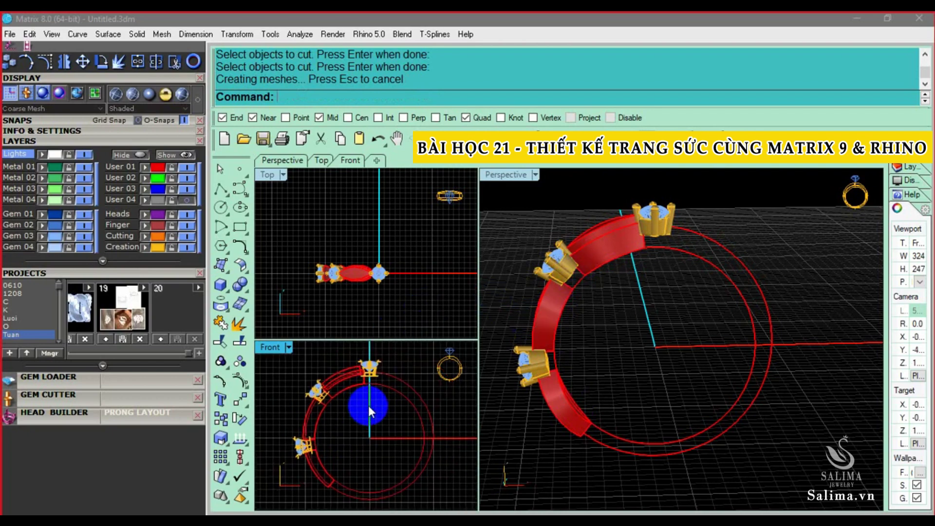
scroll(381, 282, up, 3)
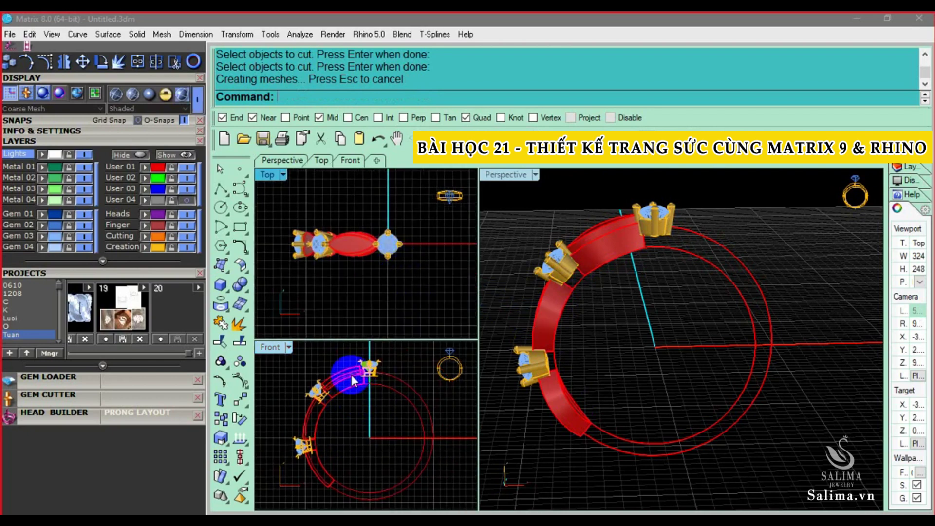
scroll(352, 375, up, 1)
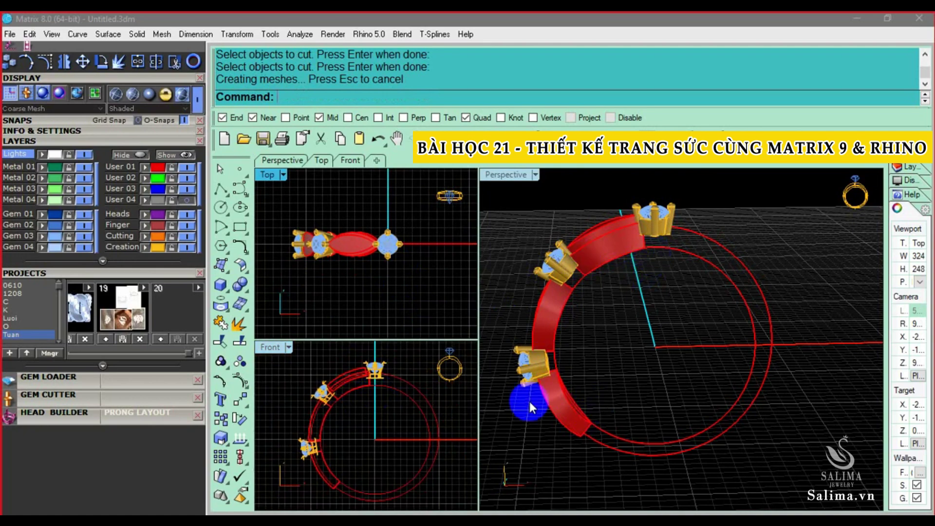
right_drag(606, 282, 620, 297)
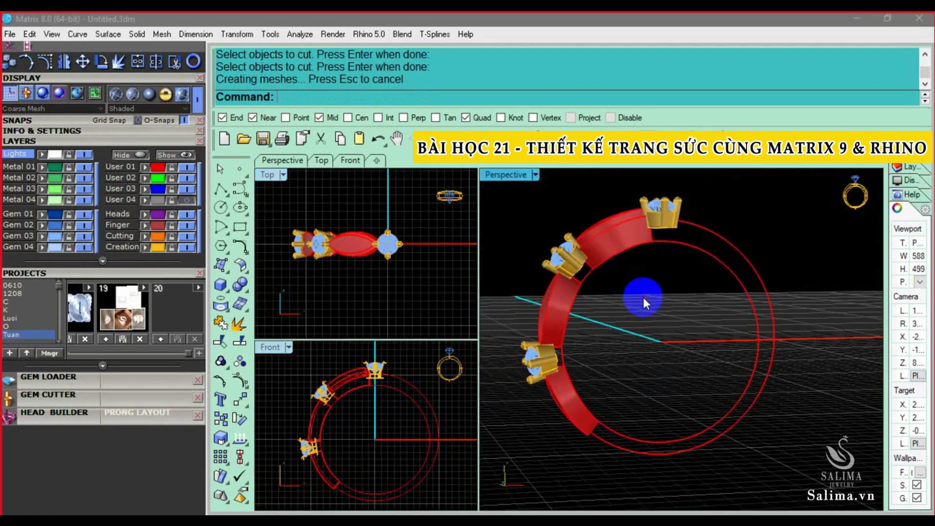
click(621, 298)
scroll(626, 286, up, 3)
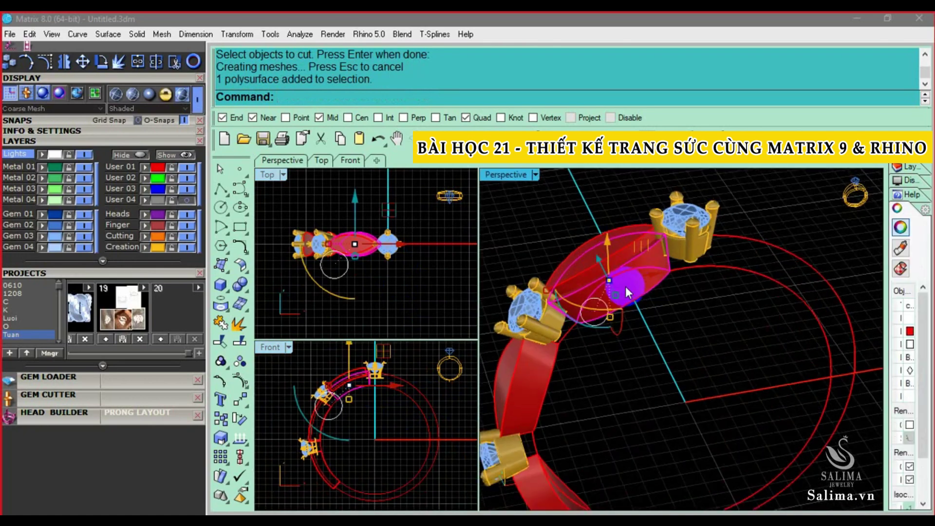
text(BD)
key(Return)
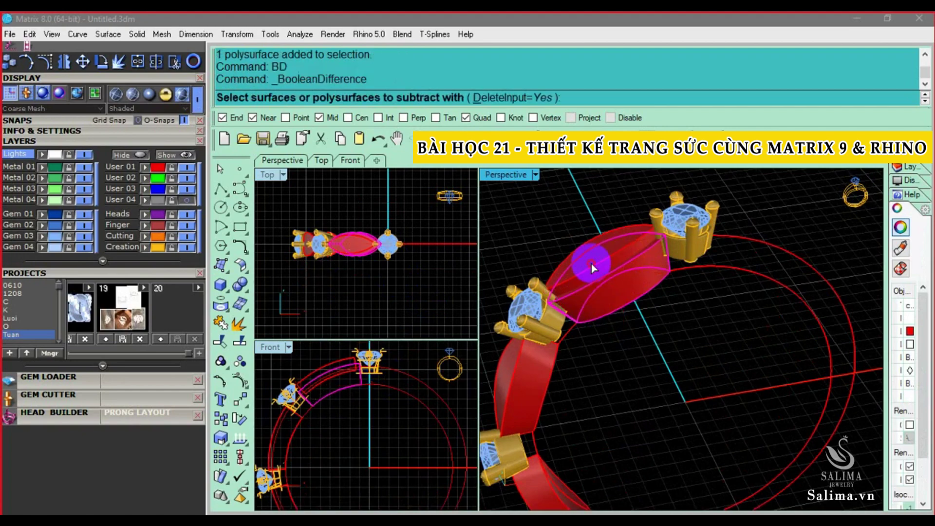
click(591, 264)
key(Return)
- Select the guide curves and hide them with H
click(650, 305)
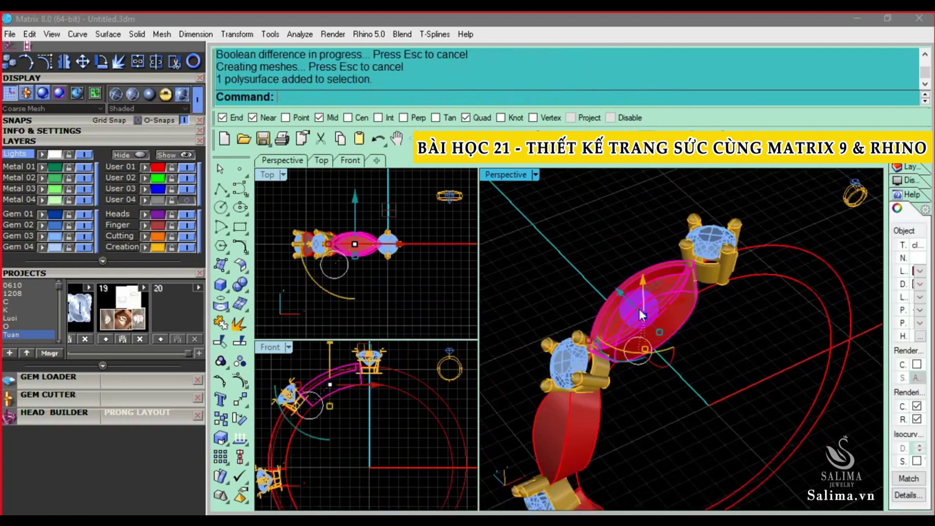
scroll(639, 309, up, 3)
scroll(630, 311, up, 1)
scroll(672, 310, down, 3)
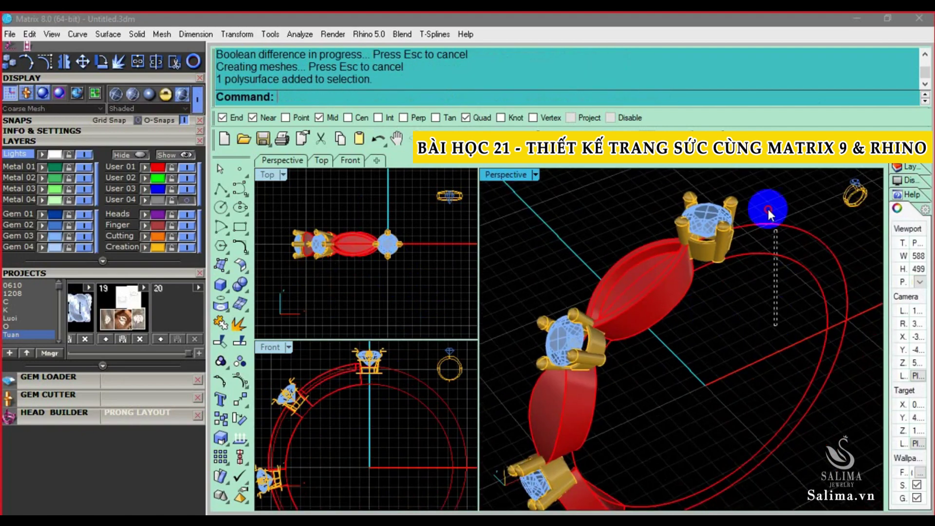
click(766, 209)
text(H)
key(Return)
- Select the middle oval section and start ShowSelected (ss) to restore hidden objects
click(648, 292)
scroll(591, 376, down, 2)
shift+click(596, 431)
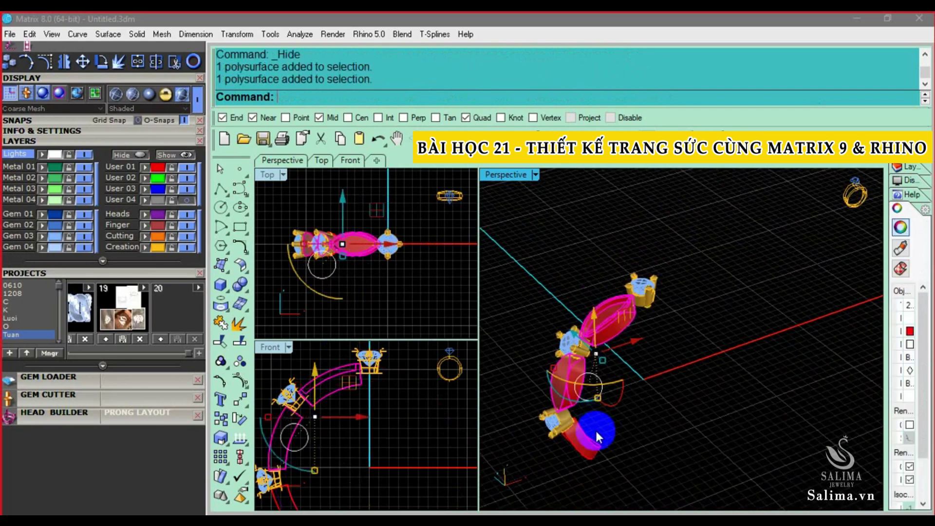
click(276, 240)
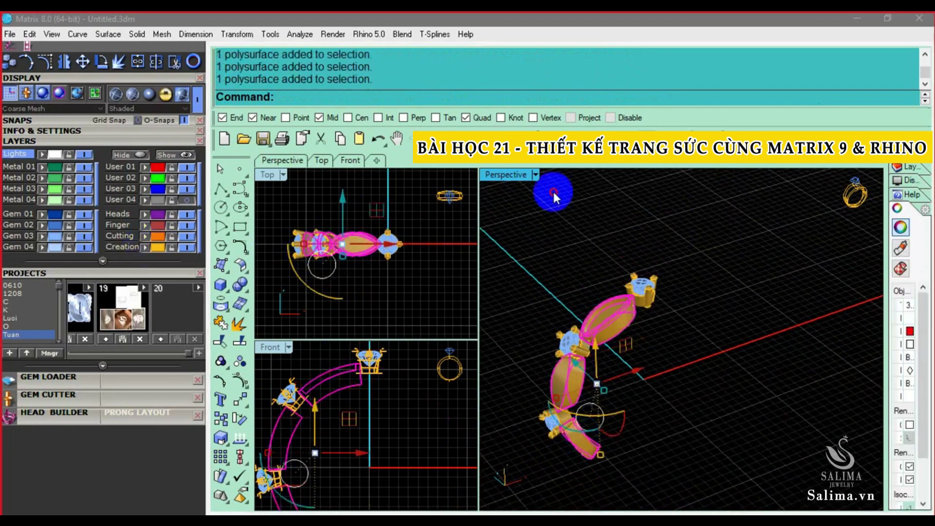
click(599, 236)
click(605, 331)
scroll(667, 288, up, 3)
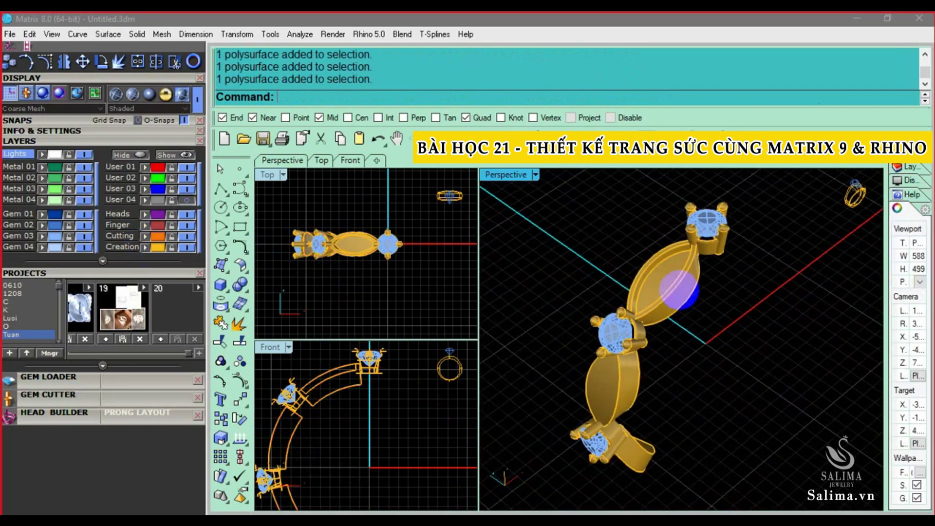
text(ss)
key(Return)
- Show the chosen hidden curves again and select the marquise section
click(723, 267)
right_click(791, 231)
scroll(689, 294, up, 3)
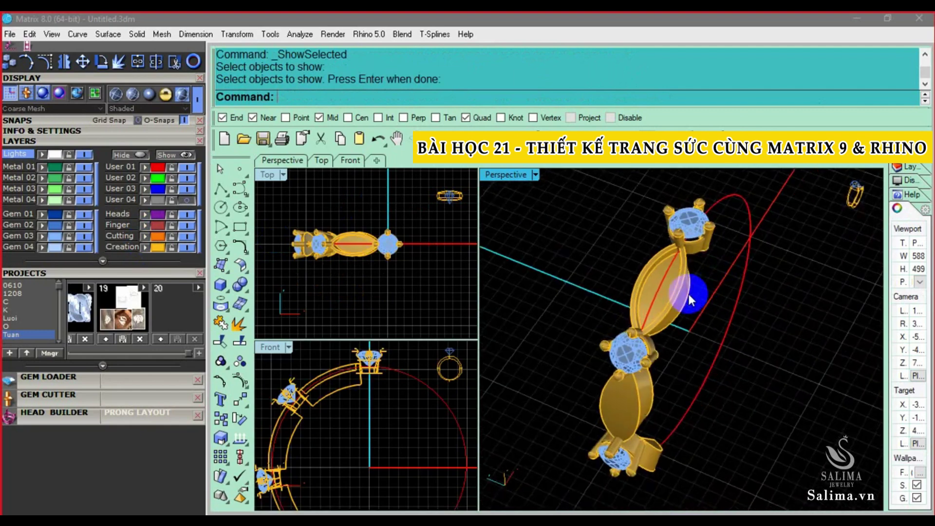
scroll(648, 285, up, 3)
mouse_move(649, 285)
right_down()
mouse_move(682, 285)
mouse_move(644, 289)
right_up()
scroll(682, 286, up, 2)
click(644, 289)
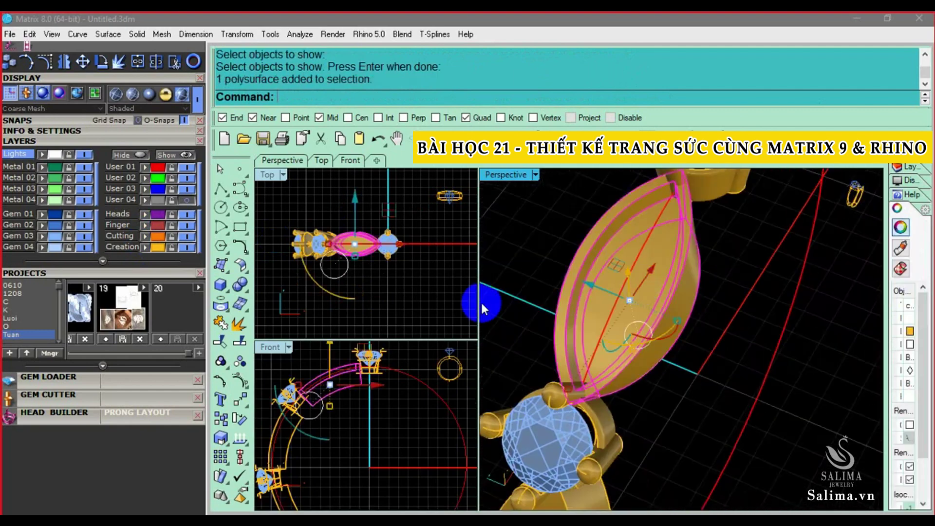
- Start Gem on Surface with scale 2 and vertical offset 0.25 at the marquise centre
right_click(566, 285)
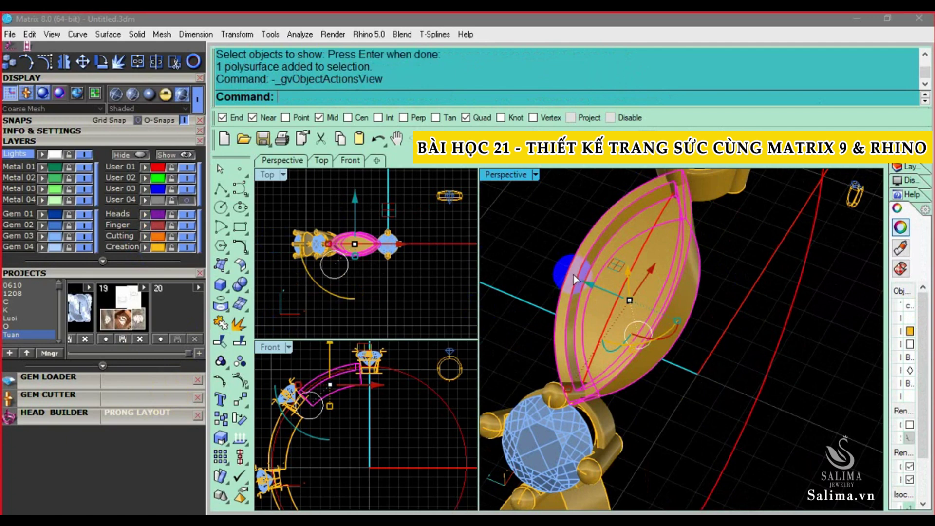
right_click(642, 250)
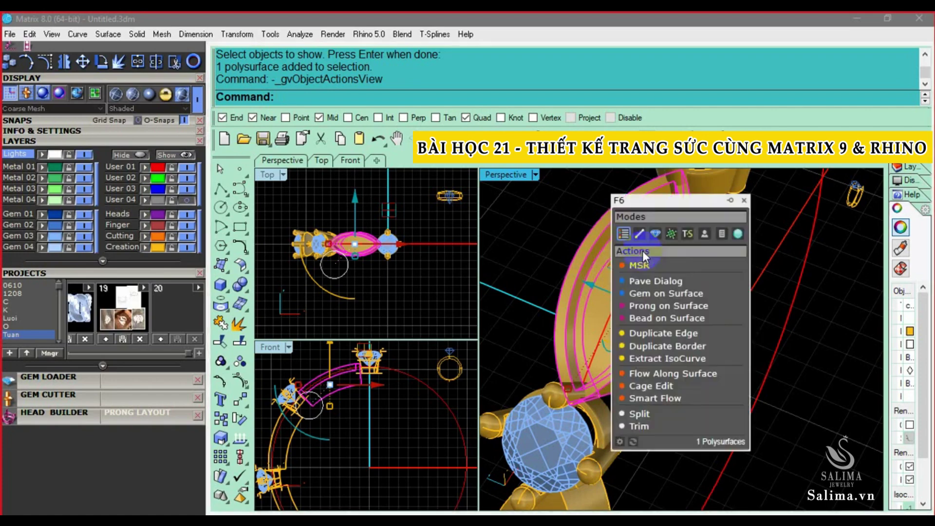
click(659, 294)
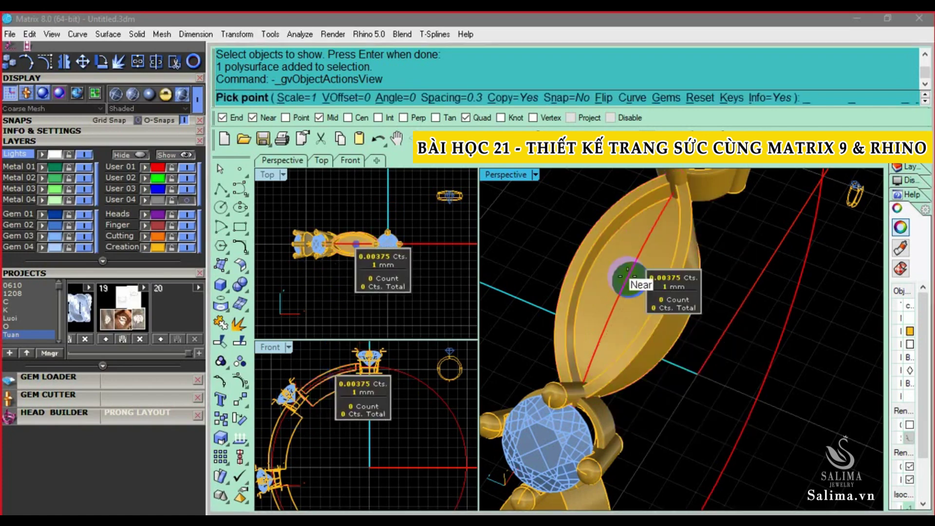
click(308, 99)
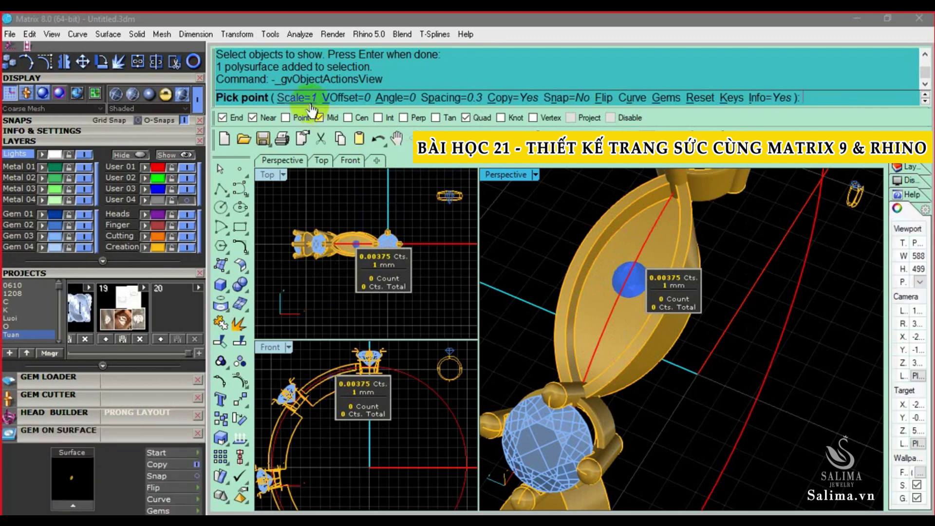
text(2)
key(Return)
click(343, 97)
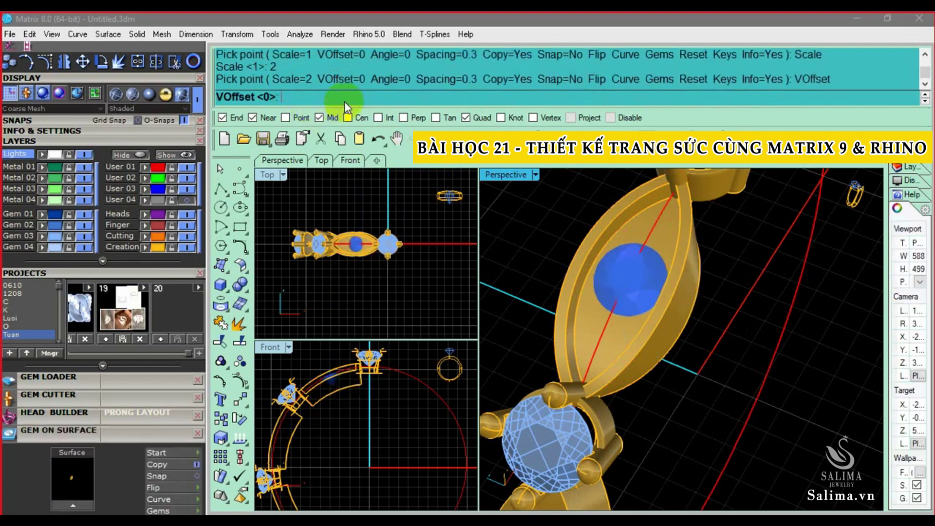
text(0.25)
key(Return)
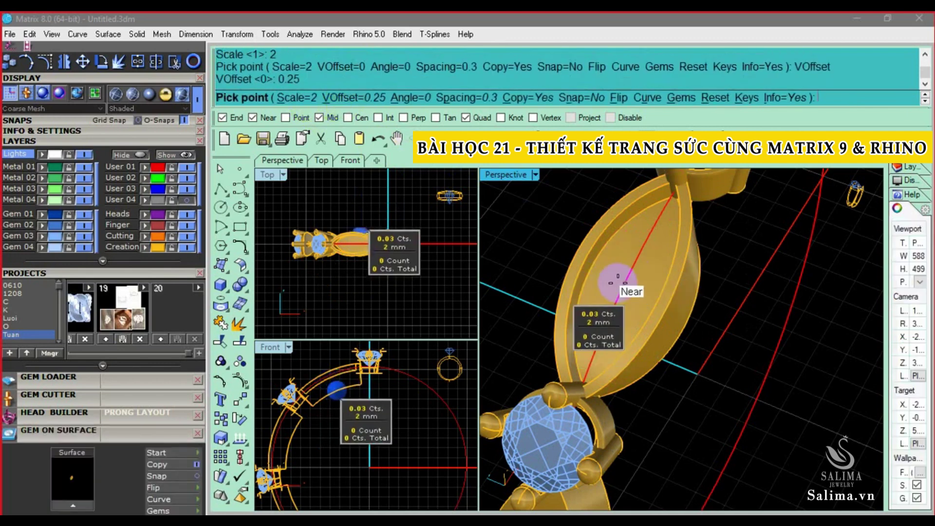
right_drag(625, 273, 628, 302)
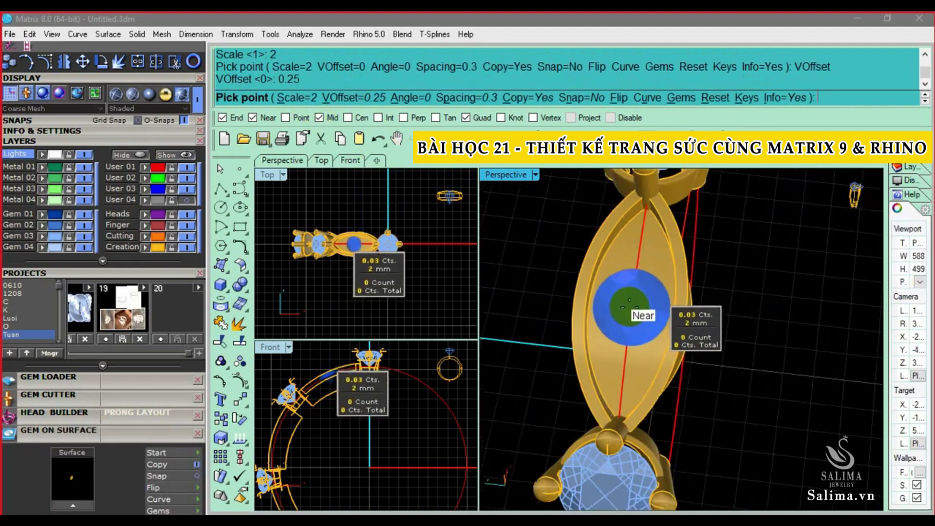
click(630, 307)
right_drag(630, 307, 713, 202)
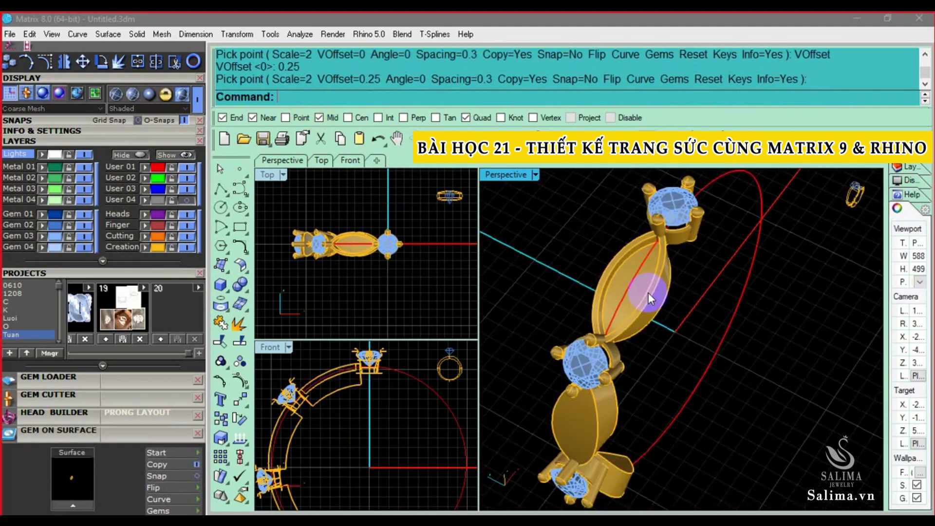
click(712, 202)
right_drag(392, 415, 399, 385)
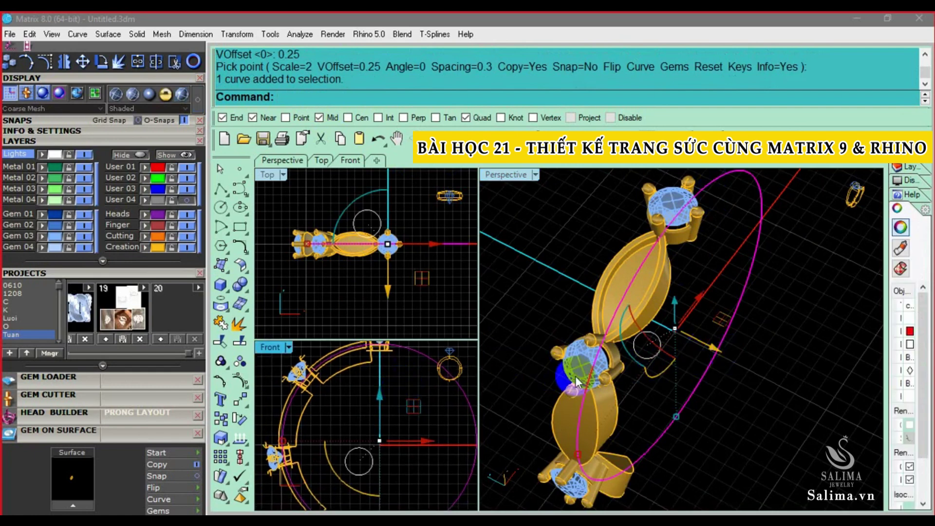
key(ctrl+c)
text(H)
key(Return)
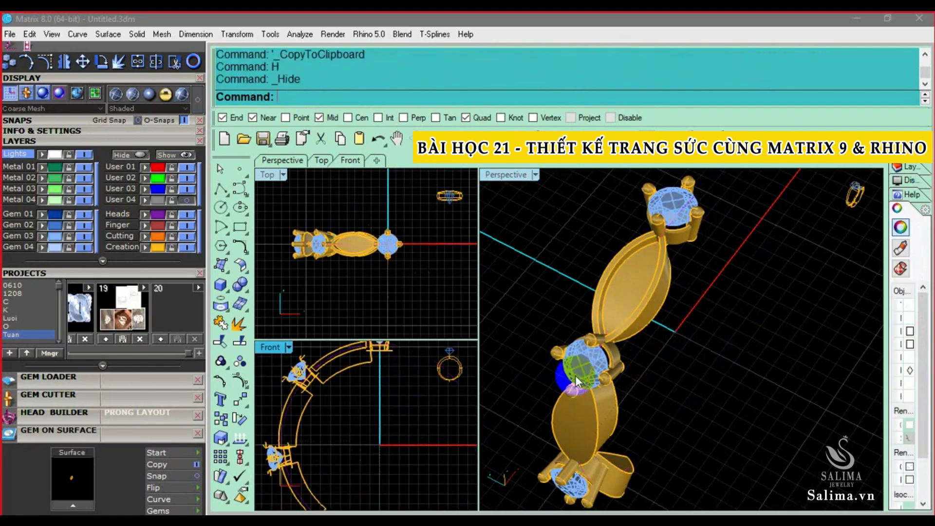
key(ctrl+v)
text(p)
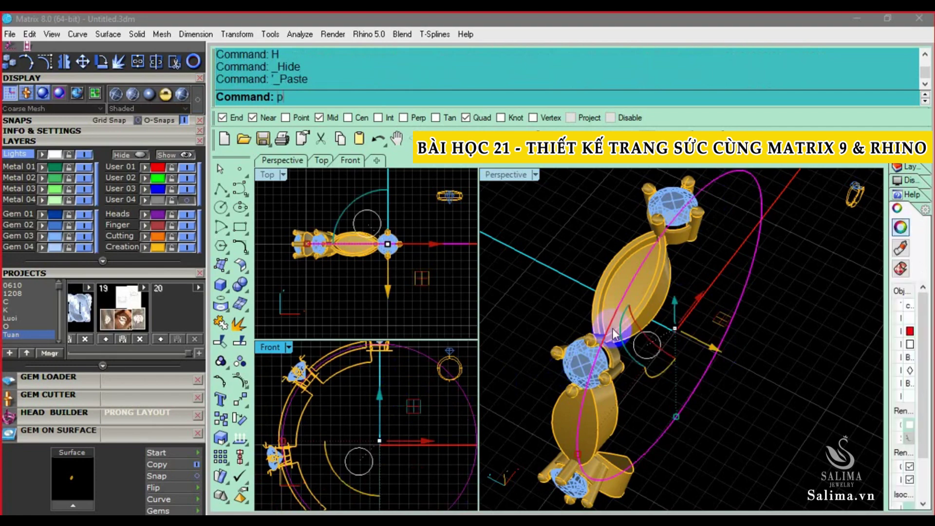
text(ull)
key(Return)
click(629, 286)
key(Return)
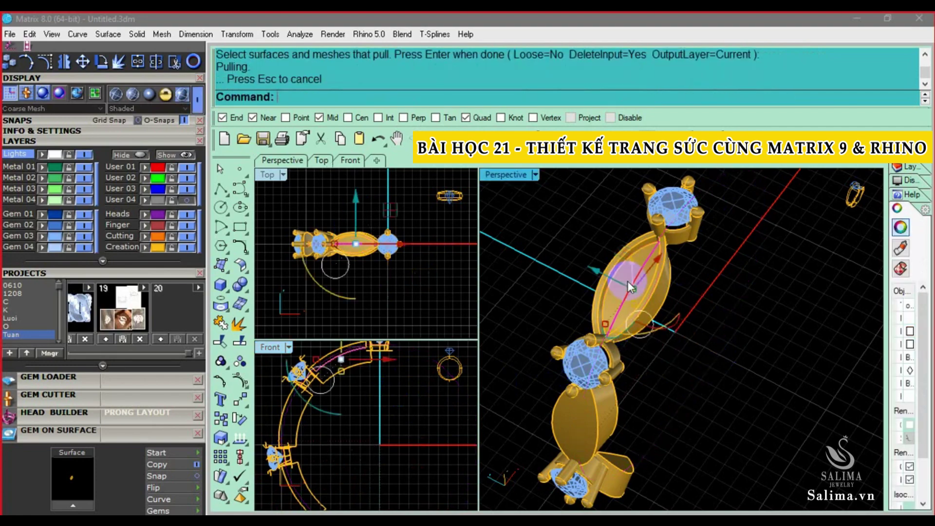
scroll(631, 288, up, 3)
click(652, 282)
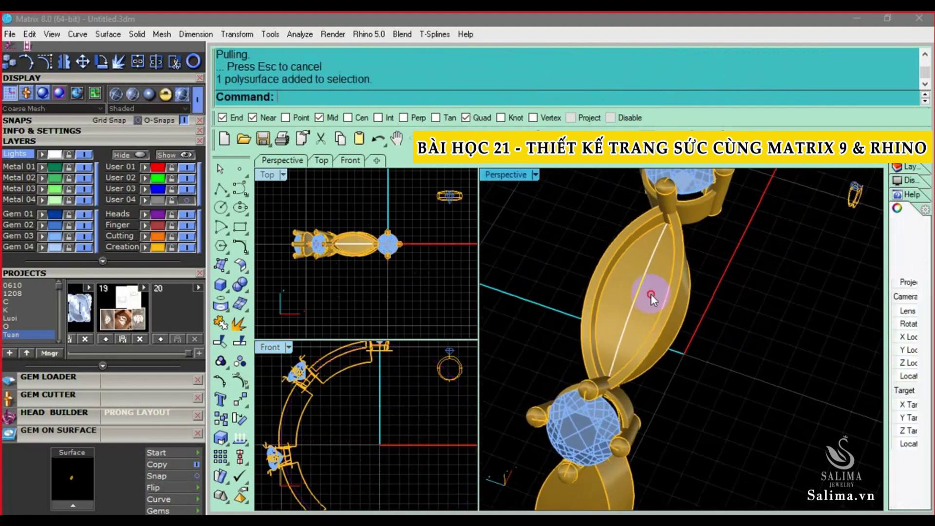
click(135, 431)
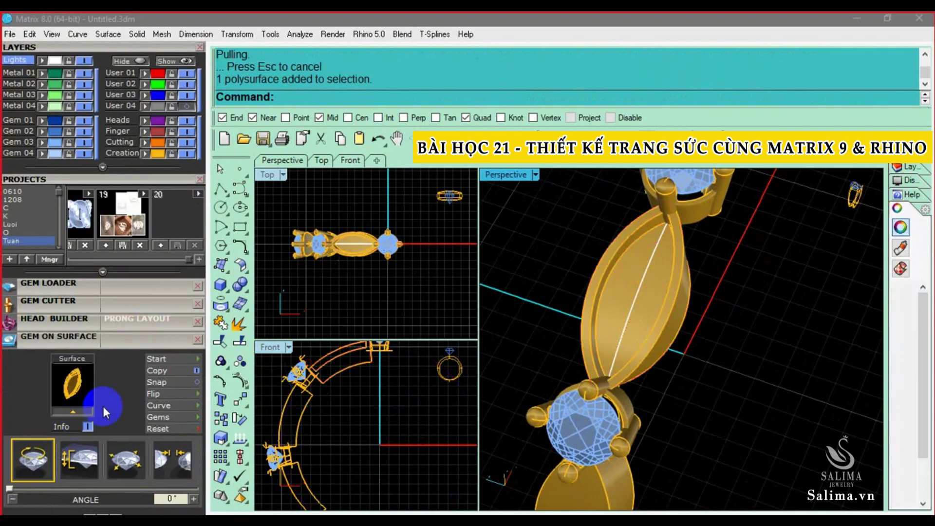
click(628, 290)
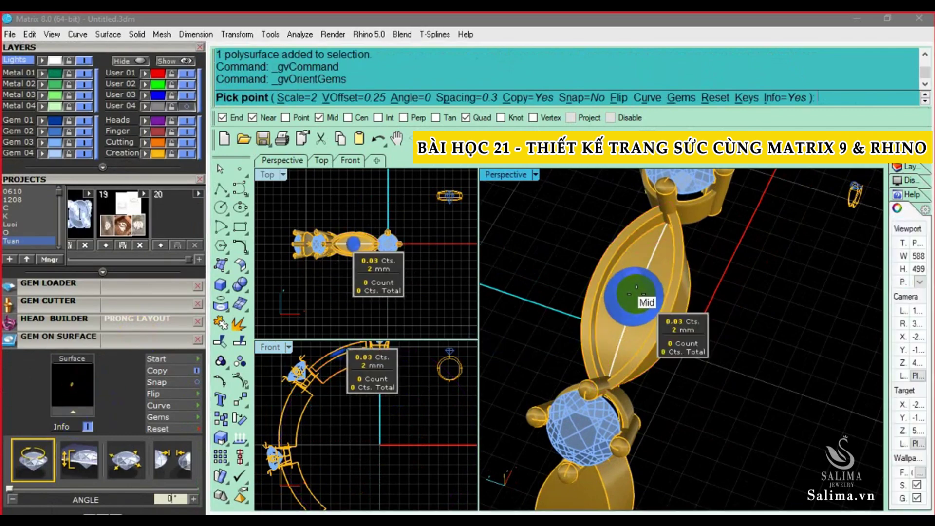
click(637, 291)
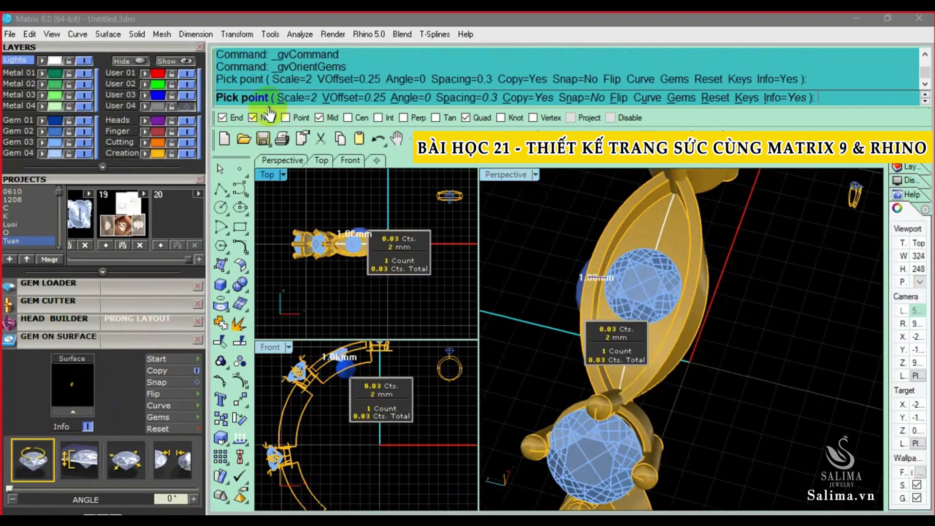
click(294, 98)
text(1)
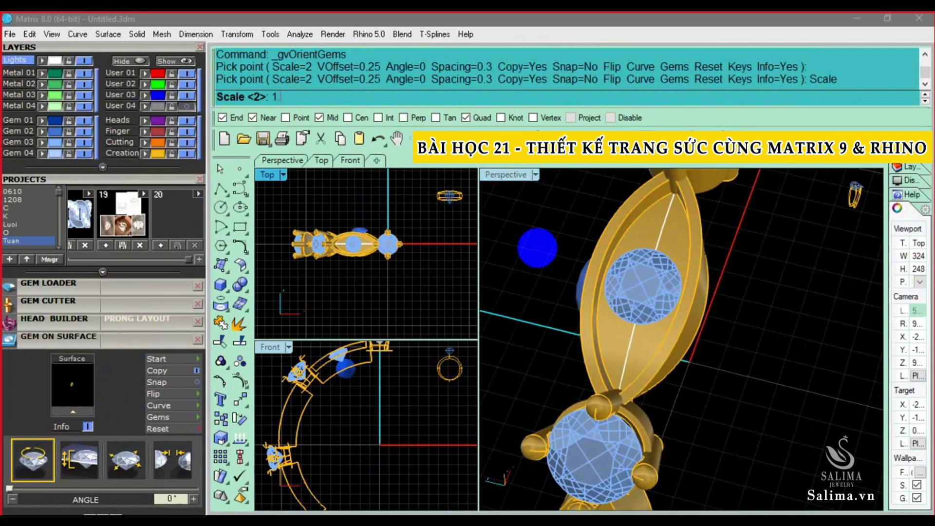
text(.2)
key(Return)
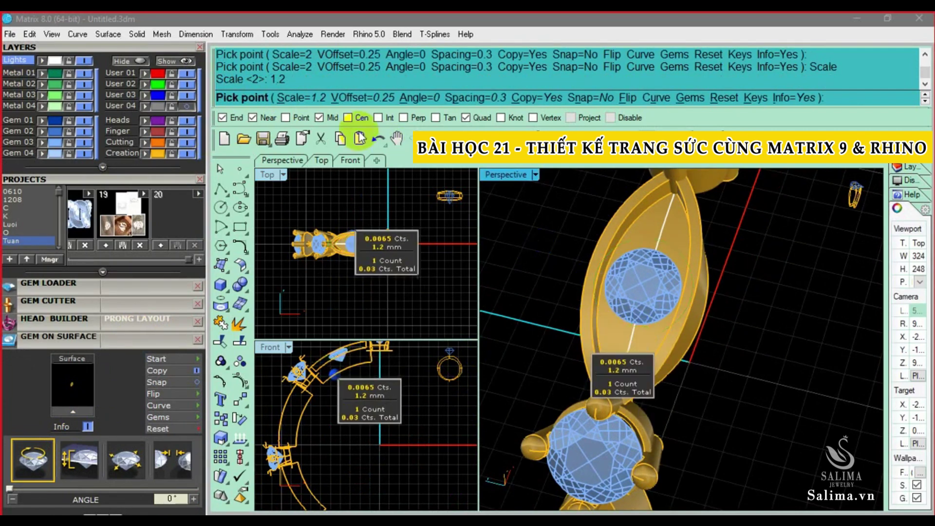
click(309, 97)
text(1.3)
key(Return)
click(370, 98)
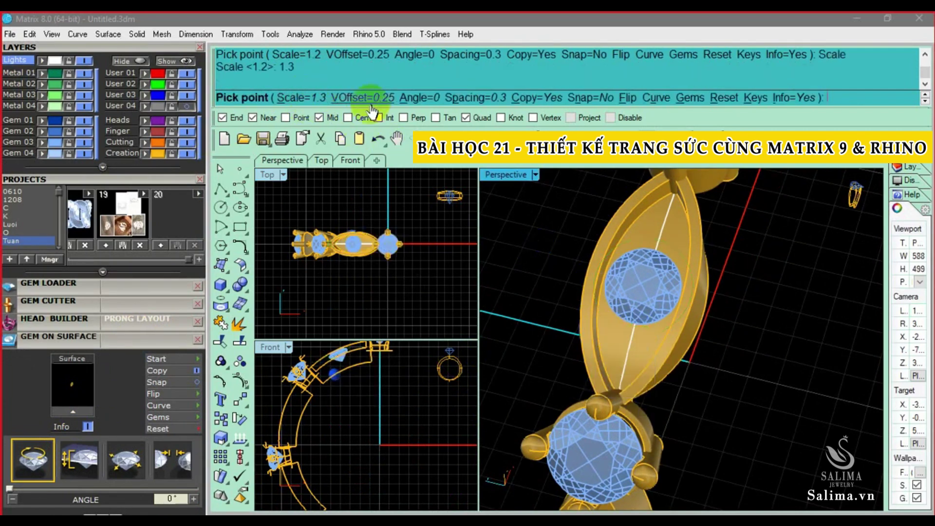
text(.15)
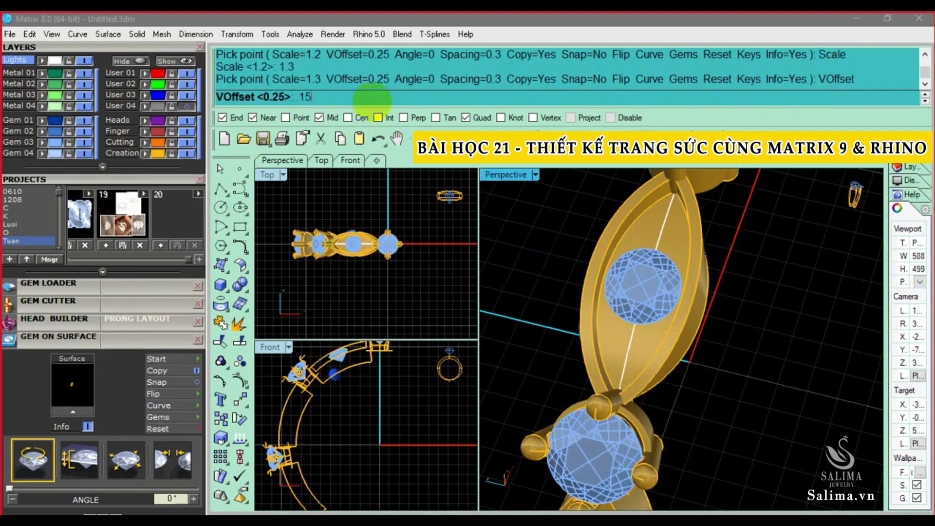
key(Return)
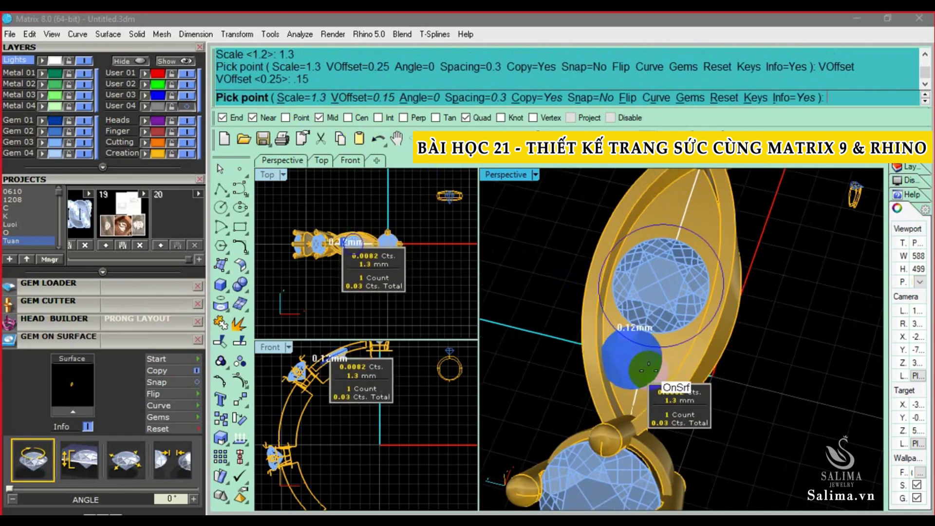
click(649, 364)
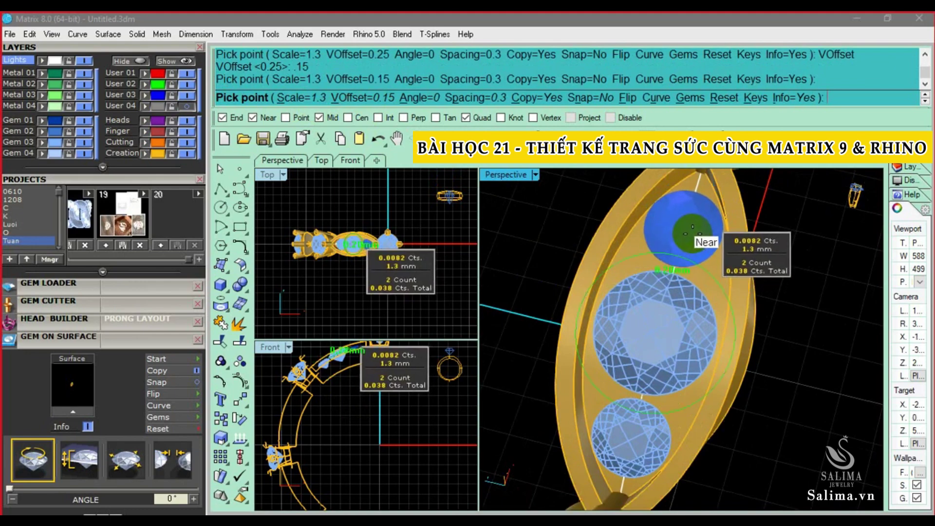
click(693, 228)
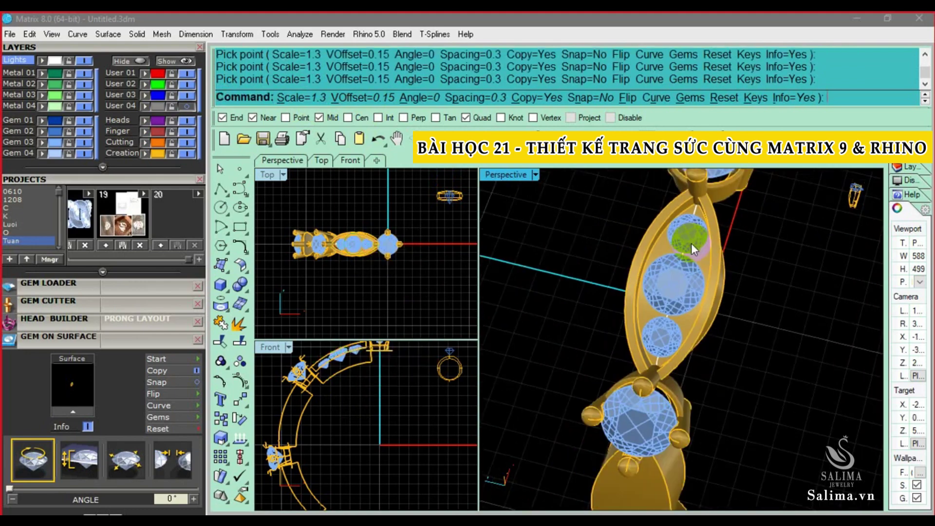
scroll(696, 268, up, 2)
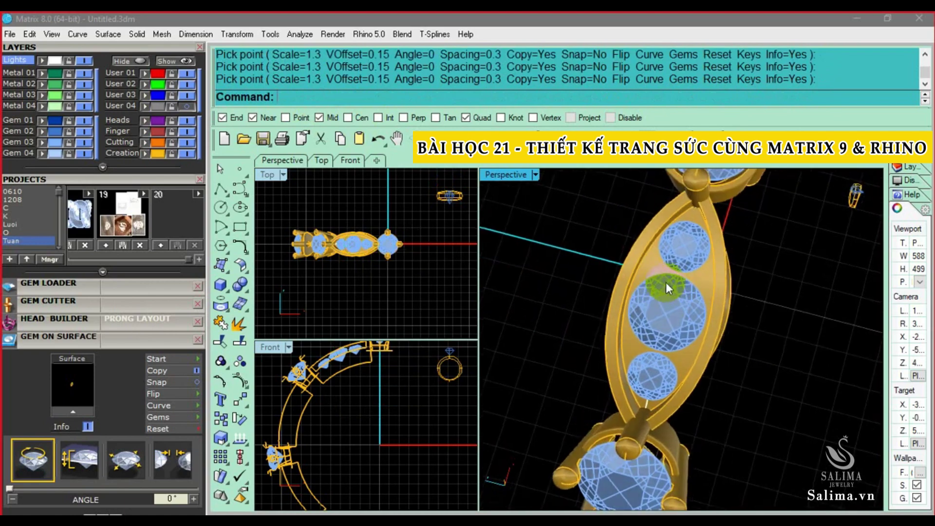
scroll(665, 282, up, 2)
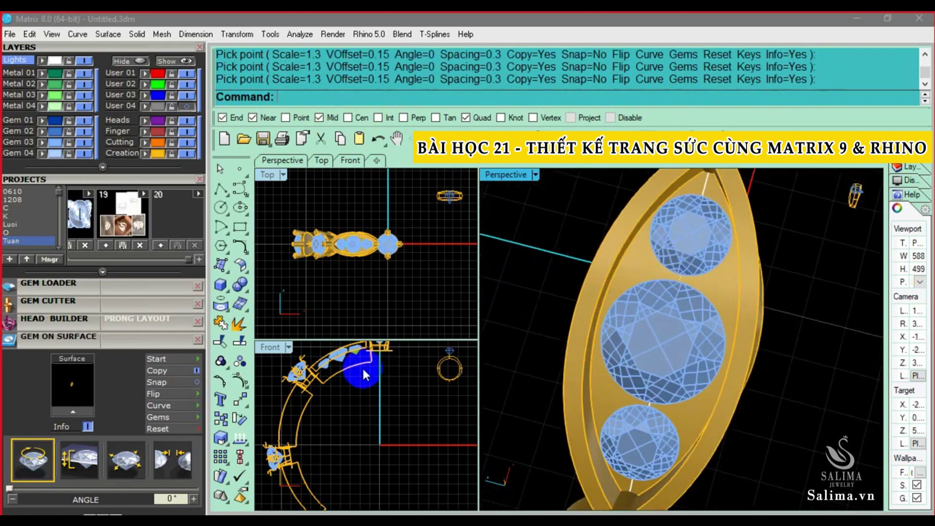
scroll(621, 316, down, 3)
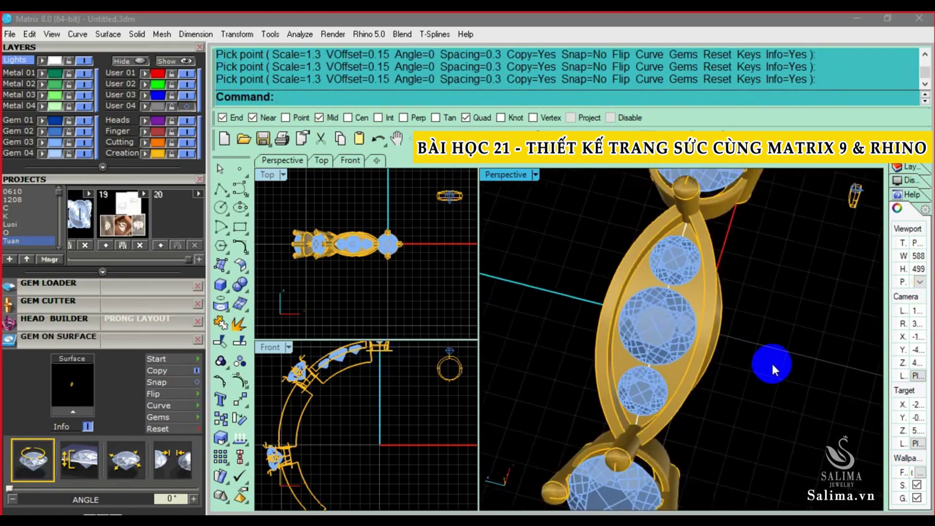
scroll(615, 318, up, 1)
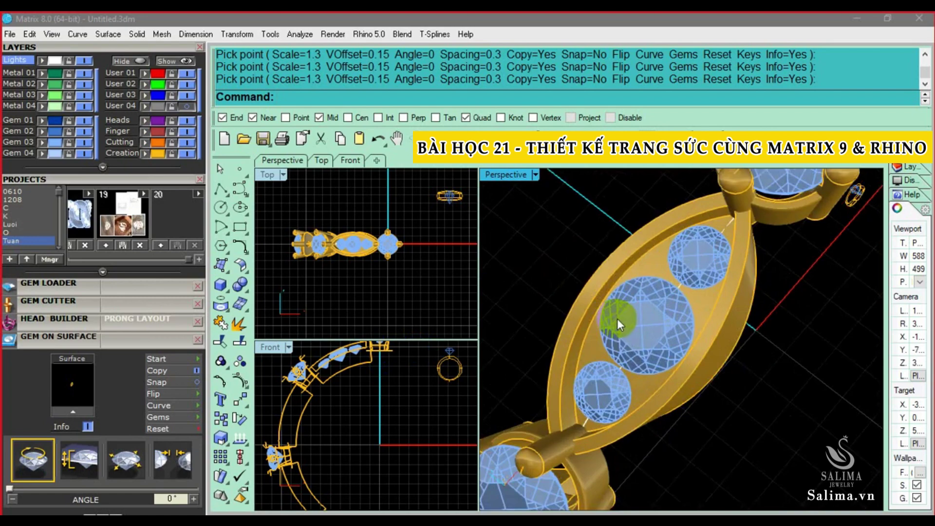
scroll(672, 354, down, 2)
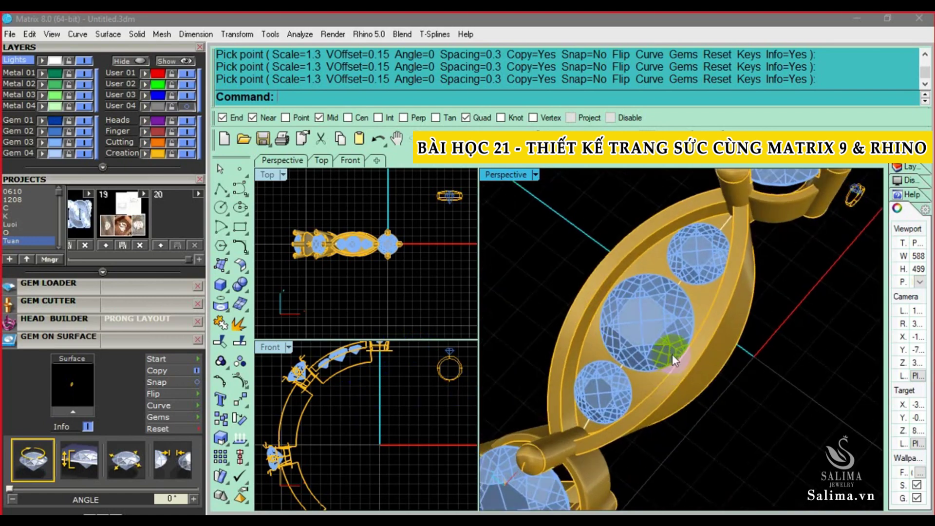
scroll(613, 360, down, 2)
scroll(347, 385, up, 2)
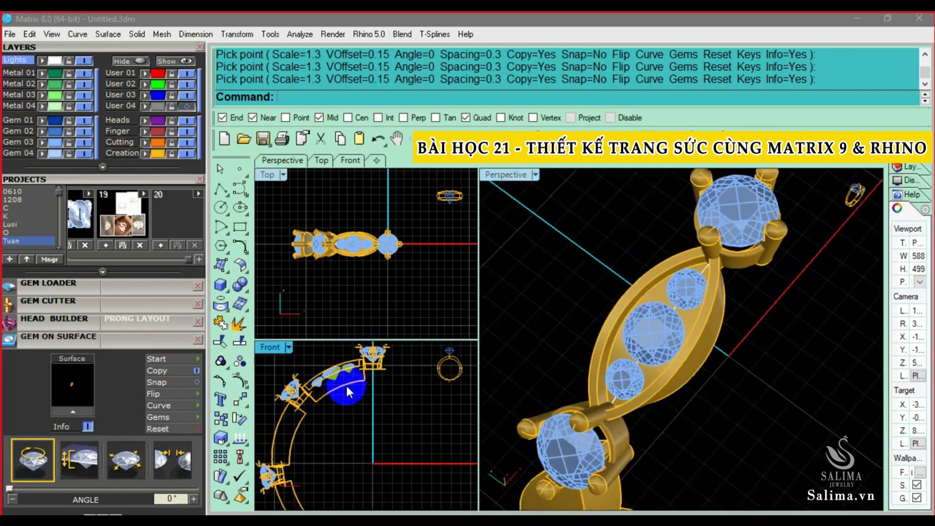
scroll(344, 397, up, 2)
click(576, 374)
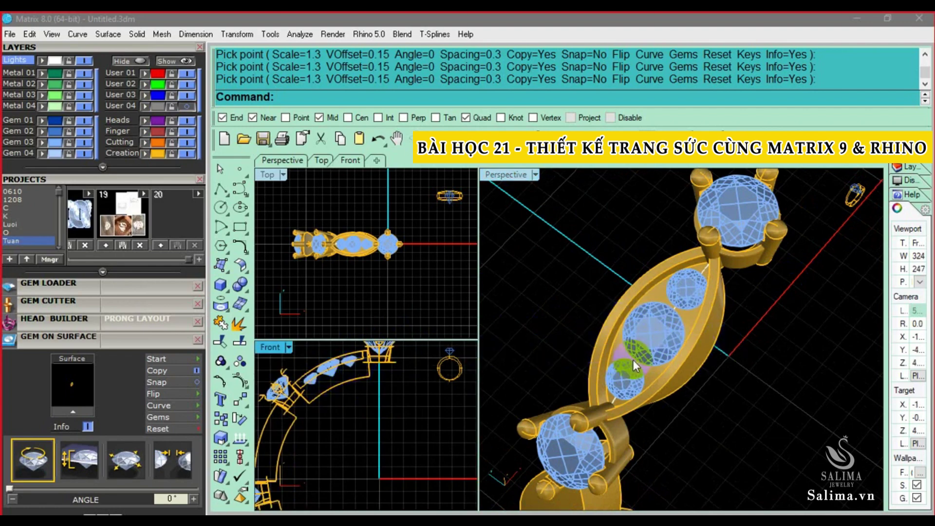
scroll(645, 357, up, 1)
scroll(641, 361, up, 1)
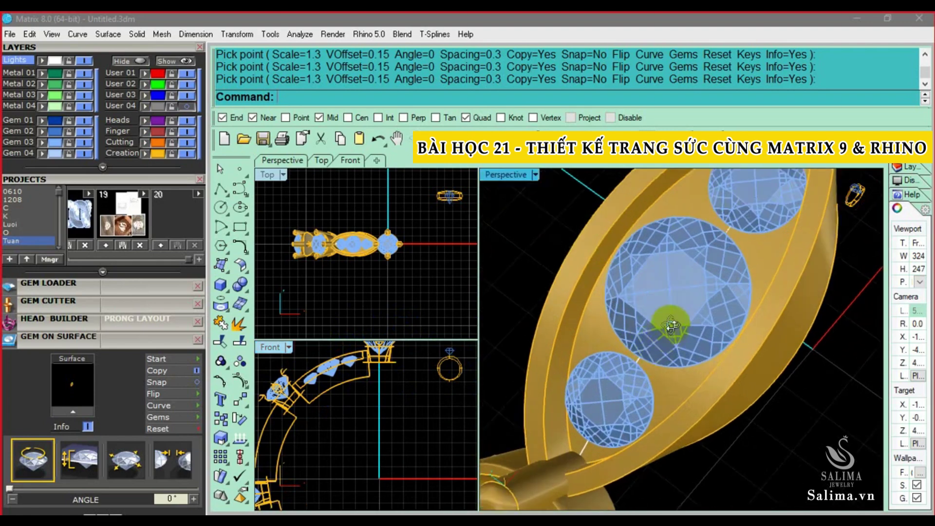
scroll(633, 356, up, 2)
scroll(633, 360, up, 2)
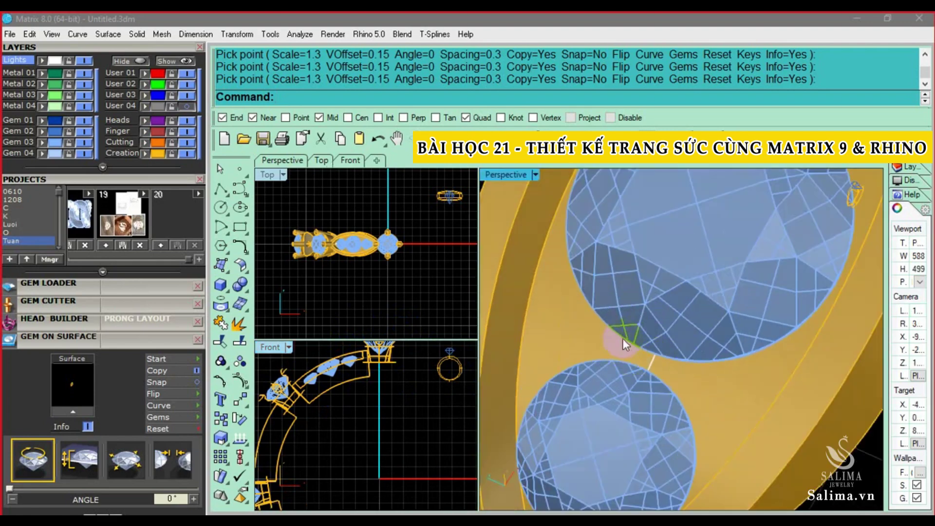
scroll(637, 348, down, 1)
scroll(632, 341, down, 2)
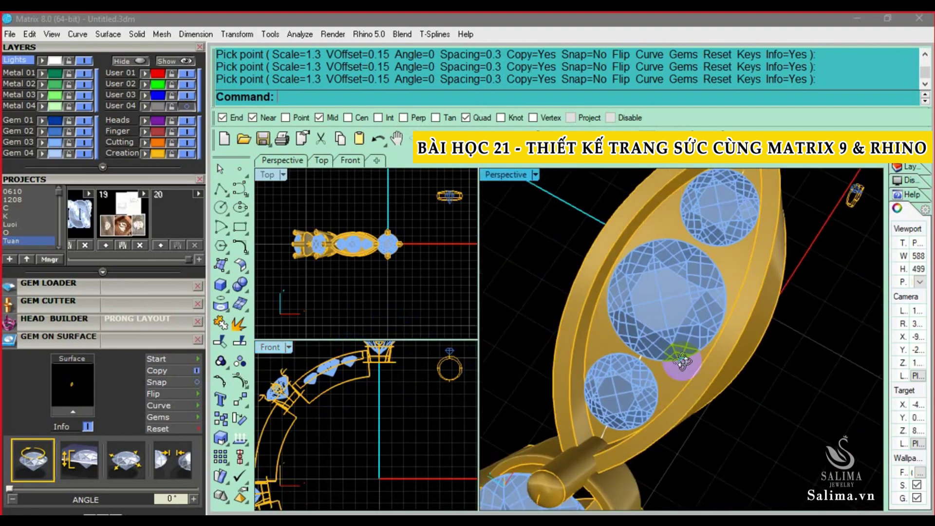
scroll(702, 334, down, 2)
scroll(703, 334, down, 1)
scroll(708, 282, down, 1)
scroll(707, 282, down, 2)
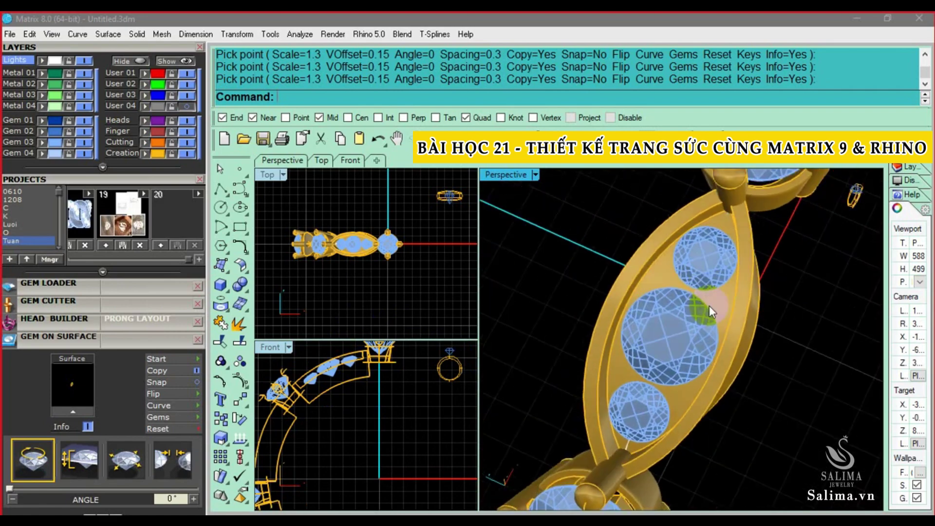
scroll(712, 296, down, 1)
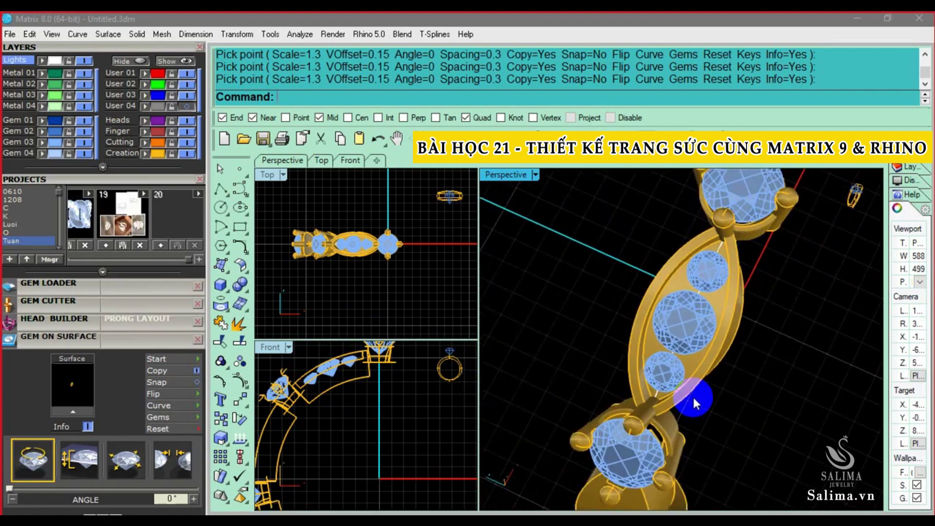
right_drag(653, 428, 731, 407)
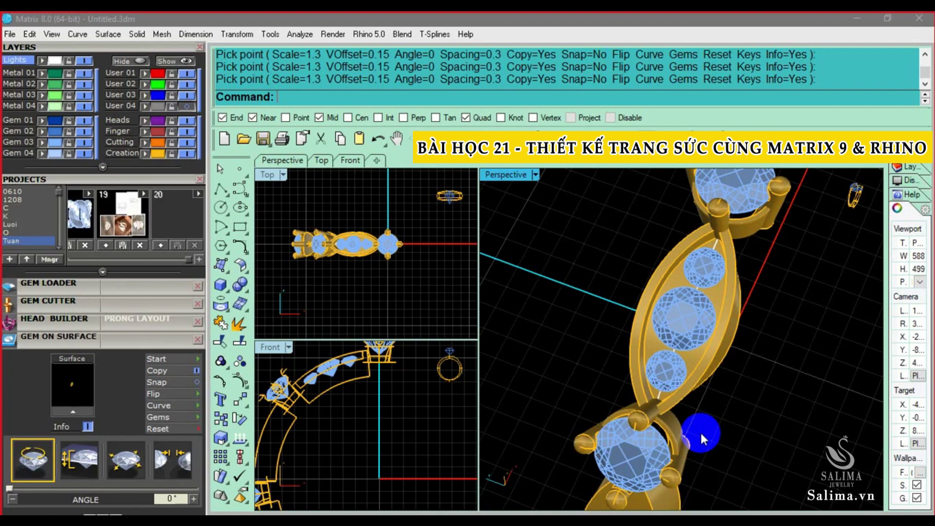
mouse_move(744, 387)
right_down()
mouse_move(679, 408)
mouse_move(707, 388)
right_up()
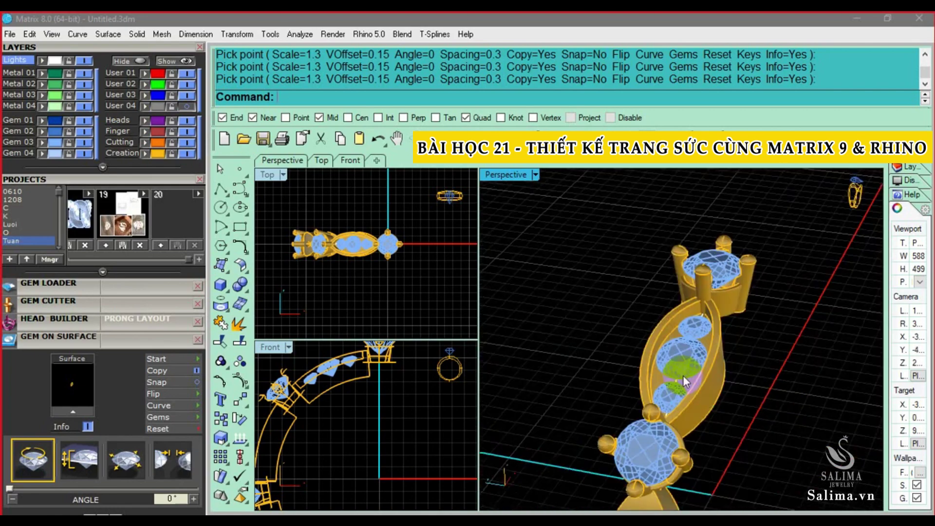
scroll(707, 387, up, 5)
- Delete the small stray object between the two gems
scroll(678, 391, up, 3)
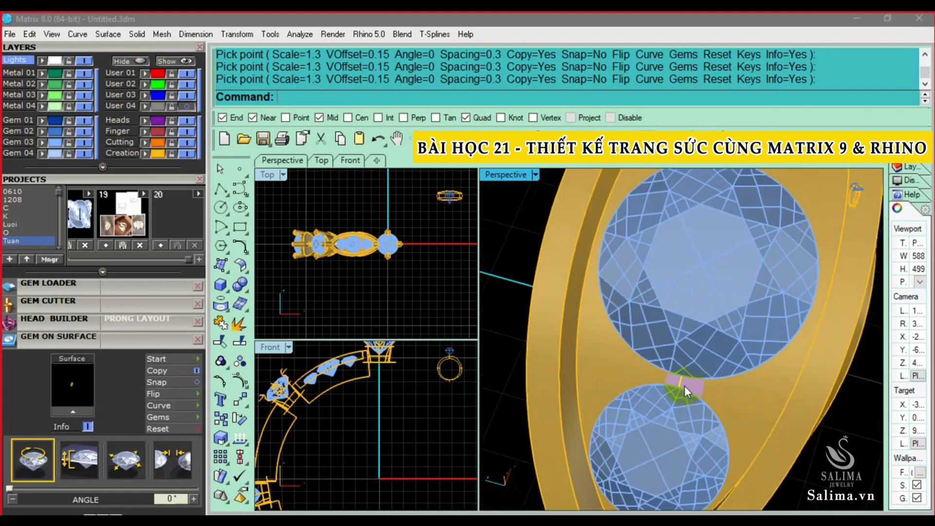
click(679, 382)
click(682, 381)
click(710, 416)
key(Delete)
- Shell the marquise section to 0.6 thickness with its top face removed
scroll(684, 379, down, 5)
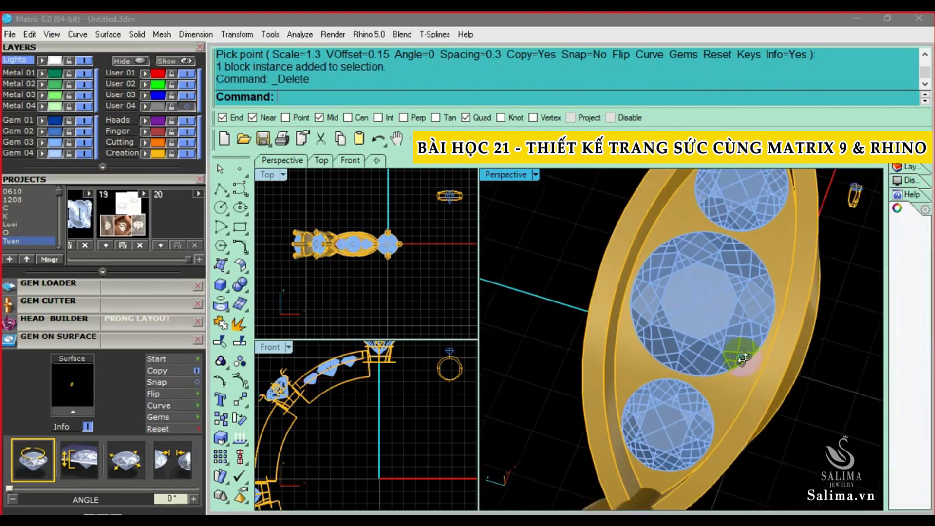
mouse_move(692, 341)
right_down()
mouse_move(739, 374)
mouse_move(700, 363)
mouse_move(697, 346)
right_up()
text(SH)
key(Return)
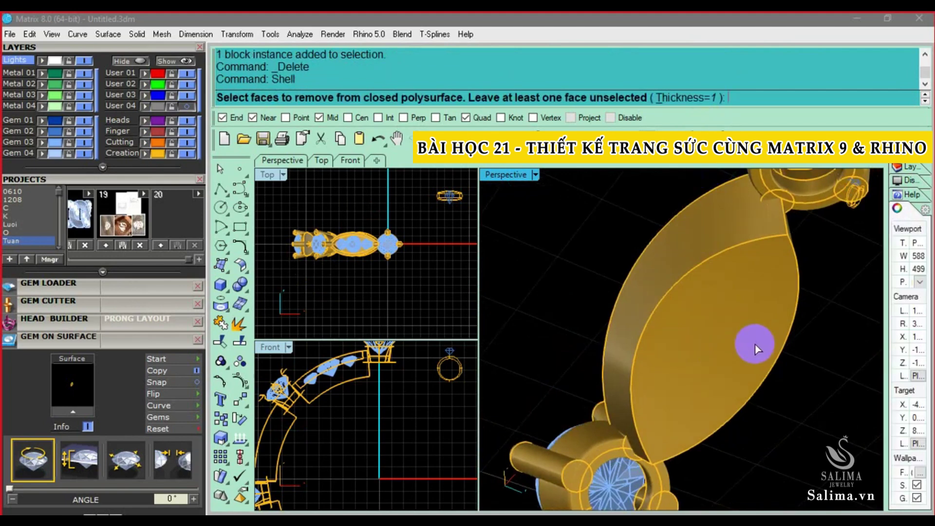
text(.6)
key(Return)
click(714, 319)
key(Return)
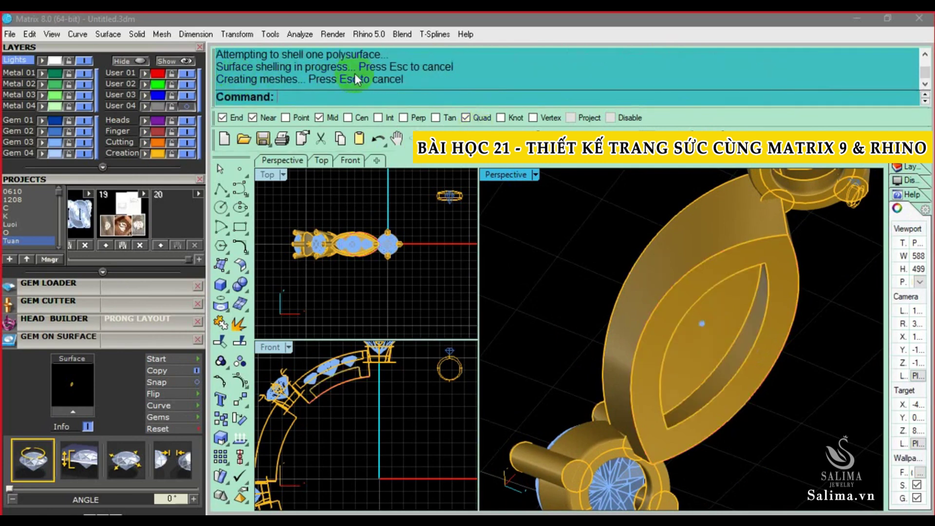
- Orbit around the hollowed marquise head and box-select its three gems
middle_drag(744, 314, 665, 226)
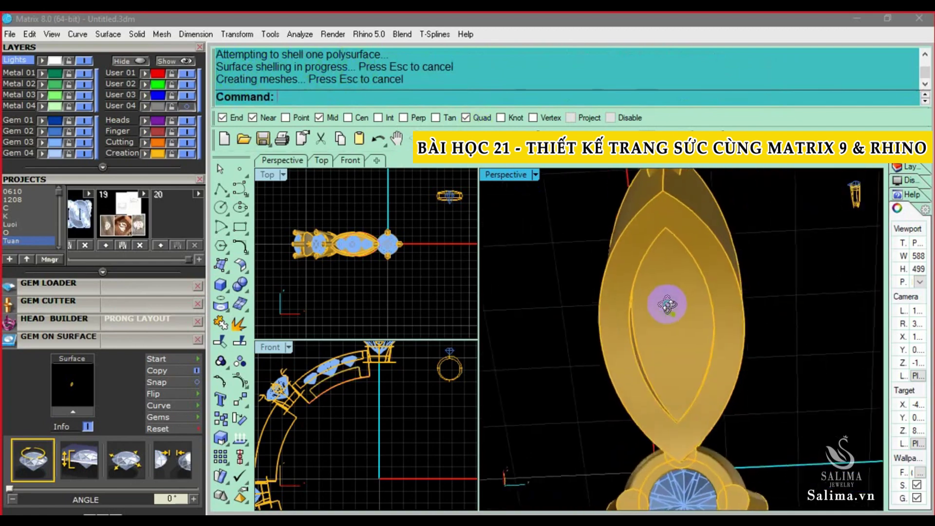
mouse_move(645, 366)
middle_down()
mouse_move(710, 284)
mouse_move(688, 319)
mouse_move(720, 327)
mouse_move(615, 344)
mouse_move(804, 355)
mouse_move(726, 350)
mouse_move(815, 365)
middle_up()
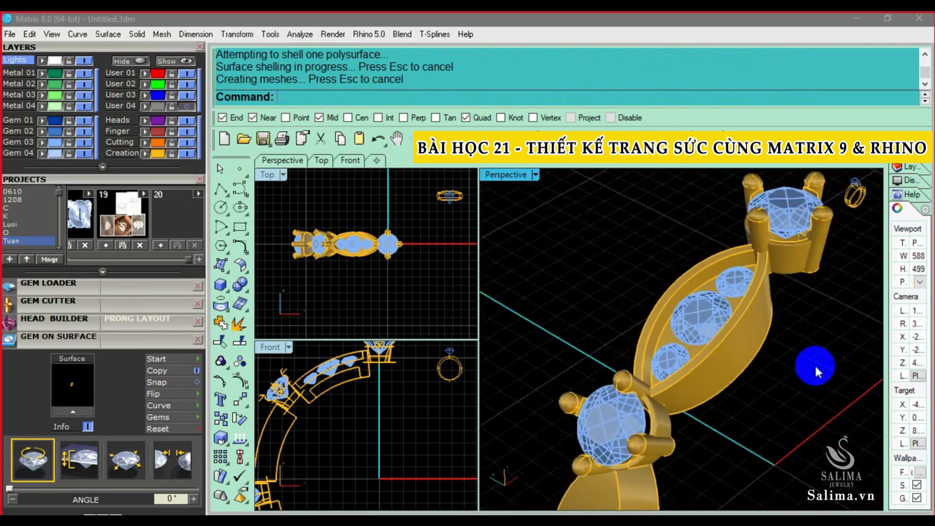
middle_drag(722, 330, 569, 219)
mouse_move(568, 216)
mouse_down()
mouse_move(775, 376)
mouse_move(779, 416)
mouse_up()
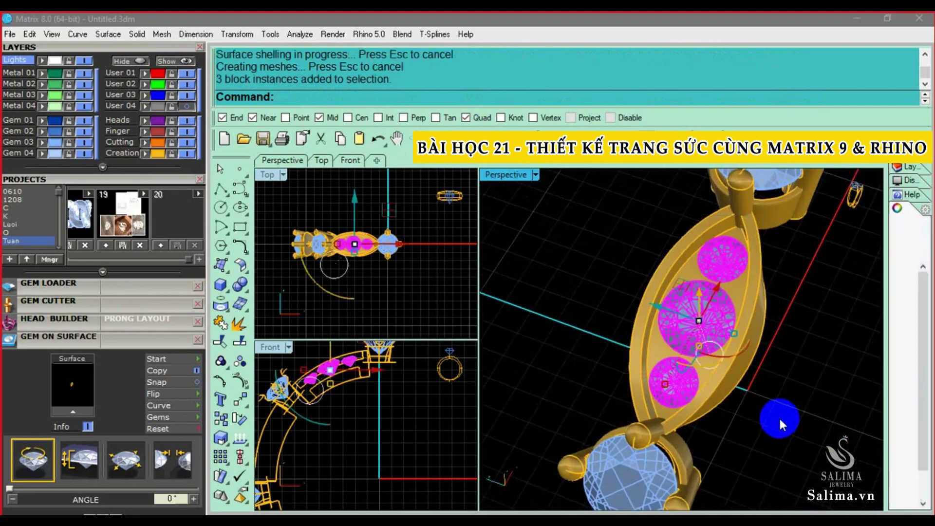
- Create seat cutters for the three marquise gems with adjusted girdle and offset, then lock the gems
click(123, 302)
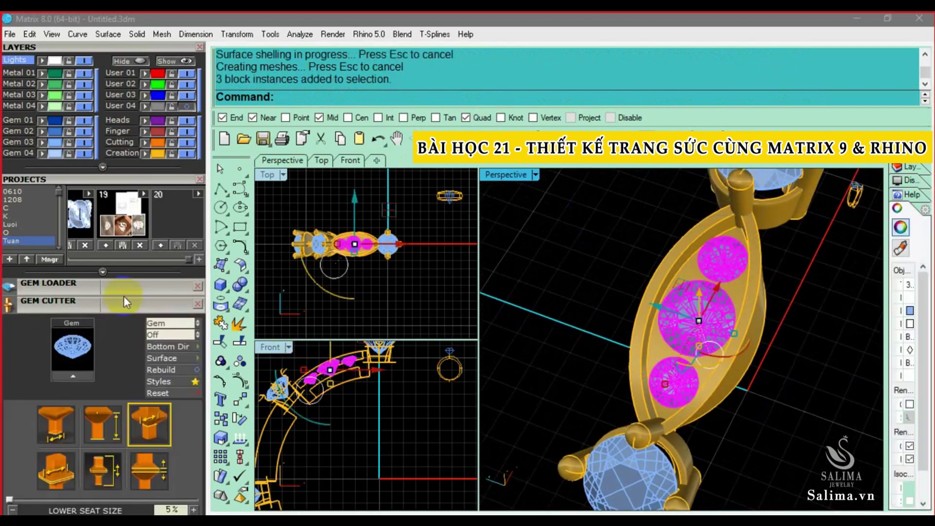
click(69, 378)
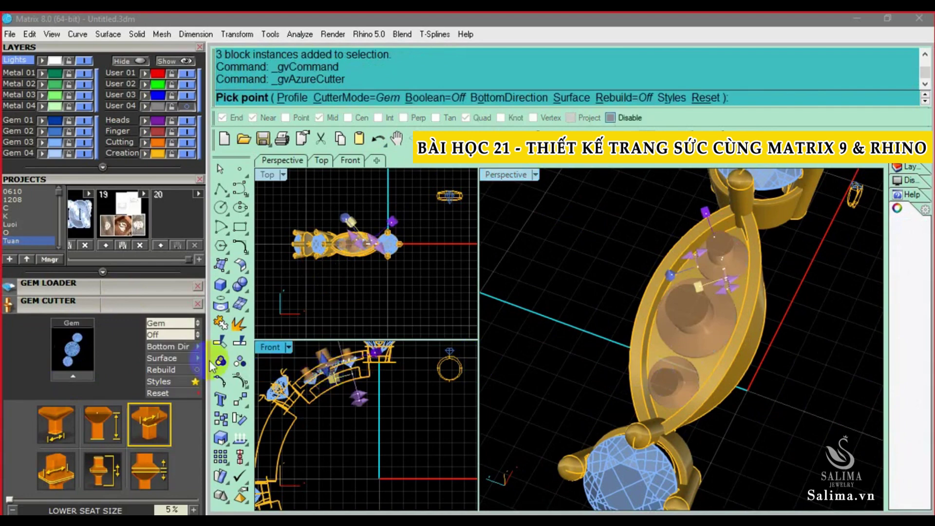
scroll(176, 252, down, 2)
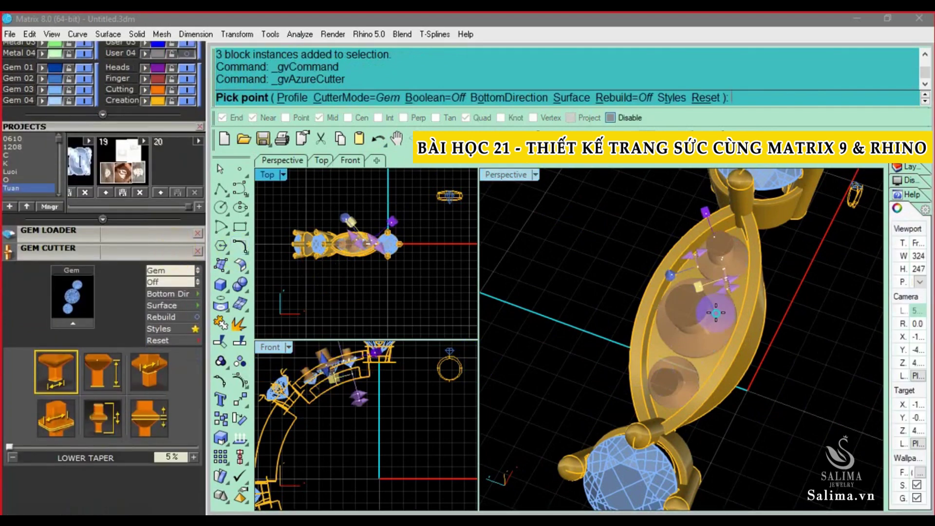
click(153, 423)
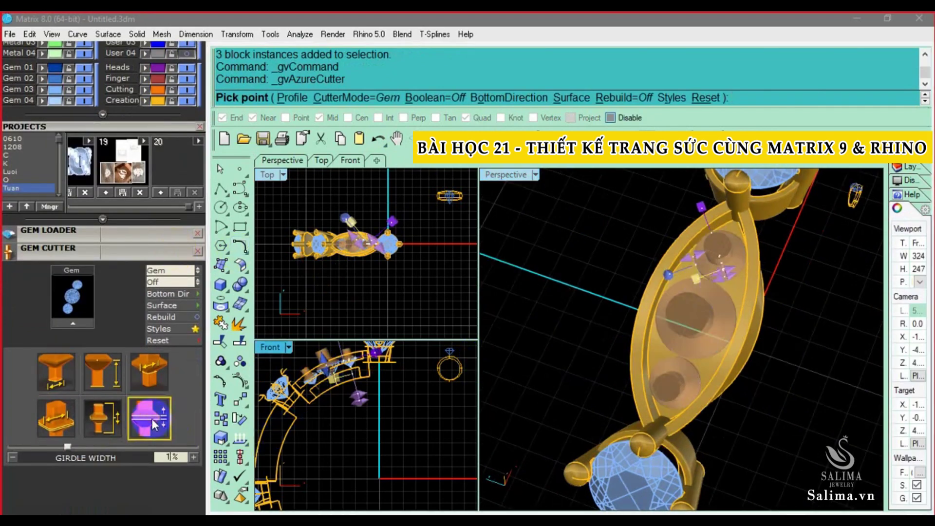
click(55, 418)
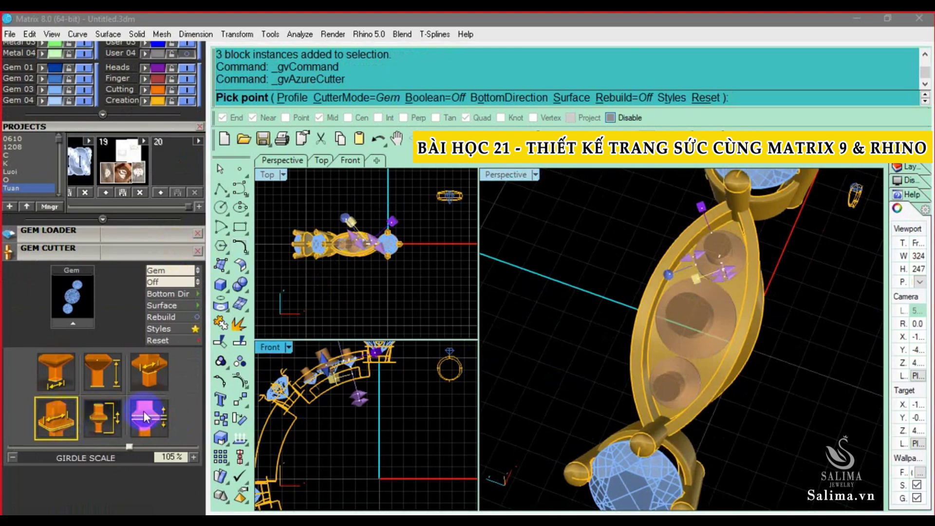
click(120, 414)
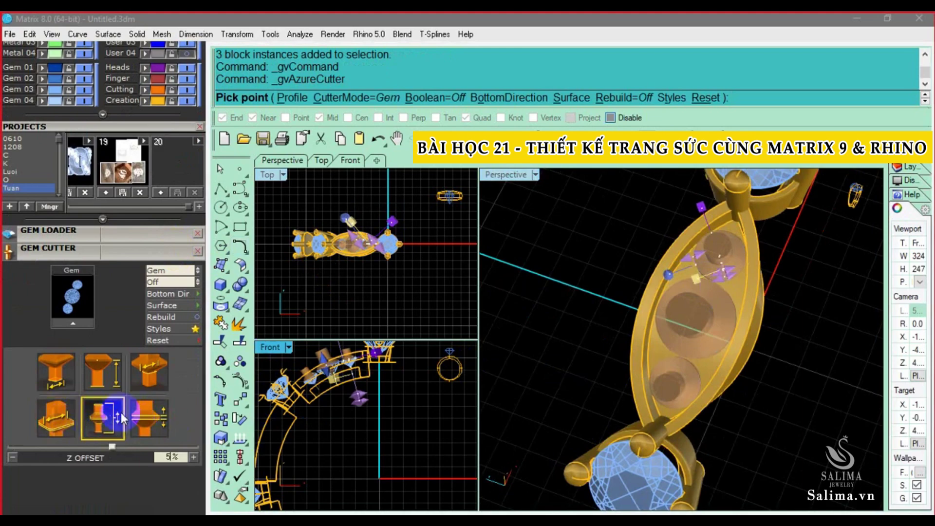
click(614, 334)
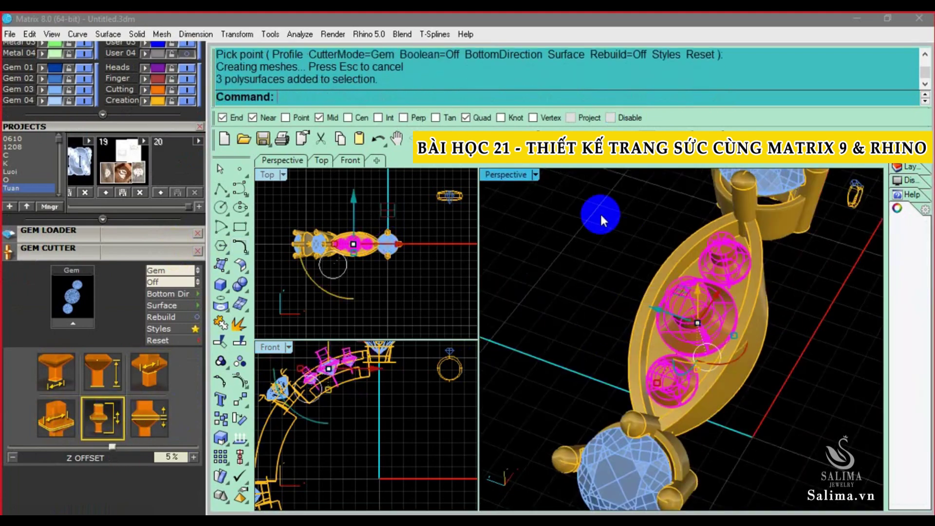
key(ctrl+l)
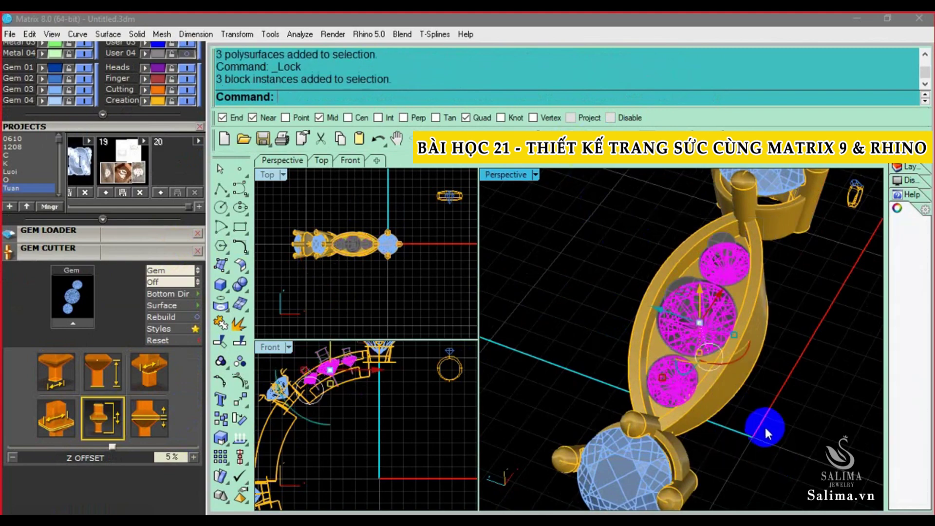
click(160, 251)
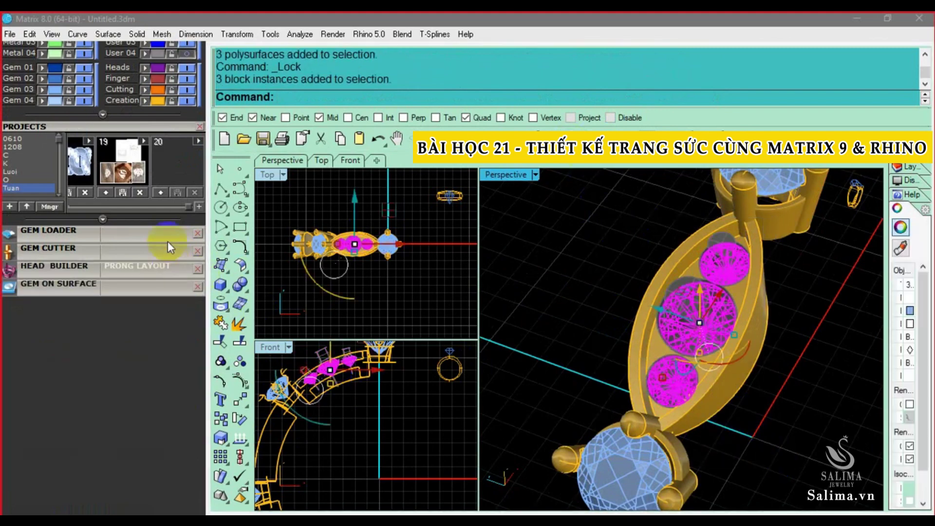
- Start Prong Adder on the selected gems and review its diameter and nudge settings
click(164, 307)
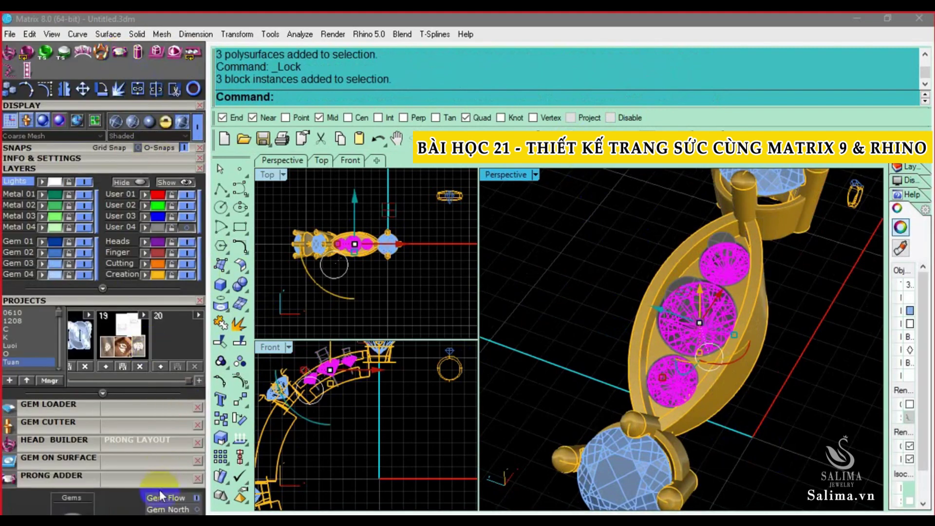
click(146, 439)
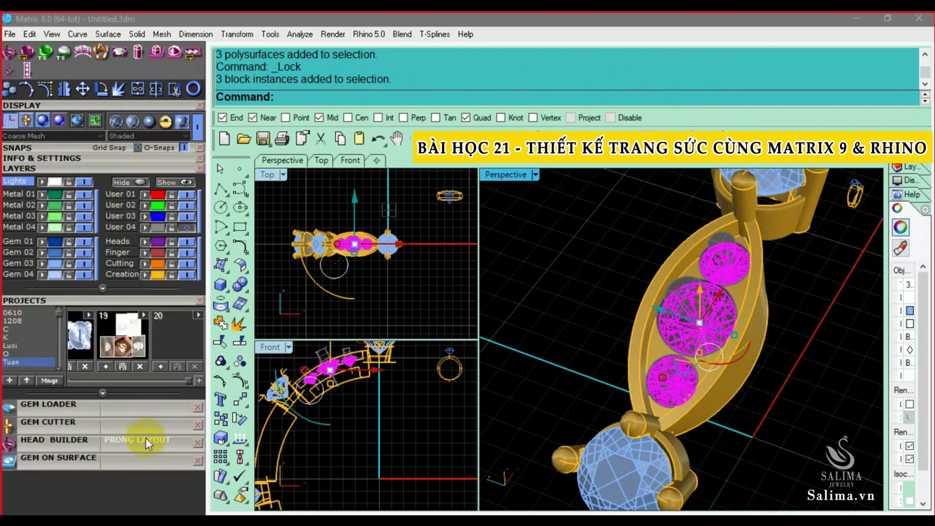
click(146, 443)
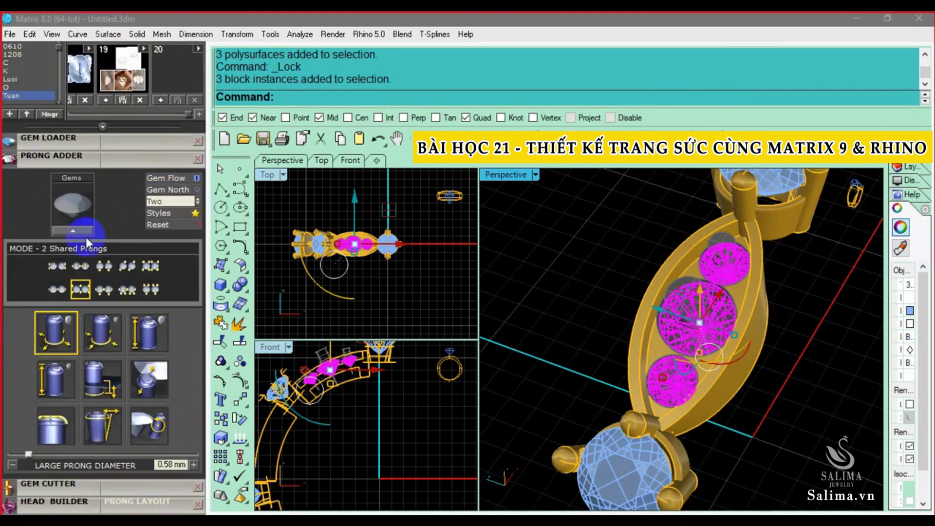
click(79, 230)
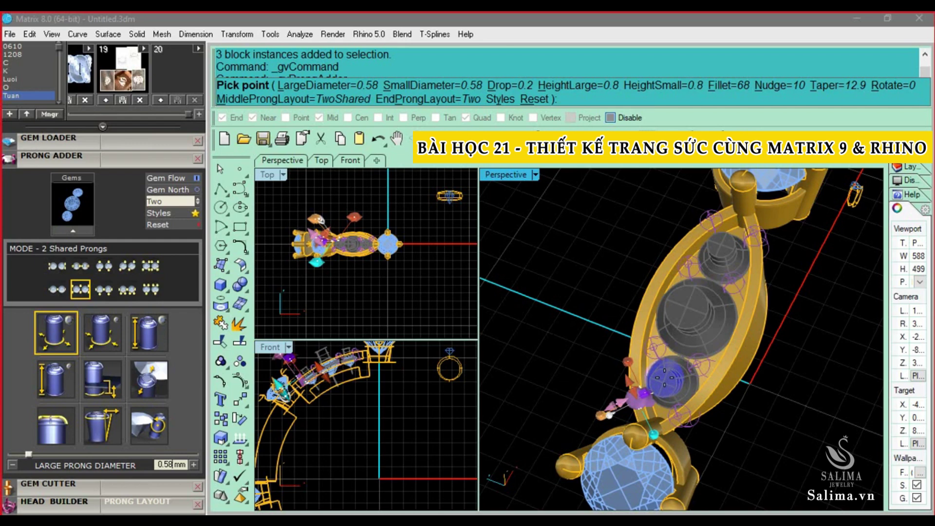
click(447, 384)
click(72, 344)
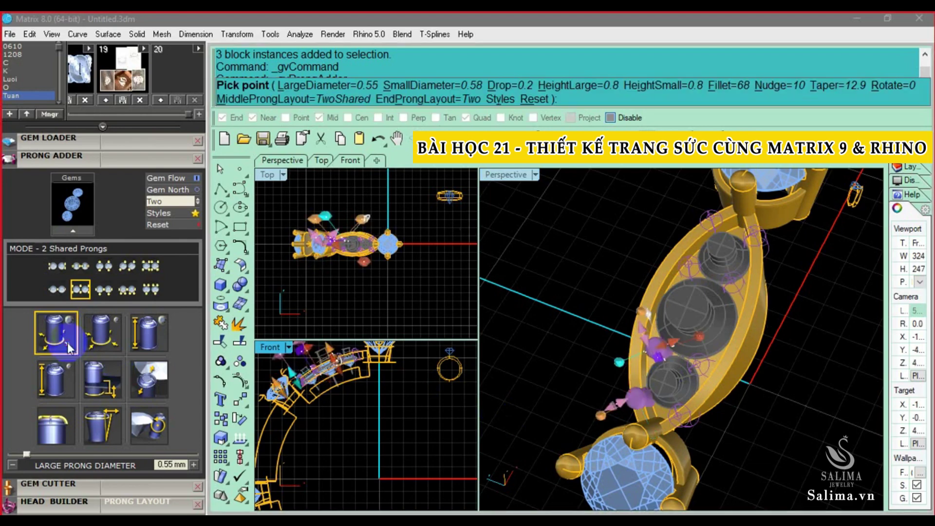
click(109, 330)
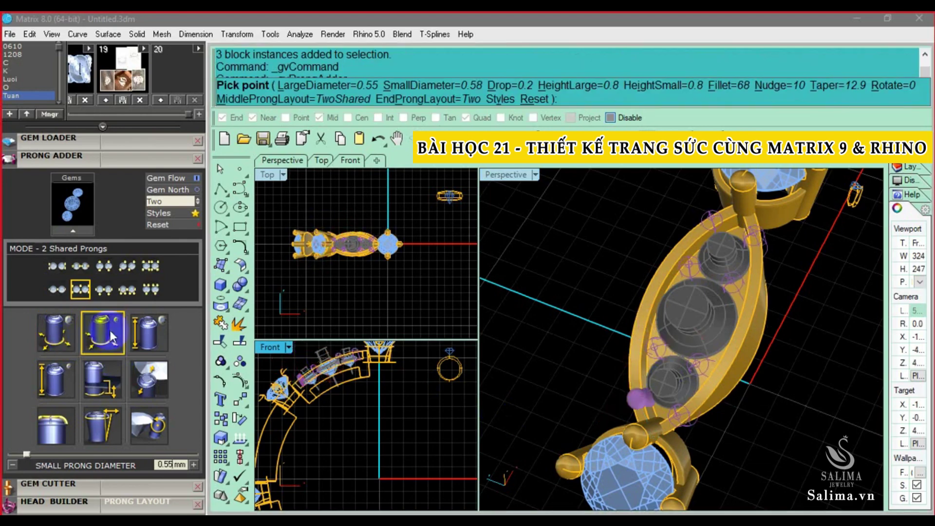
click(149, 376)
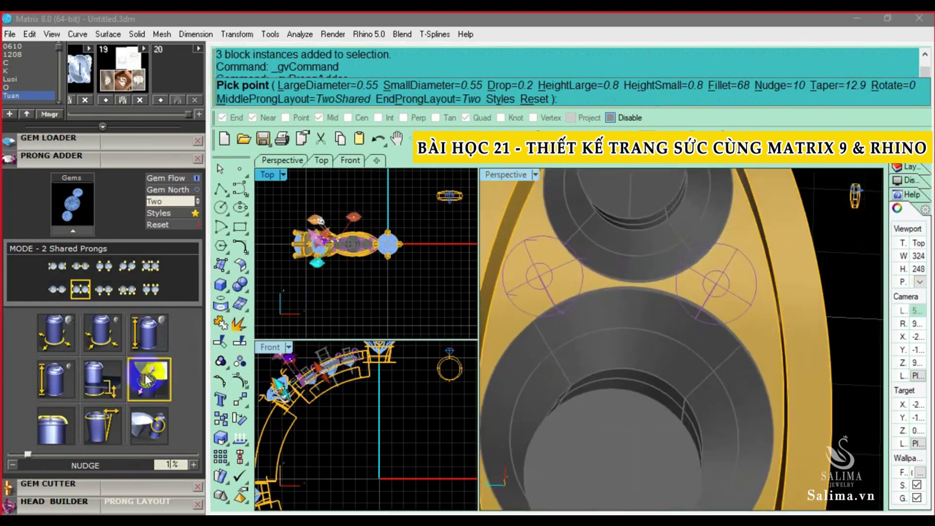
- Set the prong nudge, trying values of 20 and 25 percent
key(BackSpace)
text(20)
key(Return)
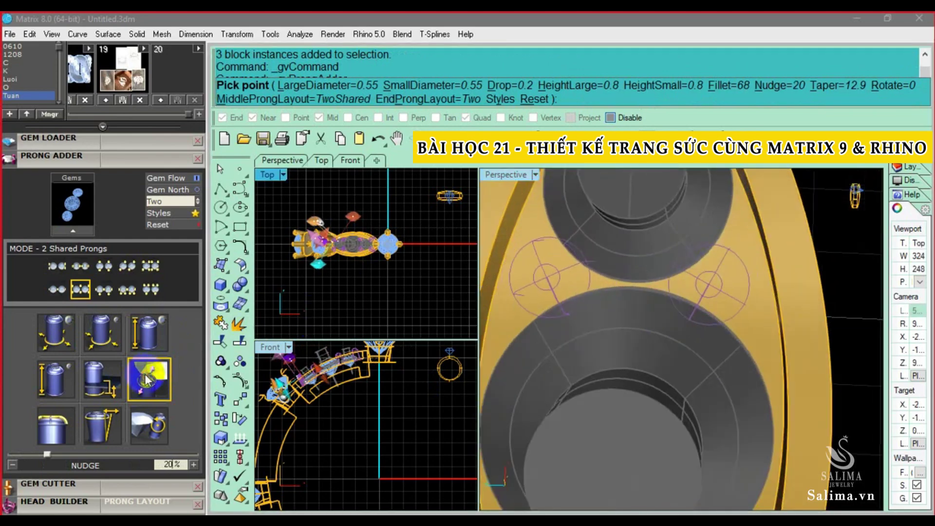
key(BackSpace)
text(5)
key(Return)
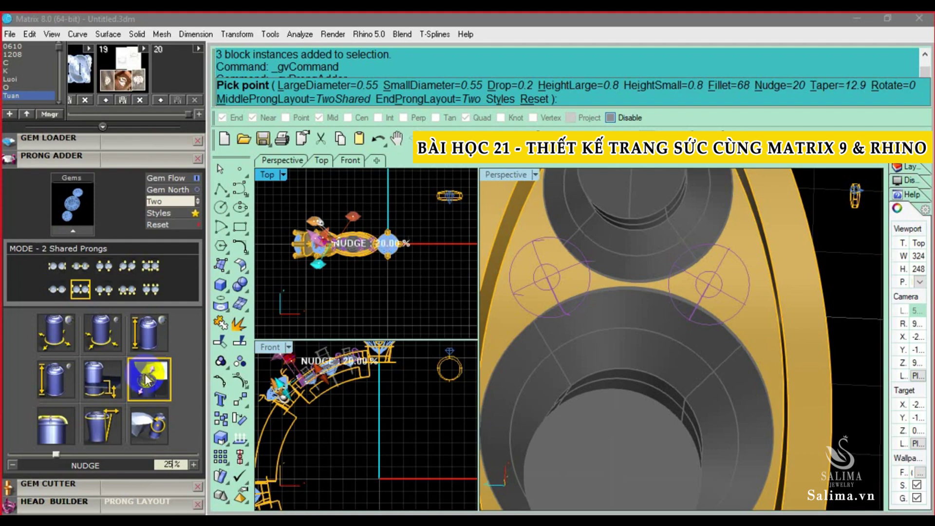
key(BackSpace)
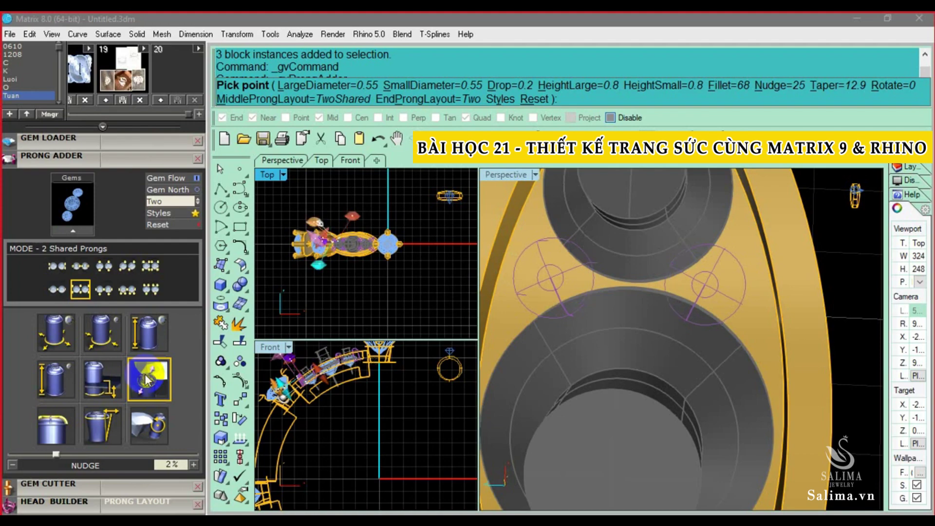
text(0)
key(Return)
- Check the prong placement and build the shared prong meshes
scroll(711, 263, down, 2)
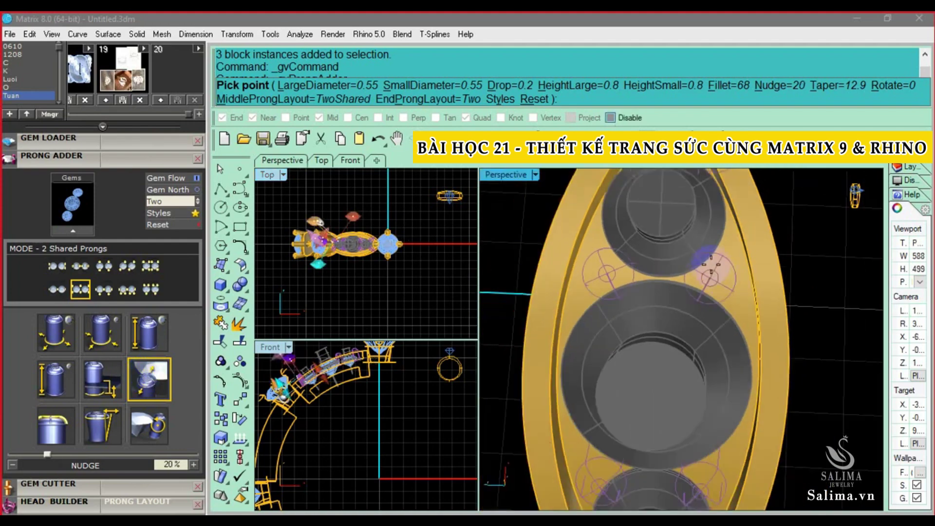
scroll(711, 264, up, 2)
scroll(704, 260, down, 2)
scroll(683, 320, up, 2)
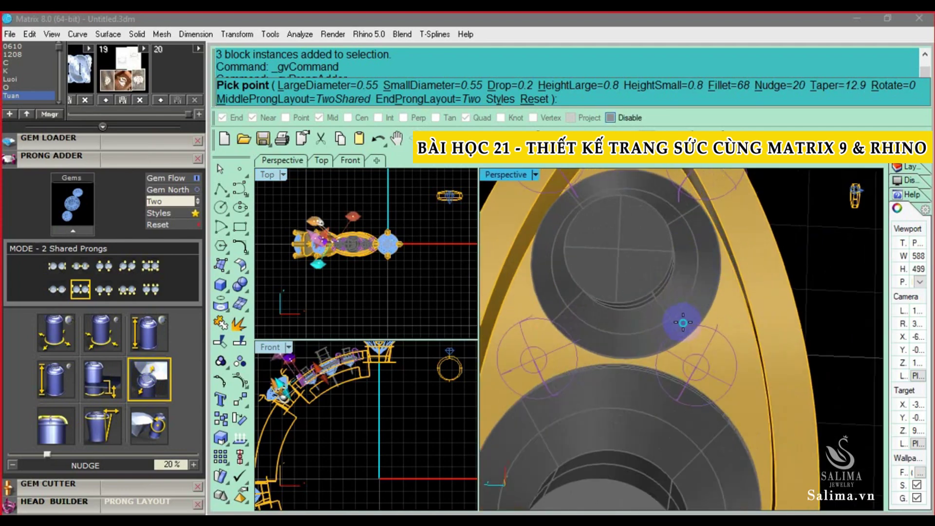
scroll(711, 380, up, 2)
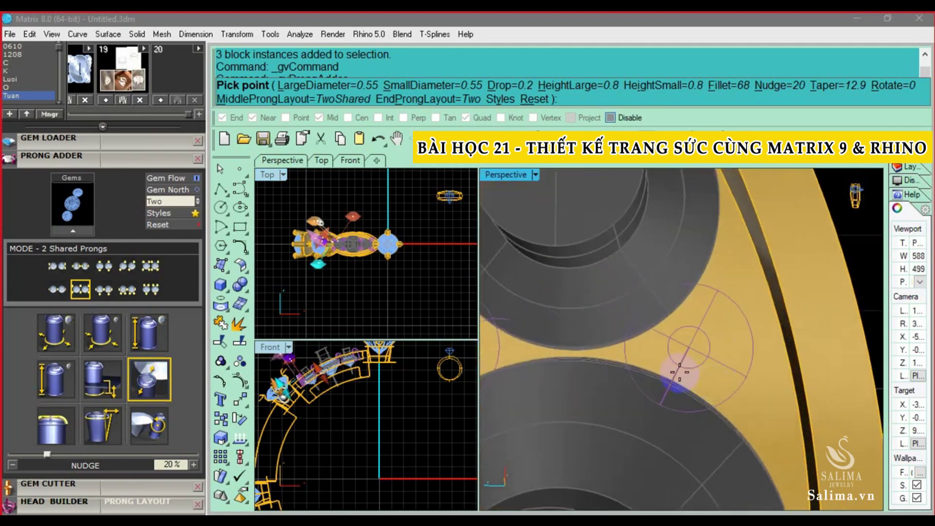
scroll(626, 376, down, 1)
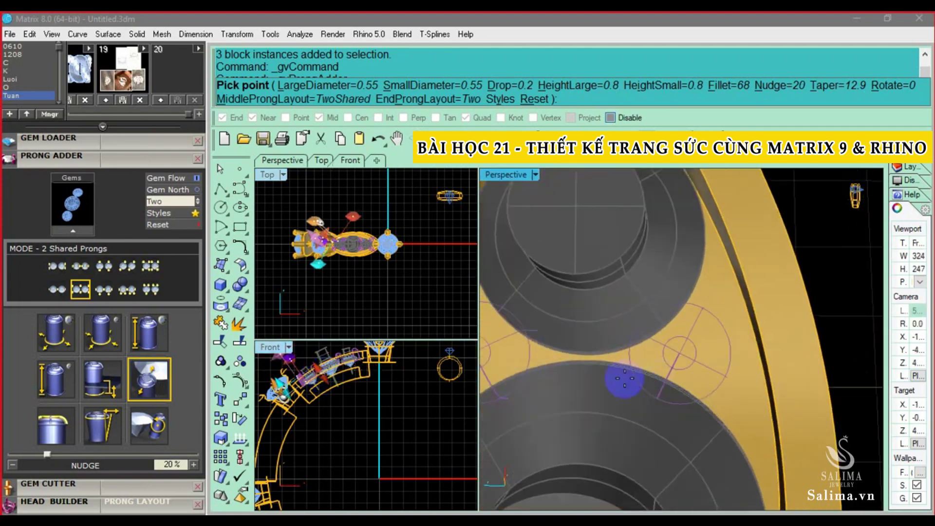
click(146, 379)
scroll(700, 335, down, 2)
scroll(700, 334, down, 3)
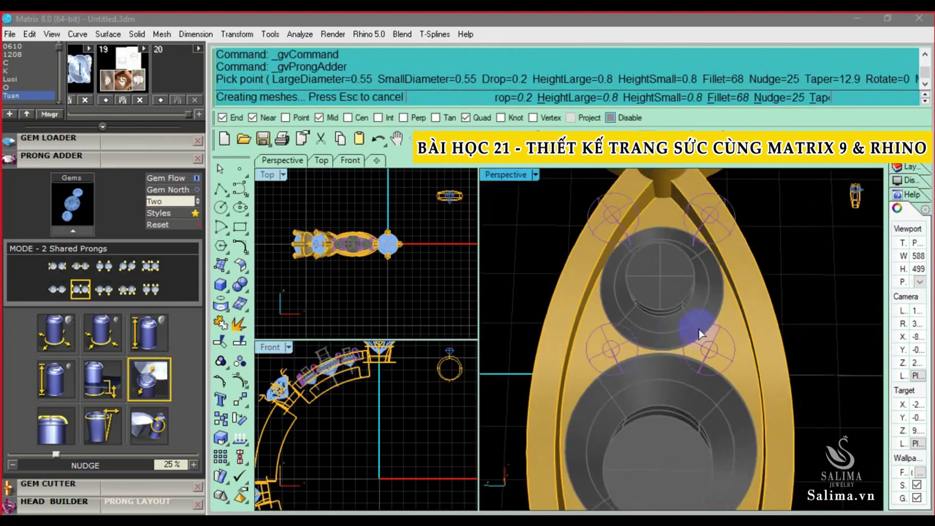
- Orbit around the eight new shared prongs to inspect them, then delete them
scroll(697, 356, down, 3)
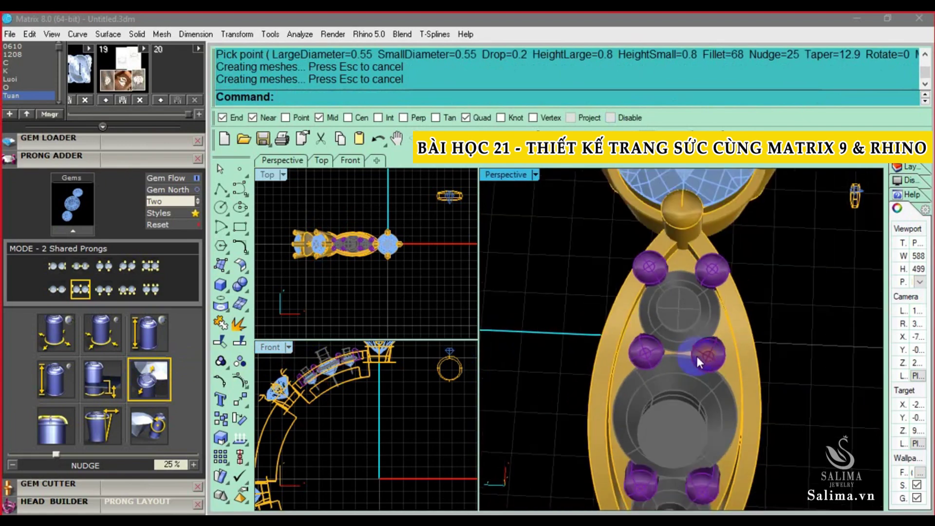
right_drag(696, 356, 682, 289)
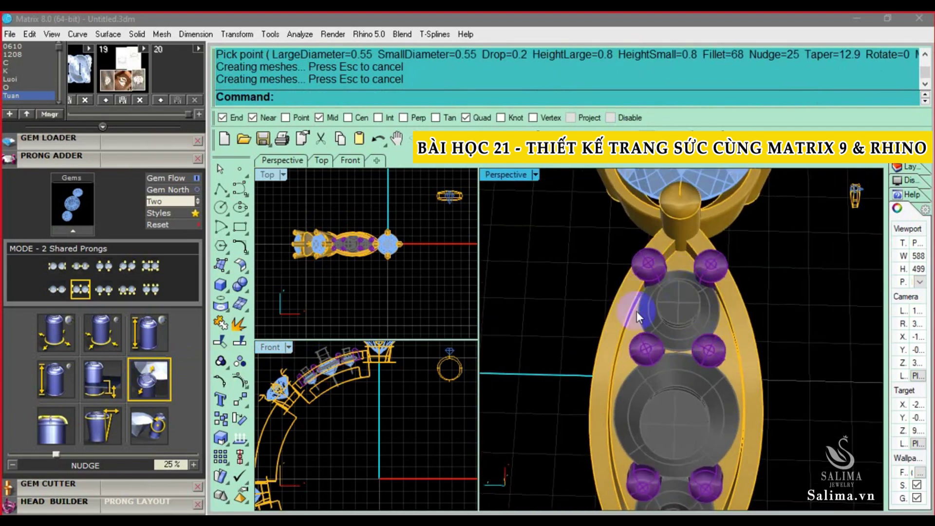
mouse_move(619, 299)
right_down()
mouse_move(668, 305)
mouse_move(732, 383)
right_up()
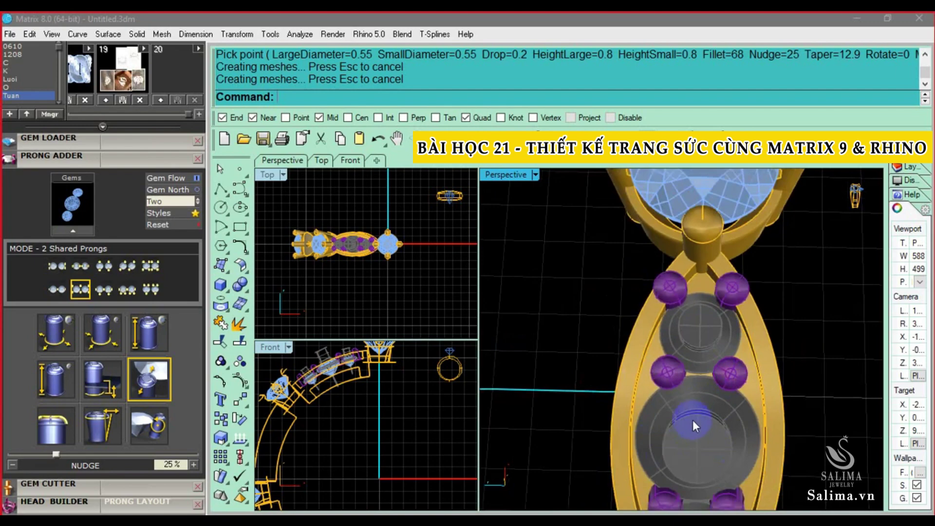
mouse_move(693, 420)
right_down()
mouse_move(708, 379)
mouse_move(711, 298)
mouse_move(738, 367)
right_up()
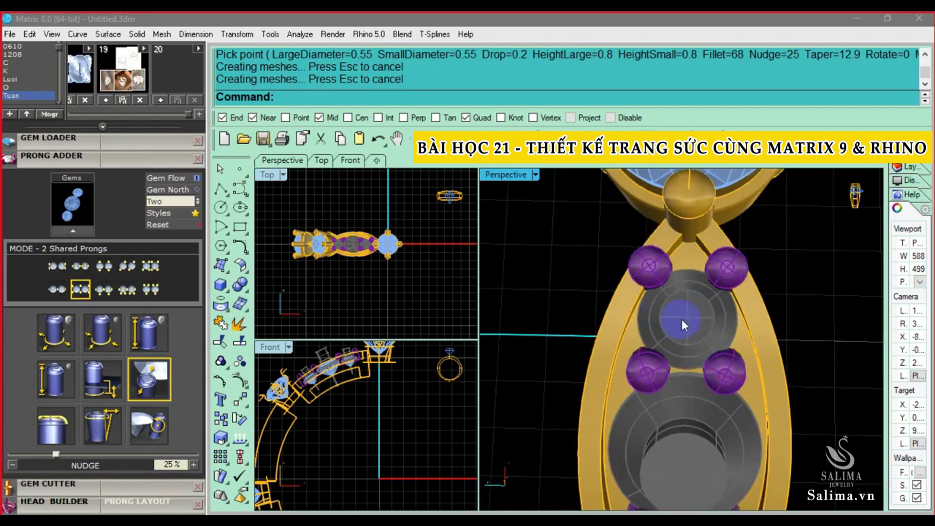
mouse_move(685, 313)
right_down()
mouse_move(657, 332)
mouse_move(782, 404)
mouse_move(779, 414)
right_up()
mouse_move(659, 321)
right_down()
mouse_move(656, 296)
mouse_move(651, 329)
mouse_move(668, 340)
mouse_move(728, 338)
right_up()
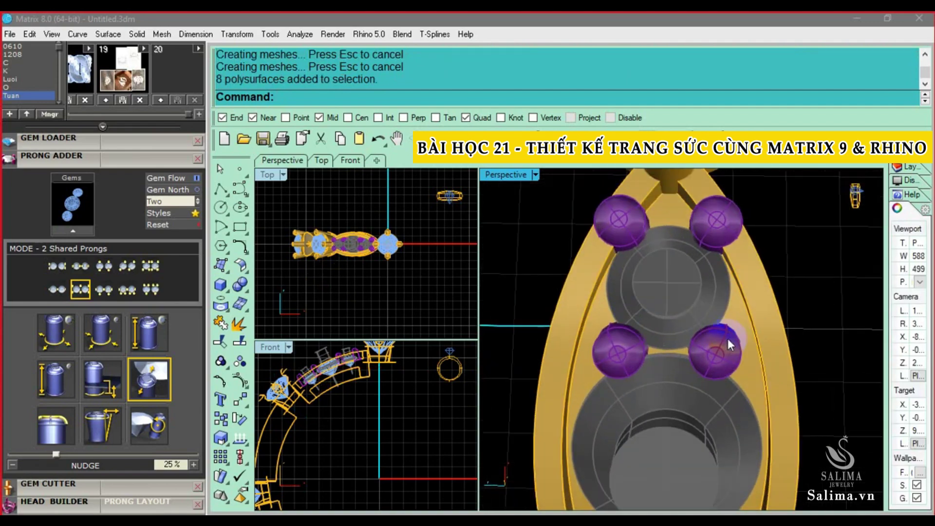
scroll(724, 339, down, 2)
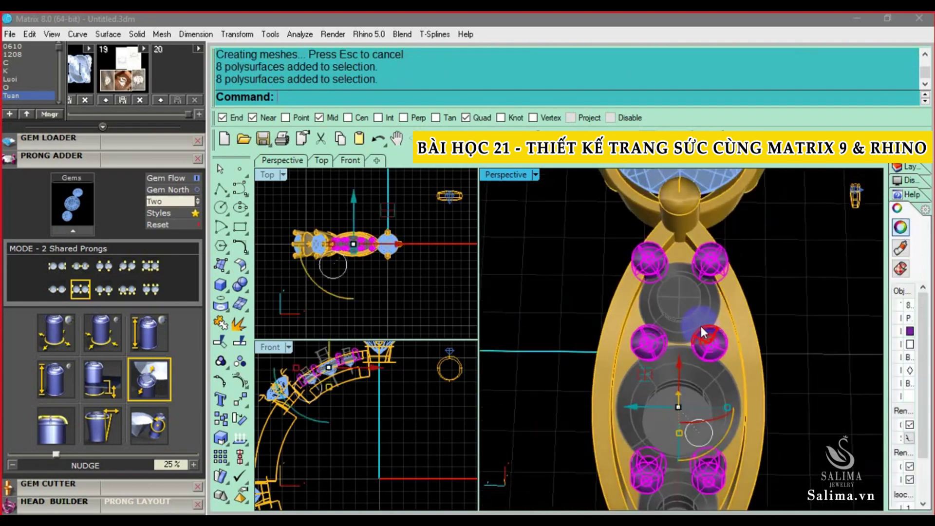
key(Delete)
- Select the two centre gems, start Prong Adder and set the prong nudge to 20 percent
click(702, 368)
shift+click(685, 323)
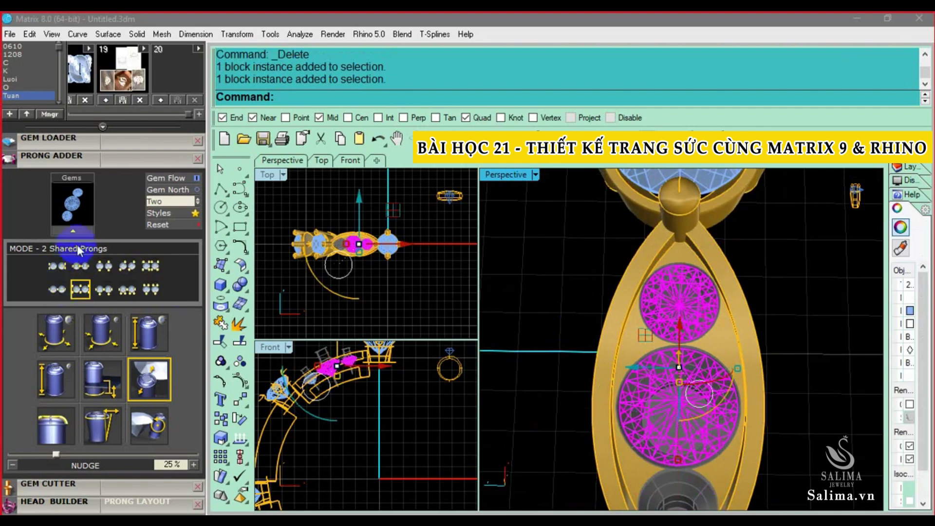
click(81, 224)
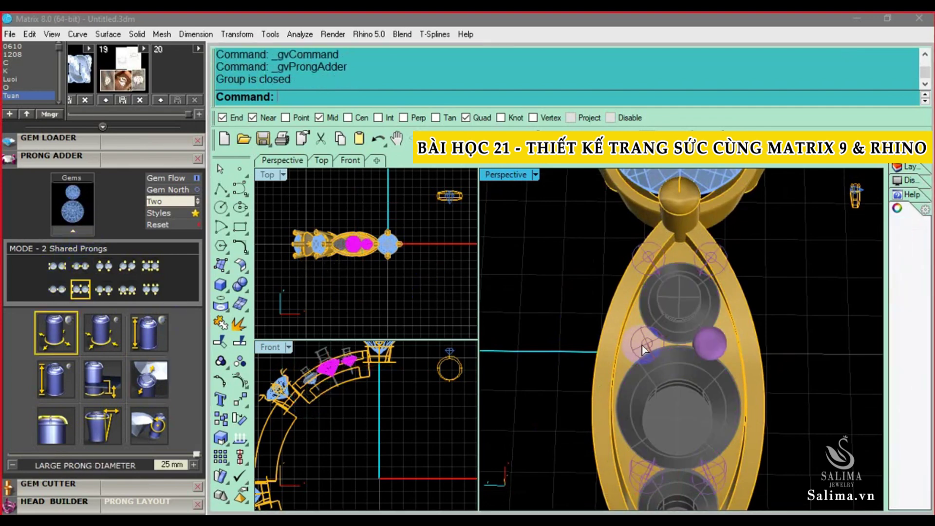
click(148, 385)
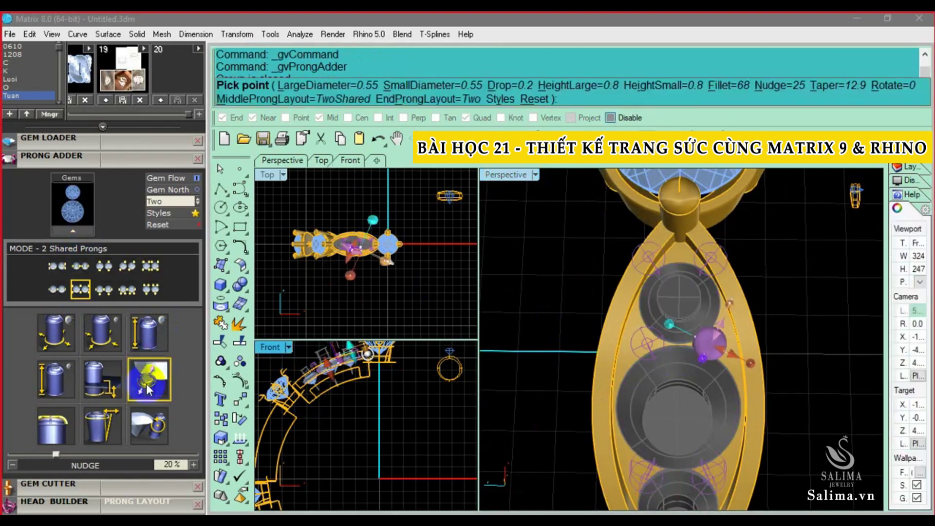
key(BackSpace)
text(15)
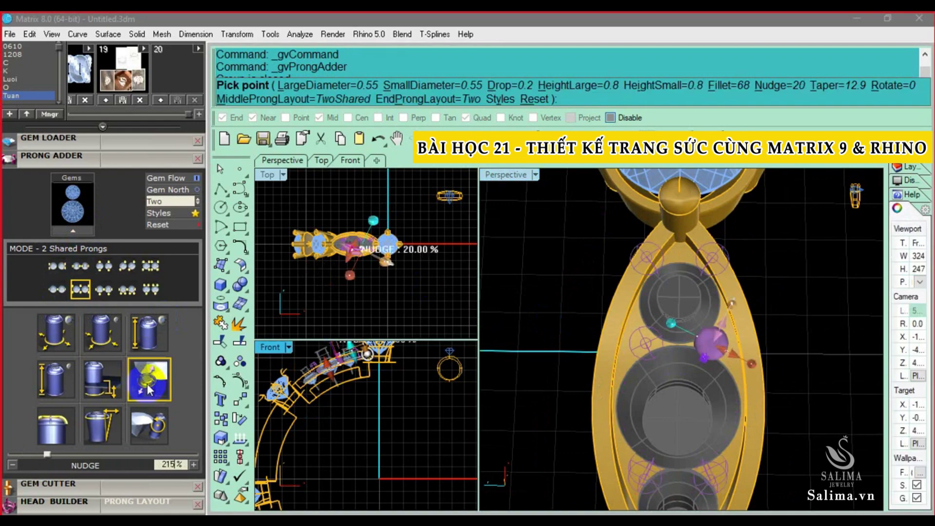
key(Return)
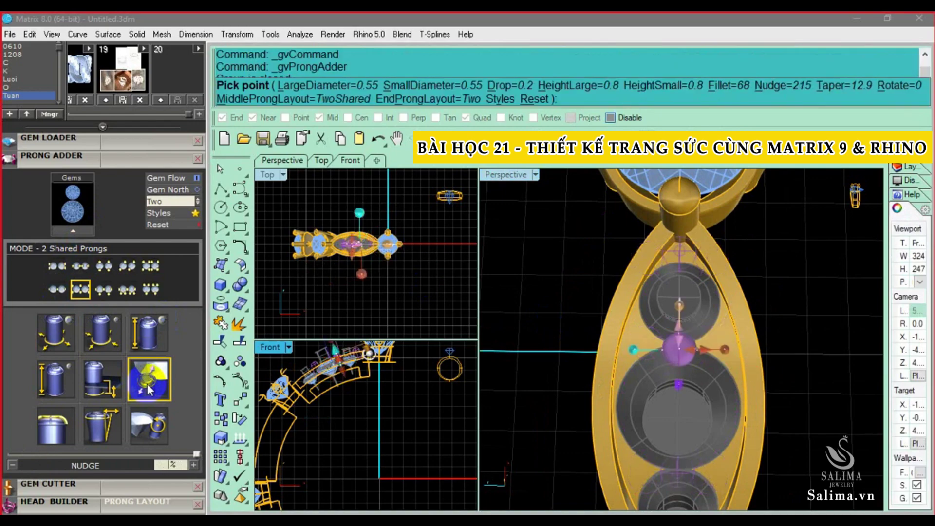
text(15)
key(Return)
scroll(689, 315, up, 3)
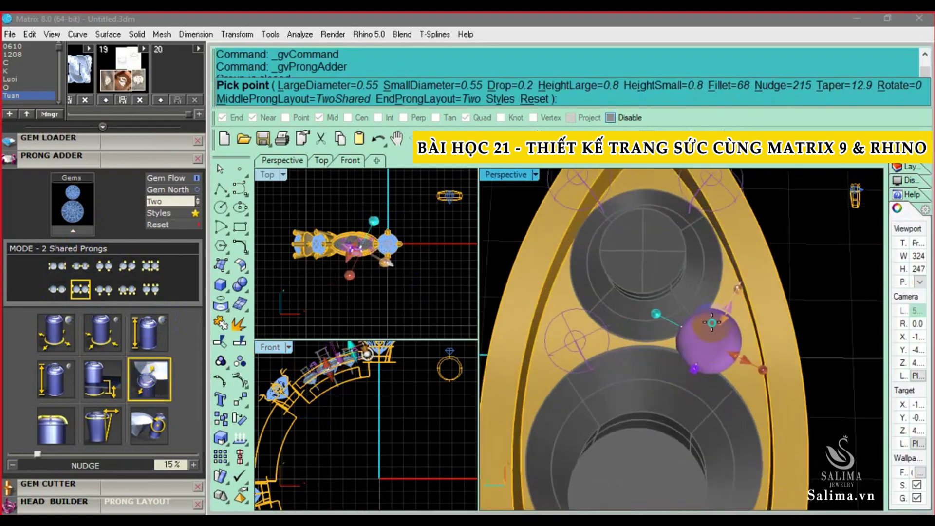
scroll(689, 316, up, 3)
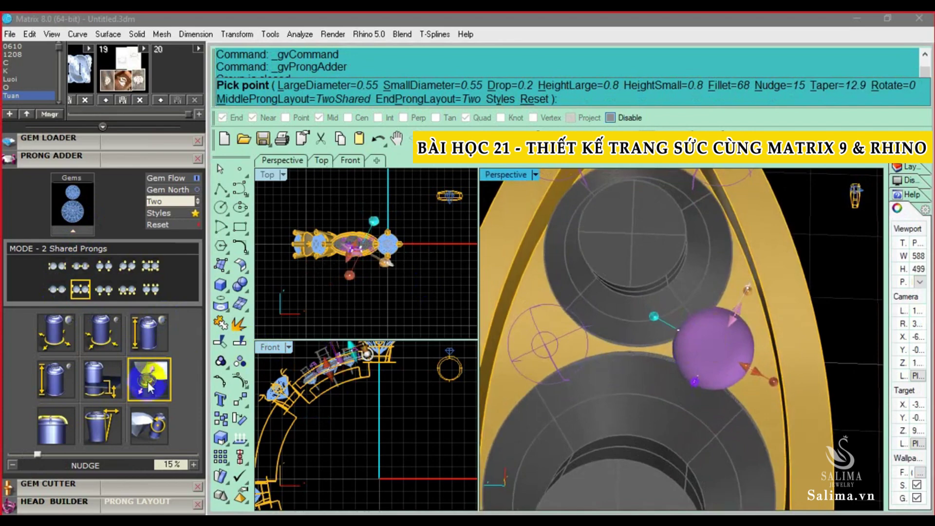
key(BackSpace)
text(0)
key(Return)
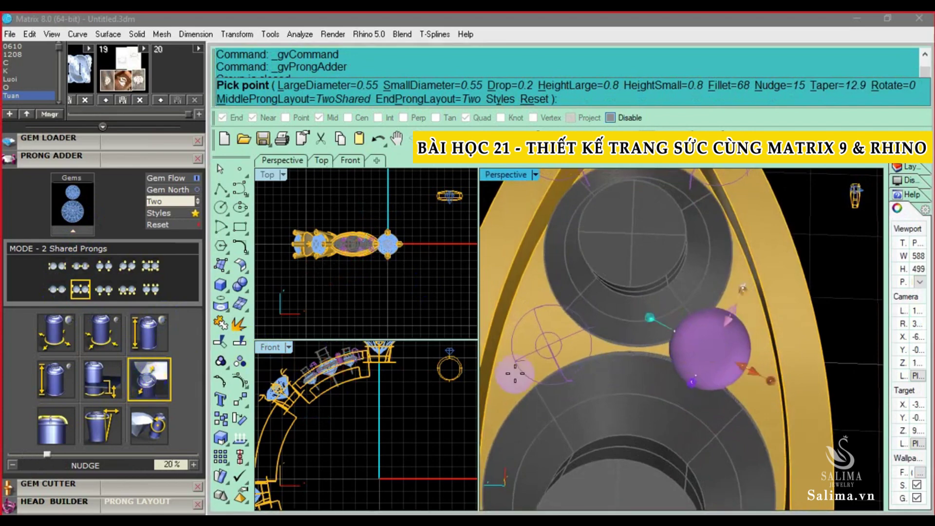
- Step through the prong taper, fillet, drop and small height settings from a side view
scroll(671, 350, down, 2)
right_drag(671, 349, 609, 332)
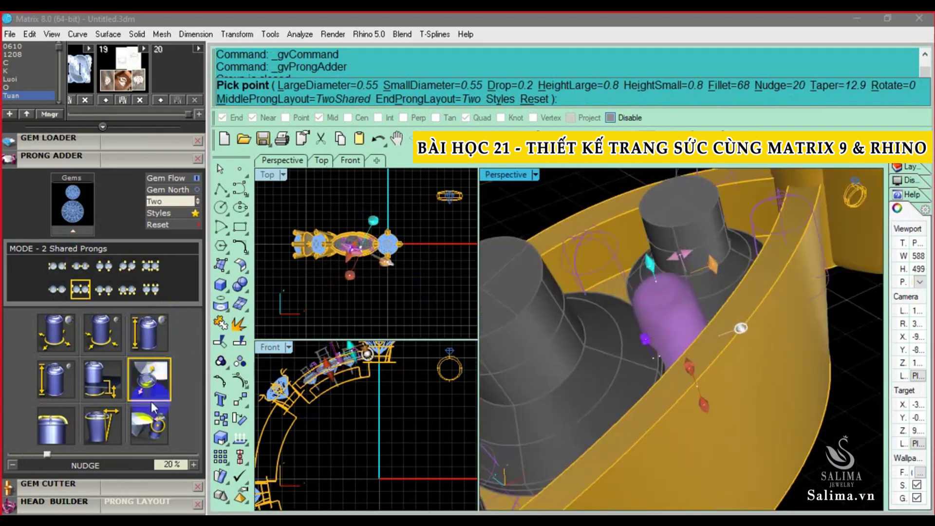
click(115, 431)
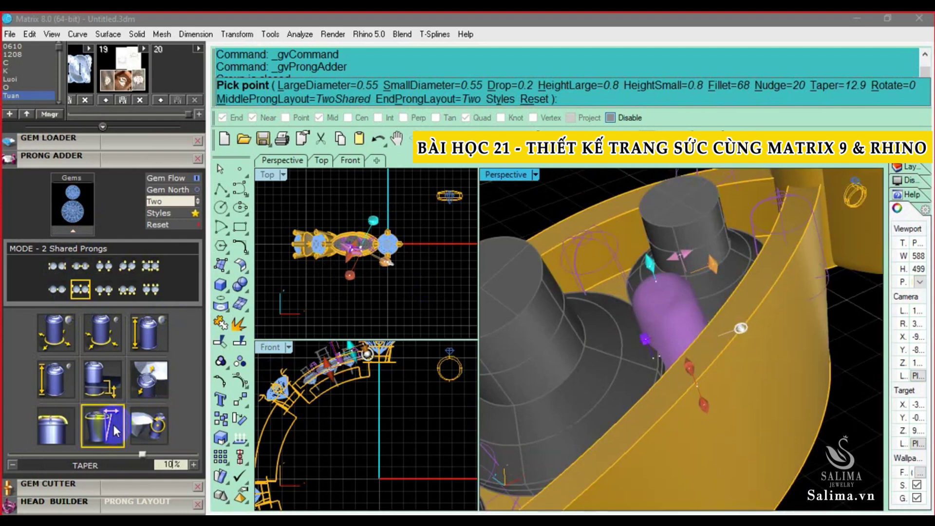
click(49, 435)
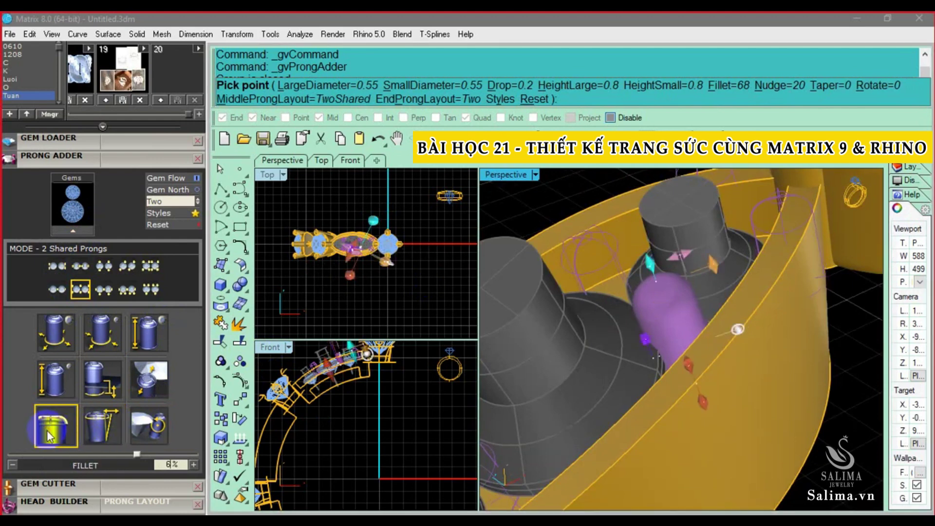
click(110, 374)
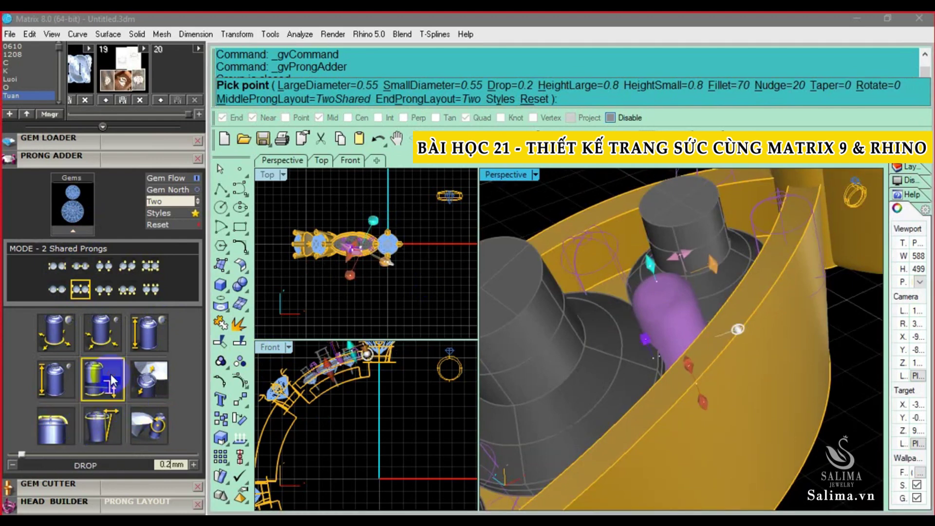
click(56, 379)
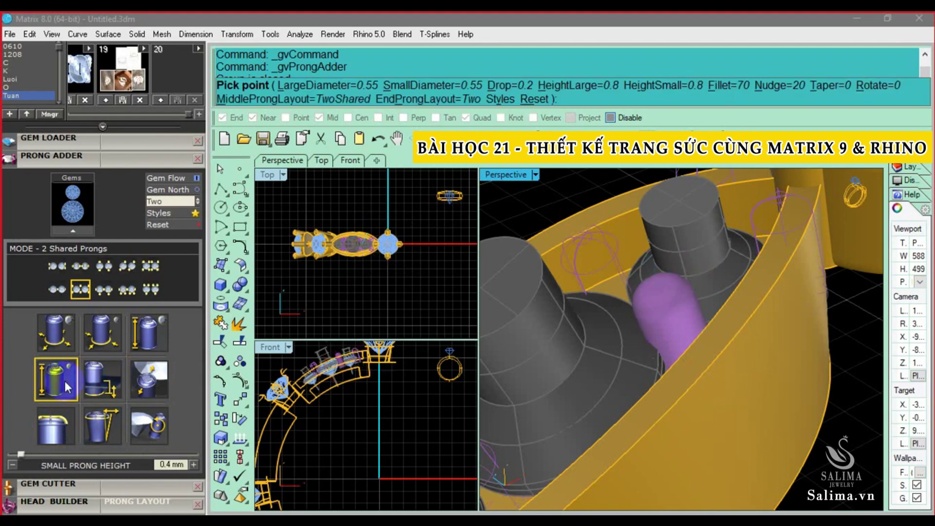
right_drag(730, 336, 694, 268)
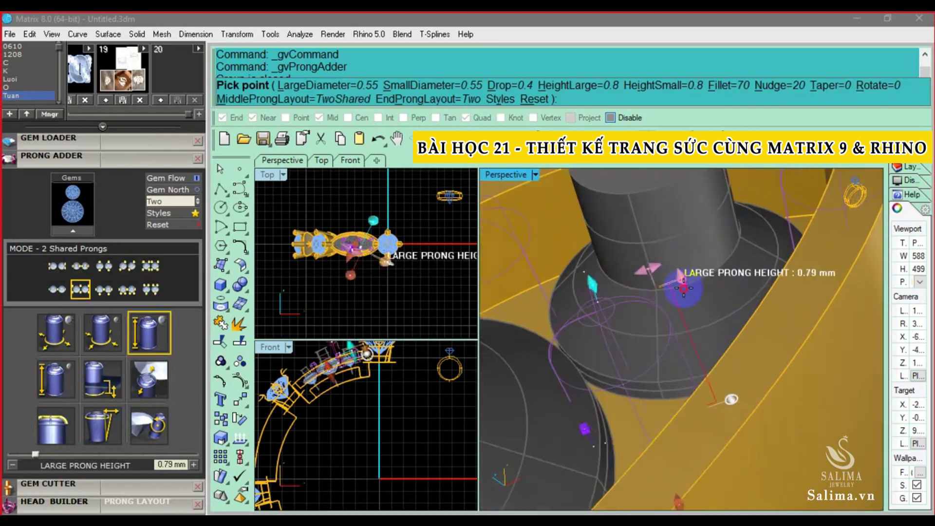
- Drag the large prong height to about 0.58 mm and build the prongs
drag(693, 269, 672, 305)
click(673, 305)
right_drag(672, 304, 745, 270)
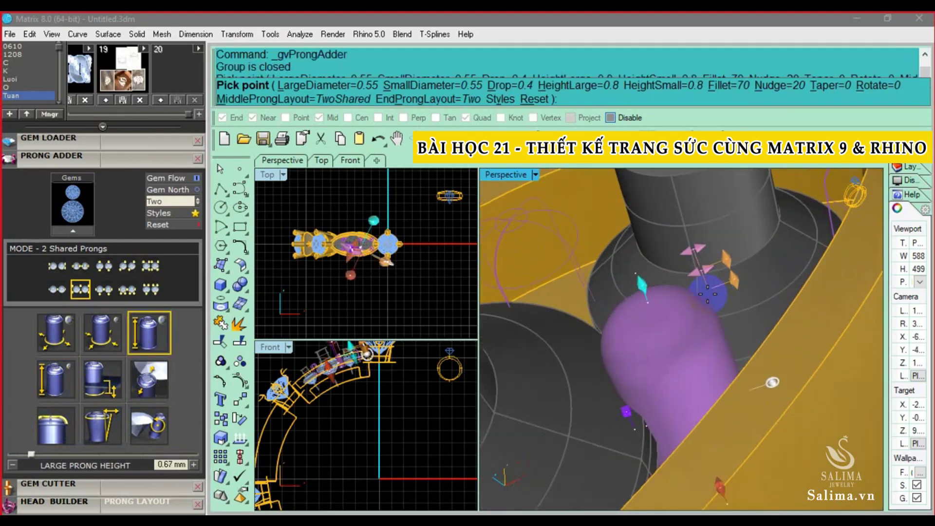
drag(762, 251, 770, 277)
right_drag(770, 278, 729, 279)
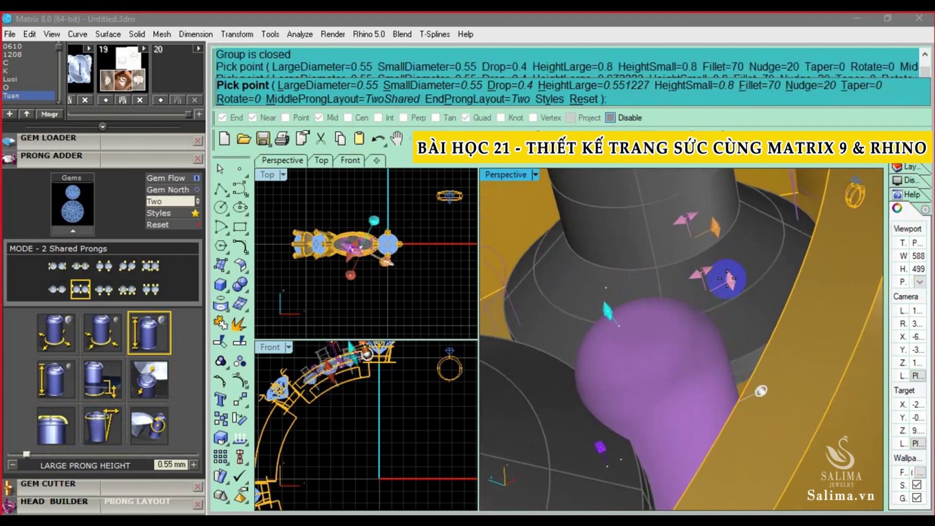
drag(729, 279, 729, 275)
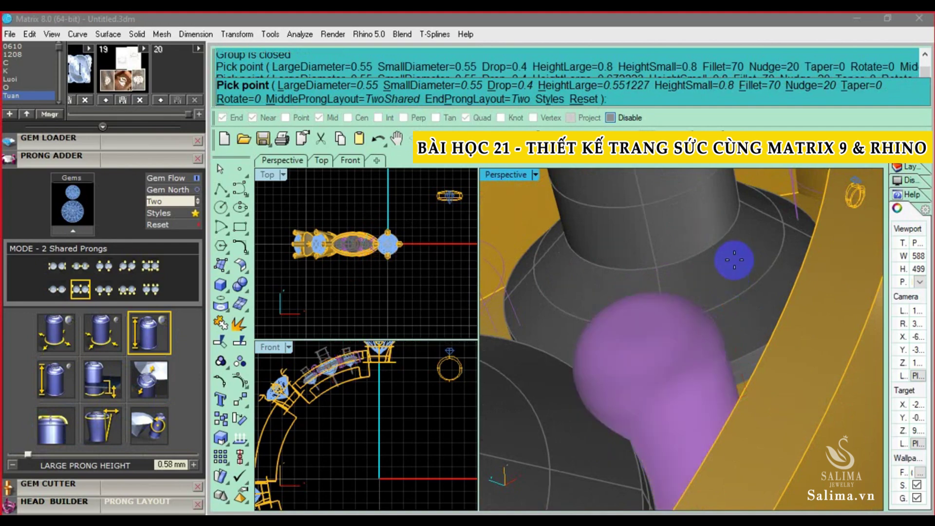
mouse_move(729, 275)
right_down()
mouse_move(696, 263)
mouse_move(759, 366)
mouse_move(723, 314)
mouse_move(680, 290)
mouse_move(692, 302)
right_up()
key(Return)
- Delete the built prongs and regenerate shared prongs on all three gems
right_drag(534, 370, 670, 351)
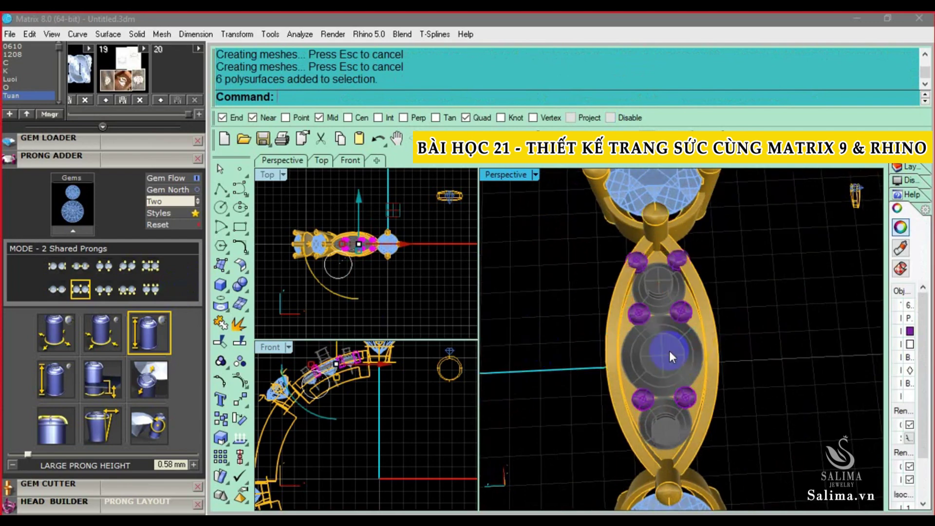
click(685, 307)
key(Delete)
click(670, 427)
shift+click(658, 288)
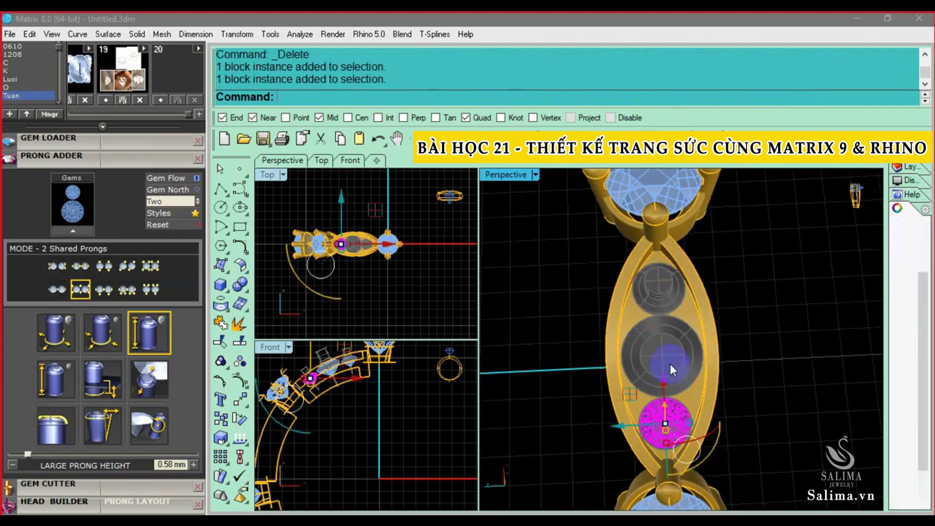
shift+click(670, 364)
click(85, 229)
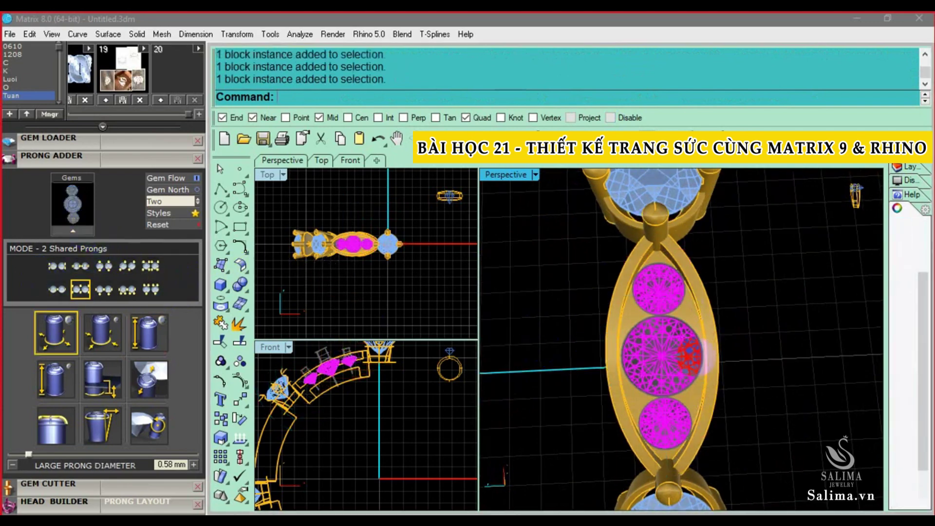
text(0.55)
click(740, 359)
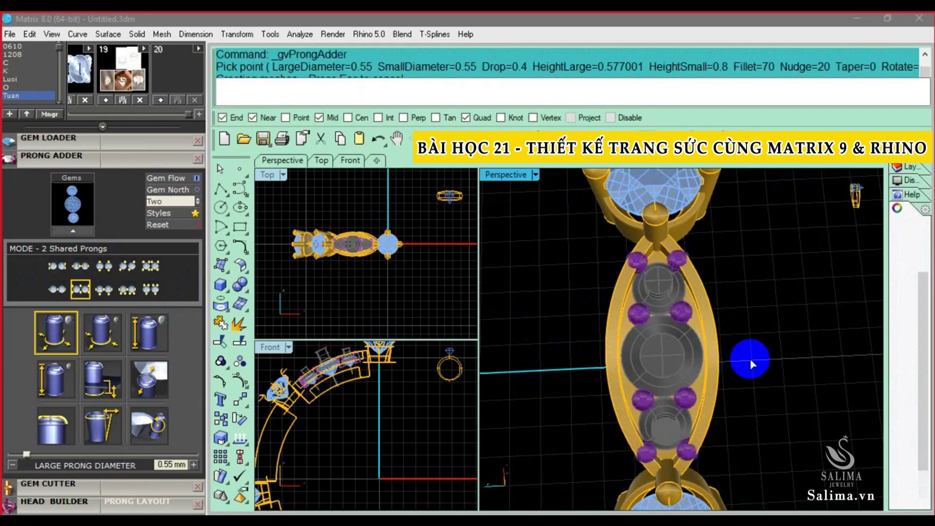
- Ungroup the prongs, delete the surplus end prongs and select the top end prong
click(239, 361)
click(496, 360)
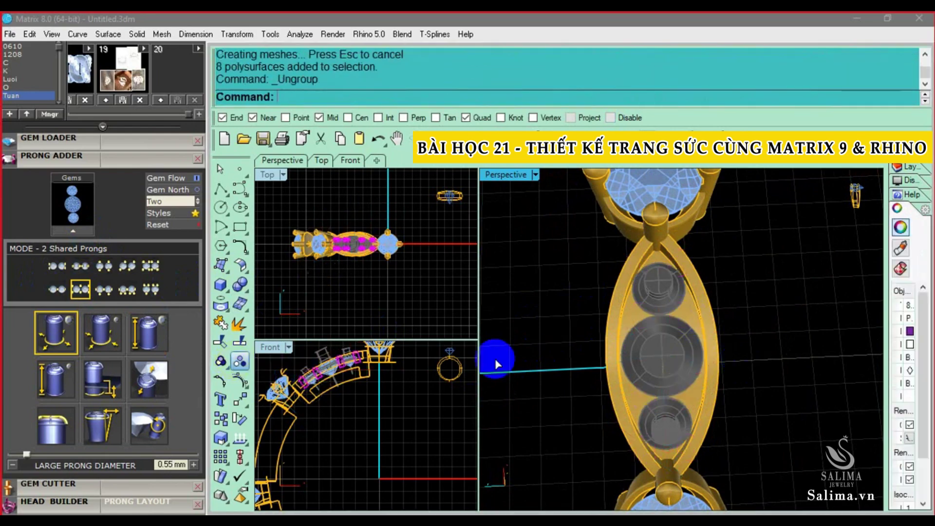
drag(763, 393, 596, 312)
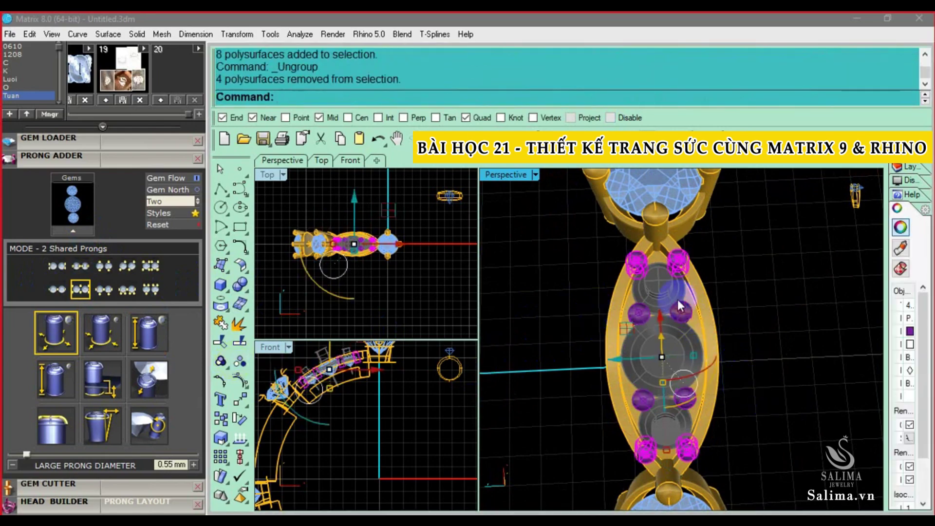
ctrl+click(677, 269)
key(Delete)
click(680, 263)
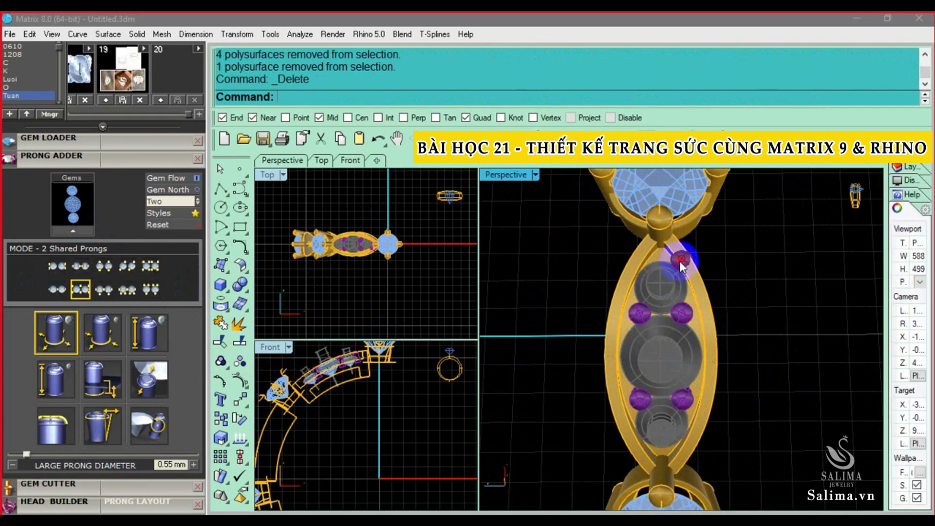
click(100, 159)
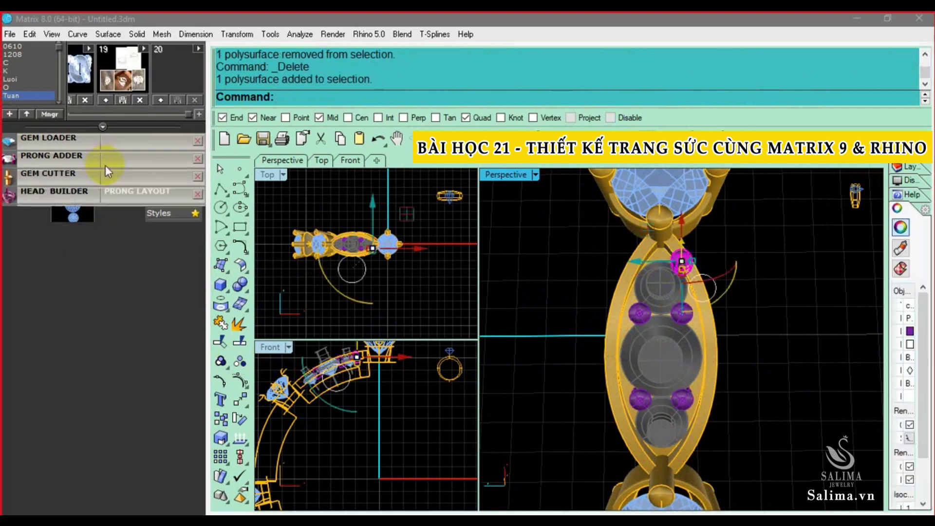
- Edit the top end prong, swinging it to the section's top end and setting 0.46 mm diameter
right_click(712, 257)
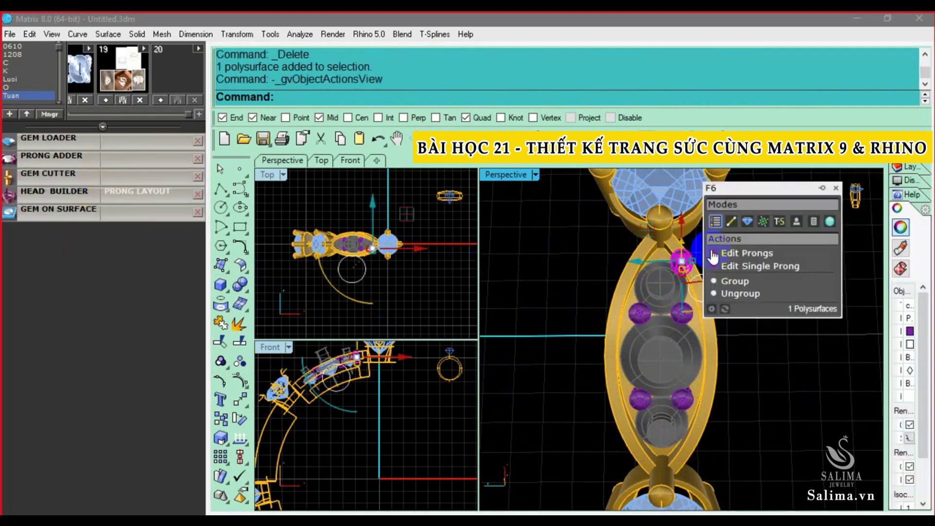
click(741, 266)
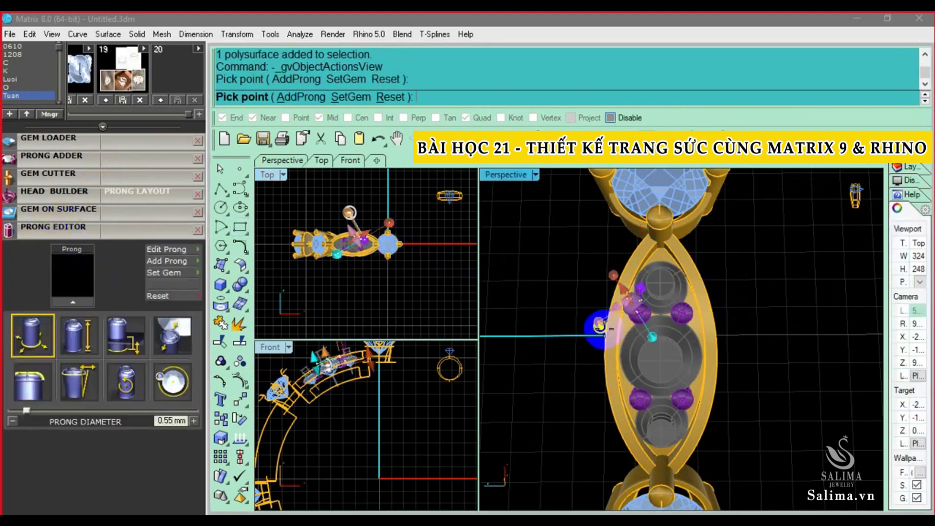
mouse_move(601, 324)
mouse_down()
mouse_move(605, 262)
mouse_move(661, 221)
mouse_up()
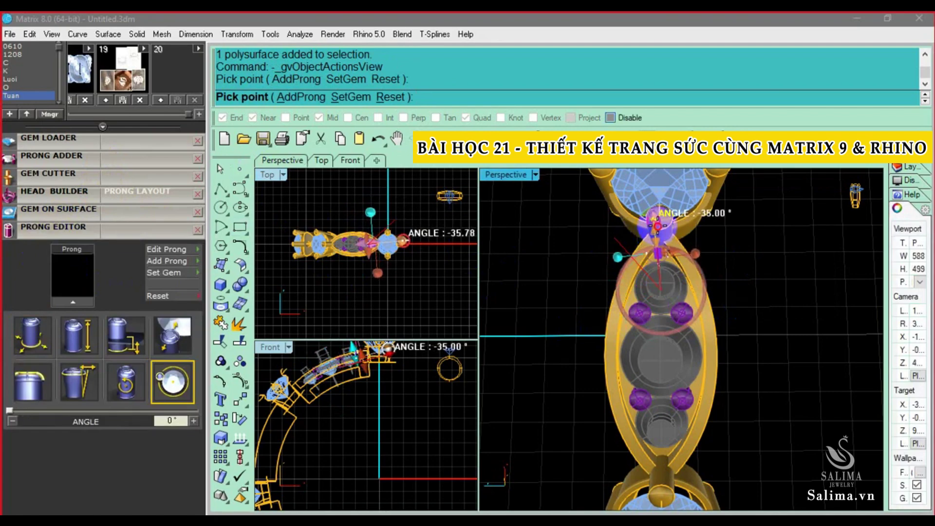
scroll(661, 220, up, 2)
scroll(662, 220, up, 1)
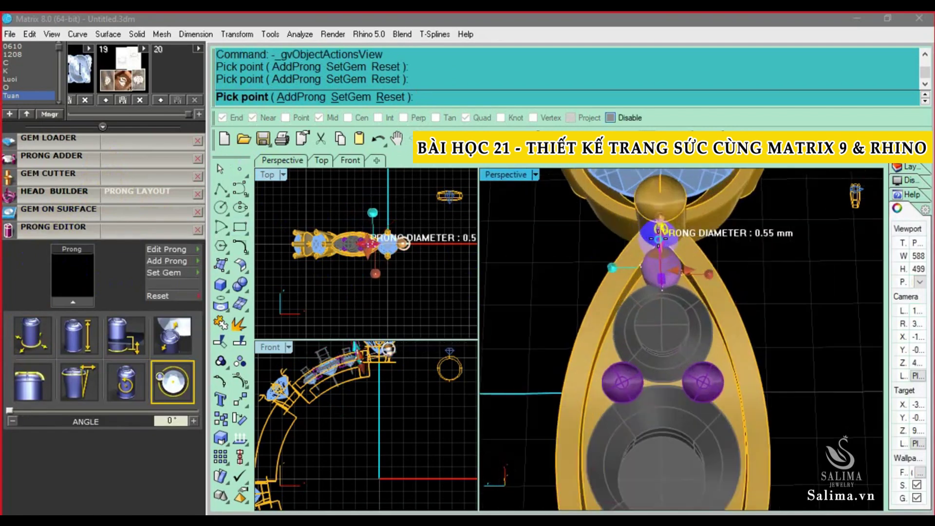
scroll(661, 222, up, 1)
scroll(662, 220, up, 2)
scroll(661, 221, up, 2)
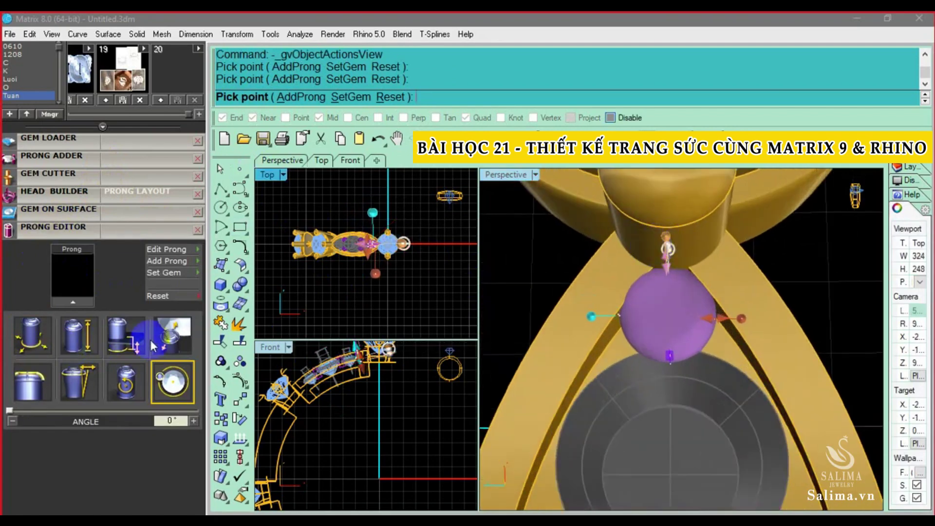
click(44, 338)
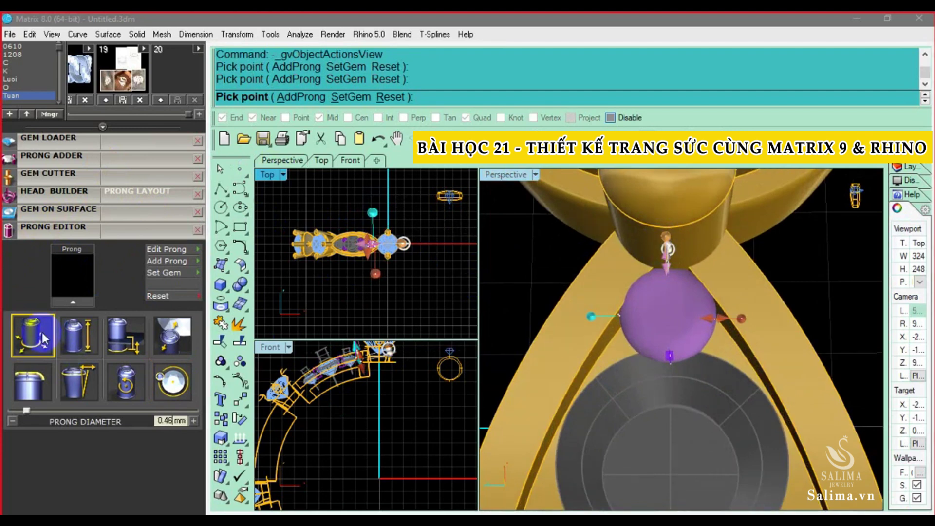
click(169, 336)
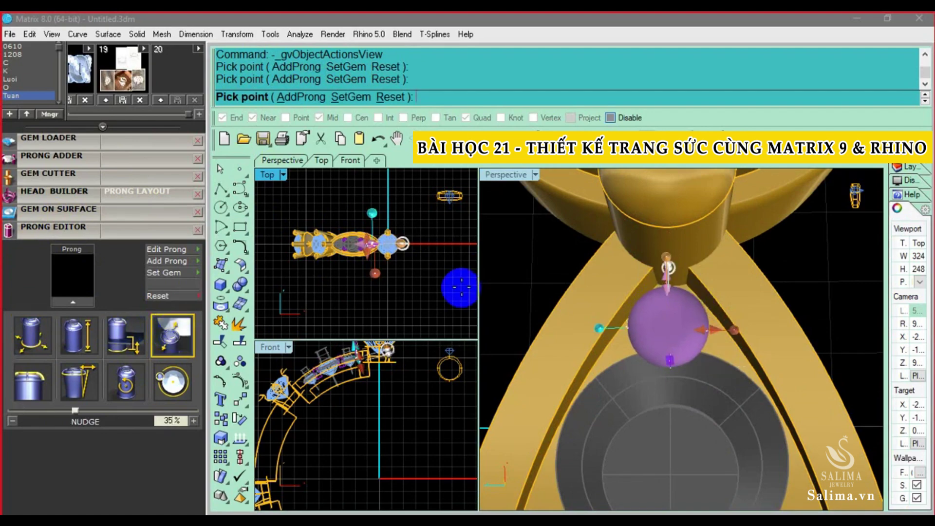
- Lower the prong height to 0.4 mm, inspect the gem seat, and add a new prong
mouse_move(719, 307)
right_down()
mouse_move(698, 273)
mouse_move(665, 265)
mouse_move(692, 234)
right_up()
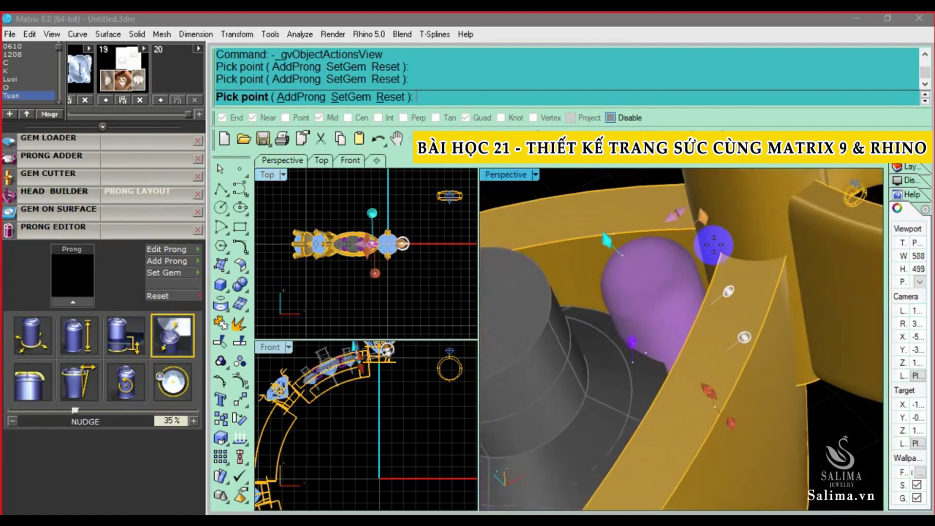
mouse_move(706, 227)
mouse_down()
mouse_move(714, 244)
mouse_move(714, 236)
mouse_up()
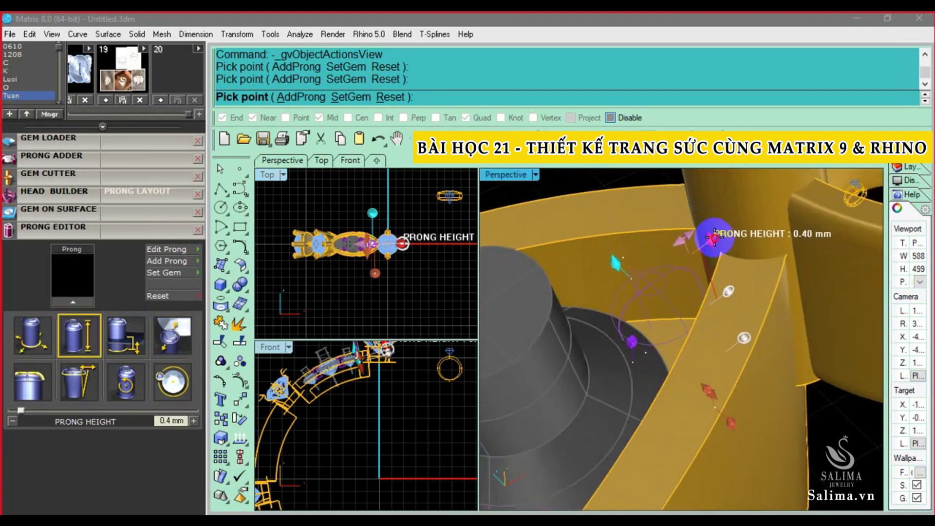
right_drag(715, 237, 688, 294)
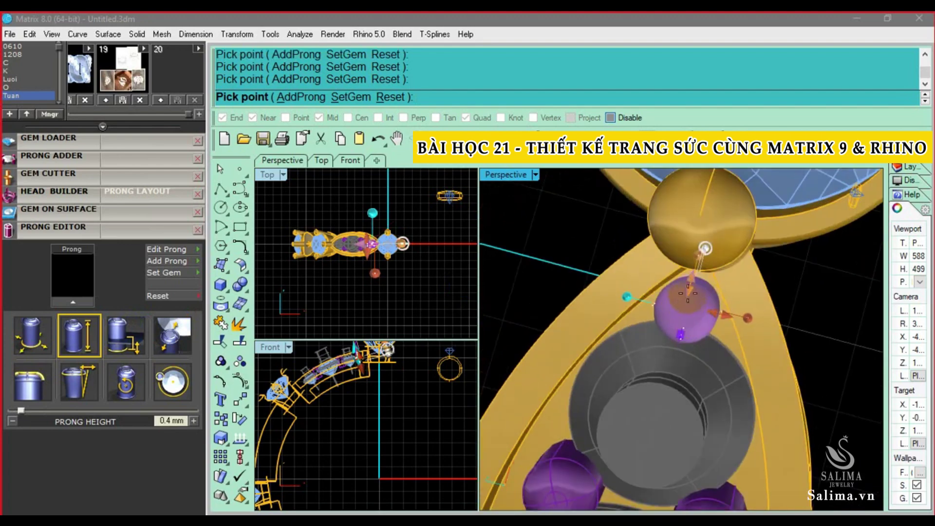
drag(688, 294, 684, 256)
mouse_move(696, 246)
right_down()
mouse_move(684, 335)
mouse_move(624, 226)
mouse_move(657, 275)
right_up()
scroll(624, 226, up, 2)
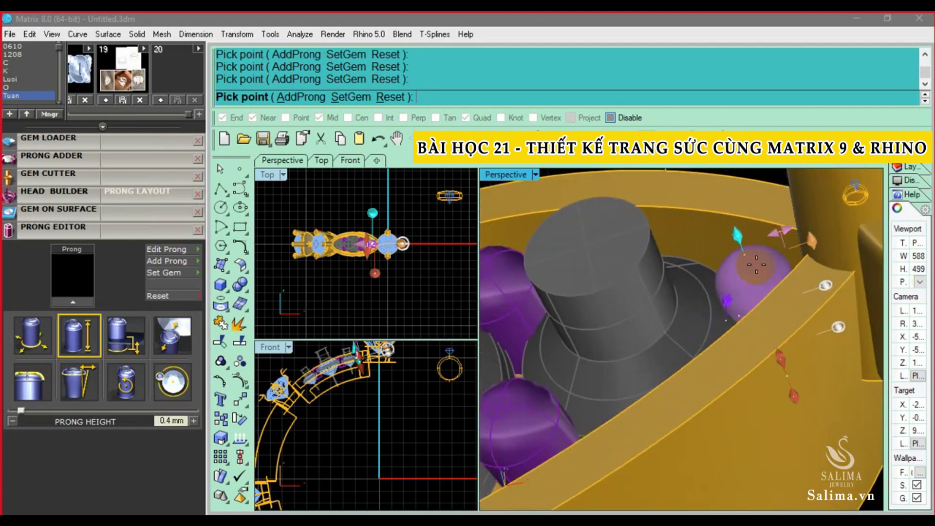
mouse_move(771, 277)
right_down()
mouse_move(614, 335)
mouse_move(704, 343)
right_up()
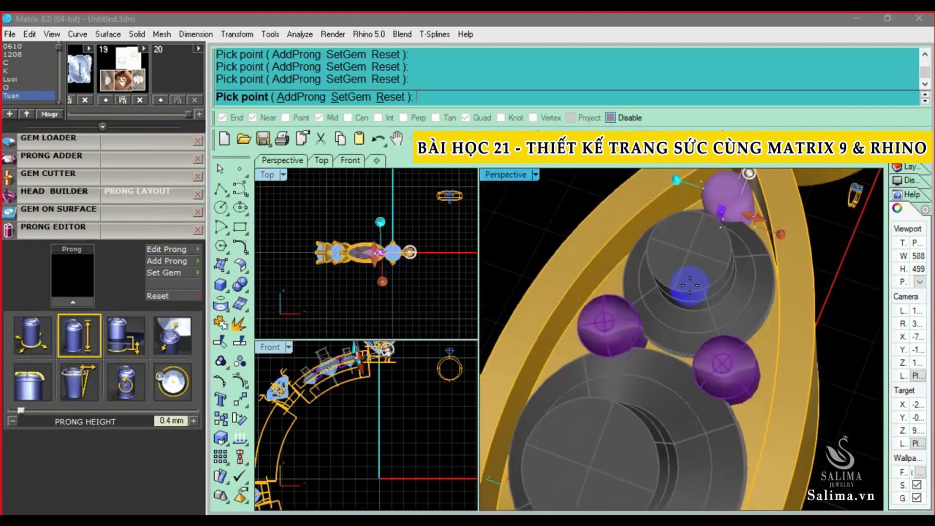
right_drag(716, 277, 719, 329)
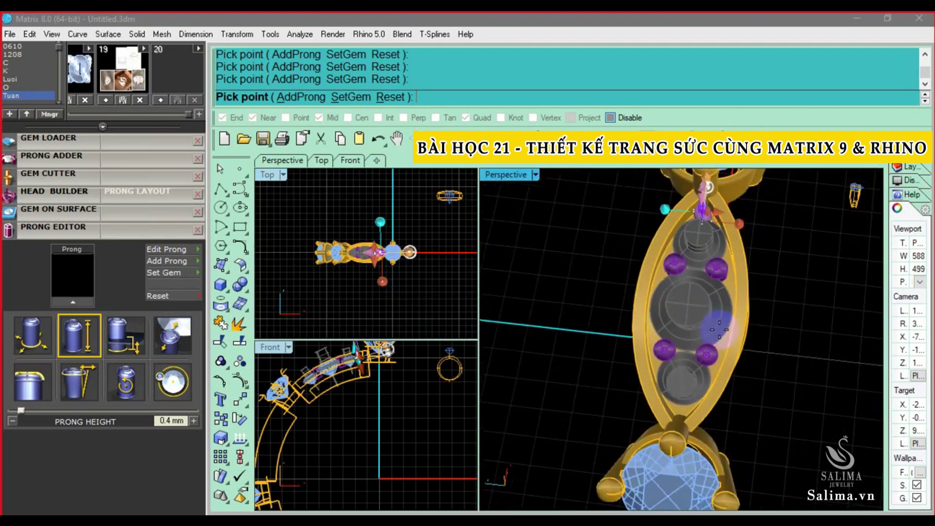
click(305, 97)
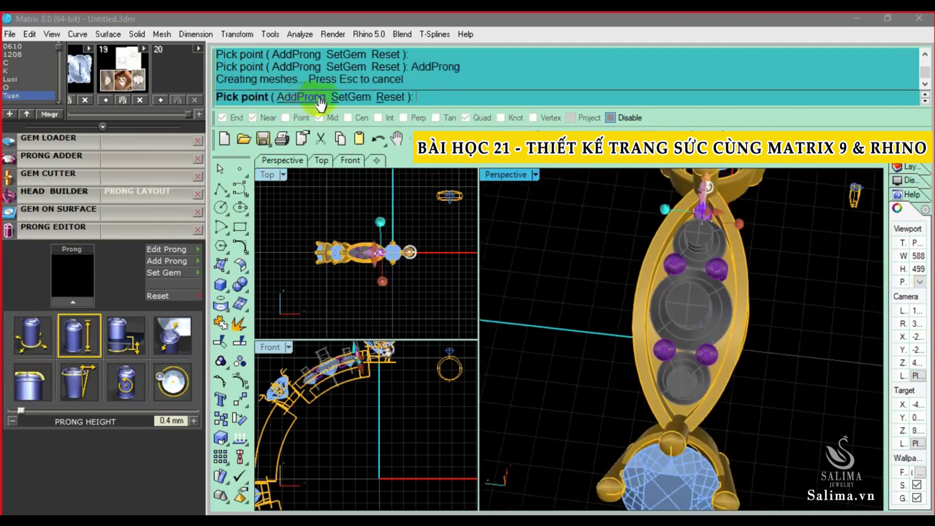
- Attach the new prong to the bottom gem, placing it around 135°
click(351, 98)
click(687, 380)
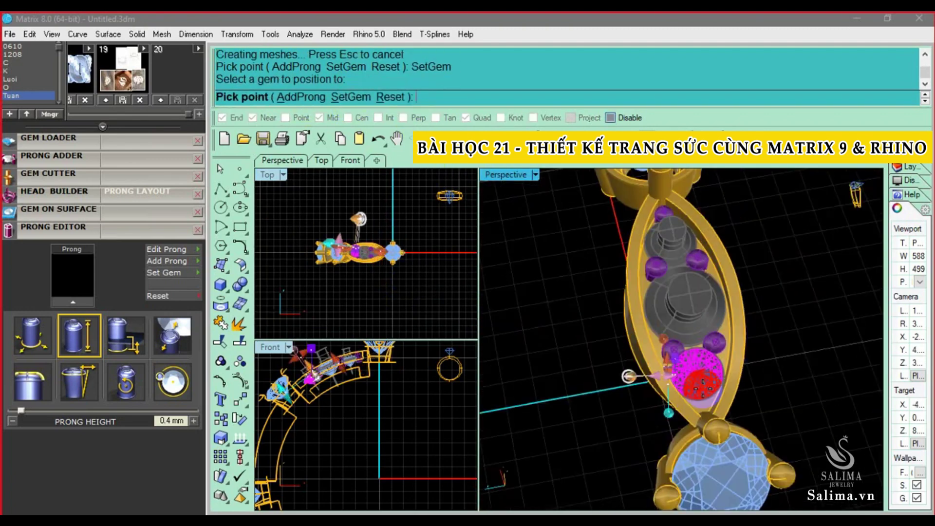
drag(624, 370, 693, 464)
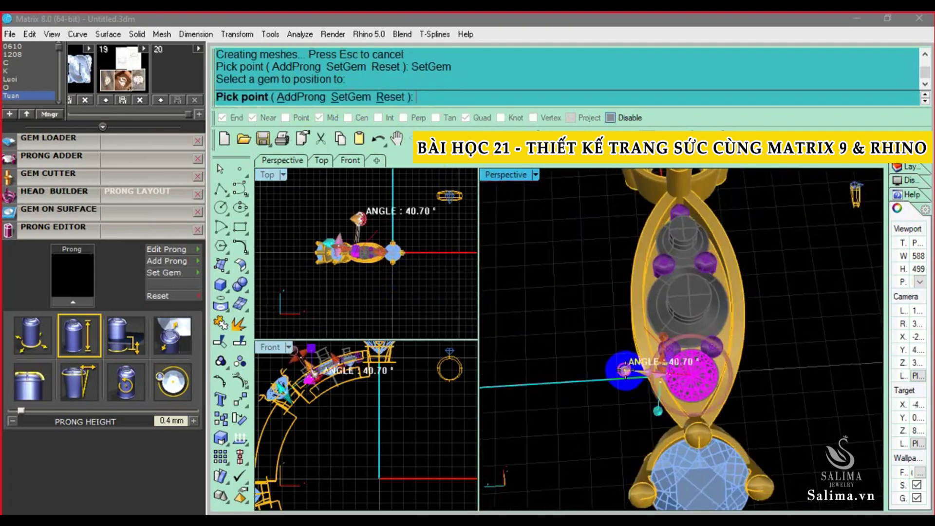
click(693, 464)
- Move the prong to 140°, finish the Prong Editor, and select it to check
scroll(689, 453, up, 2)
scroll(682, 439, up, 2)
scroll(678, 427, up, 2)
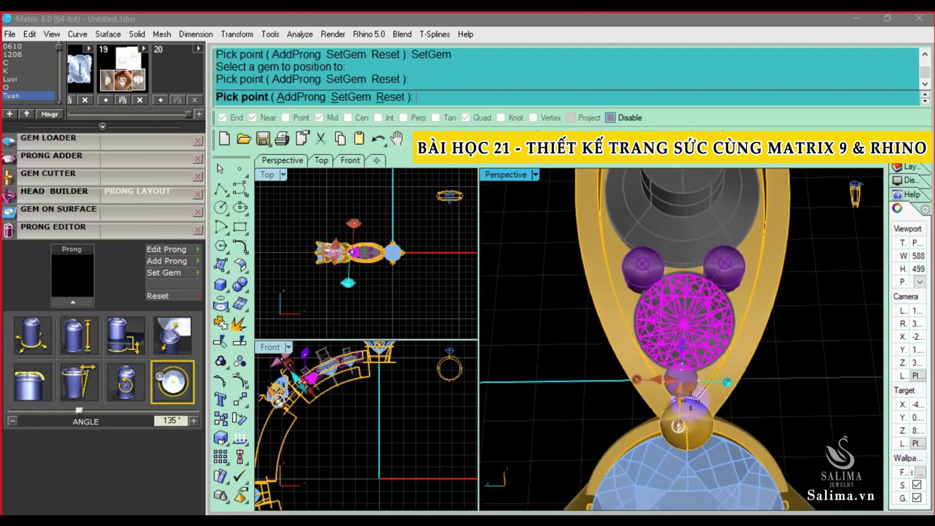
scroll(678, 426, up, 2)
scroll(678, 426, up, 2)
click(736, 394)
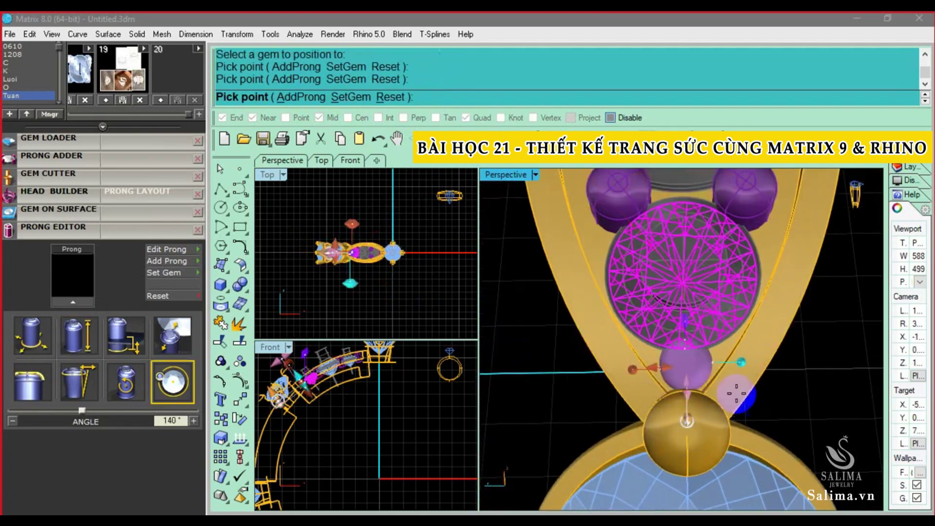
mouse_move(736, 394)
right_down()
mouse_move(649, 335)
mouse_move(674, 318)
mouse_move(691, 265)
right_up()
right_click(649, 335)
click(691, 265)
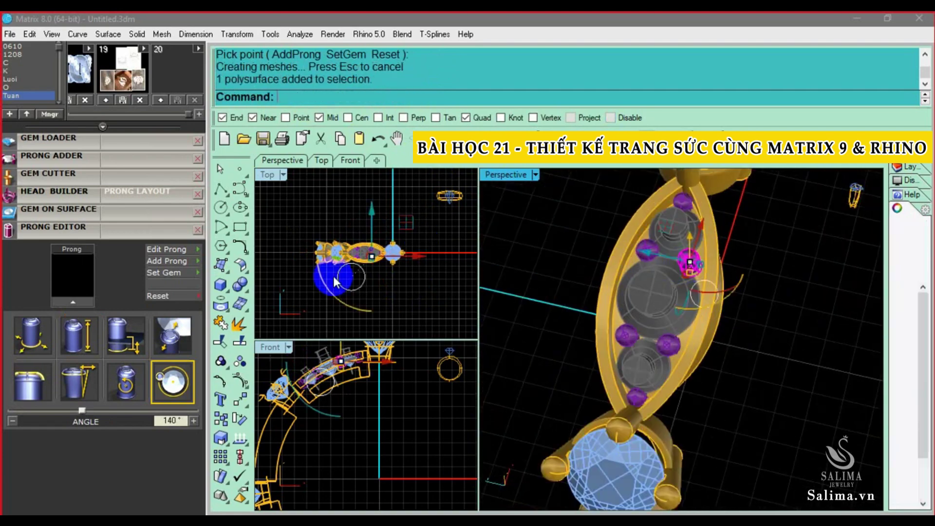
- Group the six purple prongs around the gems into one object
key(Escape)
click(136, 230)
scroll(150, 171, up, 3)
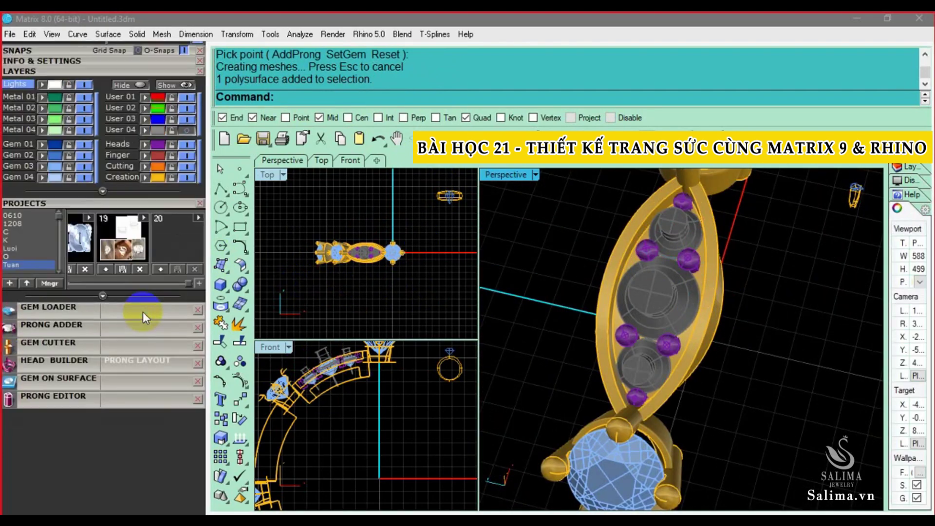
click(160, 152)
right_drag(683, 270, 715, 291)
text(H)
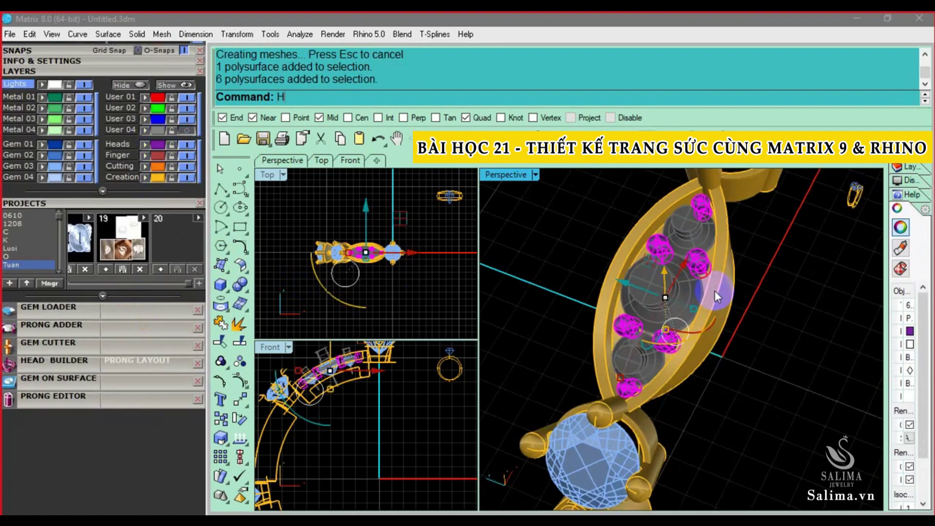
text(G)
key(Return)
click(770, 307)
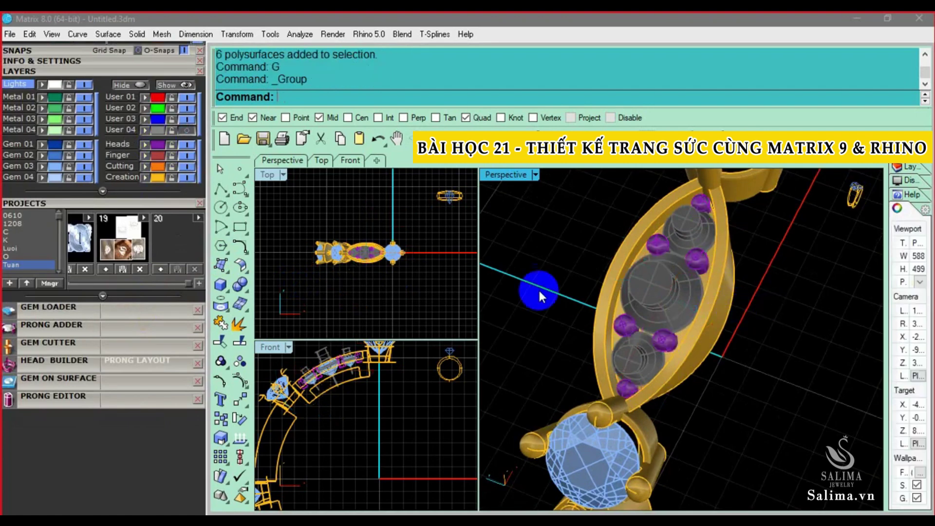
- Unlock the three gem cutters and Boolean Difference them from the grouped prongs
key(ctrl+alt+l)
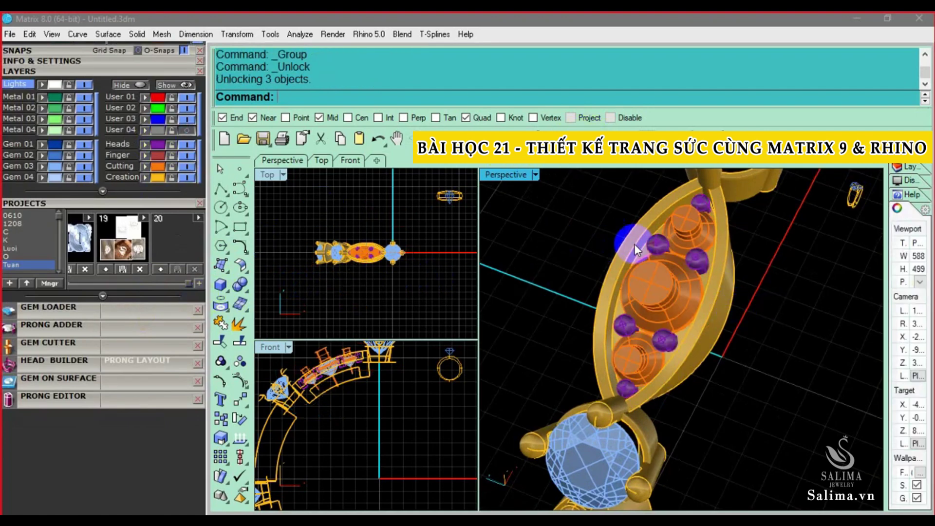
click(657, 244)
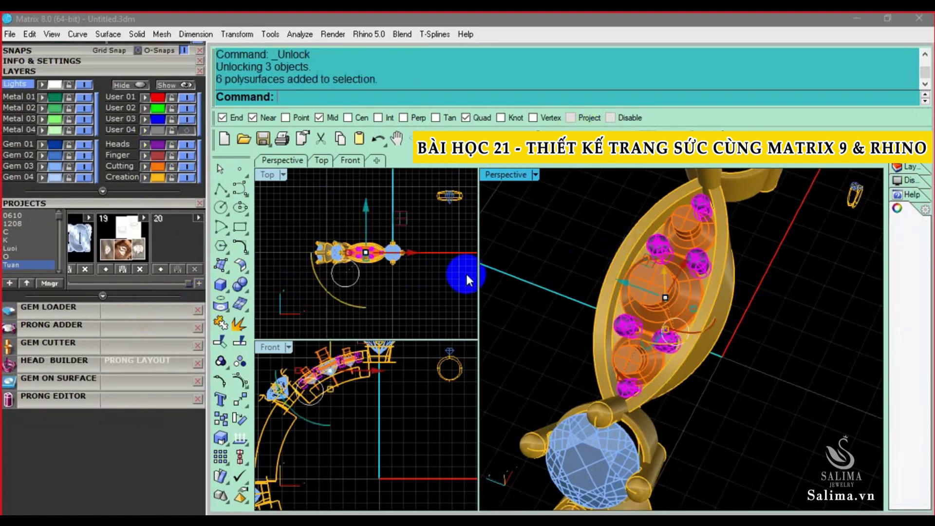
click(242, 284)
click(289, 286)
key(Escape)
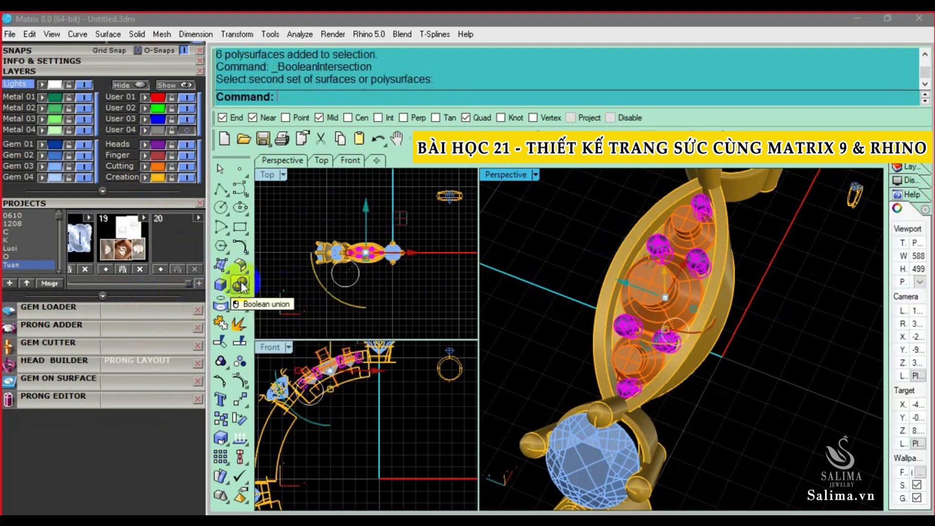
click(242, 287)
click(270, 285)
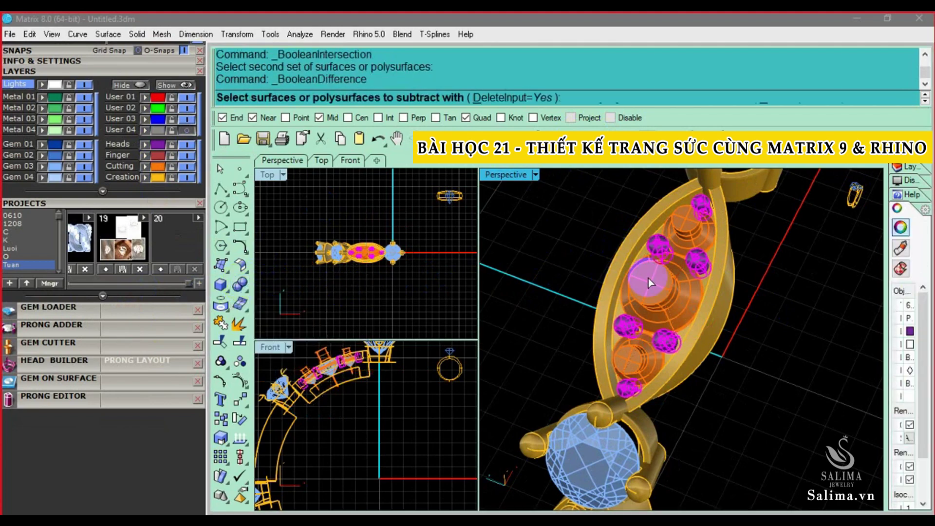
click(655, 278)
key(Return)
right_drag(663, 281, 711, 276)
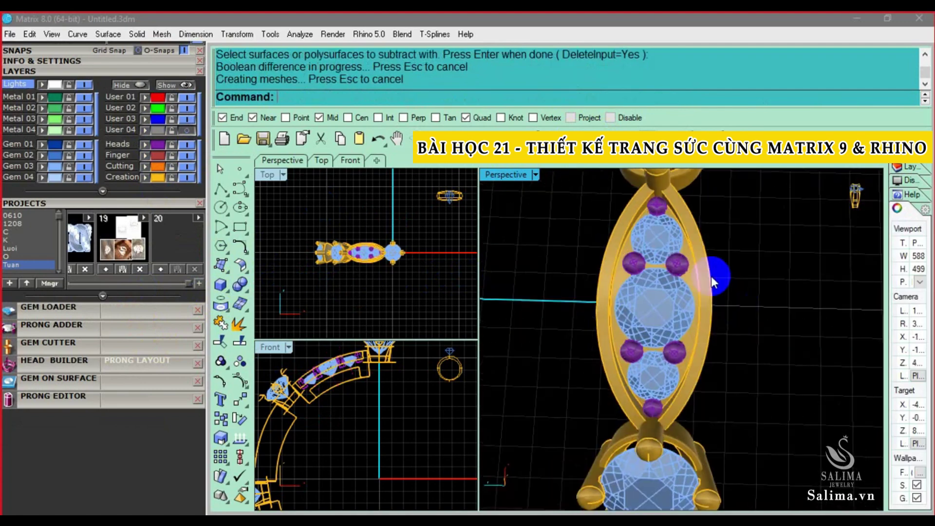
scroll(613, 262, up, 3)
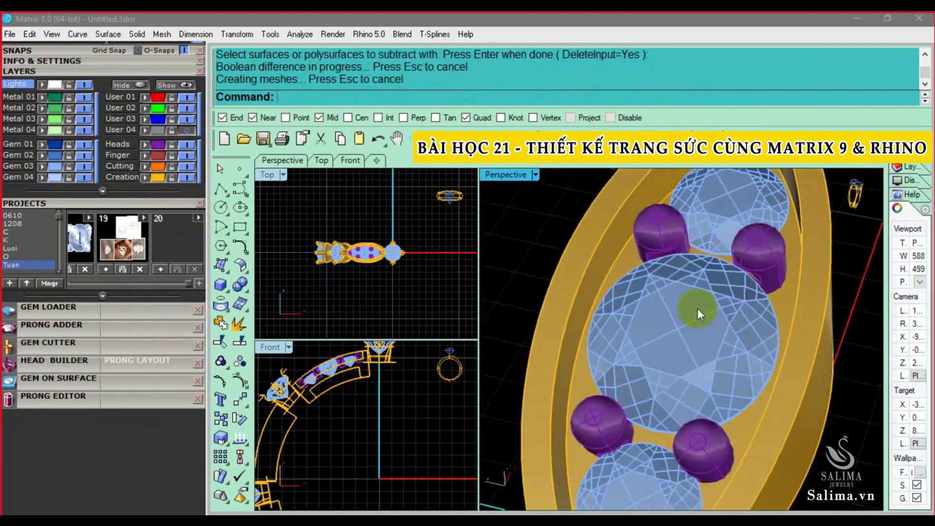
mouse_move(755, 367)
right_down()
mouse_move(709, 283)
mouse_move(649, 316)
right_up()
scroll(682, 290, up, 5)
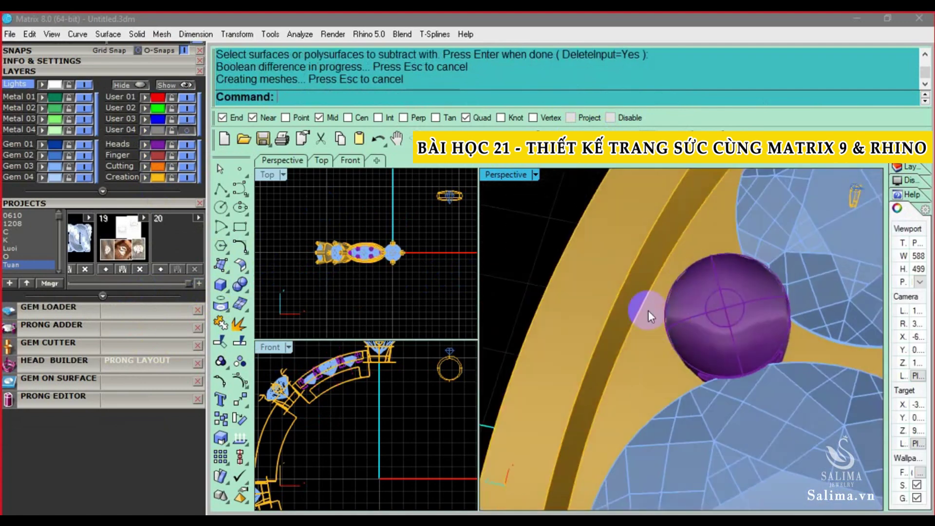
right_drag(702, 236, 668, 311)
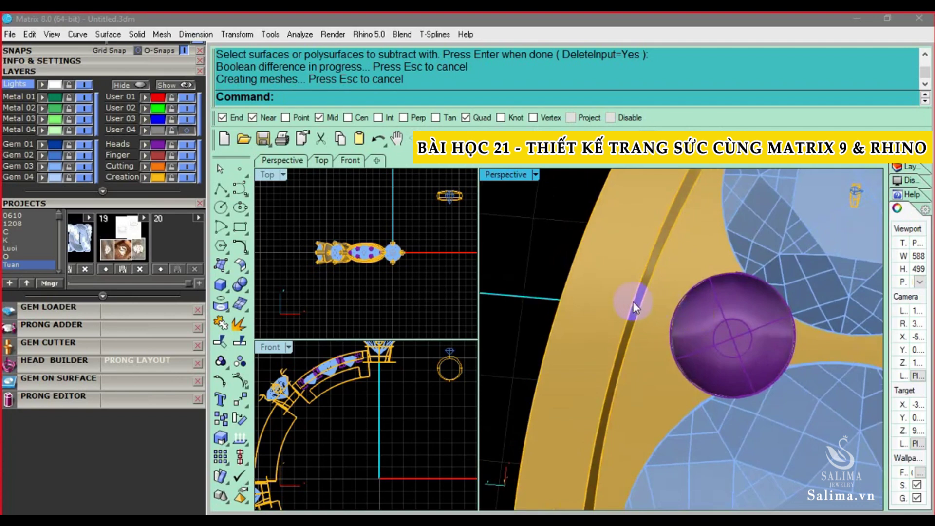
mouse_move(665, 247)
right_down()
mouse_move(667, 303)
mouse_move(662, 227)
right_up()
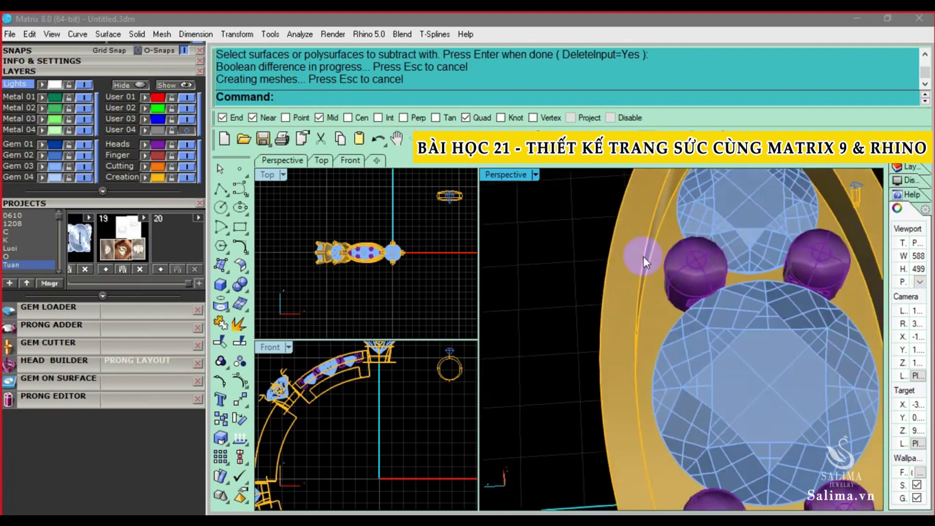
mouse_move(665, 270)
right_down()
mouse_move(722, 254)
mouse_move(693, 261)
mouse_move(712, 238)
right_up()
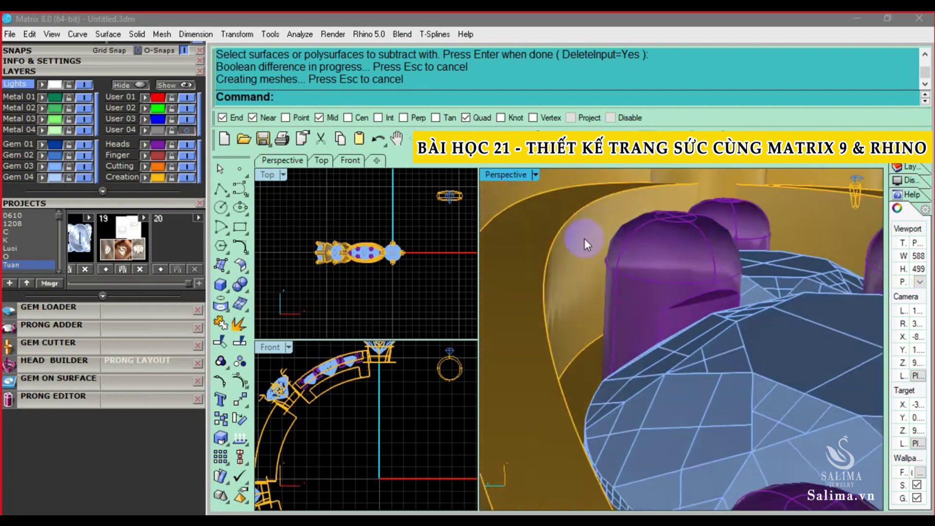
mouse_move(777, 291)
right_down()
mouse_move(738, 333)
mouse_move(765, 248)
right_up()
right_drag(732, 318, 708, 311)
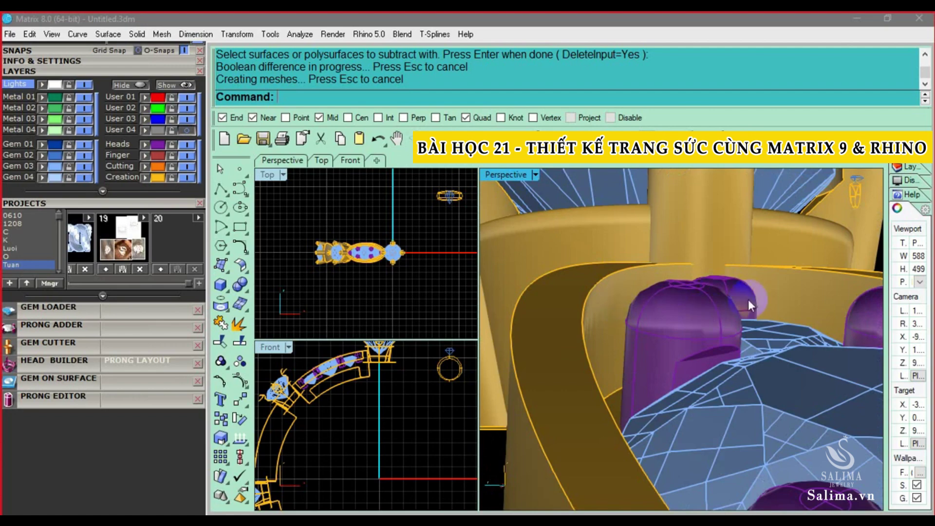
mouse_move(589, 321)
right_down()
mouse_move(635, 355)
mouse_move(651, 313)
mouse_move(637, 322)
mouse_move(606, 287)
mouse_move(630, 281)
mouse_move(610, 266)
mouse_move(662, 340)
right_up()
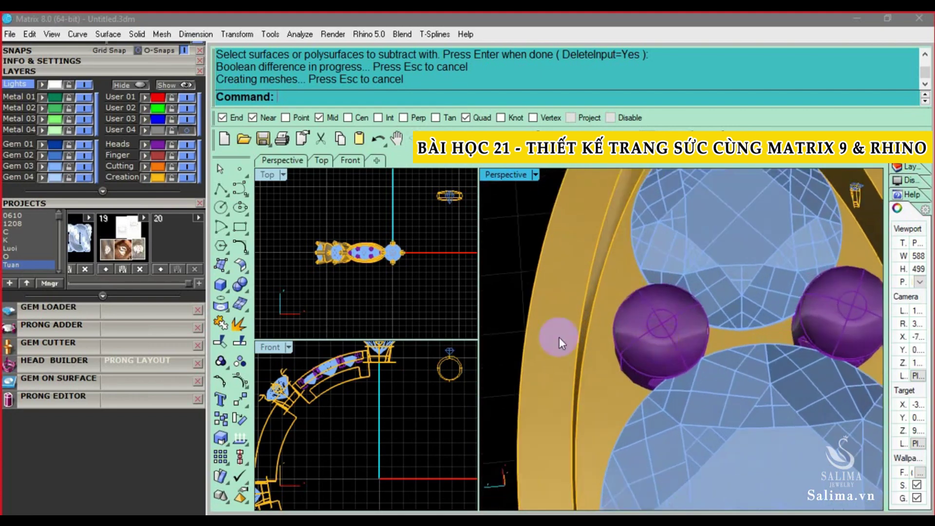
right_drag(559, 337, 551, 312)
mouse_move(667, 363)
right_down()
mouse_move(641, 323)
mouse_move(697, 345)
right_up()
mouse_move(694, 312)
right_down()
mouse_move(629, 361)
mouse_move(622, 300)
mouse_move(638, 326)
mouse_move(619, 265)
right_up()
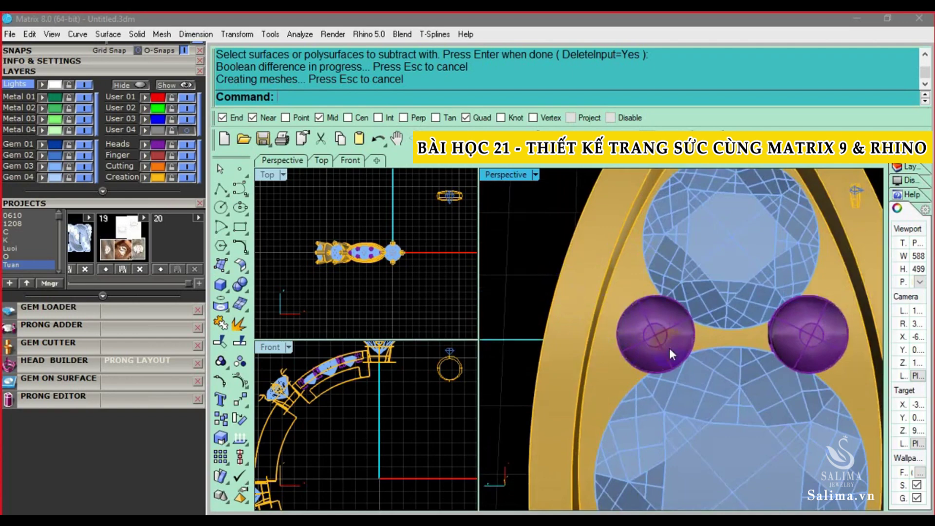
scroll(647, 323, down, 3)
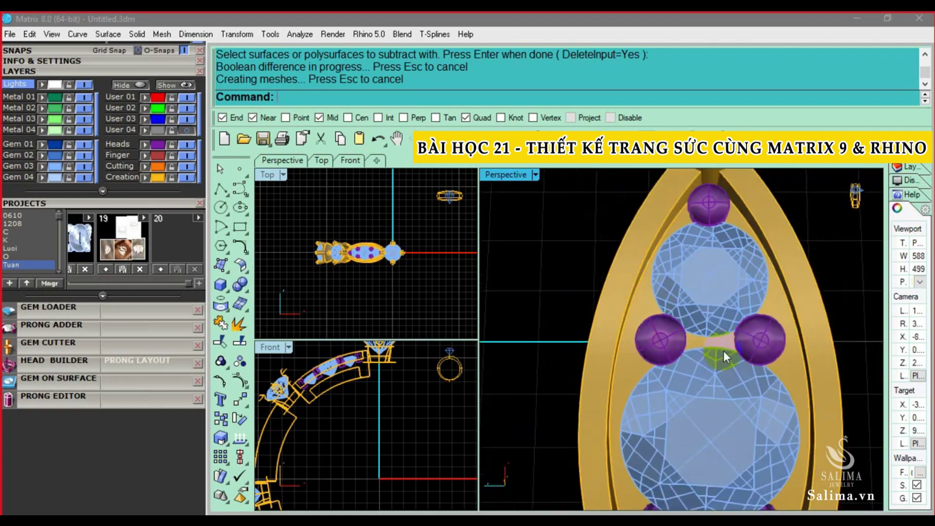
scroll(724, 351, down, 3)
scroll(668, 314, down, 2)
right_drag(703, 382, 688, 356)
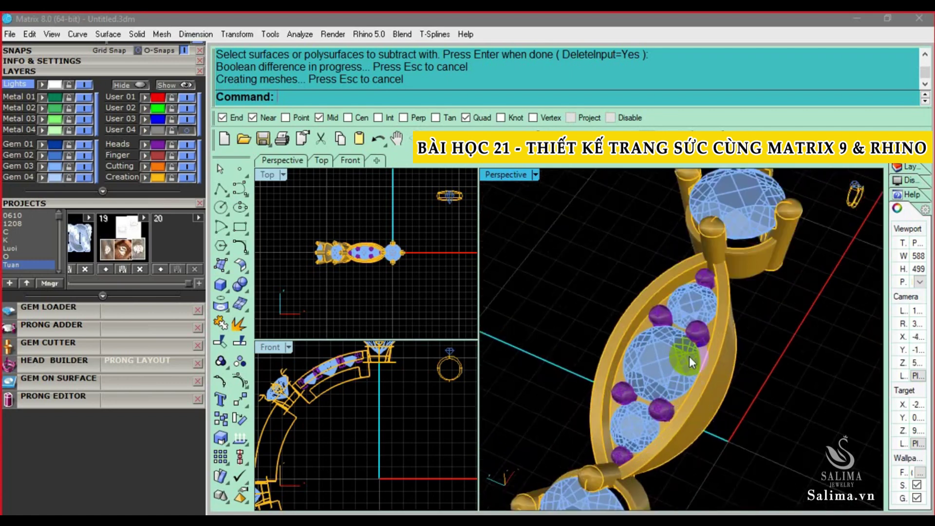
click(689, 355)
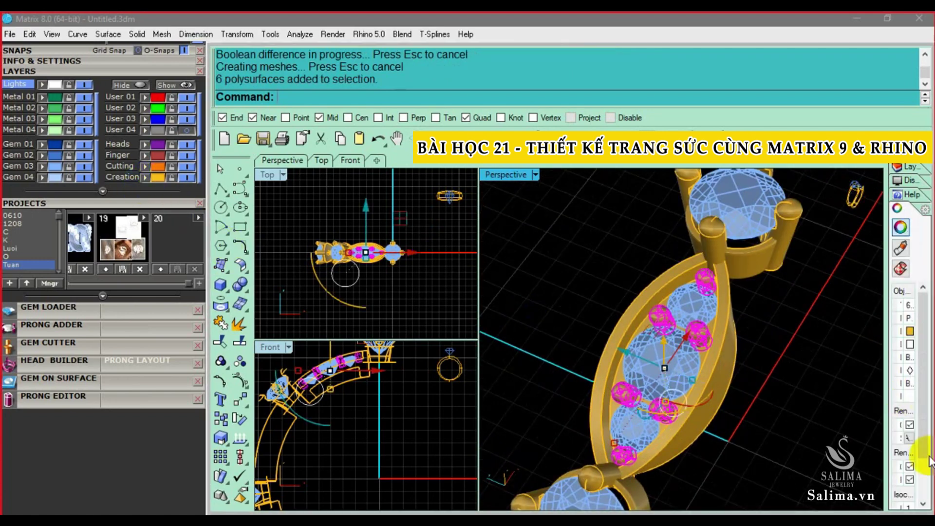
- Select the upper small, large middle and lower small gems and start the Gem Cutter
mouse_move(761, 448)
right_down()
mouse_move(697, 383)
mouse_move(501, 246)
mouse_move(661, 390)
right_up()
click(676, 319)
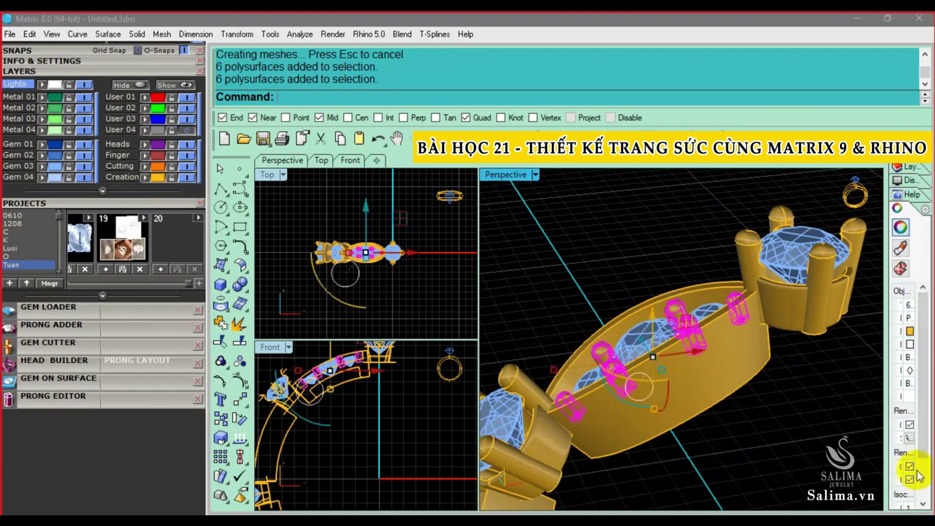
scroll(917, 484, down, 3)
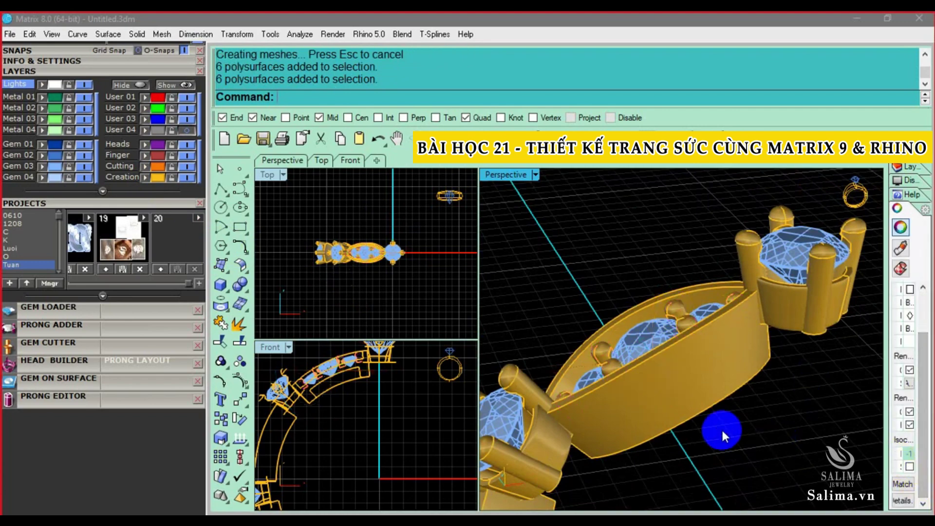
right_drag(720, 429, 639, 333)
click(639, 333)
right_drag(700, 307, 788, 403)
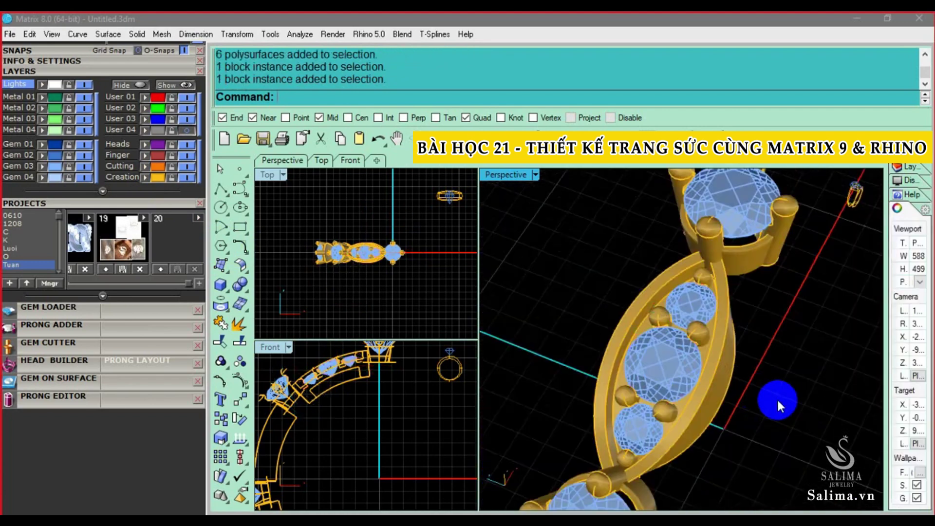
click(664, 407)
click(701, 330)
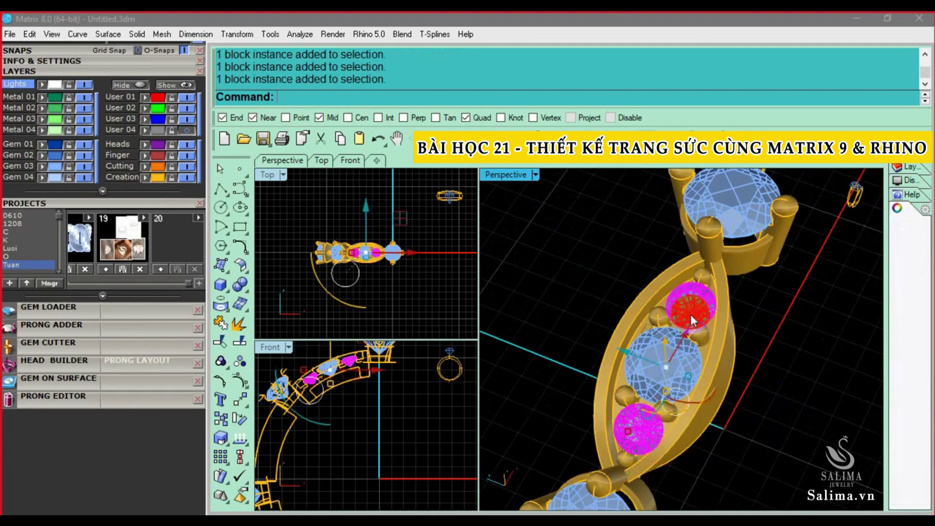
click(651, 349)
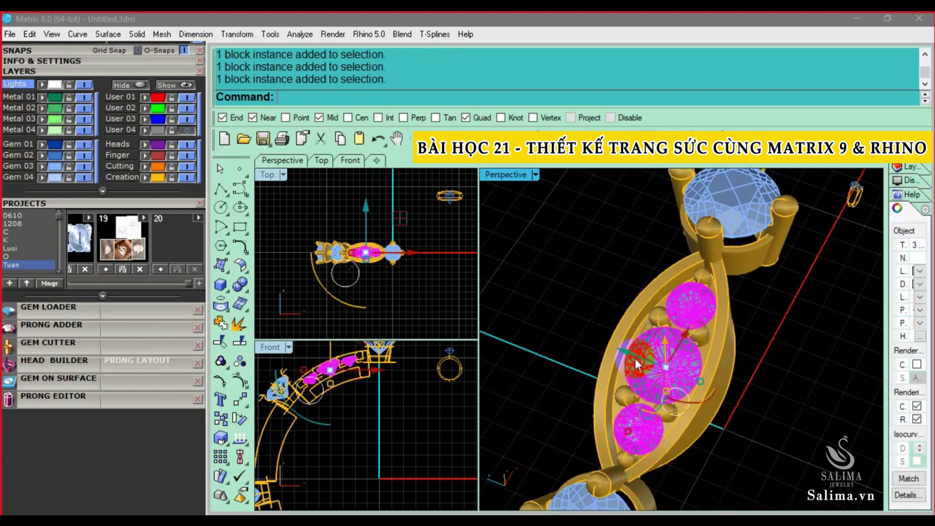
click(114, 346)
- Create cutters for the selected gems using a lower-seat profile with 55% lower seat size
click(69, 420)
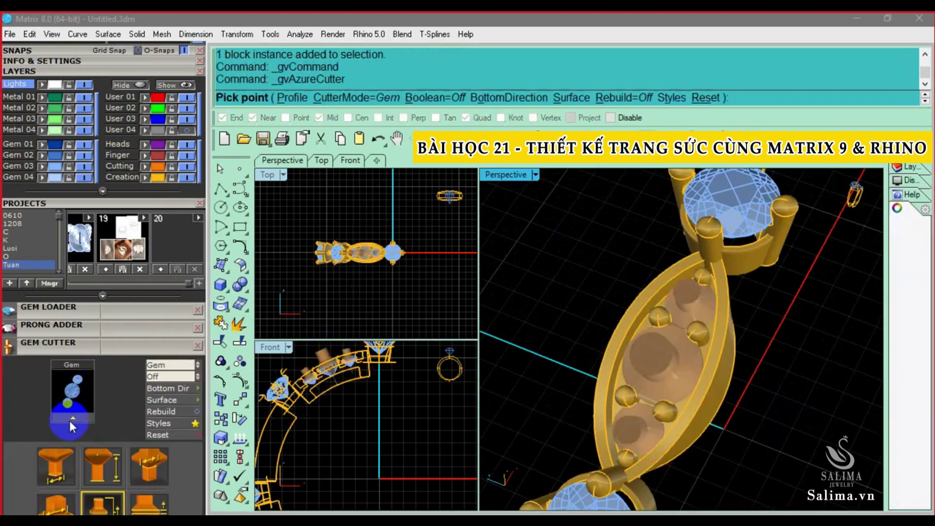
scroll(125, 244, down, 3)
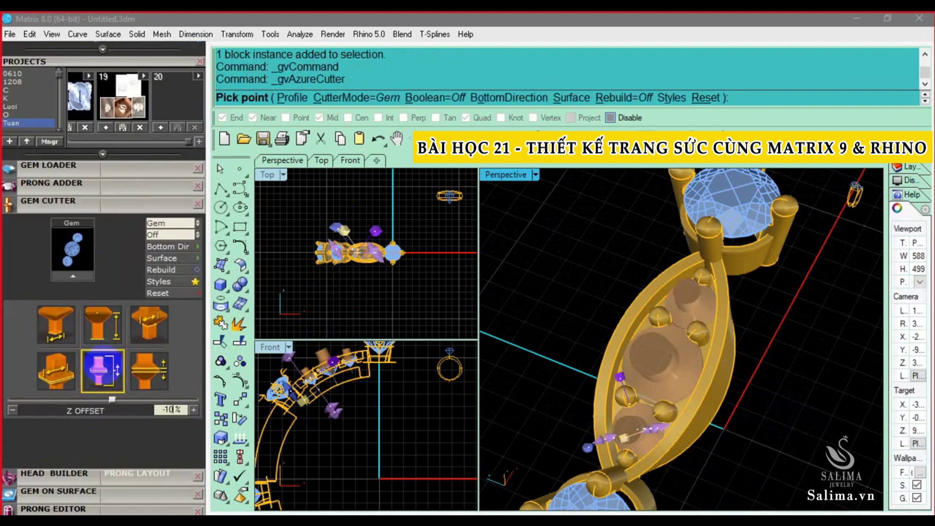
click(136, 369)
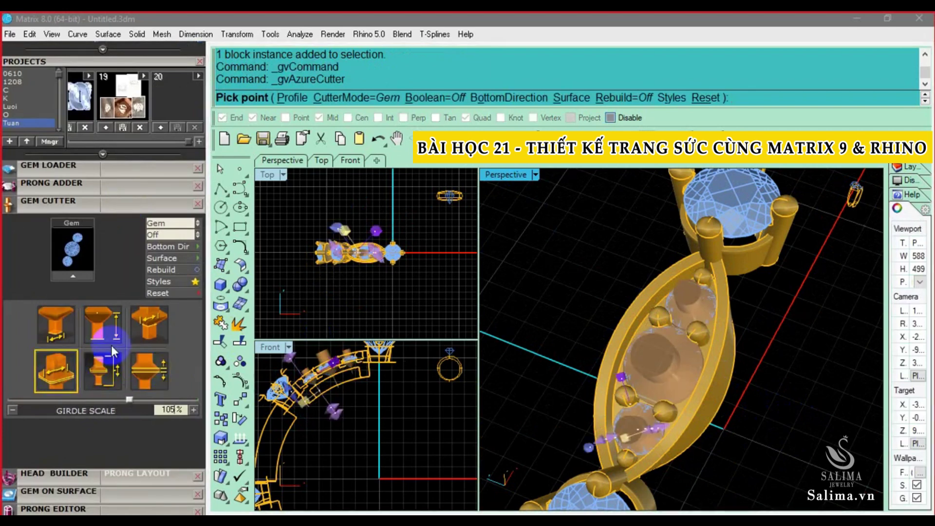
click(455, 335)
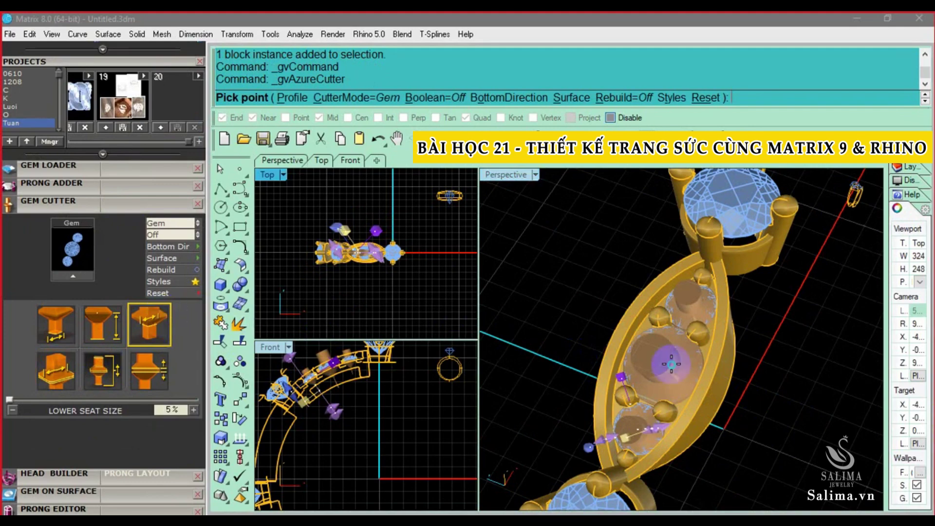
right_drag(671, 364, 722, 382)
click(418, 340)
click(166, 322)
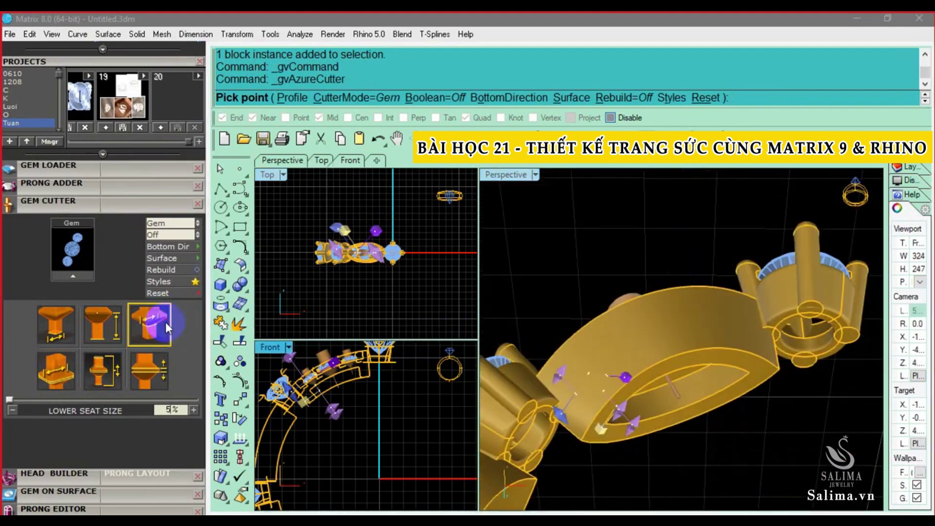
text(5)
- Inspect the cutters under the band and place the gem cutter at the top seat
right_drag(637, 386, 688, 373)
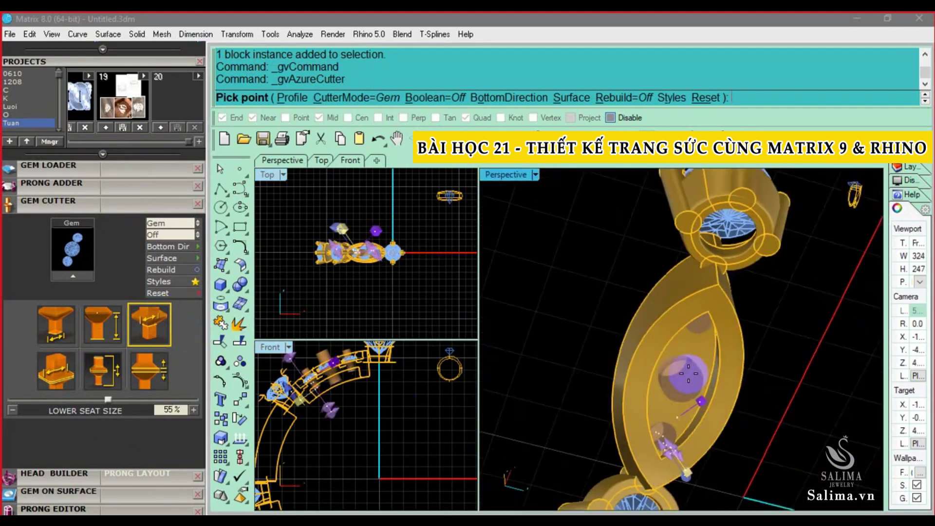
scroll(688, 373, up, 3)
scroll(689, 390, up, 2)
scroll(648, 453, up, 2)
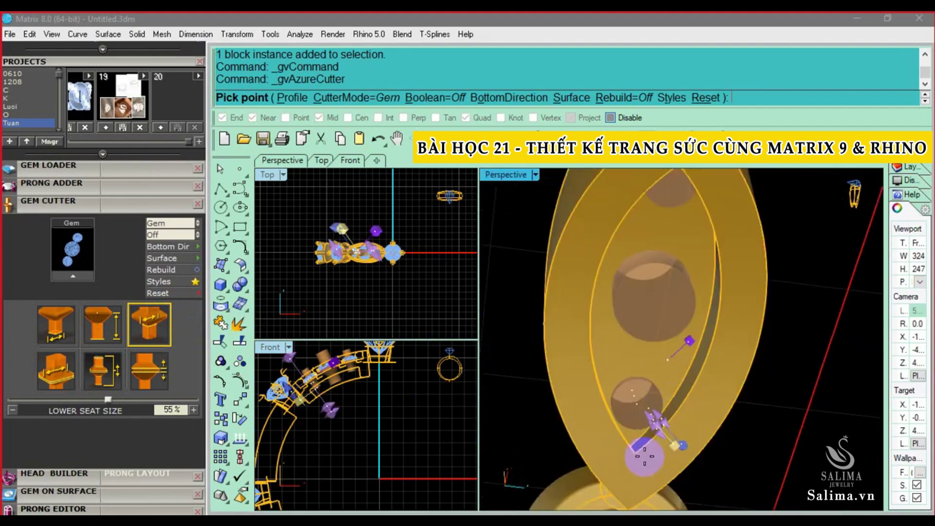
scroll(644, 457, up, 2)
scroll(623, 392, up, 2)
shift+right_drag(616, 382, 664, 346)
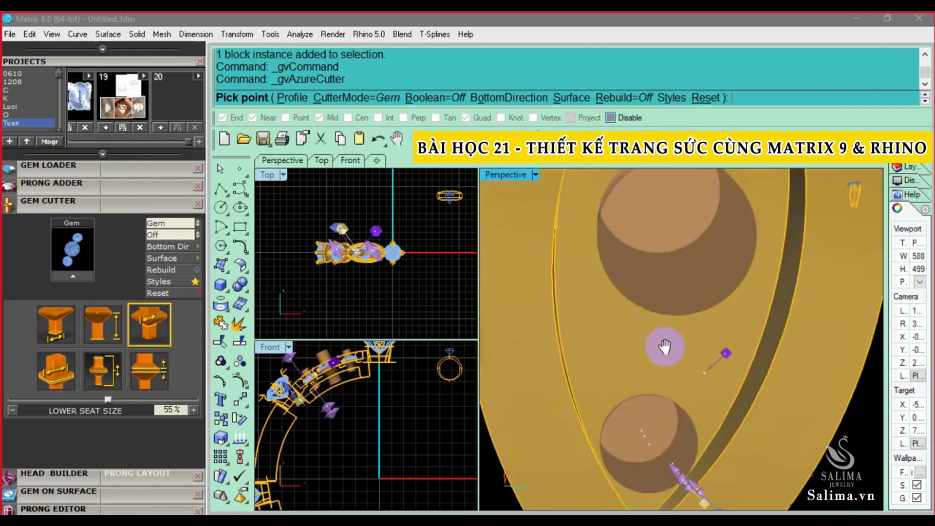
scroll(662, 348, down, 2)
scroll(654, 356, down, 1)
scroll(660, 414, down, 1)
scroll(656, 298, down, 1)
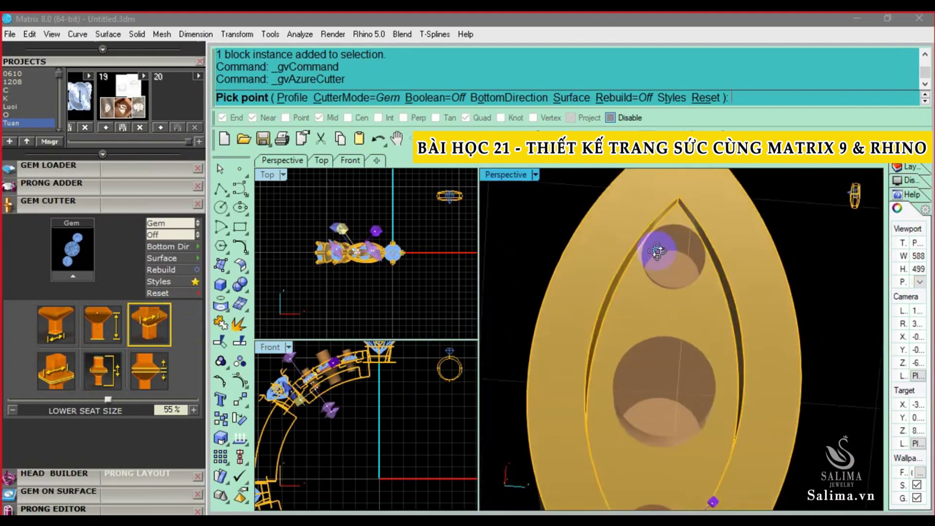
click(657, 251)
- Subtract the cutters from the marquise pendant body with BD to carve the seats
right_drag(681, 280, 735, 327)
click(711, 367)
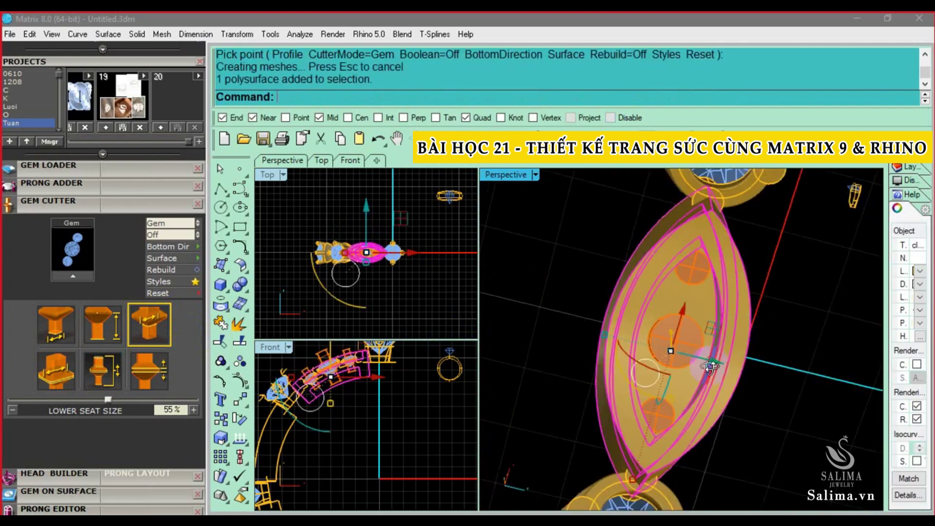
text(bd)
key(Return)
click(676, 351)
key(Return)
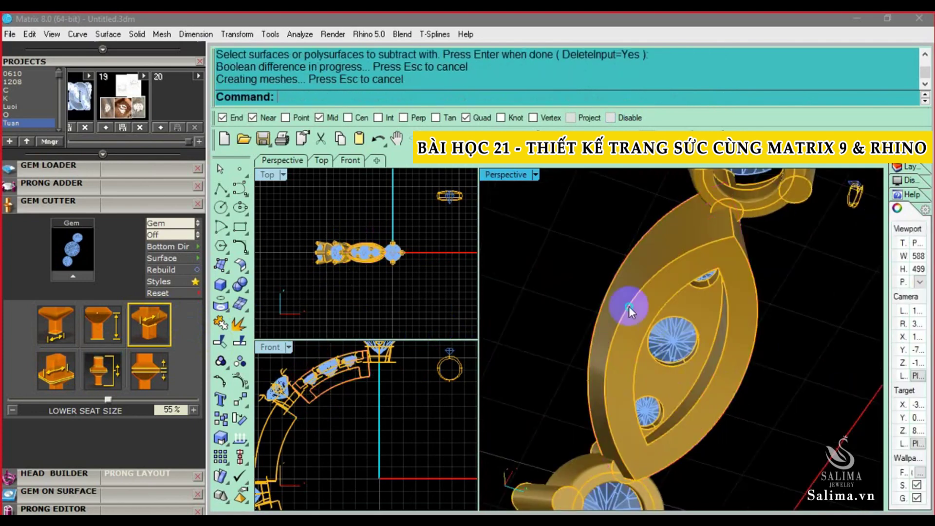
mouse_move(630, 306)
right_down()
mouse_move(746, 437)
mouse_move(736, 379)
mouse_move(682, 384)
right_up()
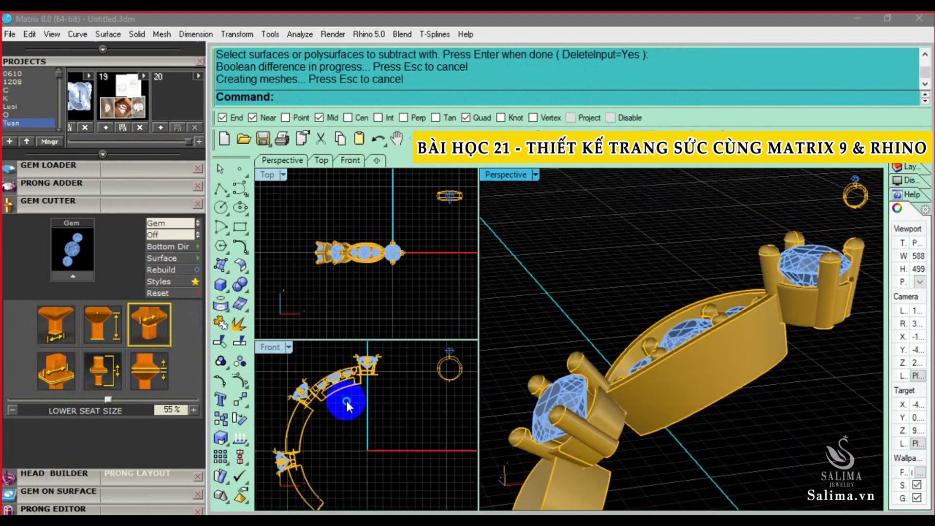
right_drag(346, 401, 369, 401)
right_drag(560, 404, 662, 409)
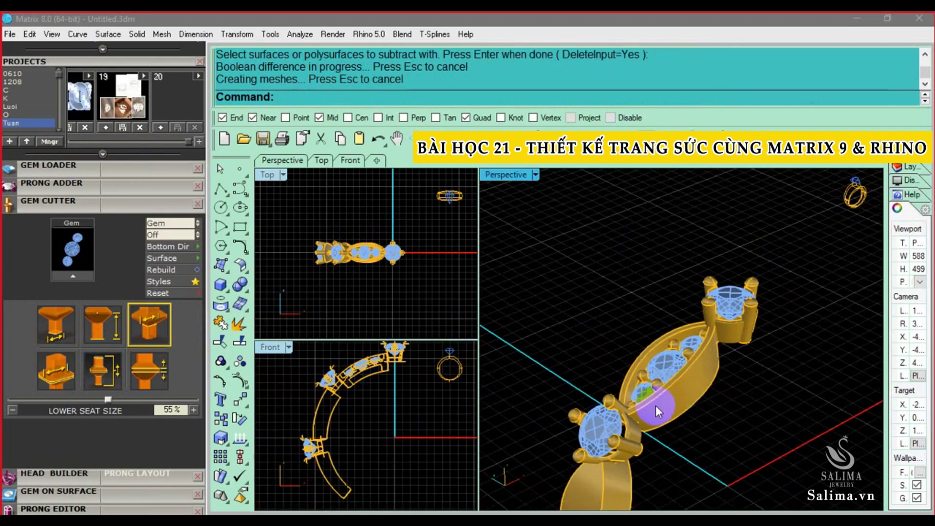
scroll(665, 390, down, 2)
scroll(666, 371, down, 2)
scroll(672, 368, down, 2)
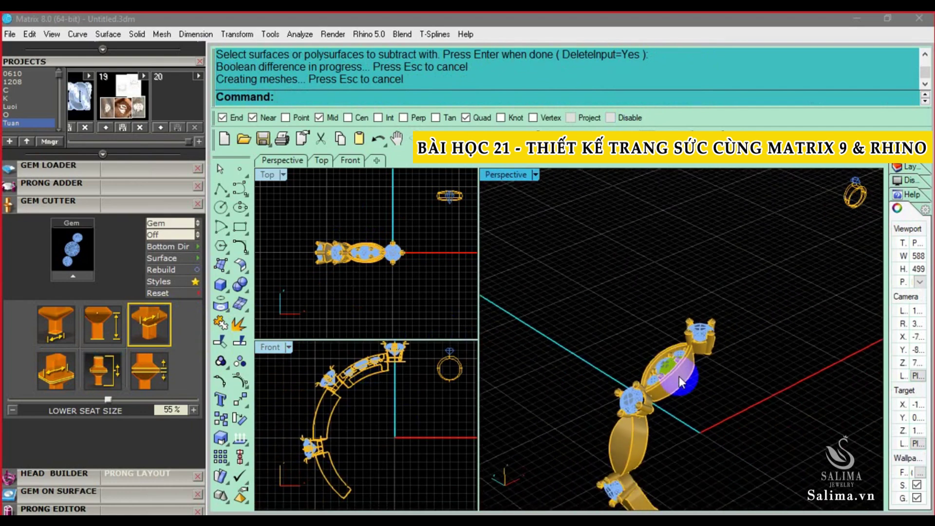
scroll(678, 362, down, 2)
scroll(680, 363, up, 3)
scroll(683, 379, up, 2)
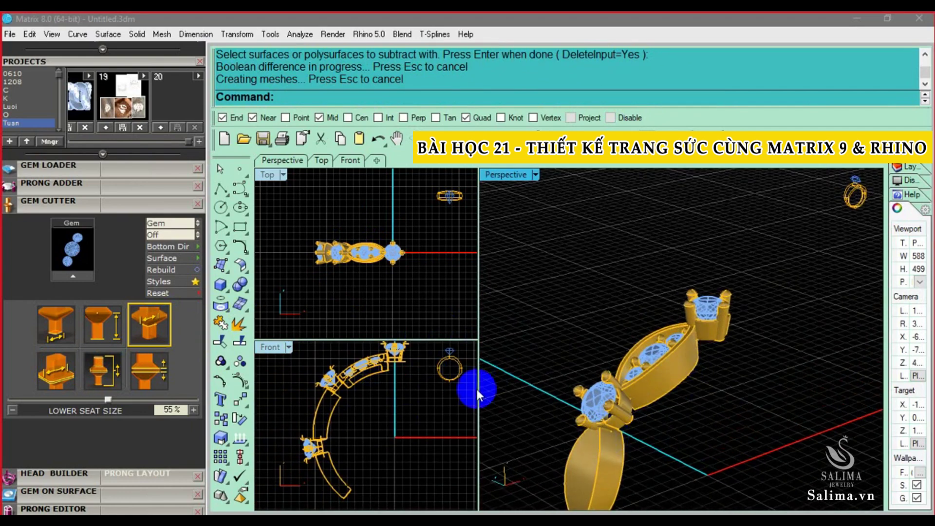
right_drag(388, 268, 384, 241)
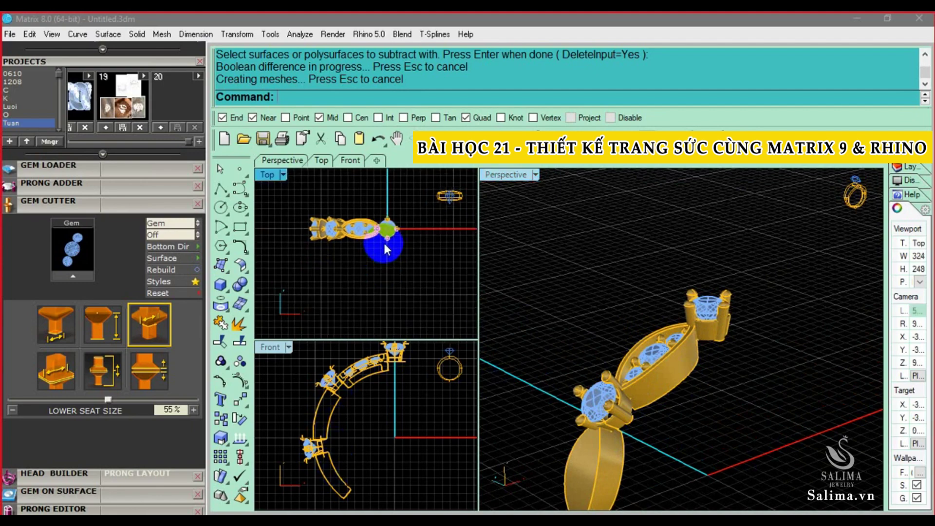
scroll(384, 241, up, 2)
scroll(695, 389, down, 2)
scroll(639, 411, down, 2)
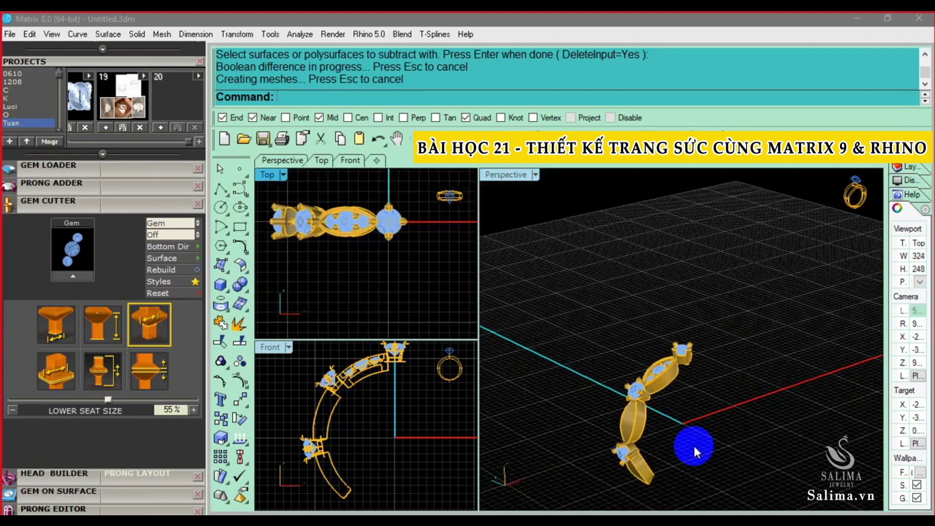
scroll(639, 468, up, 2)
mouse_move(646, 454)
right_down()
mouse_move(637, 438)
mouse_move(650, 424)
right_up()
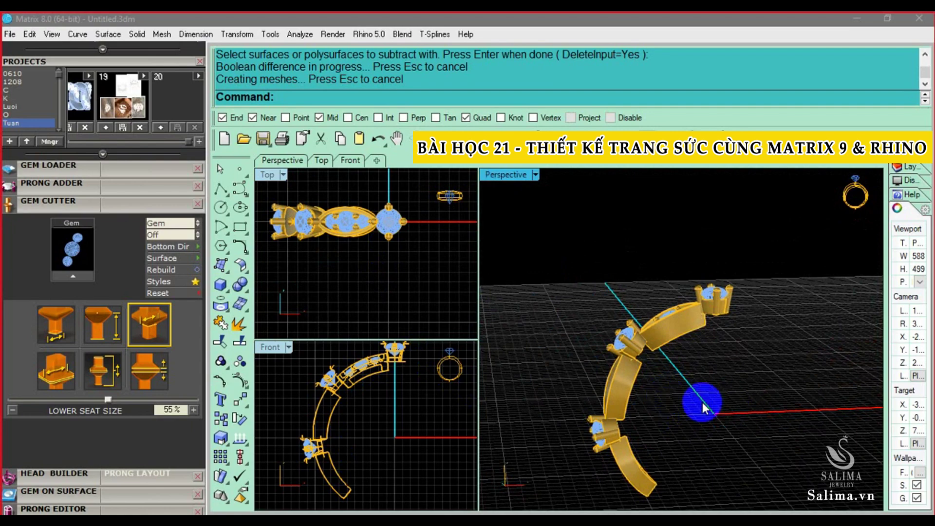
mouse_move(632, 399)
right_down()
mouse_move(682, 390)
mouse_move(656, 398)
right_up()
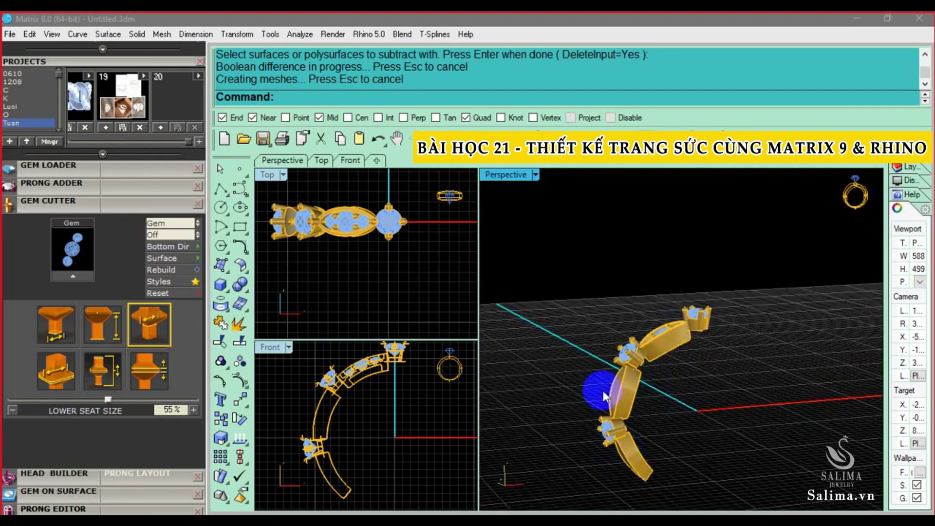
scroll(603, 391, up, 2)
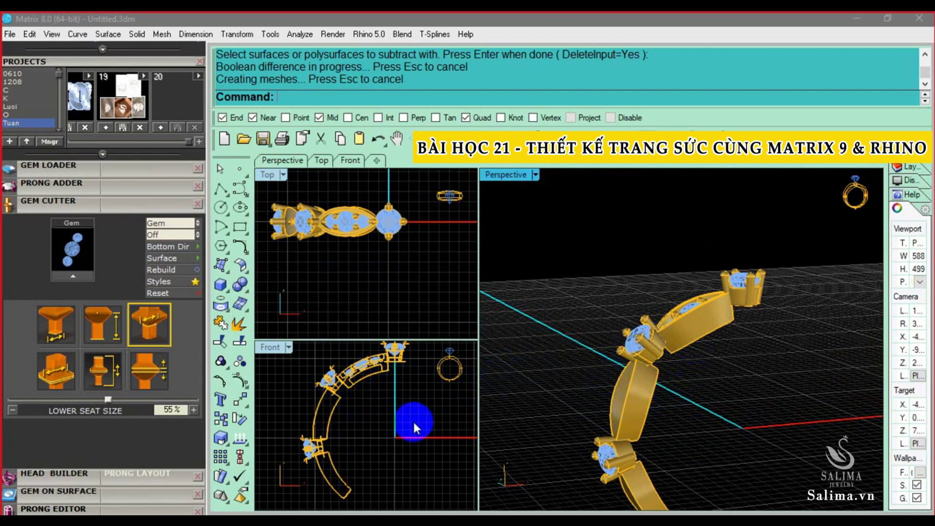
right_drag(413, 419, 322, 400)
- Group the side head with its gem and delete the lower head on the band
click(656, 338)
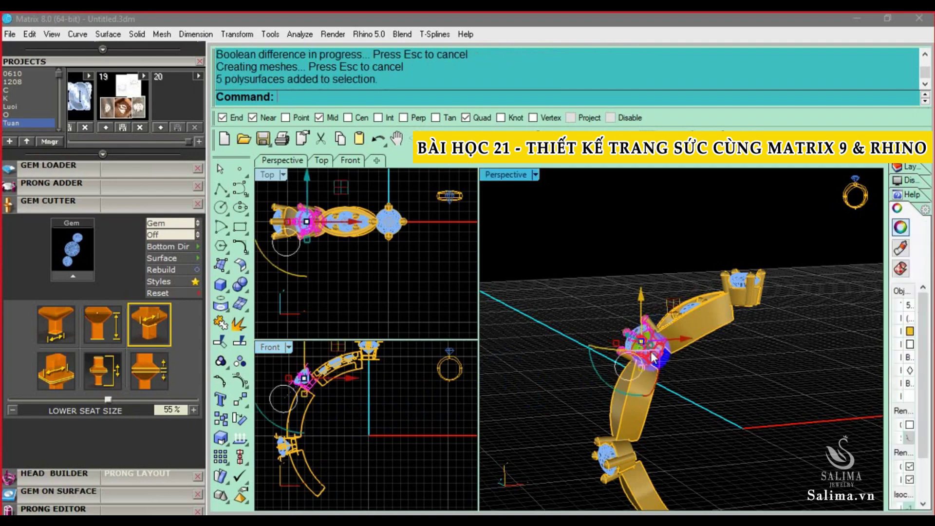
scroll(644, 338, up, 3)
shift+click(636, 335)
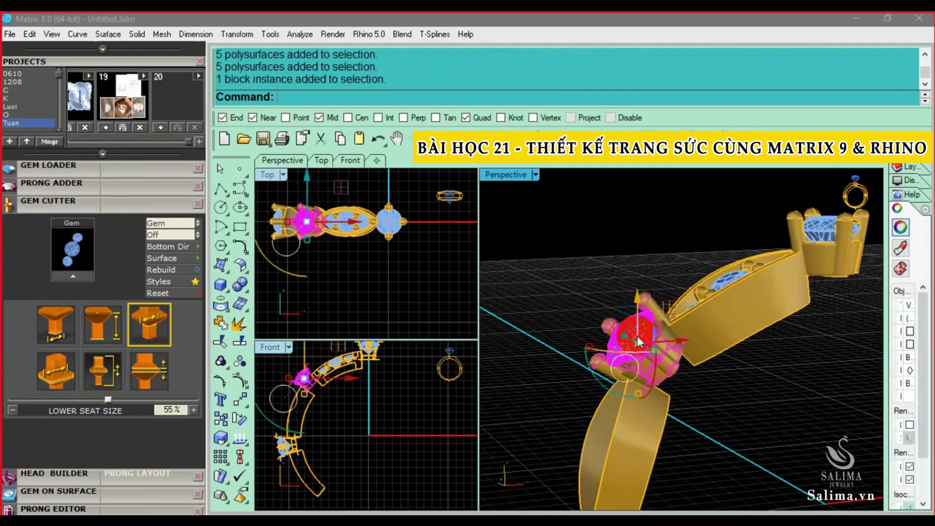
text(g)
key(Return)
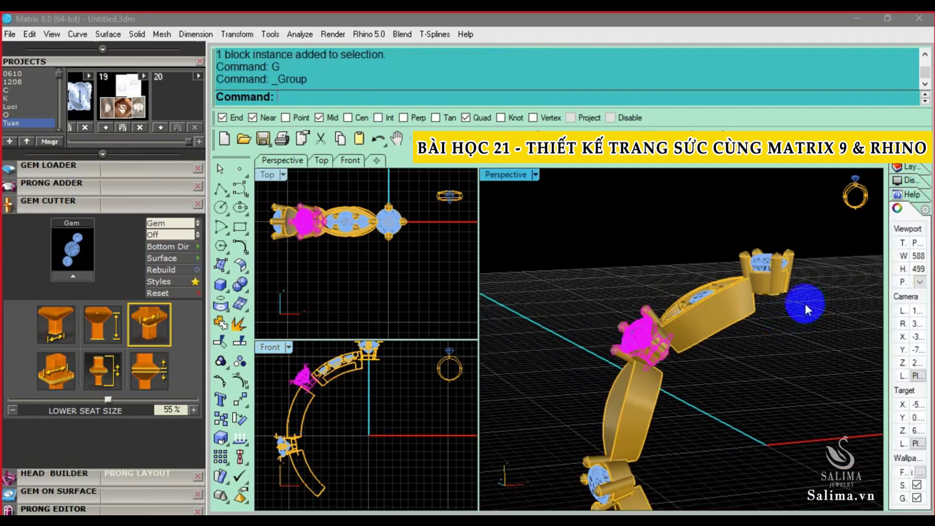
mouse_move(809, 305)
right_down()
mouse_move(637, 432)
mouse_move(685, 413)
right_up()
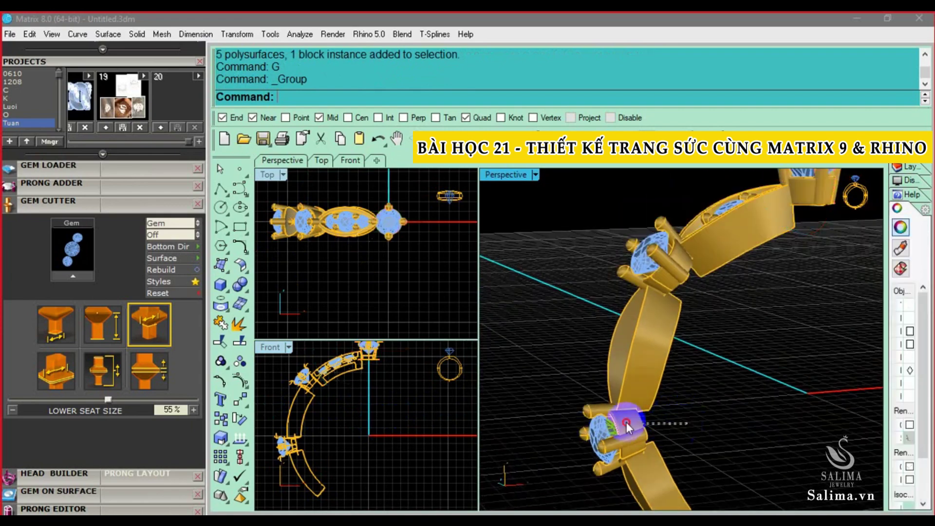
click(584, 421)
key(Delete)
- Hide the remaining gem heads, leaving the marquise section and band visible
click(656, 296)
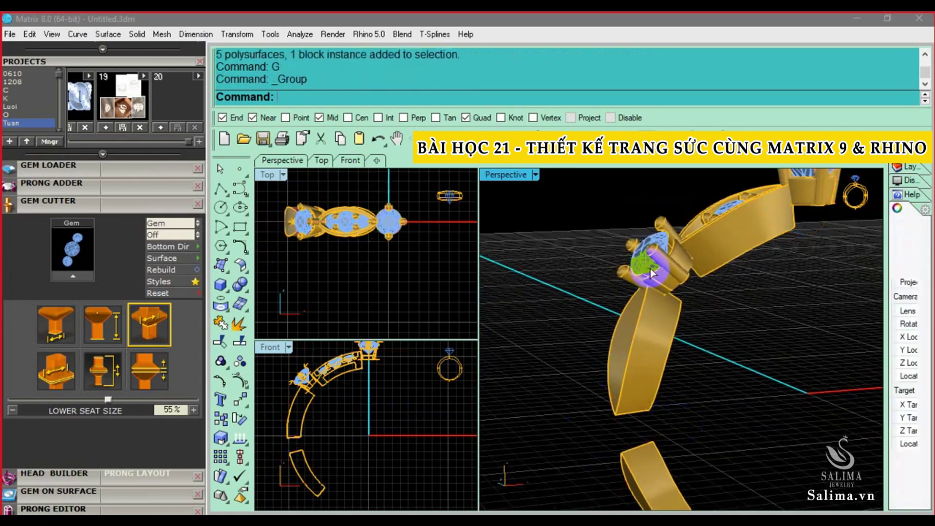
click(658, 251)
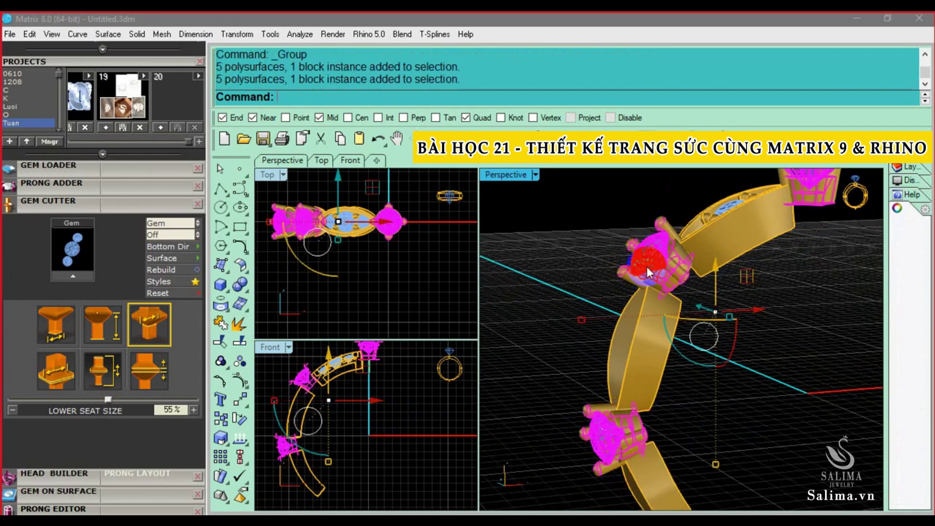
mouse_move(647, 267)
right_down()
mouse_move(637, 278)
mouse_move(674, 324)
mouse_move(488, 453)
right_up()
text(H)
key(Return)
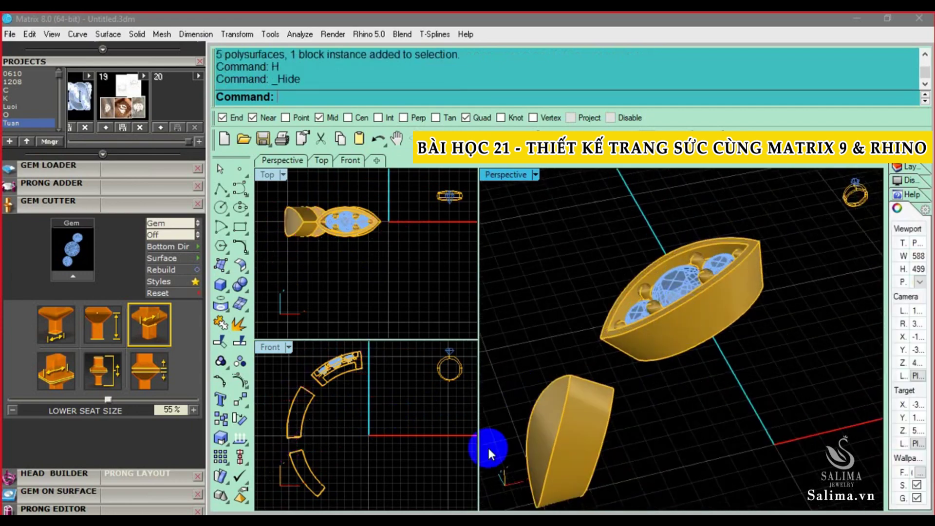
scroll(286, 434, up, 3)
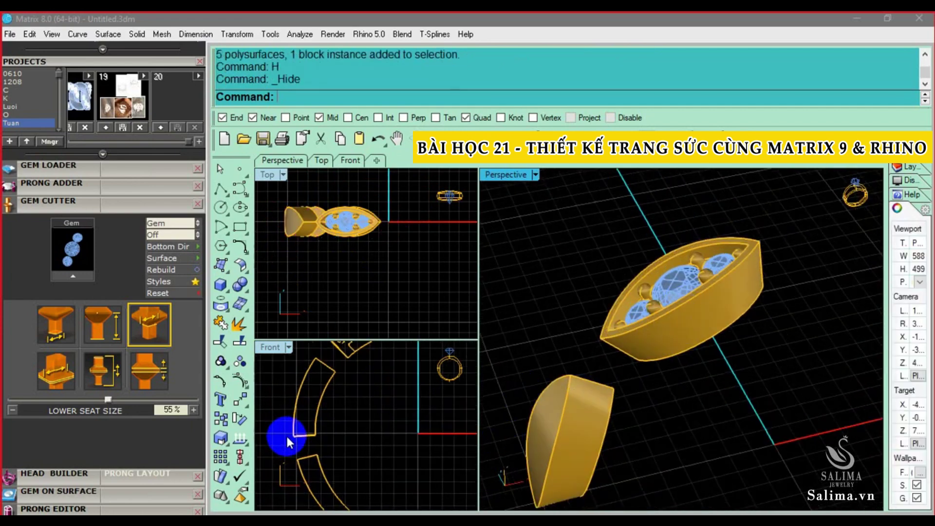
scroll(324, 460, down, 3)
scroll(333, 279, up, 3)
- Window-select the marquise section with its three gems and cutters and group them
scroll(651, 309, down, 3)
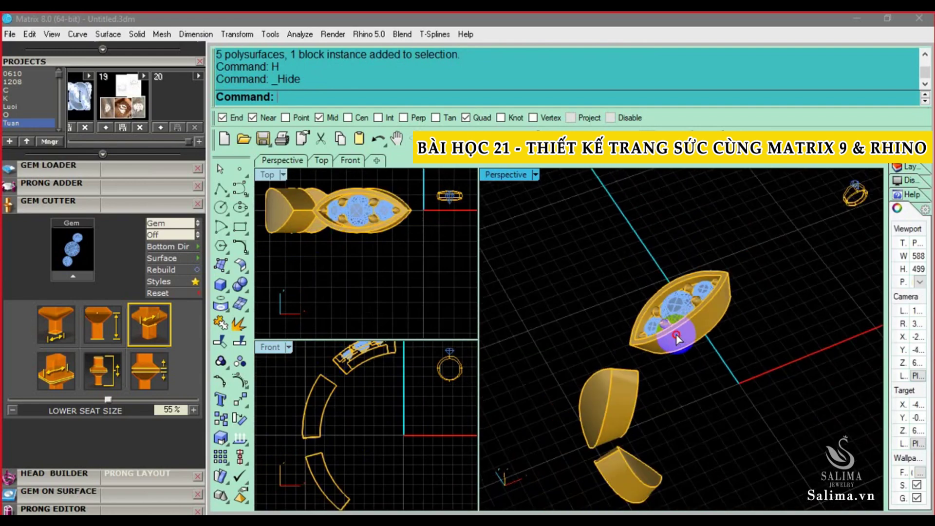
click(680, 347)
scroll(679, 347, up, 3)
drag(814, 347, 630, 250)
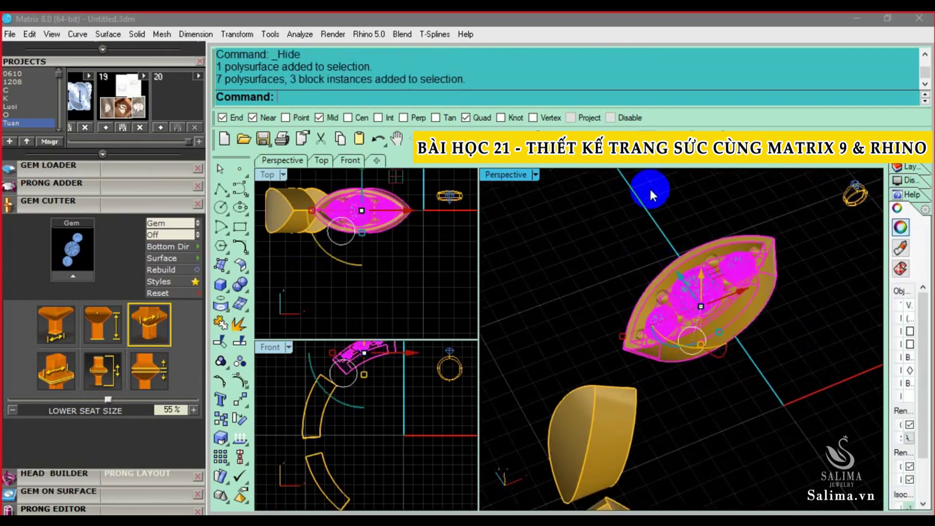
drag(567, 223, 842, 408)
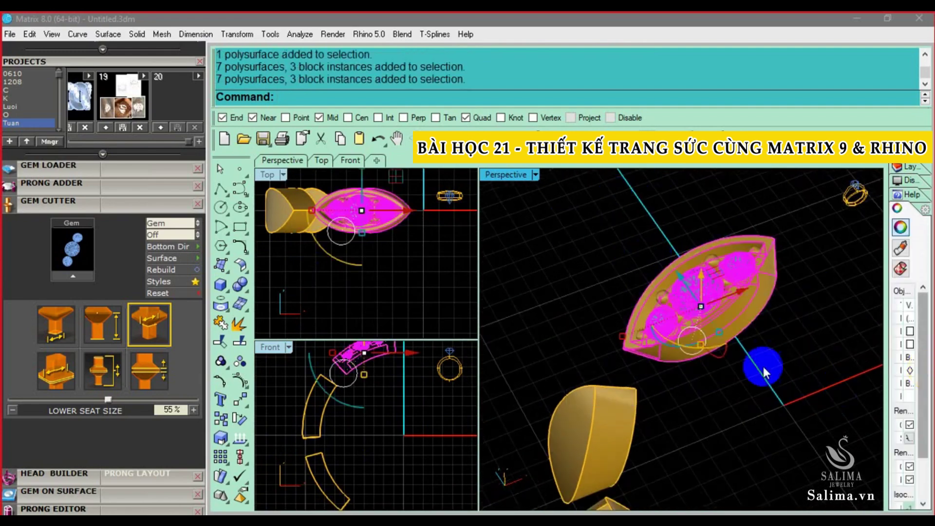
click(241, 360)
click(721, 382)
- Orbit around the ring parts and reselect the grouped marquise section
mouse_move(721, 382)
right_down()
mouse_move(713, 299)
mouse_move(670, 431)
right_up()
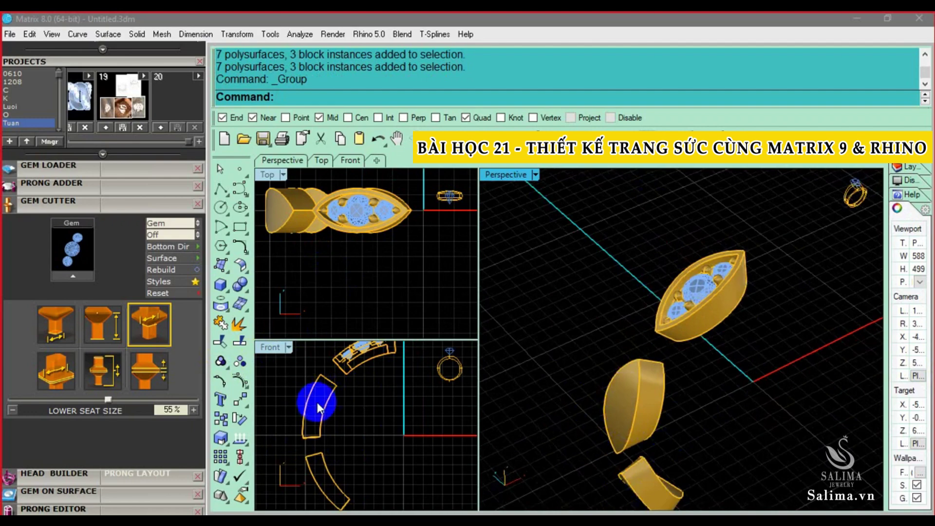
scroll(408, 416, down, 2)
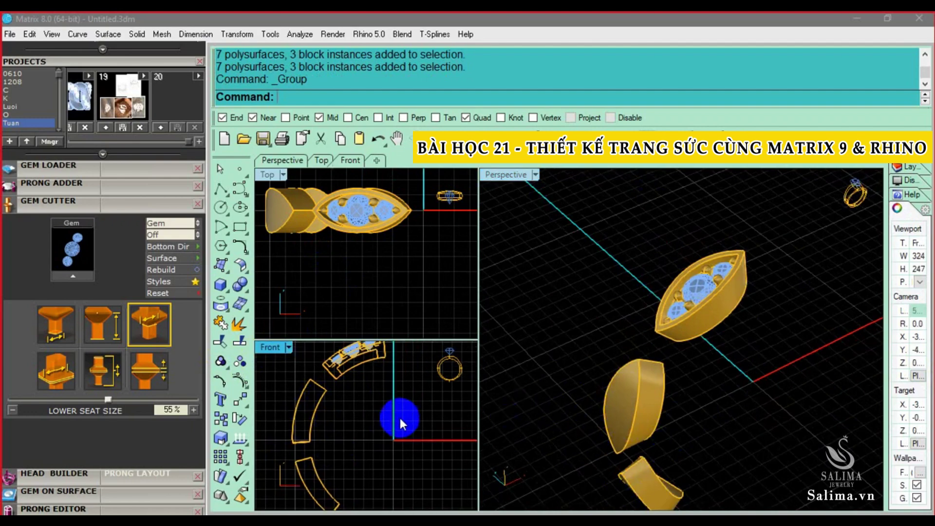
click(702, 320)
click(762, 330)
right_drag(708, 299, 686, 277)
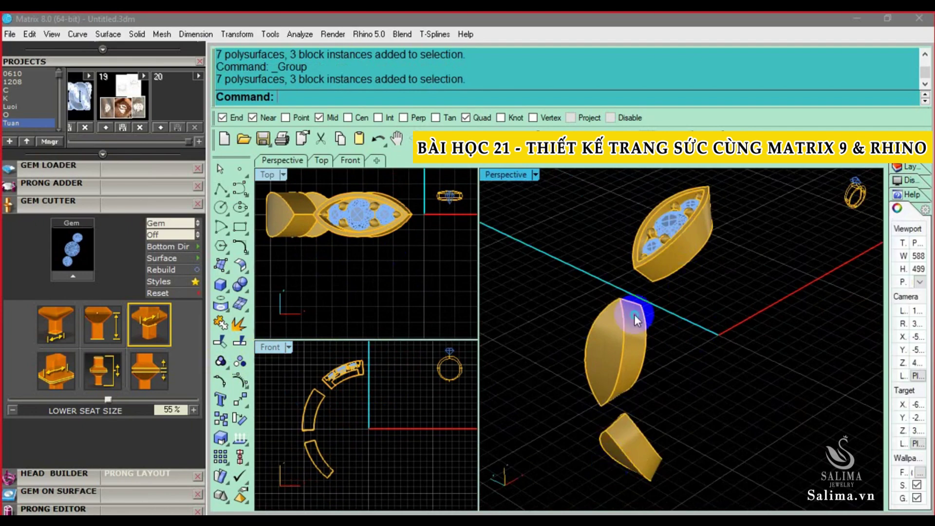
right_drag(635, 319, 622, 331)
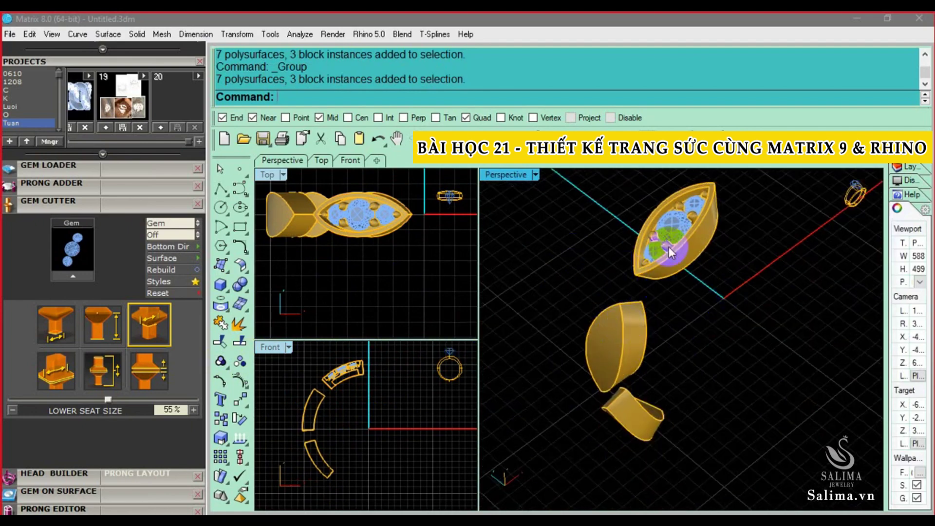
click(668, 246)
click(244, 395)
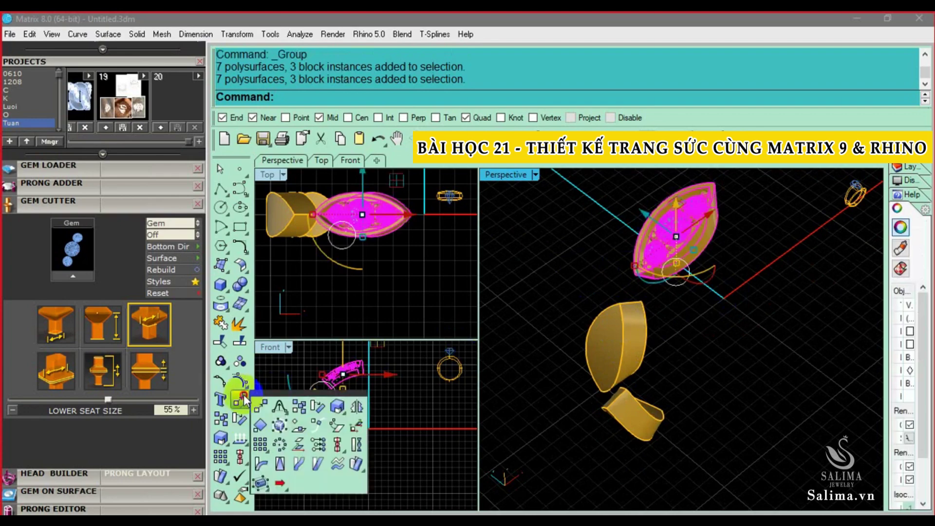
click(260, 422)
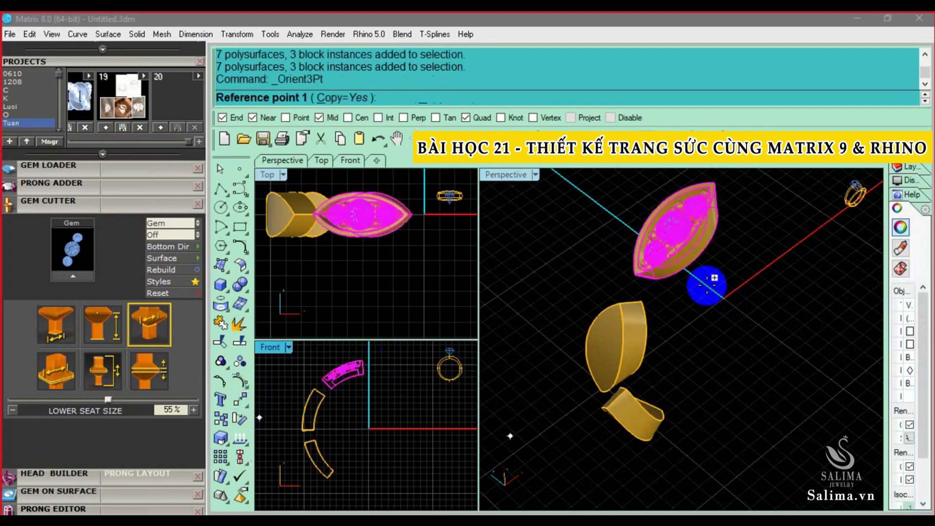
scroll(715, 227, up, 1)
mouse_move(677, 294)
right_down()
mouse_move(761, 285)
mouse_move(739, 324)
mouse_move(730, 236)
mouse_move(584, 361)
right_up()
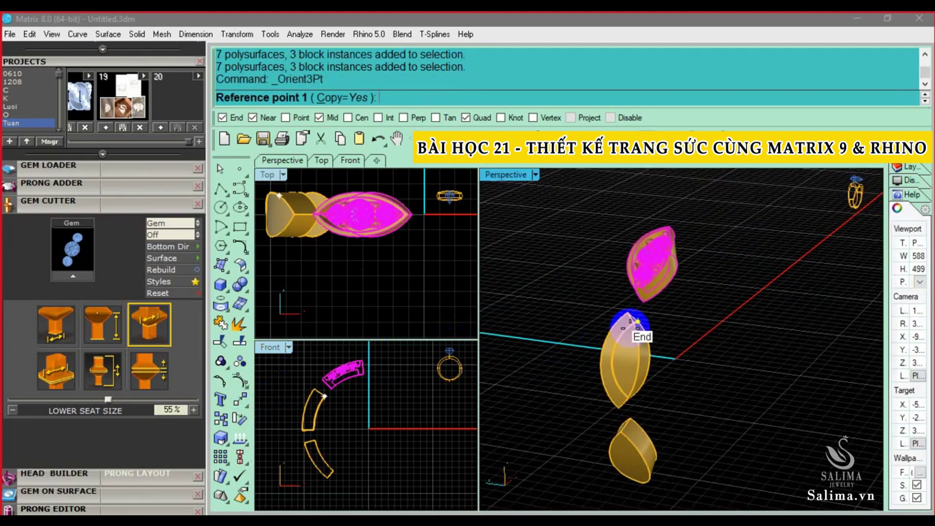
mouse_move(652, 261)
right_down()
mouse_move(636, 271)
mouse_move(632, 317)
right_up()
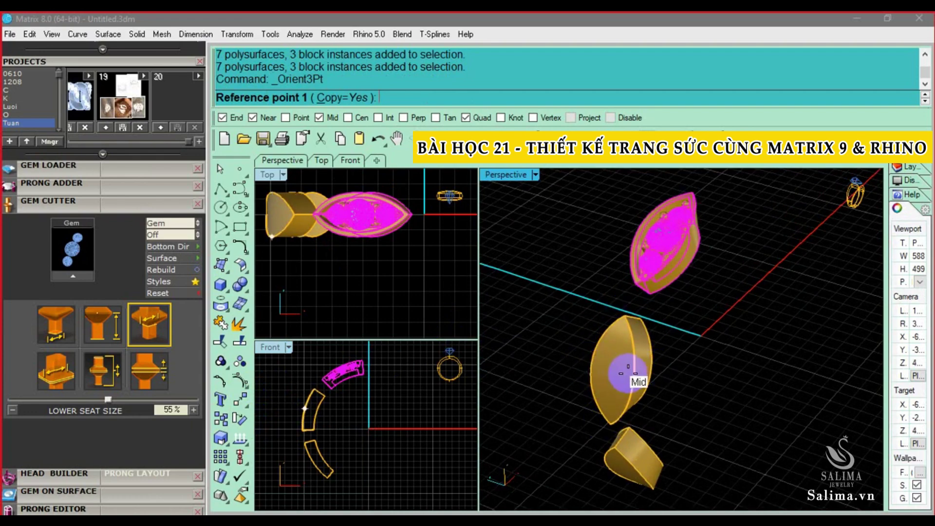
right_drag(678, 359, 647, 317)
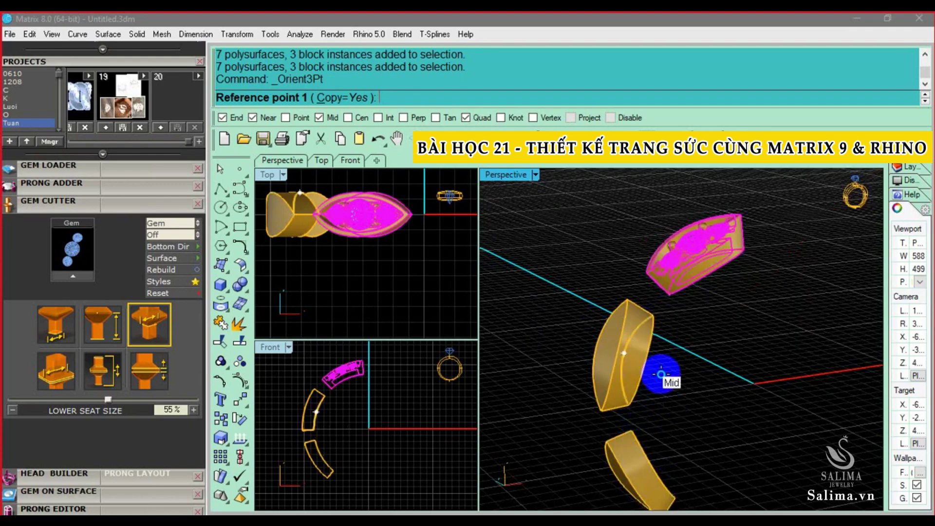
right_drag(661, 375, 708, 205)
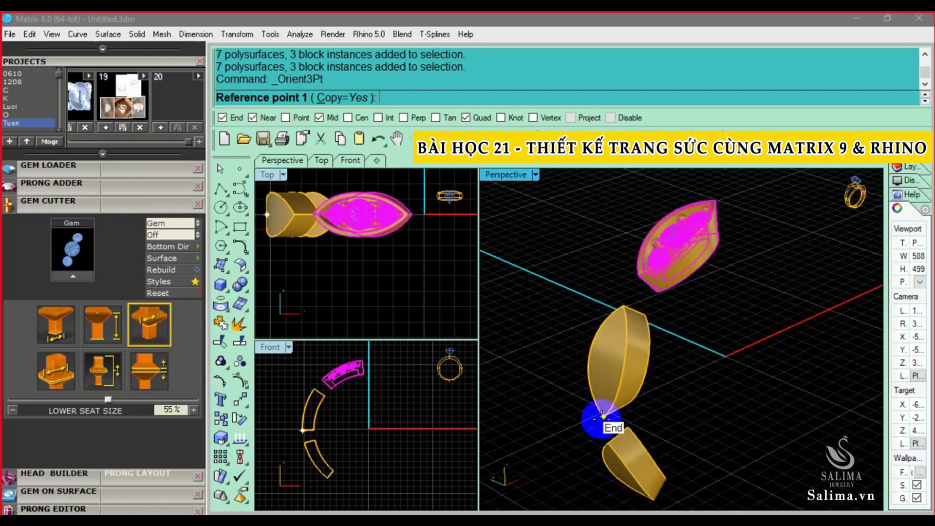
scroll(709, 189, up, 2)
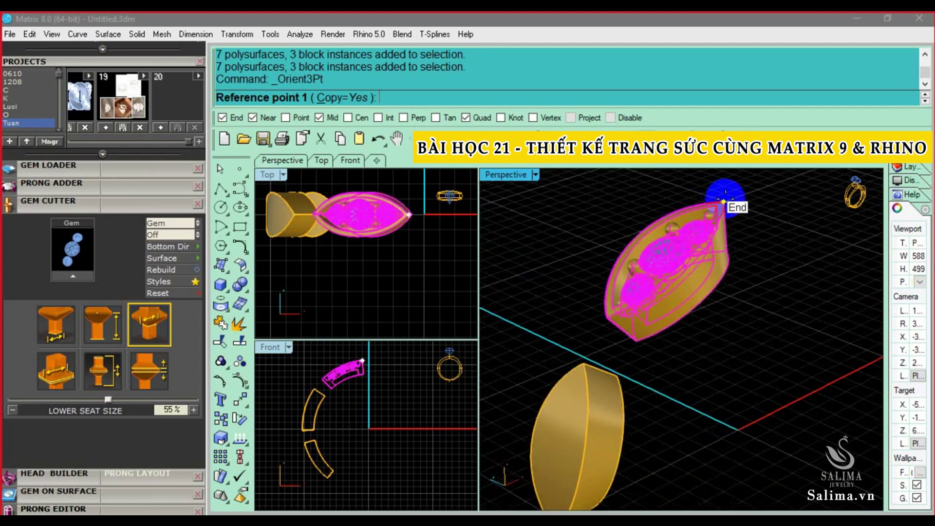
click(724, 201)
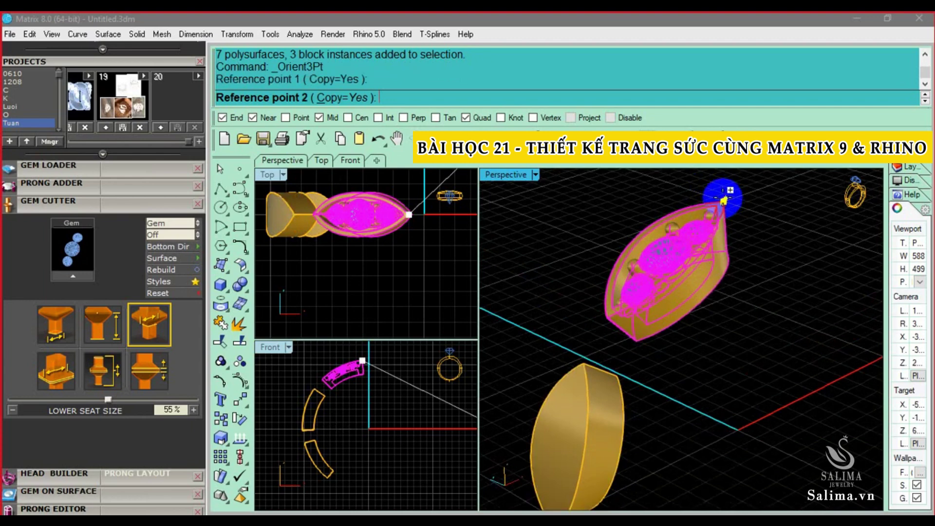
click(606, 318)
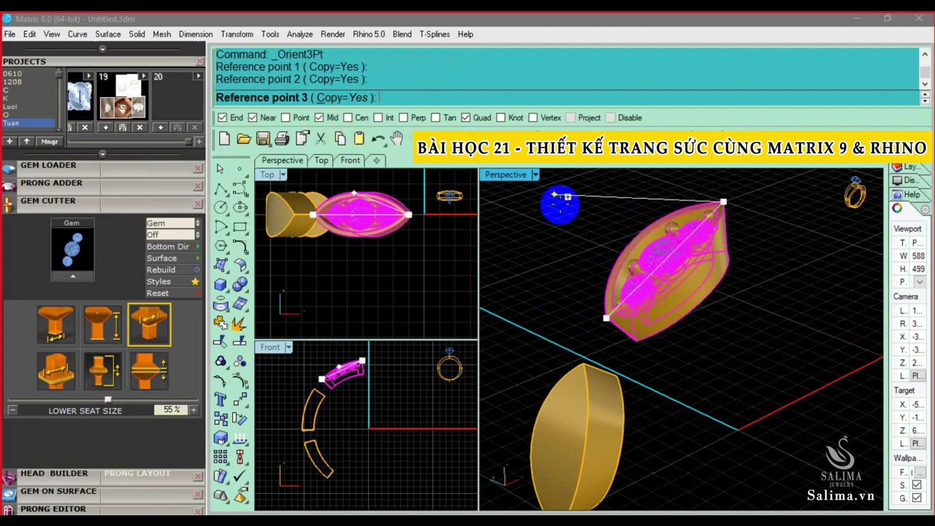
scroll(568, 196, up, 1)
scroll(629, 232, up, 1)
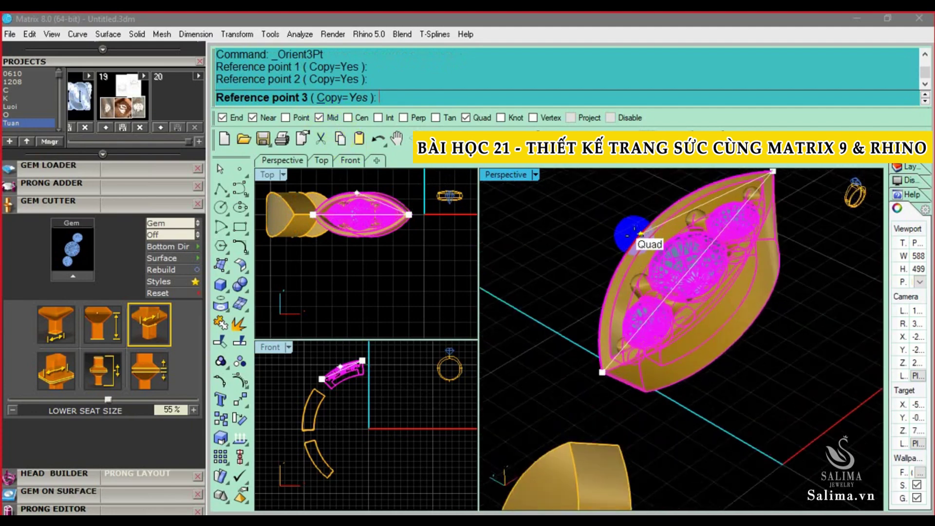
click(643, 223)
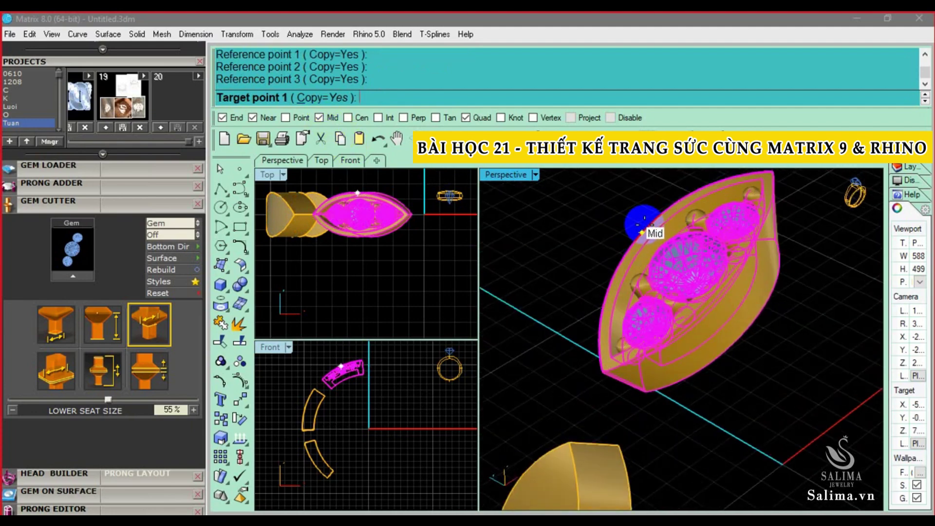
scroll(633, 220, down, 1)
scroll(631, 229, down, 1)
scroll(623, 263, down, 1)
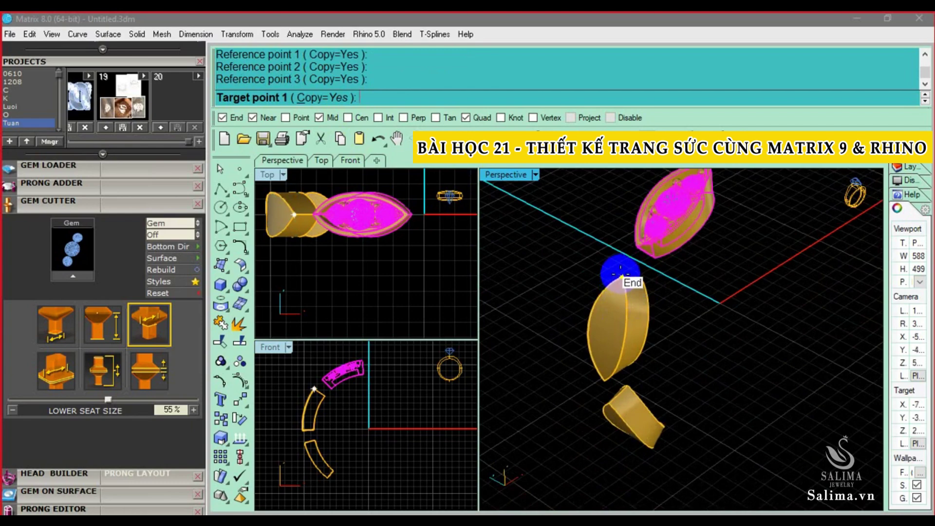
click(621, 273)
right_drag(620, 273, 597, 405)
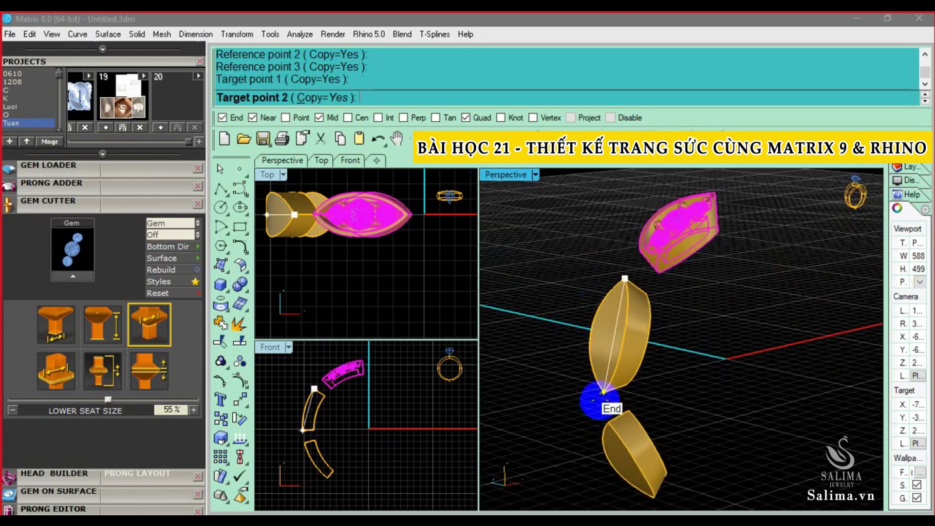
click(603, 392)
scroll(585, 336, up, 1)
scroll(592, 321, up, 2)
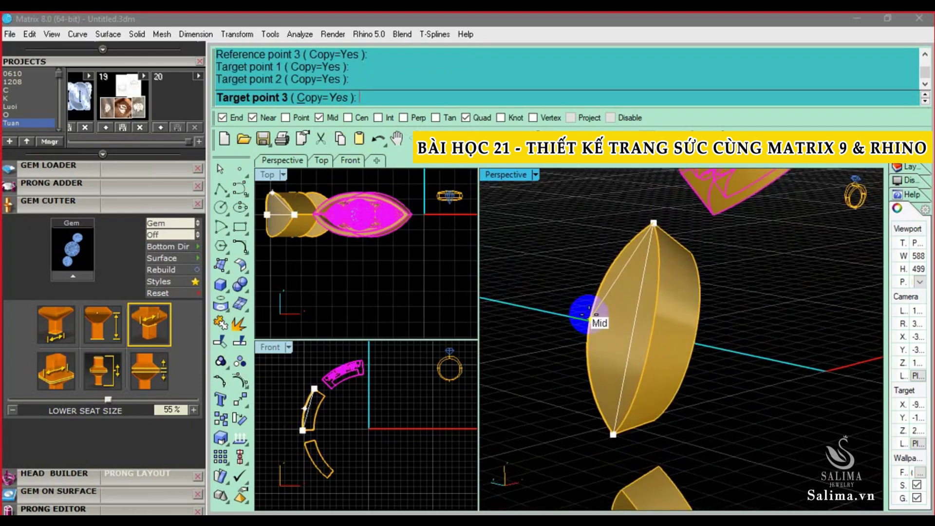
click(590, 314)
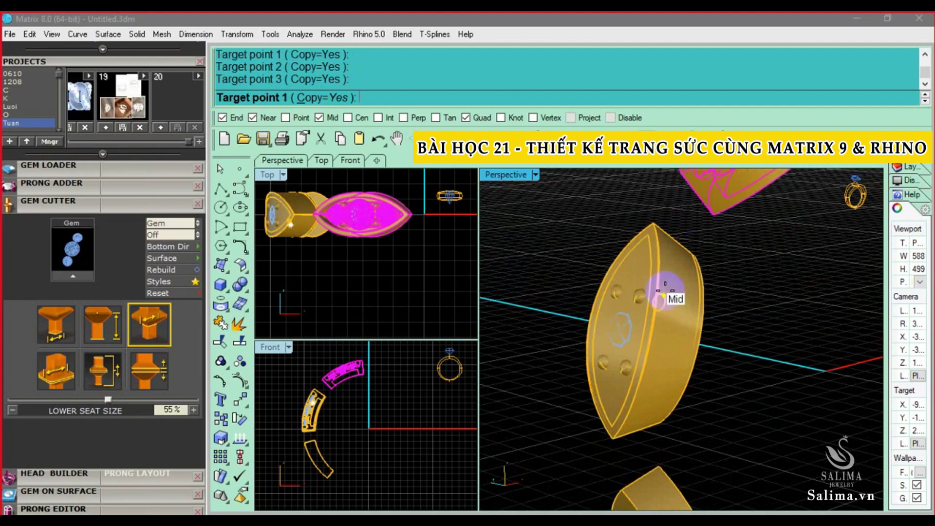
scroll(665, 297, up, 1)
scroll(638, 327, up, 1)
scroll(650, 334, up, 1)
scroll(657, 336, up, 1)
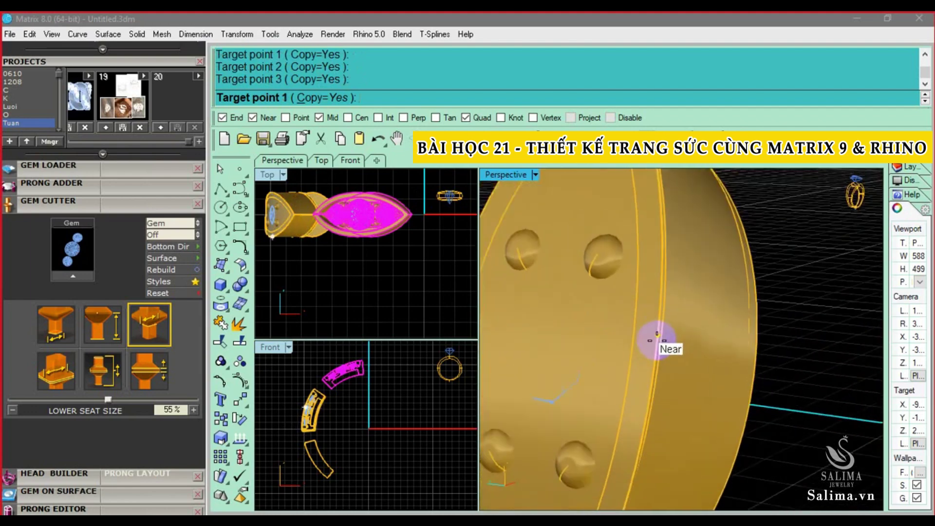
mouse_move(658, 336)
right_down()
mouse_move(716, 323)
mouse_move(804, 328)
mouse_move(664, 309)
right_up()
scroll(663, 300, up, 1)
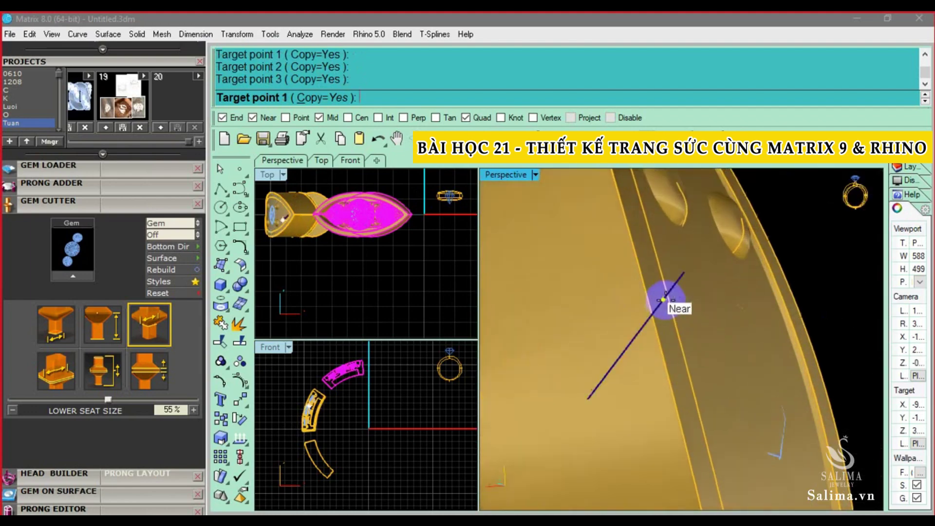
scroll(664, 300, down, 2)
mouse_move(572, 316)
right_down()
mouse_move(606, 334)
mouse_move(635, 321)
mouse_move(631, 381)
right_up()
scroll(632, 299, down, 2)
scroll(636, 434, down, 1)
right_drag(637, 434, 599, 352)
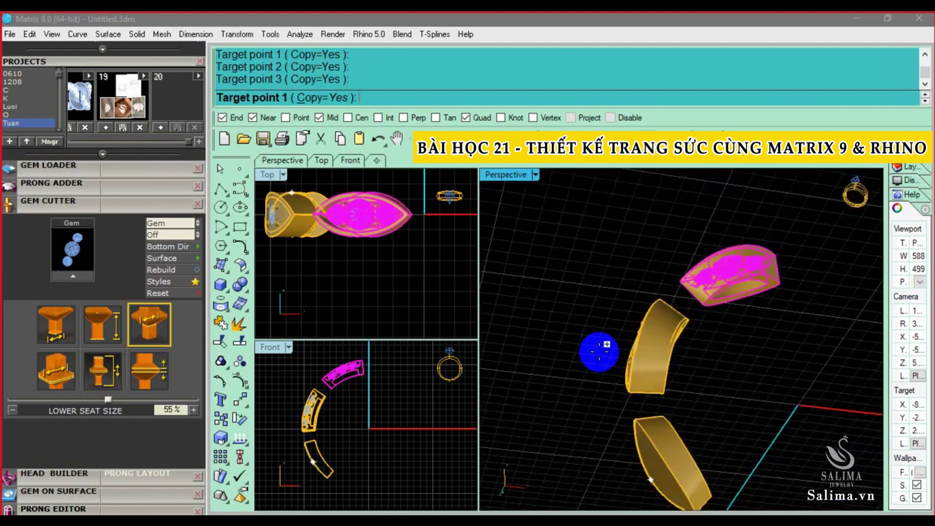
mouse_move(635, 430)
right_down()
mouse_move(679, 397)
mouse_move(689, 484)
right_up()
scroll(616, 355, up, 3)
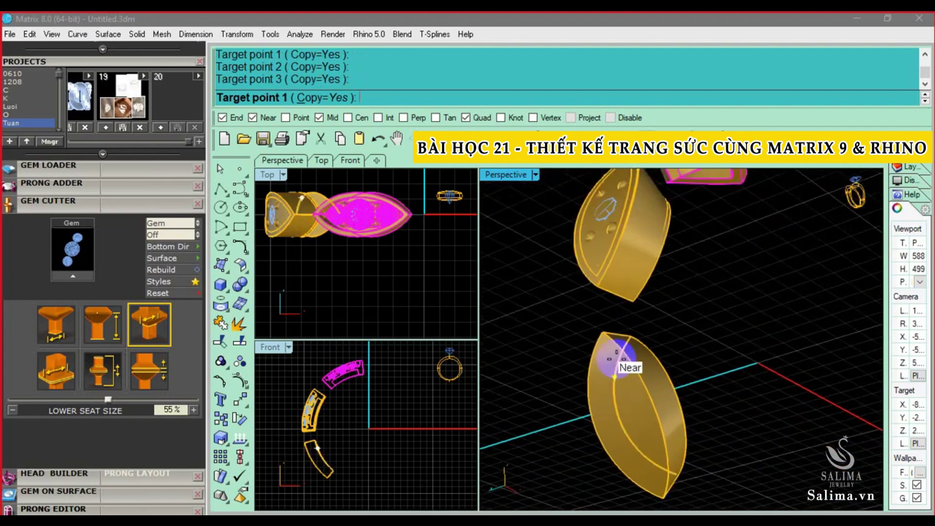
right_drag(604, 331, 638, 432)
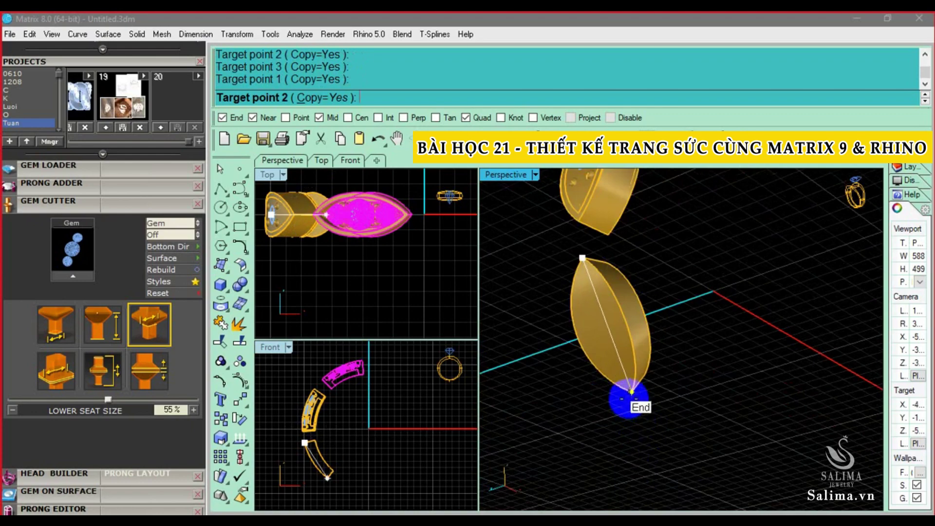
click(630, 392)
scroll(568, 343, up, 1)
scroll(572, 324, up, 1)
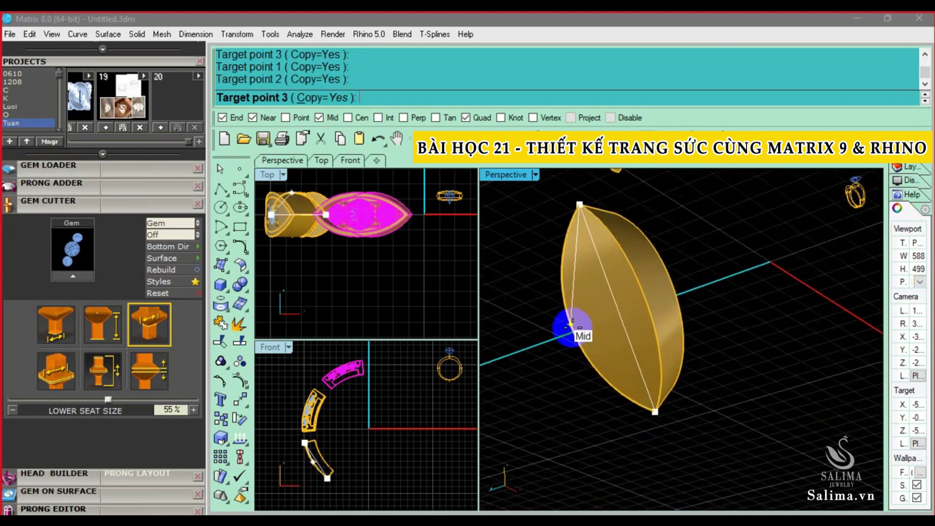
click(571, 324)
scroll(618, 282, up, 2)
mouse_move(626, 288)
right_down()
mouse_move(543, 345)
mouse_move(721, 313)
mouse_move(836, 313)
mouse_move(854, 341)
mouse_move(632, 334)
mouse_move(541, 362)
mouse_move(599, 360)
right_up()
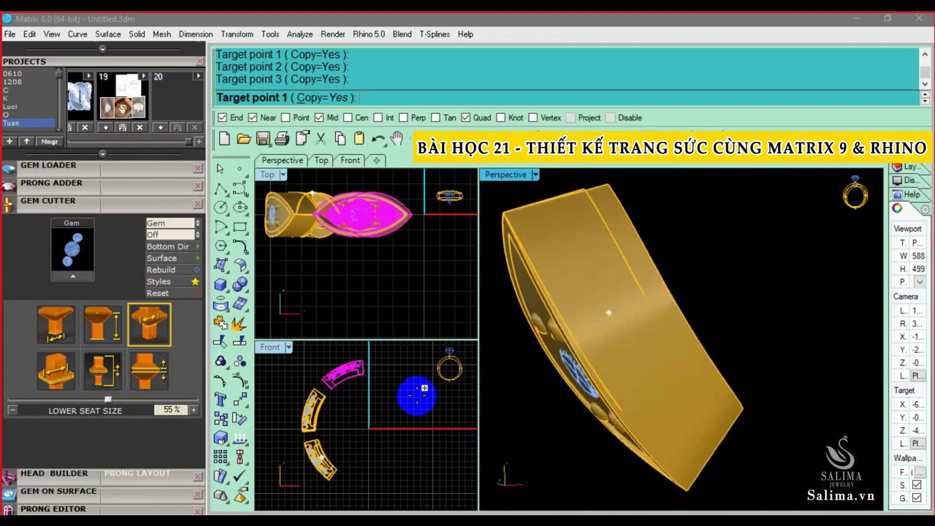
mouse_move(651, 330)
right_down()
mouse_move(668, 338)
mouse_move(735, 300)
mouse_move(711, 341)
mouse_move(653, 367)
mouse_move(653, 234)
mouse_move(627, 219)
mouse_move(594, 340)
mouse_move(653, 323)
right_up()
key(Return)
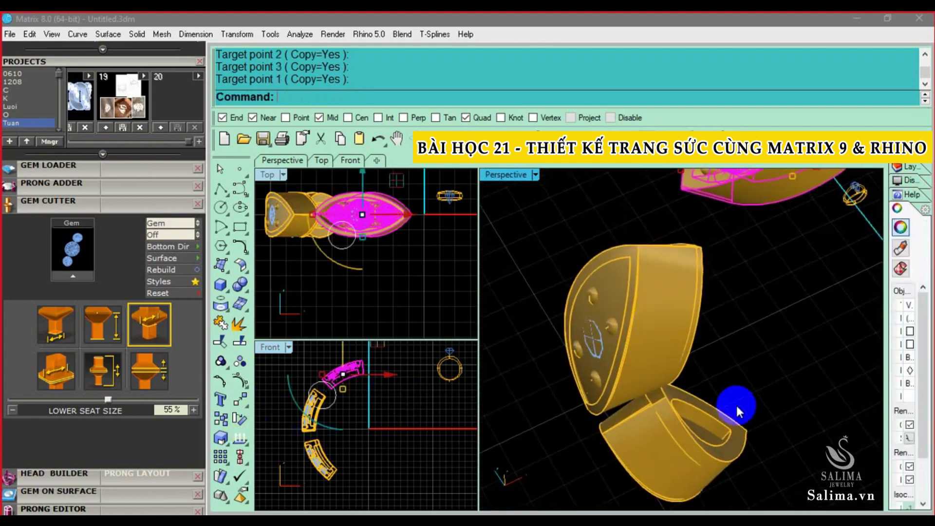
mouse_move(737, 411)
right_down()
mouse_move(655, 368)
mouse_move(626, 382)
mouse_move(618, 366)
mouse_move(708, 314)
mouse_move(686, 405)
mouse_move(692, 355)
right_up()
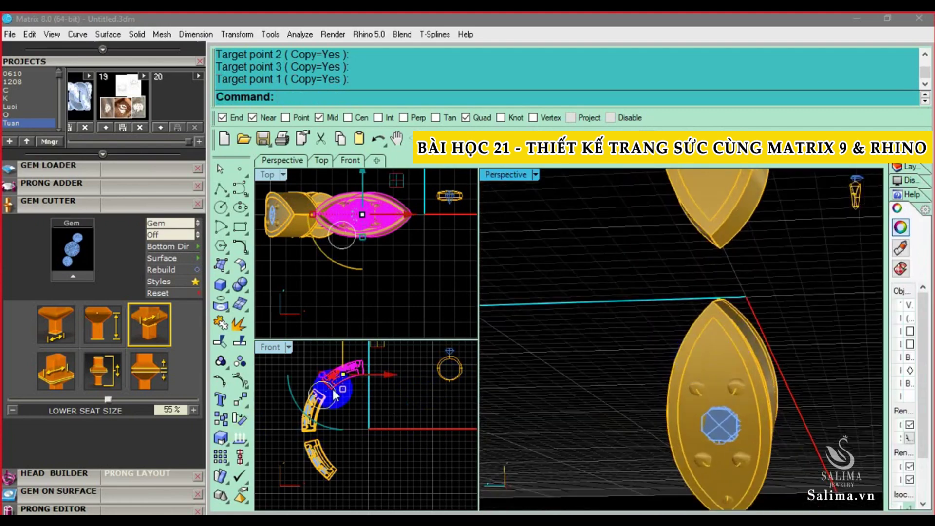
mouse_move(750, 335)
right_down()
mouse_move(711, 315)
mouse_move(661, 361)
right_up()
click(711, 315)
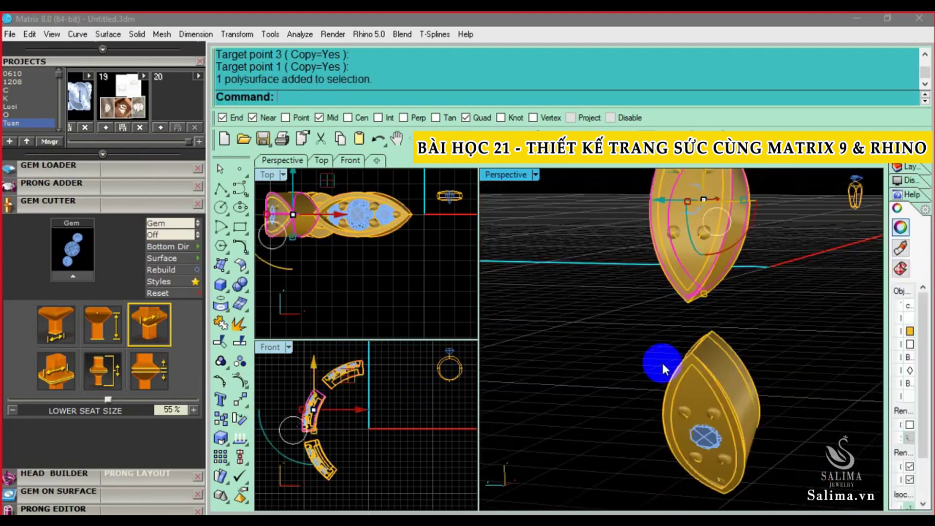
click(654, 324)
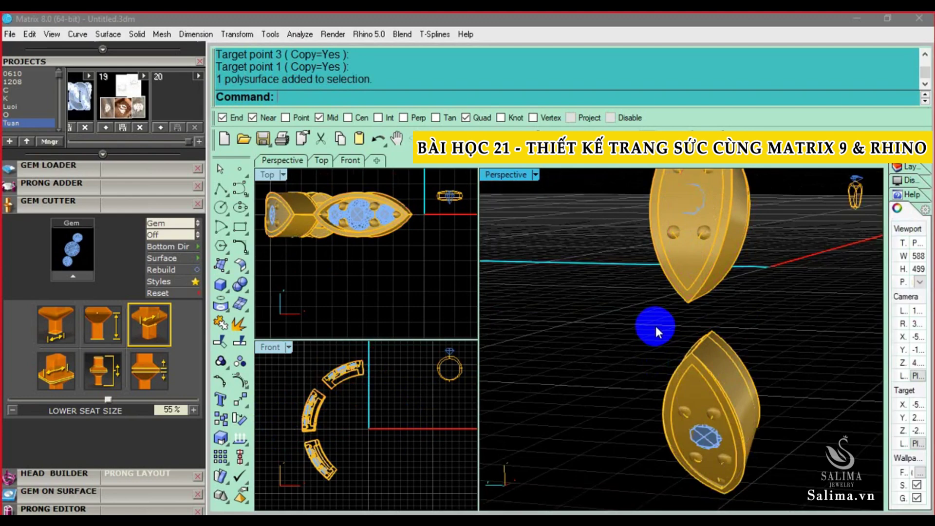
right_drag(655, 326, 656, 323)
key(ctrl+z)
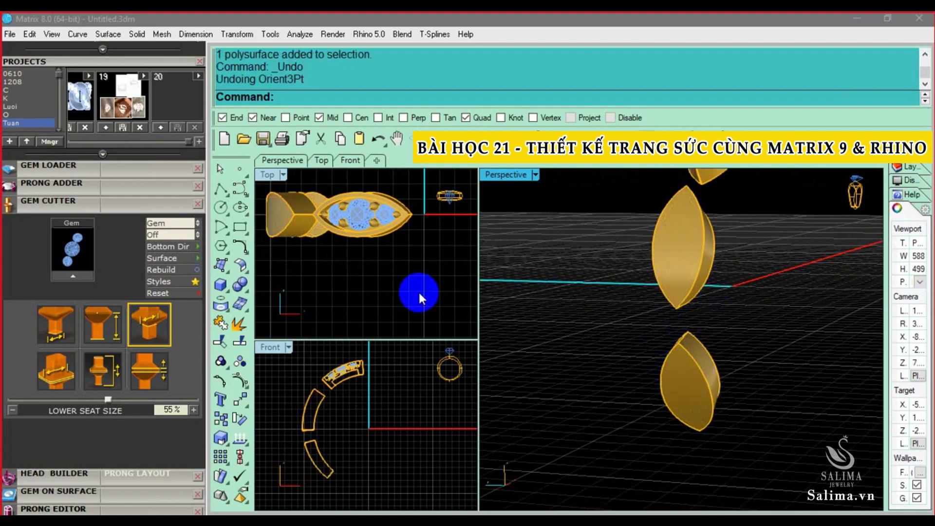
- Place reference points at the upper piece's tip and the facing ends of both shank pieces
click(241, 168)
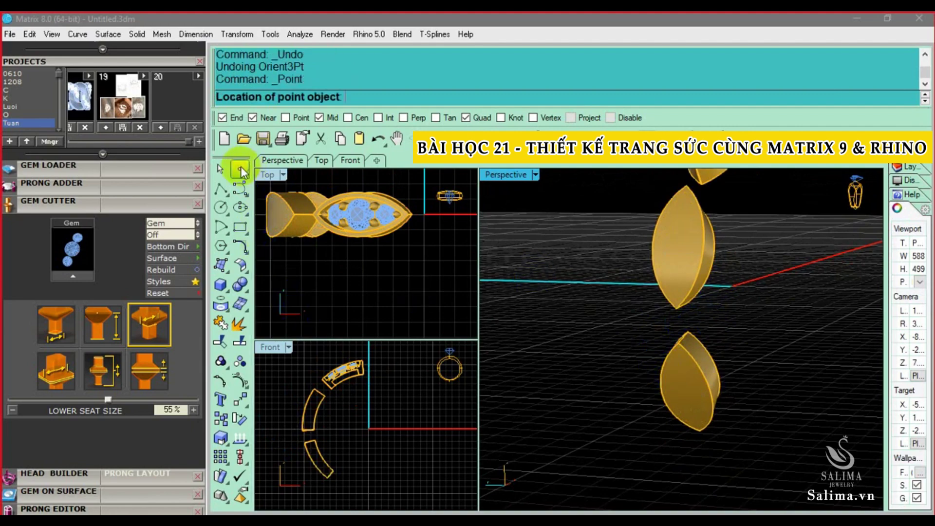
right_click(240, 167)
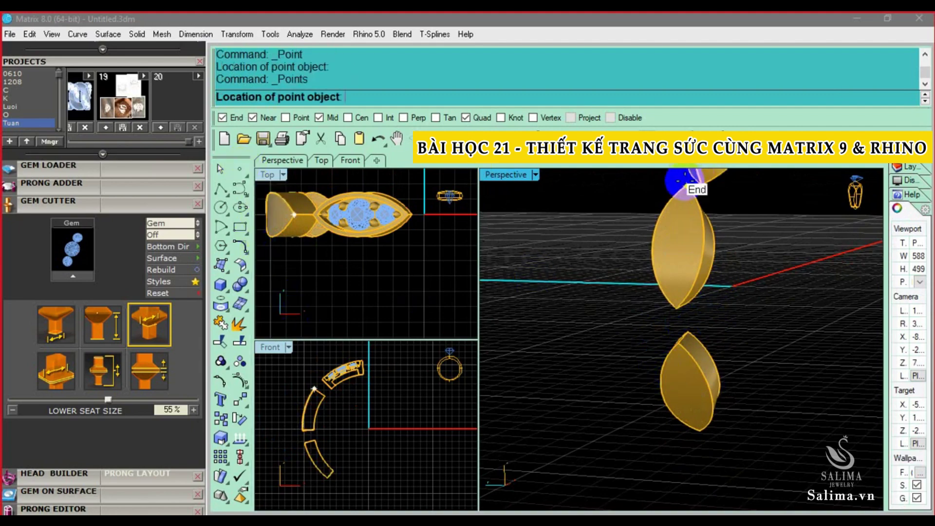
right_drag(679, 178, 672, 188)
click(681, 193)
click(664, 312)
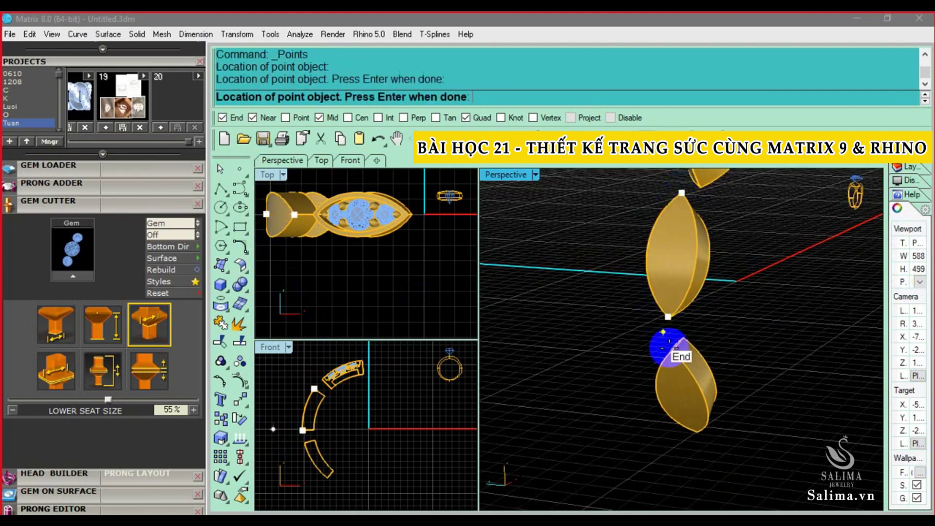
click(673, 356)
right_click(697, 432)
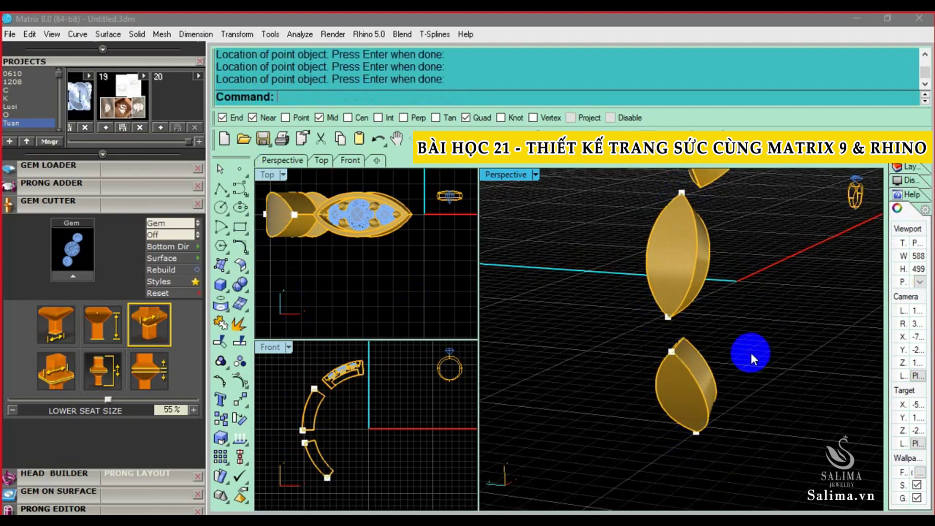
- Mark the pieces' adjoining ends from a new angle and delete the lower shank piece
click(706, 374)
mouse_move(705, 374)
right_down()
mouse_move(667, 321)
mouse_move(564, 309)
mouse_move(658, 203)
right_up()
right_click(668, 321)
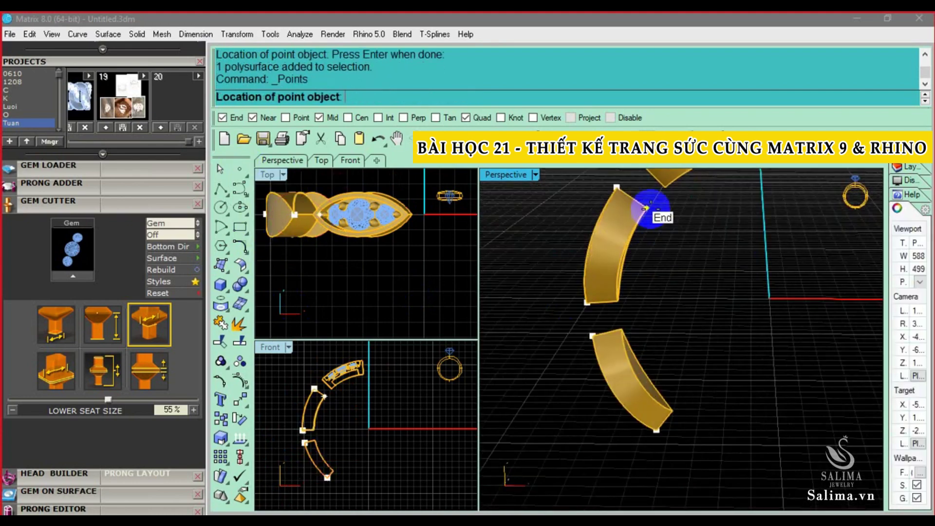
click(617, 301)
click(621, 329)
right_click(672, 411)
click(612, 361)
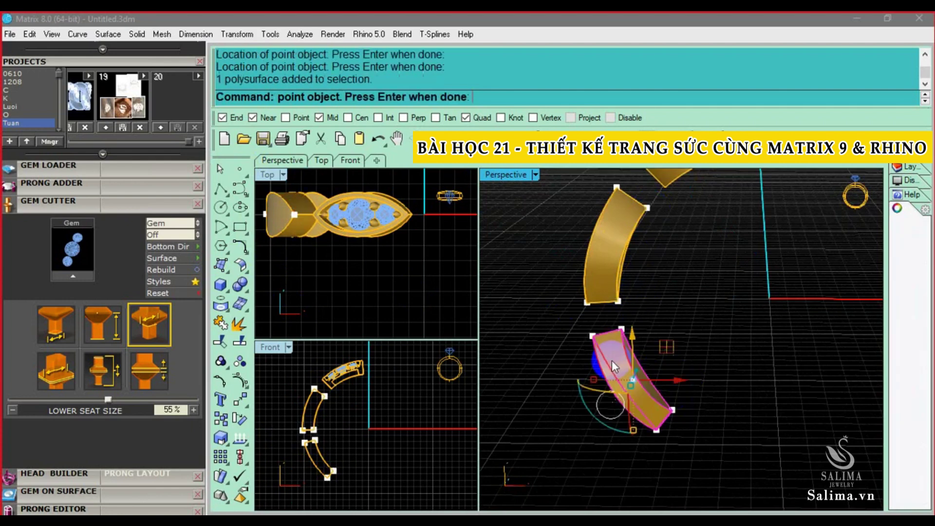
key(Delete)
- Delete the upper shank piece
click(612, 261)
key(Delete)
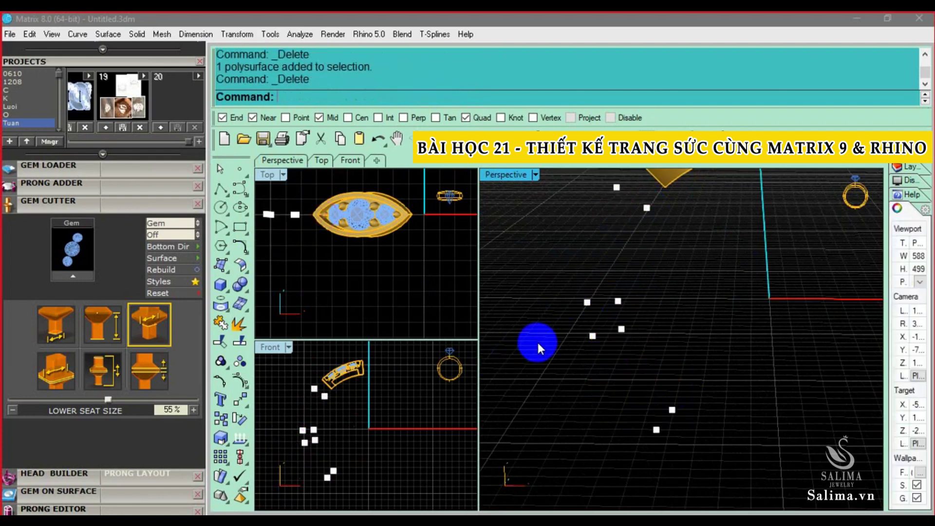
scroll(304, 220, up, 2)
scroll(305, 222, down, 3)
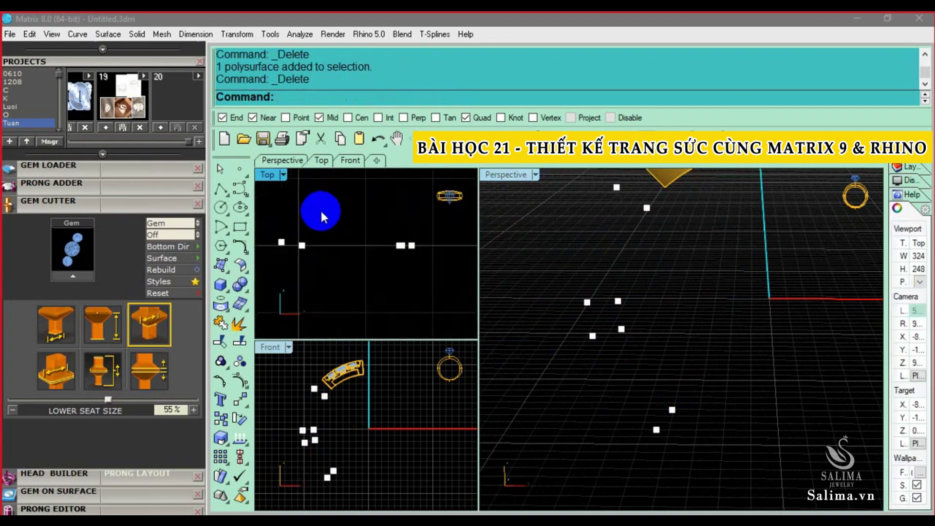
scroll(320, 208, down, 1)
- Window-select the reference points in the top and perspective views
drag(308, 249, 284, 224)
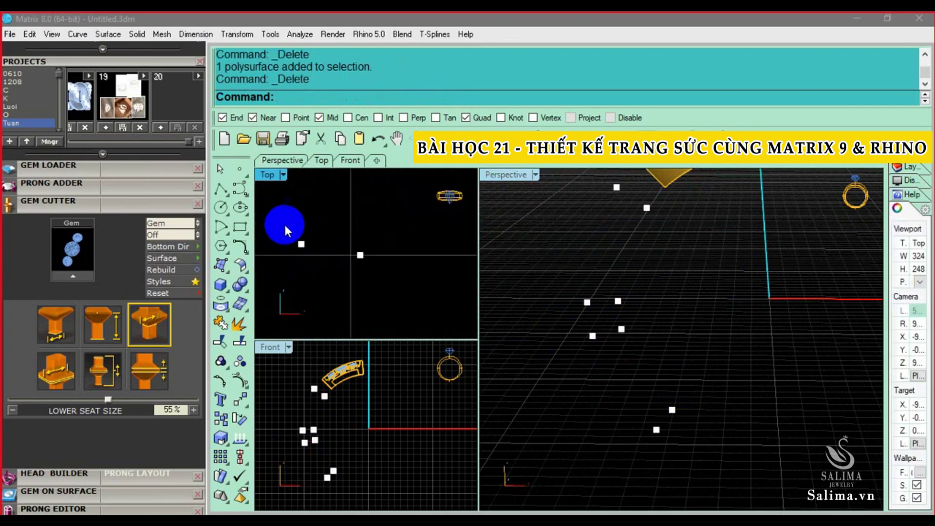
right_drag(680, 403, 716, 330)
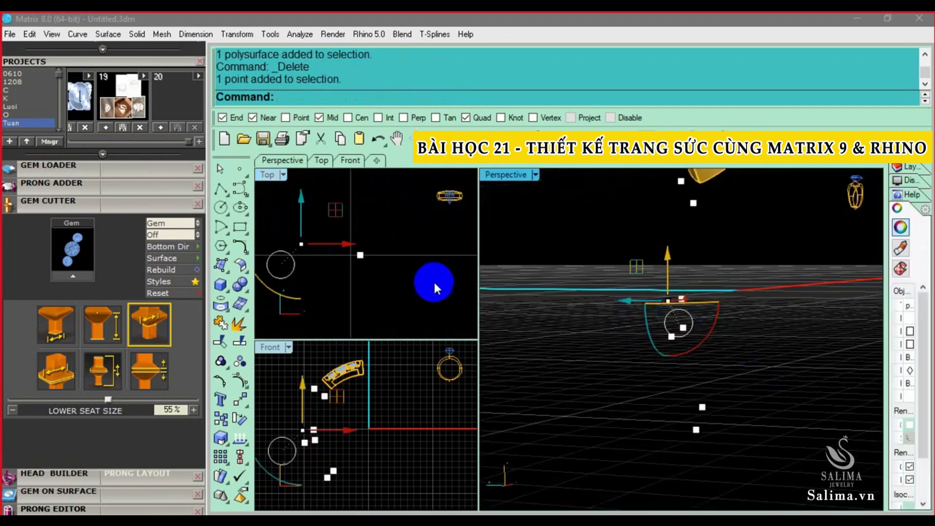
right_drag(434, 279, 384, 217)
drag(298, 198, 417, 253)
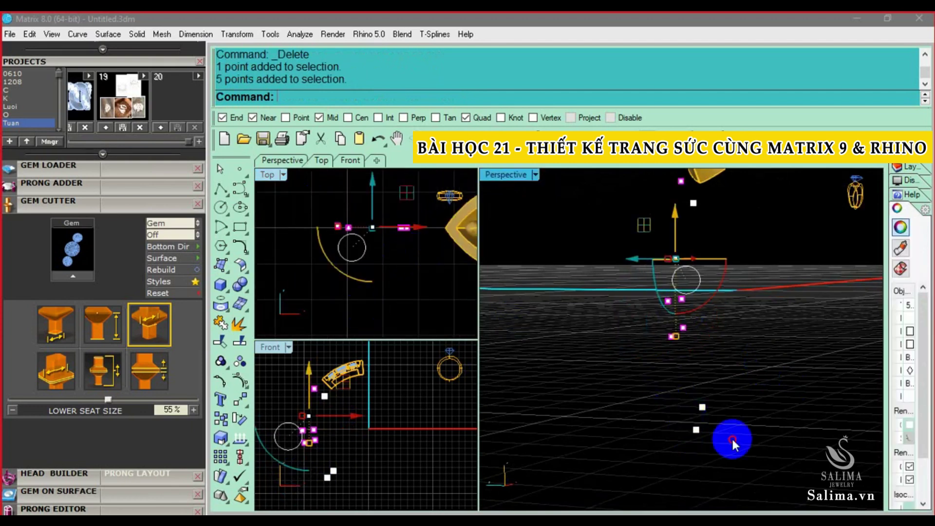
shift+drag(676, 389, 732, 439)
right_drag(369, 243, 354, 249)
scroll(354, 250, up, 1)
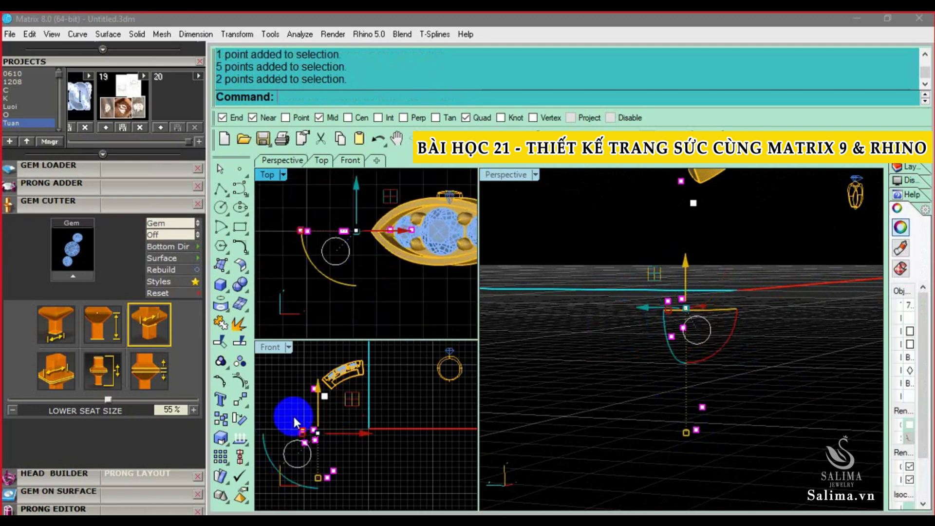
- Align the points to the horizontal centre at a picked point, then delete the arc and circle curves
click(247, 461)
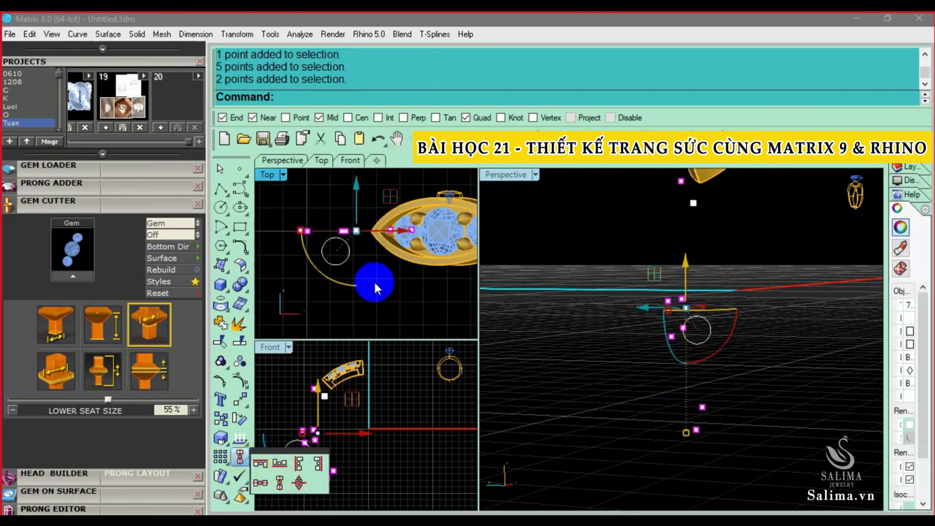
text(Al)
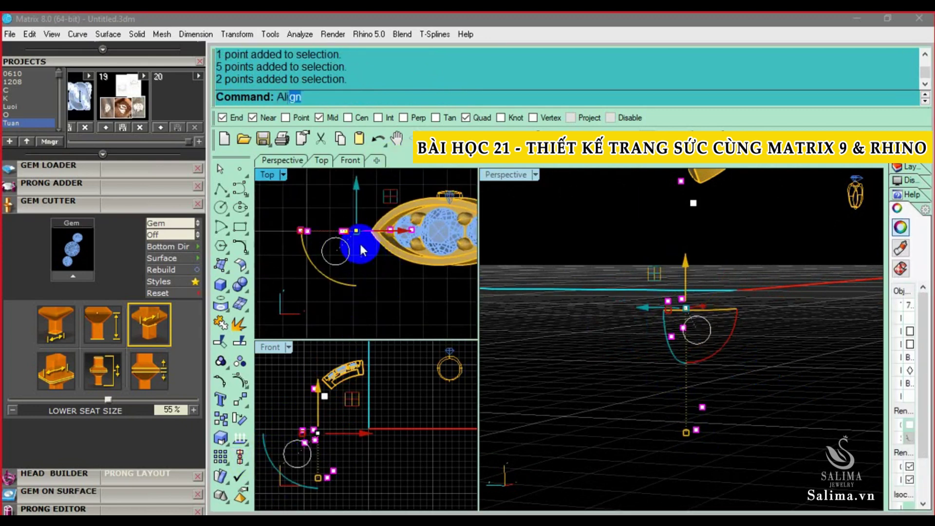
text(ign)
key(Return)
click(432, 103)
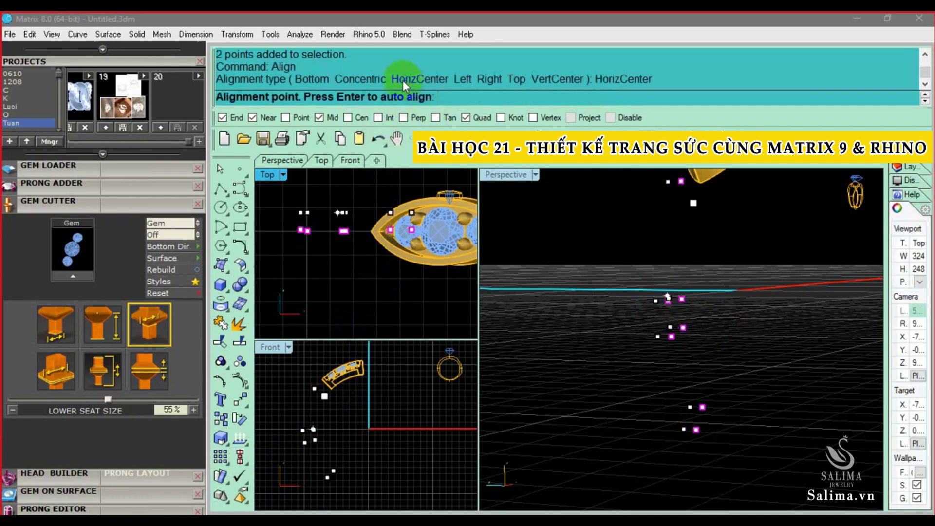
click(340, 223)
key(Delete)
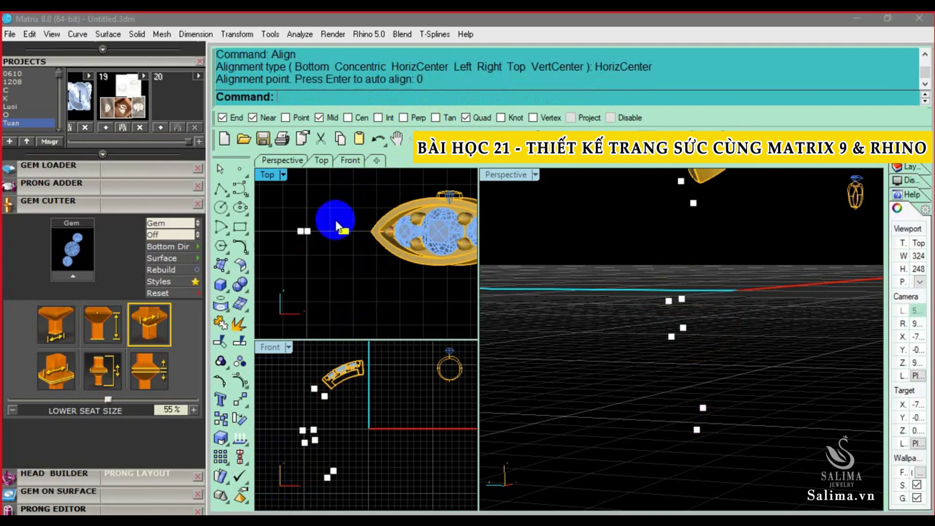
scroll(363, 232, down, 5)
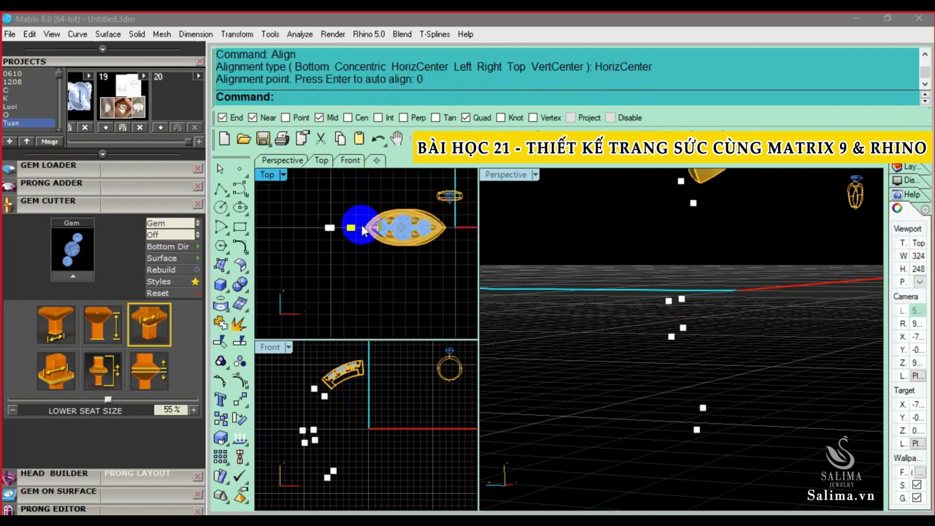
scroll(341, 258, down, 3)
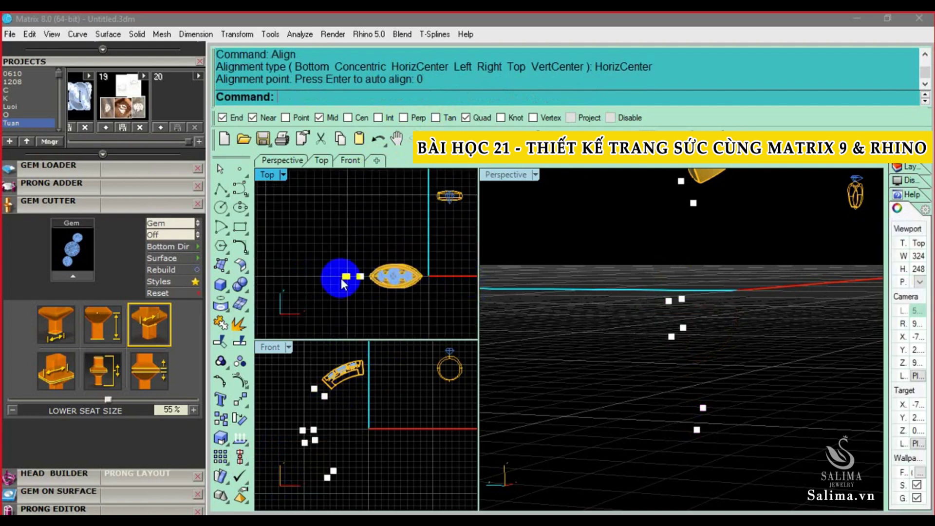
key(Left)
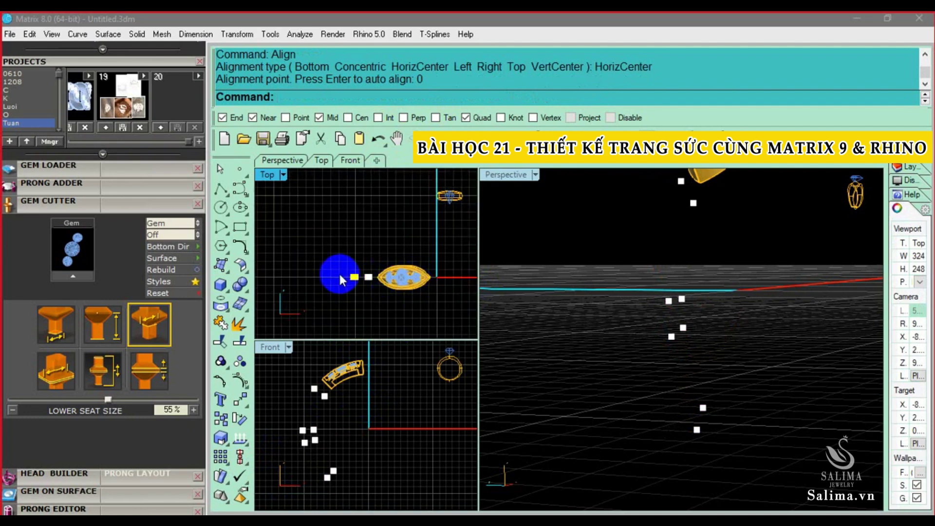
- Undo the alignment and curve deletion, then redo the curve deletion
key(ctrl+z)
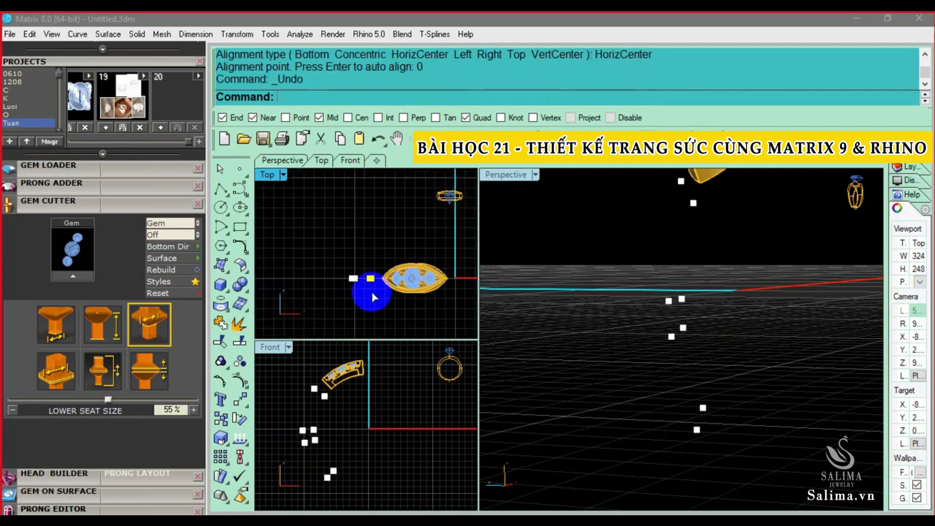
scroll(382, 268, up, 2)
scroll(382, 268, up, 2)
key(ctrl+z)
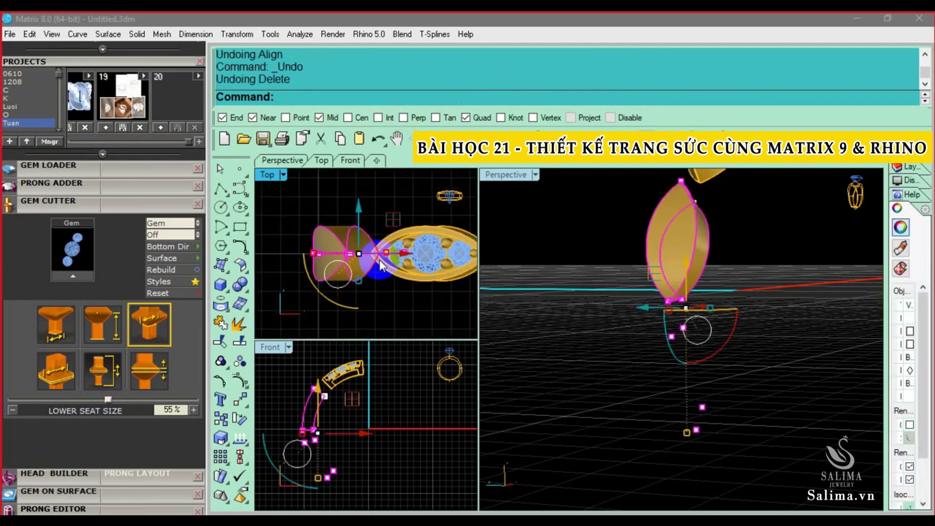
key(ctrl+y)
- Window-select all eight reference points in the top view and restart Align
drag(294, 215, 451, 291)
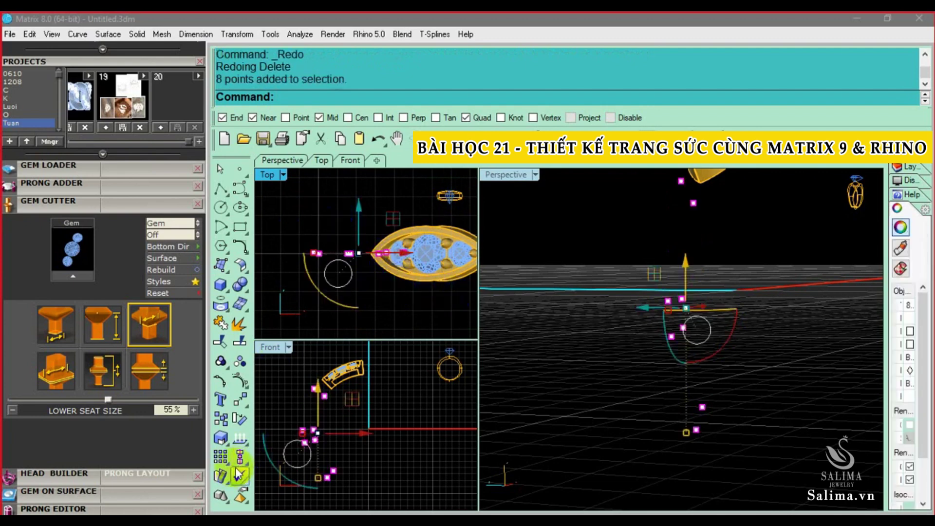
click(241, 458)
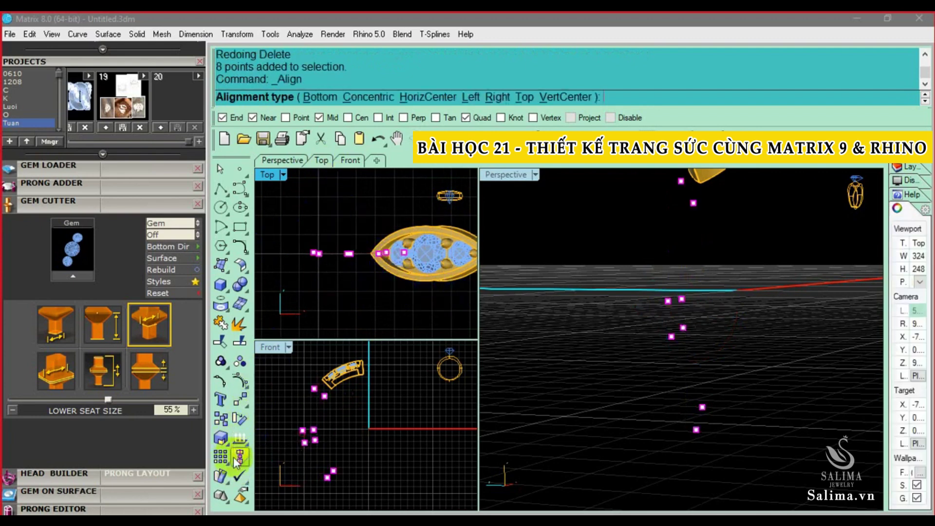
click(336, 79)
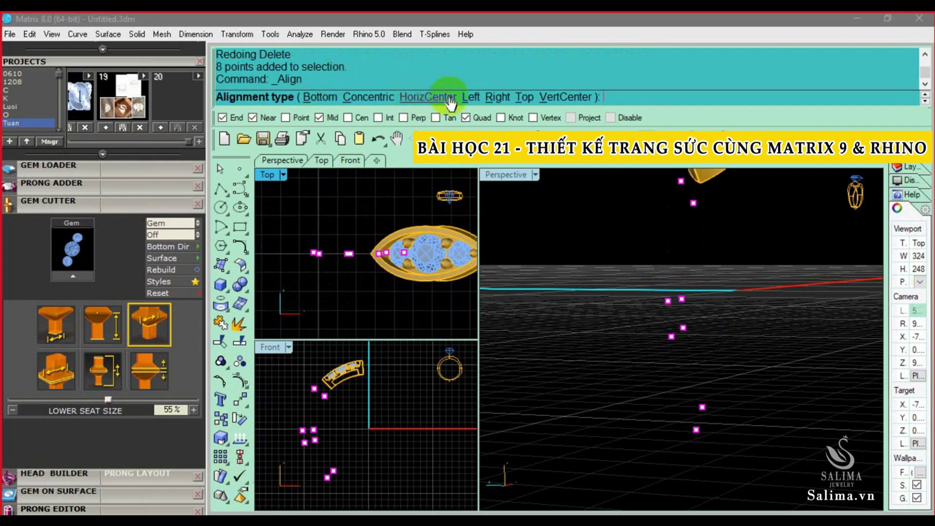
right_click(280, 389)
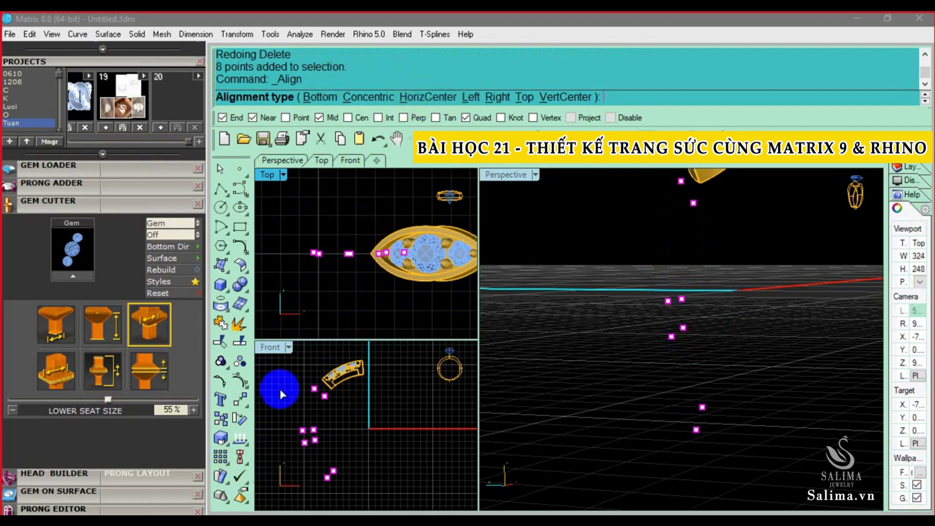
click(246, 465)
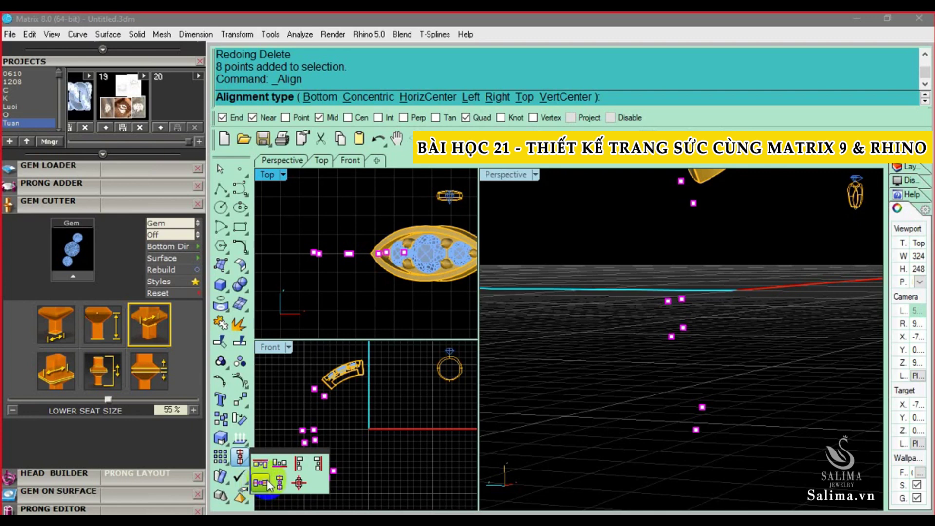
click(332, 253)
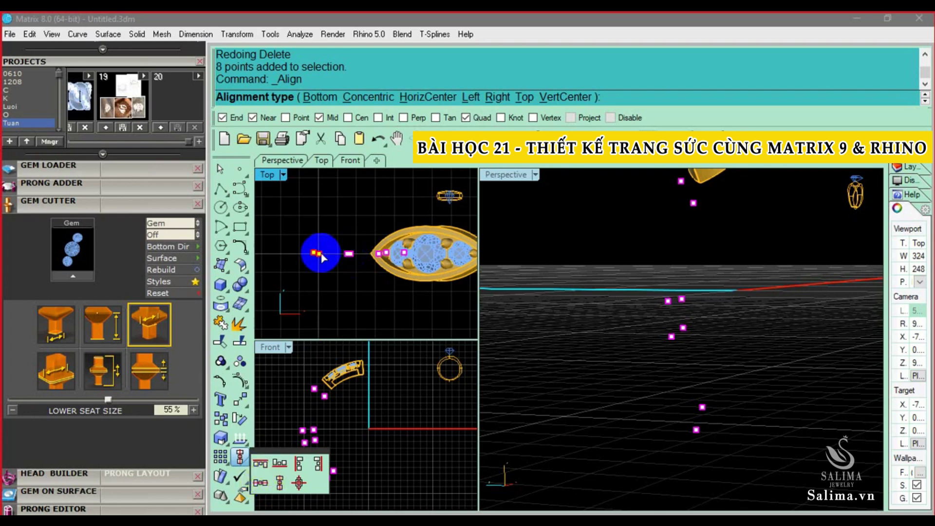
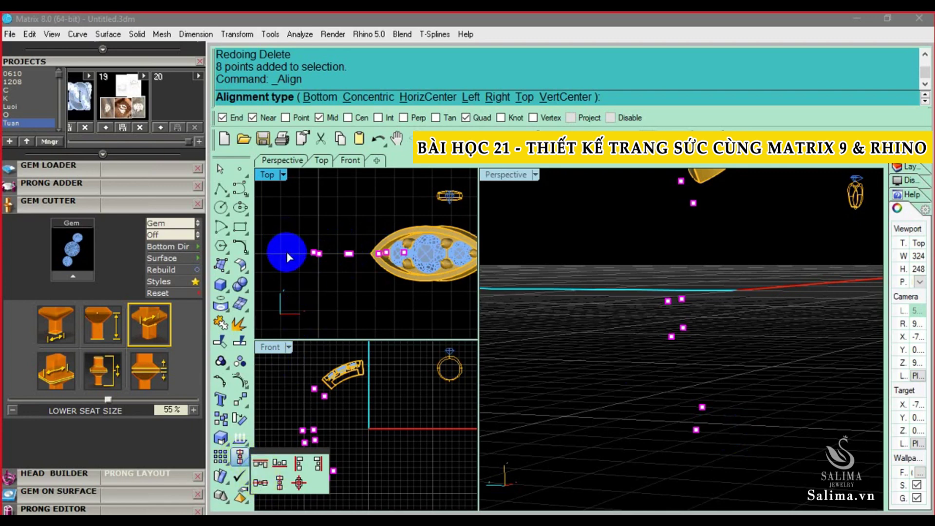
- Repeat Align with HorizCenter, accept the automatic alignment point, and inspect the result in Top view
scroll(358, 215, down, 2)
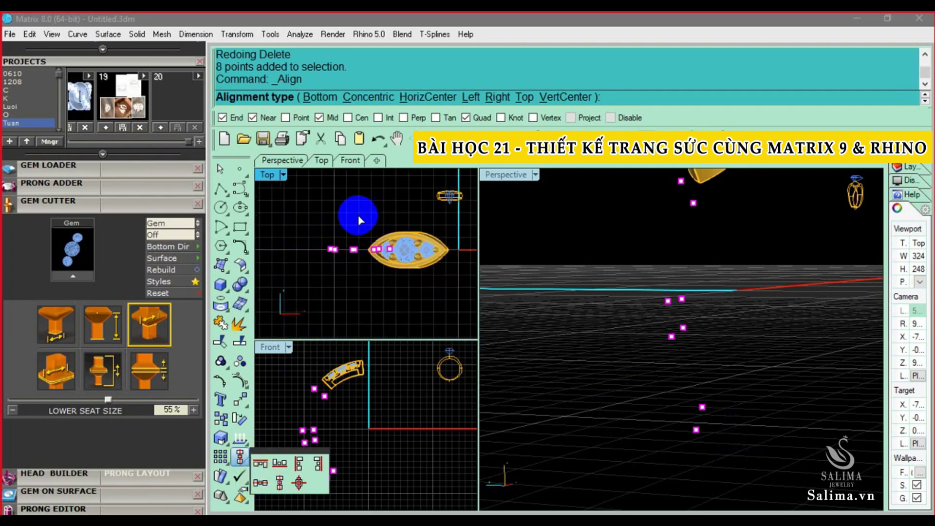
key(Escape)
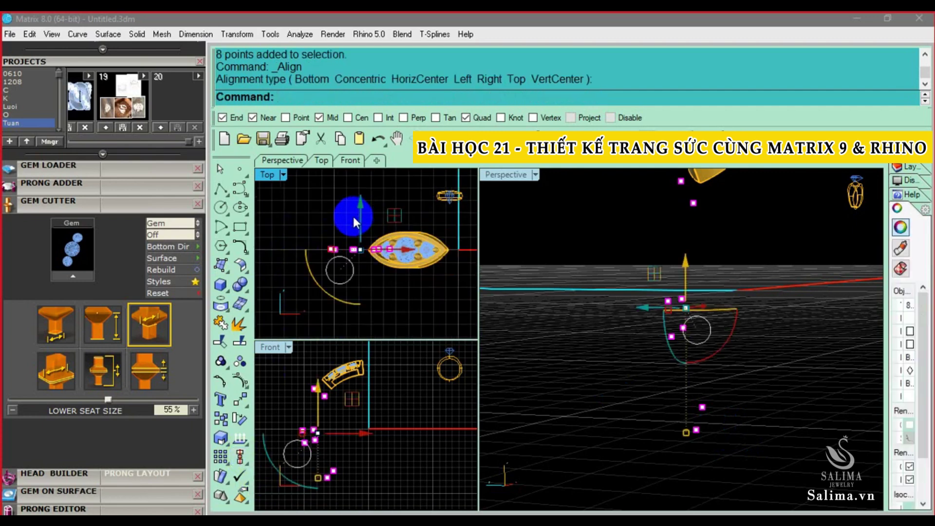
right_click(295, 225)
click(417, 98)
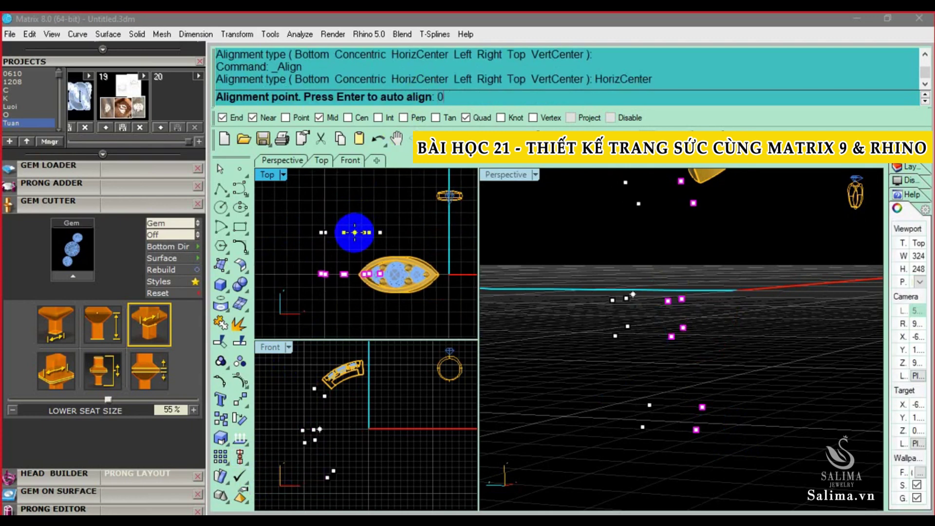
click(354, 232)
drag(353, 219, 383, 261)
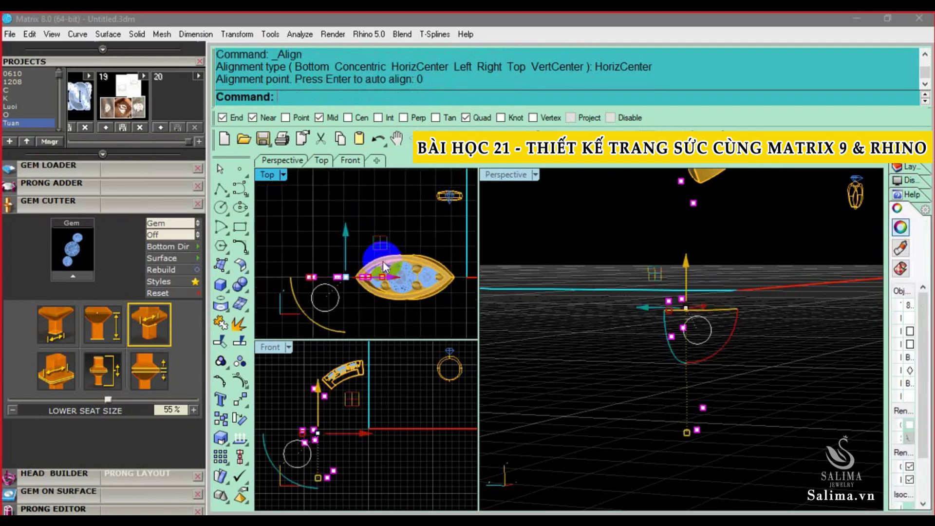
right_drag(383, 261, 387, 240)
right_drag(374, 195, 357, 259)
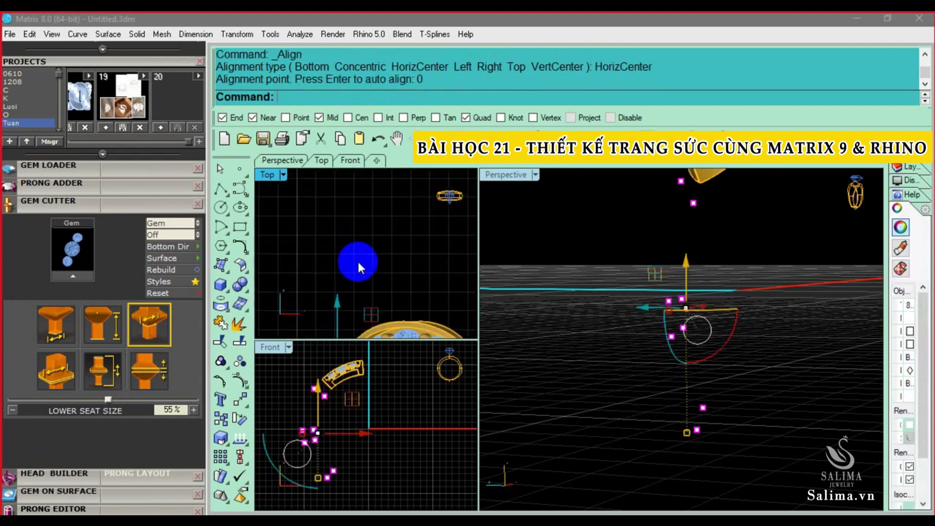
scroll(373, 224, down, 2)
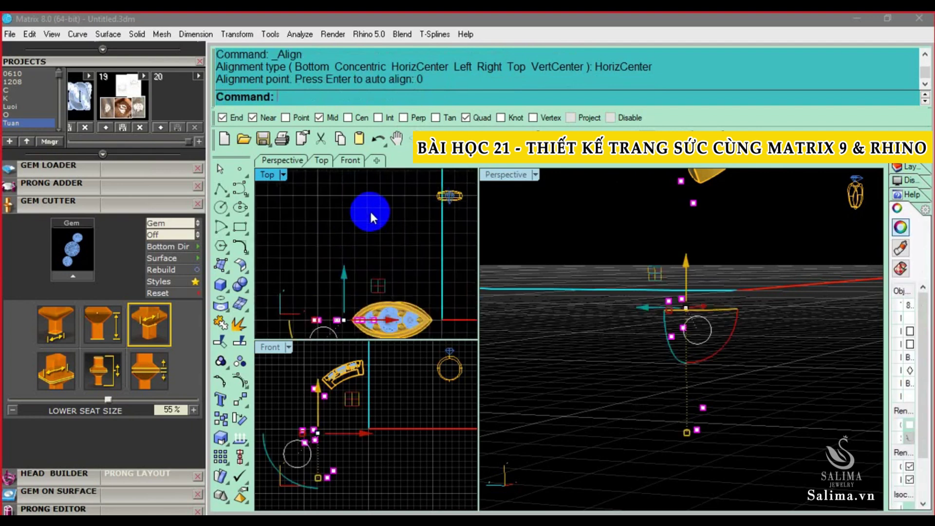
scroll(314, 234, down, 1)
scroll(337, 282, down, 1)
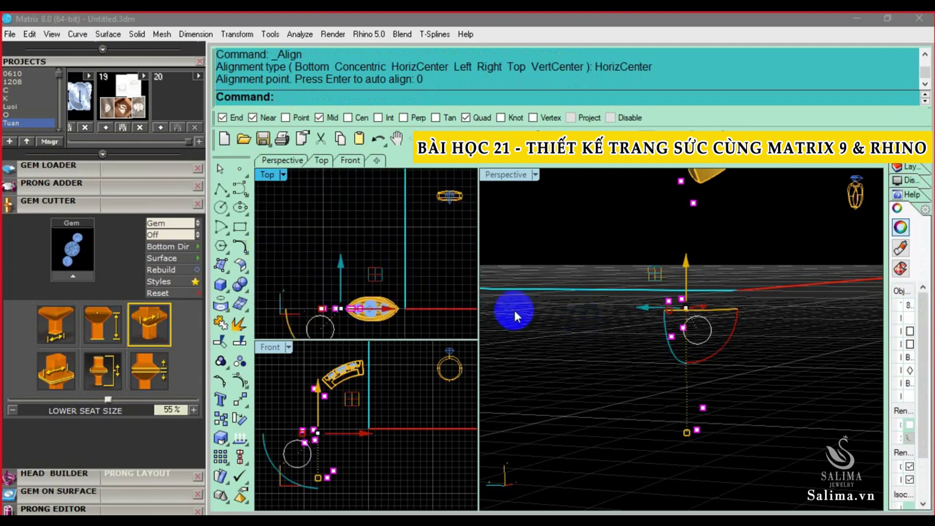
scroll(405, 262, up, 1)
scroll(413, 256, up, 1)
scroll(417, 250, up, 1)
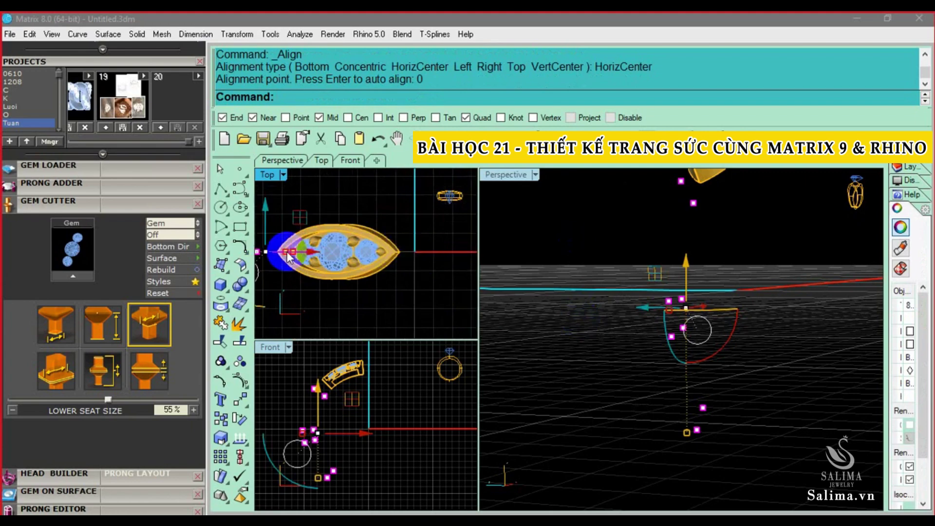
scroll(332, 258, up, 1)
- Reselect the gem-set ring section in the Front view after checking it in Perspective
click(313, 249)
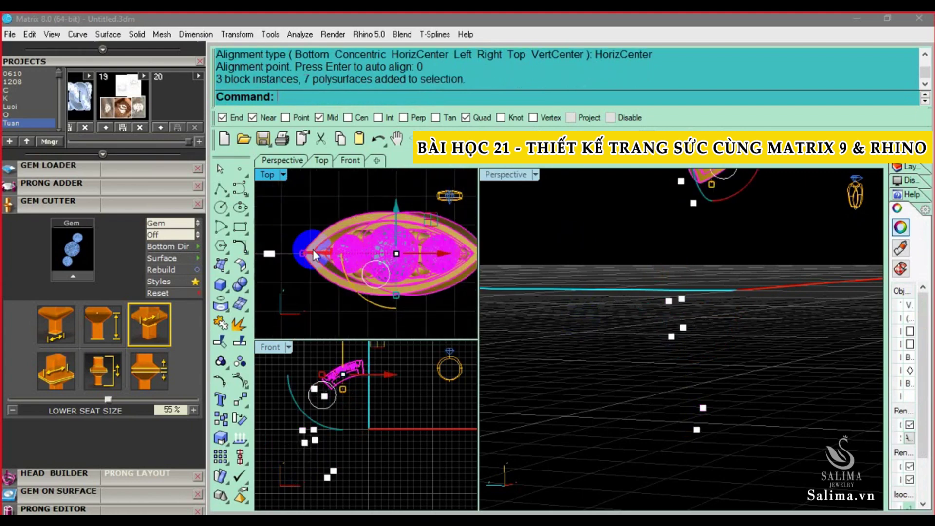
scroll(312, 250, up, 1)
scroll(323, 259, up, 1)
scroll(304, 253, up, 1)
key(Escape)
scroll(293, 267, down, 1)
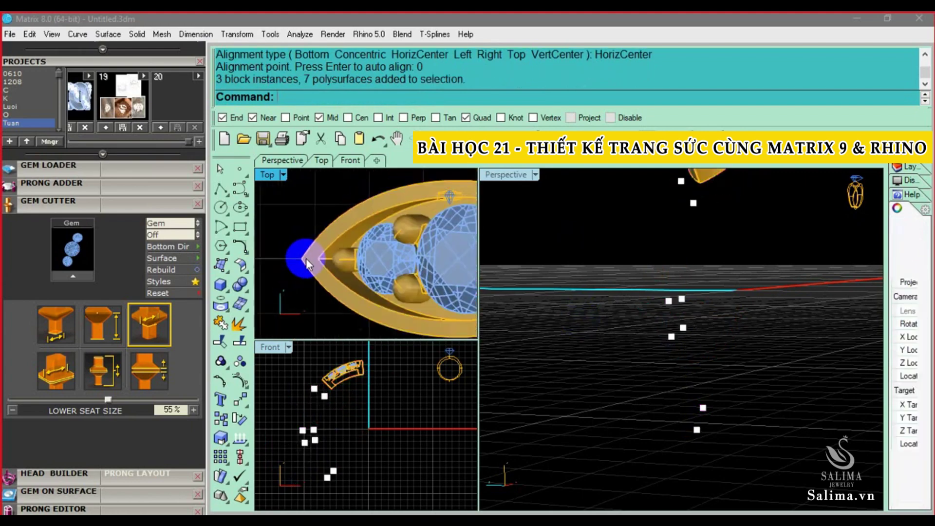
scroll(304, 259, down, 1)
scroll(311, 256, down, 1)
scroll(314, 273, down, 1)
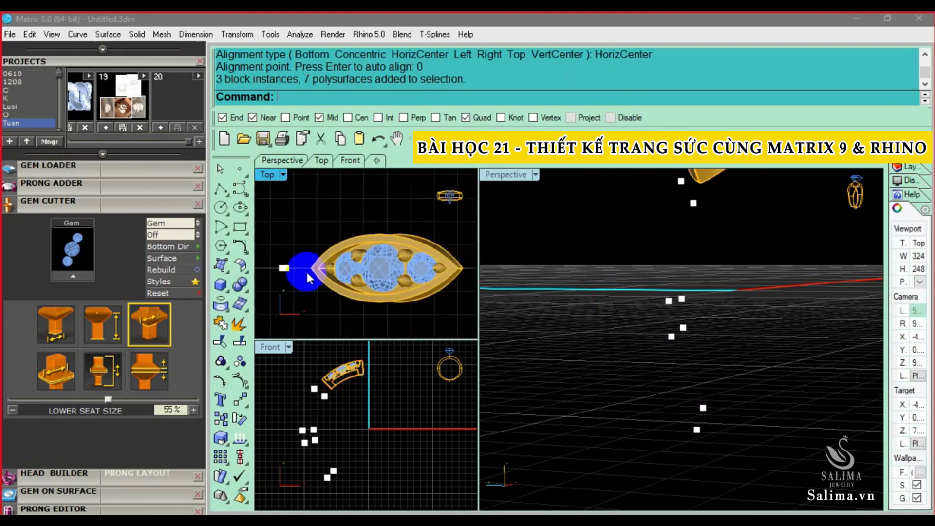
right_drag(724, 362, 692, 352)
click(336, 378)
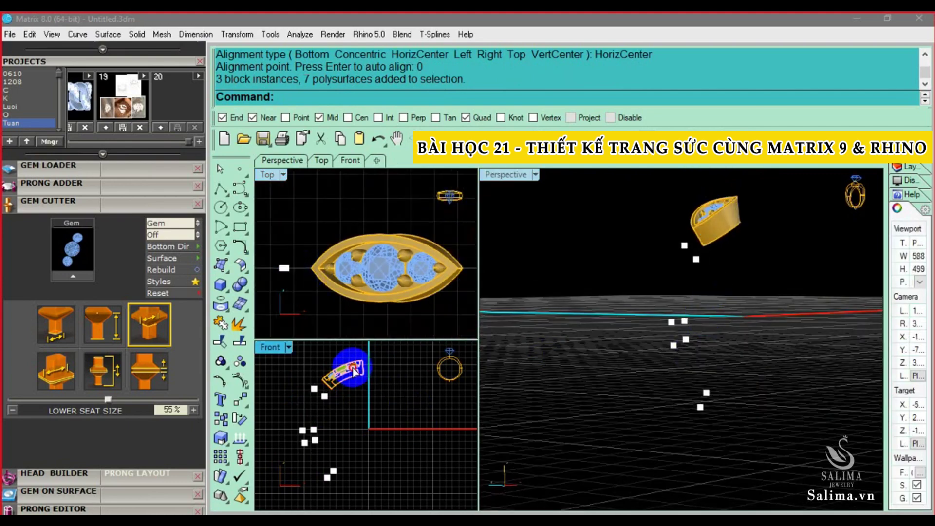
click(330, 424)
- Undo and redo the alignment to compare, then reselect the ring section and guide curves
key(ctrl+z)
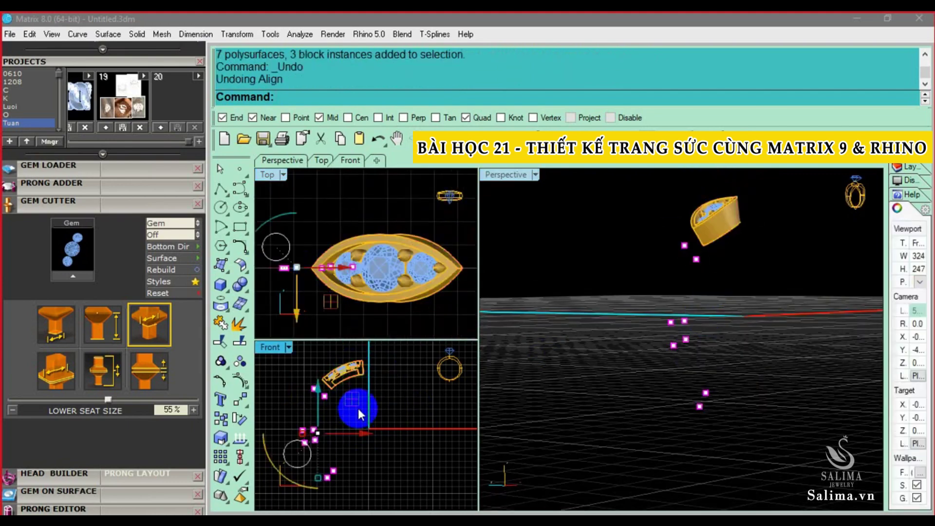
key(ctrl+z)
key(ctrl+z)
key(ctrl+y)
key(ctrl+y)
key(ctrl+y)
key(ctrl+y)
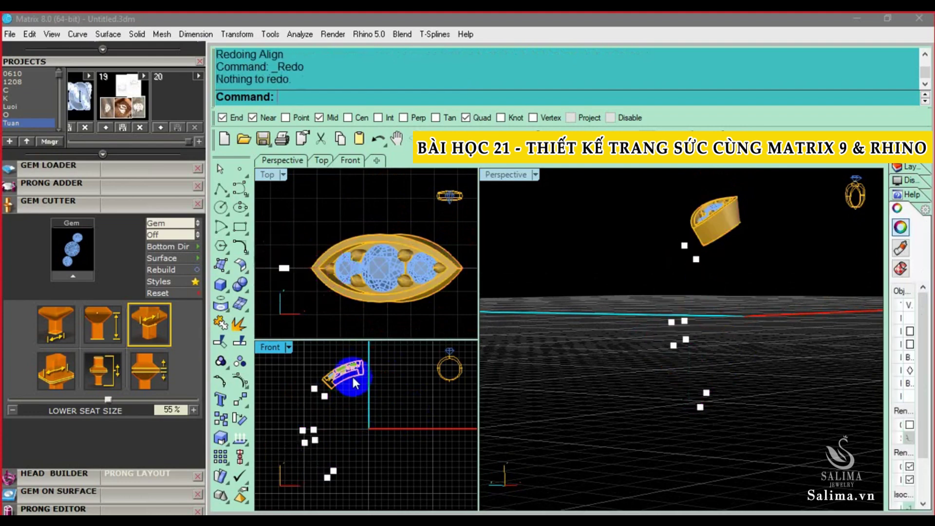
click(352, 375)
drag(387, 247, 419, 287)
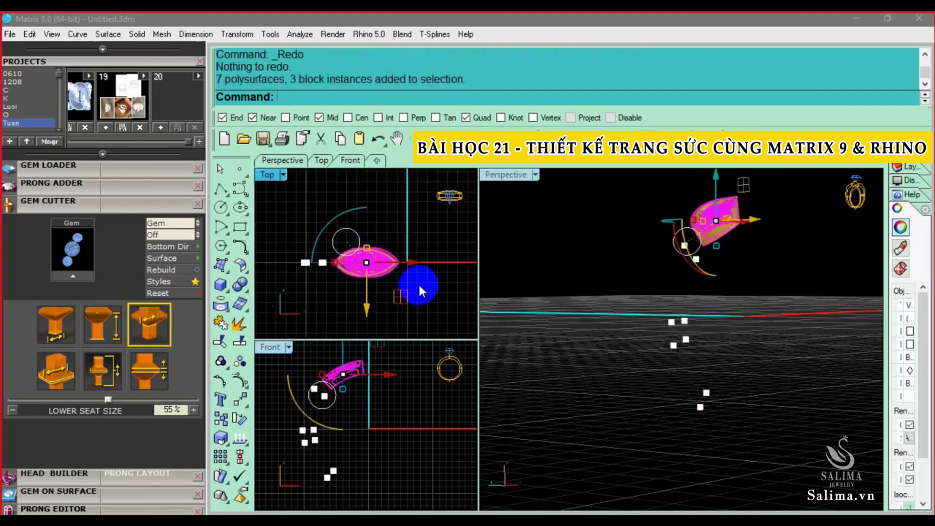
drag(416, 354, 276, 349)
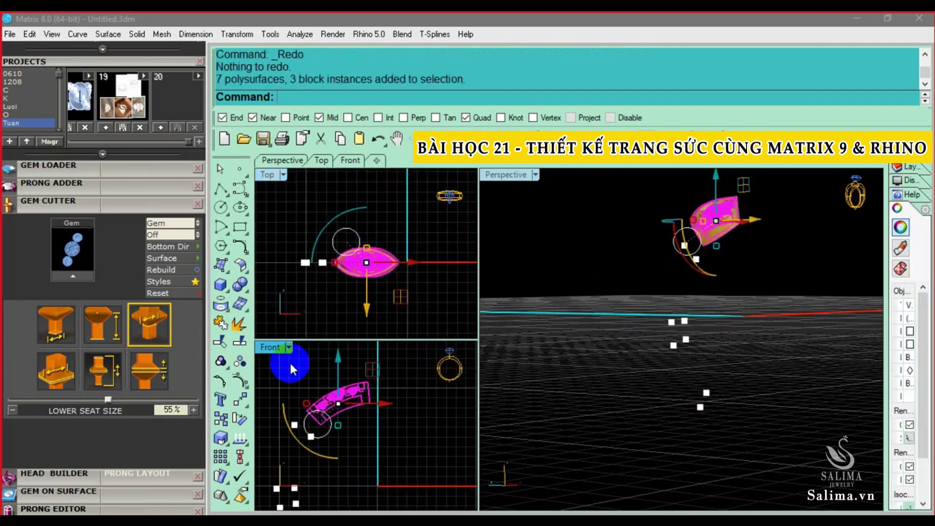
- Maximise the Front view and copy the ring section from the arc end onto the band's end point
double_click(275, 347)
text(y)
key(Return)
click(570, 286)
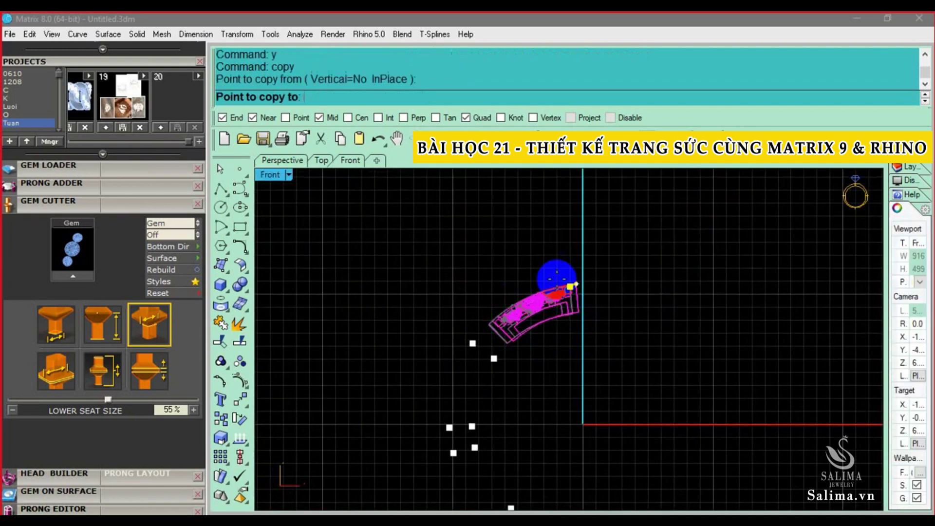
drag(472, 329, 473, 344)
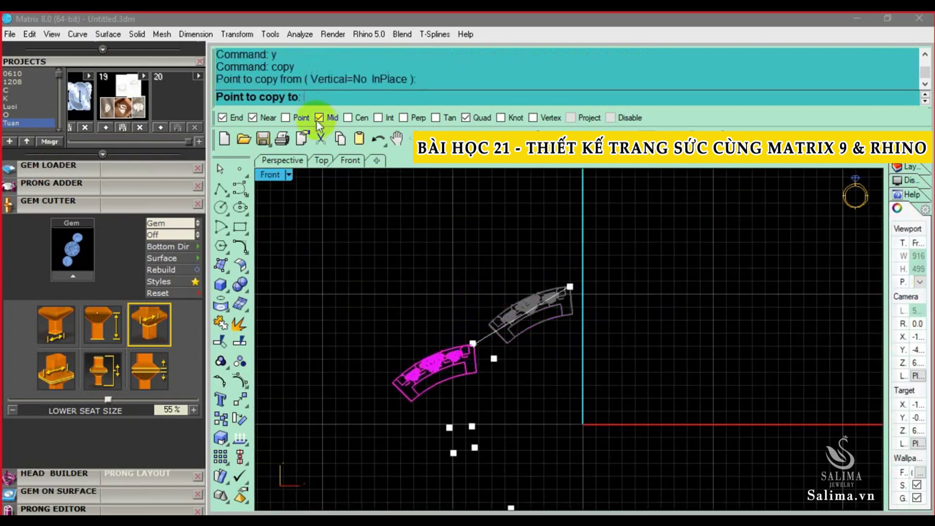
click(469, 341)
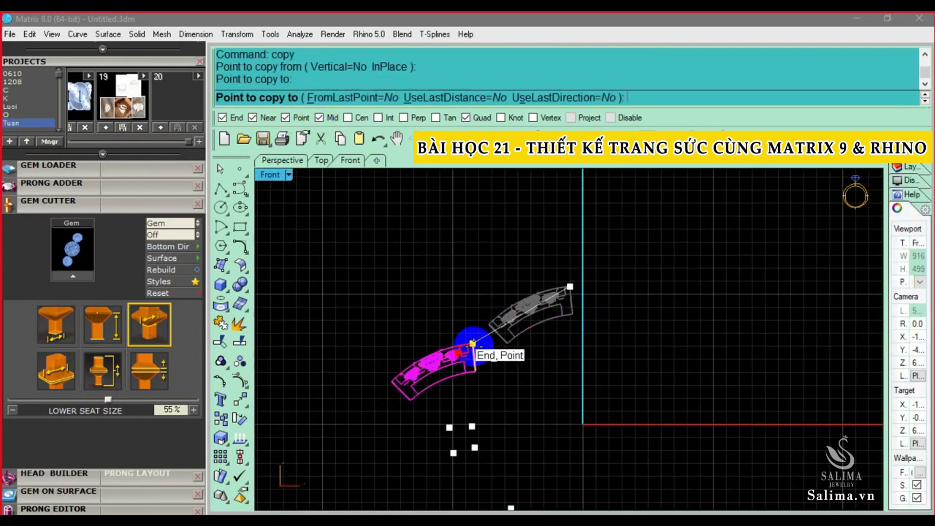
right_drag(510, 406, 502, 380)
click(466, 338)
scroll(422, 335, up, 2)
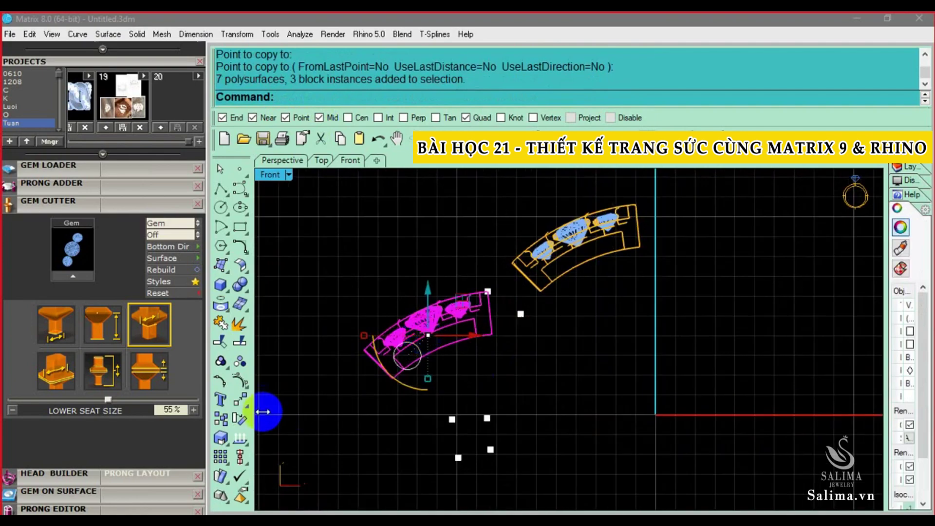
- Rotate the copied section about the band's end point down to the target point
key(r)
click(487, 291)
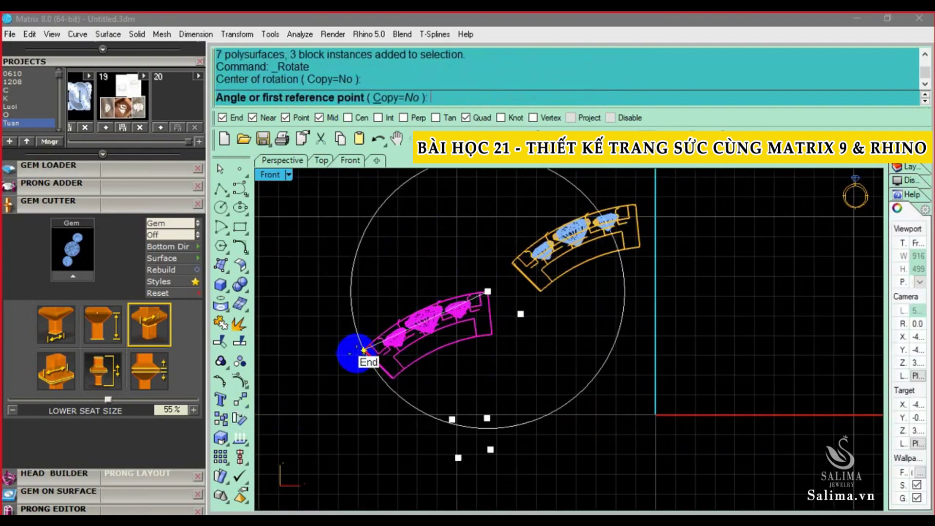
scroll(360, 350, up, 1)
scroll(363, 347, up, 2)
click(376, 340)
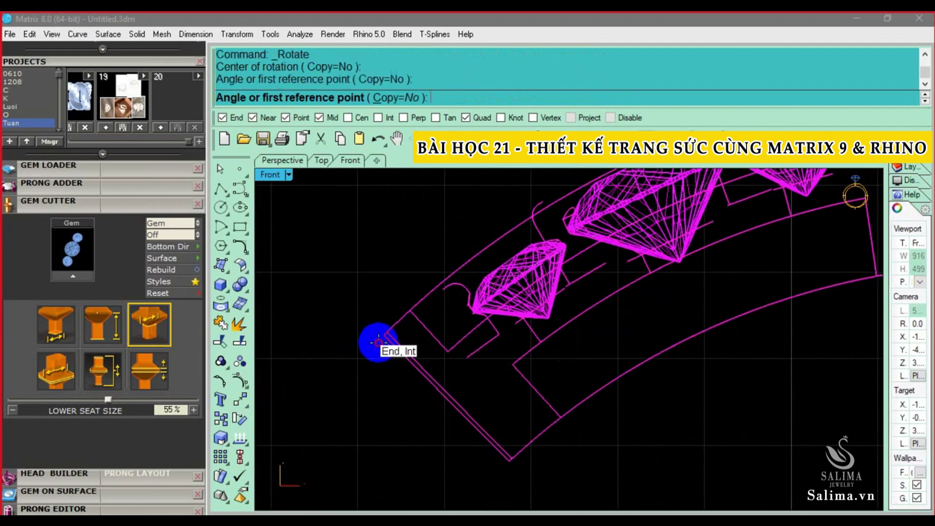
scroll(380, 338, down, 2)
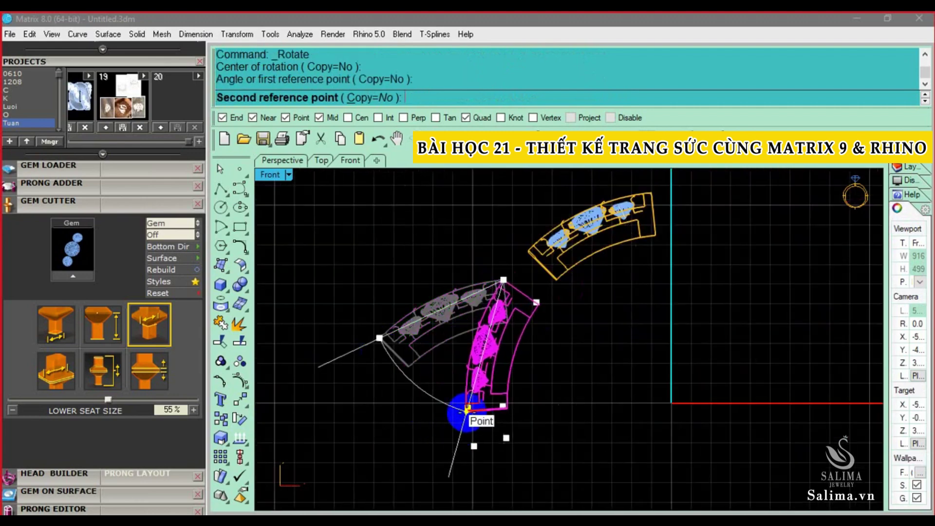
click(467, 411)
scroll(466, 411, up, 2)
scroll(466, 414, up, 1)
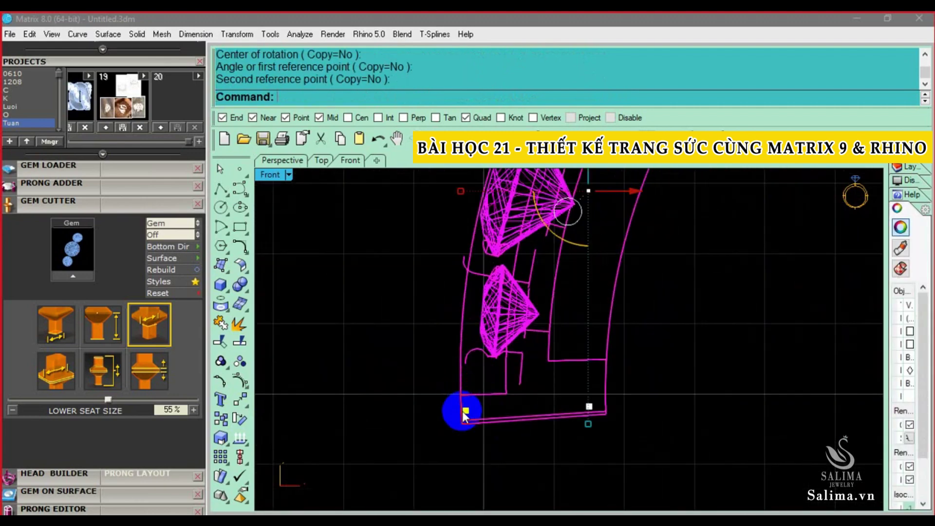
scroll(466, 415, up, 1)
scroll(465, 412, down, 2)
scroll(553, 261, down, 2)
scroll(555, 256, down, 2)
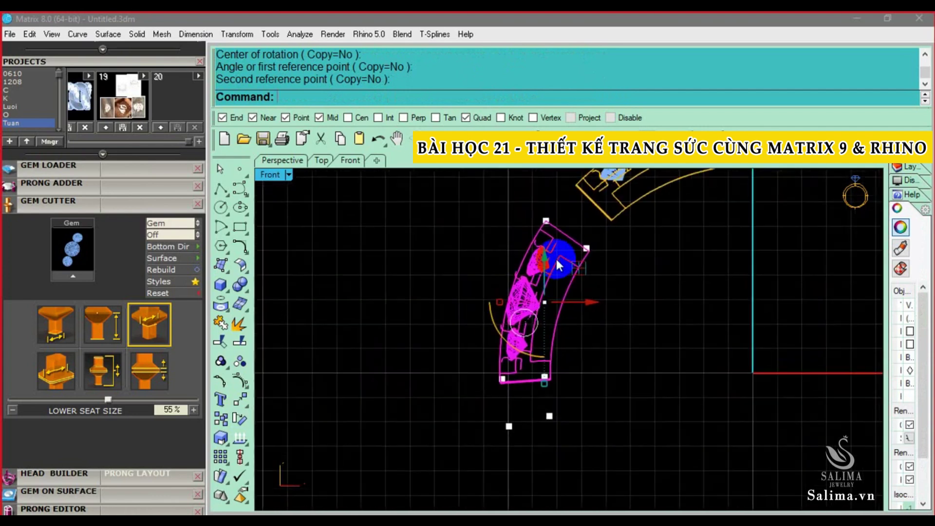
- Rotate the section again about the midpoint to line it up with the ring
key(Return)
click(546, 234)
scroll(517, 388, up, 2)
scroll(501, 396, up, 1)
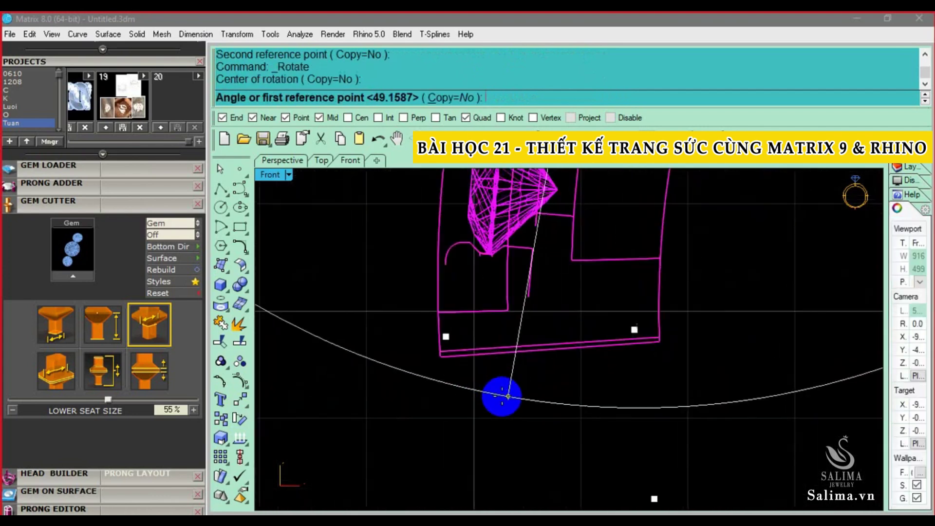
scroll(463, 397, up, 1)
click(419, 377)
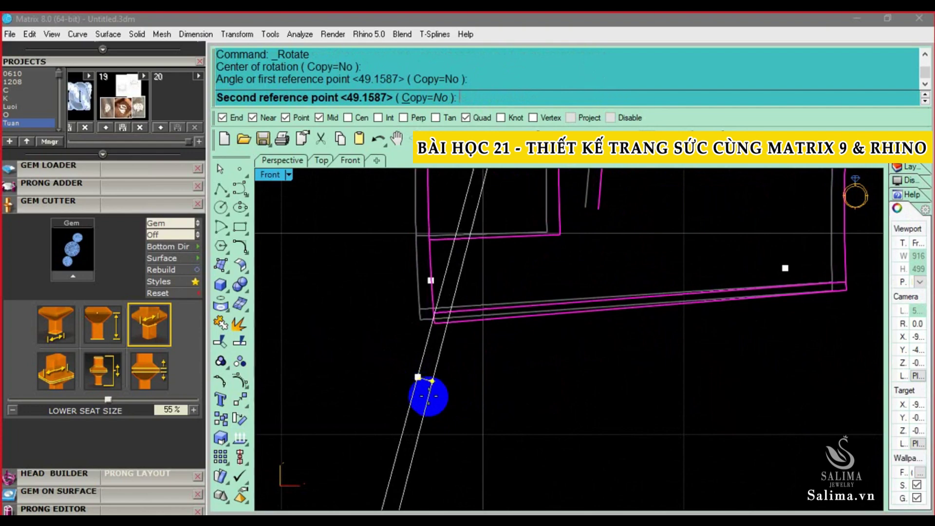
click(429, 383)
scroll(482, 335, down, 2)
scroll(545, 370, down, 2)
scroll(574, 347, down, 2)
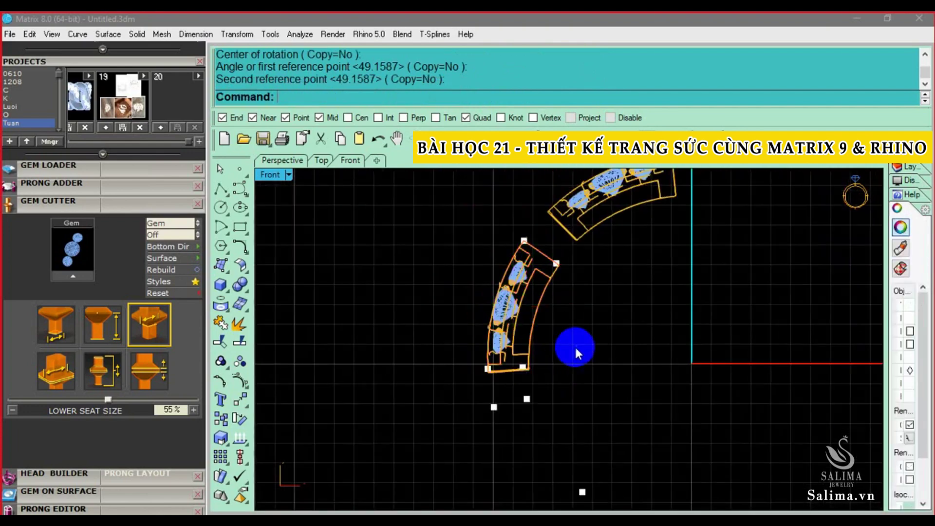
scroll(545, 321, up, 2)
click(520, 265)
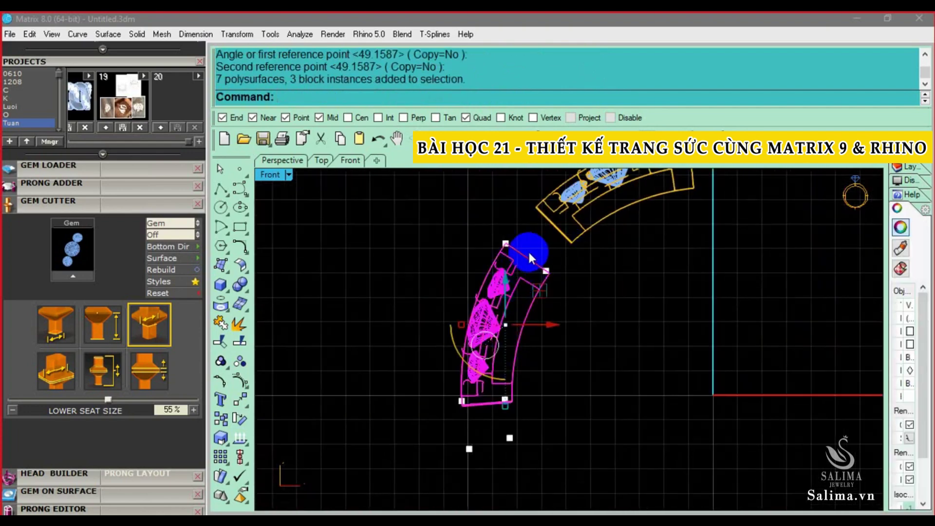
- Copy the rotated band section to a new position below it
text(y)
key(Return)
click(507, 244)
right_drag(568, 338, 487, 382)
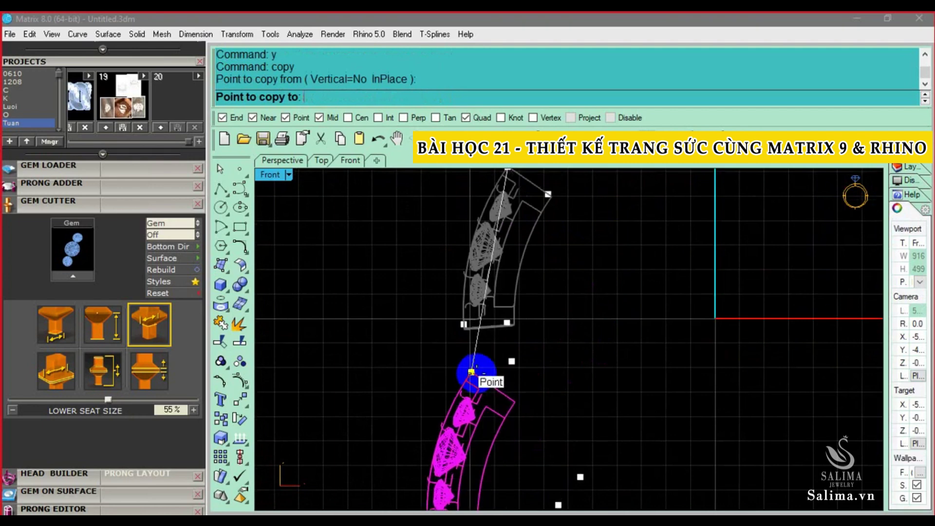
click(471, 373)
key(Return)
- Rotate the lower copied section about its end point to follow the ring's curve
click(498, 352)
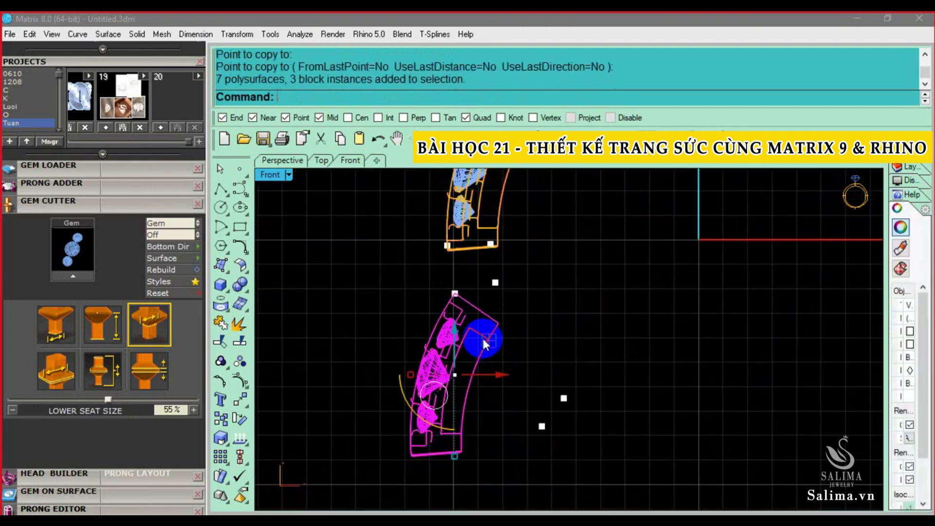
text(R)
key(Return)
click(455, 293)
right_drag(558, 442, 537, 424)
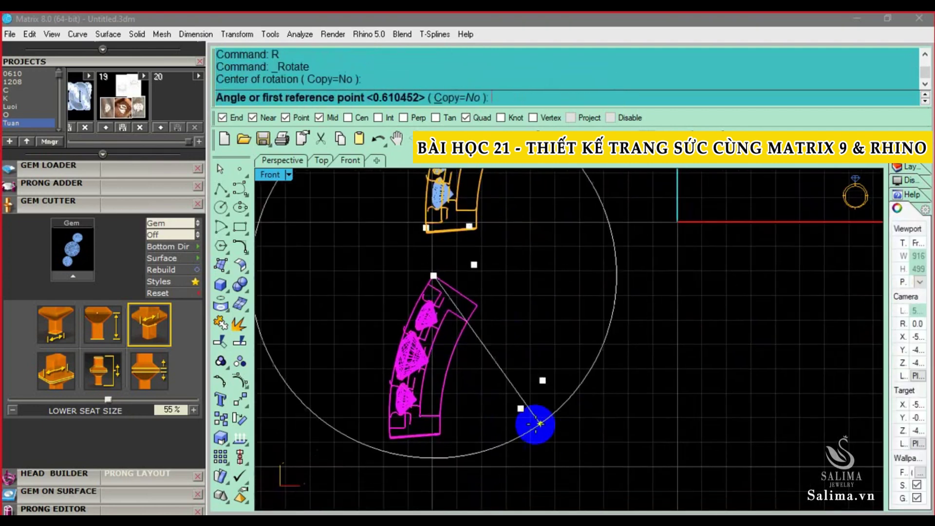
click(390, 439)
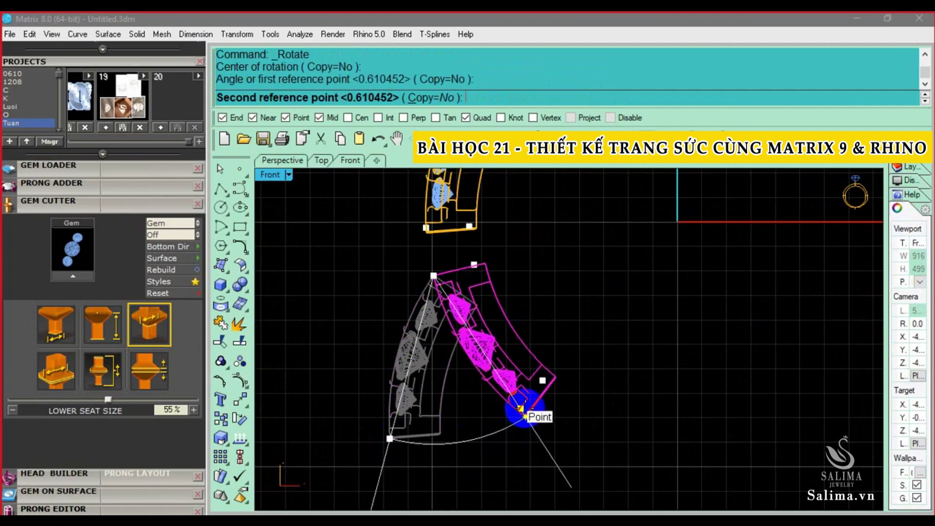
scroll(525, 414, up, 1)
scroll(526, 415, up, 2)
scroll(526, 414, up, 1)
scroll(528, 416, up, 1)
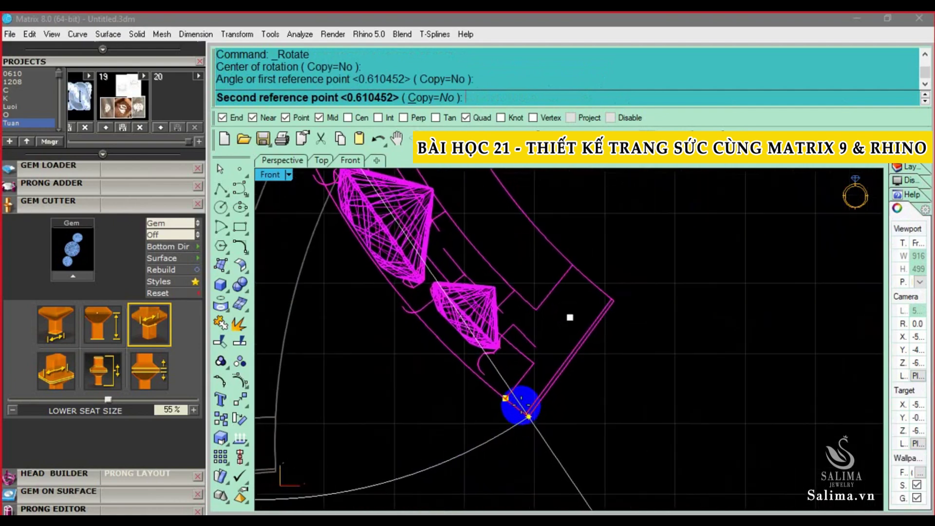
click(528, 416)
- Reveal all hidden ring sections with Show
scroll(610, 397, down, 3)
text(show)
key(Return)
scroll(618, 368, up, 2)
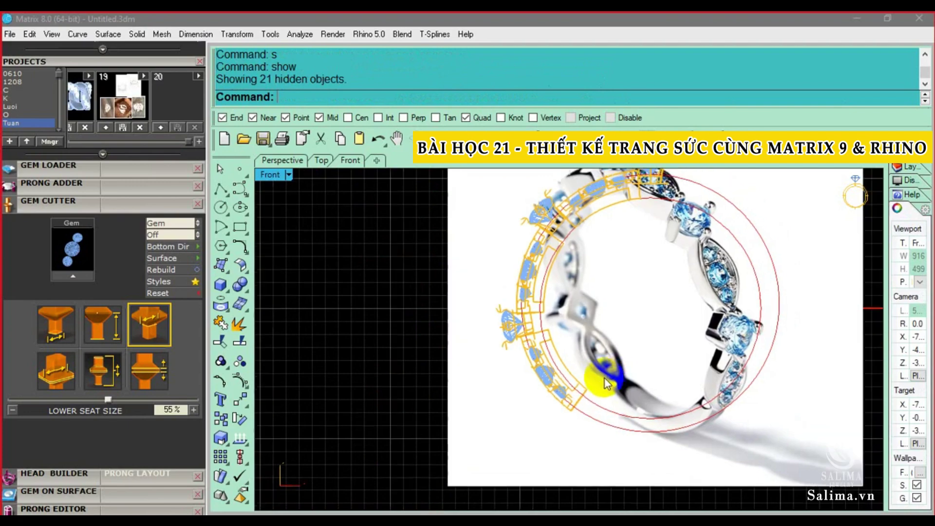
scroll(585, 375, down, 2)
key(ctrl+z)
scroll(548, 282, up, 1)
scroll(588, 341, up, 1)
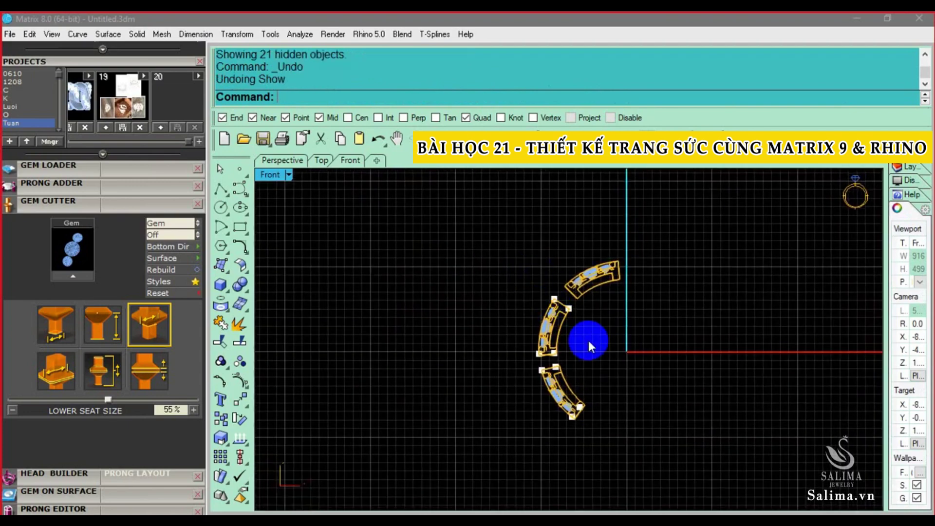
key(Return)
scroll(516, 258, down, 3)
- Hide the reference photo surface with H
click(507, 253)
text(H)
key(Return)
text(H)
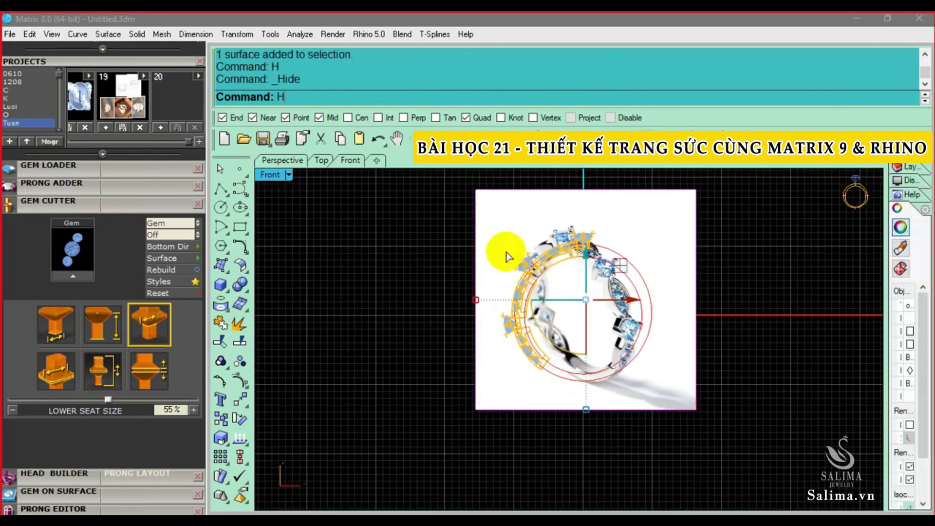
key(Return)
- Restore the Top, Front and Perspective layout, orbit around the gems, and select the central section
double_click(262, 176)
mouse_move(562, 316)
right_down()
mouse_move(708, 284)
mouse_move(723, 335)
mouse_move(692, 301)
mouse_move(718, 384)
mouse_move(665, 289)
mouse_move(706, 402)
right_up()
scroll(712, 337, up, 3)
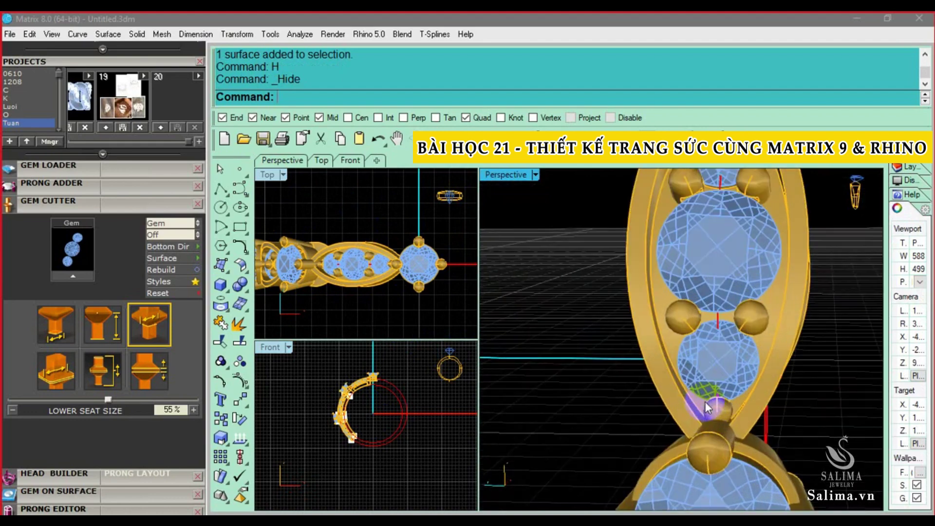
mouse_move(715, 420)
right_down()
mouse_move(705, 273)
mouse_move(697, 308)
mouse_move(715, 401)
mouse_move(706, 437)
mouse_move(703, 330)
right_up()
click(703, 330)
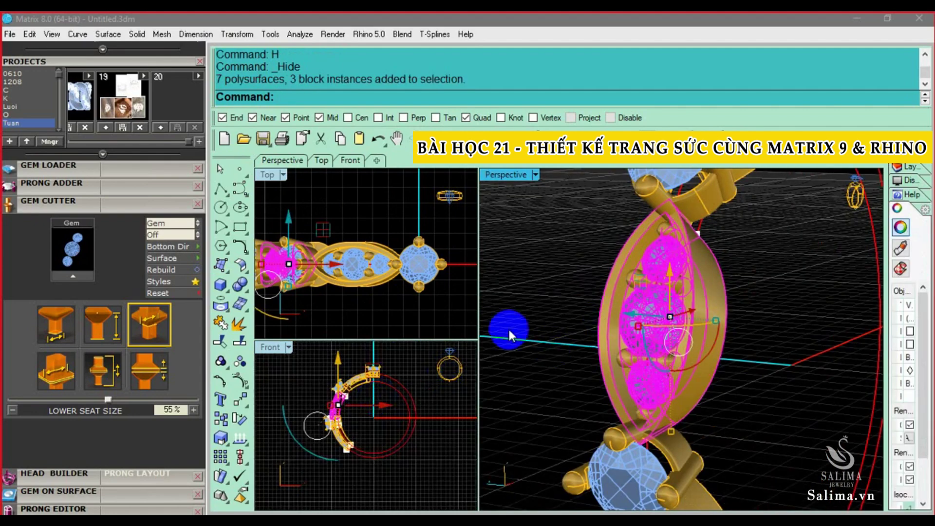
- Rotate the central section about origin 0 using two Front-view reference points
click(239, 418)
text(0)
key(Return)
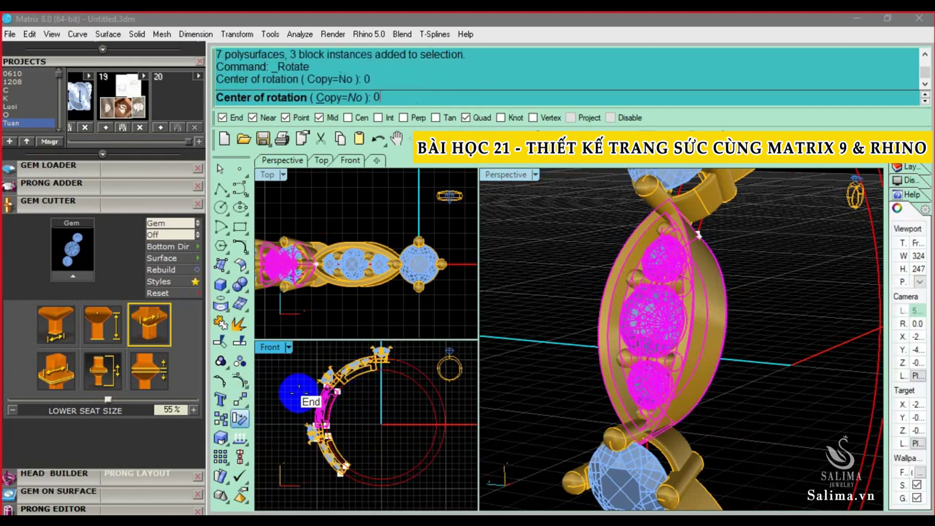
scroll(437, 406, up, 3)
scroll(365, 426, up, 2)
scroll(365, 426, up, 1)
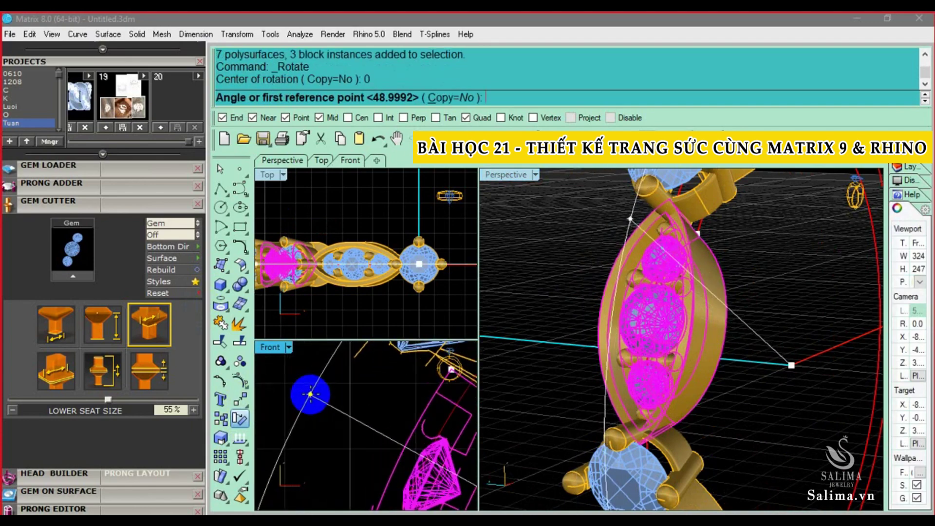
click(311, 394)
click(311, 389)
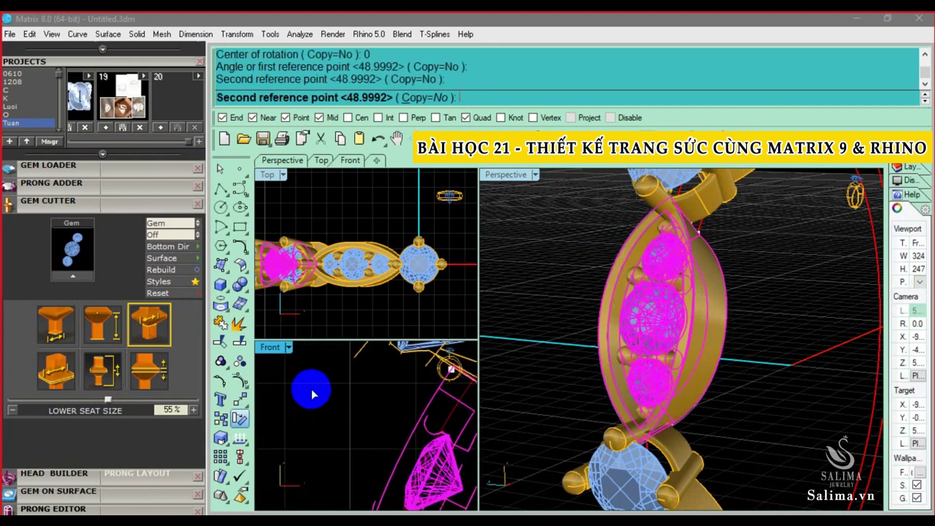
click(528, 396)
mouse_move(528, 396)
right_down()
mouse_move(633, 397)
mouse_move(720, 418)
mouse_move(712, 246)
mouse_move(694, 308)
mouse_move(623, 290)
right_up()
- Recentre the Front view, select then deselect the loose points, and begin entering SelPt
scroll(399, 272, down, 5)
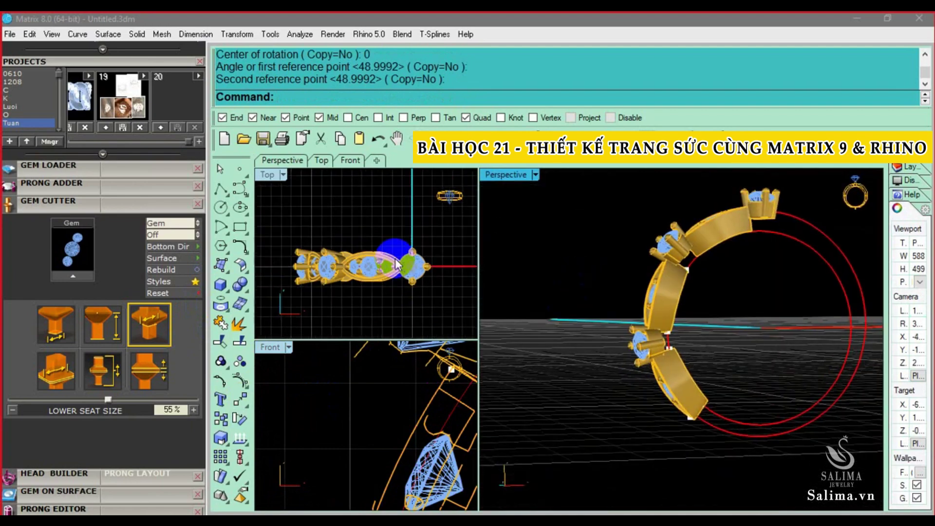
scroll(399, 434, down, 5)
right_drag(422, 399, 390, 399)
text(sp)
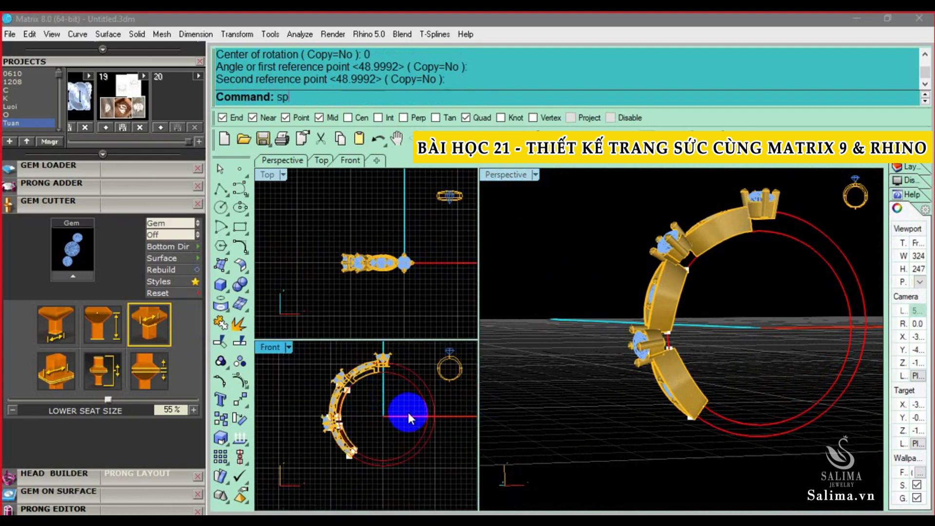
key(Return)
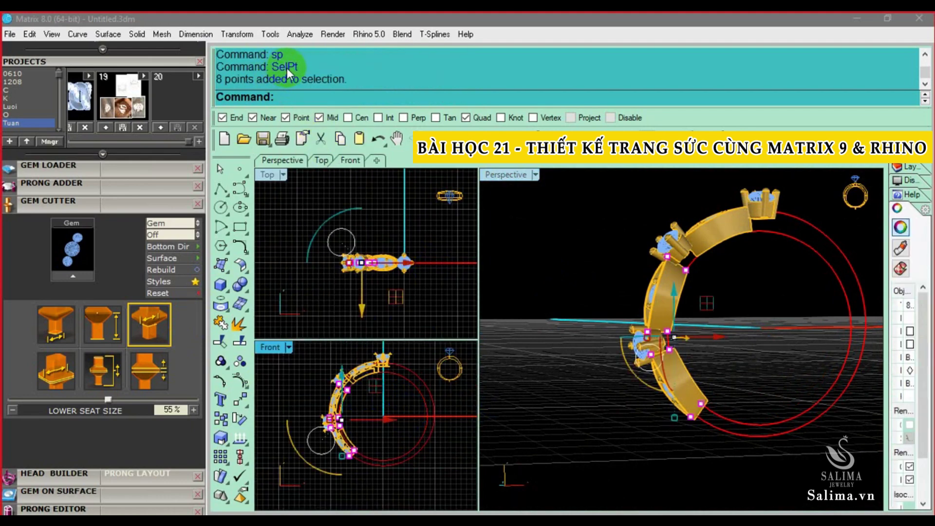
click(292, 285)
text(l)
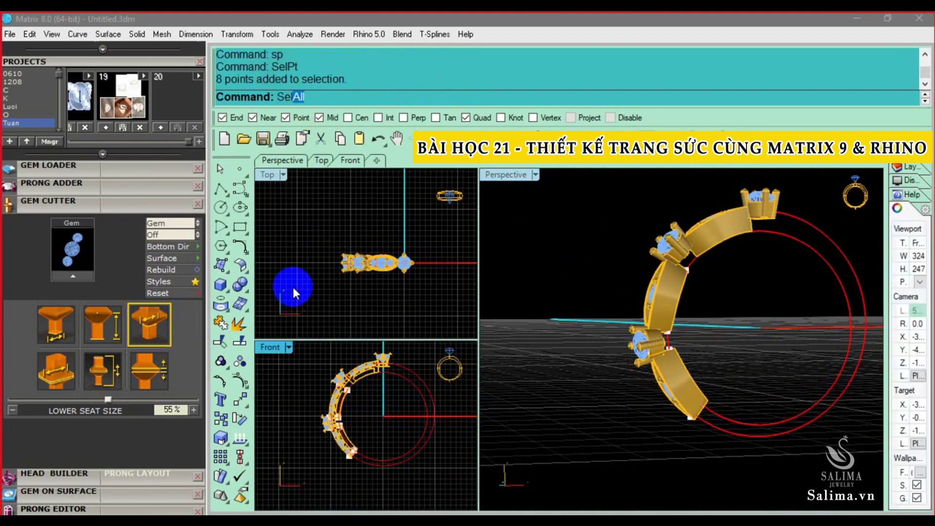
text(P)
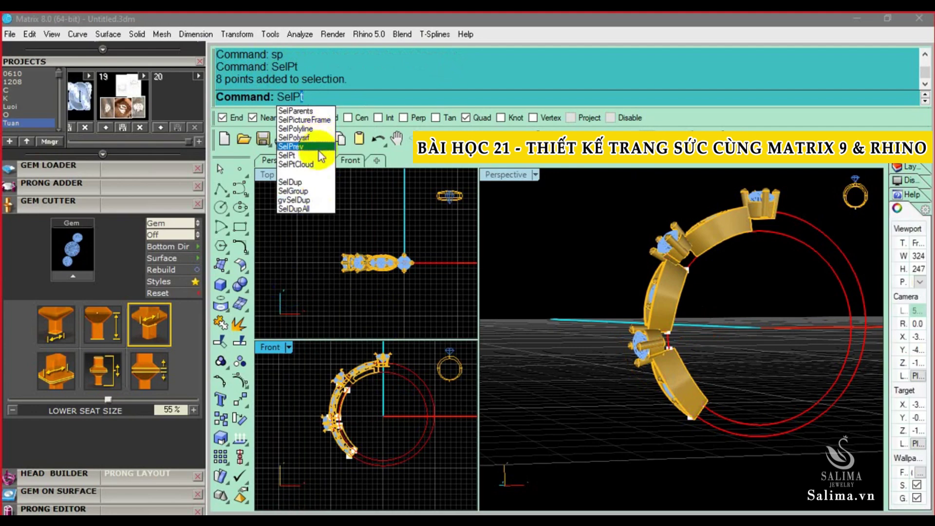
- Select all eight stray points and delete them
click(319, 155)
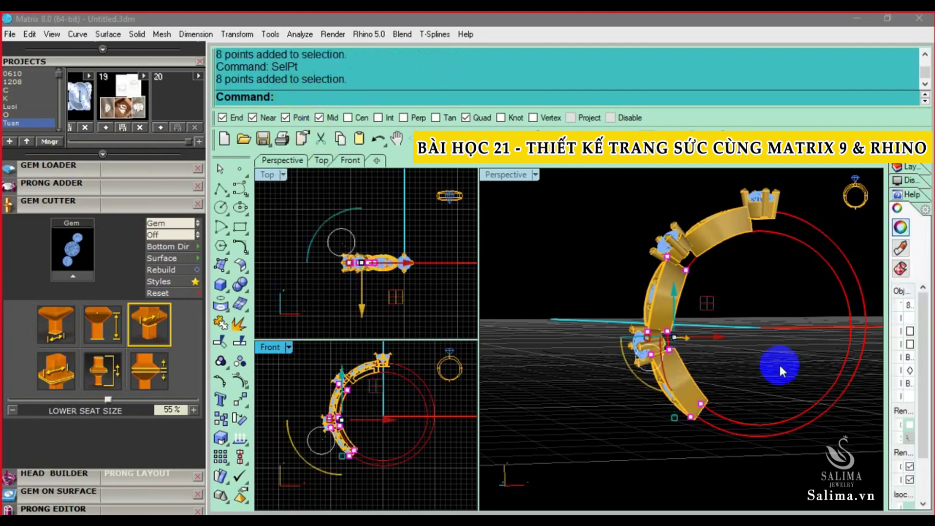
key(Delete)
mouse_move(741, 362)
right_down()
mouse_move(668, 330)
mouse_move(685, 340)
right_up()
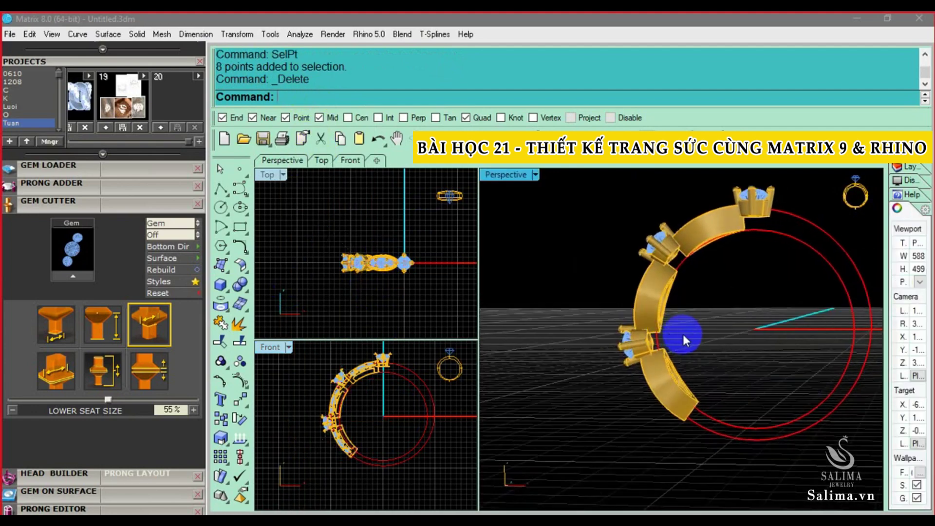
scroll(394, 395, up, 5)
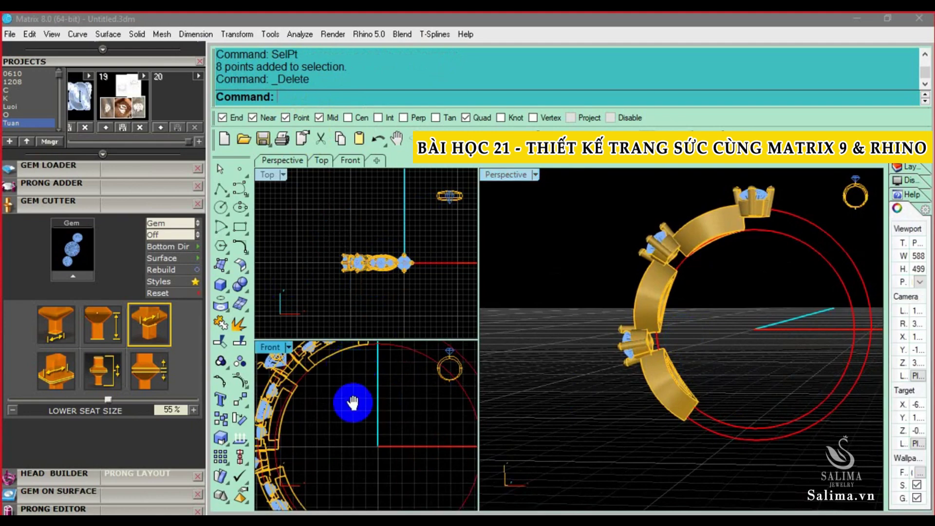
mouse_move(353, 403)
right_down()
mouse_move(356, 382)
mouse_move(335, 449)
mouse_move(371, 414)
right_up()
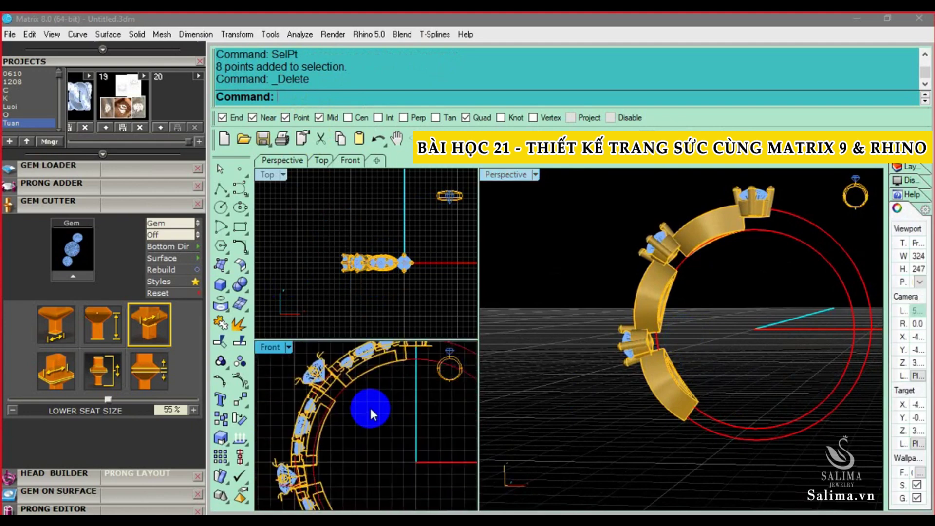
- Cut the upper and lower band sections against the ring rail with gvCutRingRail
text(Gv)
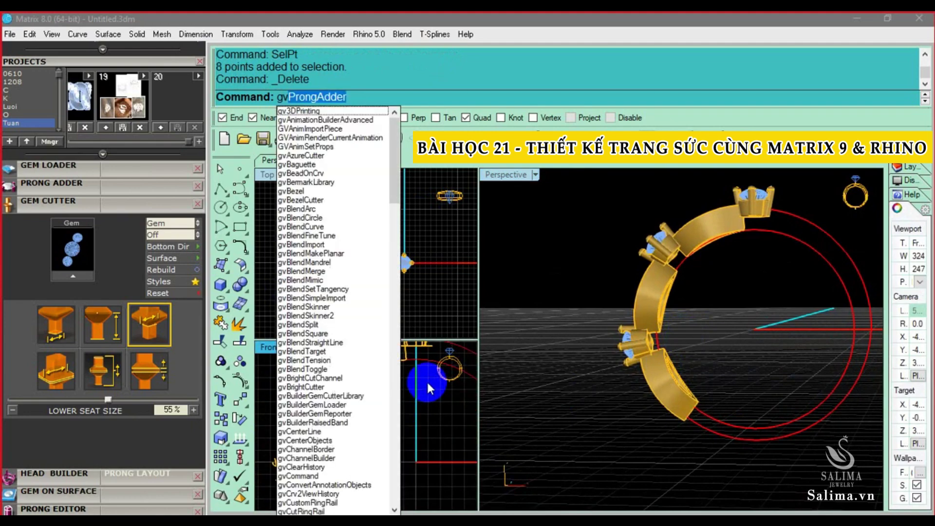
text(CutRingRail)
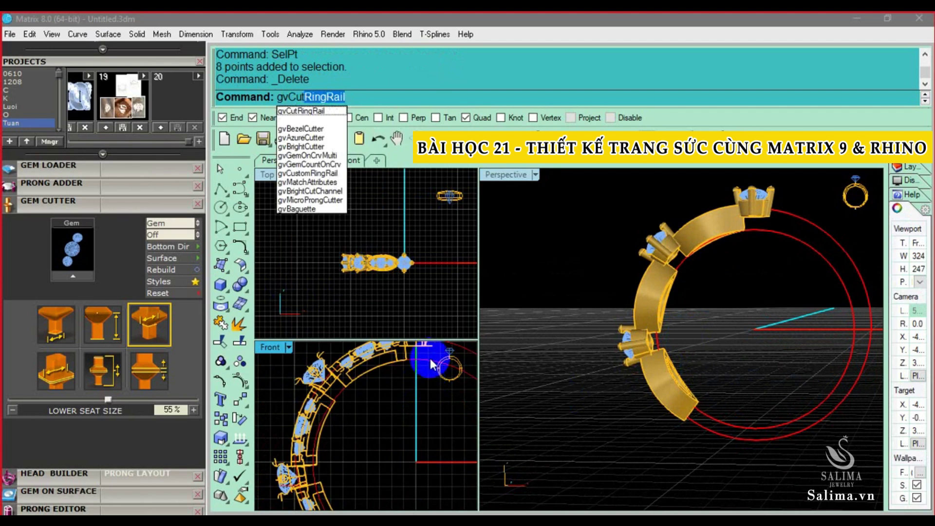
click(431, 356)
key(Return)
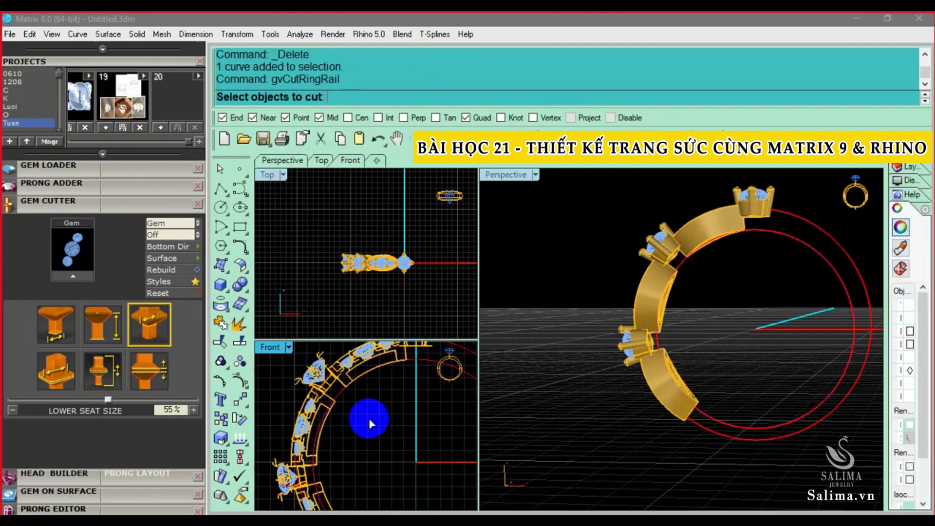
scroll(338, 375, up, 3)
click(321, 366)
scroll(325, 412, down, 2)
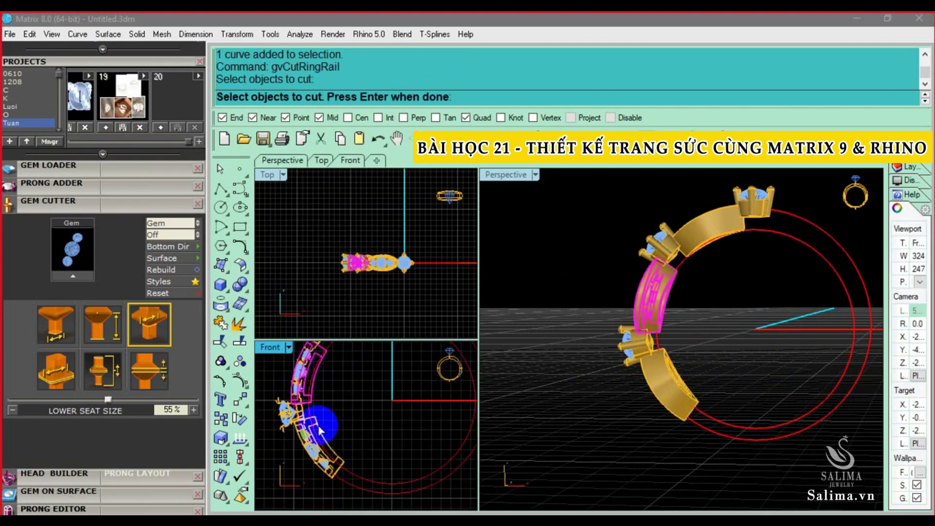
click(318, 425)
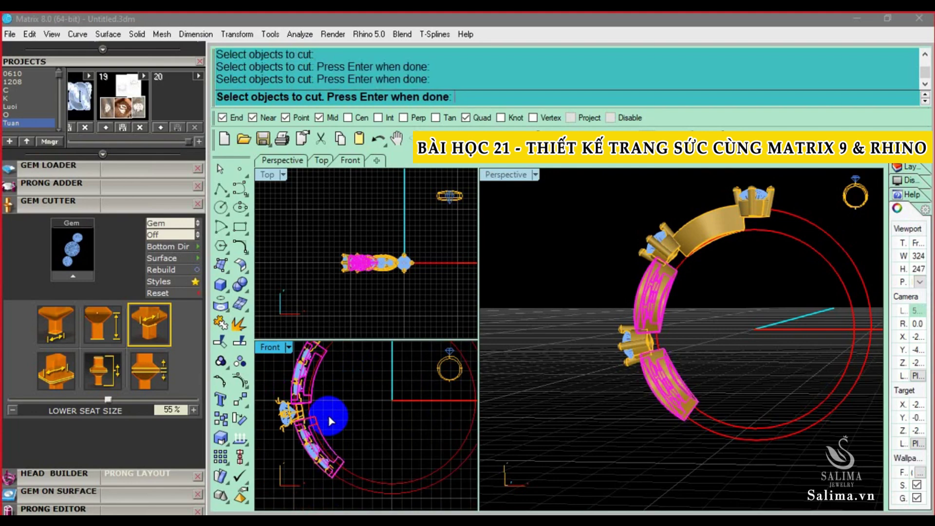
key(Return)
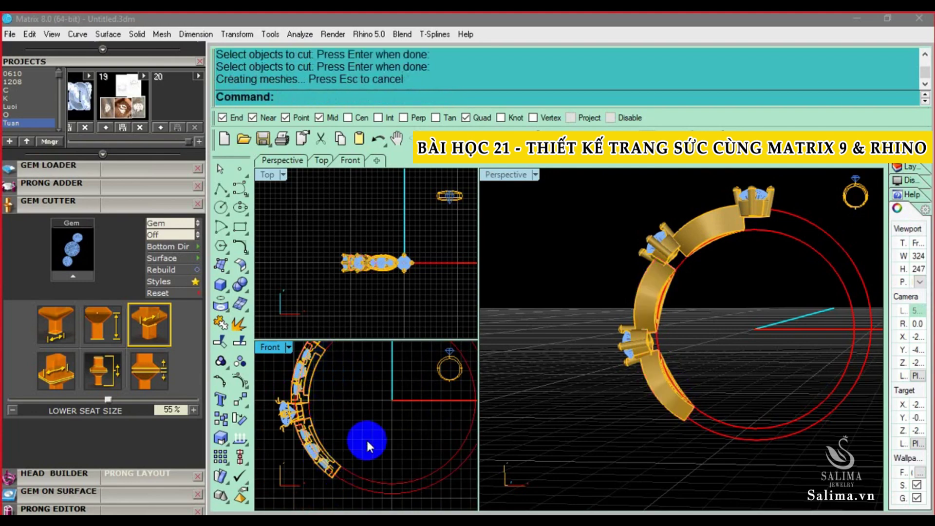
- Orbit around the cut ring and reveal the reference photo with Show
right_drag(694, 389, 741, 401)
mouse_move(345, 389)
right_down()
mouse_move(371, 373)
mouse_move(328, 375)
mouse_move(359, 382)
mouse_move(334, 382)
mouse_move(317, 349)
right_up()
mouse_move(679, 285)
right_down()
mouse_move(752, 234)
mouse_move(717, 308)
mouse_move(722, 268)
mouse_move(772, 268)
mouse_move(715, 259)
mouse_move(748, 257)
right_up()
text(show)
key(Return)
- Select the top stone head and lower it by -0.5 on the gumball's vertical axis
key(ctrl+z)
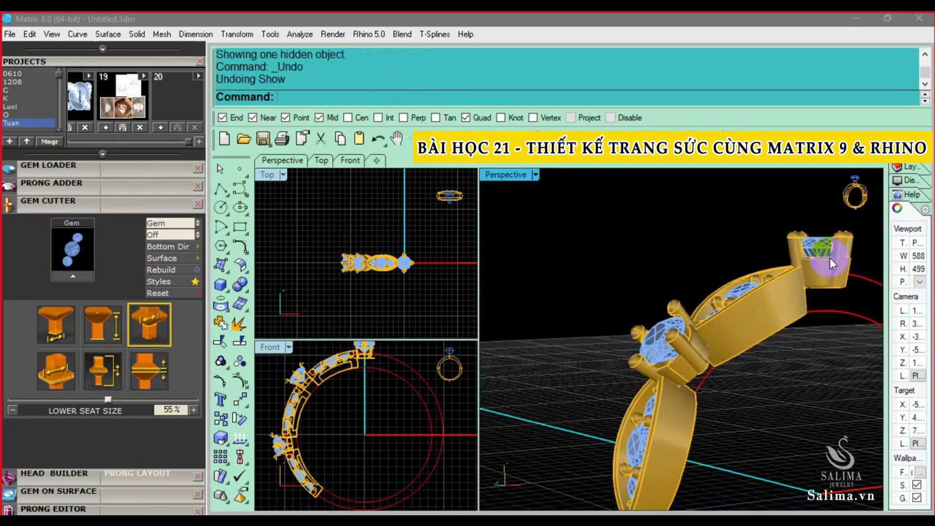
right_drag(830, 258, 788, 261)
click(788, 261)
scroll(293, 418, up, 3)
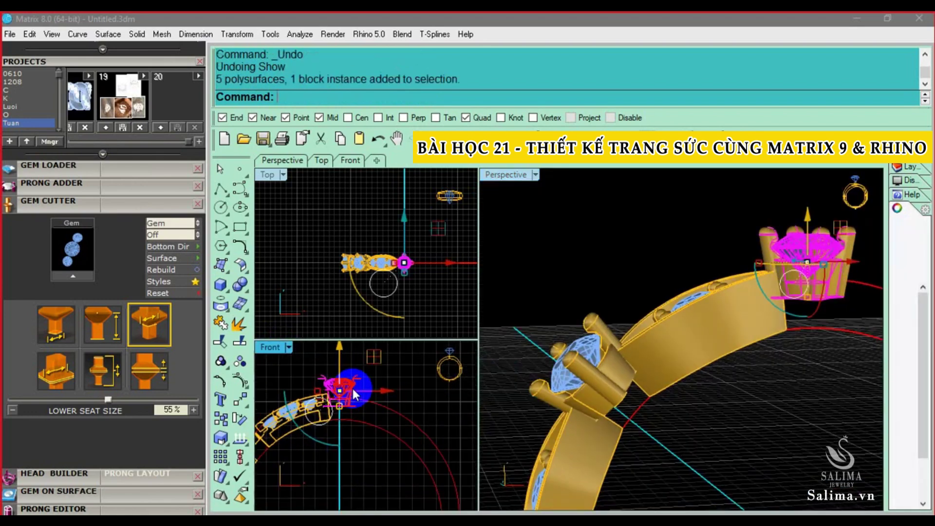
scroll(337, 388, up, 3)
scroll(338, 389, down, 2)
scroll(322, 399, down, 2)
scroll(302, 413, down, 2)
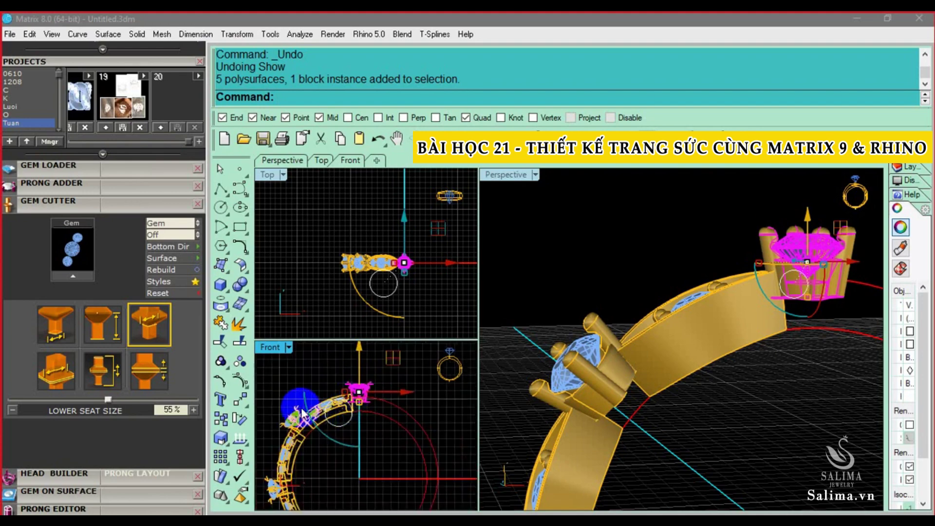
scroll(353, 392, up, 2)
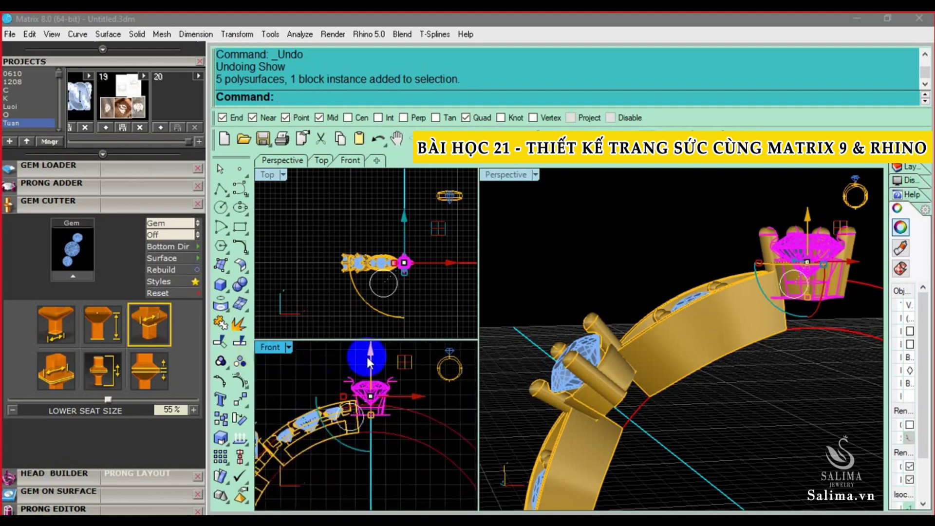
scroll(360, 380, up, 2)
scroll(365, 368, up, 2)
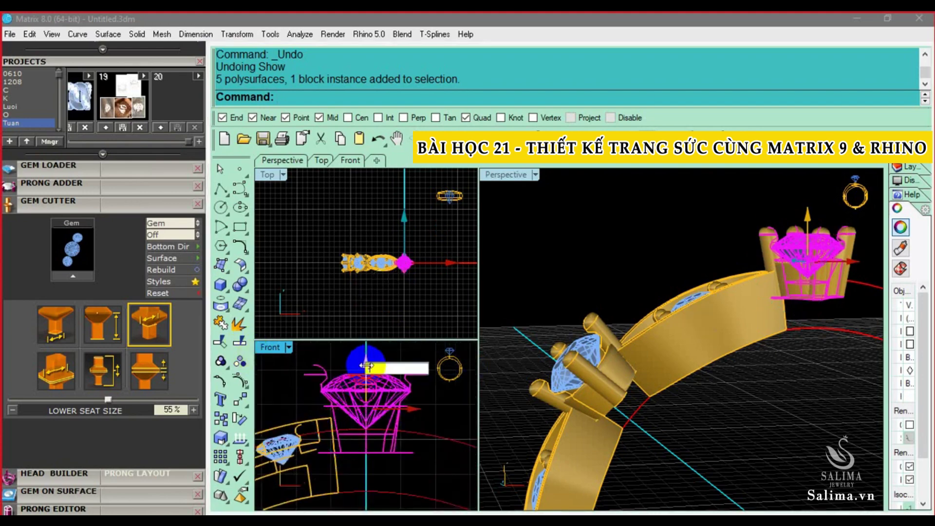
text(-0.5)
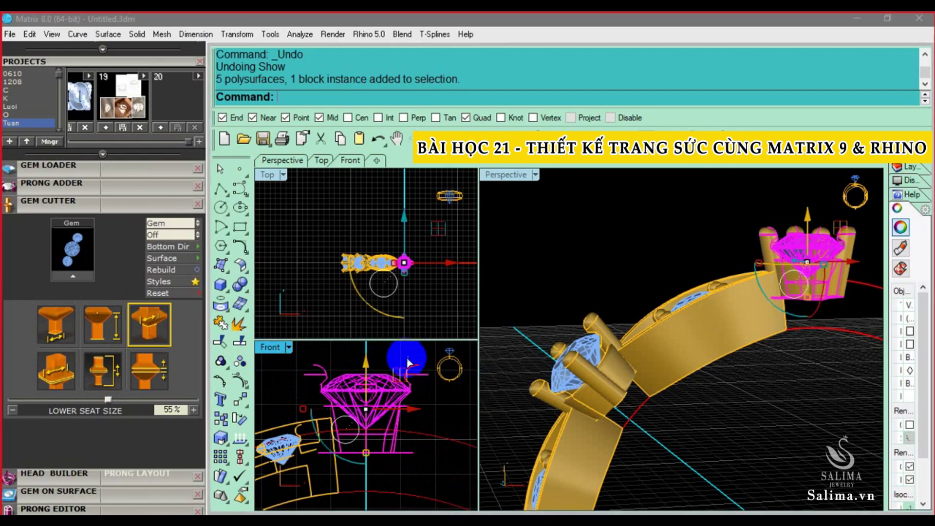
key(Return)
- Undo and redo the 0.5 drop to compare the head positions
scroll(790, 268, up, 2)
scroll(759, 264, up, 2)
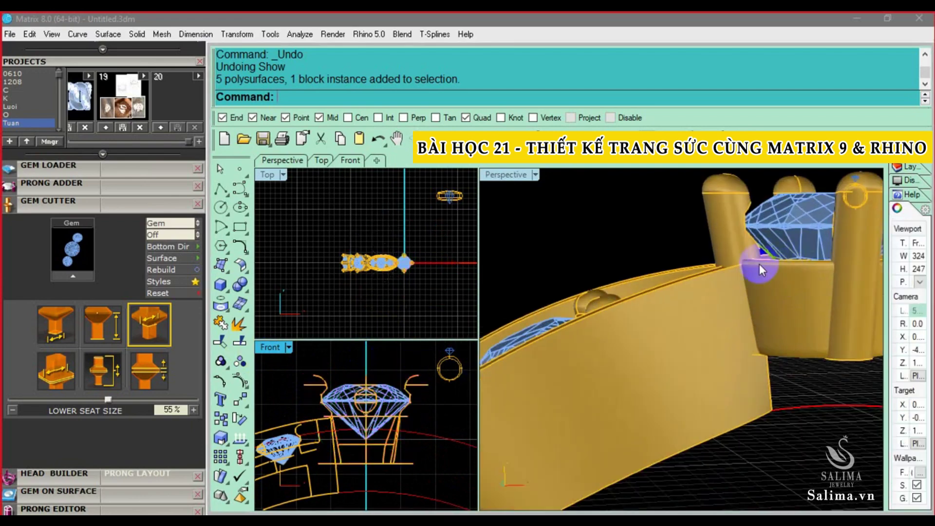
scroll(751, 261, down, 3)
scroll(751, 261, down, 2)
key(ctrl+z)
key(ctrl+y)
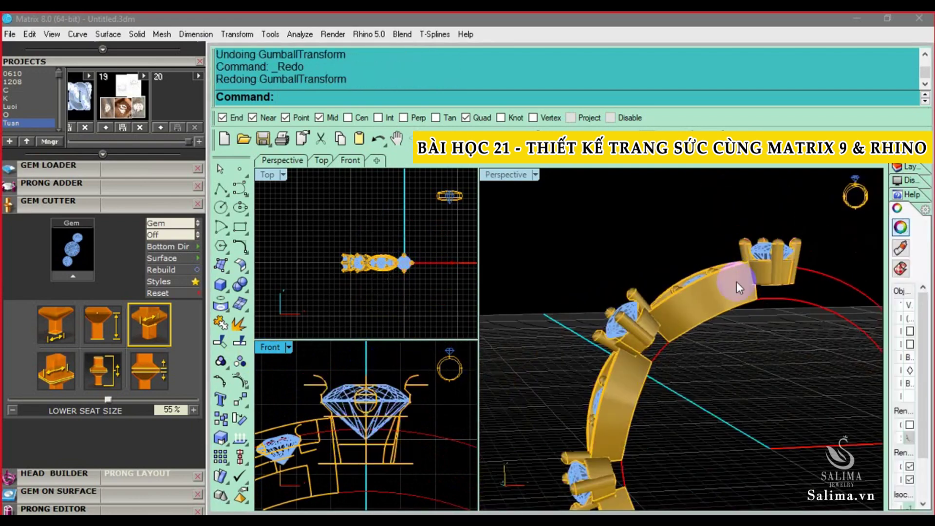
- Deselect the top head and re-orient the ring view
click(625, 326)
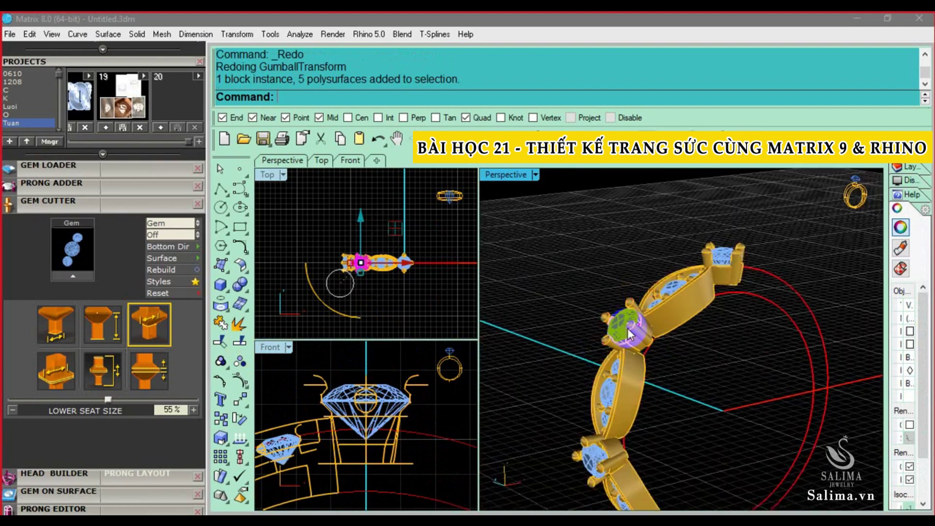
right_drag(624, 331, 621, 316)
key(Escape)
scroll(395, 388, down, 2)
scroll(389, 390, down, 2)
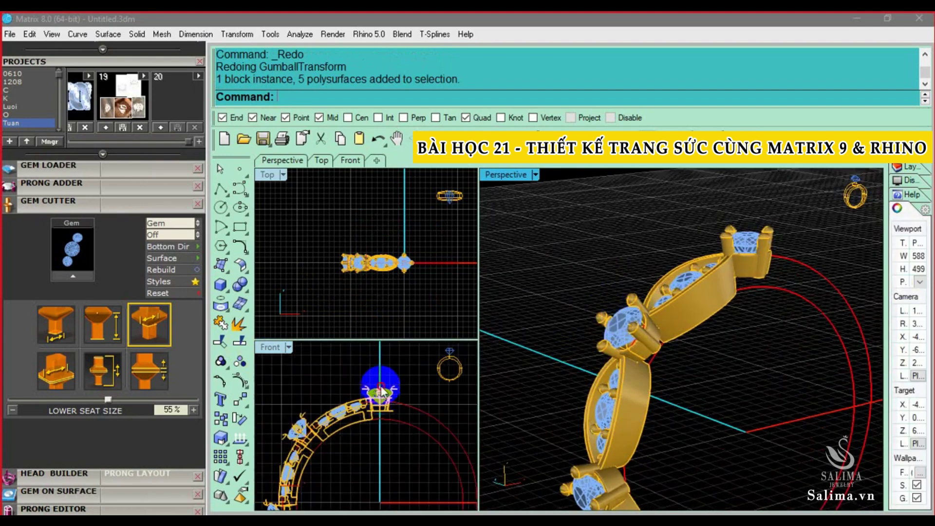
click(383, 392)
key(Escape)
right_drag(382, 393, 387, 388)
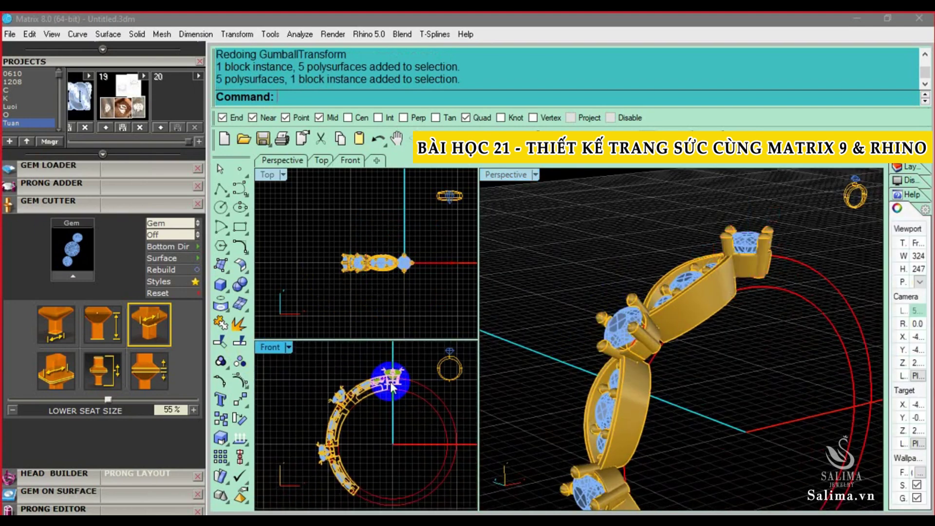
right_drag(705, 359, 719, 344)
text(Line)
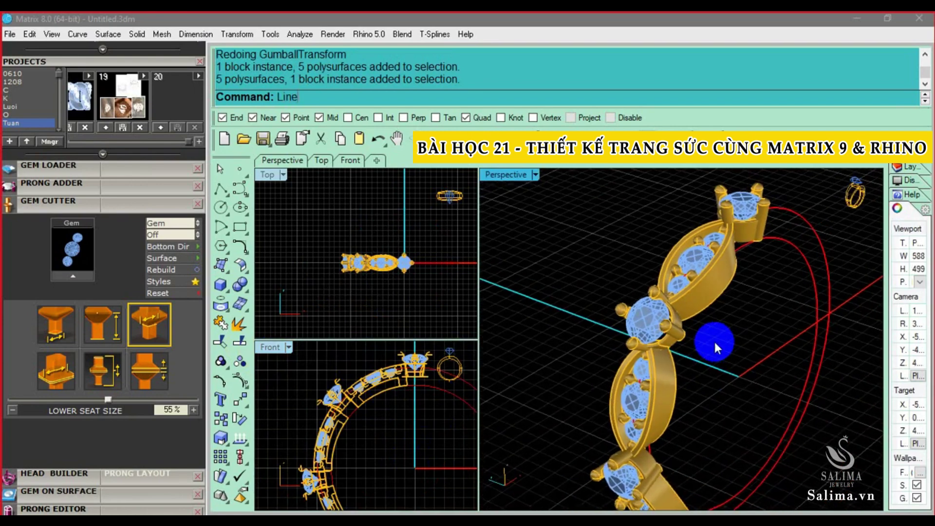
- Draw a Normal guide line out from the first side gem's centre using Int snap
right_click(714, 342)
click(363, 96)
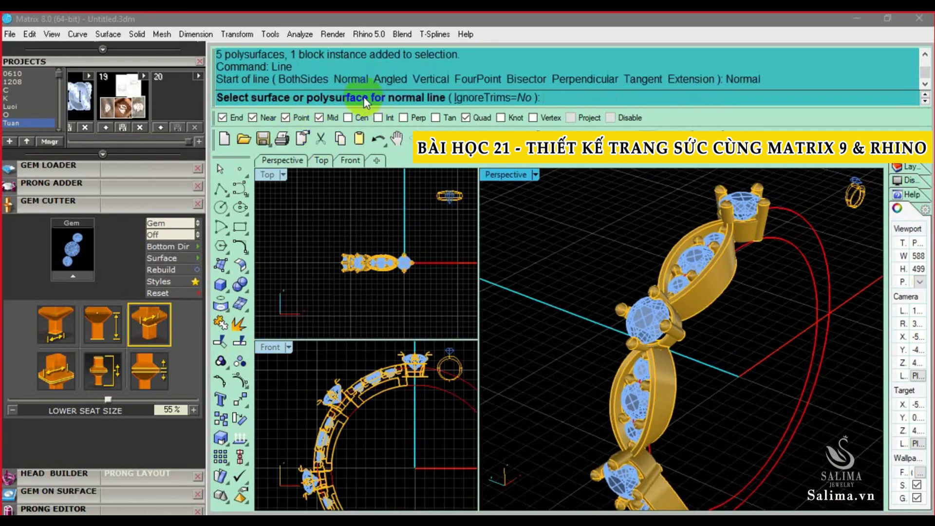
scroll(629, 307, up, 4)
scroll(625, 303, up, 2)
click(642, 310)
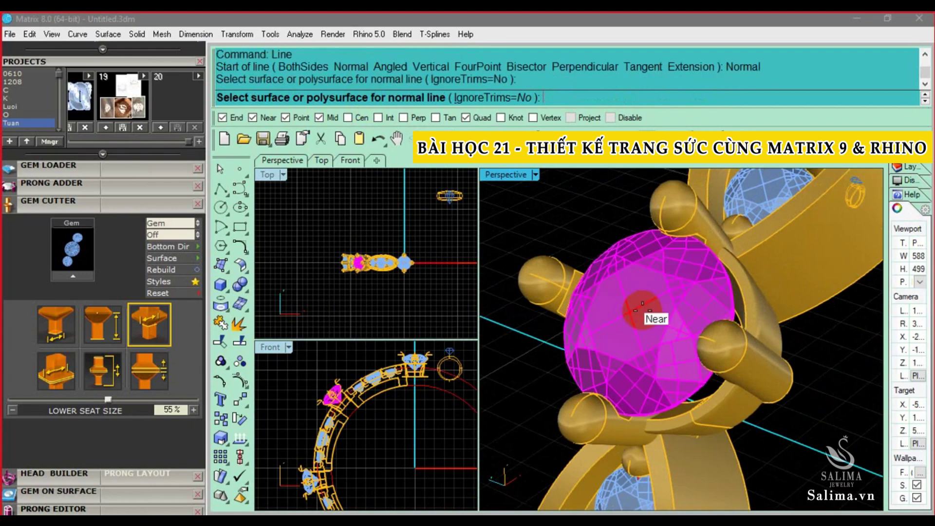
scroll(633, 307, up, 2)
scroll(634, 307, up, 2)
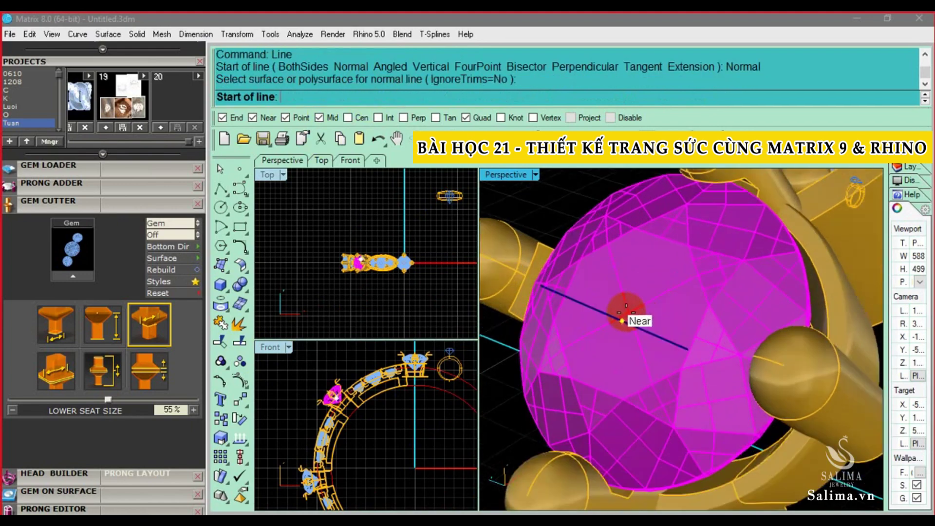
click(395, 118)
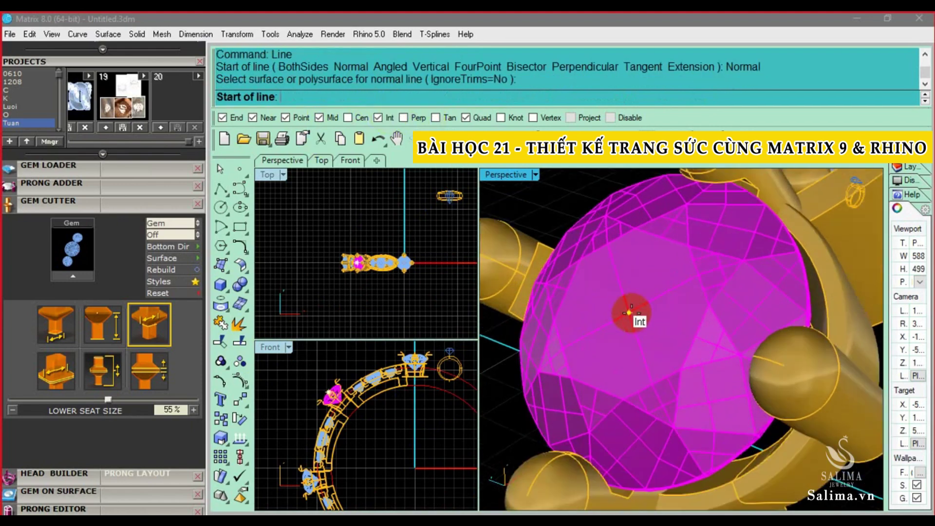
click(629, 312)
click(300, 370)
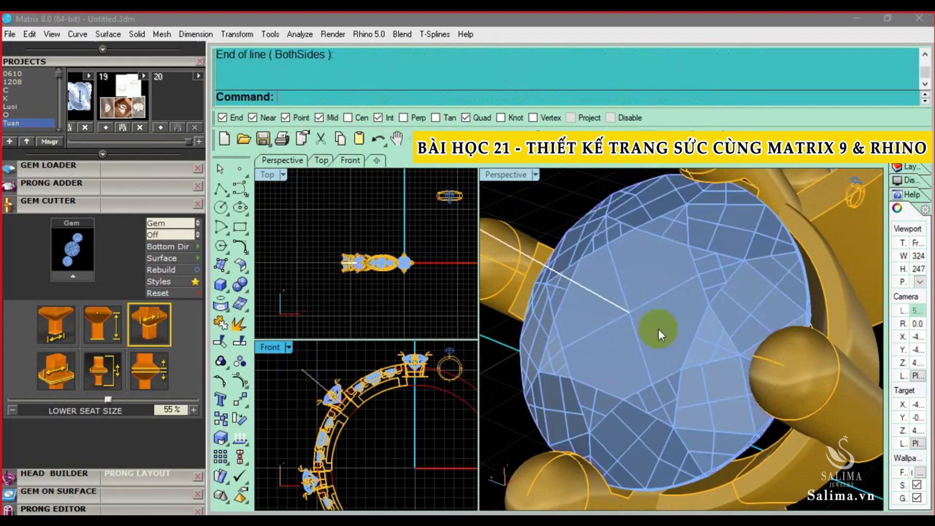
- Draw a second Normal guide line from the centre side gem
scroll(659, 329, down, 5)
right_drag(702, 288, 680, 331)
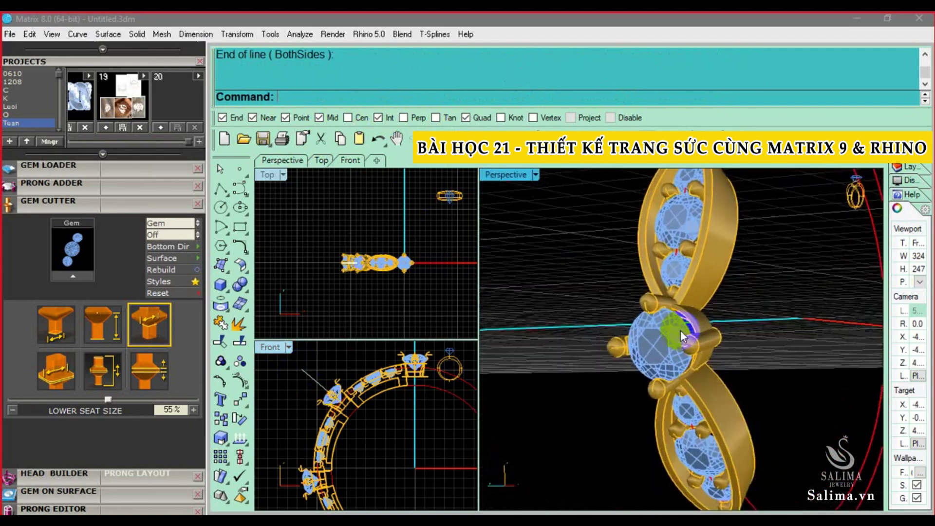
right_click(680, 330)
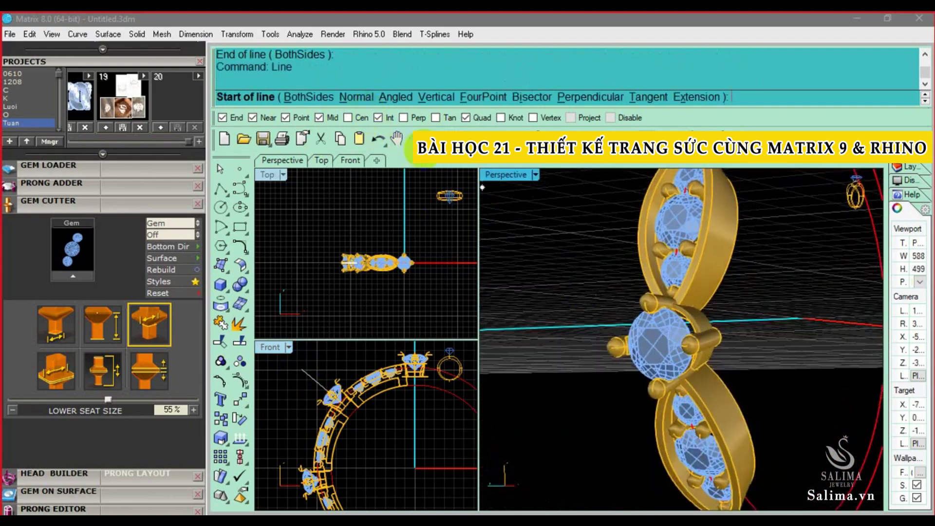
click(354, 99)
scroll(668, 385, up, 2)
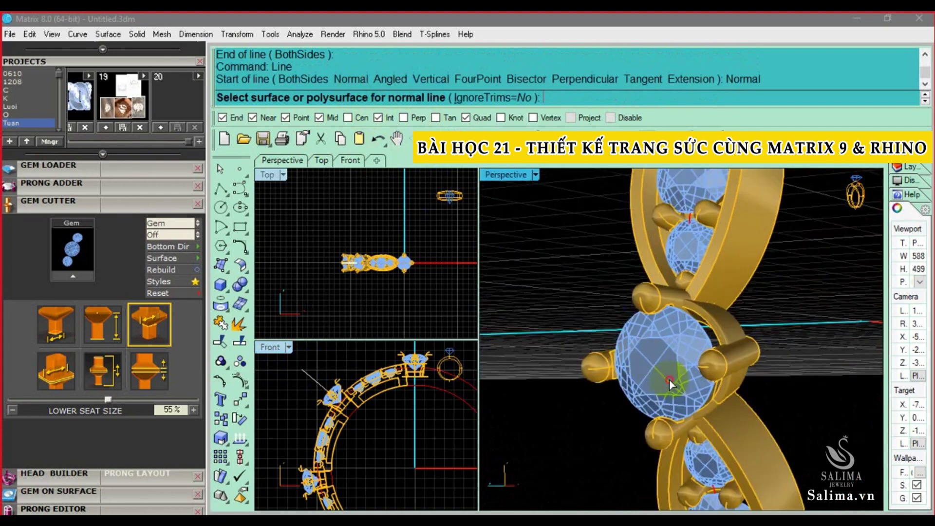
click(668, 385)
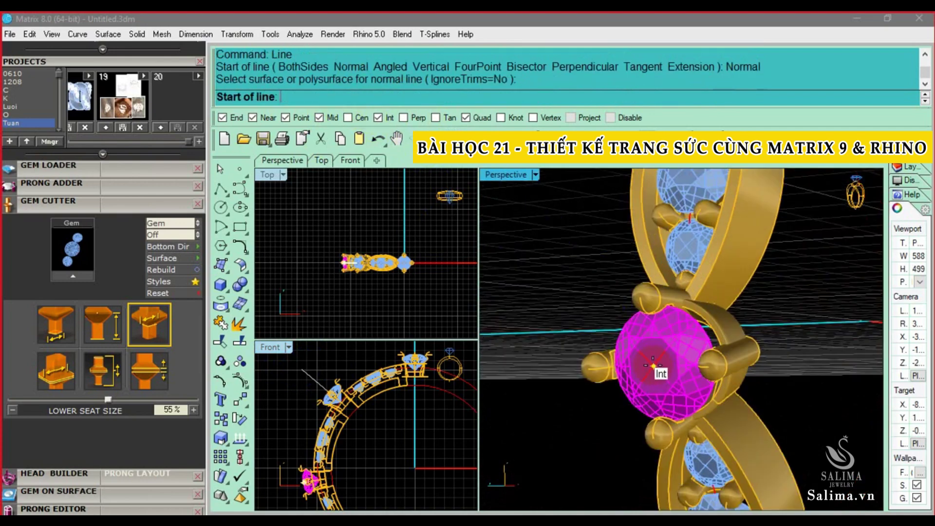
click(653, 366)
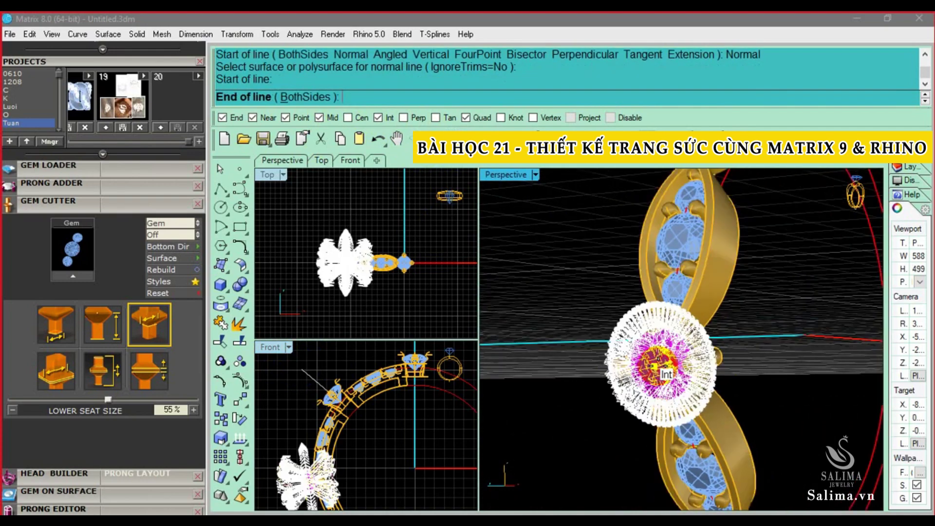
click(538, 407)
- Move the first side head 0.3 along its guide line
mouse_move(539, 408)
right_down()
mouse_move(637, 315)
mouse_move(656, 242)
mouse_move(664, 271)
right_up()
click(677, 217)
scroll(664, 272, up, 3)
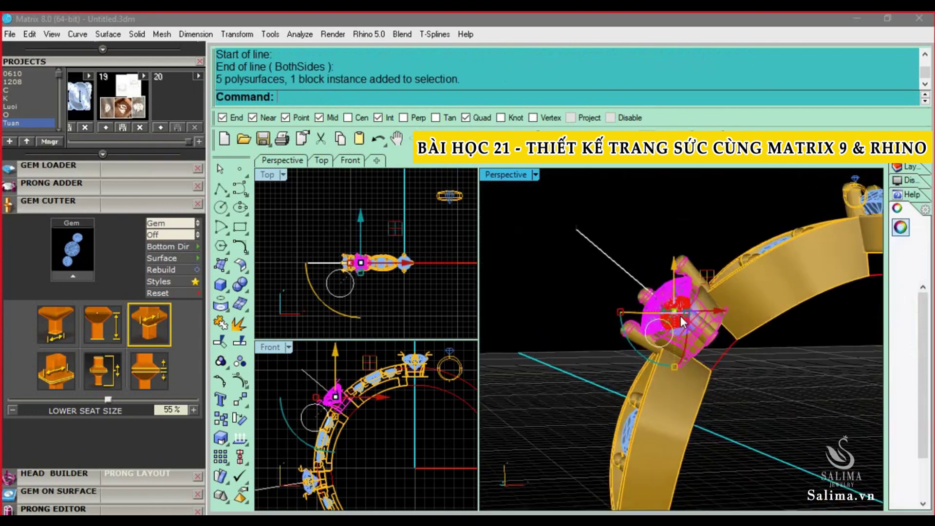
text(M)
key(Return)
click(592, 242)
text(0)
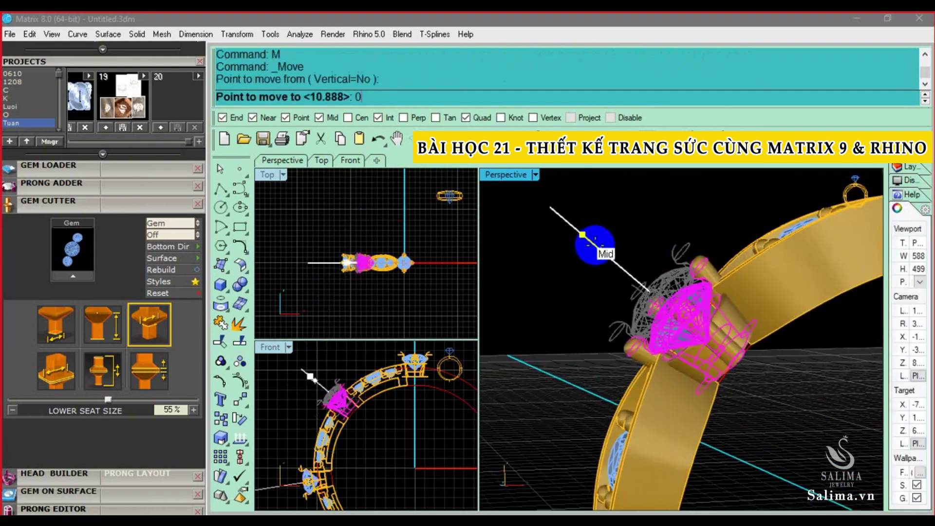
text(.3)
key(Return)
click(595, 246)
- Start moving the second head, then undo the accidental zero-distance move
right_drag(596, 246, 613, 380)
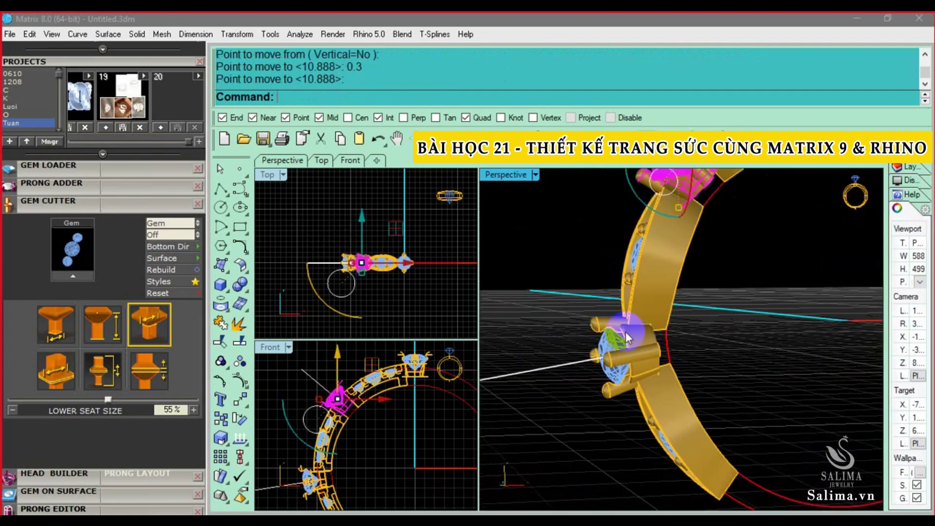
click(613, 381)
scroll(612, 380, up, 3)
text(M)
key(Return)
click(549, 375)
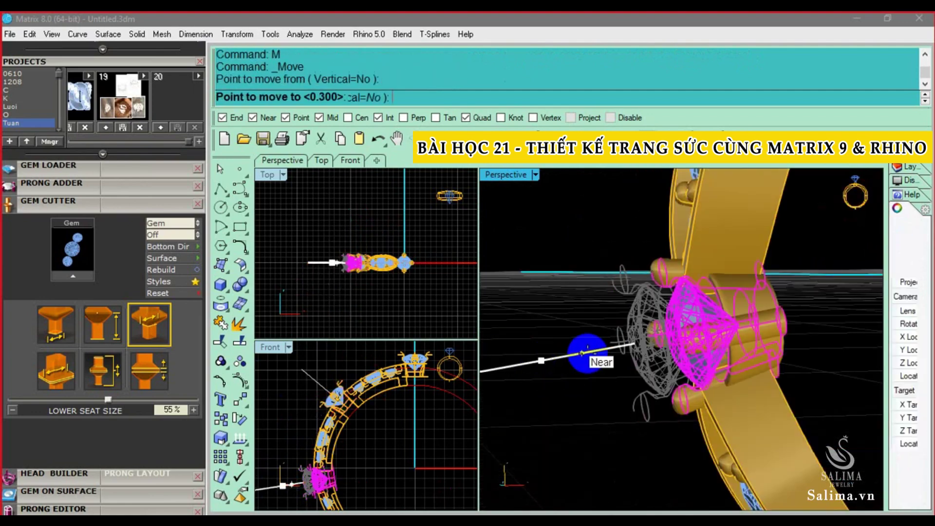
text(0)
key(Return)
key(ctrl+z)
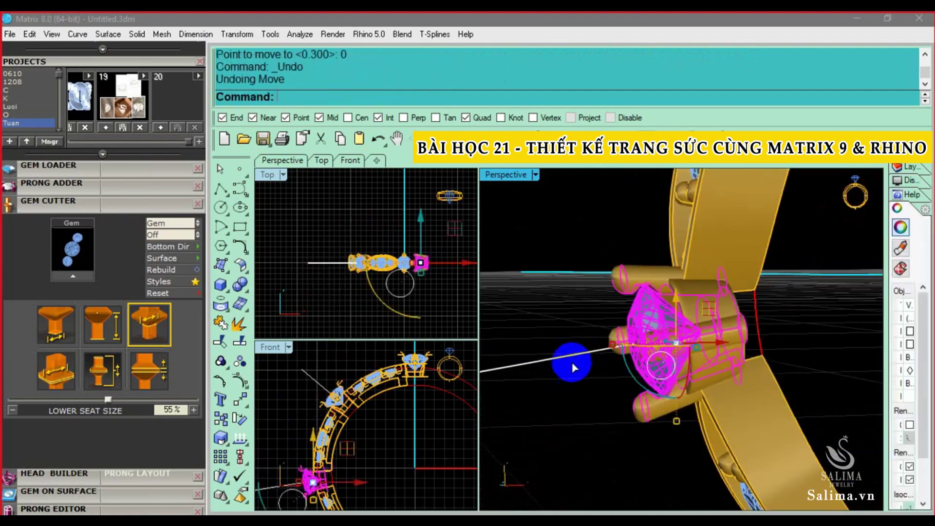
- Move the second side head 0.3 along its guide line
text(M)
key(Return)
click(544, 360)
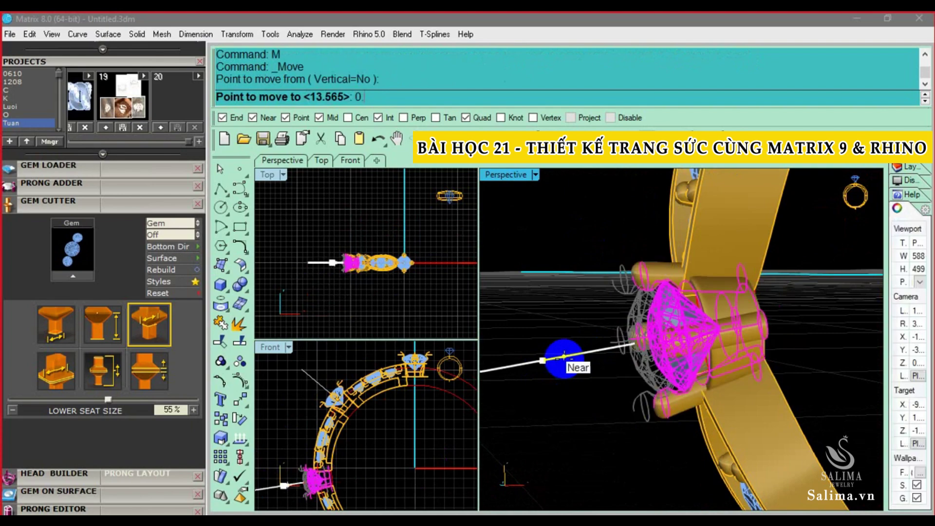
text(3)
key(Return)
click(578, 349)
- Delete the first white guide line and select the second one
scroll(680, 320, down, 5)
scroll(695, 332, down, 2)
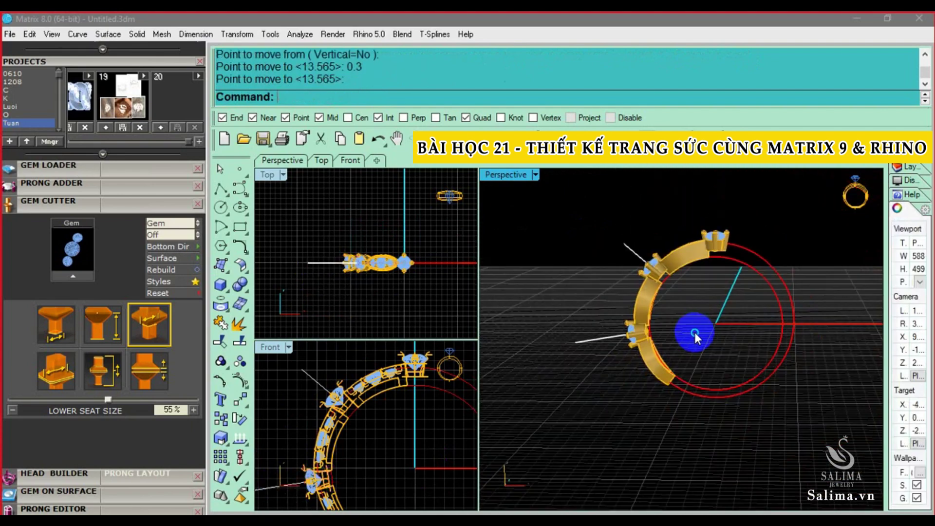
mouse_move(695, 332)
right_down()
mouse_move(627, 334)
mouse_move(591, 324)
right_up()
click(591, 336)
key(Delete)
click(628, 249)
key(Delete)
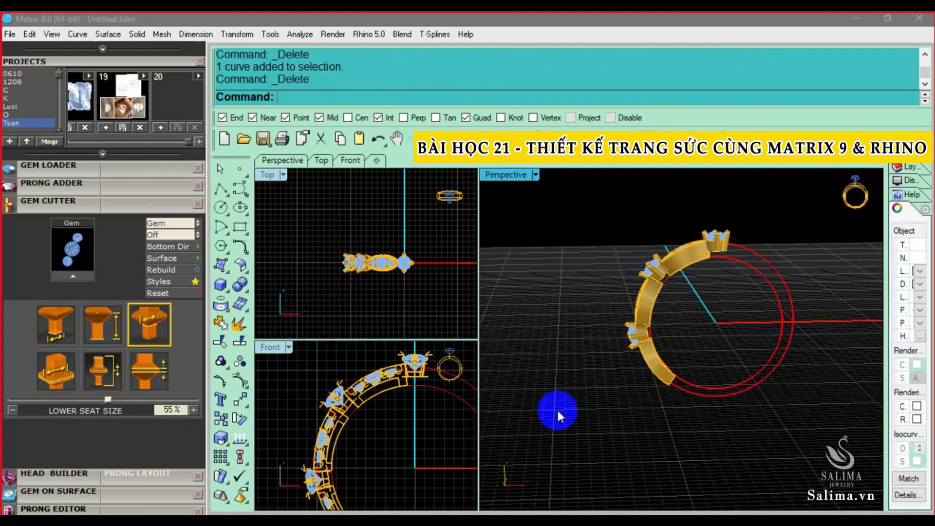
scroll(401, 436, down, 2)
right_drag(401, 437, 451, 445)
scroll(451, 445, down, 2)
right_drag(737, 333, 701, 271)
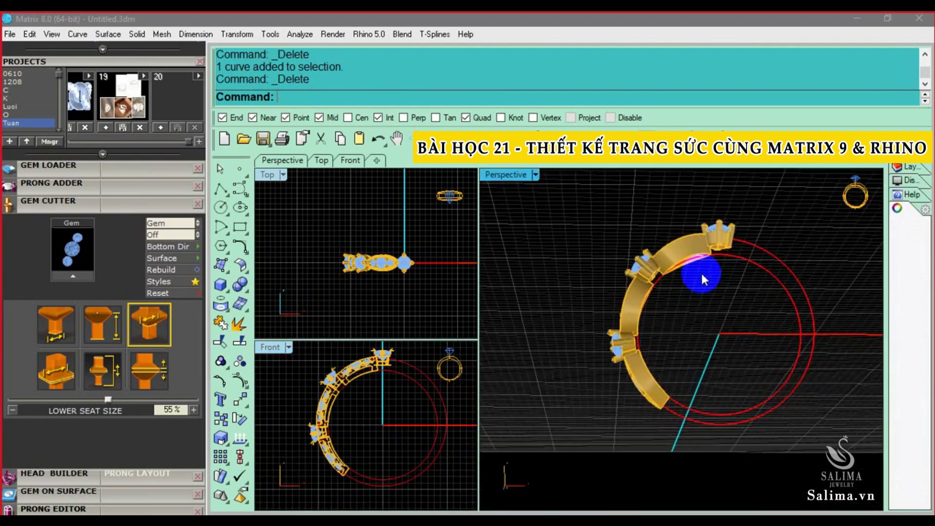
scroll(706, 263, up, 2)
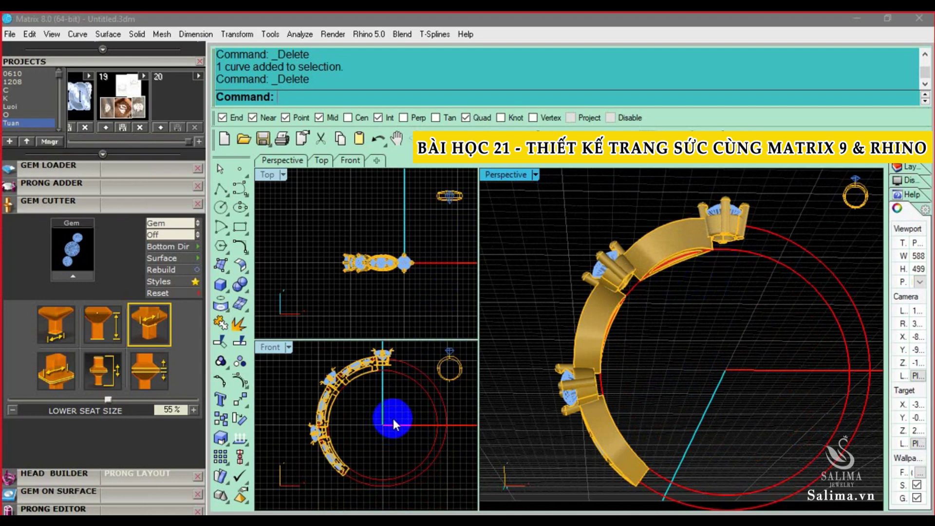
right_drag(382, 370, 360, 374)
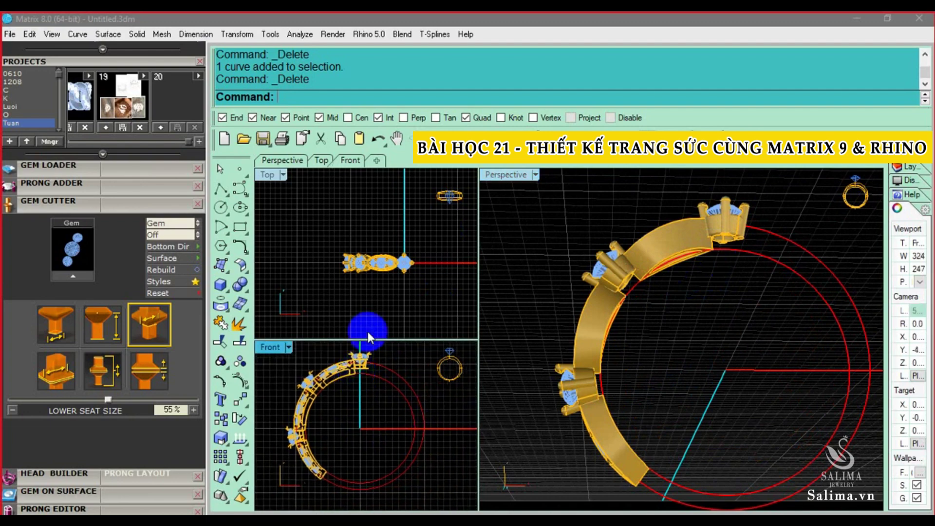
scroll(376, 248, up, 2)
scroll(305, 312, up, 2)
right_drag(495, 283, 721, 250)
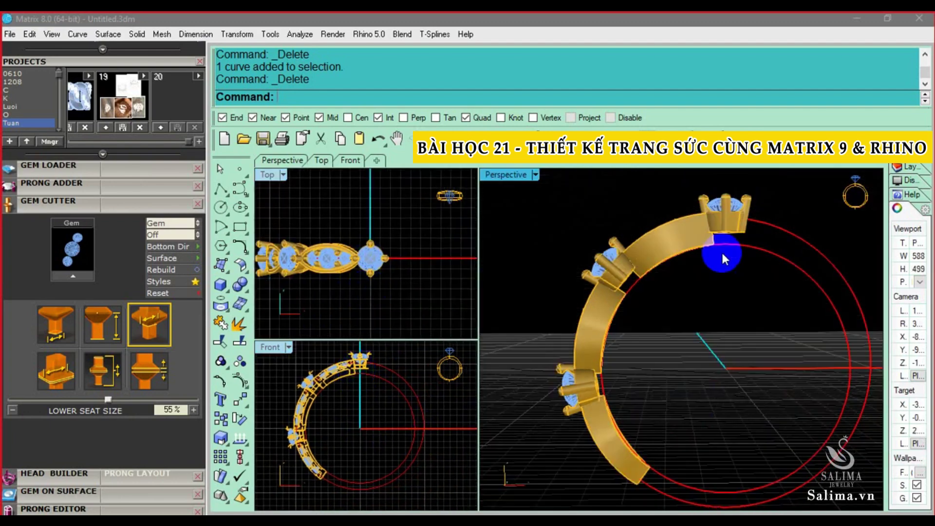
scroll(721, 251, up, 3)
scroll(719, 213, up, 2)
scroll(691, 288, up, 1)
scroll(692, 288, up, 2)
text(M)
key(Return)
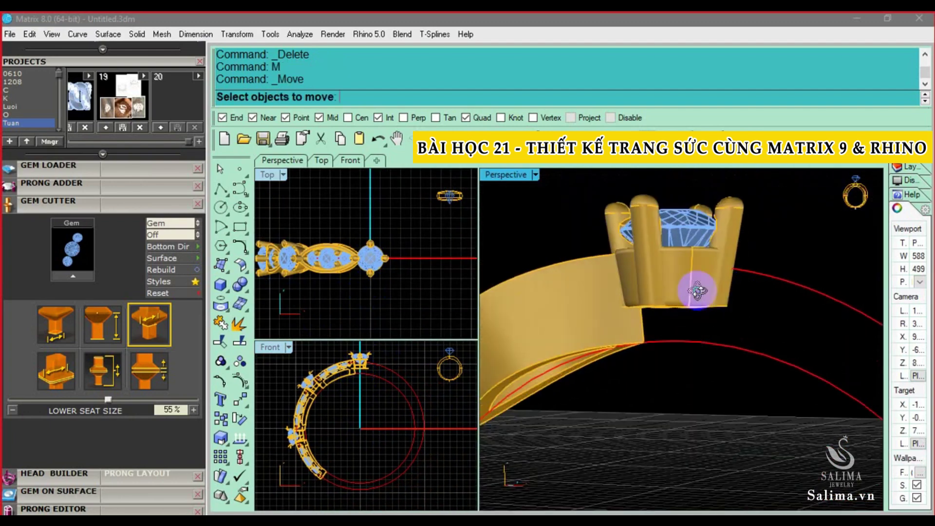
scroll(698, 290, down, 2)
scroll(649, 299, down, 2)
scroll(730, 302, down, 1)
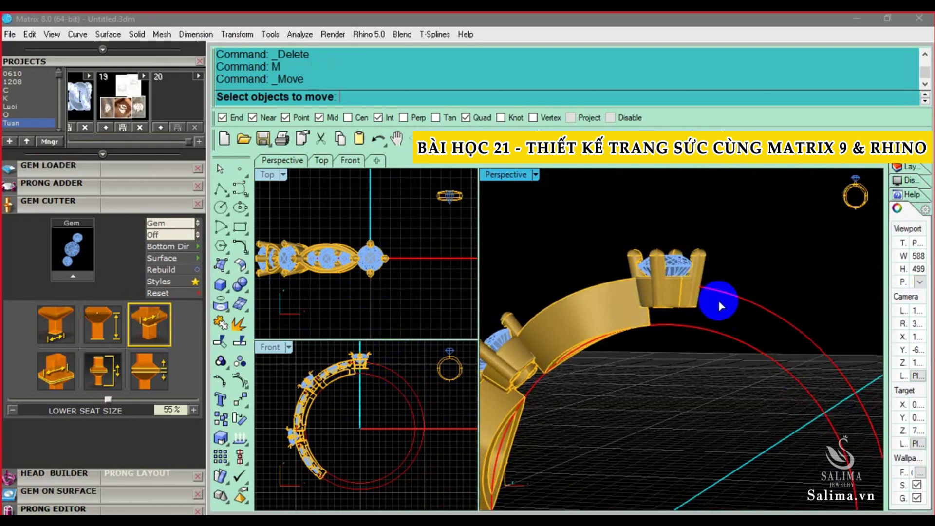
right_drag(718, 300, 671, 293)
scroll(705, 298, up, 2)
scroll(705, 298, down, 2)
- Ungroup the centre prong head into its parts with UG
right_drag(731, 292, 687, 276)
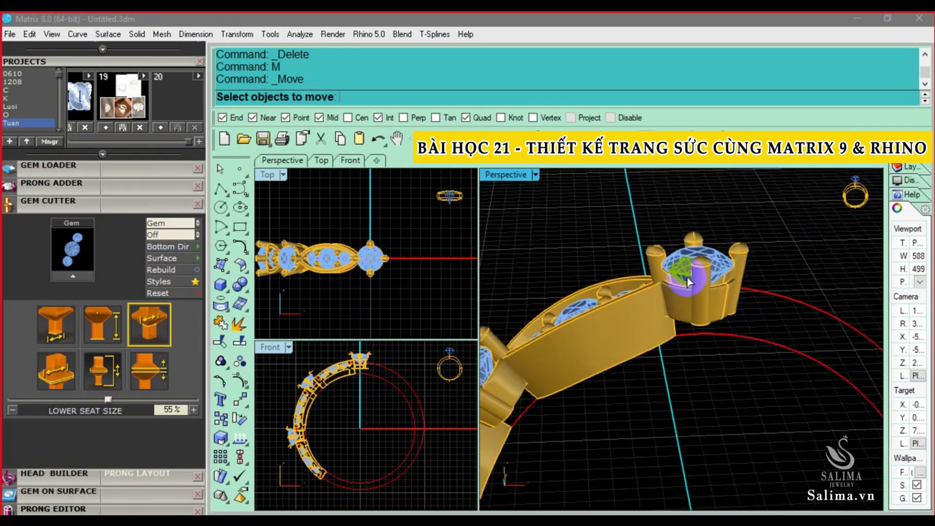
click(701, 259)
key(ctrl+shift+g)
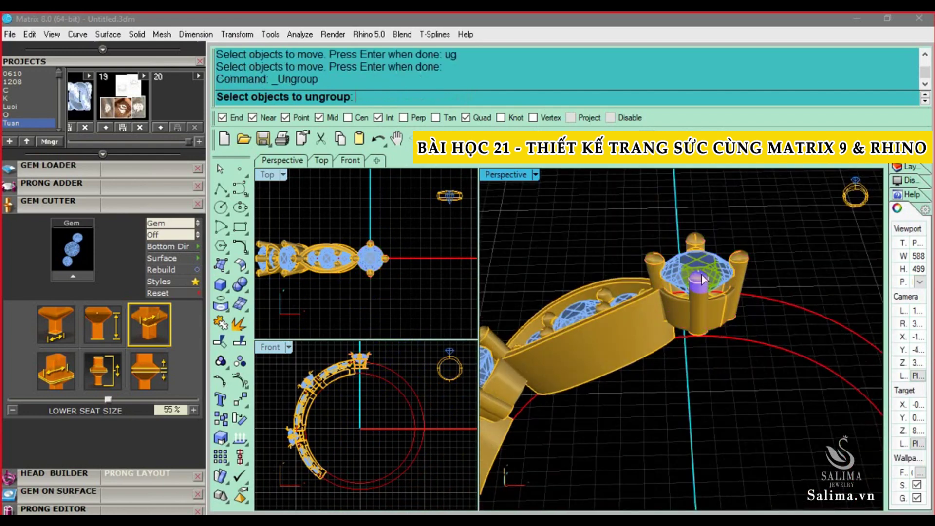
scroll(675, 250, up, 3)
key(Escape)
click(674, 248)
right_click(531, 186)
scroll(574, 319, down, 3)
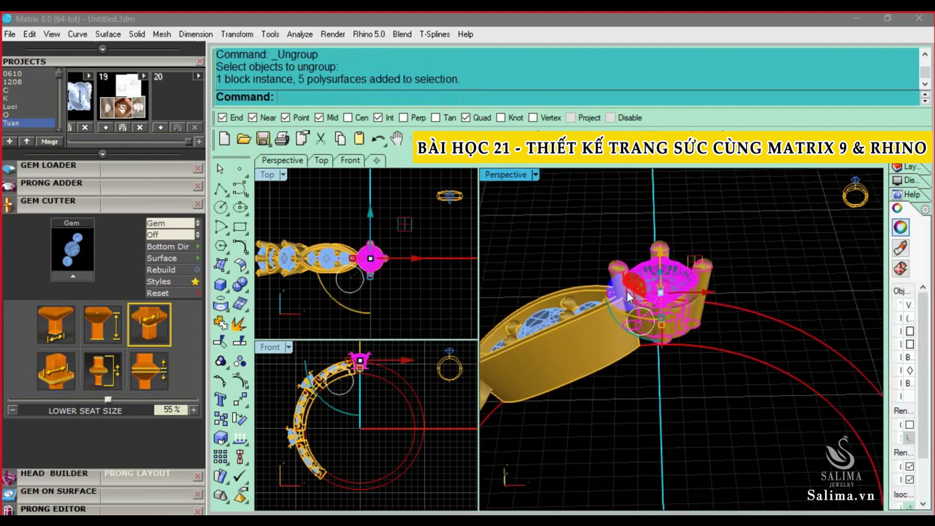
text(UG)
key(Return)
- Add a gem cutter for the centre stone and open Head Builder
scroll(627, 291, up, 2)
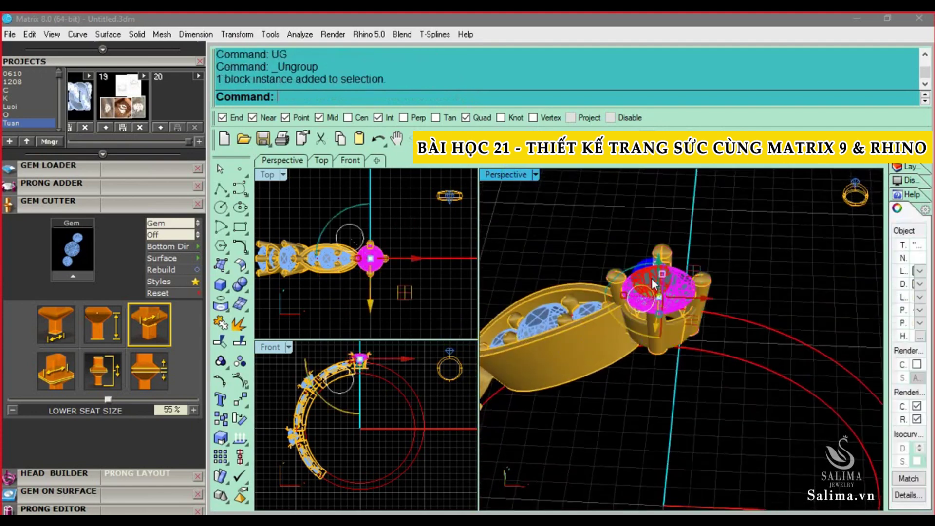
click(68, 274)
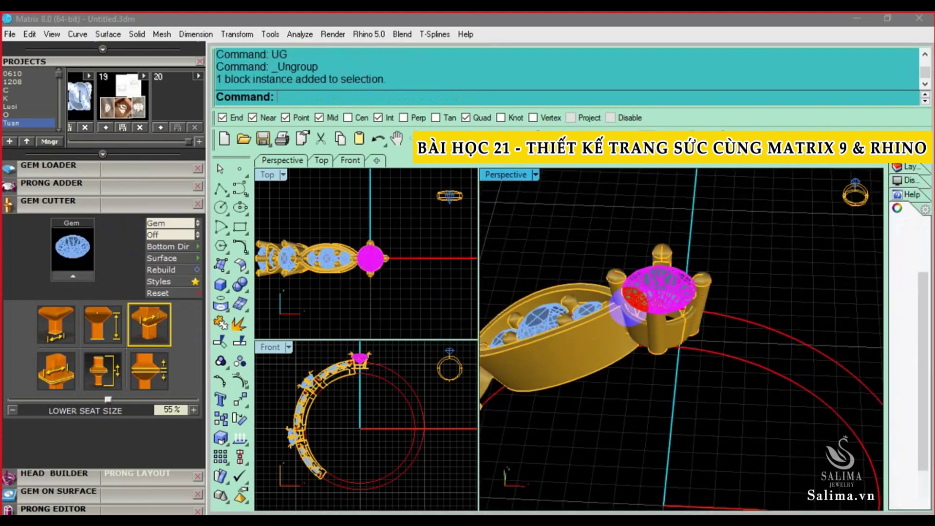
scroll(626, 266, up, 3)
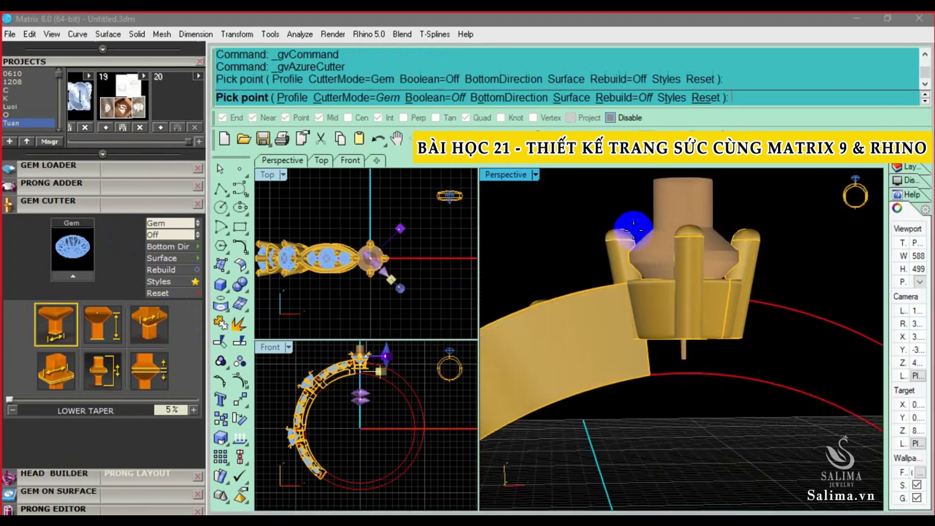
right_click(494, 223)
click(180, 194)
click(649, 245)
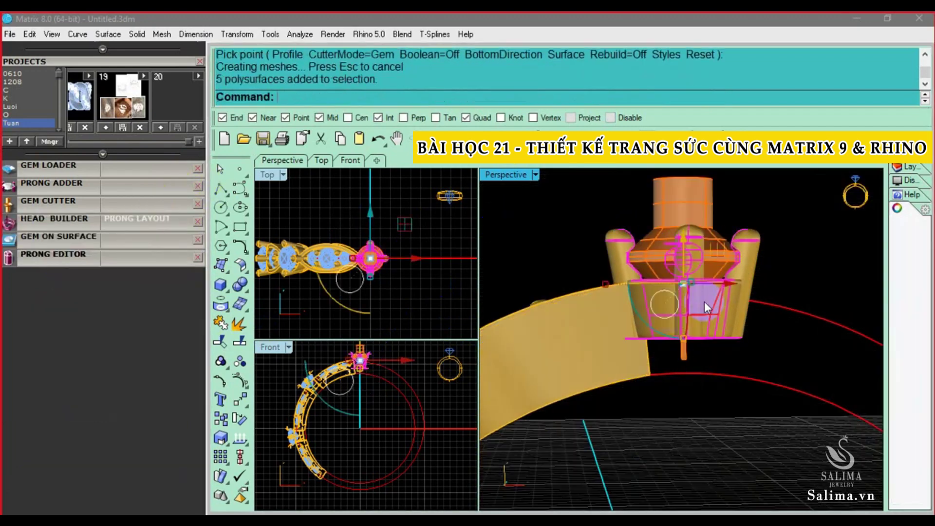
click(121, 224)
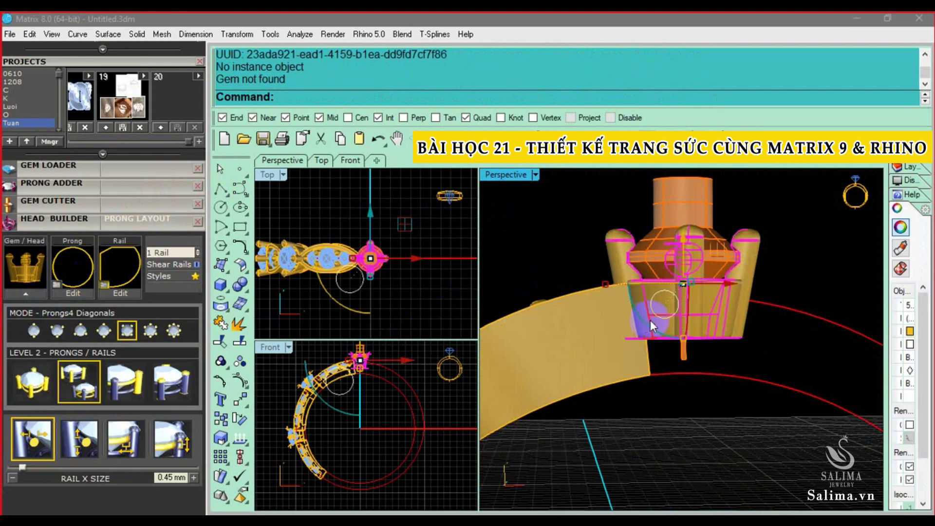
- Load only the centre gem into the Head Builder slot, dismissing the error
right_drag(823, 280, 686, 317)
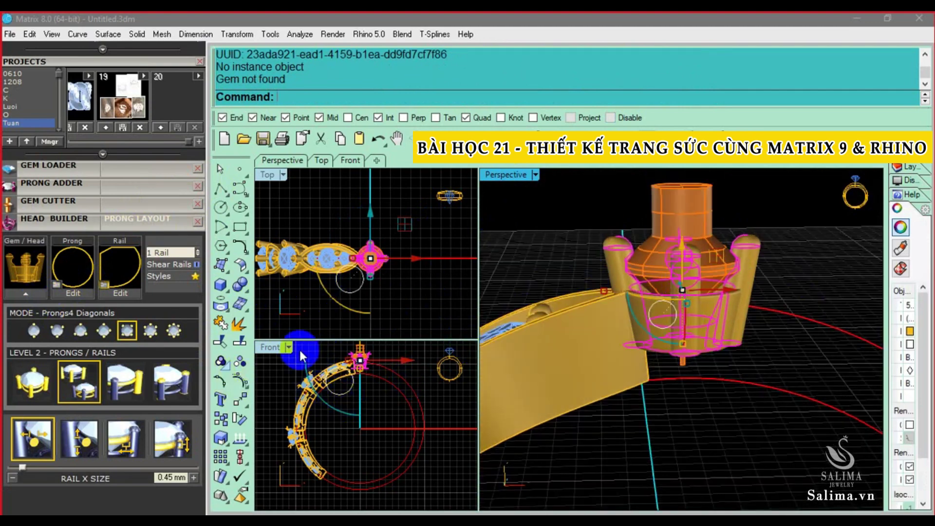
click(659, 256)
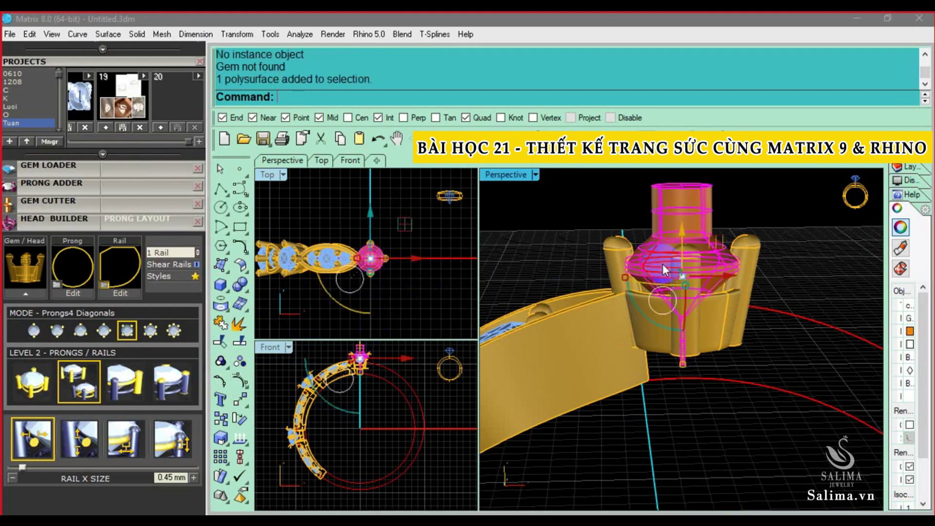
ctrl+click(676, 211)
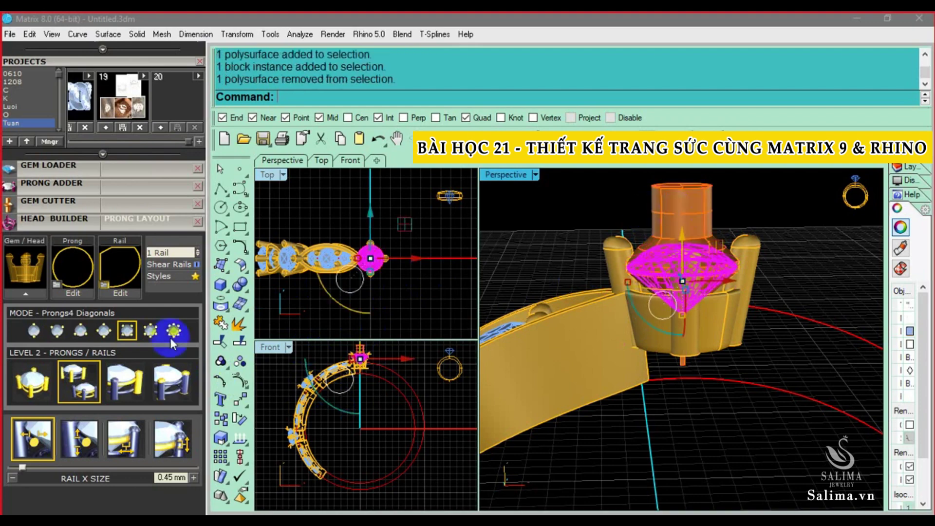
click(27, 289)
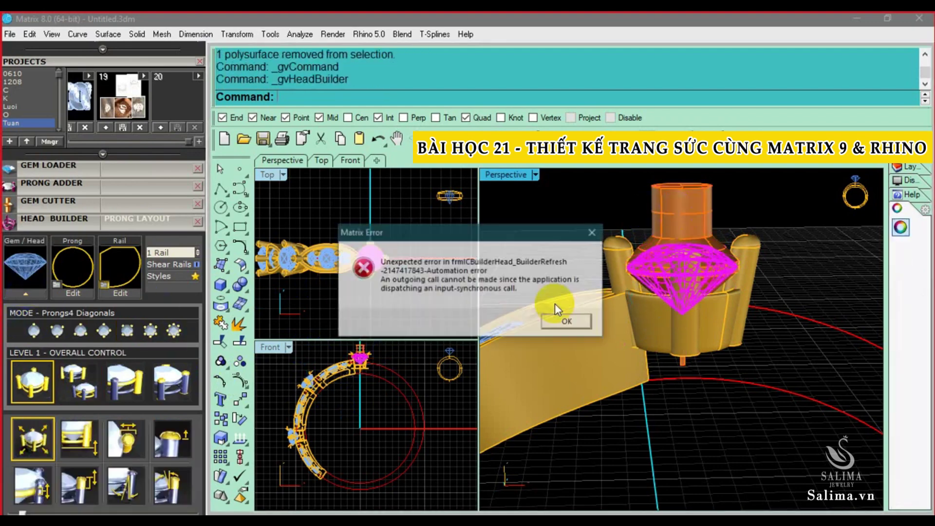
click(560, 320)
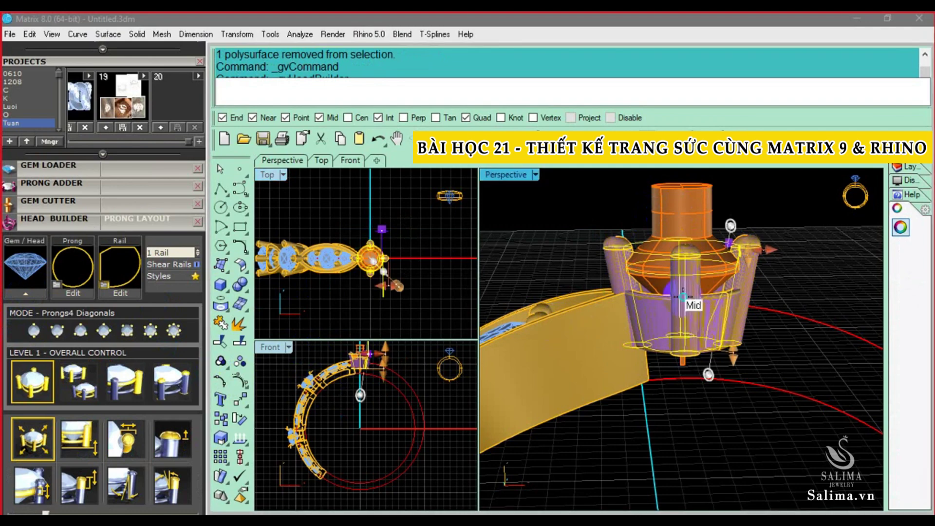
- Lower the head drop to -2.78 mm and switch to Level 2 Prongs/Rails
right_drag(683, 296, 725, 319)
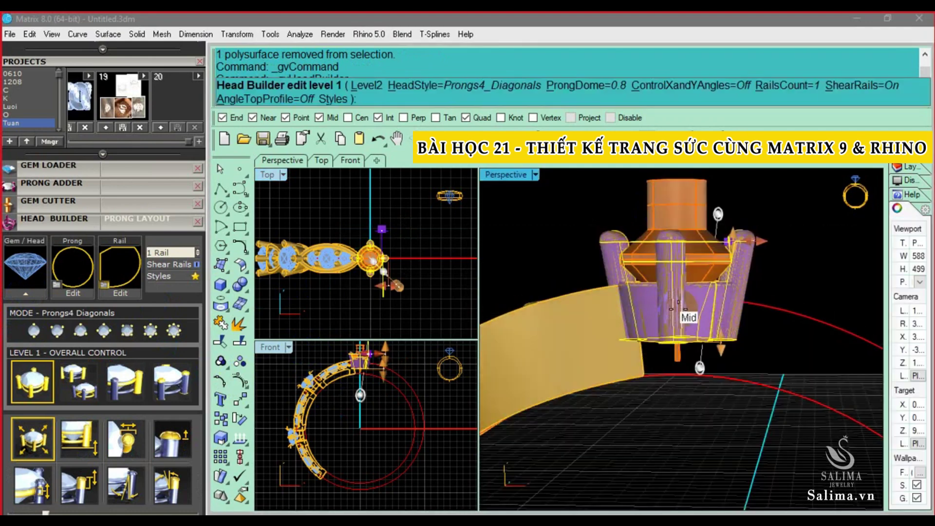
scroll(370, 377, up, 3)
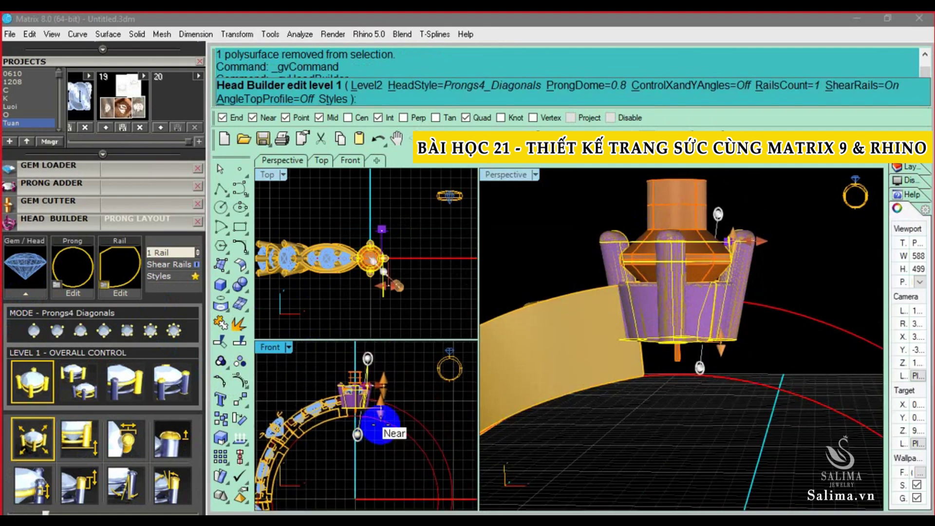
scroll(370, 377, up, 2)
scroll(373, 404, up, 2)
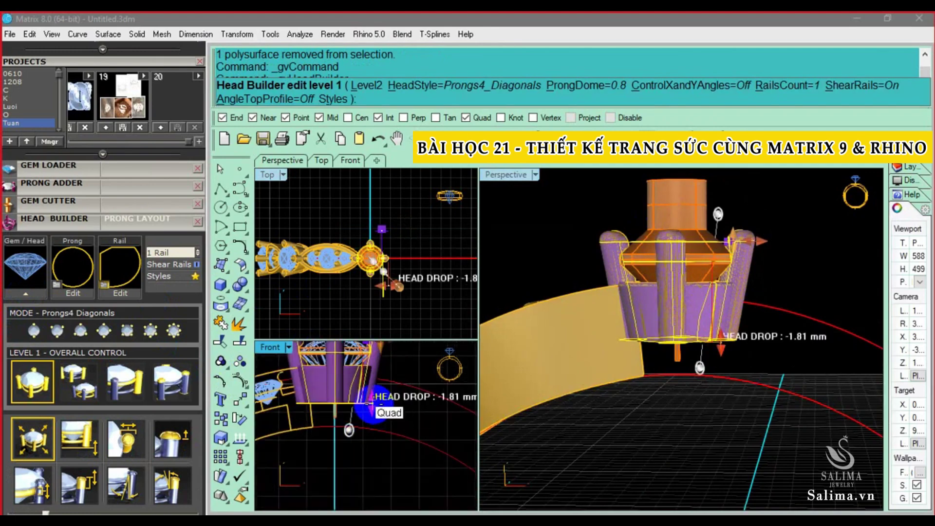
drag(371, 403, 375, 432)
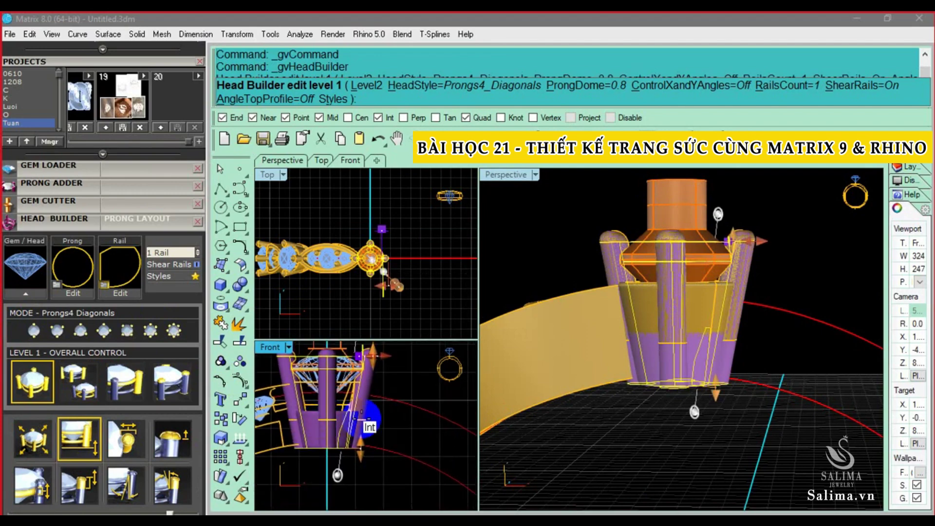
right_drag(671, 371, 606, 382)
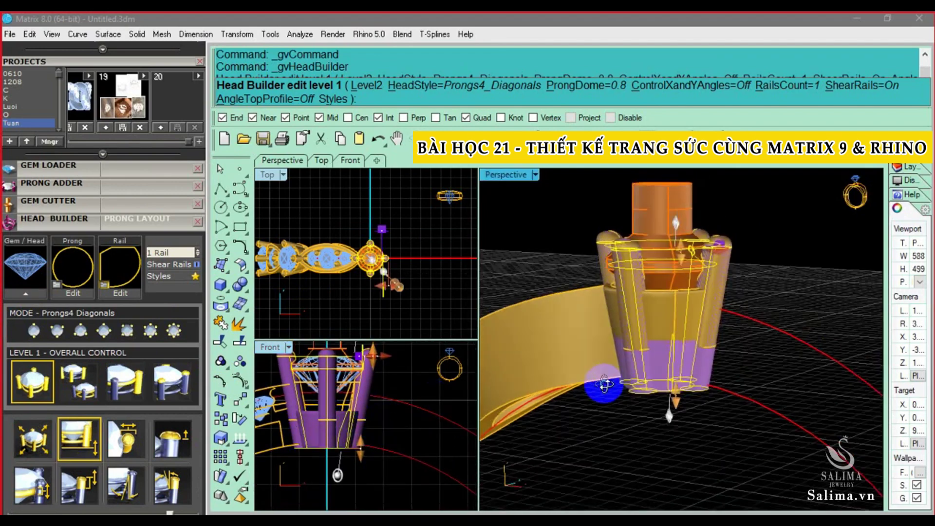
click(447, 375)
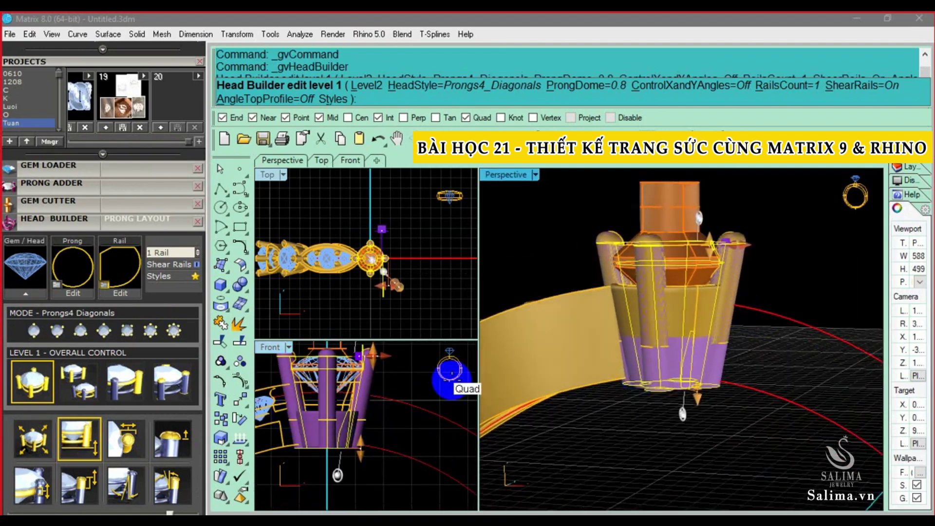
click(175, 424)
click(110, 393)
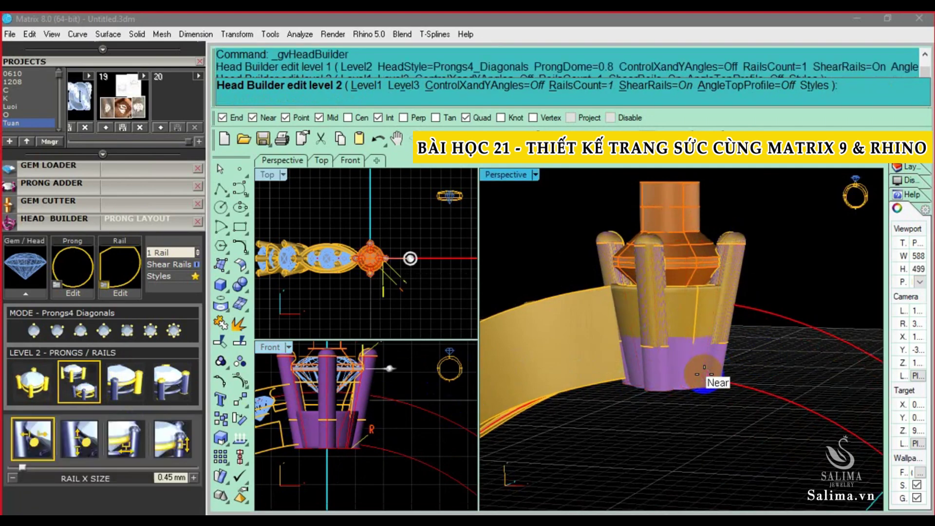
- Drag the Rail Y Size up to about 2.37 mm in Front view and rebuild the head
click(706, 367)
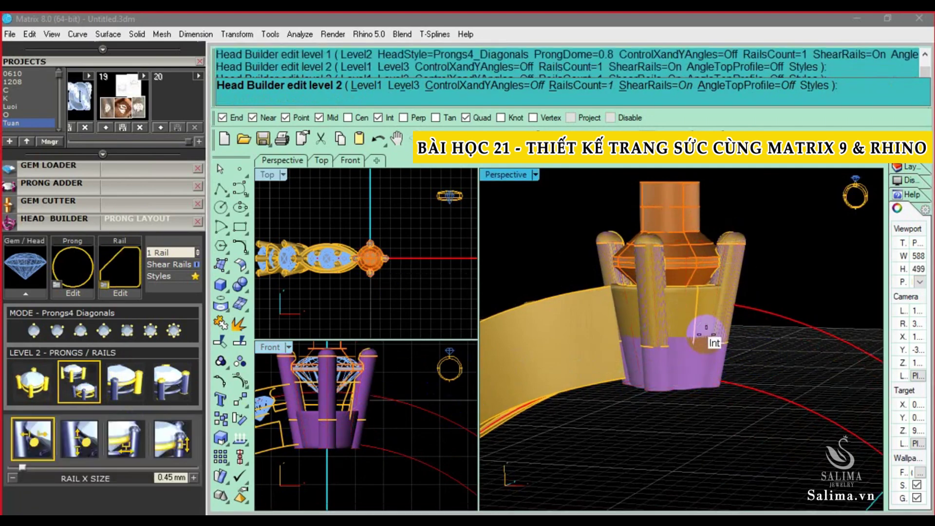
scroll(368, 404, up, 2)
scroll(367, 393, up, 1)
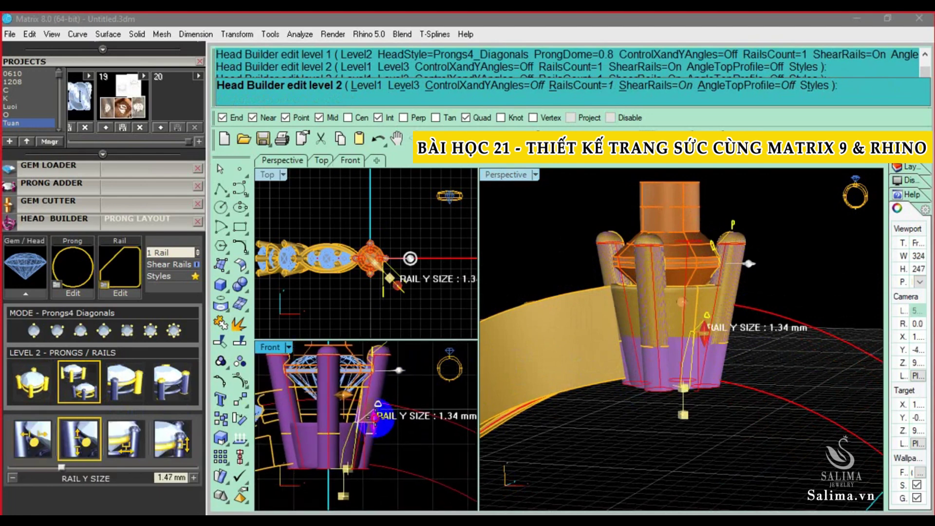
drag(375, 417, 386, 386)
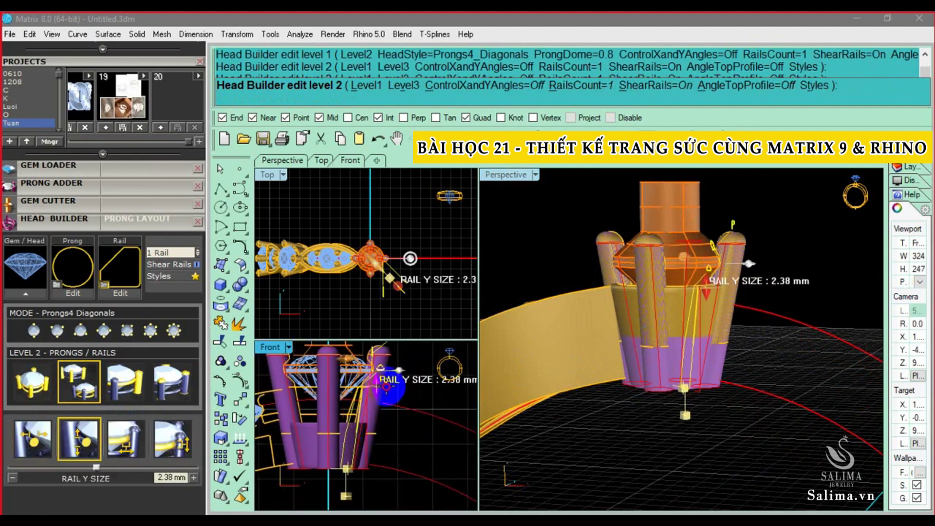
scroll(370, 385, up, 1)
scroll(361, 382, up, 2)
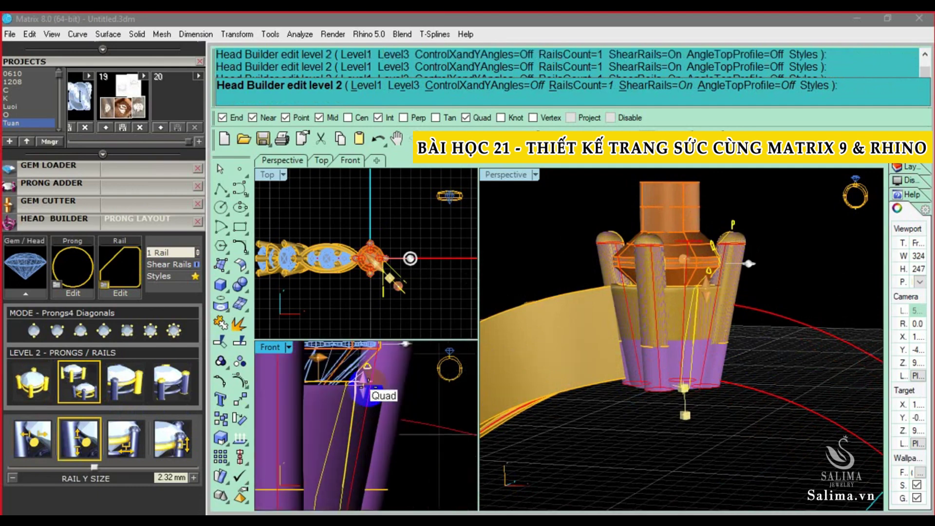
scroll(355, 380, up, 1)
drag(354, 381, 351, 373)
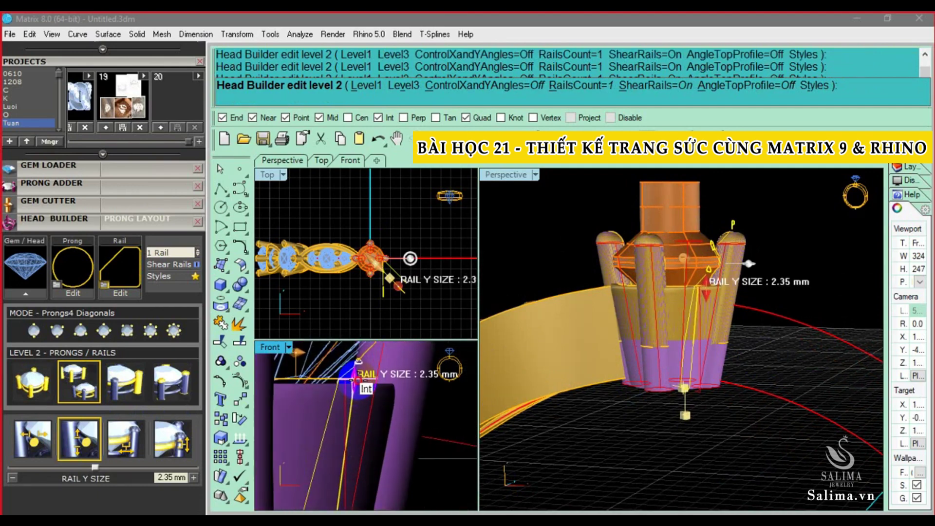
scroll(753, 304, up, 1)
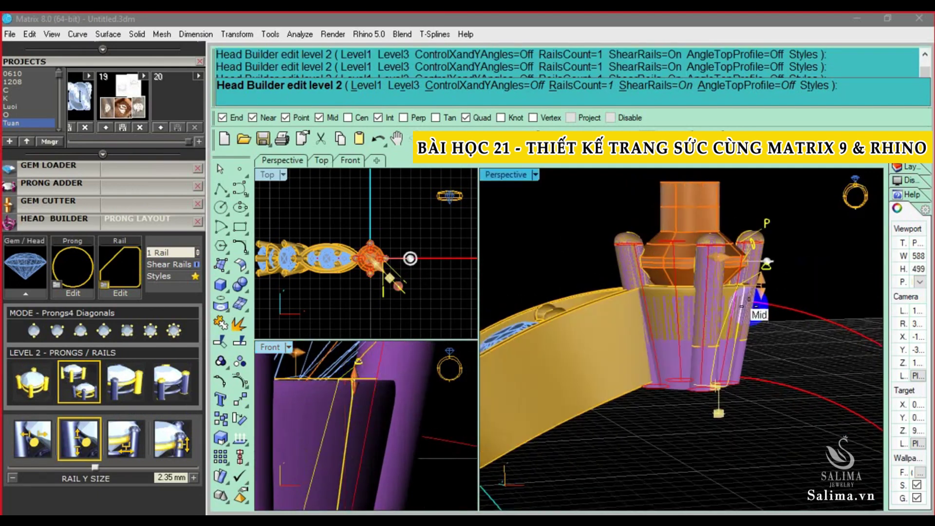
scroll(346, 375, up, 1)
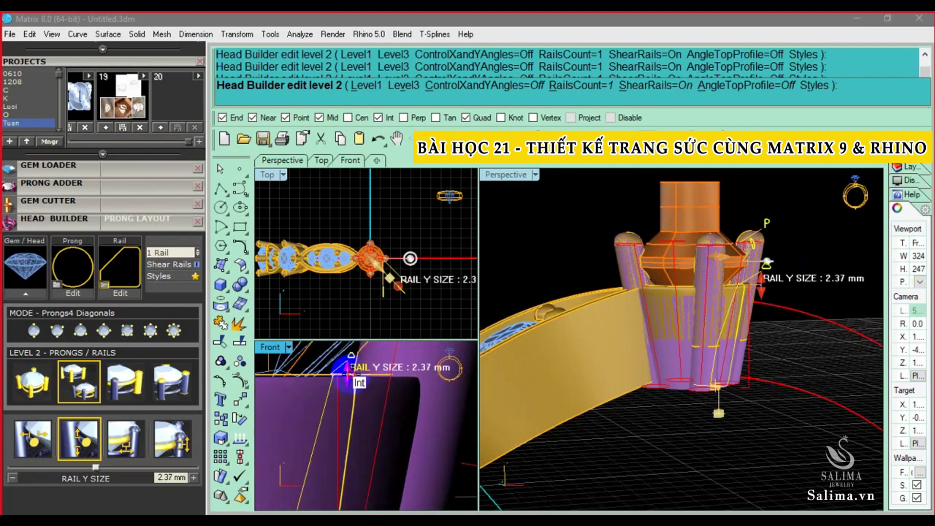
right_drag(682, 341, 673, 385)
key(Return)
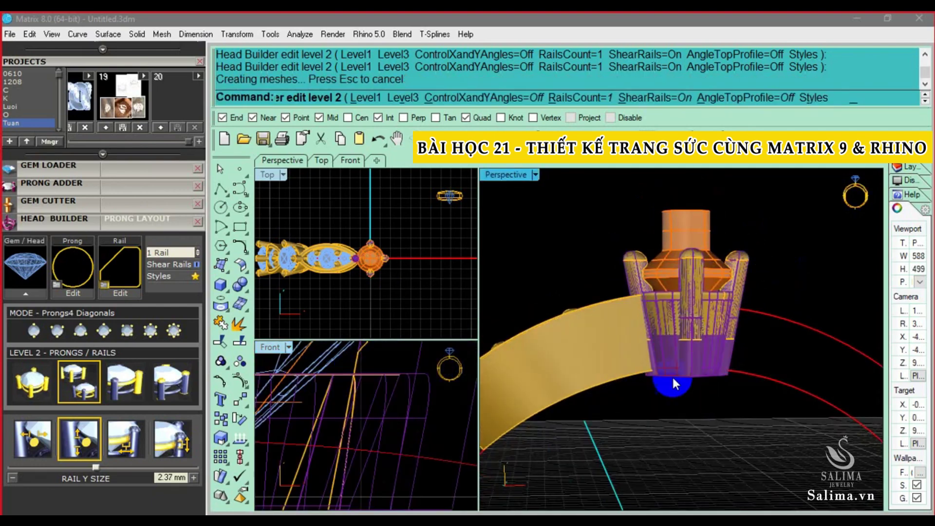
- Delete the old Group57 head and select the new prong head
click(672, 321)
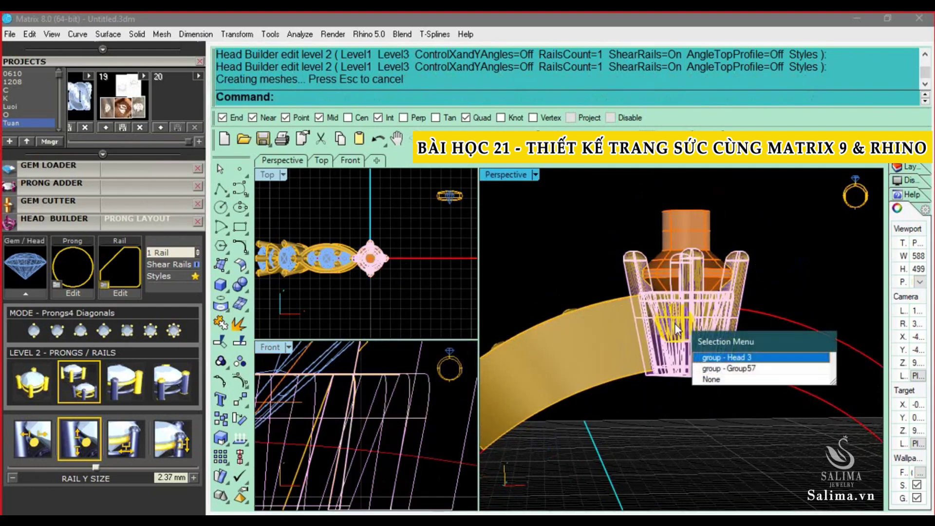
click(723, 371)
key(Delete)
scroll(712, 293, down, 3)
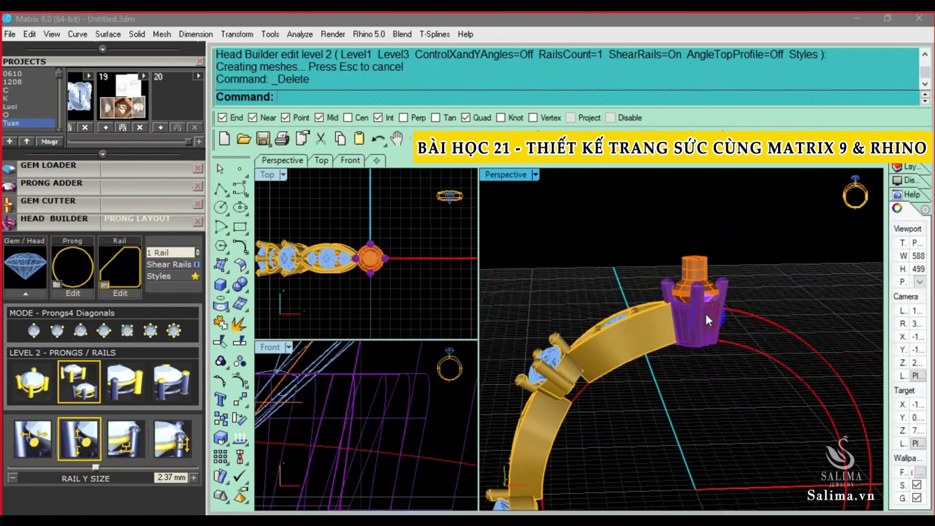
click(708, 319)
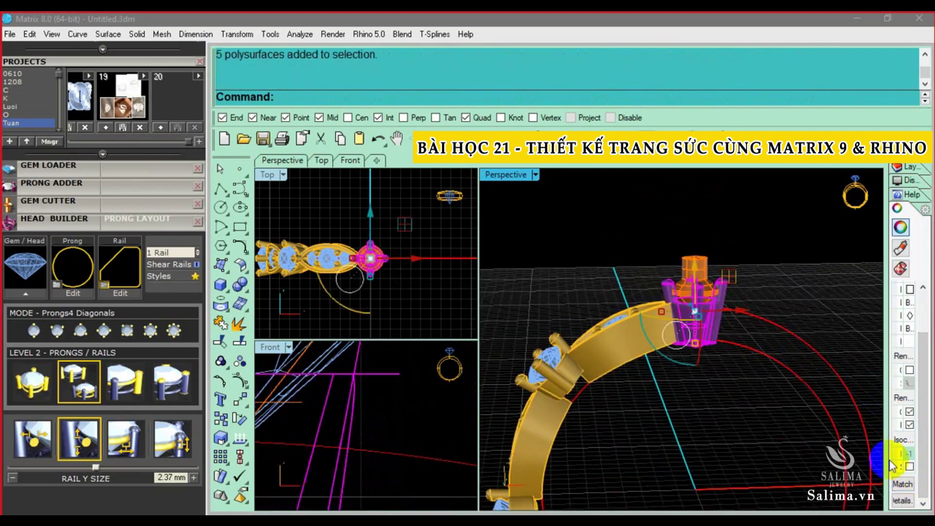
- Boolean-difference the stone cutter out of the prong head
click(695, 323)
text(d)
key(Return)
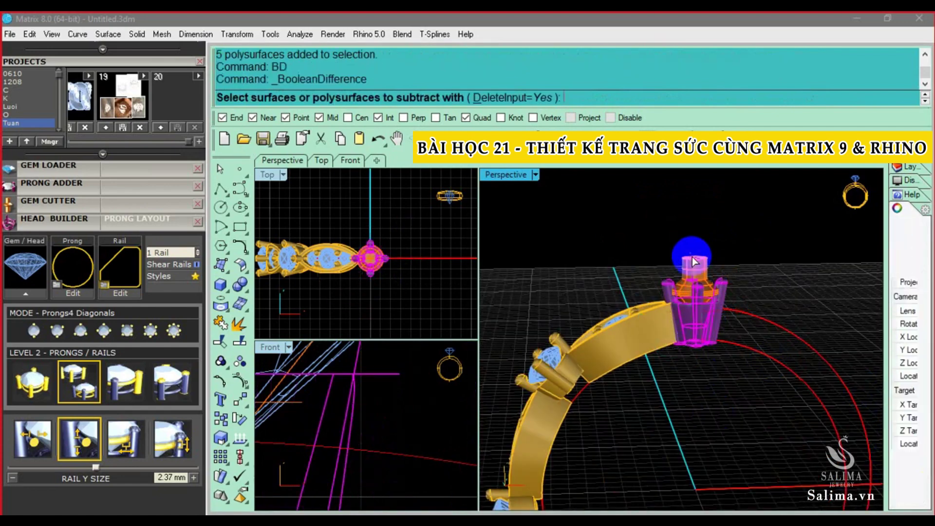
click(692, 281)
key(Return)
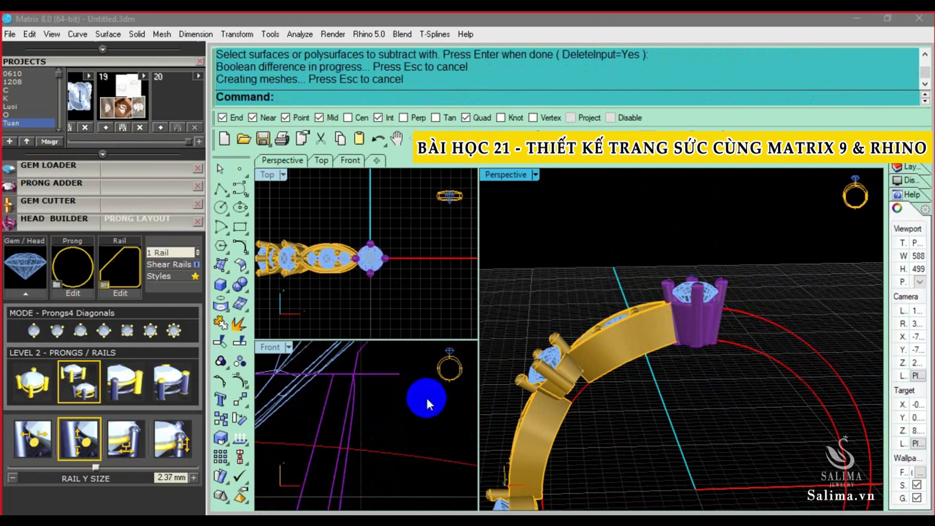
- Select the top head with its gem, then pick one of the side heads
scroll(360, 385, down, 5)
drag(312, 357, 457, 509)
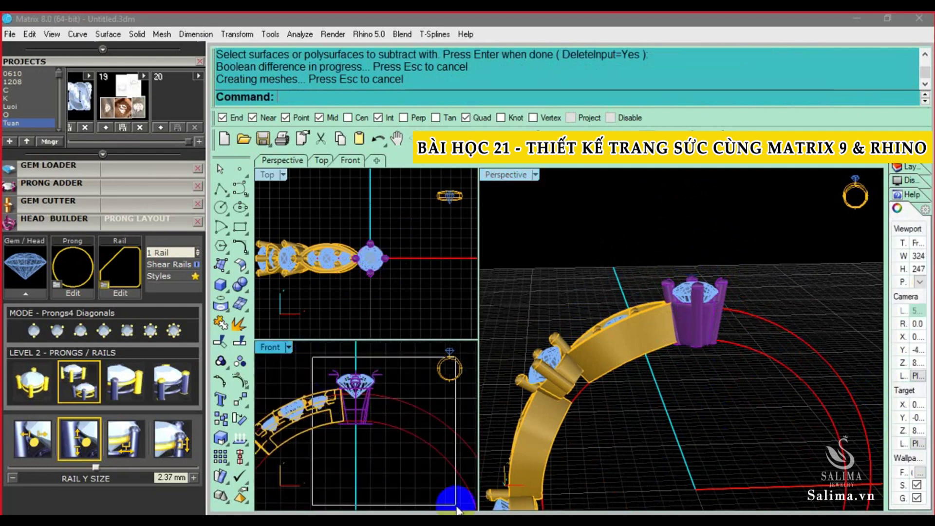
scroll(416, 434, down, 3)
mouse_move(588, 359)
shift+right_down()
mouse_move(646, 339)
mouse_move(581, 420)
shift+right_up()
shift+click(612, 386)
- Group the two side heads together, then group the top head with its stone
shift+click(581, 419)
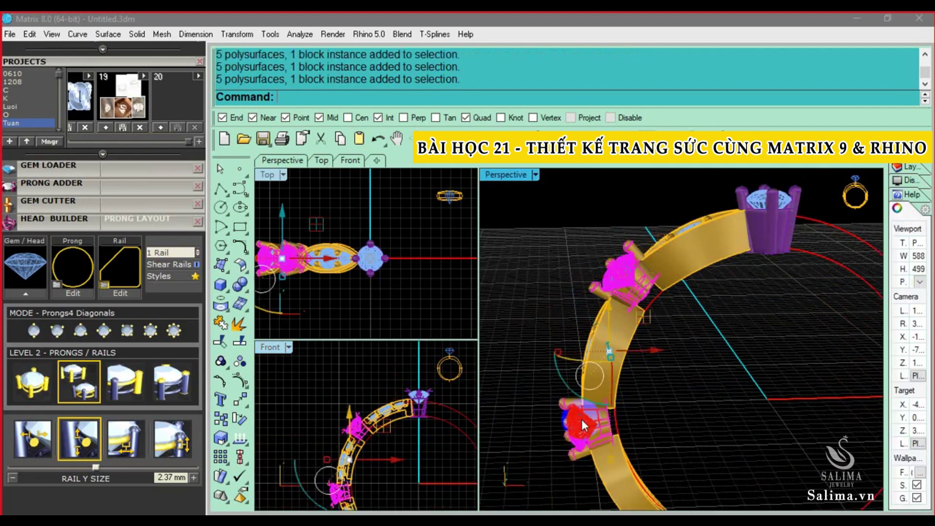
text(G)
key(Return)
key(Escape)
click(745, 242)
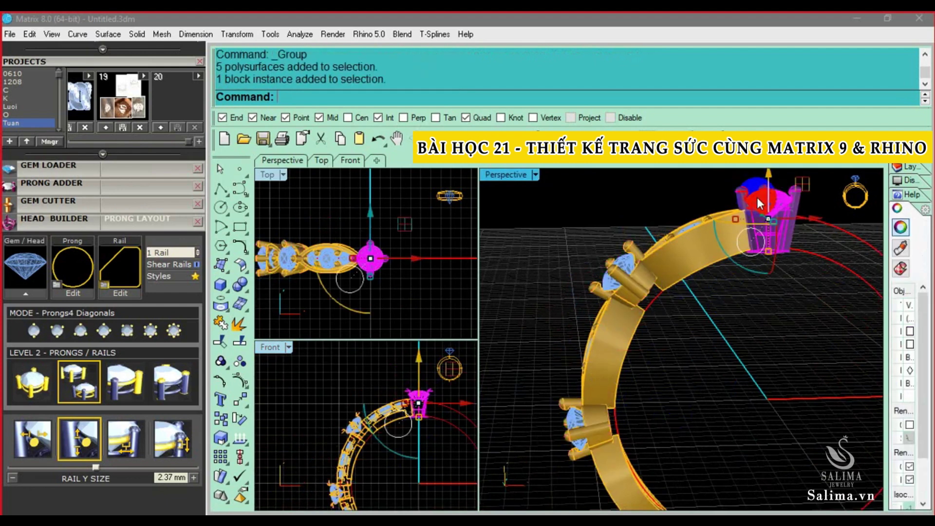
text(G)
key(Return)
- Copy the grouped top head to two positions down the left side of the shank
scroll(392, 261, down, 2)
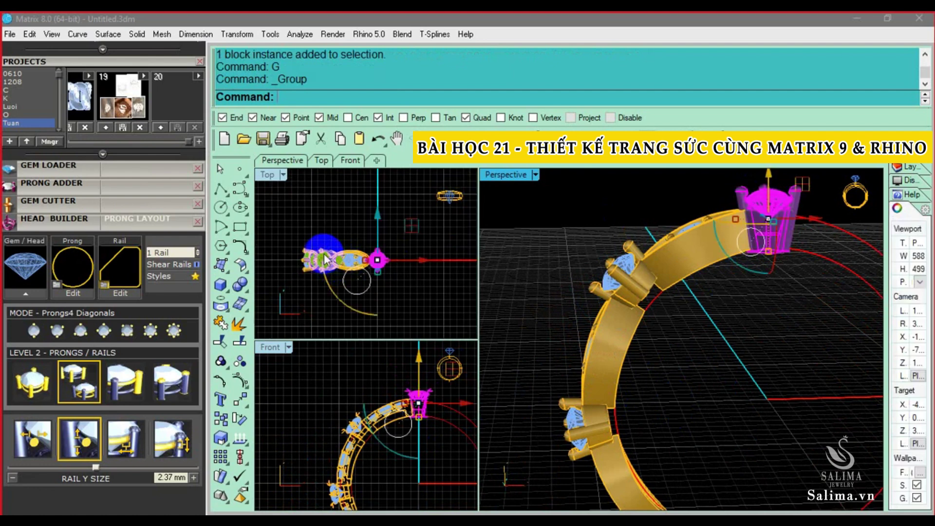
mouse_move(325, 259)
mouse_down()
mouse_move(366, 272)
mouse_move(426, 256)
mouse_up()
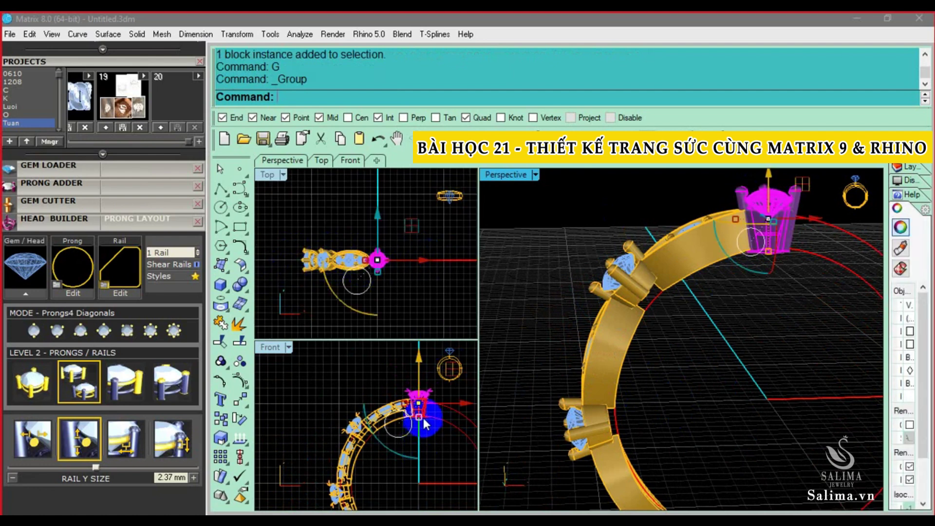
text(y)
key(Return)
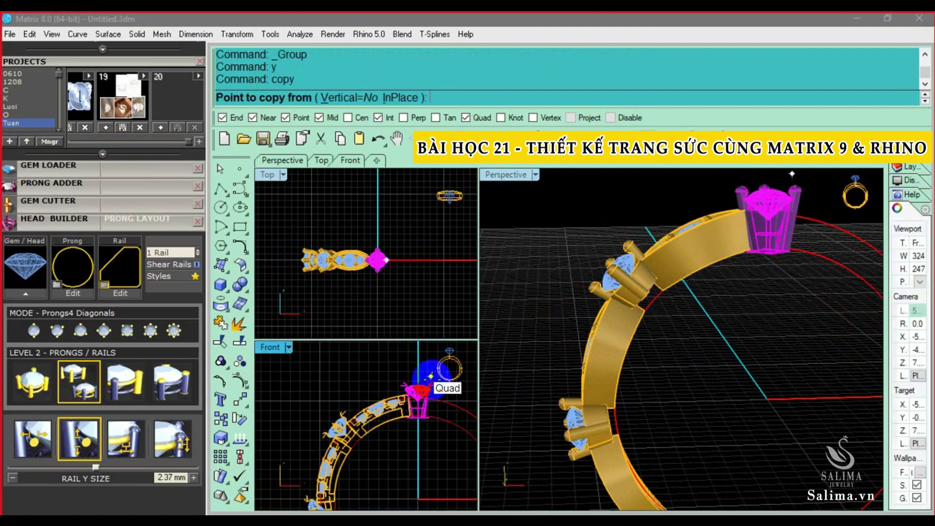
scroll(431, 383, up, 1)
scroll(430, 383, up, 1)
scroll(431, 385, up, 1)
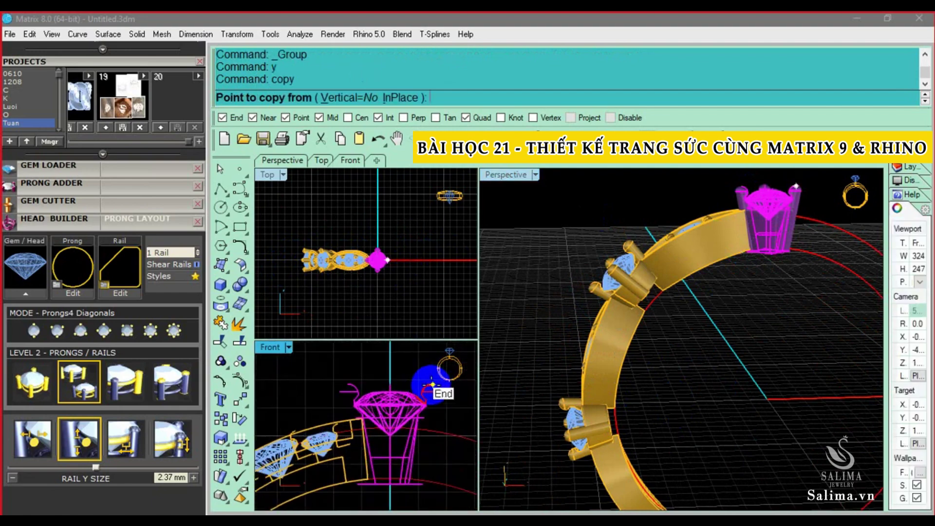
double_click(276, 350)
click(705, 251)
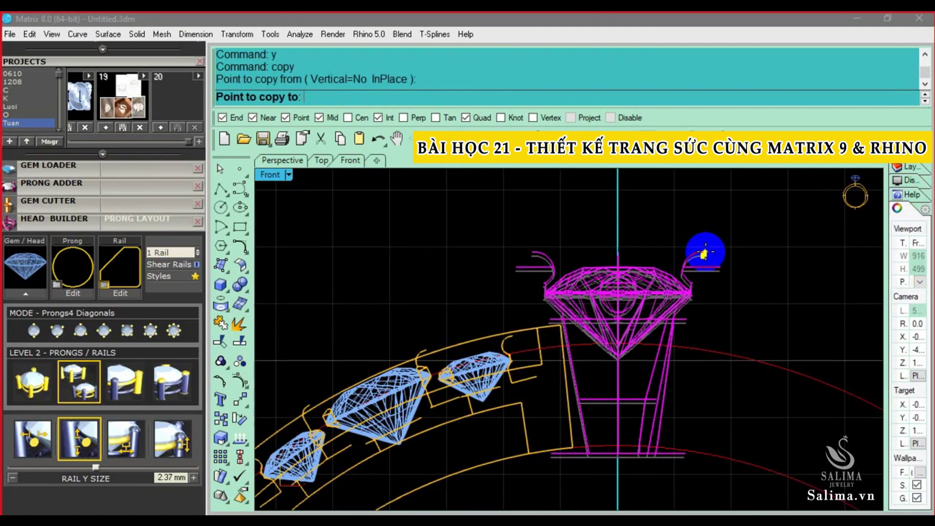
scroll(507, 330, down, 3)
scroll(580, 390, up, 2)
scroll(610, 258, up, 2)
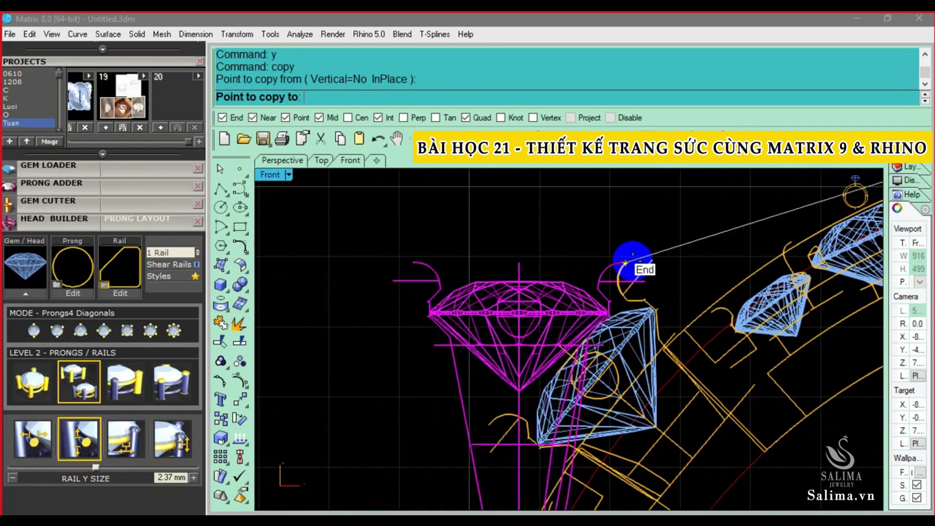
click(625, 263)
scroll(625, 264, down, 2)
scroll(547, 293, down, 2)
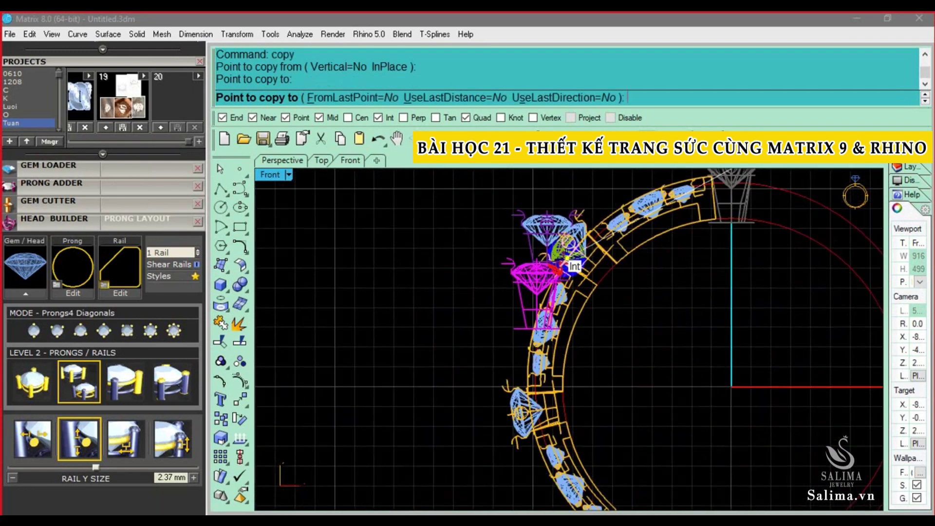
scroll(479, 418, up, 2)
scroll(502, 374, up, 1)
click(499, 365)
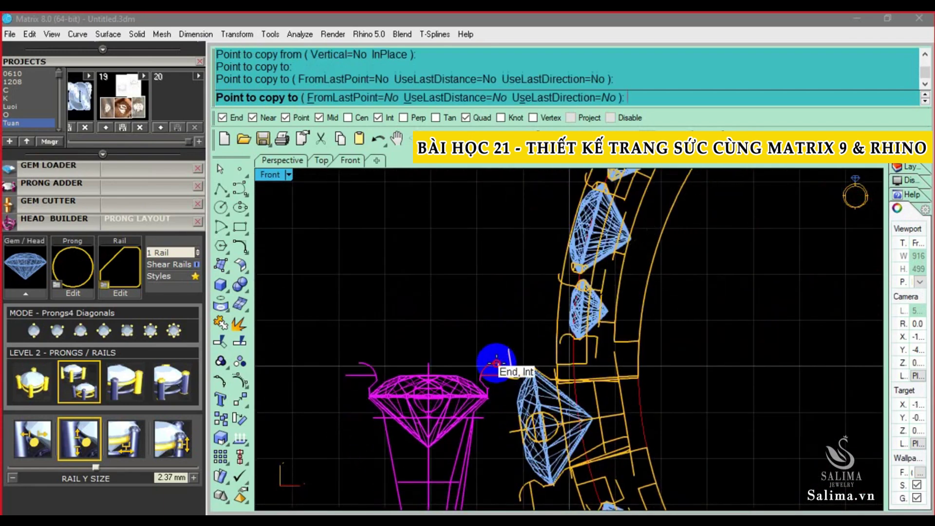
key(Return)
- Rotate the upper copied head so it tilts to follow the ring's curve
scroll(496, 360, down, 2)
click(519, 326)
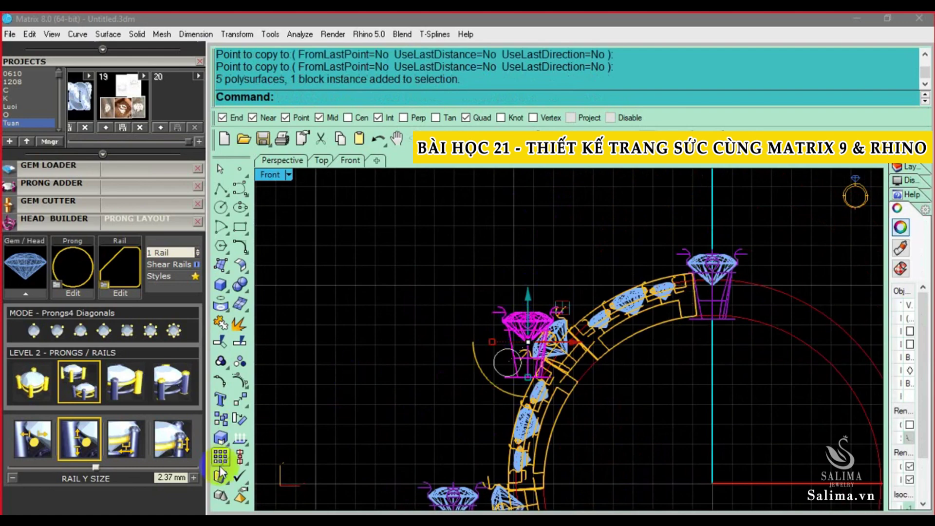
click(240, 419)
scroll(560, 287, up, 2)
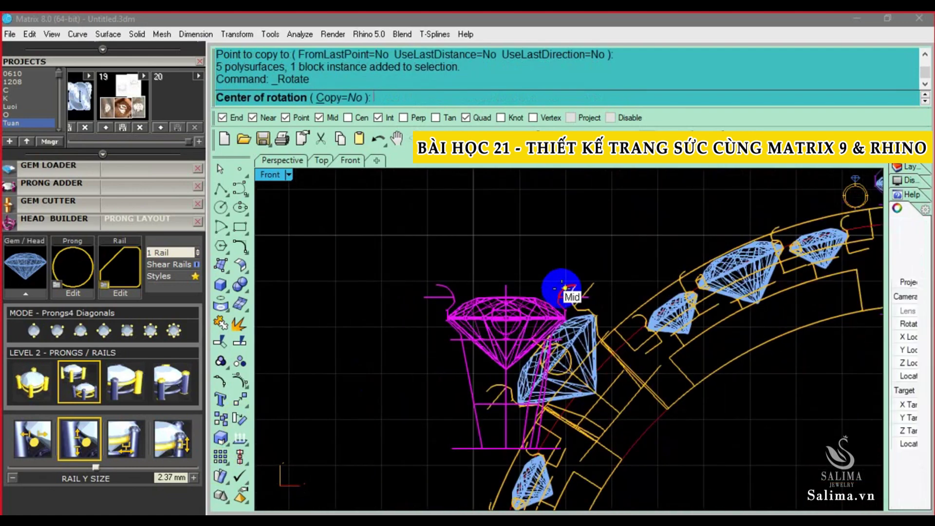
scroll(585, 282, up, 1)
click(585, 283)
scroll(584, 283, down, 2)
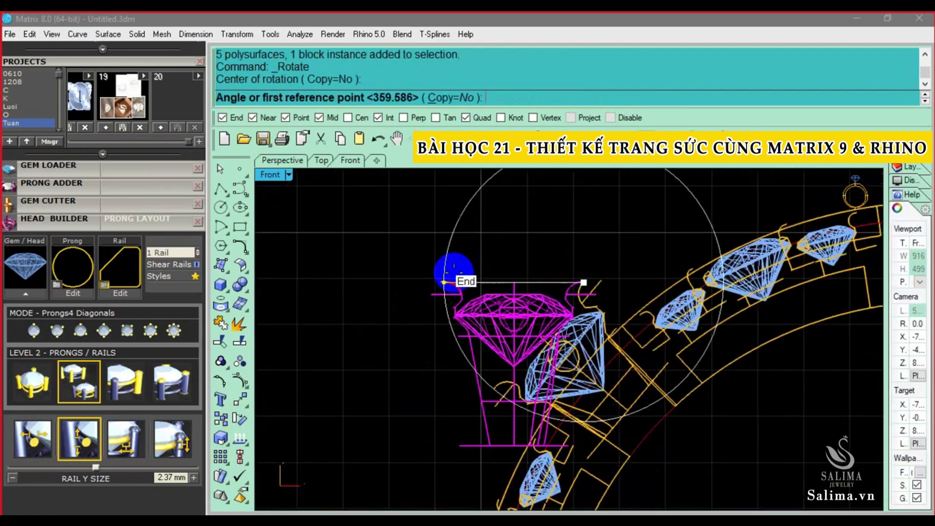
click(442, 276)
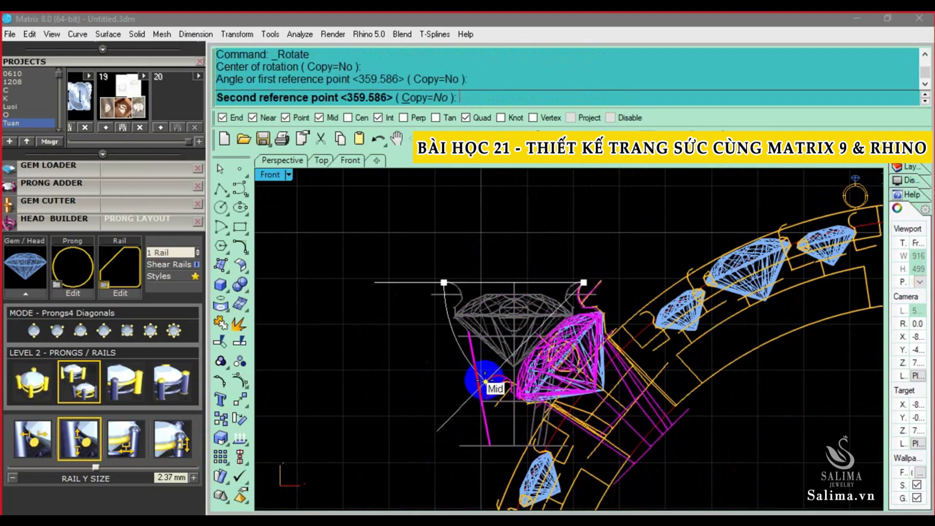
click(493, 390)
scroll(536, 350, down, 2)
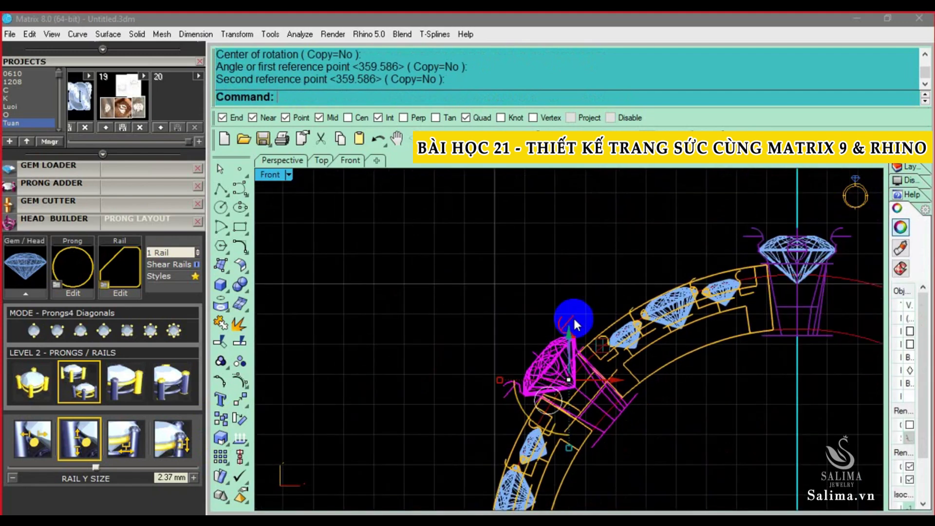
key(Escape)
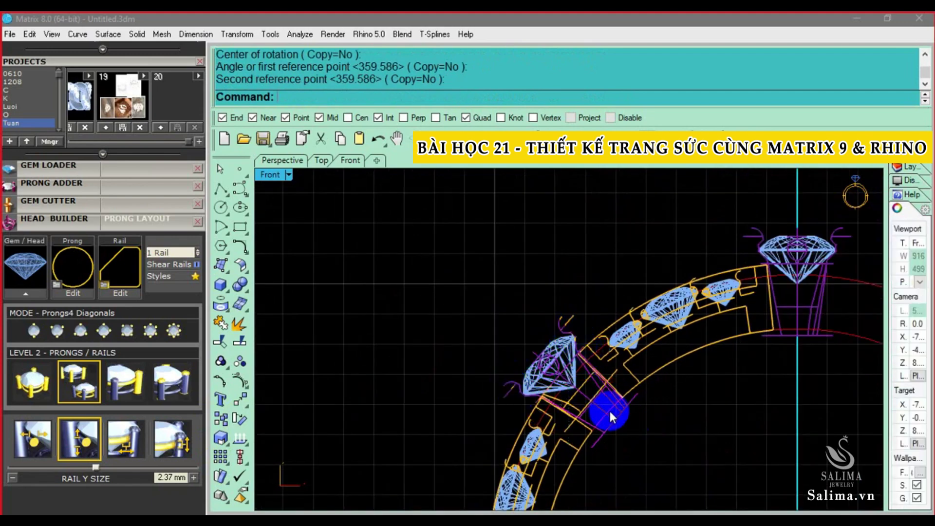
- Rotate the lower copied head further down the shank to follow the band
scroll(609, 408, down, 3)
scroll(437, 387, up, 3)
click(473, 388)
key(Return)
scroll(475, 404, up, 3)
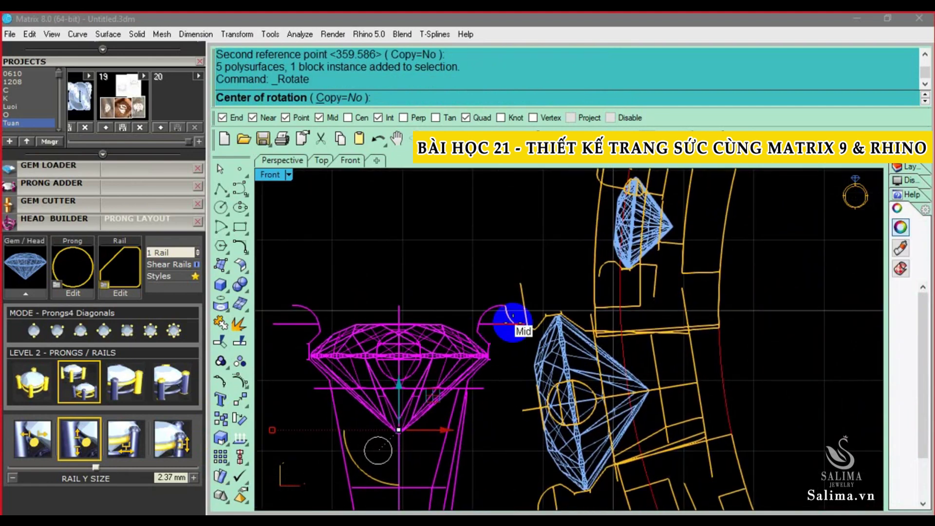
click(507, 306)
scroll(504, 307, down, 2)
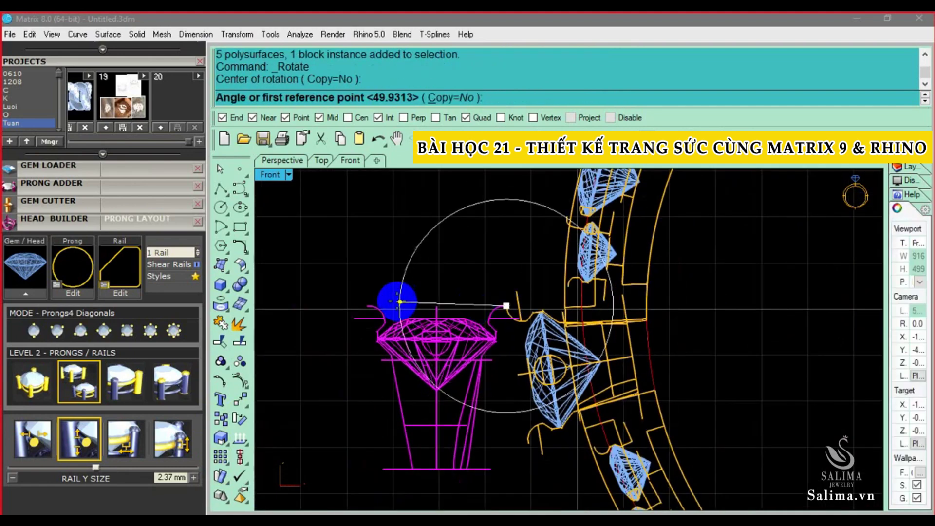
click(366, 306)
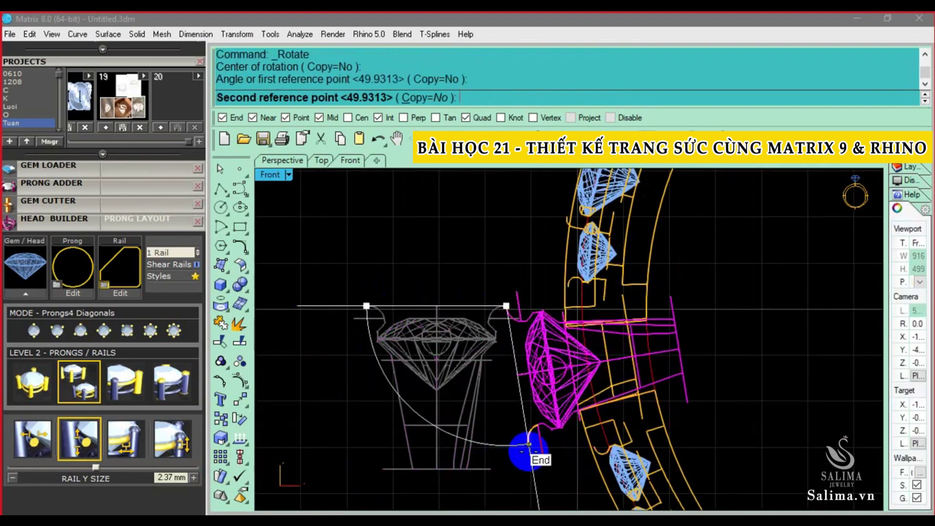
click(528, 451)
scroll(536, 419, down, 3)
scroll(543, 396, down, 2)
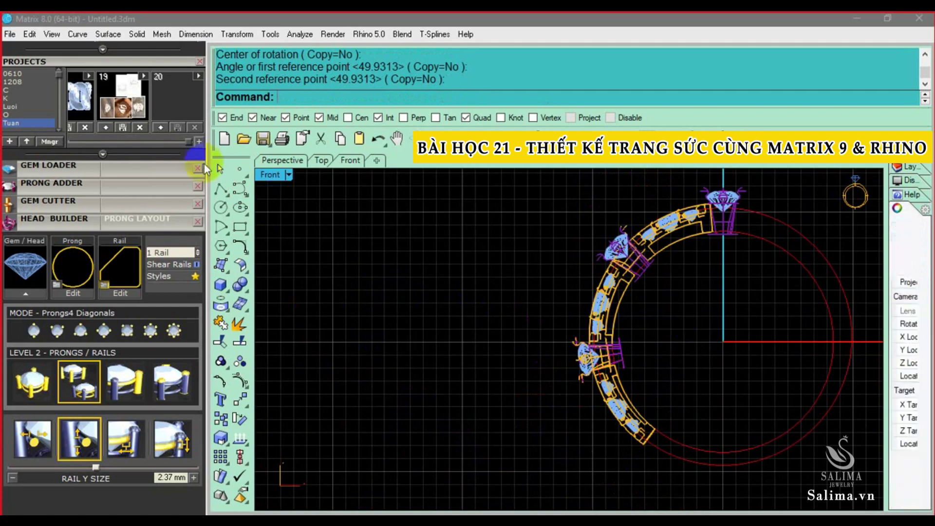
- Restore the four-view layout and delete an unwanted overlapping object
click(265, 173)
double_click(267, 175)
mouse_move(565, 280)
right_down()
mouse_move(565, 390)
mouse_move(578, 344)
right_up()
click(549, 411)
key(Delete)
scroll(556, 390, down, 3)
- Maximise the Front view and start a Cut (gvCutRingRail) using the inner ring circle
click(428, 395)
scroll(428, 395, up, 2)
scroll(354, 397, up, 2)
scroll(354, 385, down, 2)
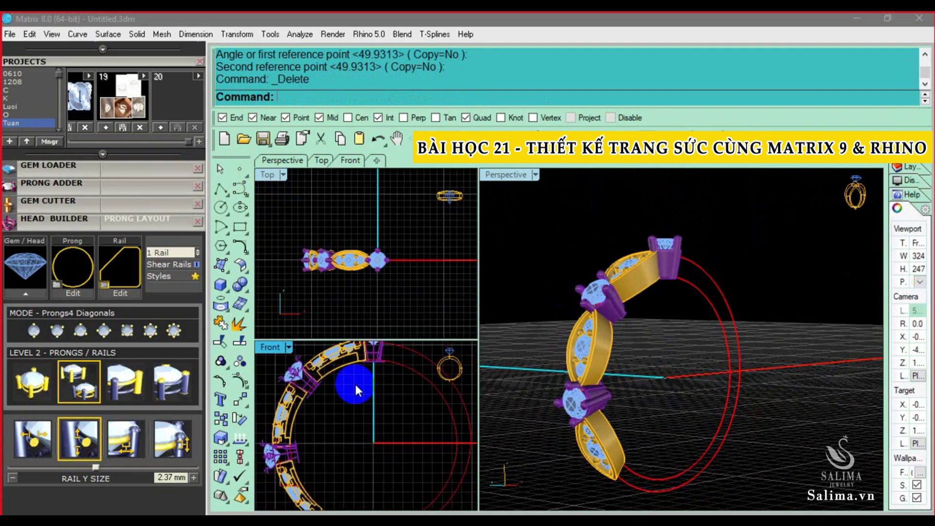
double_click(279, 347)
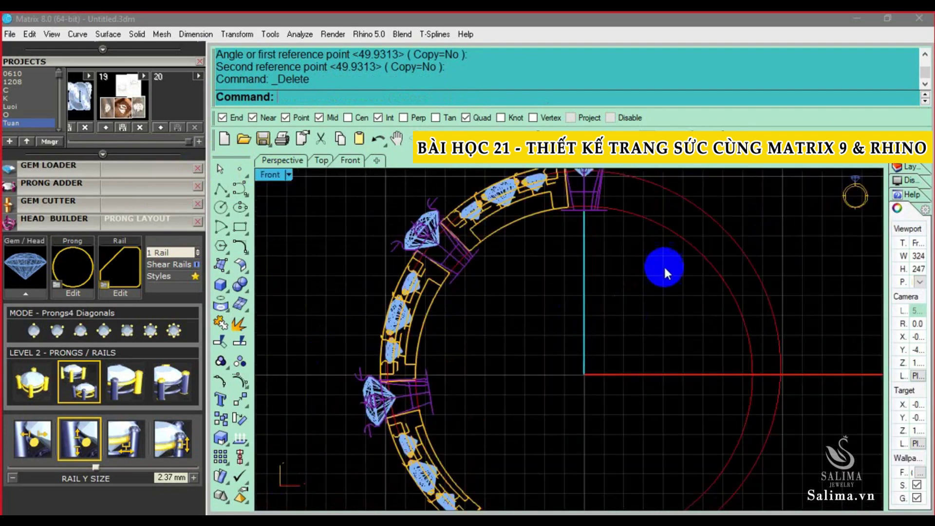
click(664, 231)
scroll(601, 323, down, 1)
scroll(601, 323, down, 1)
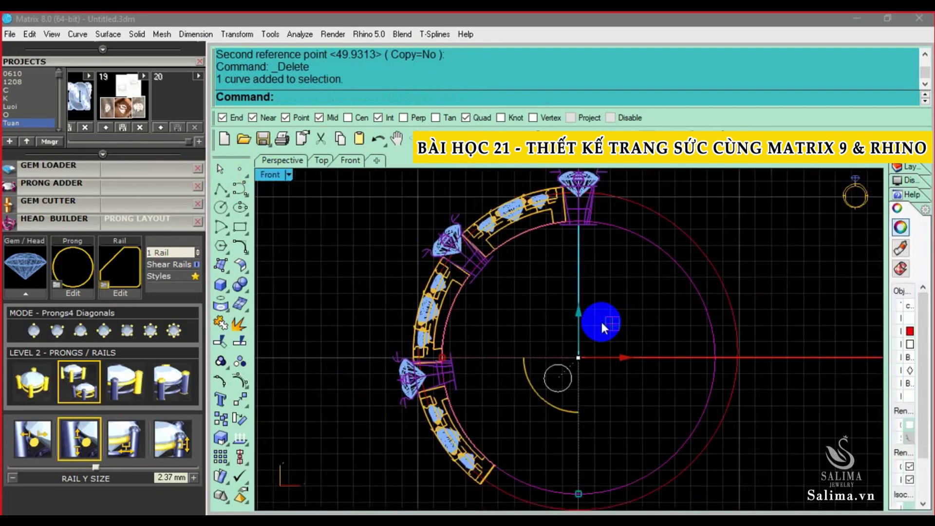
text(gvCutRingRail)
key(Return)
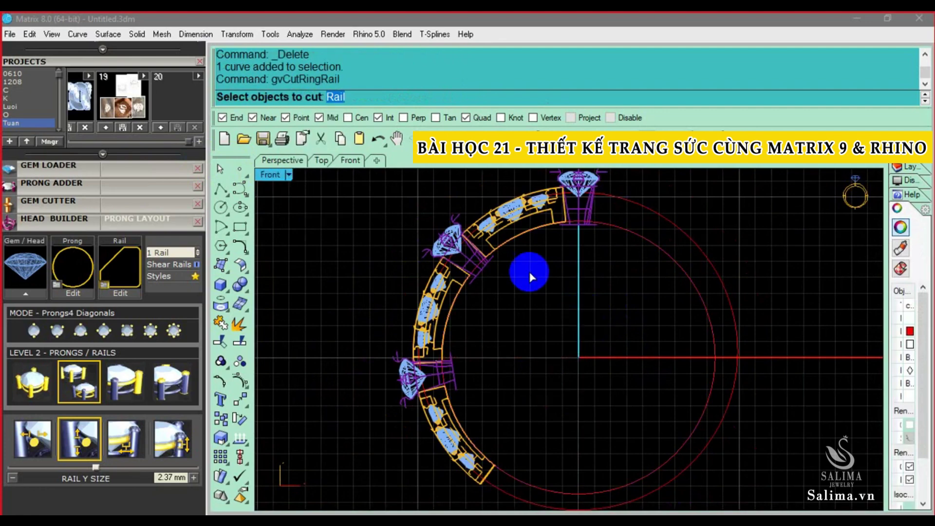
- Cut the side-head parts overlapping the ring rail near the head
scroll(579, 229, up, 2)
click(519, 235)
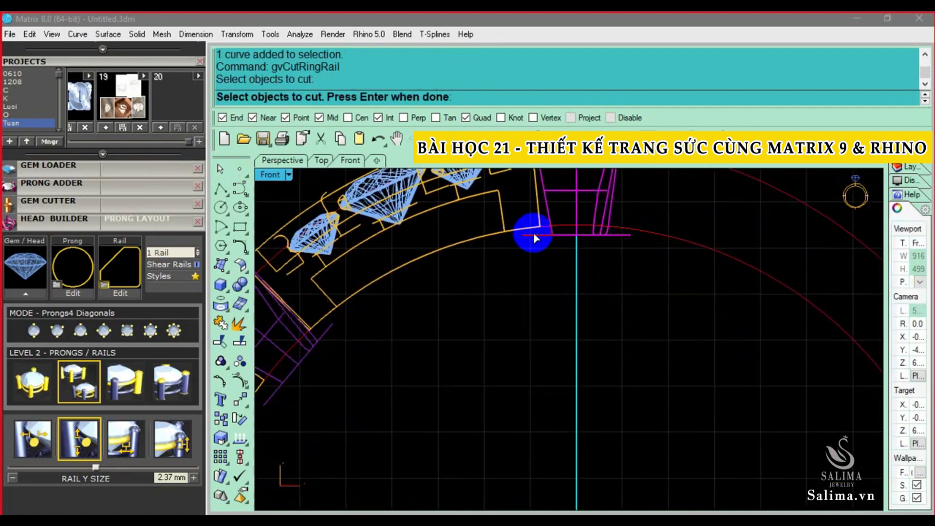
right_drag(533, 232, 536, 282)
scroll(496, 338, up, 2)
click(458, 313)
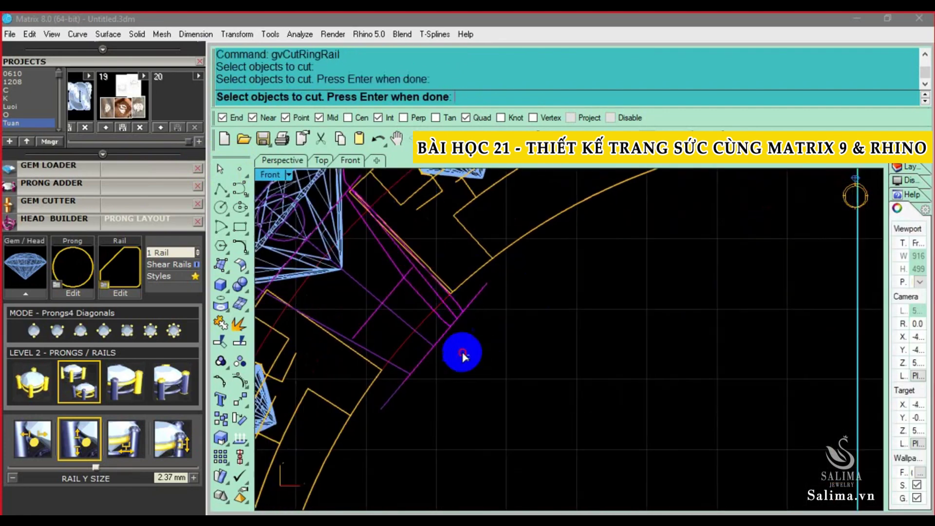
click(427, 355)
scroll(438, 357, down, 1)
scroll(451, 362, down, 1)
scroll(455, 389, down, 1)
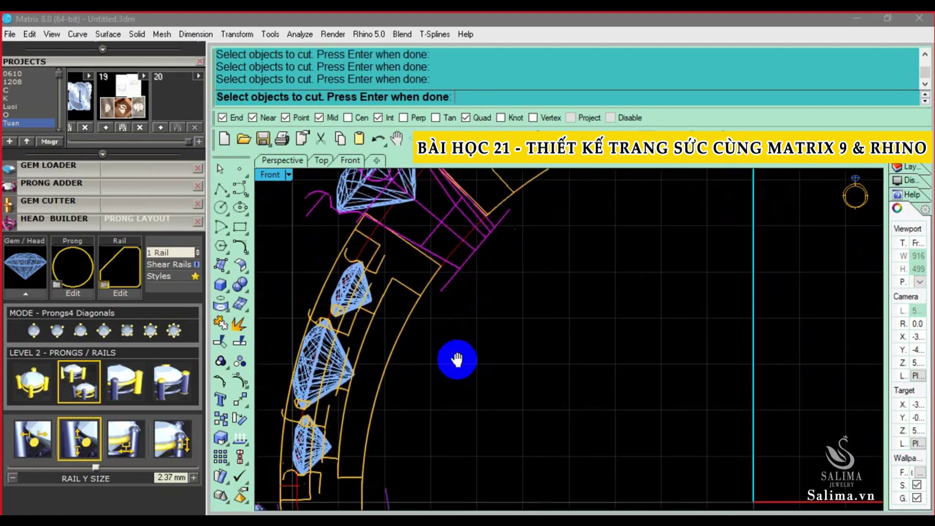
scroll(454, 407, down, 1)
scroll(419, 392, up, 3)
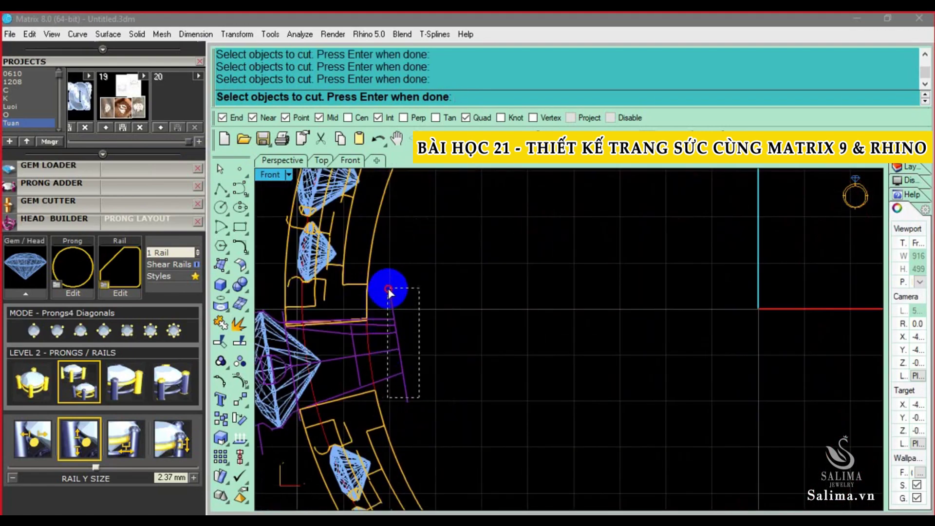
scroll(408, 294, down, 2)
key(Return)
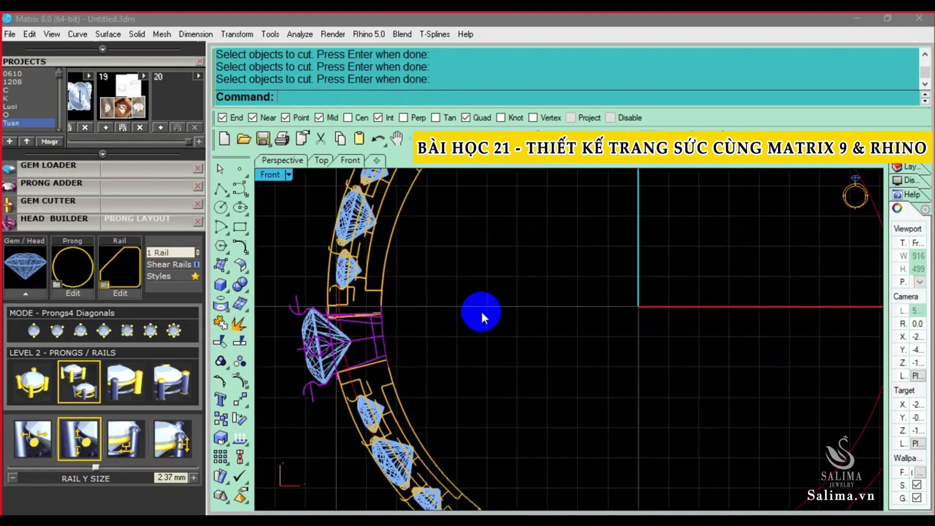
- Return to four views, shade the Perspective view with SV, and window-select the half ring
right_drag(480, 308, 244, 223)
double_click(270, 180)
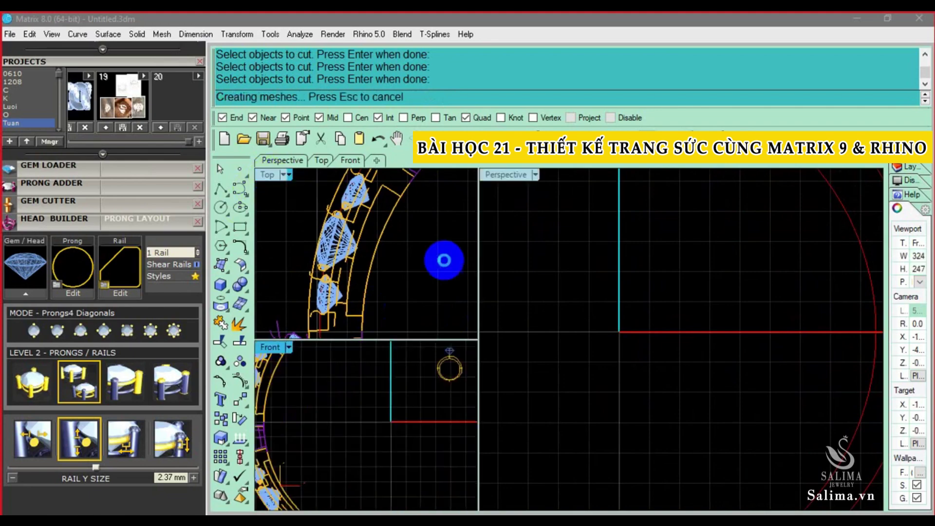
right_drag(645, 393, 654, 376)
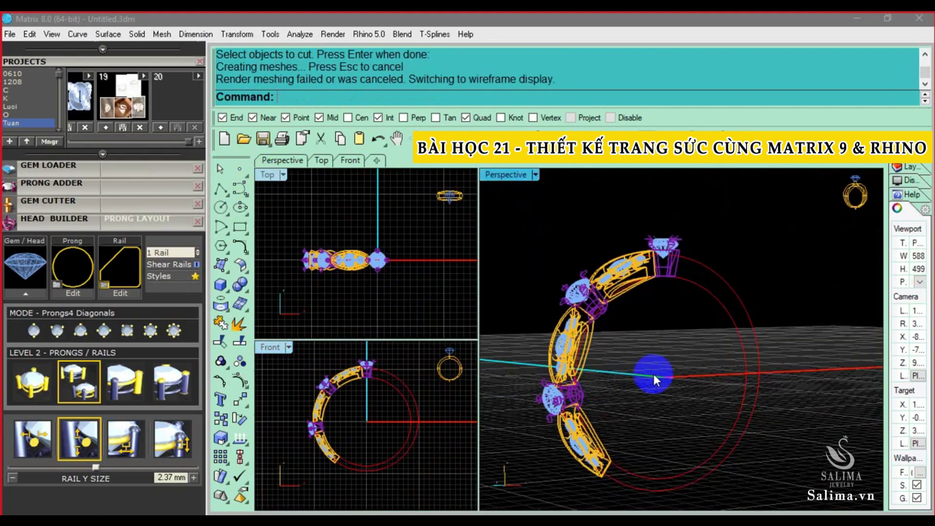
text(SV)
key(Return)
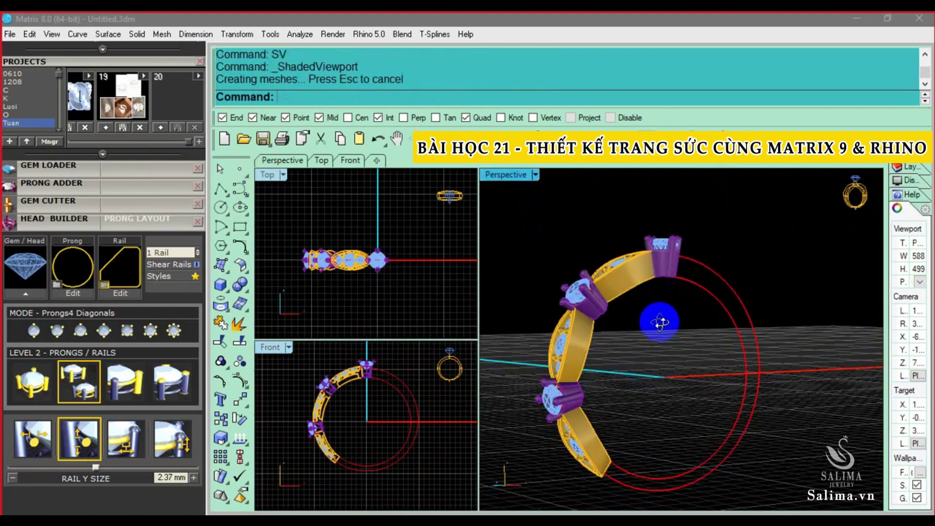
right_drag(660, 319, 515, 240)
drag(516, 241, 658, 489)
- Mirror the selected half ring across the plane from 0,0,0 to 0,2
text(mirror)
key(Return)
text(0,0,0)
key(Return)
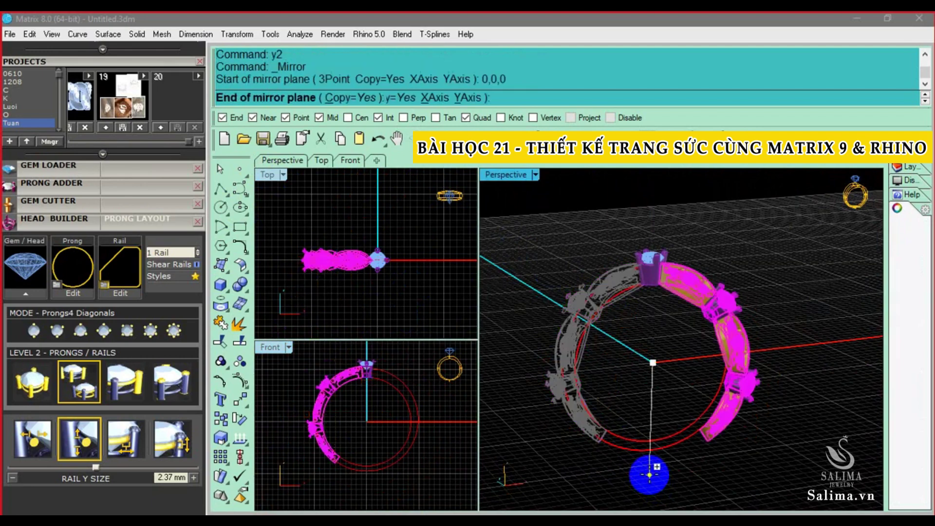
text(0,2)
key(Return)
- Select the ring parts by layer in the layers panel, then clear the selection
click(692, 405)
click(74, 303)
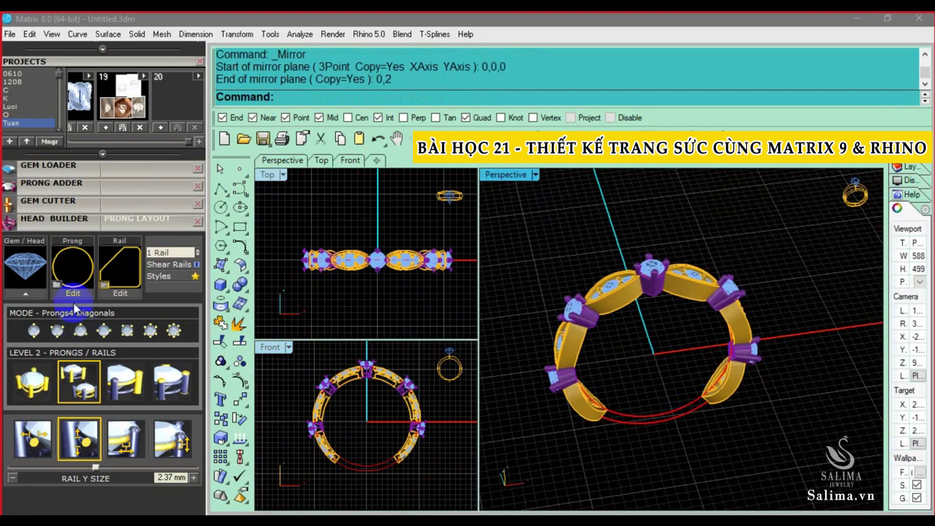
click(143, 232)
drag(142, 177, 139, 343)
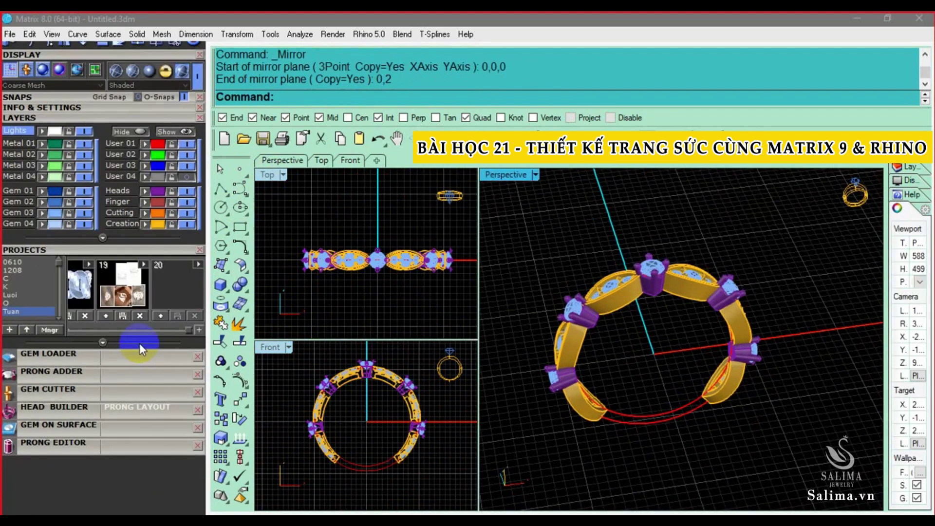
click(155, 226)
click(156, 192)
click(612, 215)
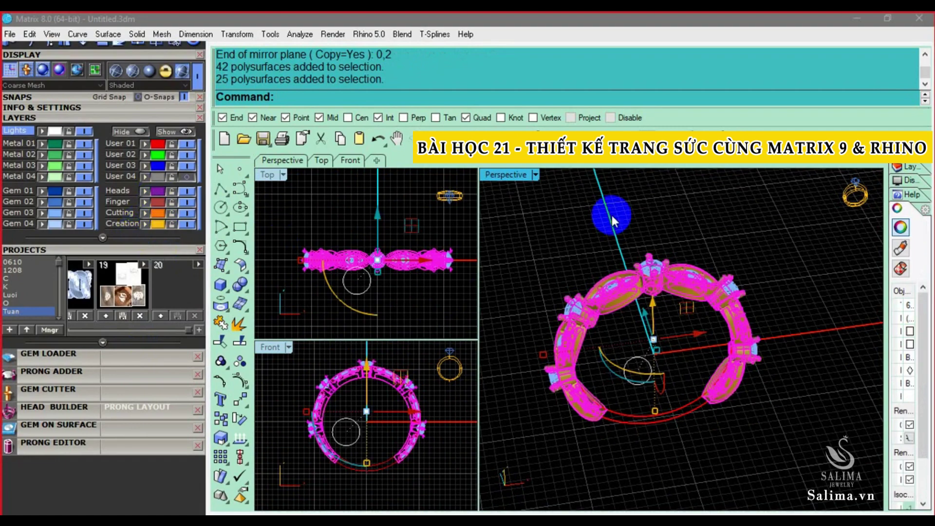
click(436, 278)
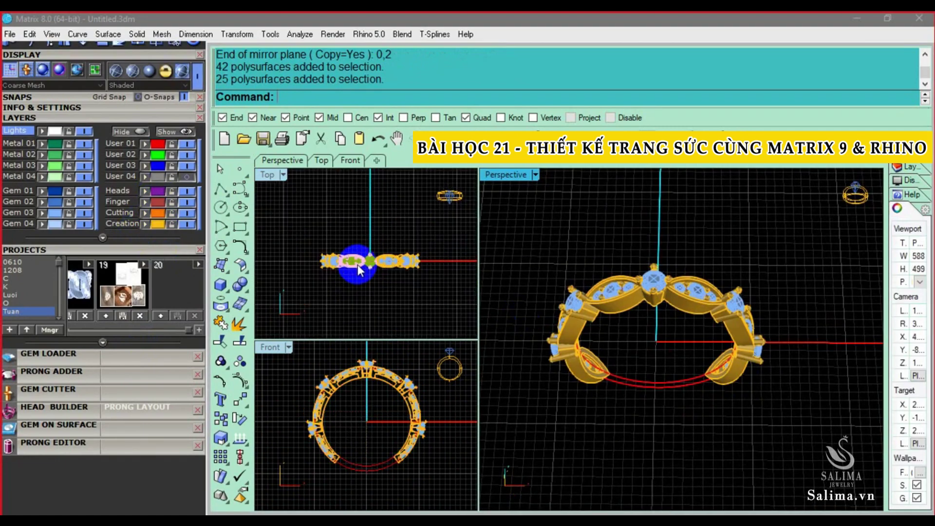
- Reveal the hidden reference photo with Show, nudge it into place, and compare it with the ring
text(show)
key(Return)
click(680, 291)
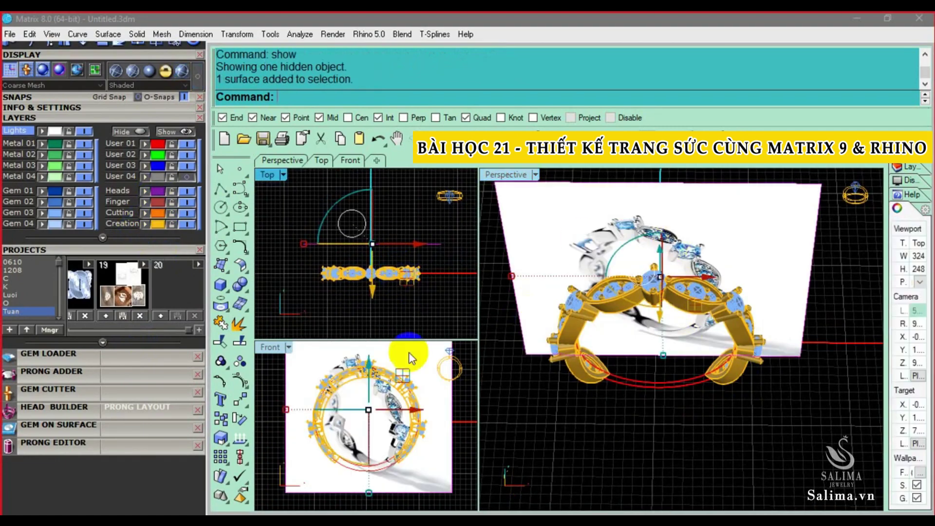
key(alt+Up)
click(436, 305)
scroll(707, 271, up, 2)
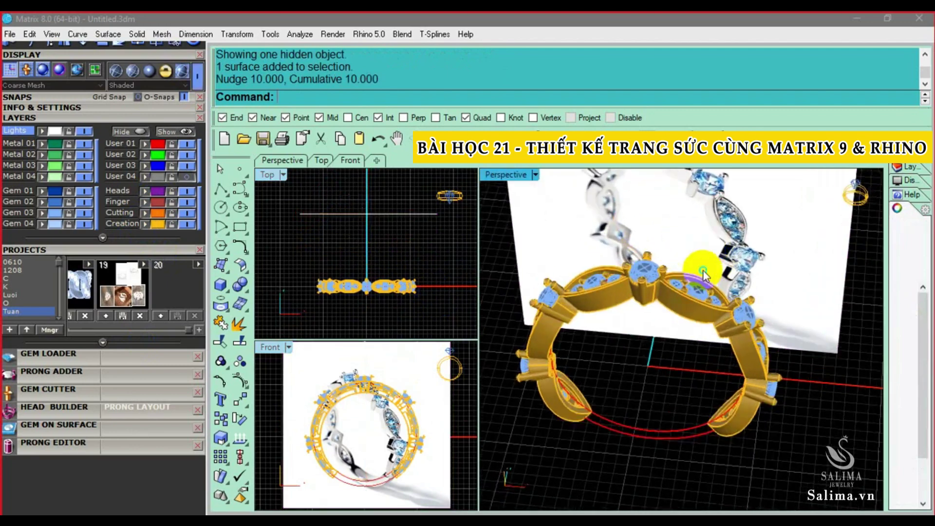
scroll(677, 267, up, 2)
scroll(643, 239, up, 2)
scroll(657, 231, up, 2)
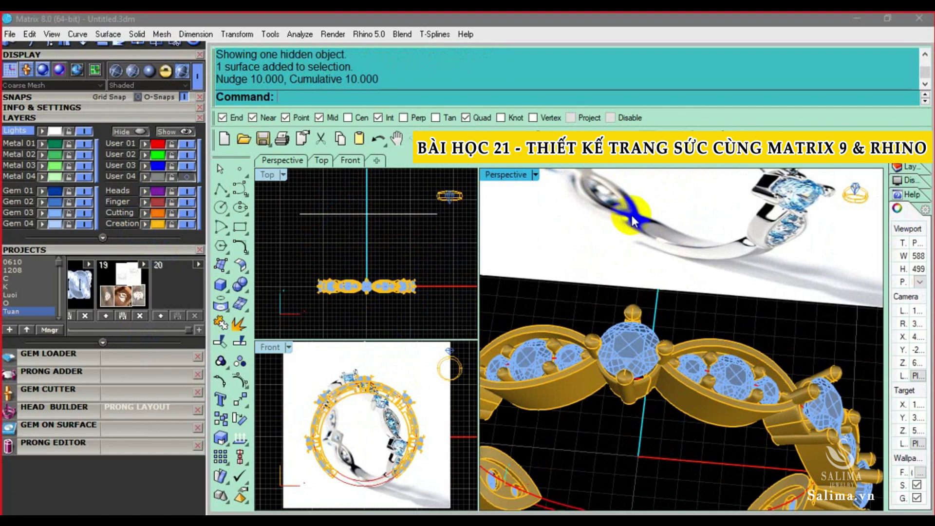
scroll(629, 216, up, 2)
scroll(627, 215, up, 2)
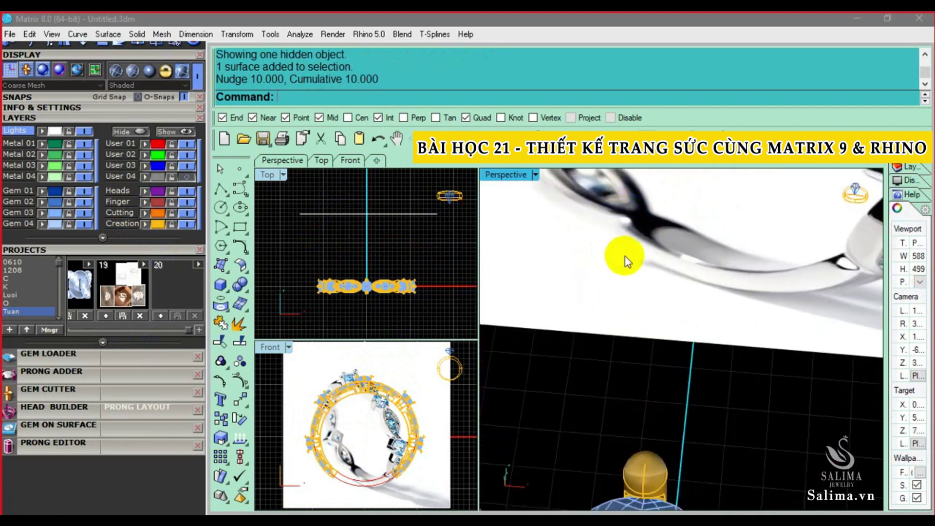
scroll(714, 270, down, 3)
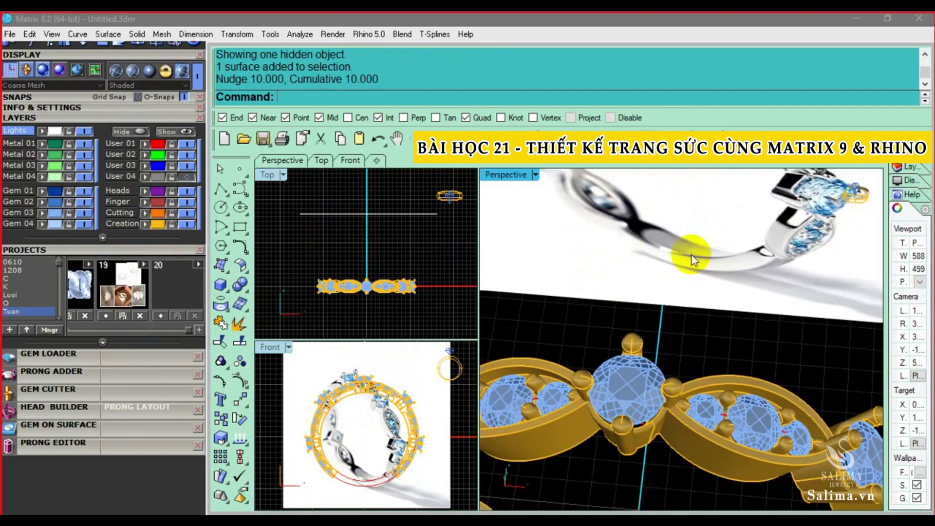
scroll(693, 258, down, 3)
- Hide the reference photo plane again with H
click(669, 247)
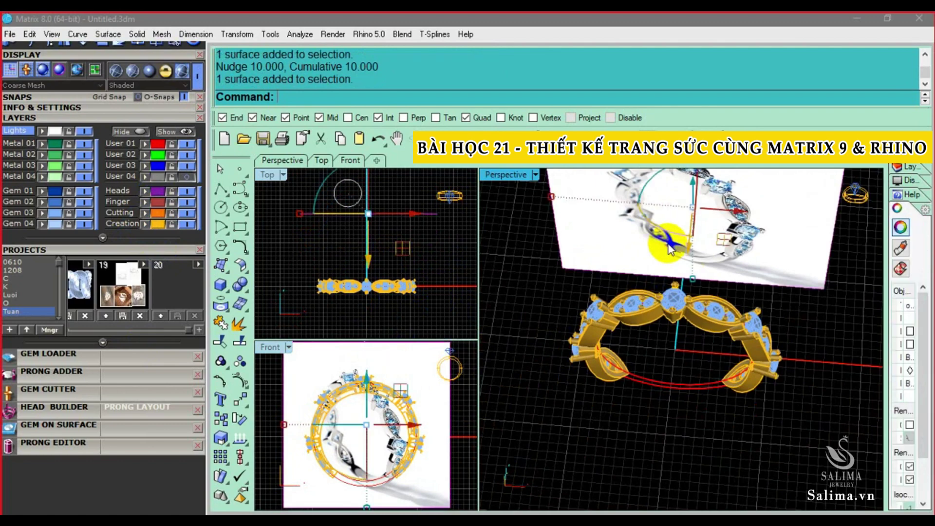
text(h)
right_click(626, 436)
- Select the red lower shank curve in the viewport
scroll(329, 472, up, 3)
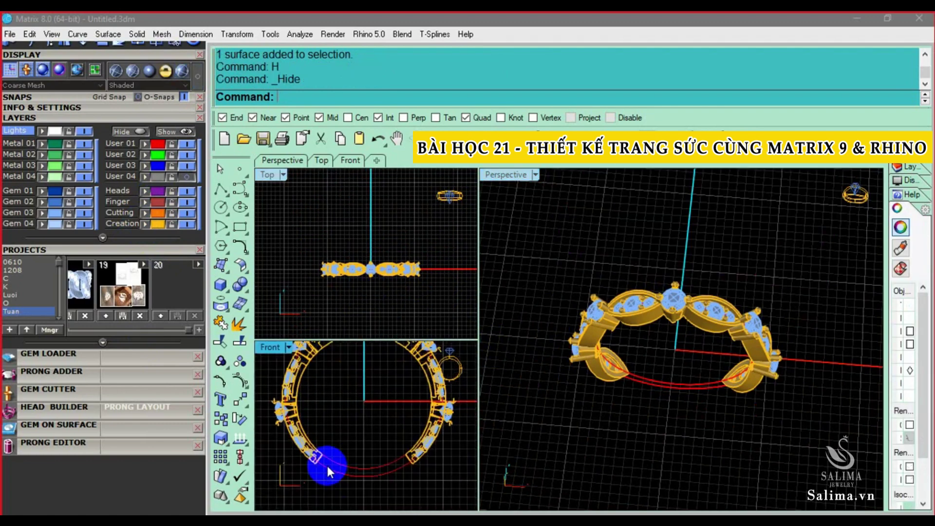
scroll(329, 471, up, 2)
scroll(725, 267, up, 5)
scroll(664, 282, up, 3)
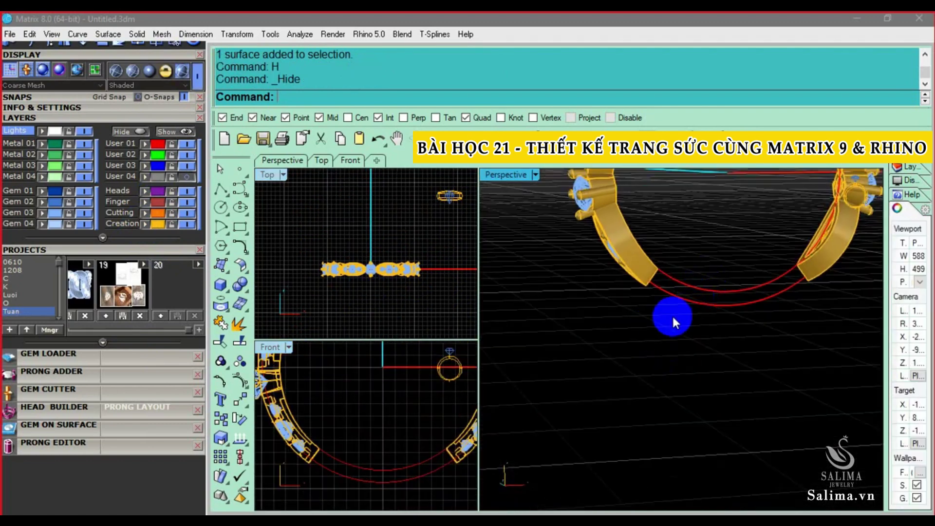
click(679, 302)
scroll(679, 321, down, 2)
scroll(680, 342, down, 2)
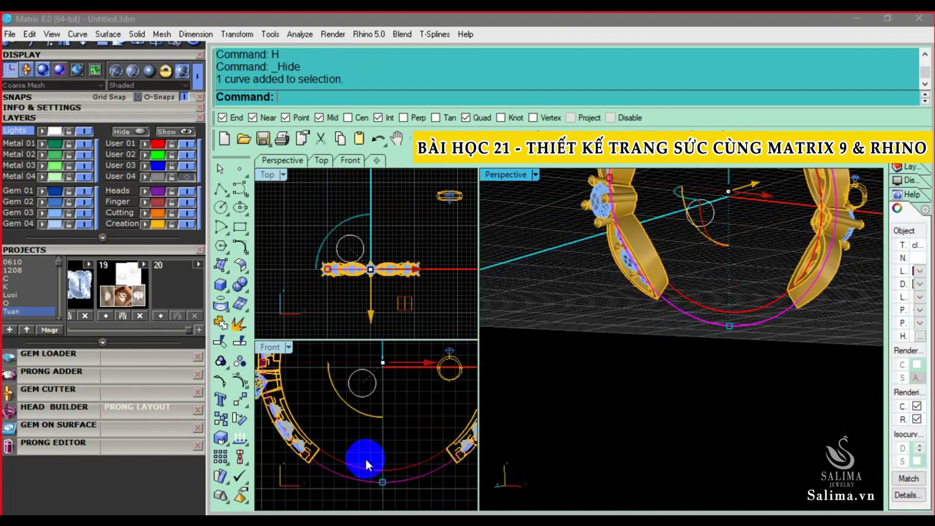
scroll(363, 448, up, 2)
scroll(344, 417, up, 2)
scroll(325, 413, up, 1)
scroll(358, 405, up, 1)
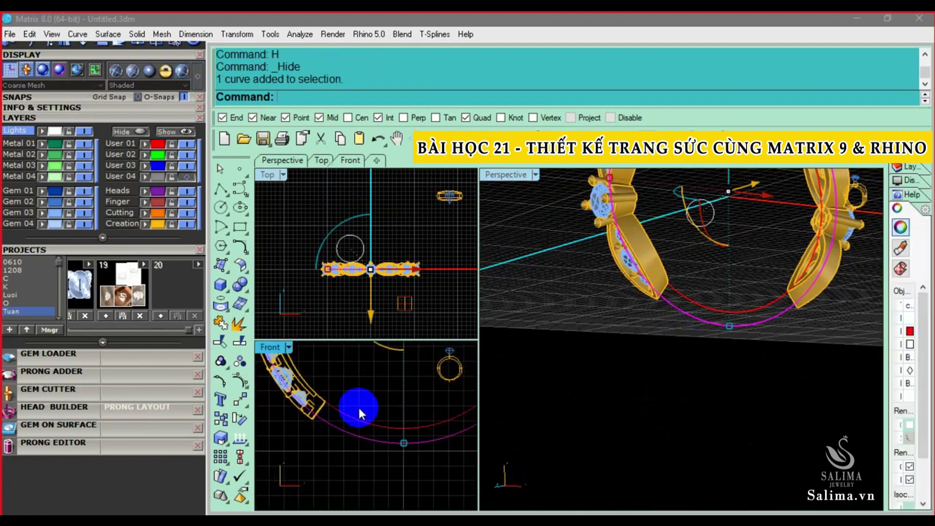
scroll(326, 413, up, 1)
scroll(326, 413, up, 1)
scroll(311, 411, up, 2)
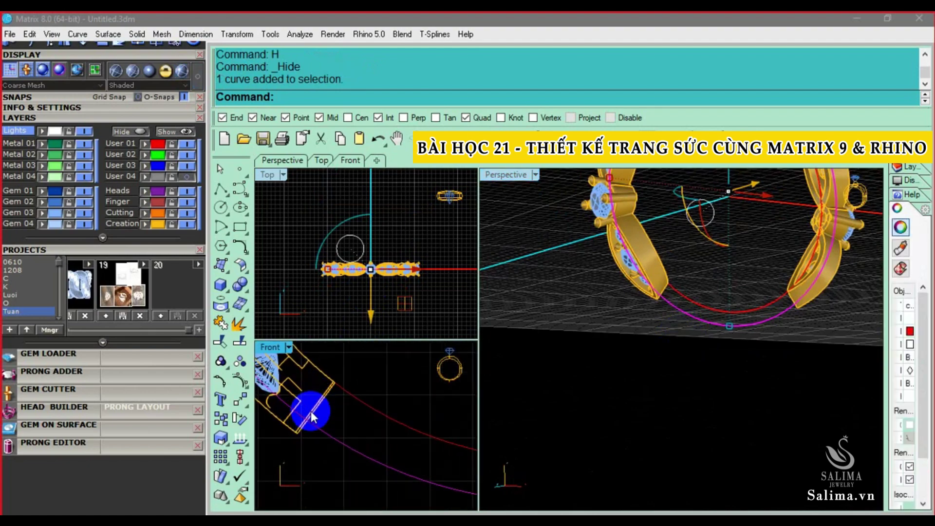
scroll(310, 411, down, 1)
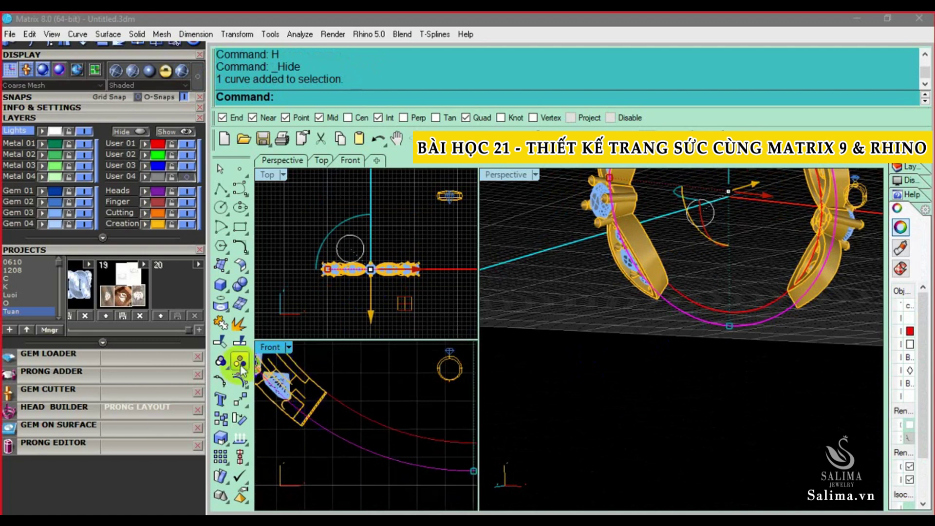
- Split the shank curve with the band as cutter and delete the unwanted piece
click(221, 342)
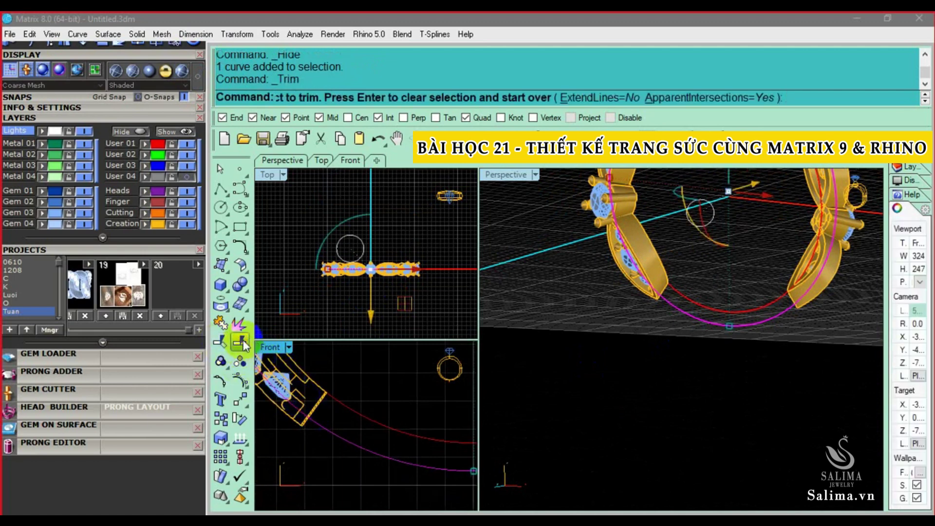
click(239, 343)
click(320, 403)
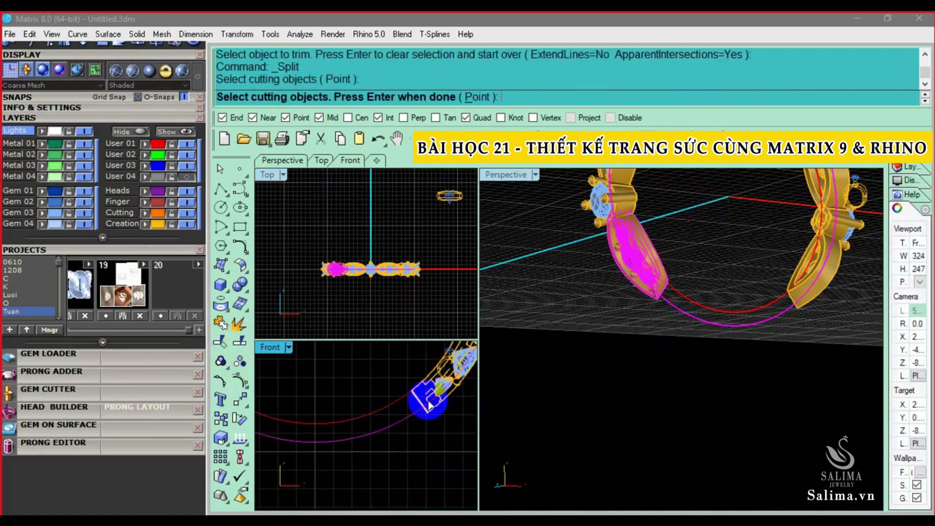
click(425, 404)
key(Return)
ctrl+click(403, 418)
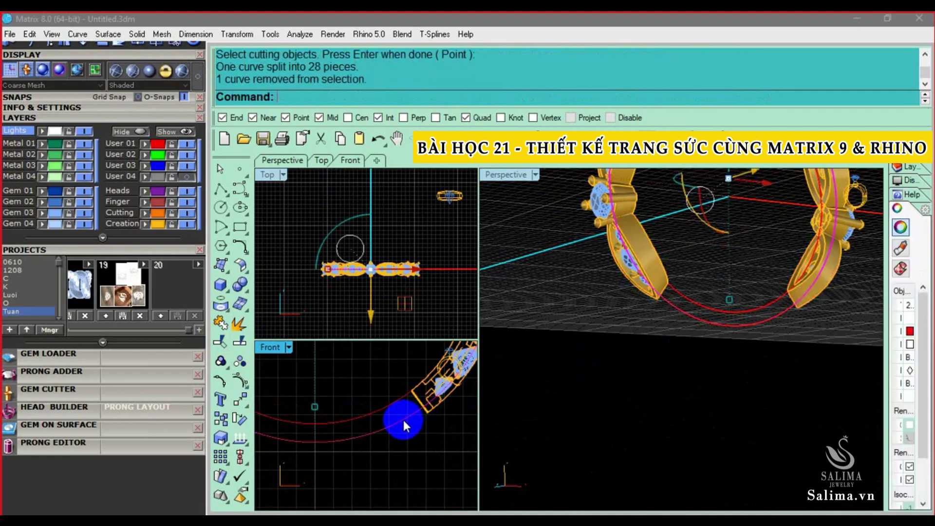
scroll(402, 416, down, 2)
key(Delete)
click(359, 426)
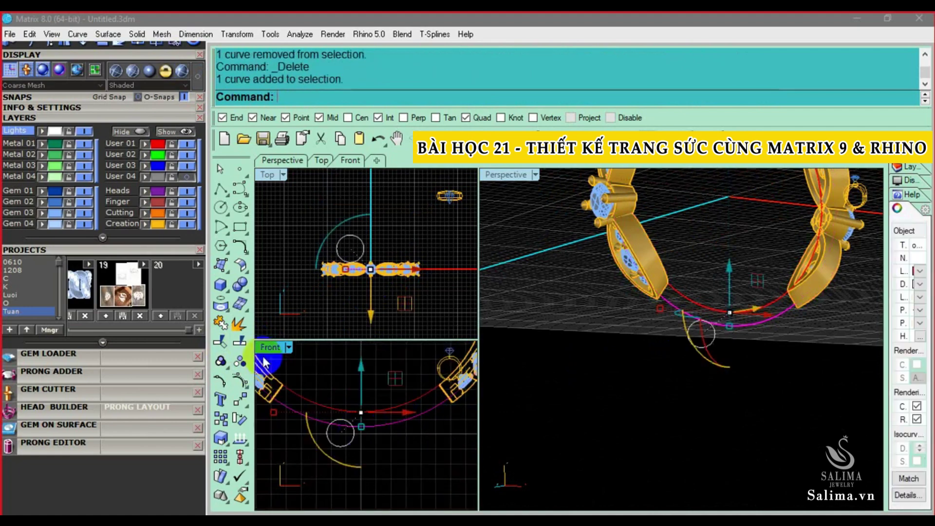
- Maximize the Front view at the shank bottom, show the reference photo, then undo it
double_click(270, 347)
mouse_move(419, 390)
right_down()
mouse_move(440, 437)
mouse_move(441, 370)
right_up()
text(show)
key(Return)
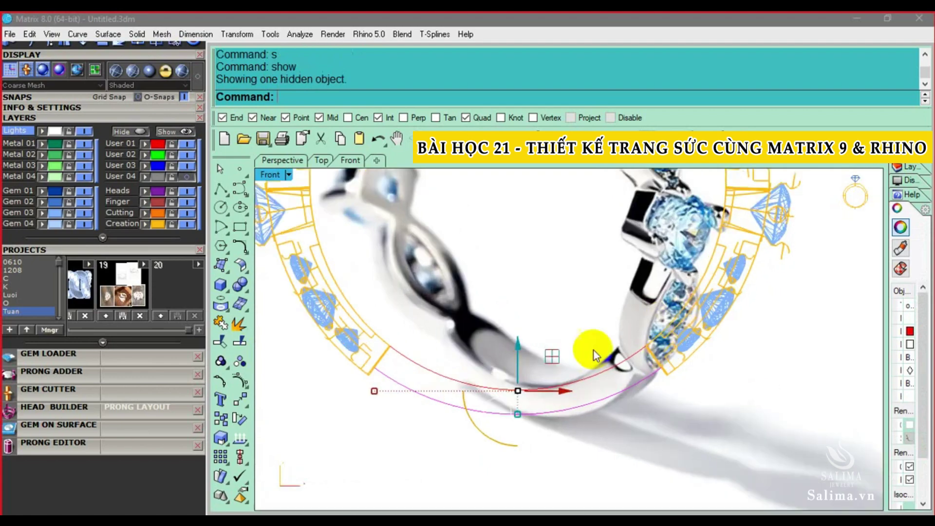
scroll(653, 384, up, 5)
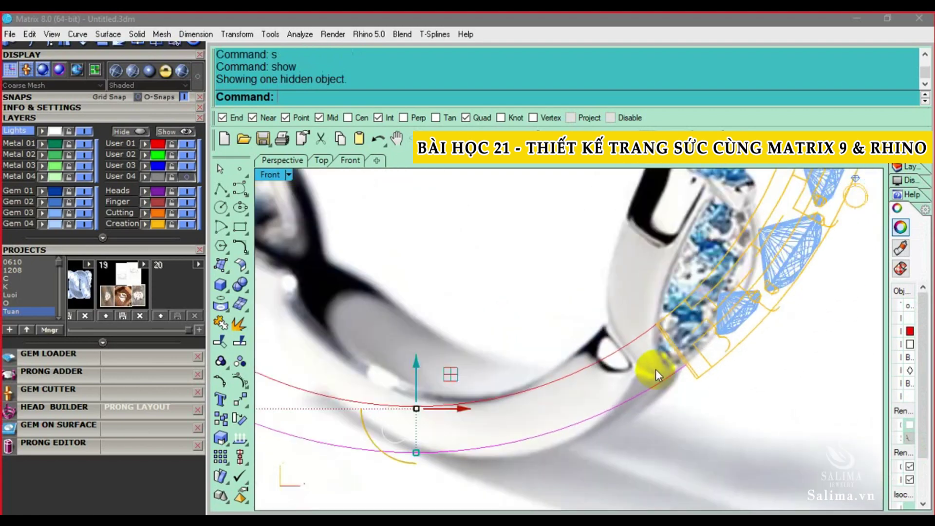
scroll(656, 369, down, 5)
key(ctrl+z)
scroll(385, 370, up, 5)
- Move the lower shank curve slightly, then clear the selection
click(371, 382)
scroll(385, 365, down, 2)
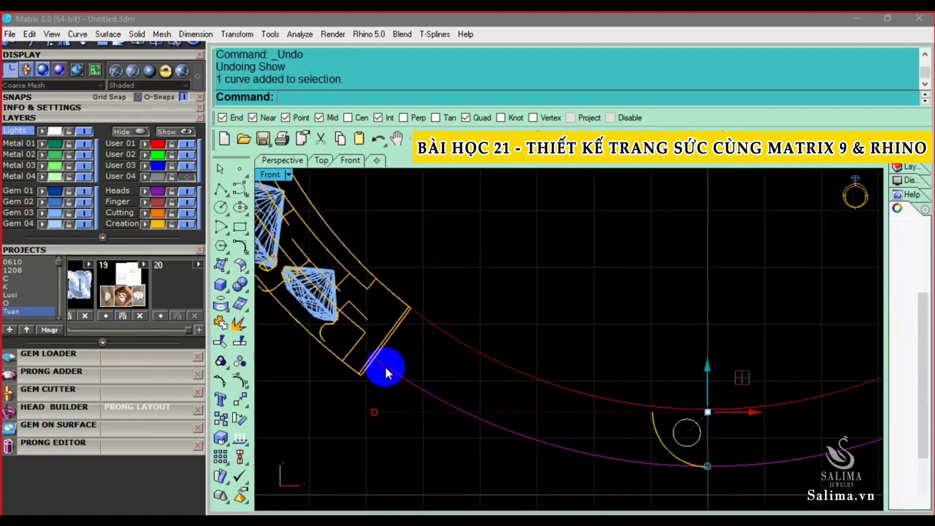
scroll(393, 408, down, 2)
mouse_move(376, 401)
mouse_down()
mouse_move(354, 385)
mouse_move(353, 410)
mouse_up()
scroll(366, 385, up, 2)
scroll(375, 363, down, 1)
scroll(382, 361, down, 1)
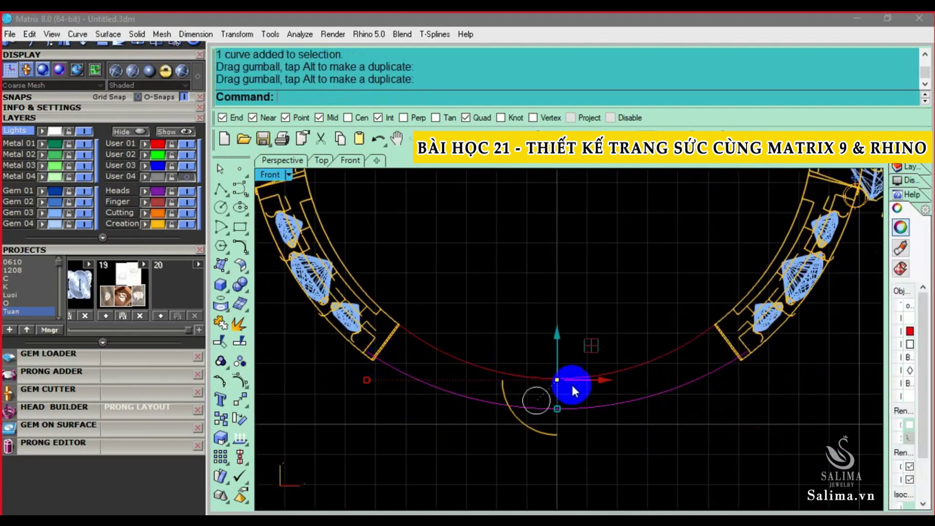
scroll(379, 358, up, 1)
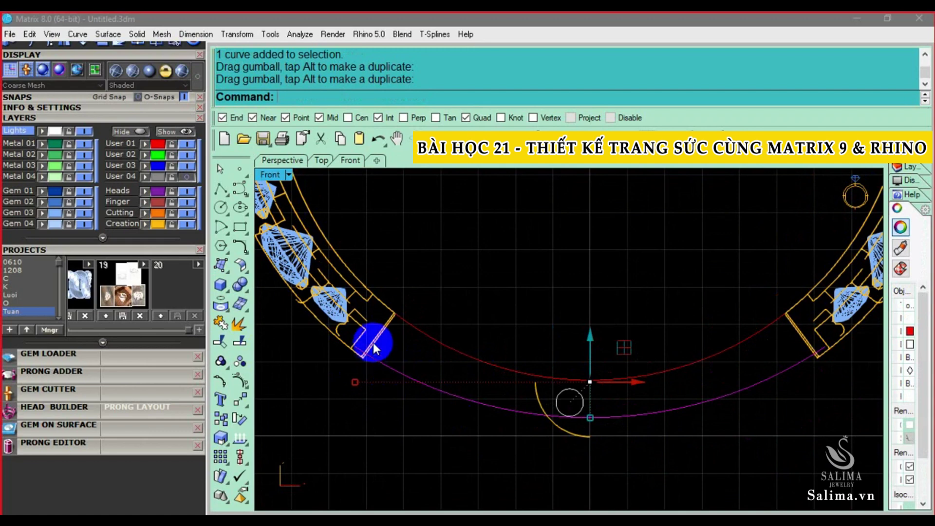
click(373, 343)
key(Escape)
- Split the inner arc at the left and right ring sections and delete the unwanted piece
click(398, 367)
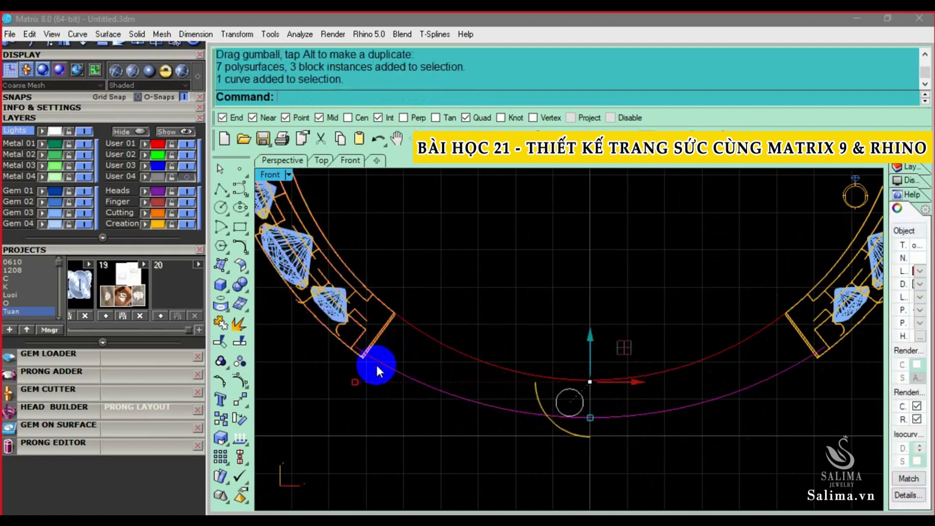
click(239, 341)
click(379, 341)
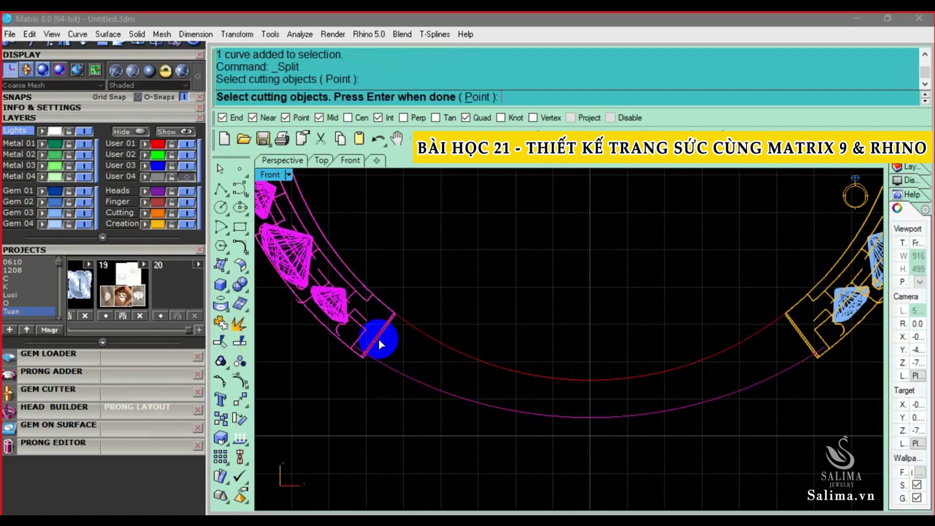
click(816, 347)
key(Return)
ctrl+click(664, 379)
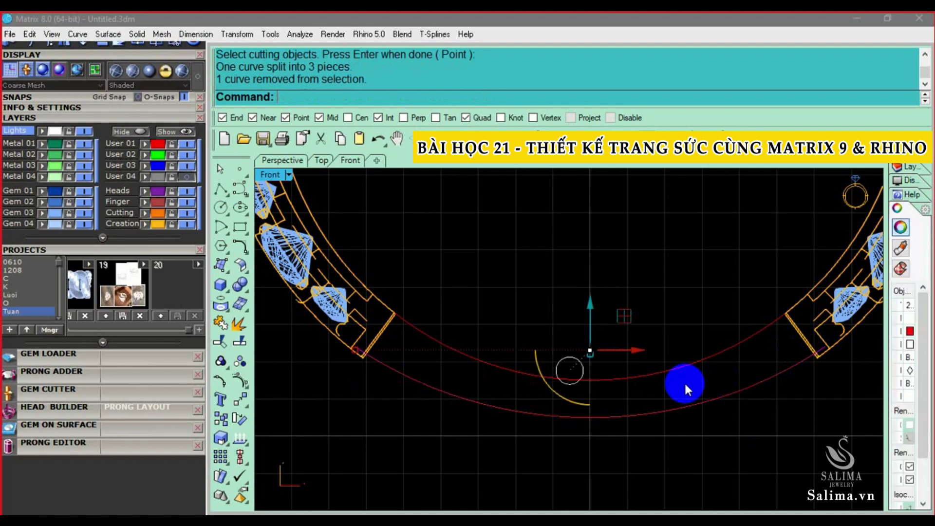
key(Delete)
- Reselect the remaining bottom arcs and return to the four-view layout
drag(587, 432, 525, 358)
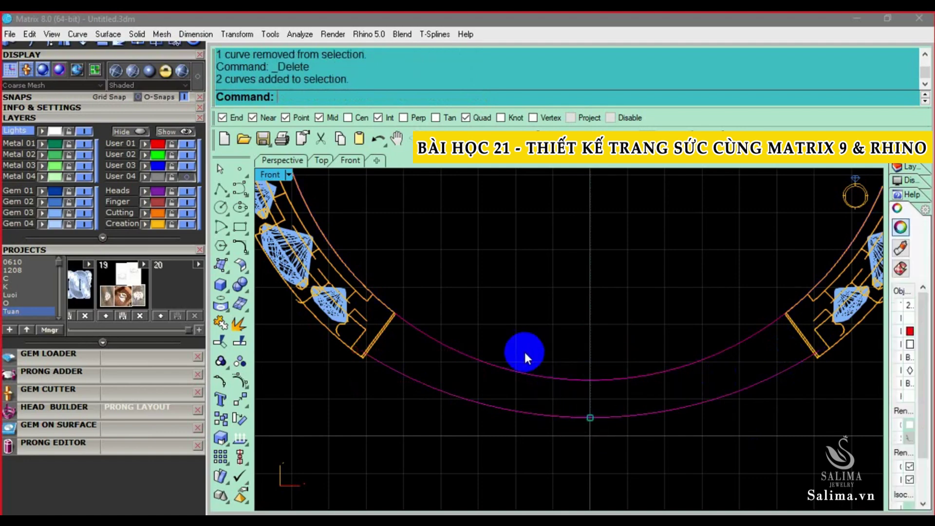
click(433, 341)
double_click(275, 180)
right_drag(539, 352, 762, 357)
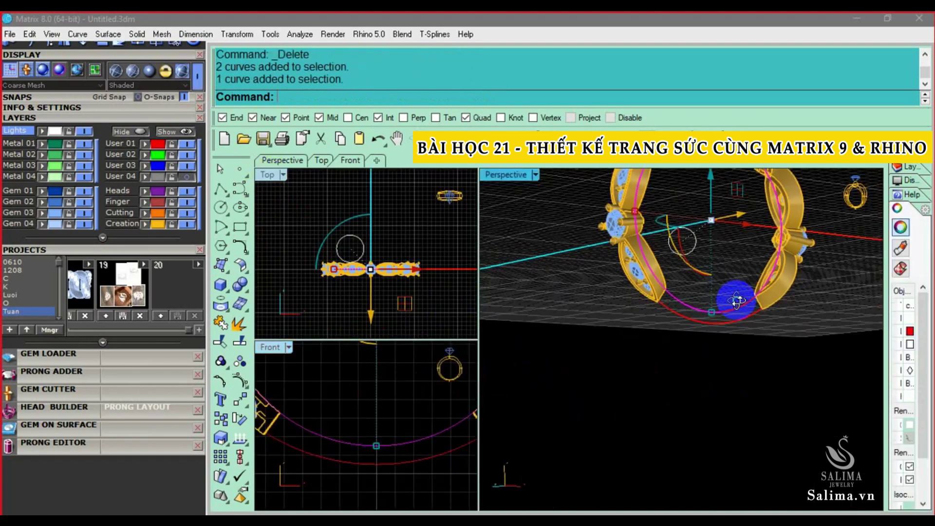
- Extrude the selected bottom arcs on both sides by a distance of 1
click(762, 331)
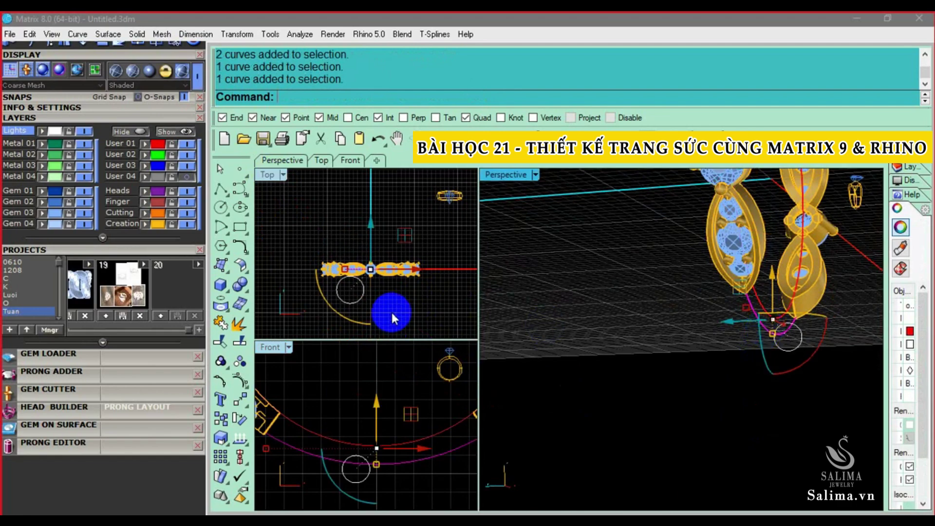
scroll(345, 240, up, 3)
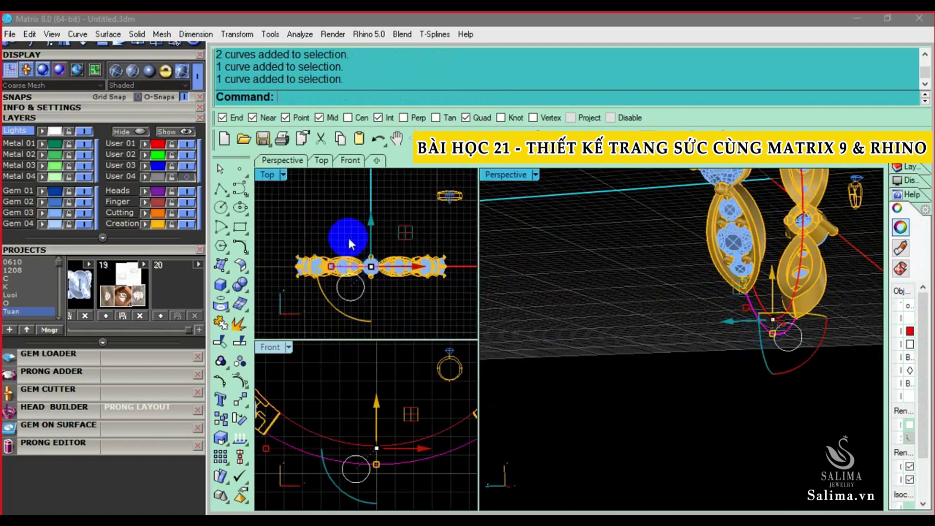
click(216, 265)
click(247, 306)
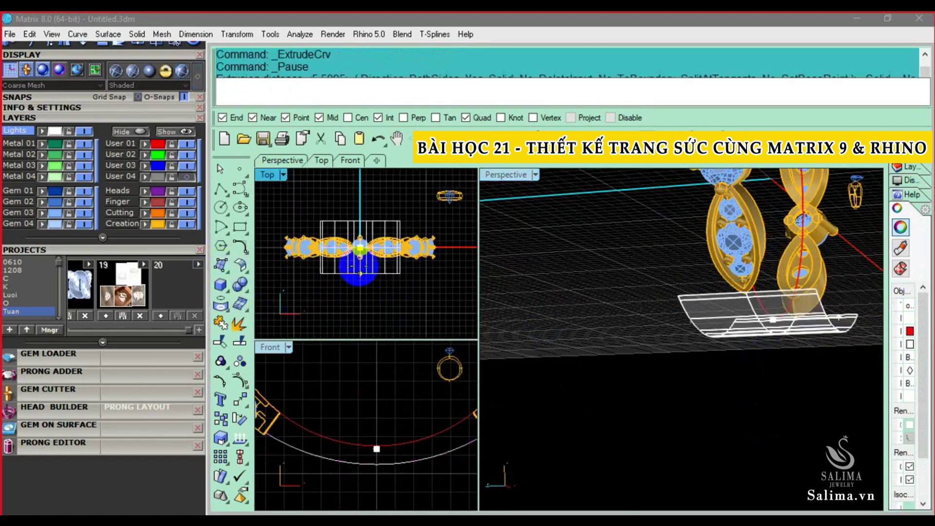
text(1)
key(Return)
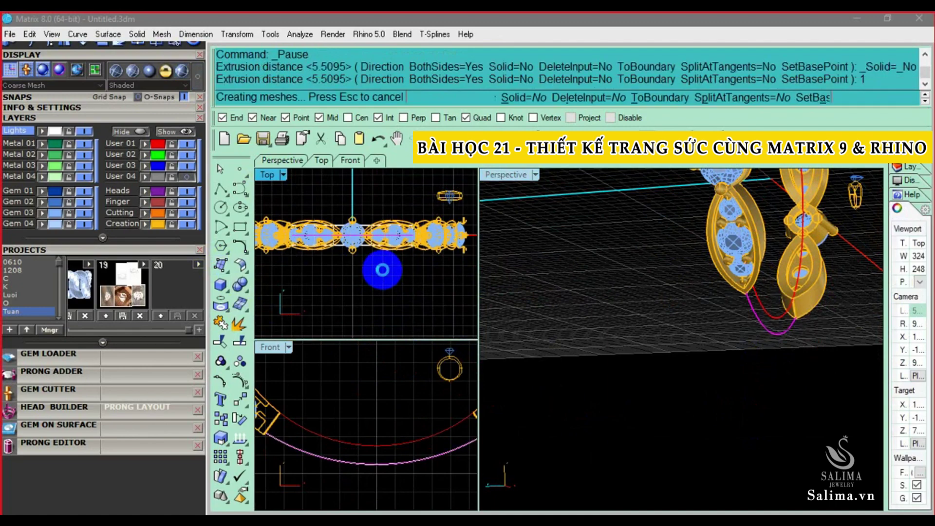
- Resize the width of the extruded band surface with the gumball
mouse_move(835, 355)
right_down()
mouse_move(789, 319)
mouse_move(829, 298)
right_up()
scroll(829, 298, up, 3)
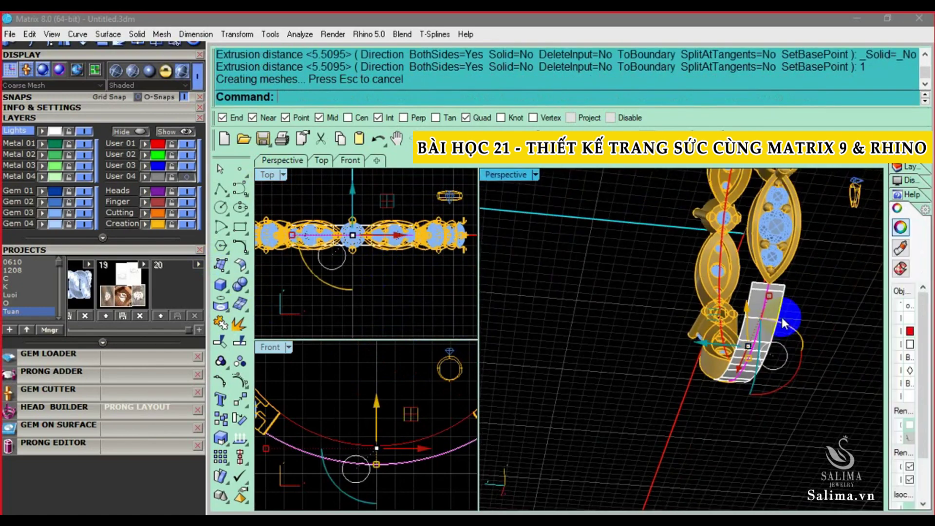
click(778, 311)
drag(925, 422, 929, 489)
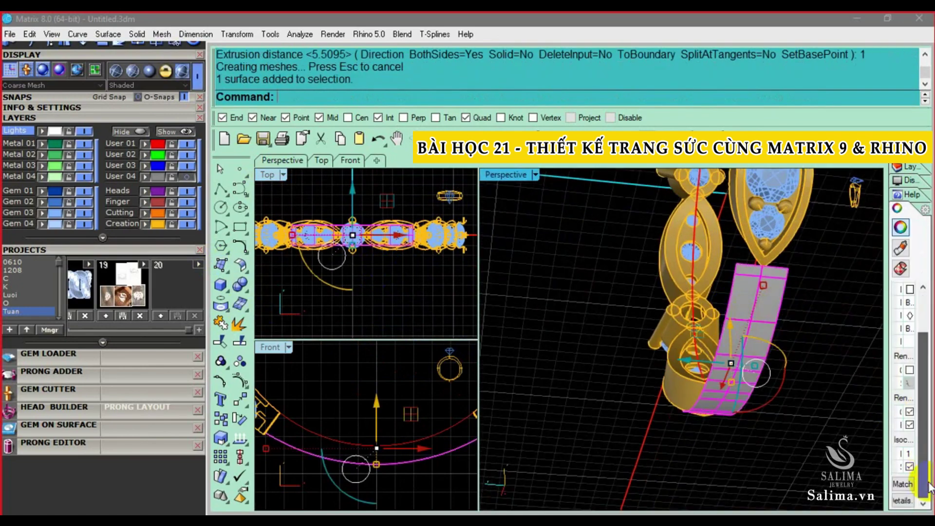
key(Escape)
right_drag(789, 403, 734, 392)
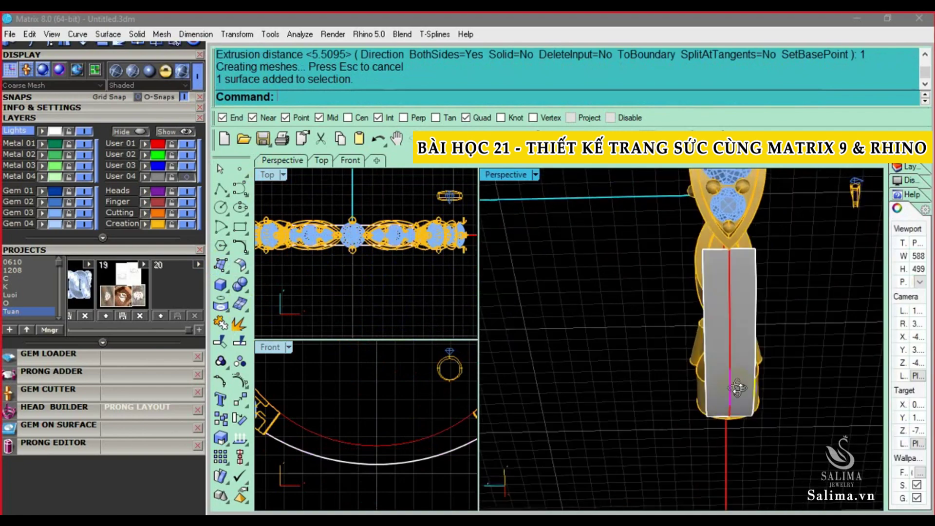
scroll(312, 215, up, 5)
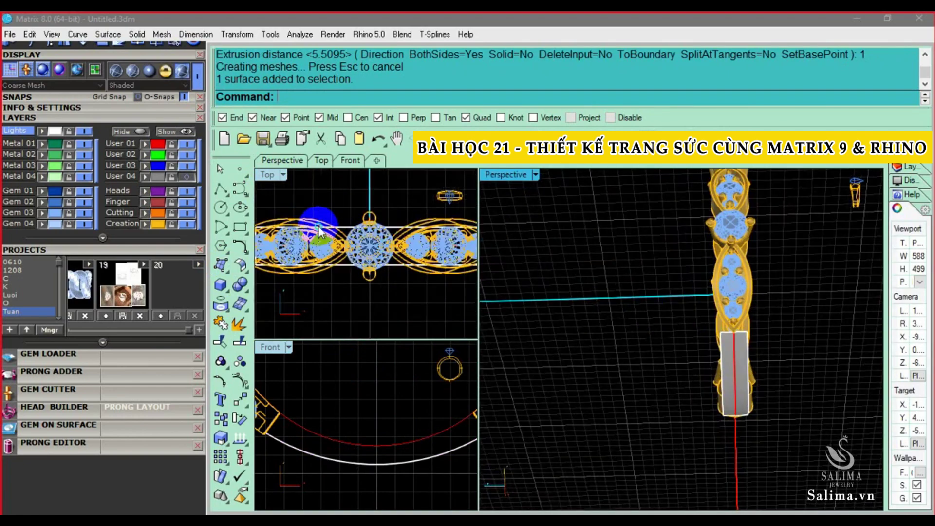
click(371, 261)
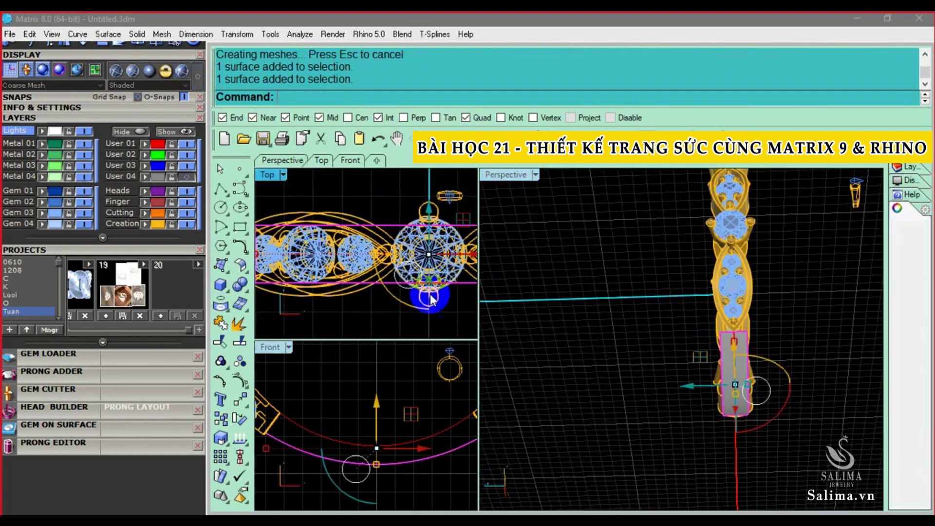
drag(429, 294, 433, 298)
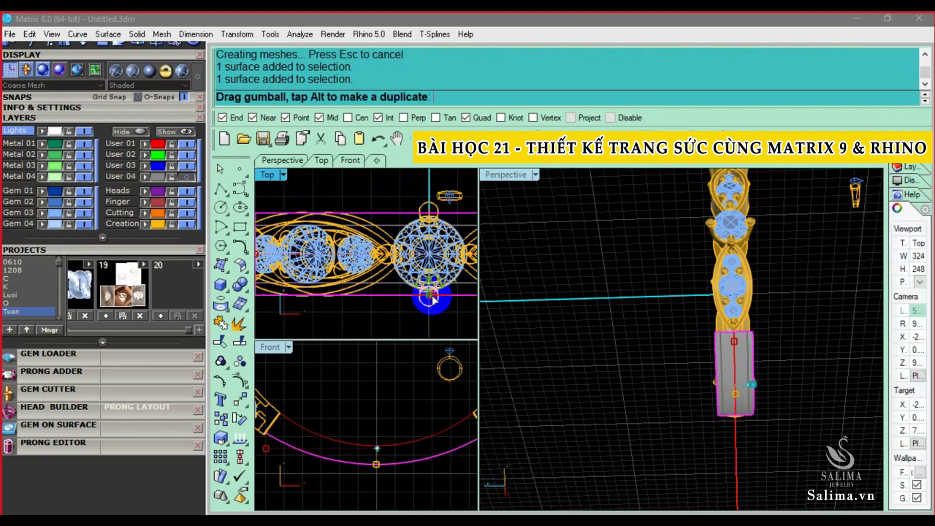
click(664, 336)
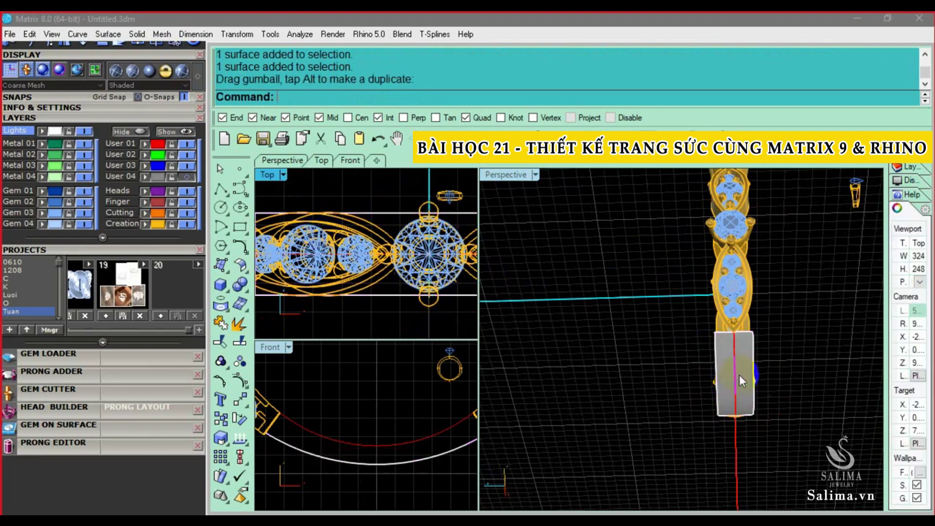
right_drag(739, 375, 712, 312)
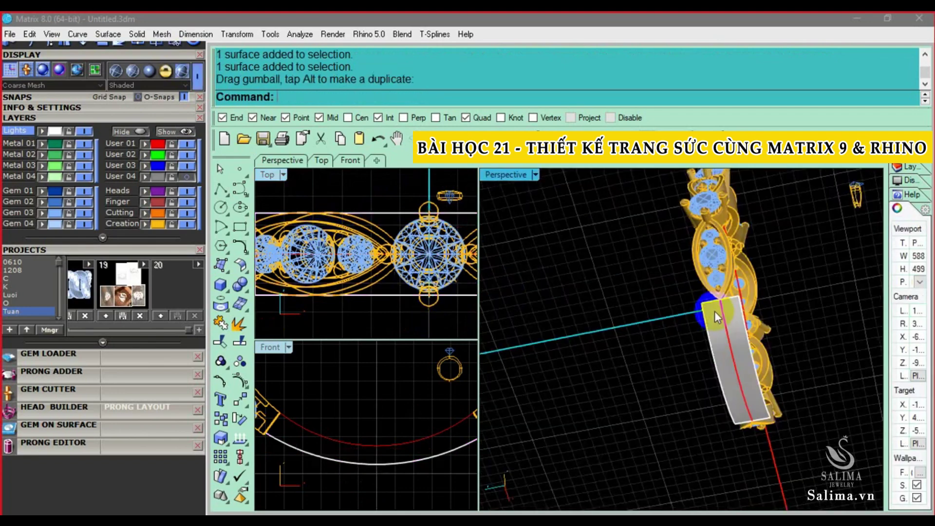
scroll(715, 311, up, 2)
- Extend both end edges of the band surface with ES by a factor of 0.5
text(es)
key(Return)
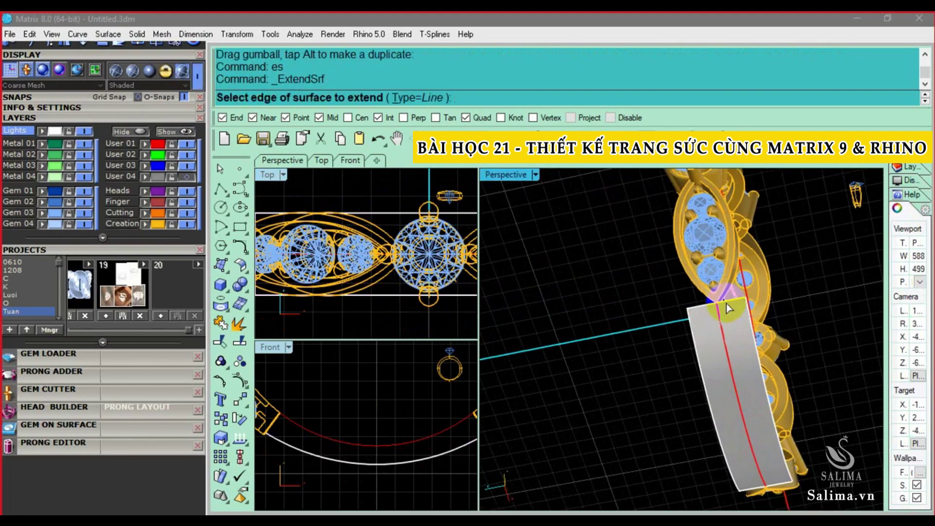
click(727, 306)
text(0.)
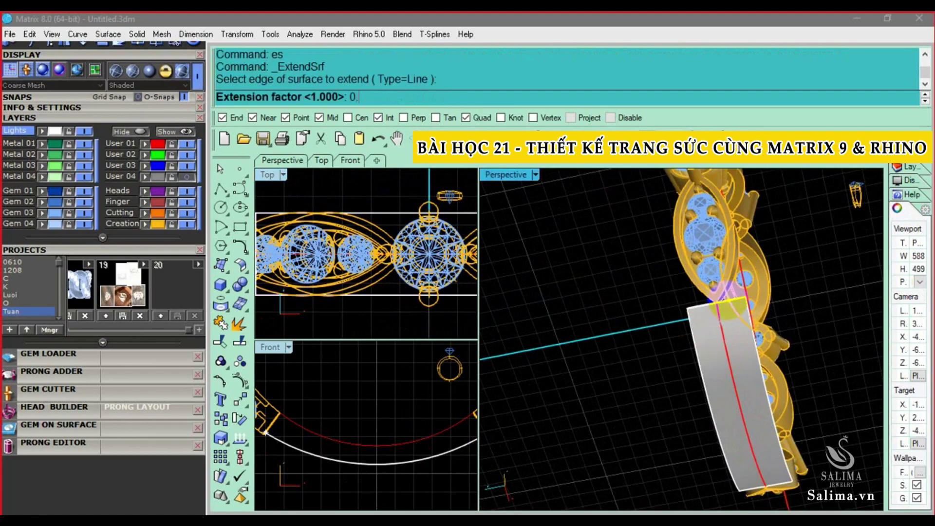
text(5)
key(Return)
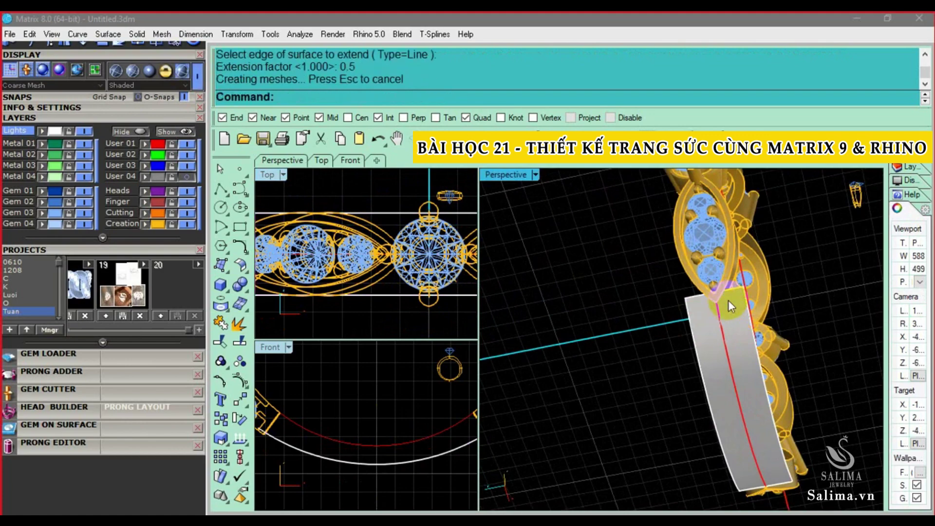
mouse_move(731, 306)
right_down()
mouse_move(679, 355)
mouse_move(867, 376)
mouse_move(789, 372)
right_up()
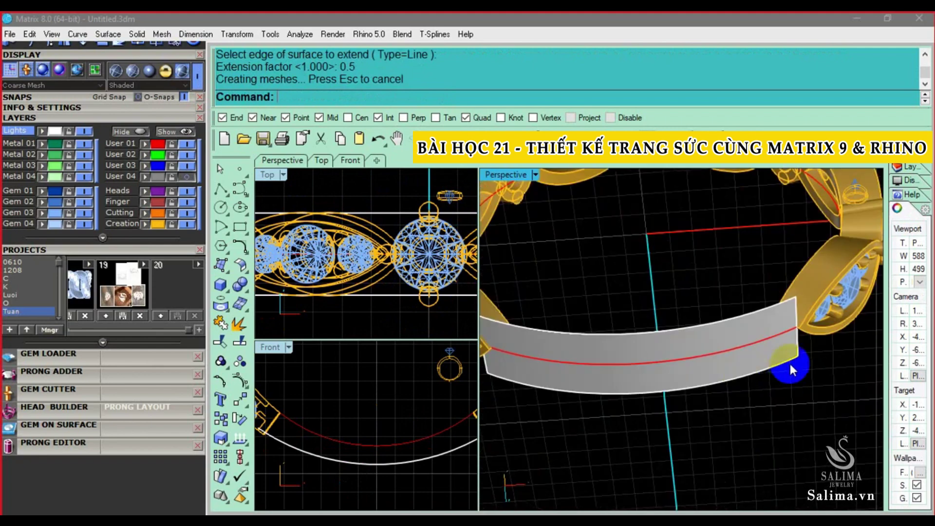
key(Return)
click(799, 325)
key(Return)
- Delete the leftover curve overlapping the band surface
click(775, 335)
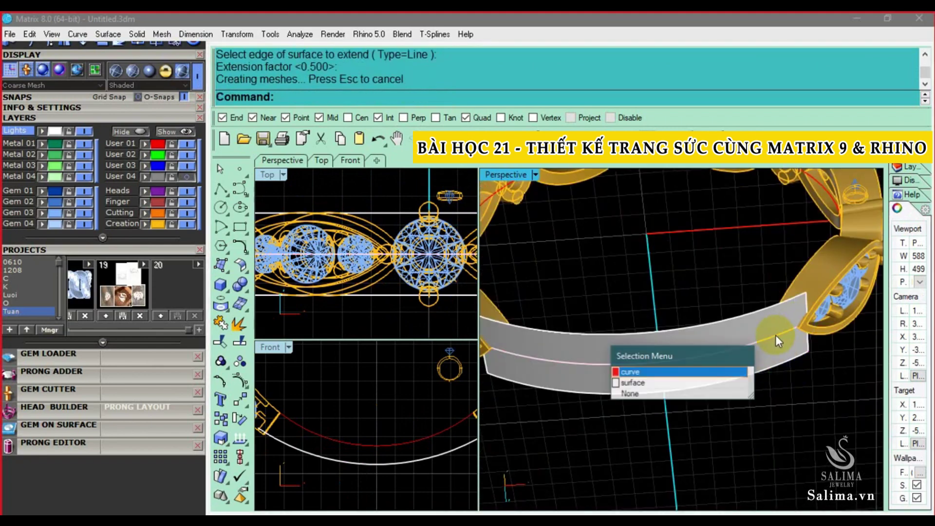
click(648, 372)
key(Delete)
scroll(657, 358, down, 3)
- Bring up Rebuild Surface (RB) for the band surface
click(667, 369)
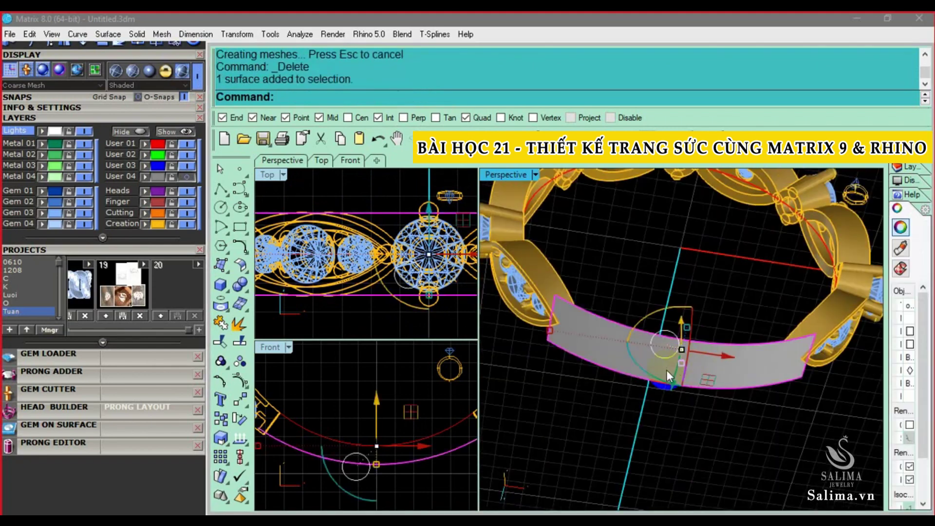
text(RB)
key(Return)
text(R)
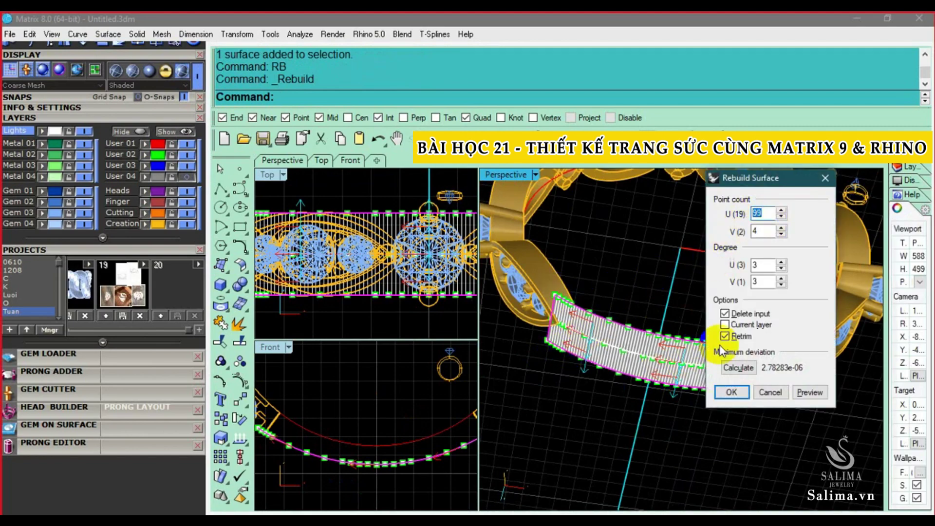
- Rebuild the band surface with the U point count lowered to 10
key(BackSpace)
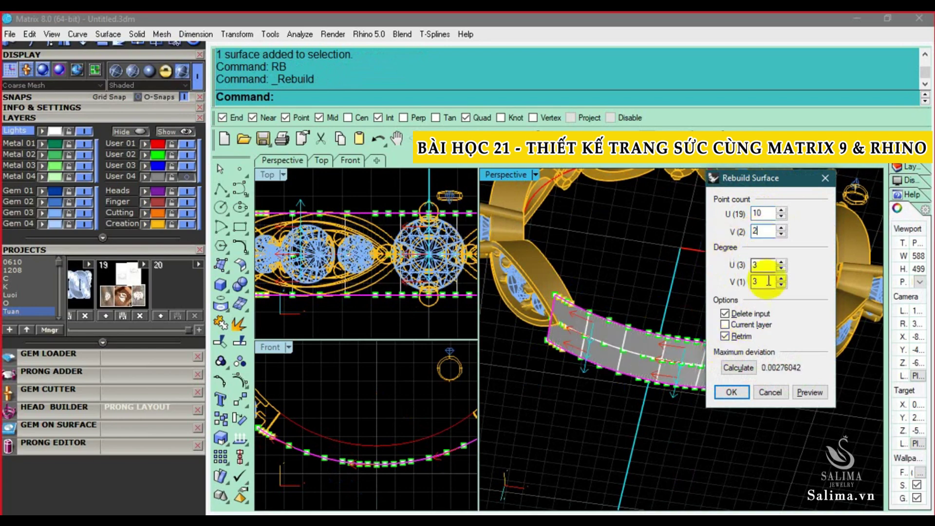
click(732, 393)
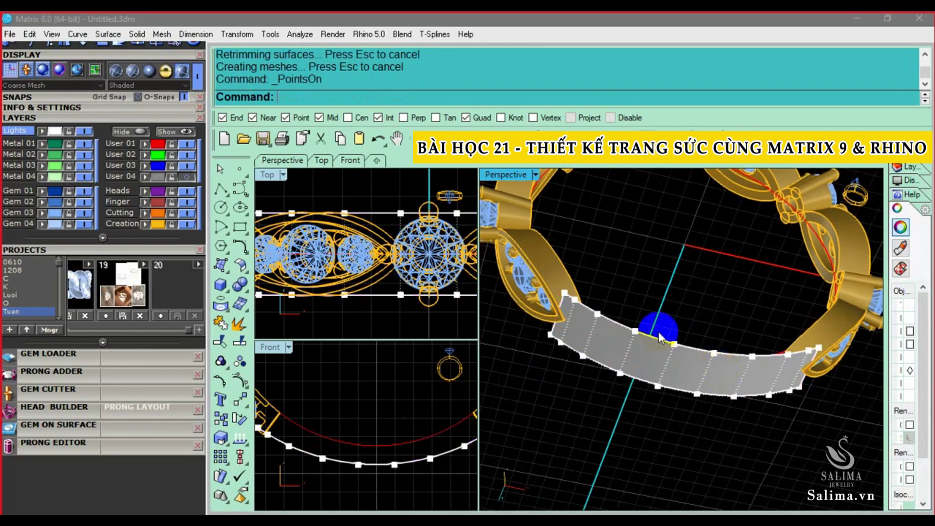
right_drag(656, 332, 653, 305)
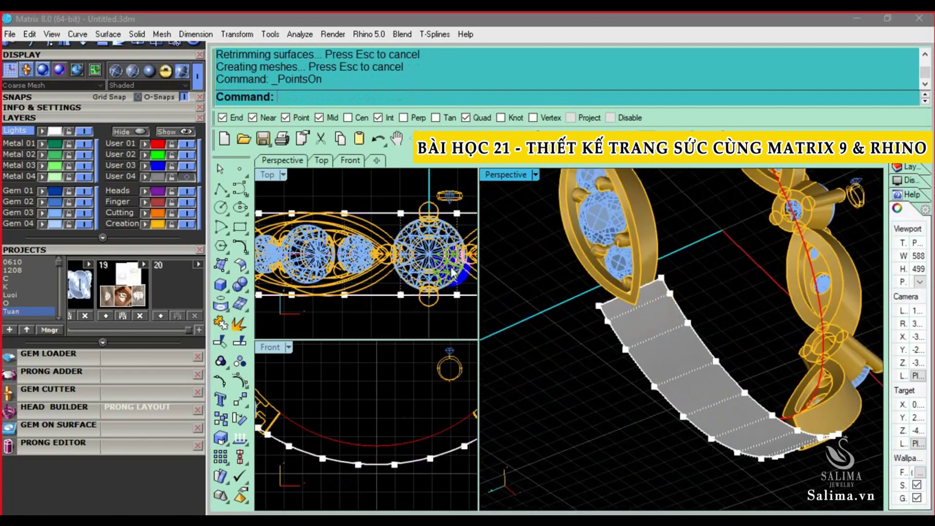
click(587, 306)
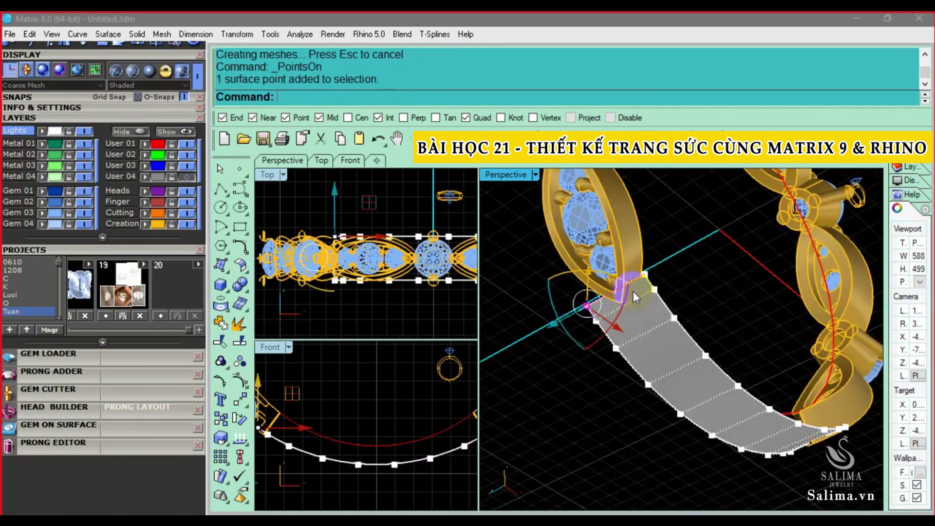
mouse_move(653, 352)
right_down()
mouse_move(617, 331)
mouse_move(641, 338)
right_up()
click(625, 332)
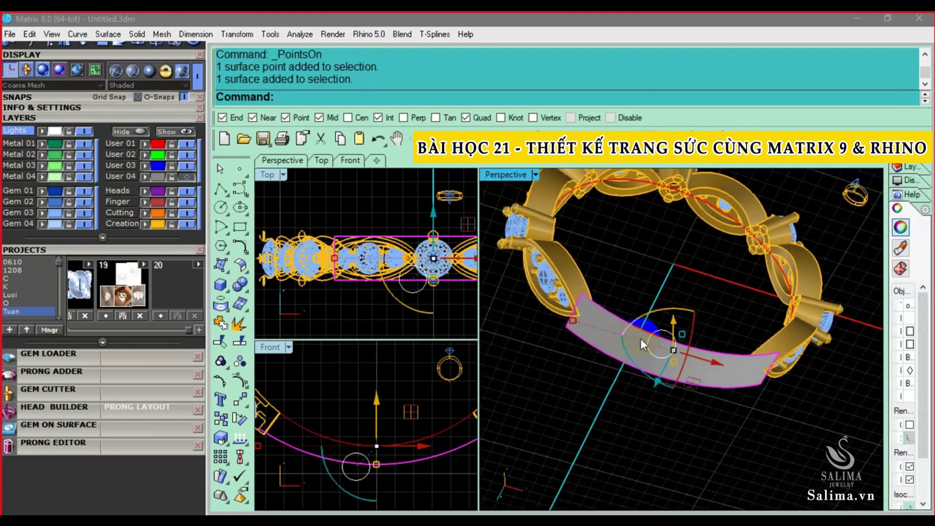
scroll(641, 338, up, 3)
- Rebuild the band again at 9 × 2 points and turn its control points on
text(RB)
key(Return)
click(730, 219)
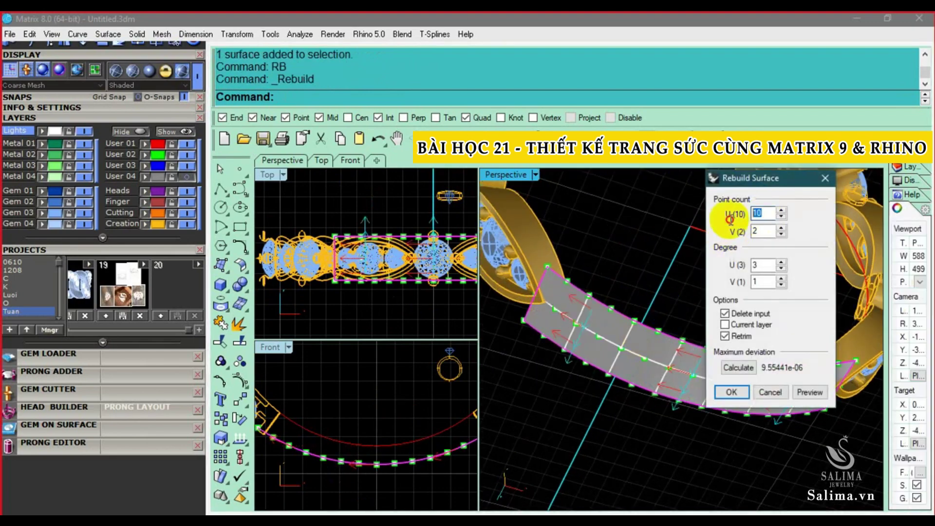
click(732, 394)
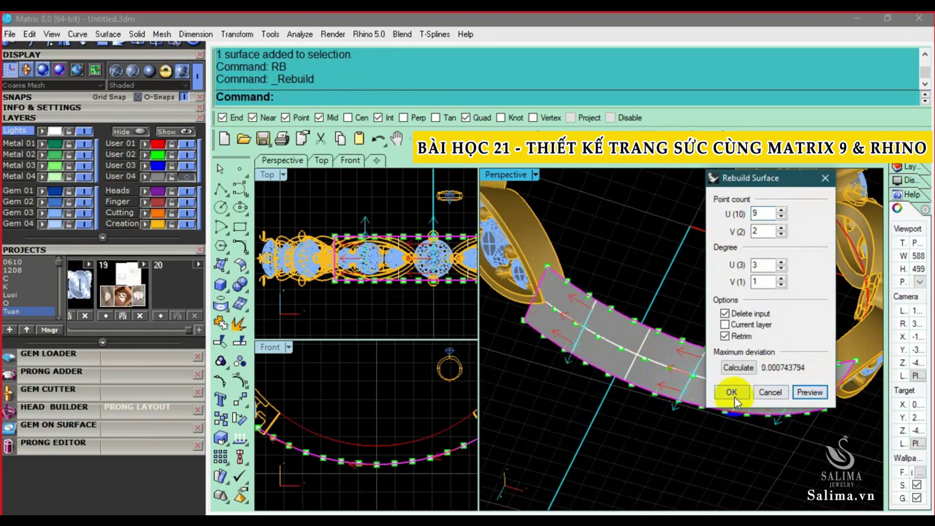
key(F10)
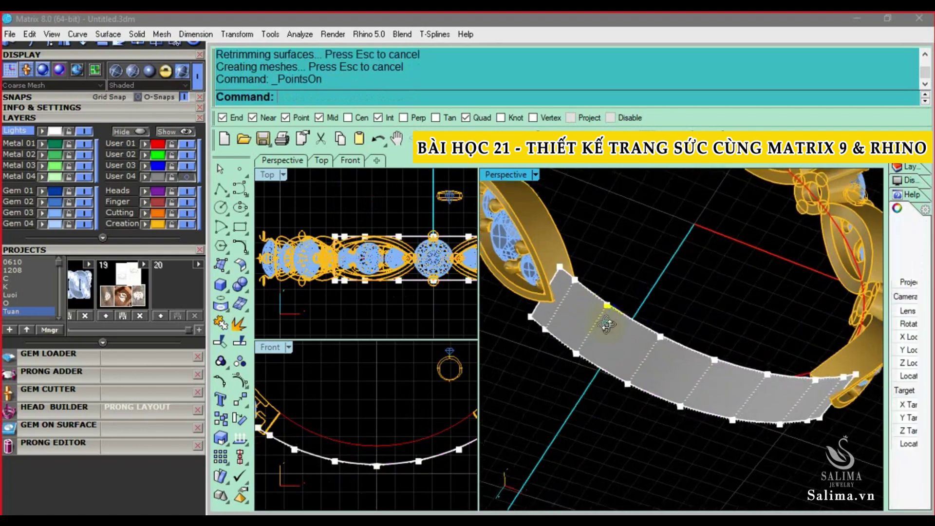
right_drag(700, 378, 576, 288)
- Move the band's first-end control points onto the gold setting and hide the points
click(560, 281)
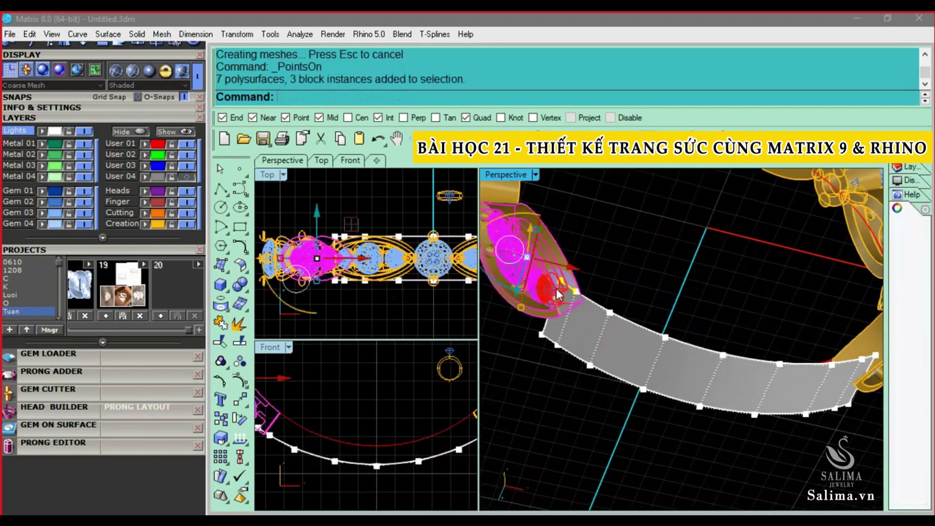
click(543, 335)
scroll(429, 417, down, 2)
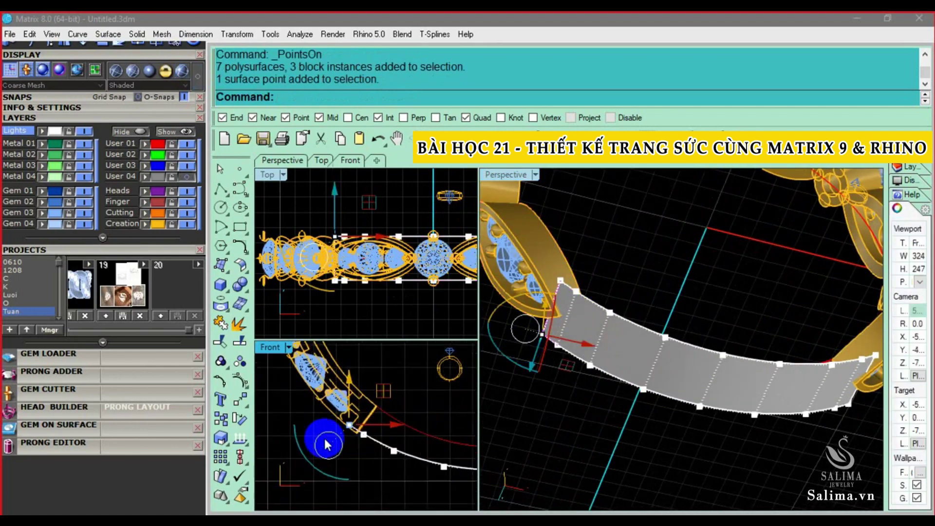
shift+click(336, 430)
scroll(385, 436, up, 2)
scroll(390, 433, up, 4)
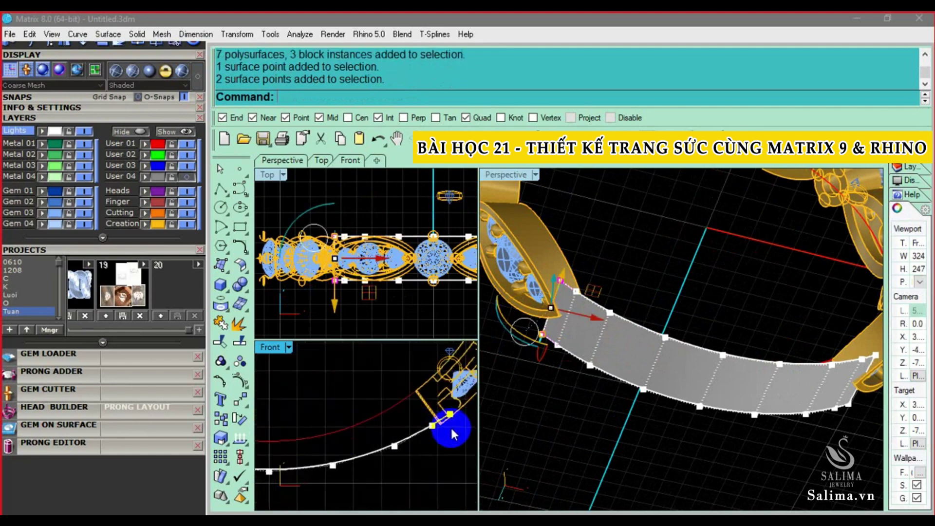
shift+click(449, 411)
mouse_move(707, 375)
right_down()
mouse_move(678, 353)
mouse_move(758, 355)
right_up()
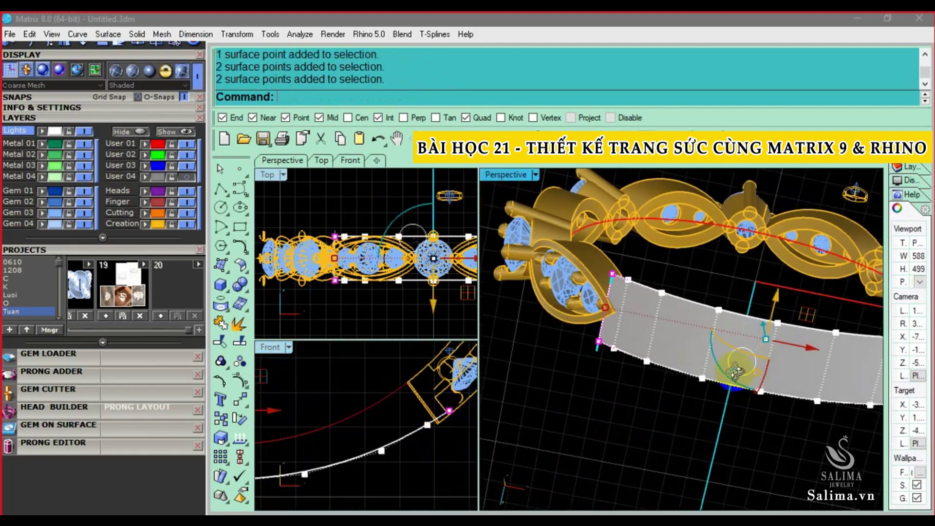
drag(763, 366, 761, 341)
key(Escape)
- Inspect the band-to-setting junction, then reselect the band and show its control points
mouse_move(612, 287)
right_down()
mouse_move(638, 312)
mouse_move(708, 328)
mouse_move(659, 329)
mouse_move(682, 310)
mouse_move(648, 313)
mouse_move(647, 299)
mouse_move(688, 307)
right_up()
scroll(653, 317, up, 3)
scroll(667, 323, up, 2)
right_drag(635, 224, 635, 291)
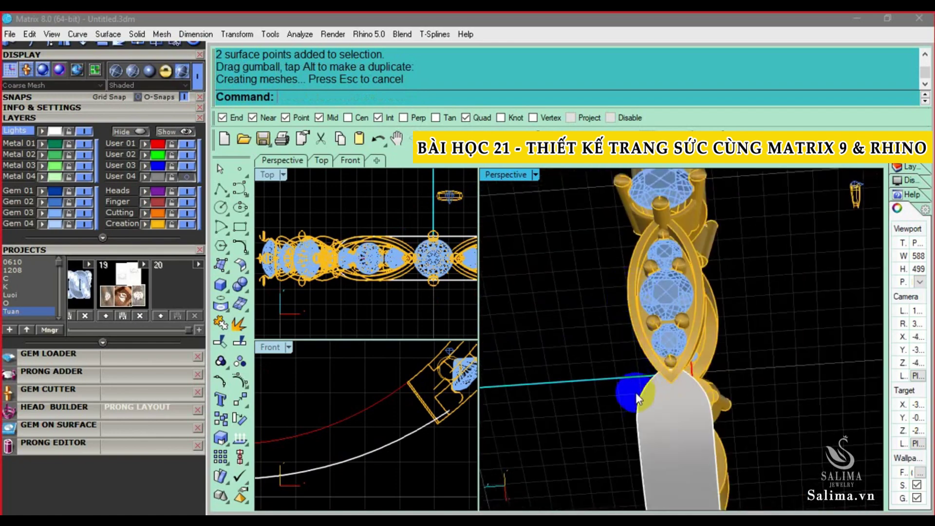
click(641, 356)
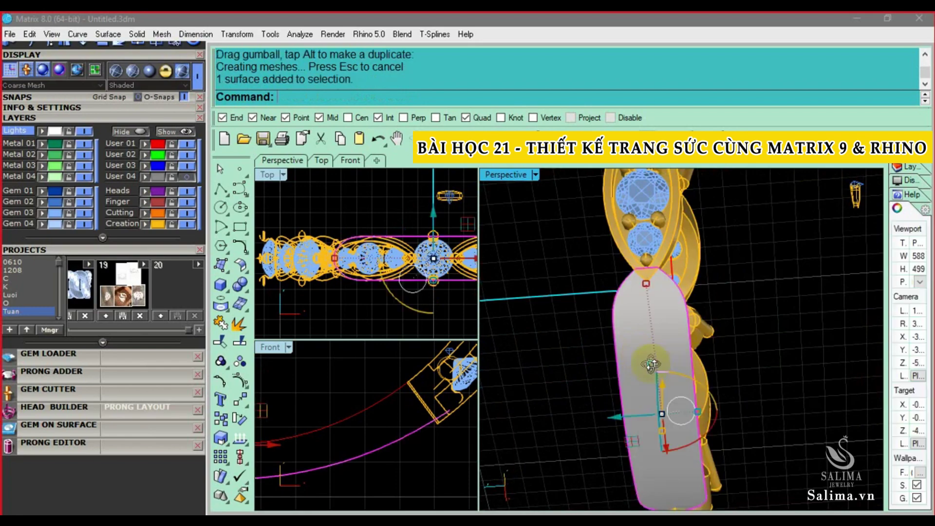
right_drag(641, 355, 627, 361)
key(F10)
- Move the band's other-end control points to meet the opposite setting, then hide the points
click(585, 320)
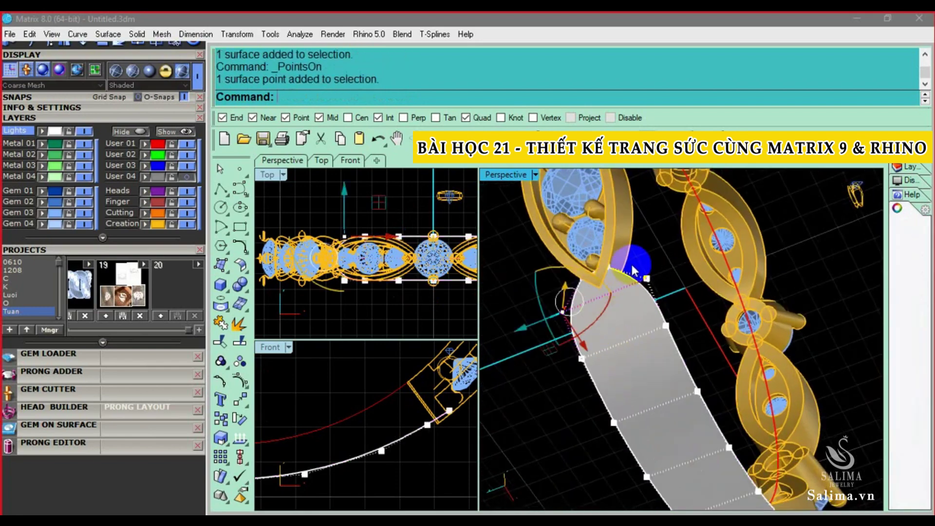
shift+click(647, 280)
mouse_move(659, 285)
right_down()
mouse_move(604, 271)
mouse_move(639, 381)
right_up()
scroll(608, 266, down, 5)
scroll(663, 379, up, 5)
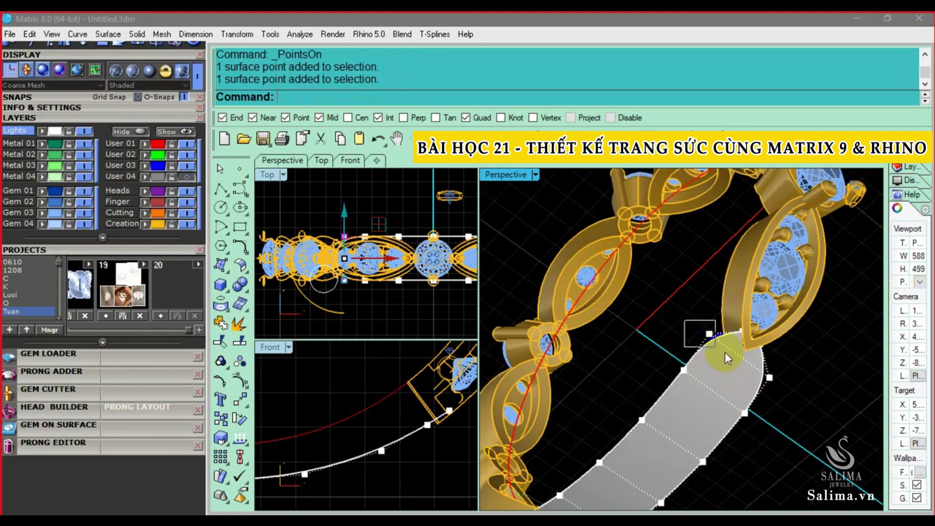
shift+click(770, 378)
scroll(727, 379, up, 3)
scroll(603, 410, down, 2)
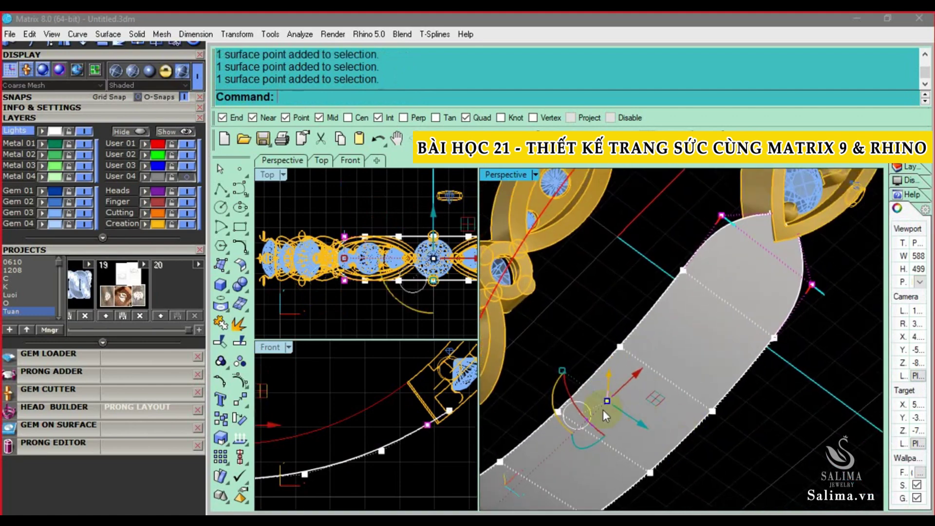
scroll(603, 411, up, 2)
scroll(595, 419, down, 1)
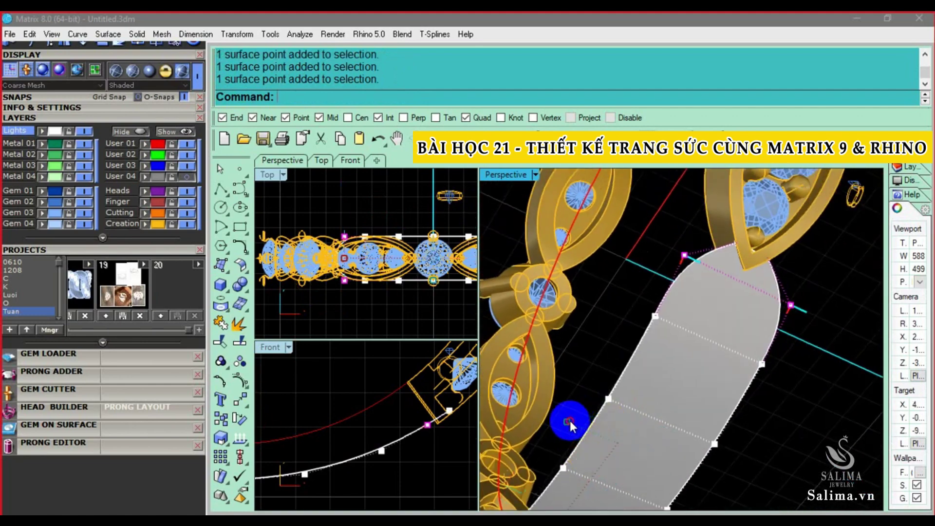
drag(570, 426, 573, 429)
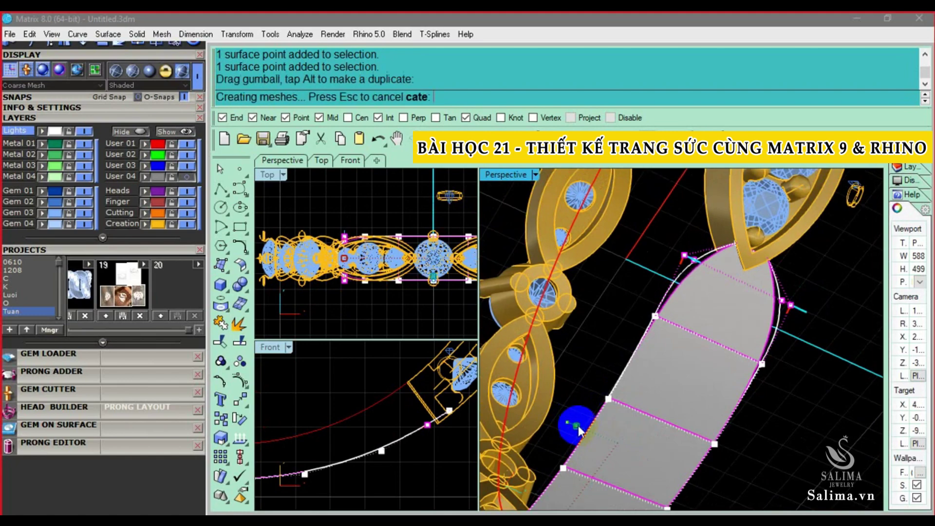
mouse_move(577, 425)
right_down()
mouse_move(670, 307)
mouse_move(718, 206)
mouse_move(673, 292)
mouse_move(719, 233)
mouse_move(641, 306)
mouse_move(576, 336)
mouse_move(622, 327)
mouse_move(616, 307)
right_up()
key(Escape)
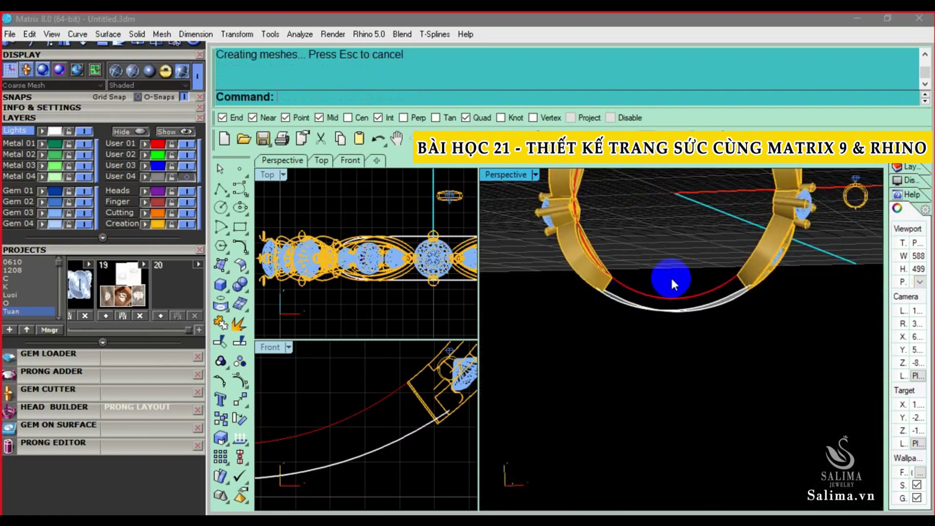
- Extrude the ring's red curve to both sides into a cylindrical surface around the ring
click(657, 293)
scroll(385, 290, down, 2)
text(ex)
key(Return)
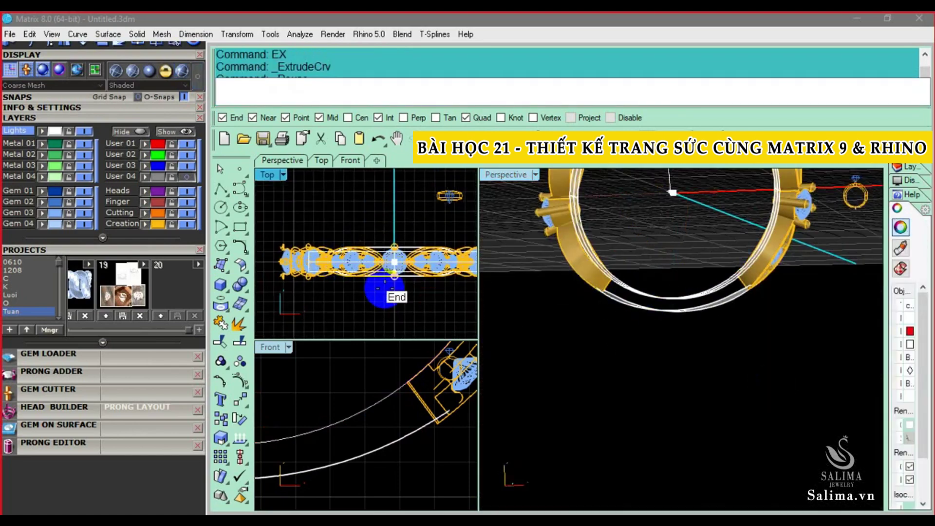
click(375, 302)
right_drag(653, 317, 676, 292)
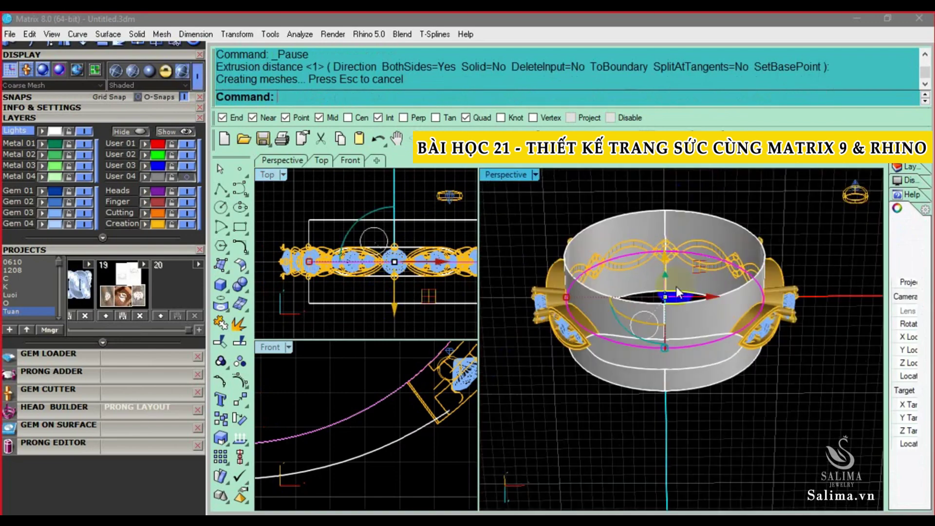
scroll(685, 327, up, 3)
scroll(685, 327, up, 2)
- Delete the selected object and try exploding the cylinder surface into pieces
key(Delete)
click(795, 362)
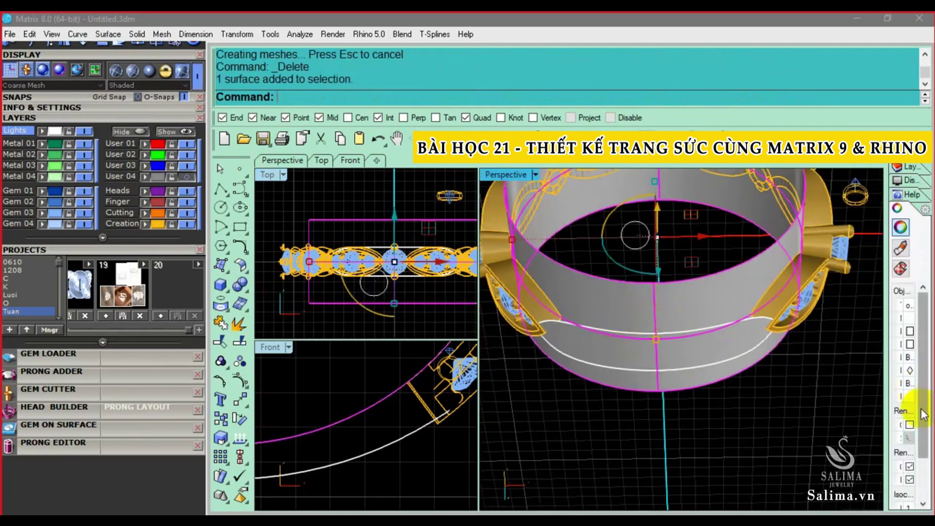
text(e)
key(Return)
click(928, 478)
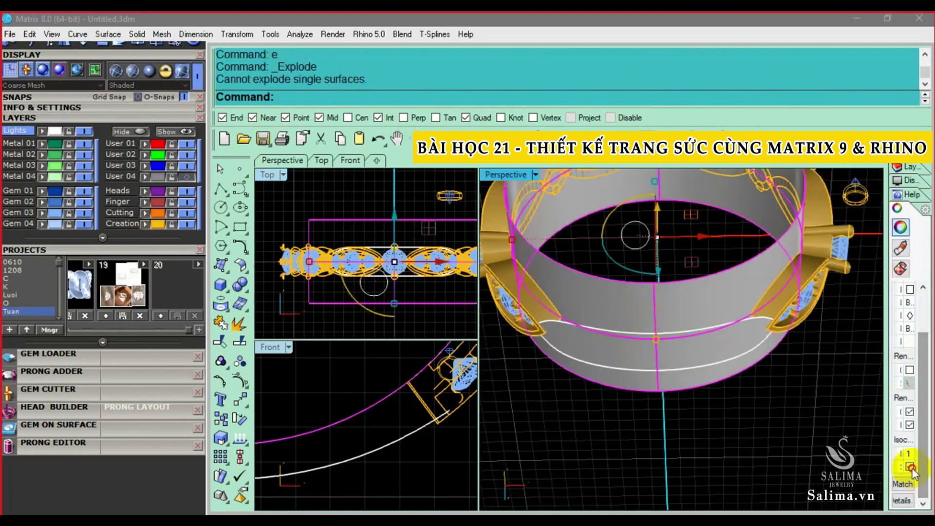
- Duplicate the band strip's border as a curve
click(692, 343)
right_drag(701, 399, 513, 371)
mouse_move(405, 385)
right_down()
mouse_move(373, 393)
mouse_move(412, 409)
right_up()
right_drag(695, 389, 699, 374)
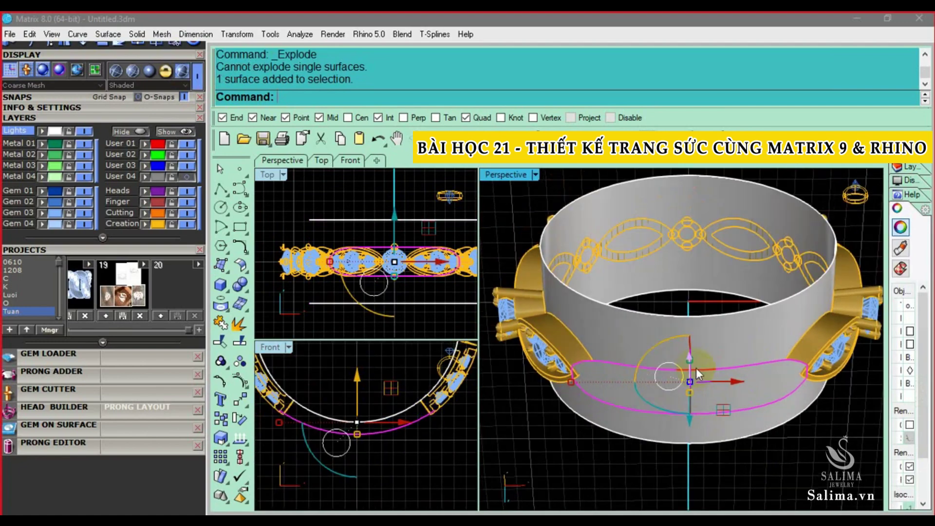
click(221, 305)
click(312, 308)
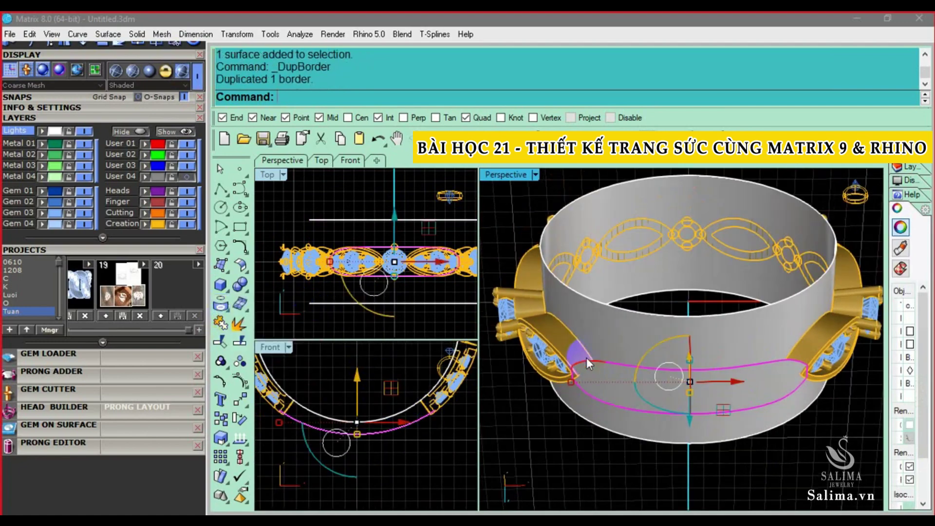
- Pull the band outline onto the cylinder and trim away the cylinder outside it
right_drag(586, 357, 633, 342)
text(ul)
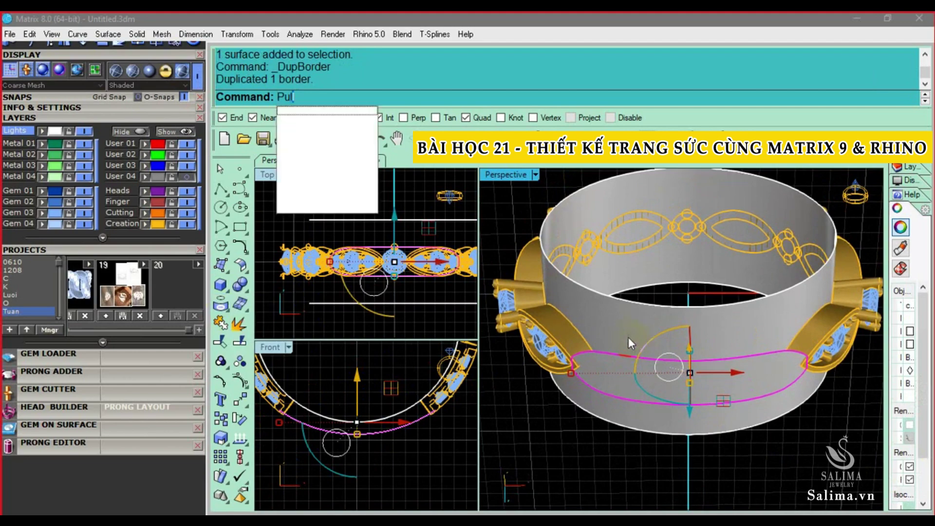
text(l)
key(Return)
scroll(653, 337, up, 2)
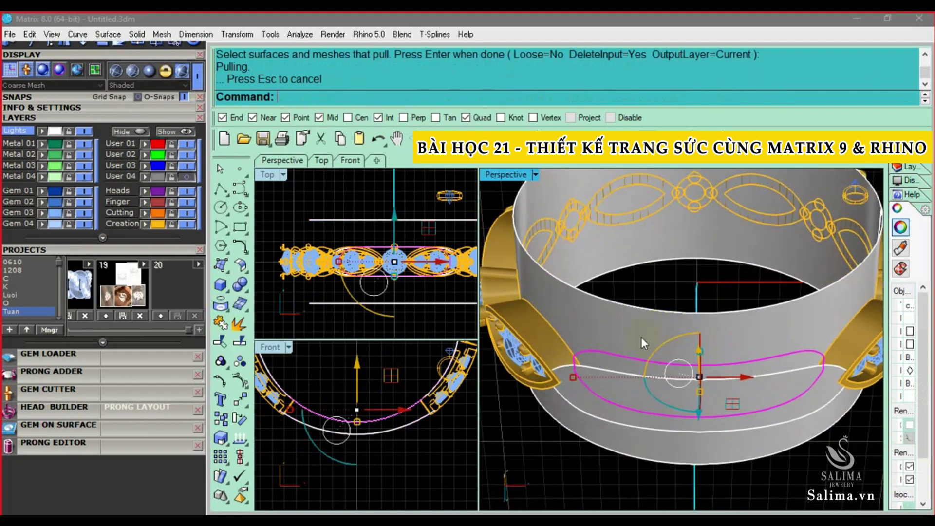
text(tr)
key(Return)
click(621, 323)
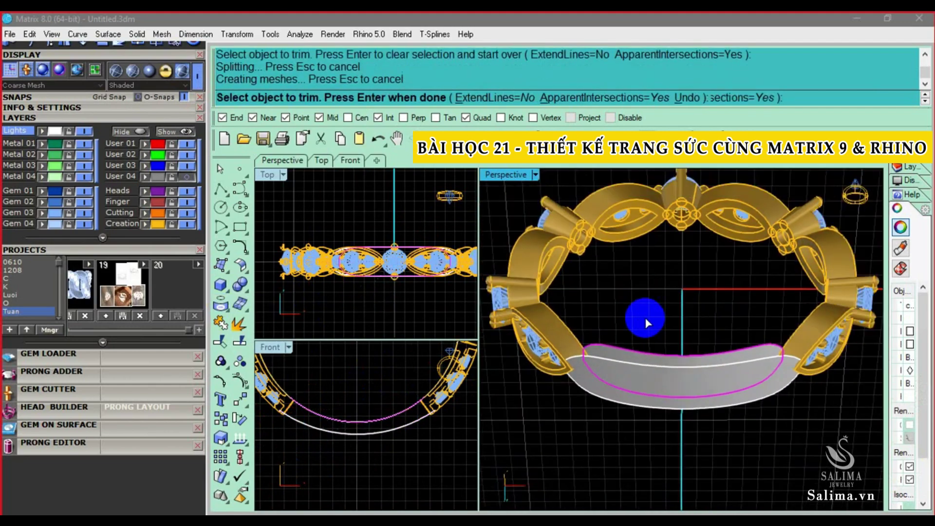
key(Return)
- Delete the leftover outline curve while keeping both band surfaces
drag(660, 382, 613, 340)
right_drag(613, 340, 633, 351)
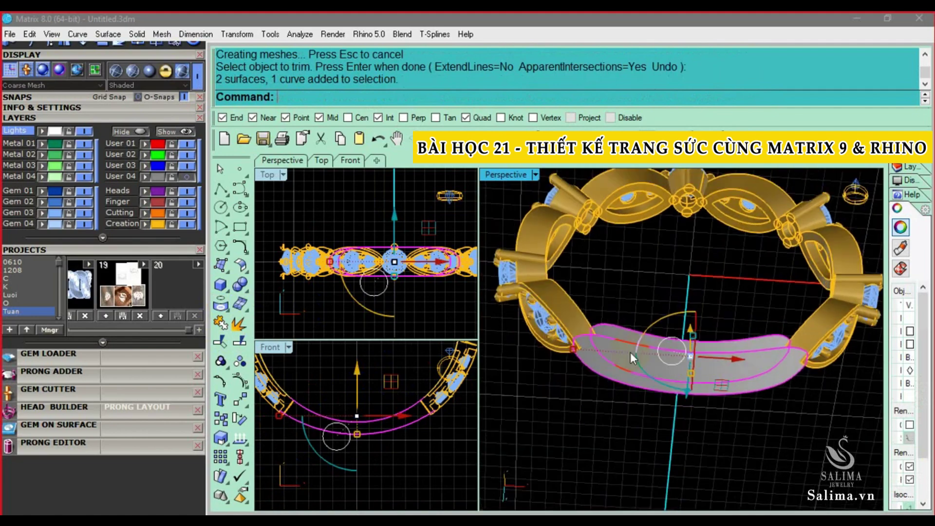
scroll(618, 344, up, 3)
ctrl+click(612, 340)
ctrl+click(615, 338)
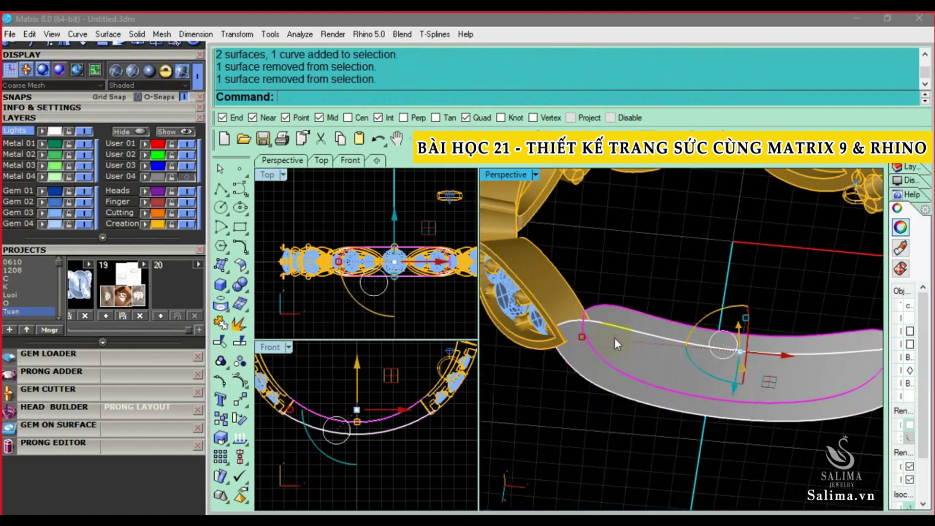
key(Delete)
- Hide everything except the two band surfaces
scroll(677, 469, down, 2)
drag(677, 470, 657, 371)
scroll(659, 352, down, 2)
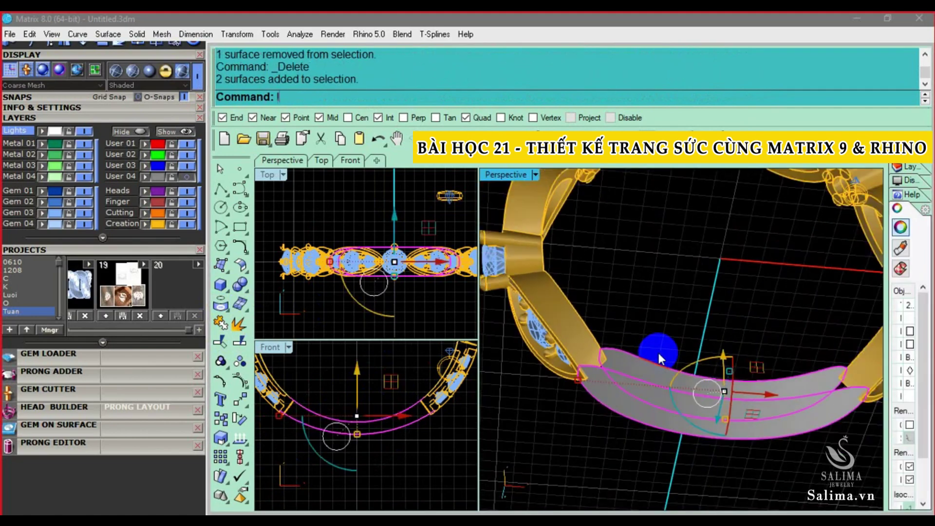
key(ctrl+i)
key(ctrl+h)
scroll(646, 386, up, 3)
- Draw a straight line connecting the tips of the two band surfaces
text(T)
key(Return)
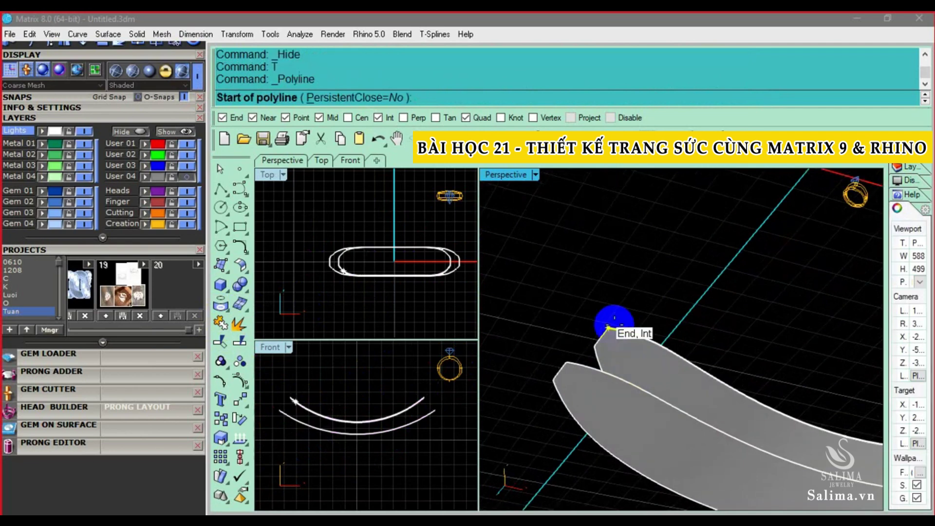
click(610, 327)
click(567, 364)
key(Return)
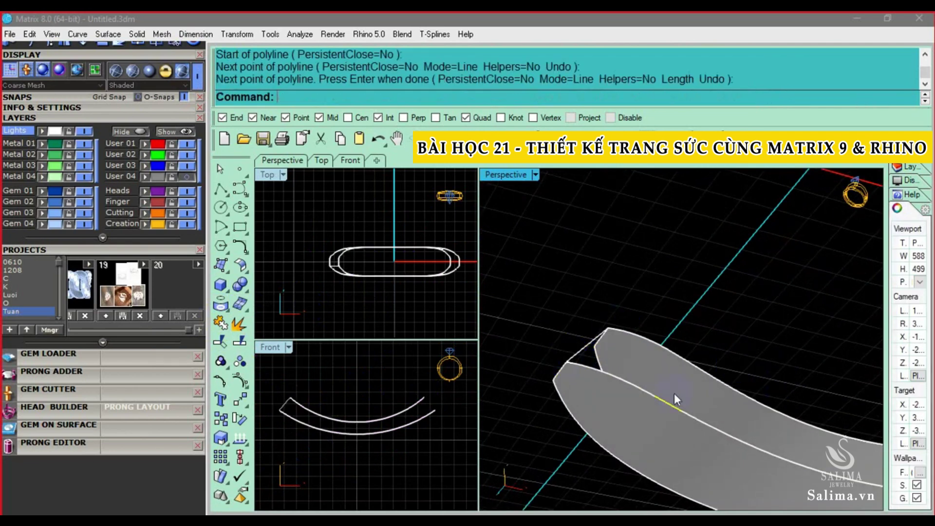
- Duplicate the band borders and build a two-rail sweep surface between them
click(636, 411)
click(227, 313)
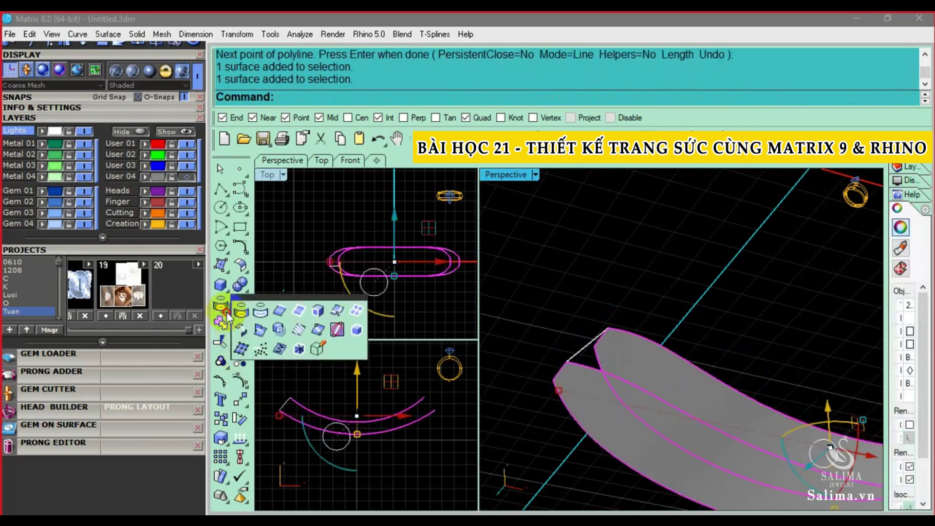
click(301, 311)
click(580, 349)
scroll(580, 348, down, 2)
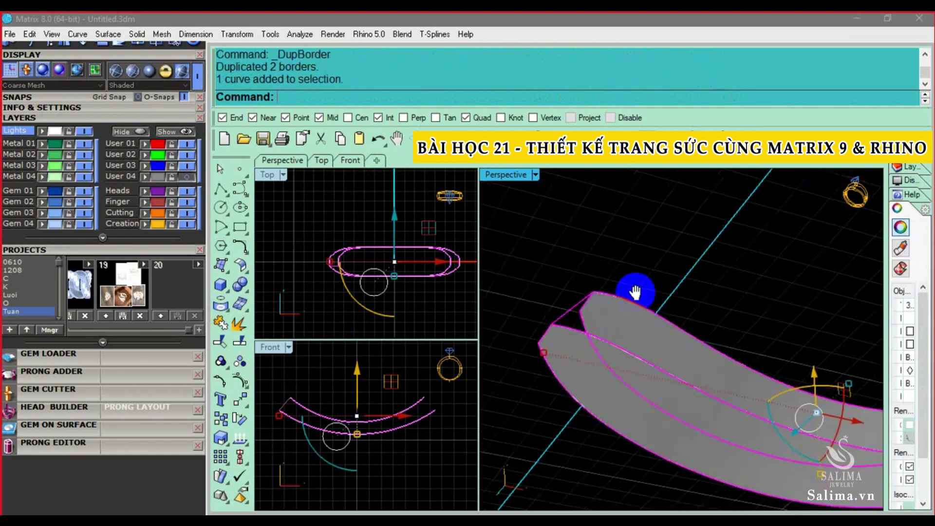
scroll(629, 273, down, 2)
text(W2)
key(Return)
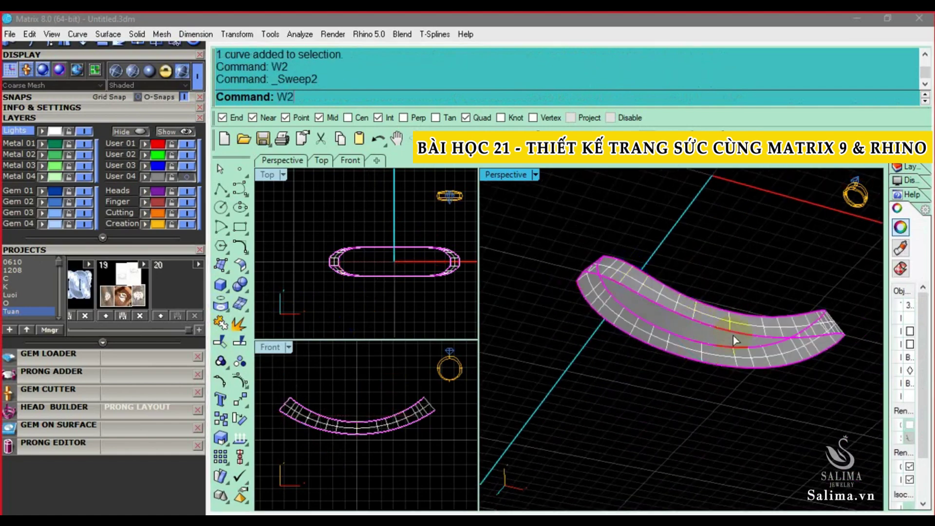
click(497, 388)
key(Return)
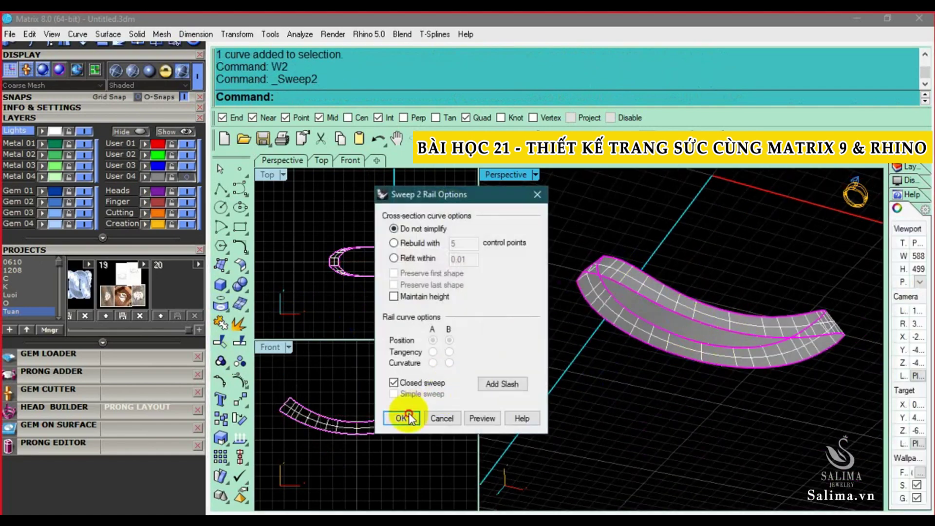
click(398, 416)
- Join all band surfaces into one closed solid and delete the leftover construction curves
click(810, 414)
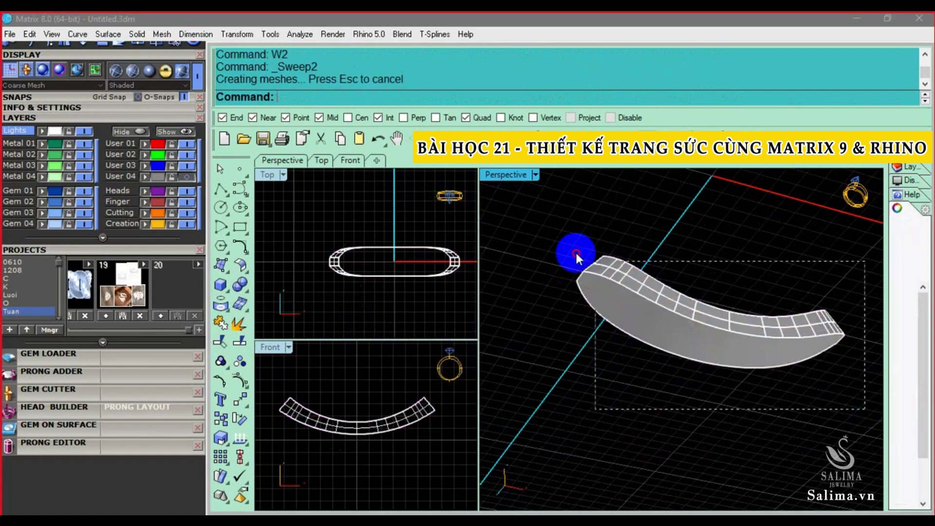
drag(575, 250, 574, 250)
click(220, 323)
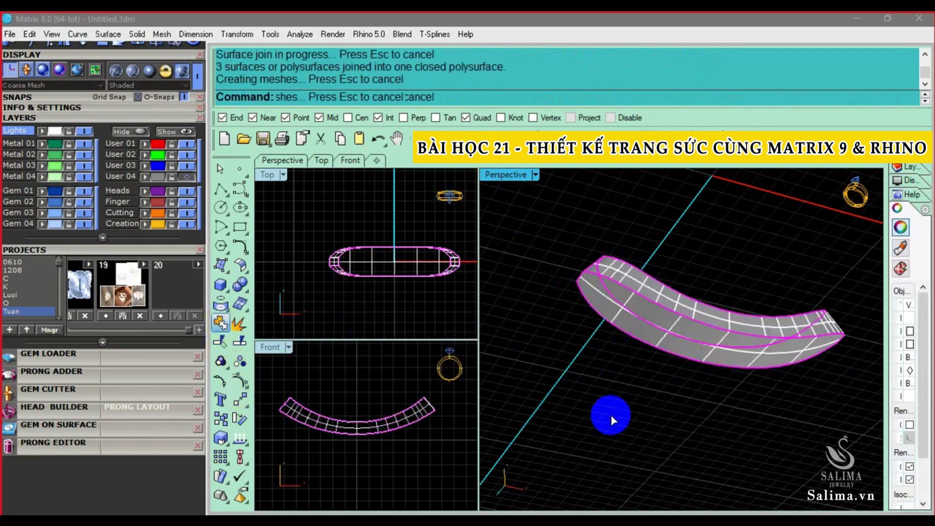
click(574, 244)
scroll(638, 304, up, 3)
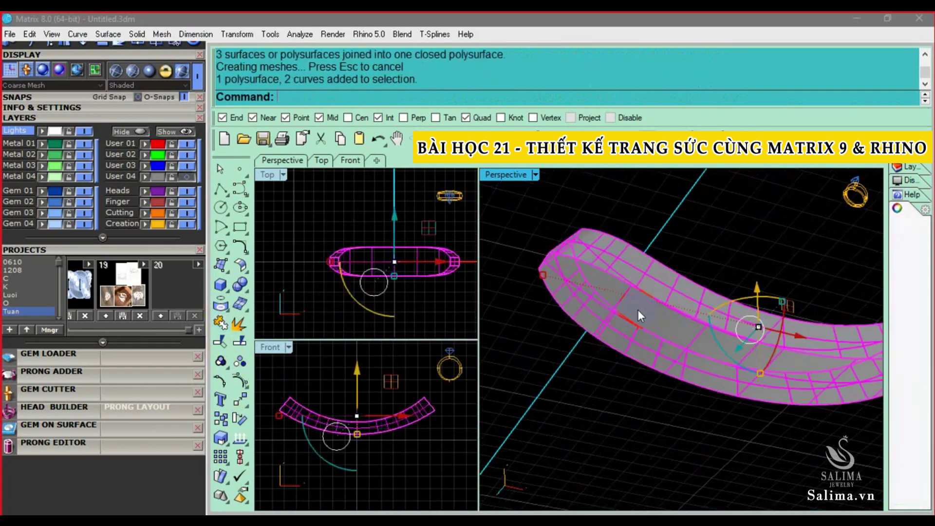
scroll(638, 311, down, 3)
ctrl+click(638, 310)
key(Delete)
- Turn off isocurve display on the closed band solid
click(910, 426)
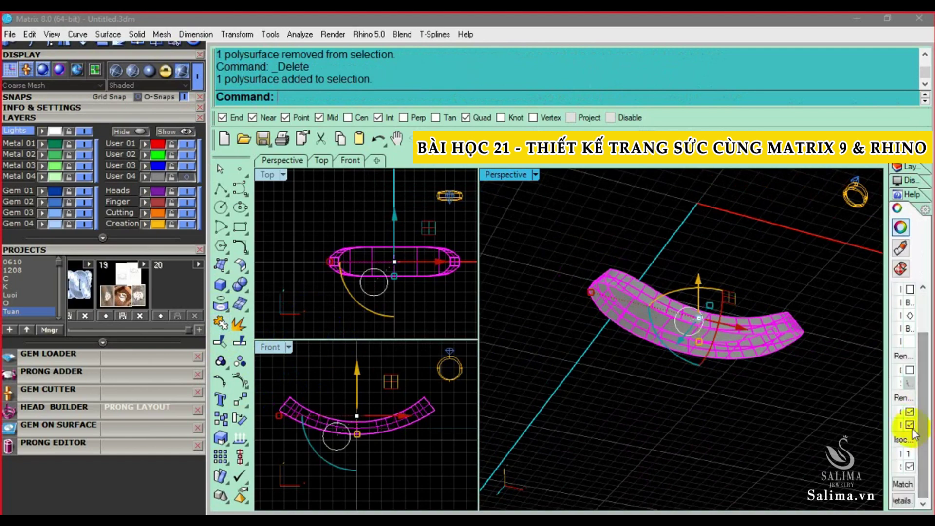
right_drag(855, 441, 752, 416)
click(752, 417)
click(720, 330)
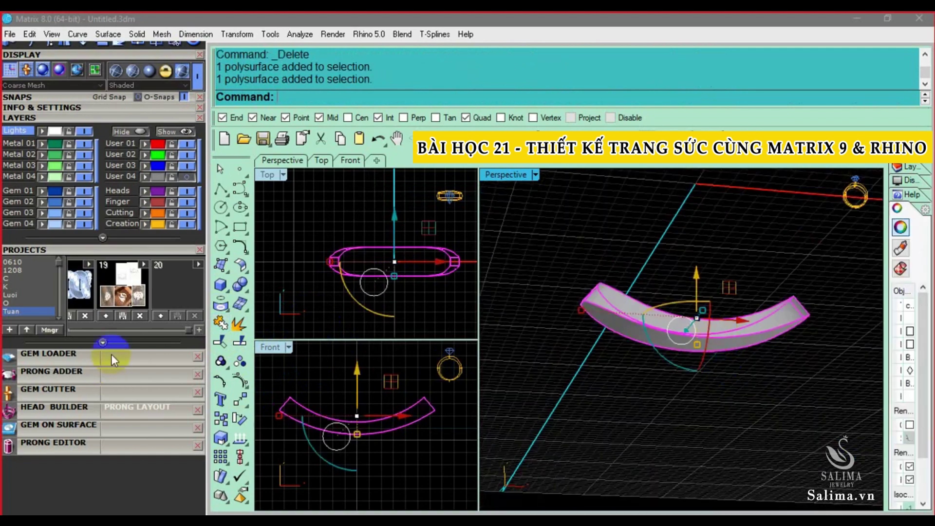
- Show the hidden ring parts, delete the stray curve and change the viewport display
text(show)
key(Return)
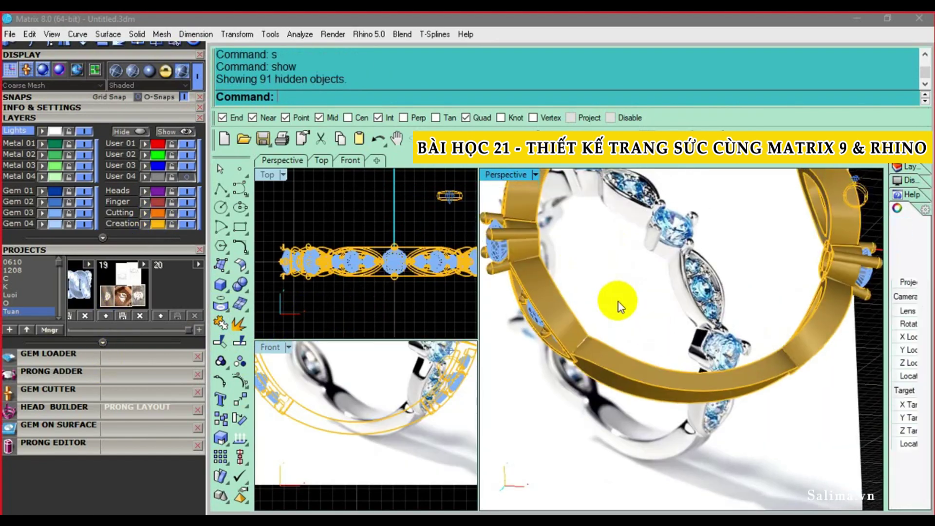
right_drag(617, 325, 657, 270)
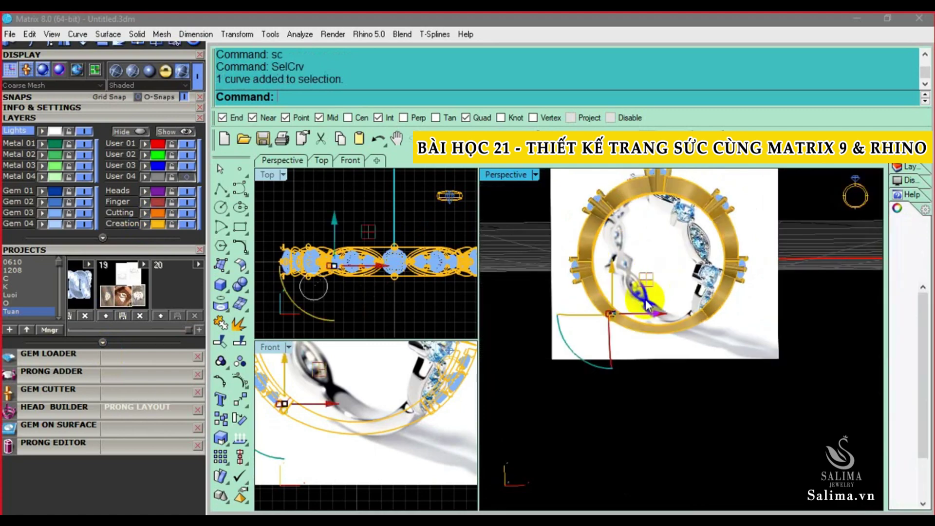
key(Delete)
scroll(379, 317, down, 2)
click(267, 202)
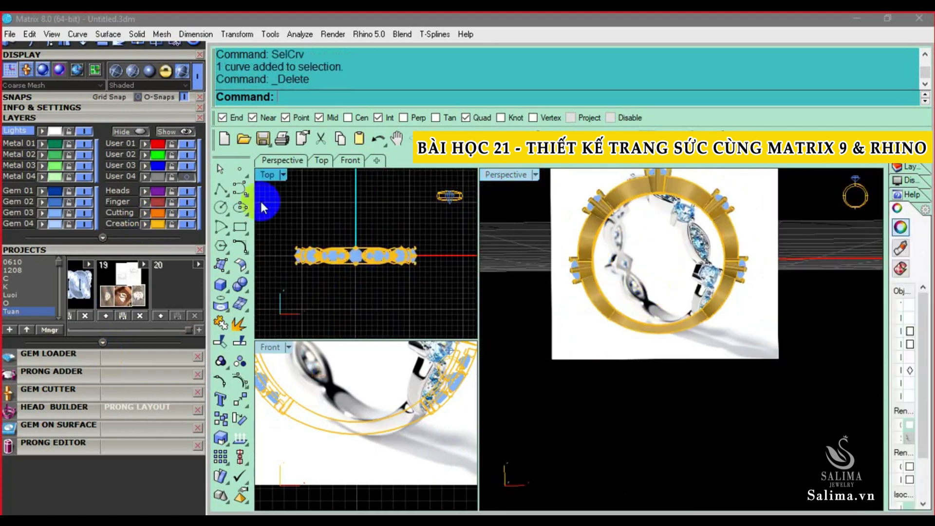
click(149, 72)
- Window-select every ring part and group them together
drag(285, 234, 425, 282)
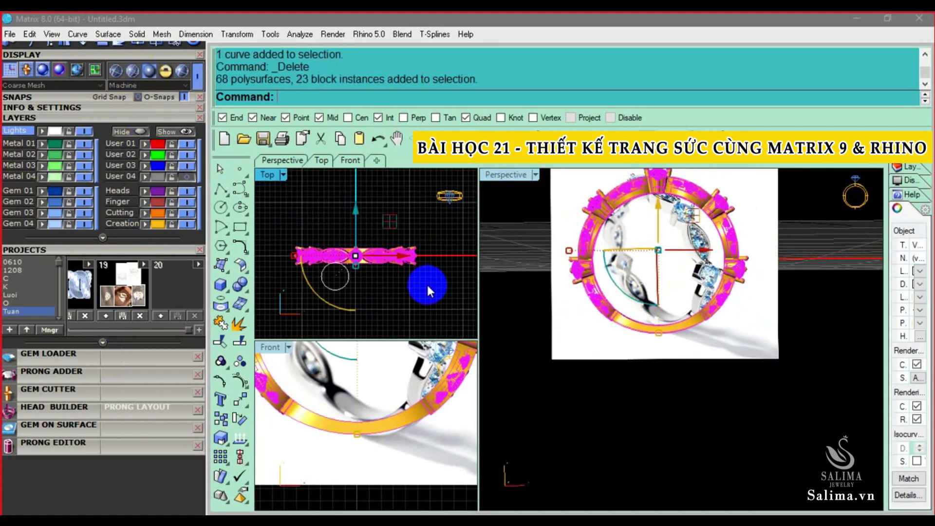
right_drag(426, 282, 436, 285)
text(g)
key(Return)
scroll(404, 399, down, 3)
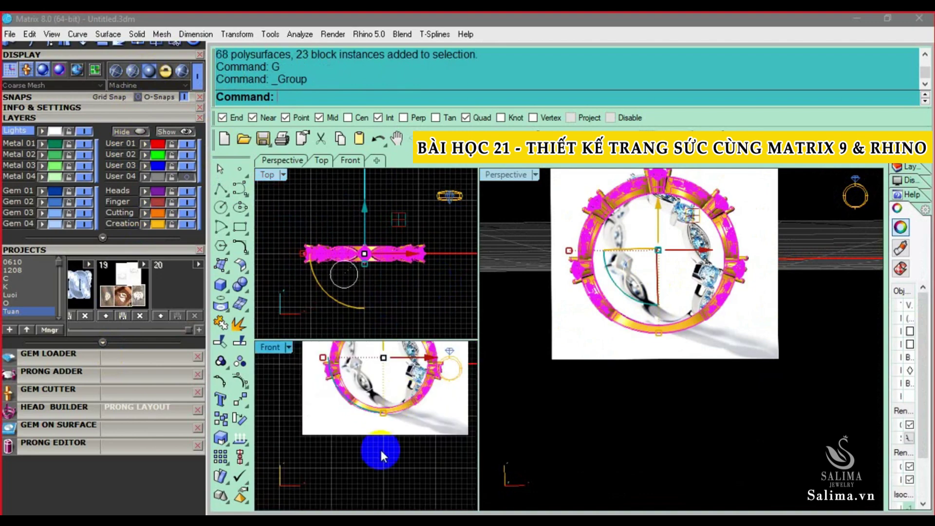
- Hide the reference picture surface
click(644, 350)
click(635, 326)
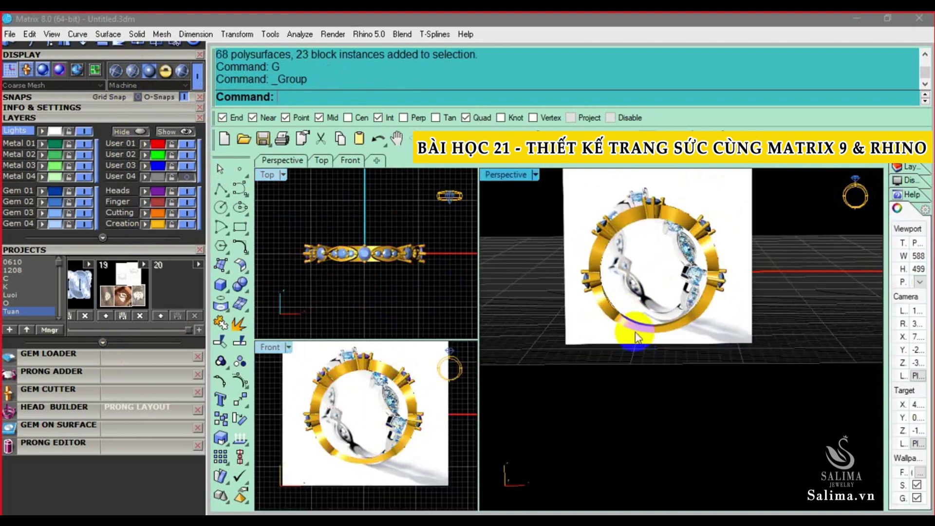
right_drag(635, 327, 580, 326)
text(h)
right_click(621, 344)
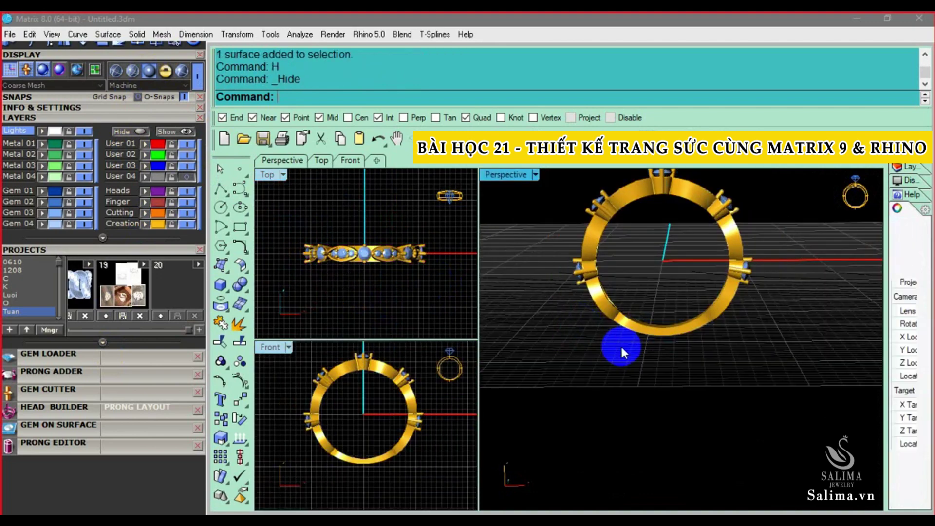
right_drag(399, 447, 367, 447)
scroll(367, 447, down, 2)
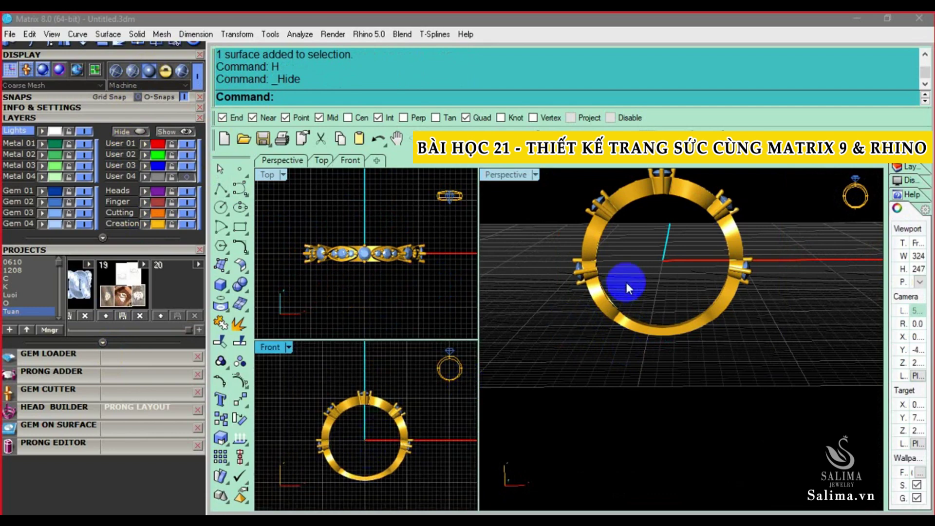
- Show the reference picture again and select a part of the ring
text(s)
key(Return)
right_drag(675, 251, 673, 295)
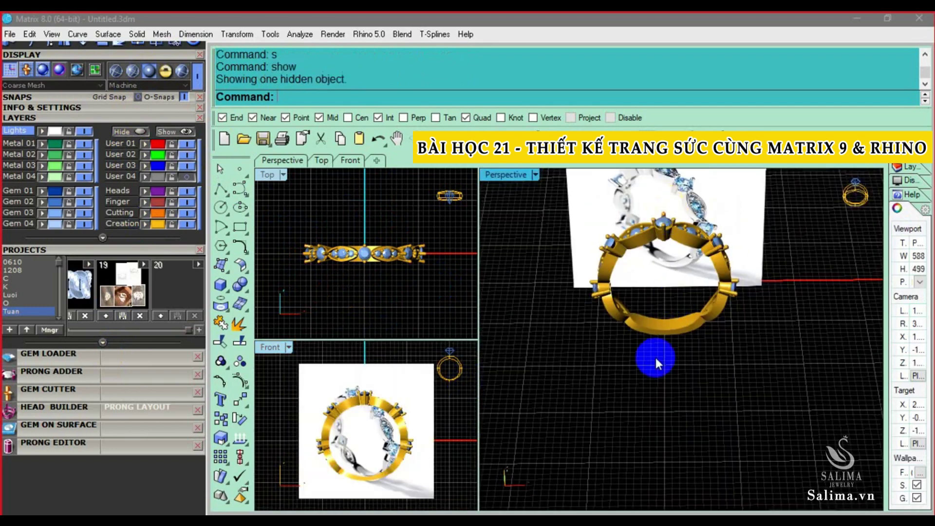
scroll(663, 250, up, 3)
scroll(660, 263, up, 3)
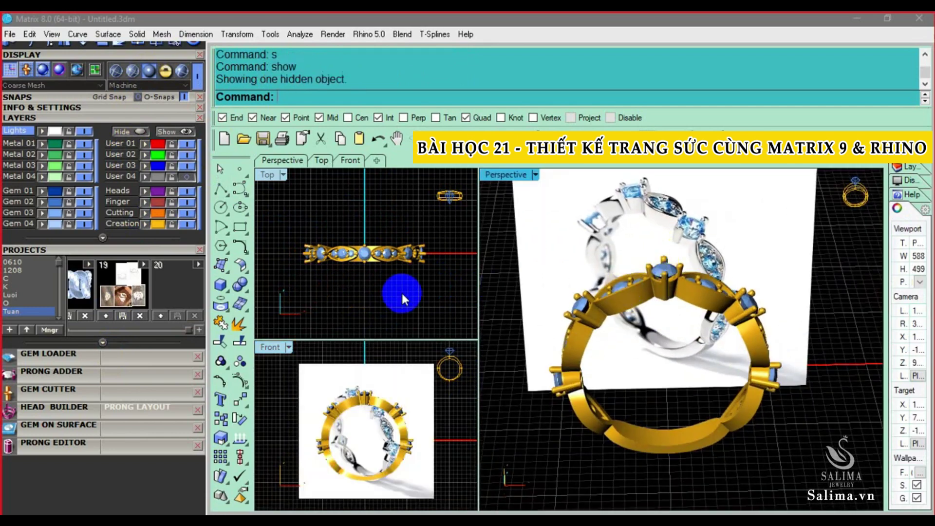
scroll(376, 262, up, 1)
click(376, 262)
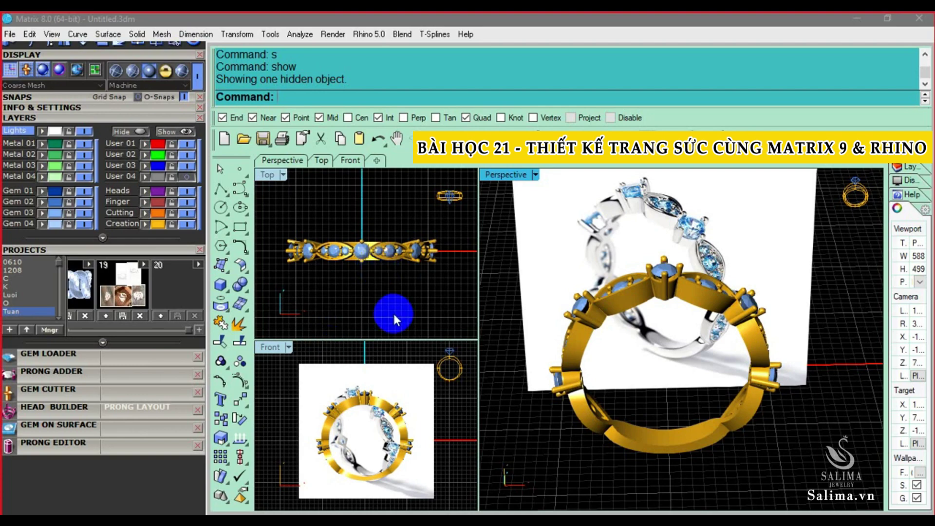
- Orbit the ring from several angles to compare it with the reference photo
mouse_move(589, 291)
right_down()
mouse_move(651, 313)
mouse_move(682, 244)
right_up()
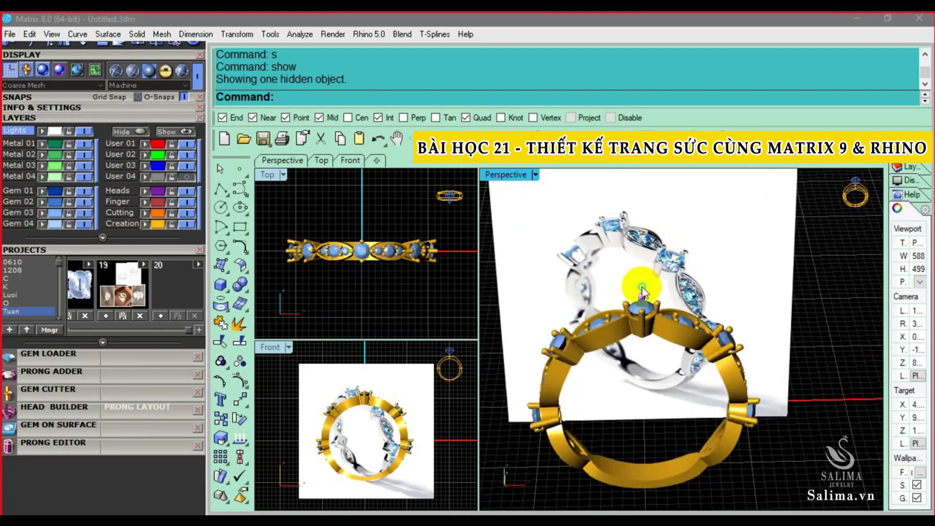
mouse_move(636, 271)
right_down()
mouse_move(662, 265)
mouse_move(643, 198)
mouse_move(656, 239)
right_up()
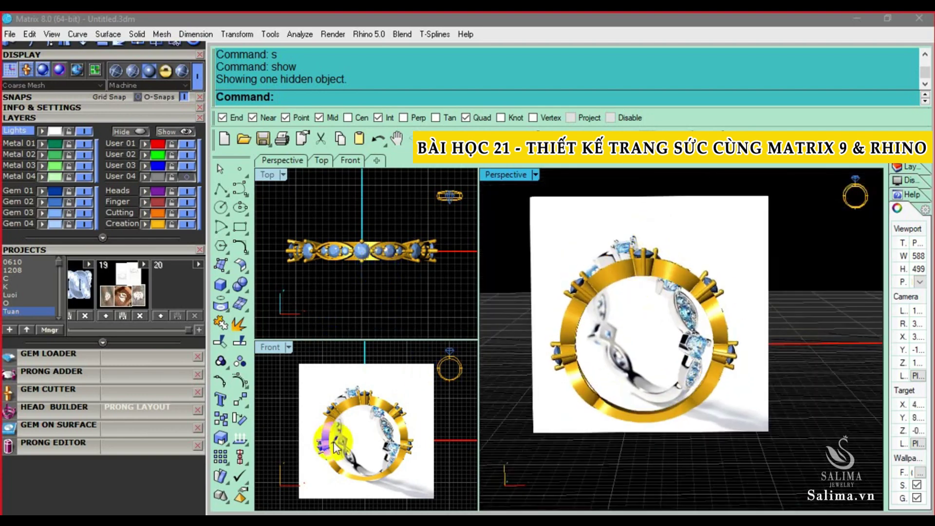
right_drag(698, 276, 617, 248)
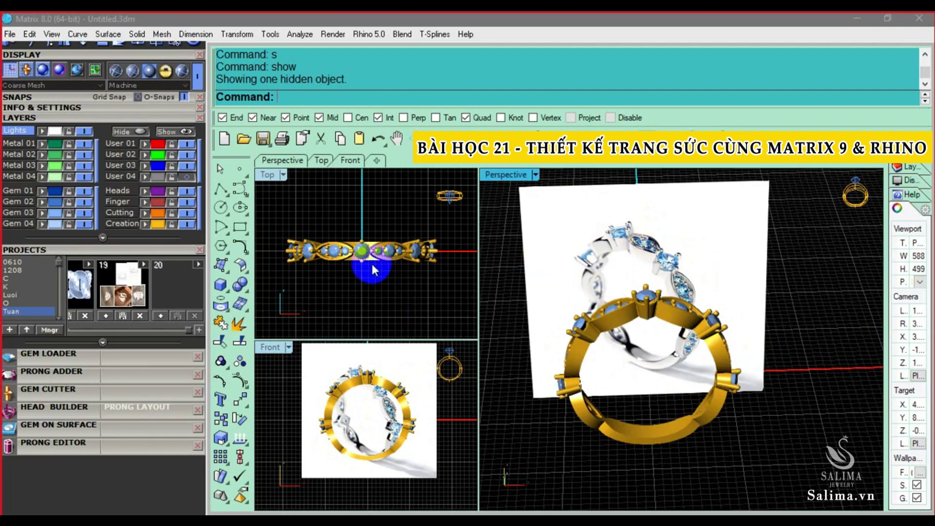
right_drag(668, 263, 623, 270)
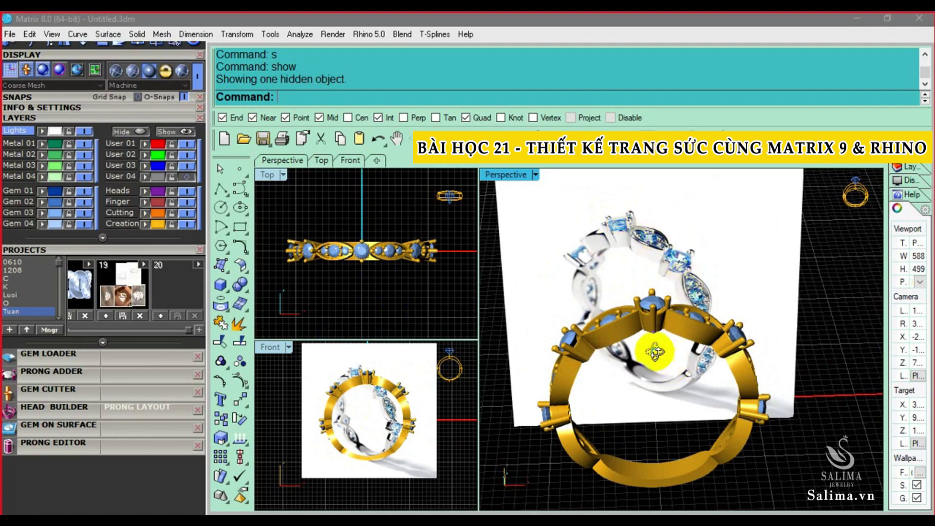
mouse_move(655, 351)
right_down()
mouse_move(626, 327)
mouse_move(643, 246)
mouse_move(670, 355)
mouse_move(653, 337)
right_up()
mouse_move(728, 385)
right_down()
mouse_move(628, 355)
mouse_move(594, 460)
mouse_move(735, 372)
mouse_move(683, 258)
right_up()
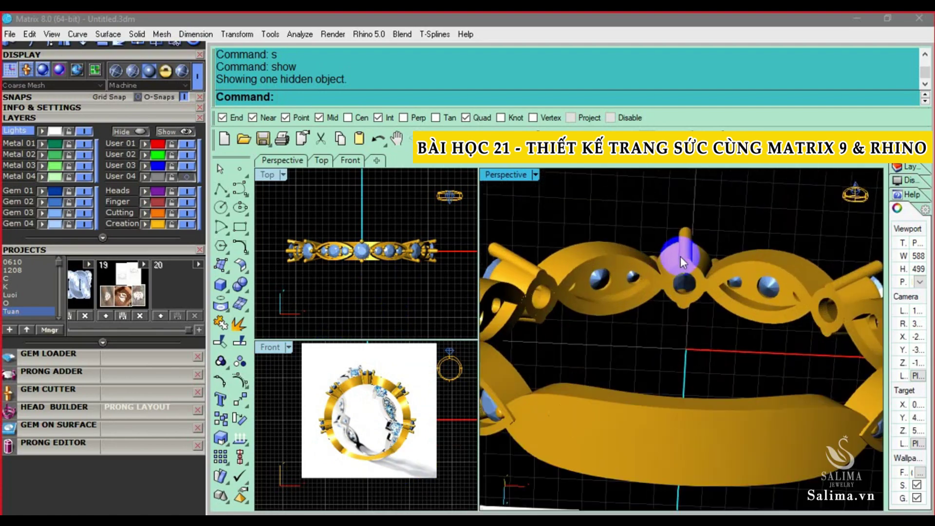
scroll(681, 265, up, 5)
- Switch the perspective and top views to shaded display and hide the reference image
text(SV)
key(Return)
text(SV)
key(Return)
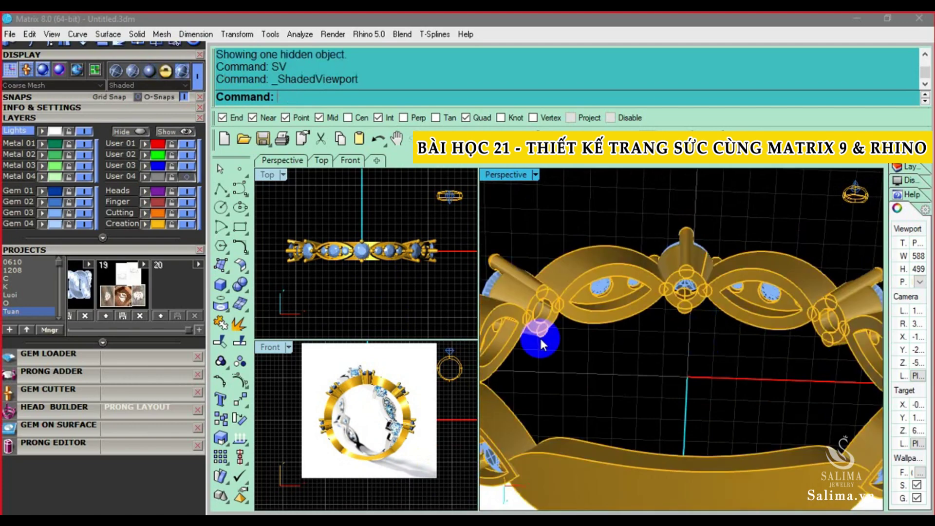
right_click(392, 286)
click(409, 395)
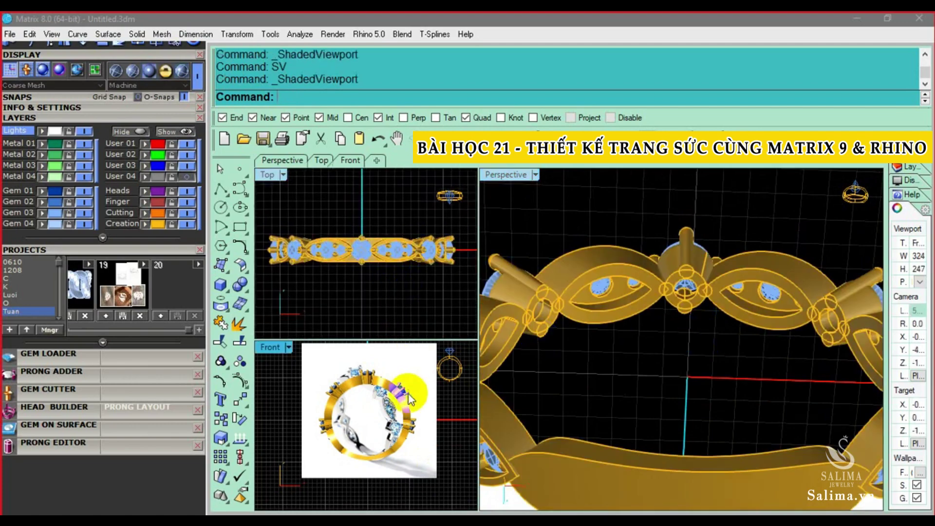
click(426, 388)
text(H)
key(Return)
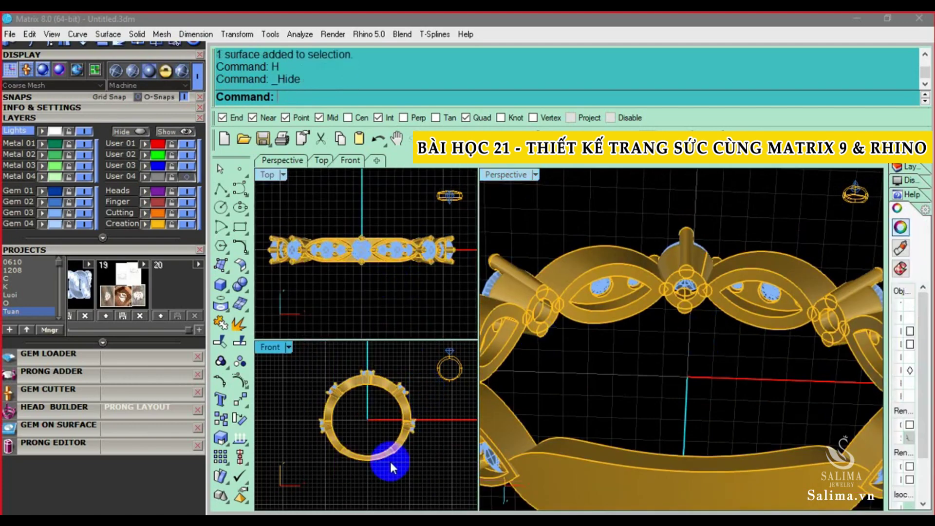
- Orbit and zoom down onto the gem head and band gems
scroll(383, 433, down, 3)
scroll(674, 297, up, 3)
mouse_move(674, 297)
right_down()
mouse_move(728, 290)
mouse_move(679, 303)
mouse_move(642, 288)
mouse_move(603, 372)
mouse_move(702, 294)
right_up()
scroll(697, 295, up, 3)
mouse_move(697, 327)
right_down()
mouse_move(740, 271)
mouse_move(727, 275)
right_up()
scroll(731, 215, up, 2)
mouse_move(731, 215)
right_down()
mouse_move(646, 286)
mouse_move(735, 241)
mouse_move(726, 229)
right_up()
scroll(724, 224, down, 2)
- Orbit around the head's sides and gem seats from below, then fit the ring in view
scroll(726, 229, up, 1)
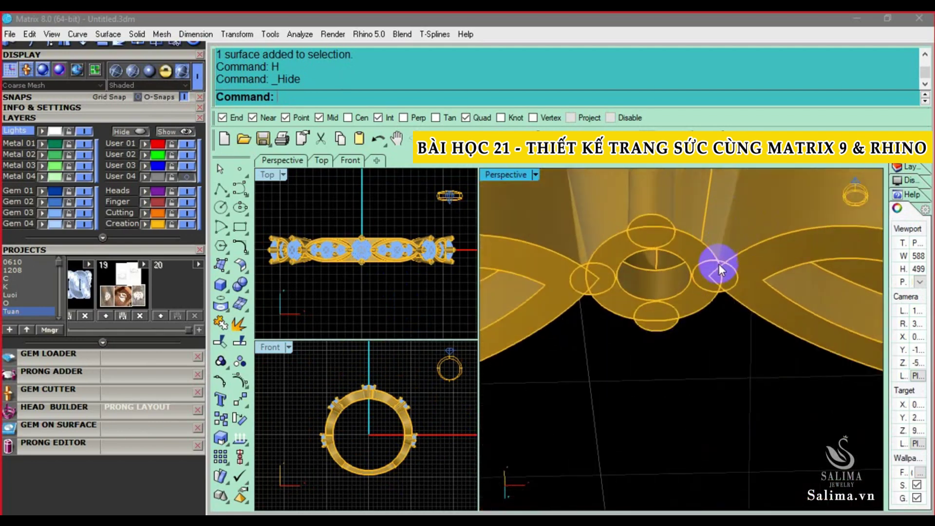
scroll(716, 261, up, 2)
scroll(712, 260, down, 2)
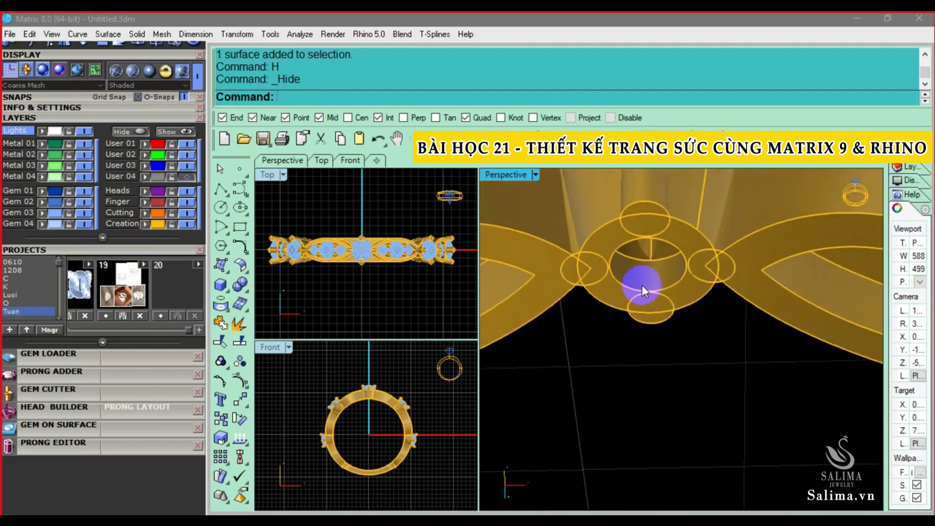
mouse_move(669, 258)
right_down()
mouse_move(688, 257)
mouse_move(696, 223)
mouse_move(682, 283)
mouse_move(673, 267)
mouse_move(595, 334)
mouse_move(703, 309)
mouse_move(730, 268)
mouse_move(681, 412)
mouse_move(679, 378)
mouse_move(713, 279)
mouse_move(688, 216)
mouse_move(685, 254)
right_up()
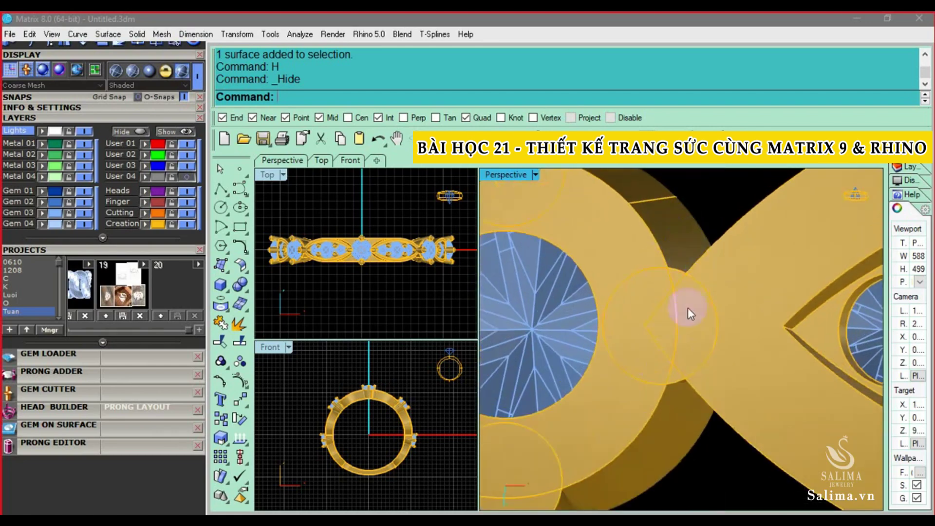
mouse_move(688, 308)
right_down()
mouse_move(690, 278)
mouse_move(690, 354)
mouse_move(710, 334)
mouse_move(701, 409)
mouse_move(577, 332)
right_up()
mouse_move(661, 340)
right_down()
mouse_move(712, 313)
mouse_move(726, 267)
right_up()
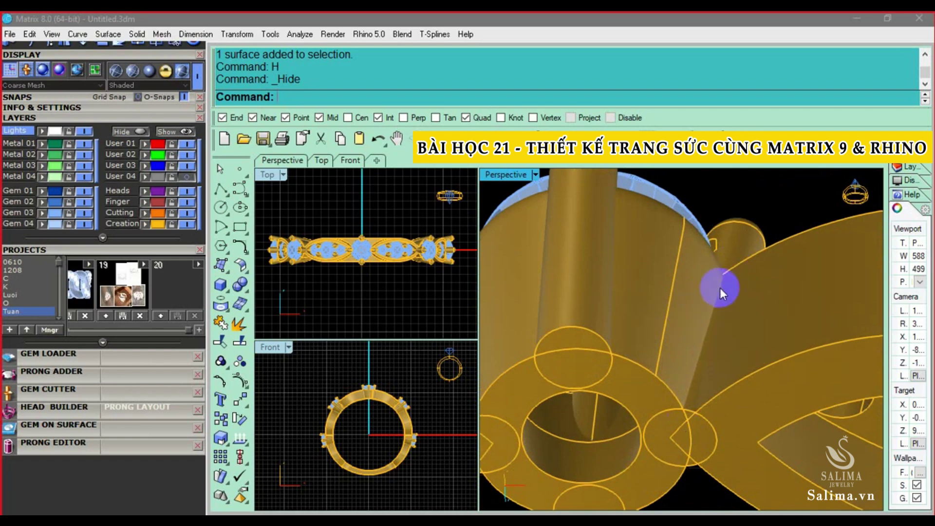
scroll(720, 288, down, 3)
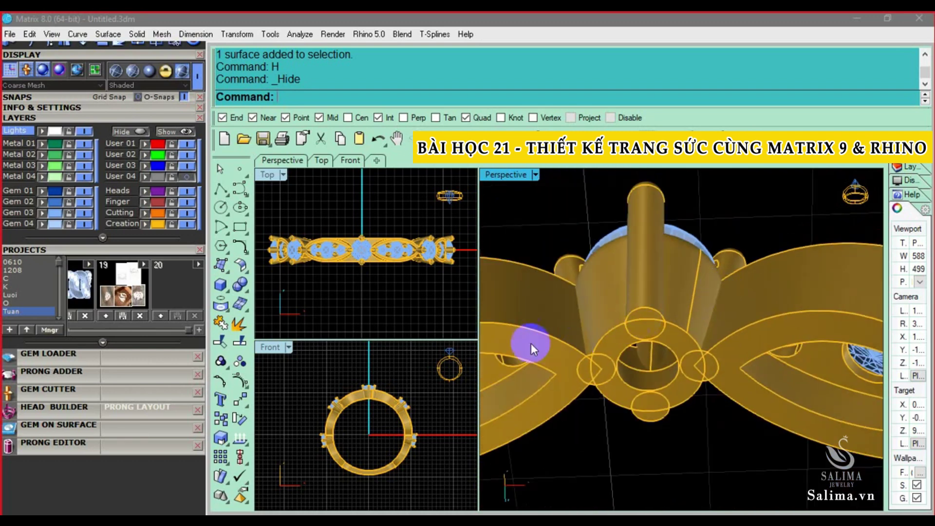
key(ctrl+shift+e)
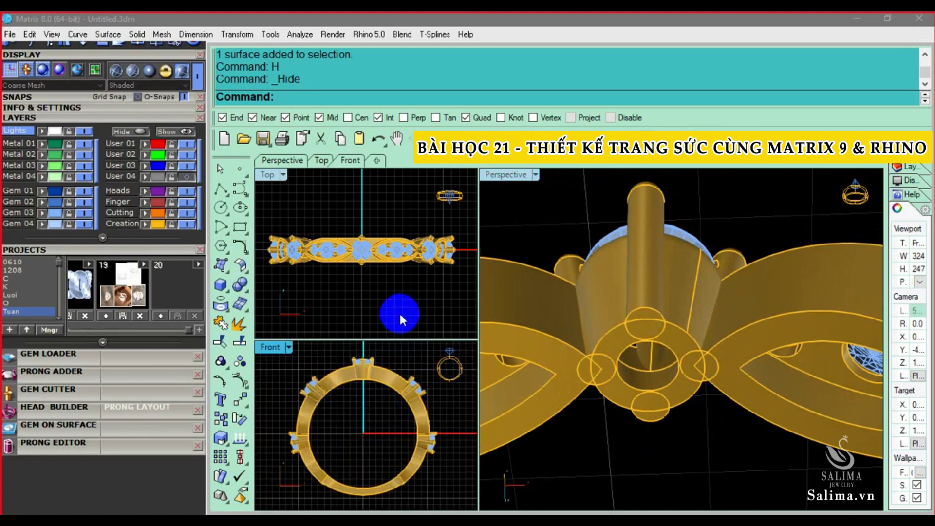
right_drag(738, 291, 659, 335)
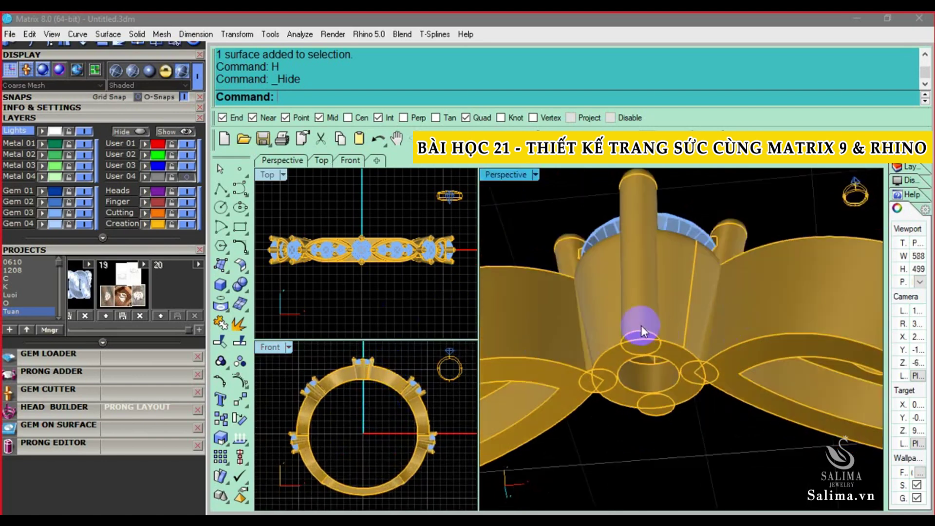
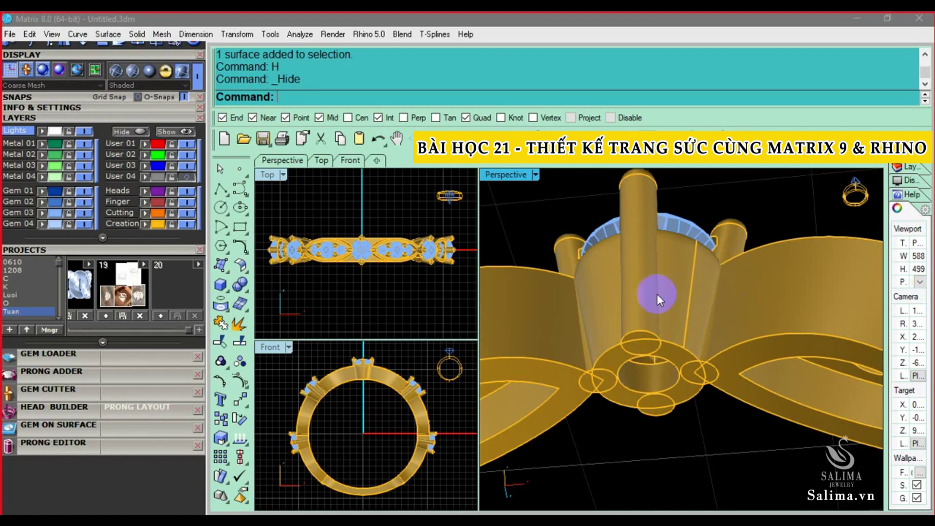
- Zoom and orbit in close to inspect one stone section of the ring
scroll(688, 276, down, 5)
scroll(696, 271, down, 2)
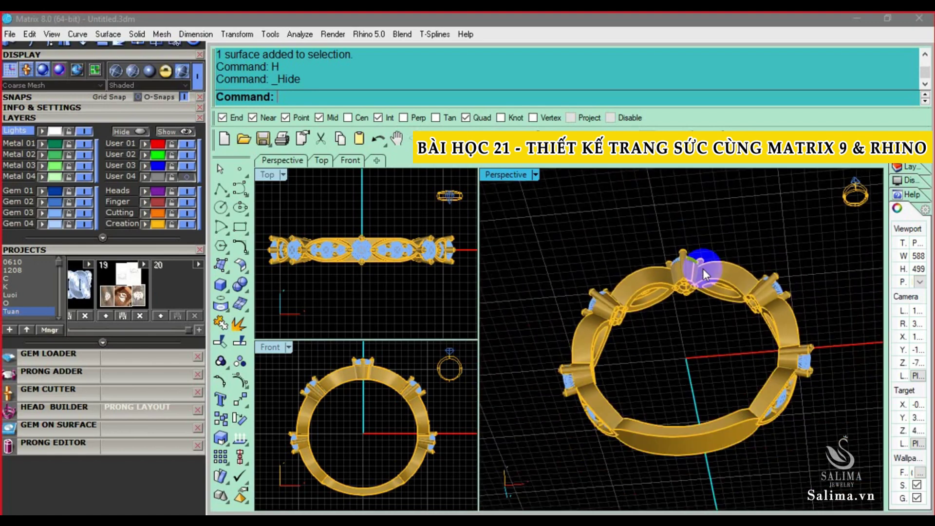
mouse_move(703, 268)
right_down()
mouse_move(701, 408)
mouse_move(723, 408)
mouse_move(735, 393)
mouse_move(765, 397)
mouse_move(662, 331)
mouse_move(673, 449)
mouse_move(729, 356)
mouse_move(665, 426)
mouse_move(562, 209)
mouse_move(560, 247)
mouse_move(572, 251)
mouse_move(657, 399)
mouse_move(633, 353)
mouse_move(578, 382)
mouse_move(604, 382)
mouse_move(791, 280)
mouse_move(709, 292)
mouse_move(434, 386)
right_up()
scroll(358, 401, up, 2)
scroll(360, 398, down, 2)
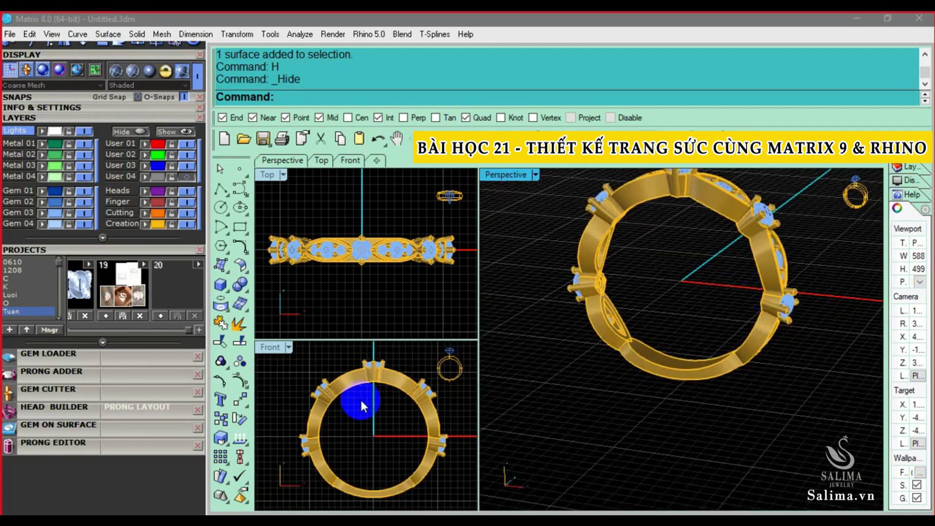
- Recentre the Top and Front views, enlarge Front, and select all 68 polysurfaces and 23 gem blocks
right_drag(377, 292, 386, 286)
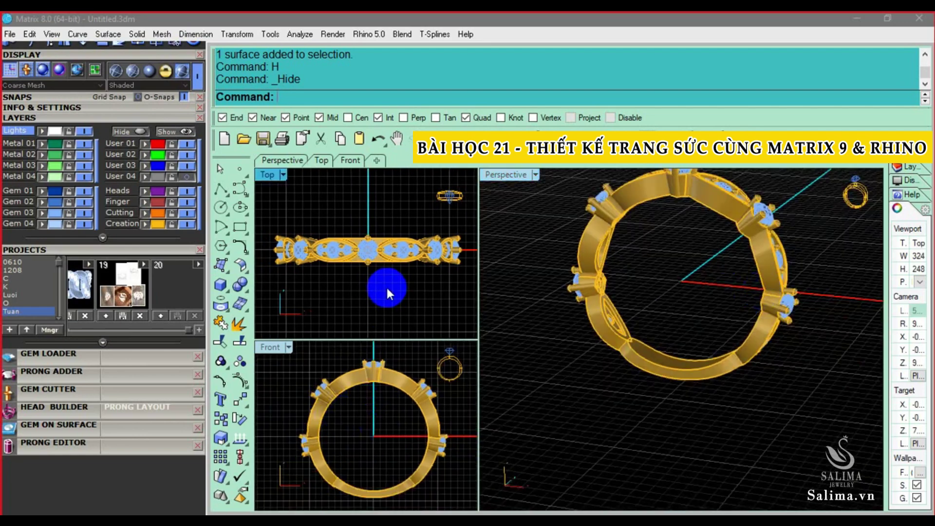
right_drag(369, 402, 370, 387)
drag(386, 339, 390, 317)
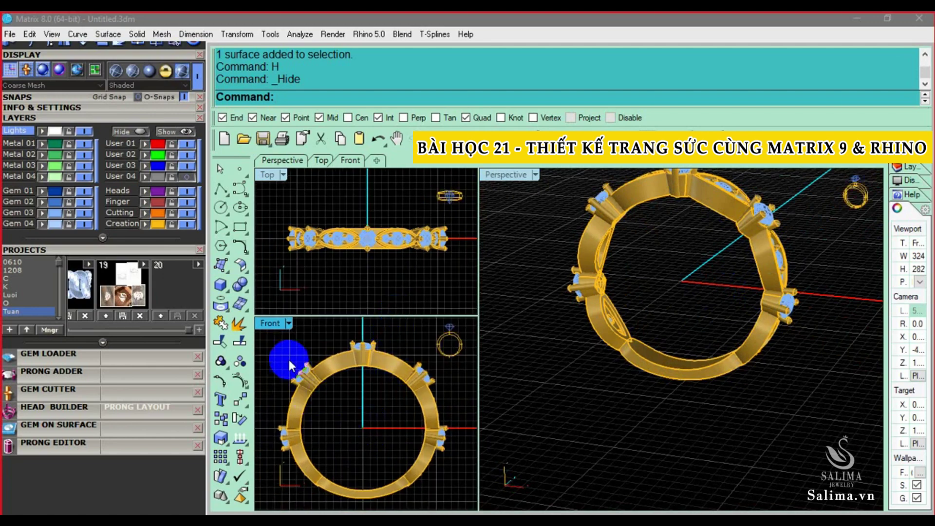
mouse_move(281, 342)
mouse_down()
mouse_move(406, 453)
mouse_move(393, 448)
mouse_up()
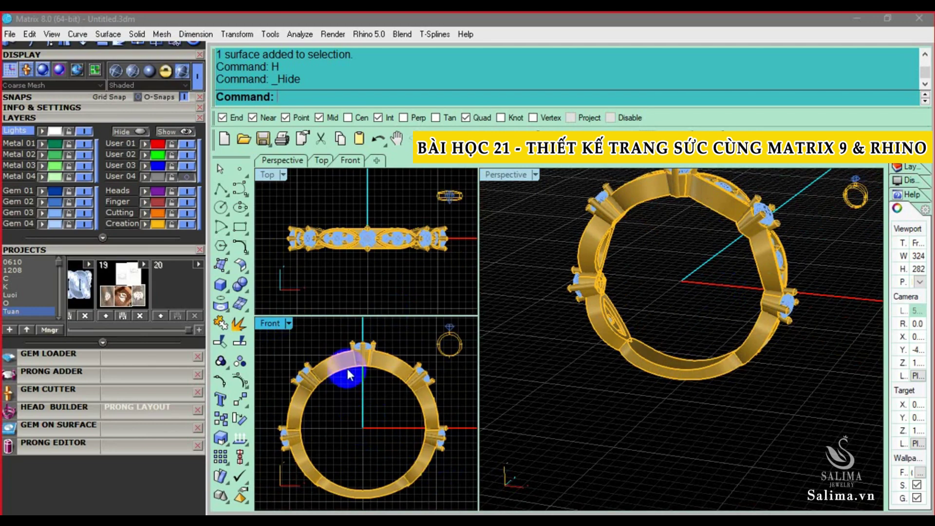
key(ctrl+a)
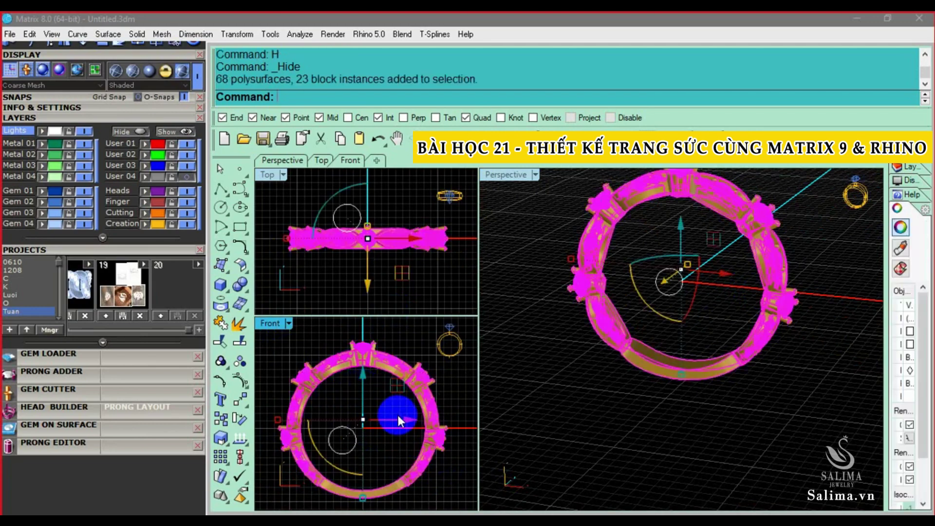
- Orbit to a higher angle, then group all the ring parts together with G
click(404, 443)
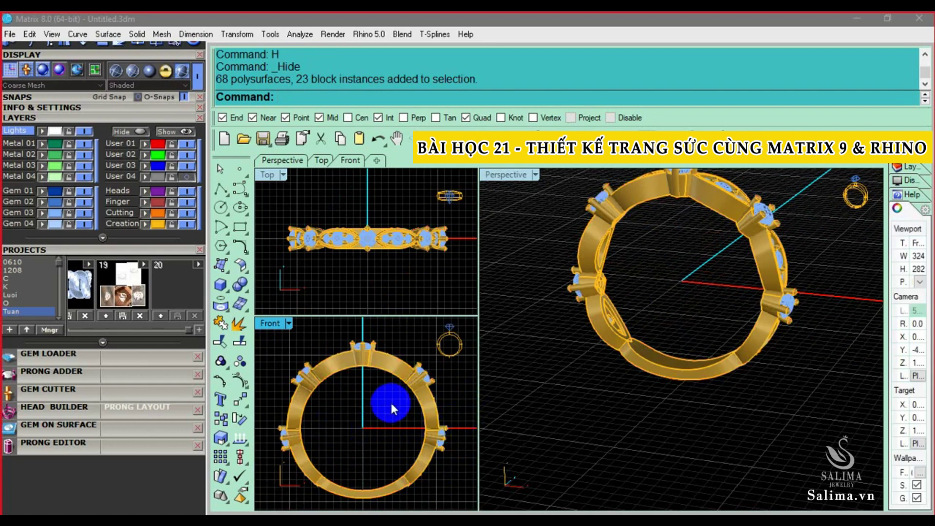
scroll(394, 265, up, 2)
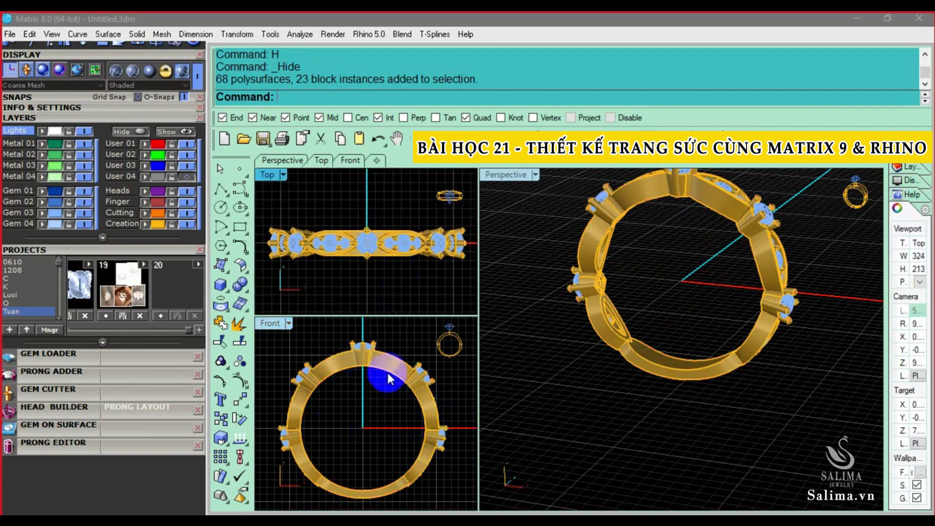
scroll(357, 382, down, 1)
scroll(354, 418, up, 1)
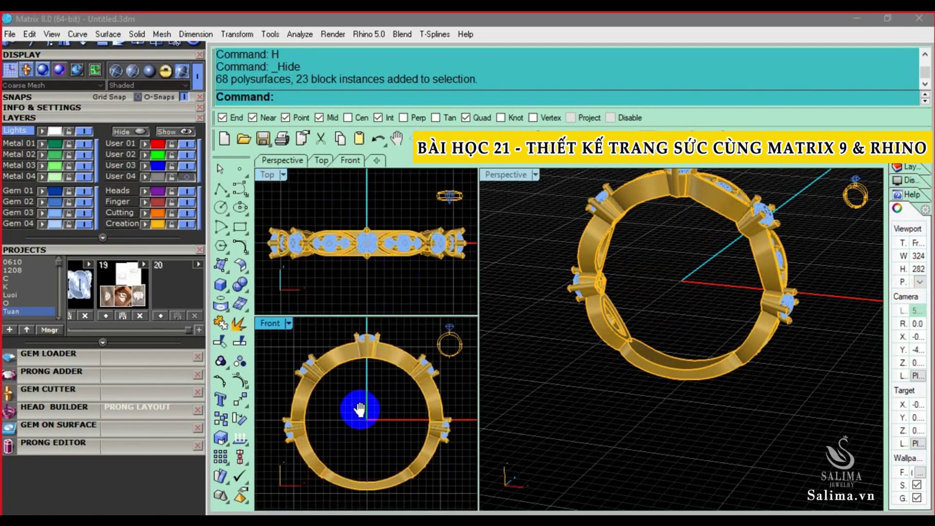
mouse_move(712, 263)
right_down()
mouse_move(668, 345)
mouse_move(601, 265)
mouse_move(678, 282)
mouse_move(651, 302)
mouse_move(710, 258)
mouse_move(716, 344)
mouse_move(727, 306)
mouse_move(793, 271)
mouse_move(724, 306)
mouse_move(663, 291)
mouse_move(677, 335)
mouse_move(656, 330)
mouse_move(606, 235)
mouse_move(601, 267)
mouse_move(678, 341)
mouse_move(512, 210)
mouse_move(576, 250)
right_up()
key(ctrl+a)
text(G)
key(Return)
click(572, 255)
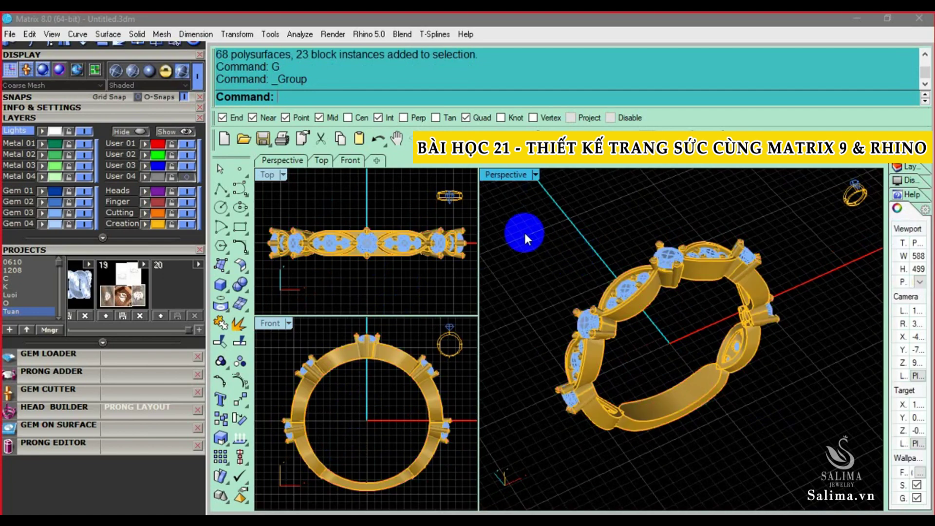
- Unhide the reference ring photo and view it beside the ring in maximized Perspective with Machine shading
text(s)
key(Return)
click(149, 71)
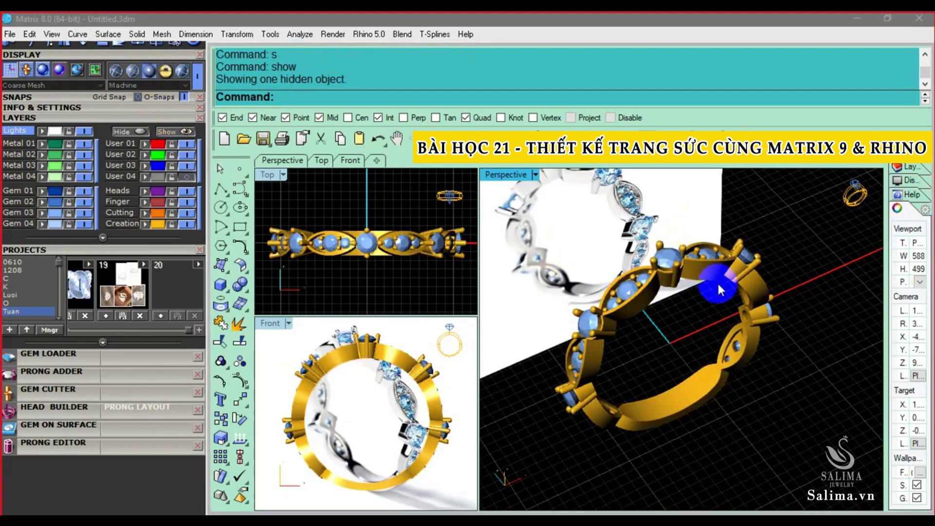
mouse_move(717, 281)
right_down()
mouse_move(672, 281)
mouse_move(703, 291)
right_up()
double_click(506, 174)
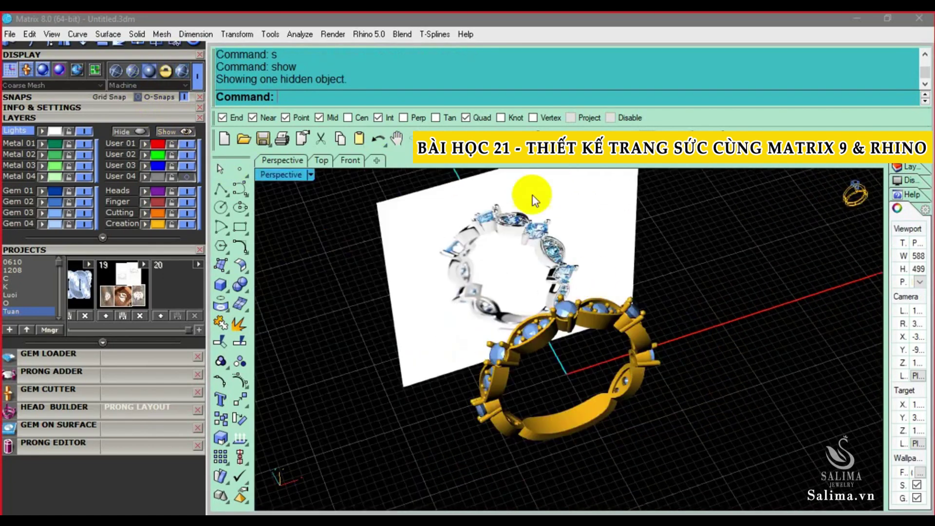
mouse_move(532, 195)
right_down()
mouse_move(595, 279)
mouse_move(617, 294)
mouse_move(612, 307)
mouse_move(491, 285)
mouse_move(484, 276)
mouse_move(501, 261)
mouse_move(631, 280)
right_up()
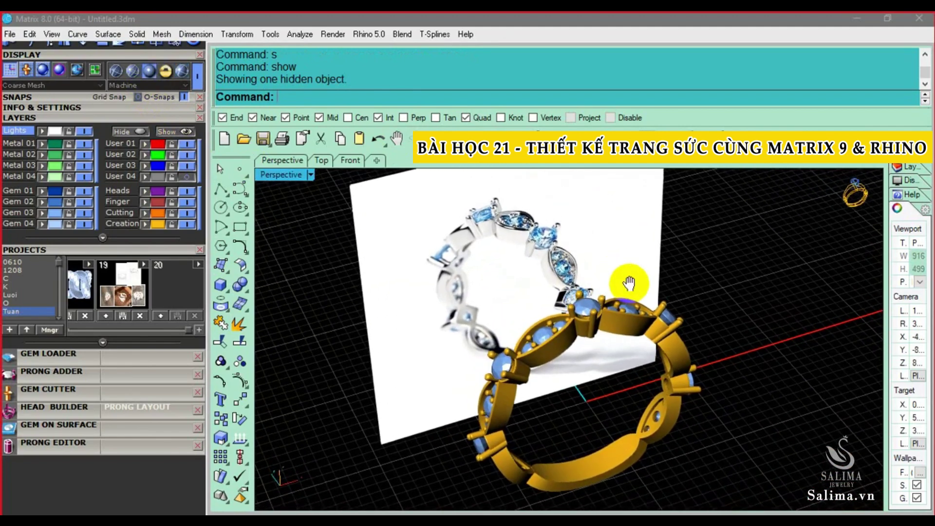
text(sa)
key(Return)
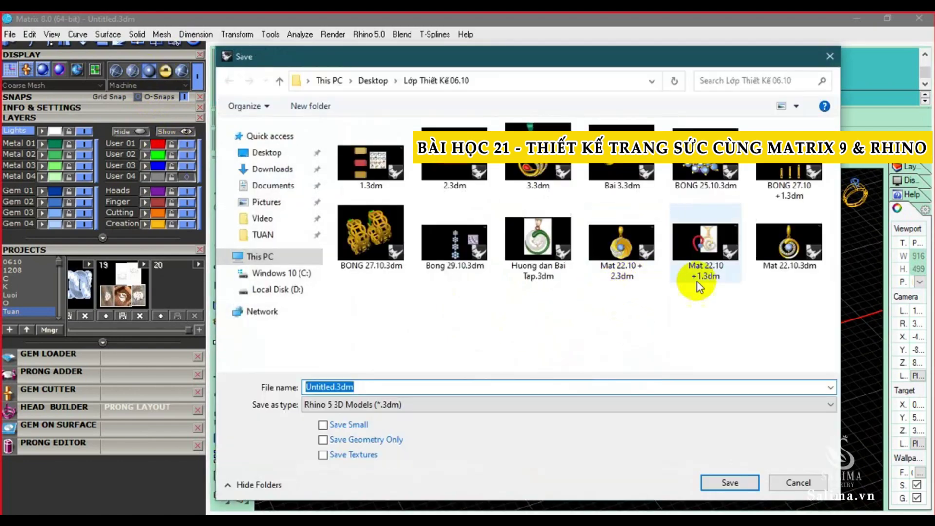
- Enter the file name nhan nu 01.11 and save it into the Lớp Thiết Kế 06.10 folder
text(n)
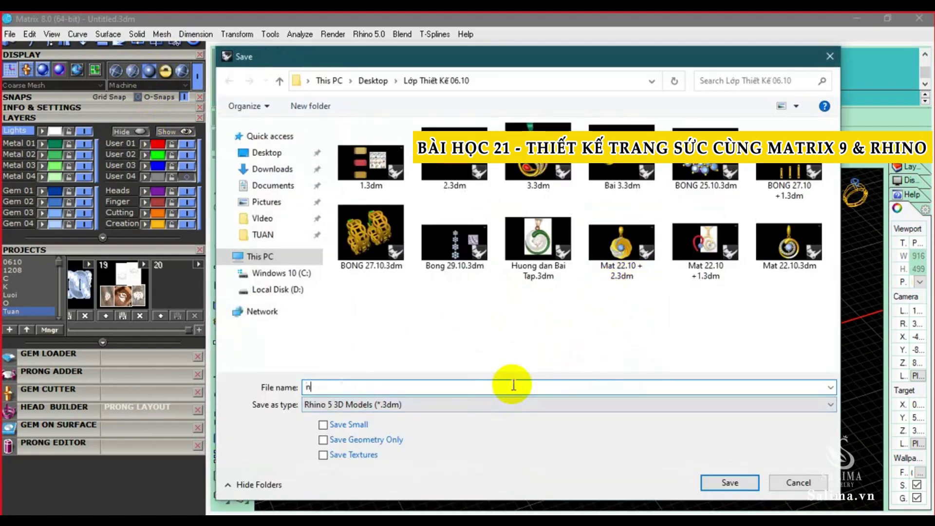
text(han nu)
text( 29.10)
key(Return)
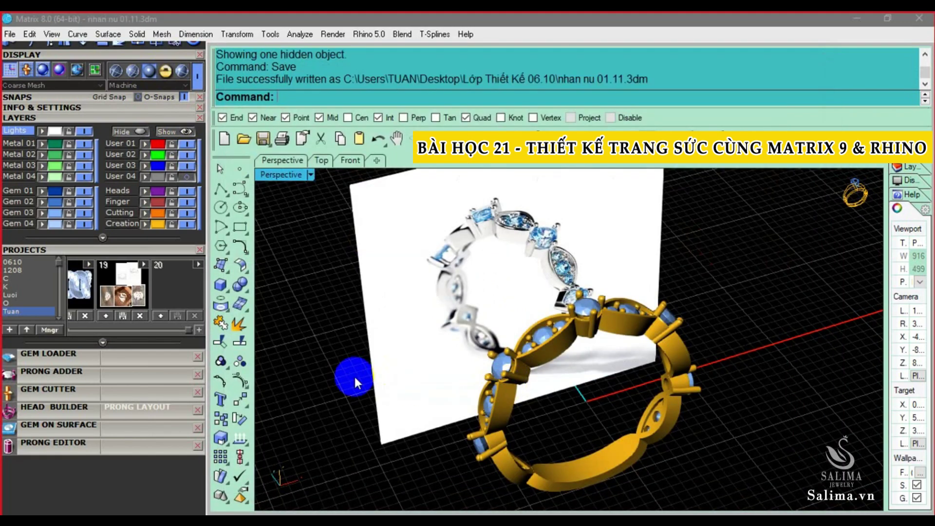
key(ctrl+o)
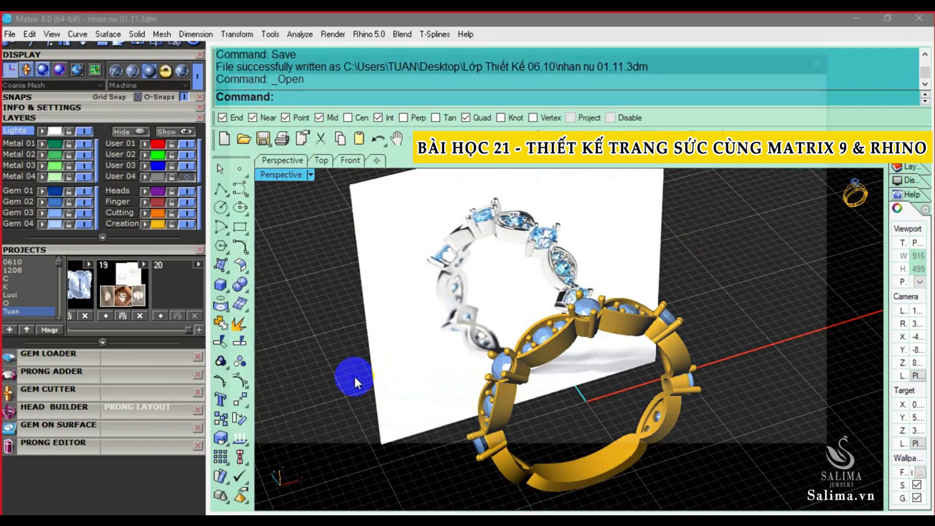
- Clear the ring and photo from the scene and import project 19's ring reference photos
key(Escape)
key(ctrl+a)
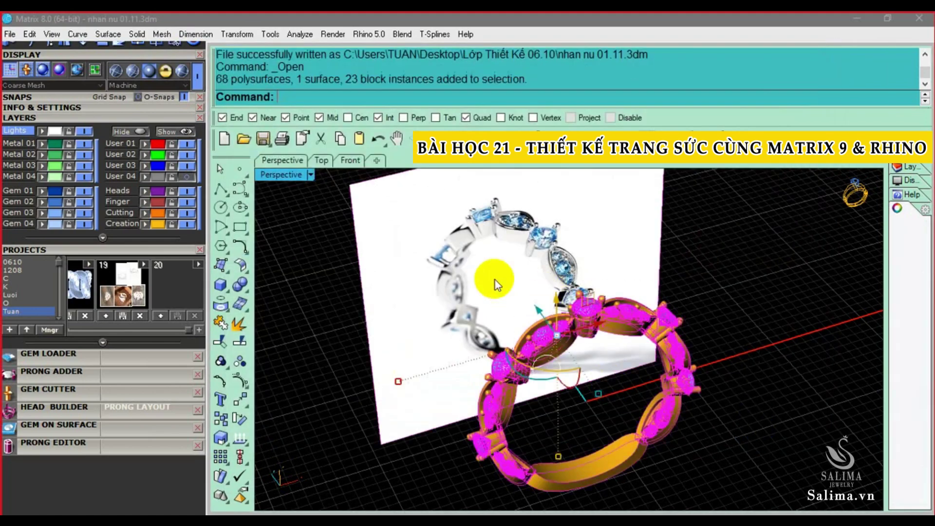
key(Delete)
drag(130, 294, 507, 299)
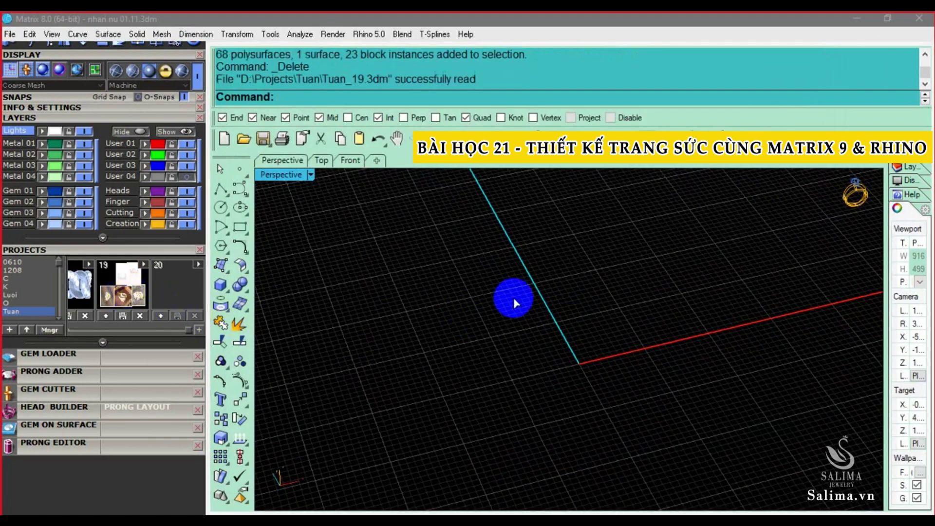
- Switch to the Top view and maximize the Top viewport over the photos
text(top)
key(Return)
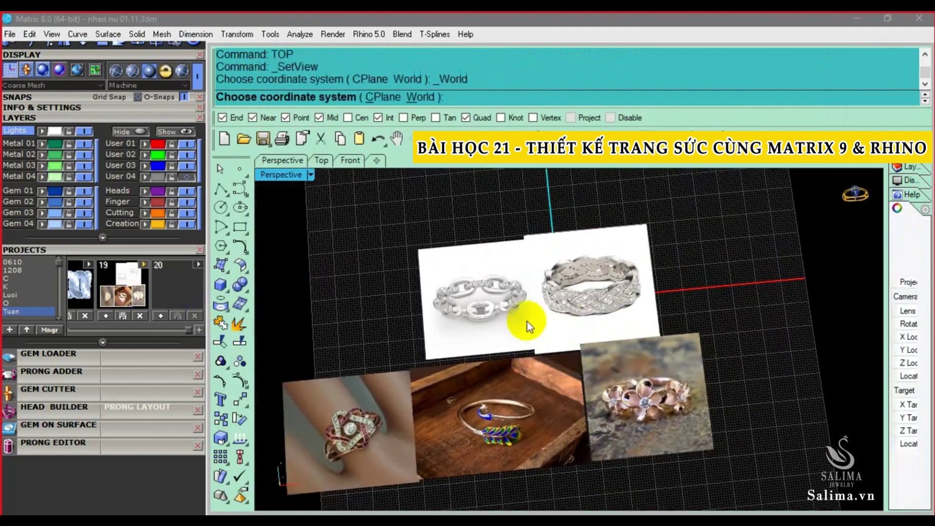
scroll(511, 349, up, 2)
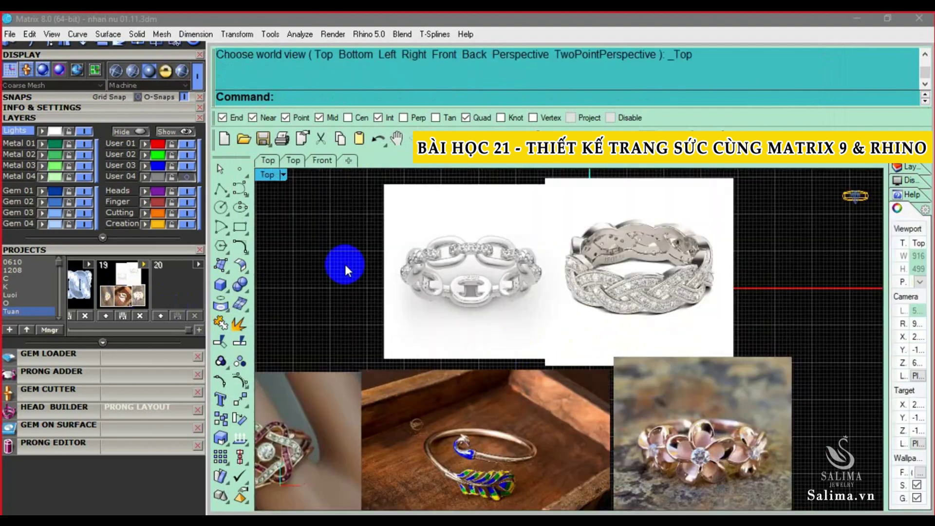
double_click(268, 176)
double_click(267, 176)
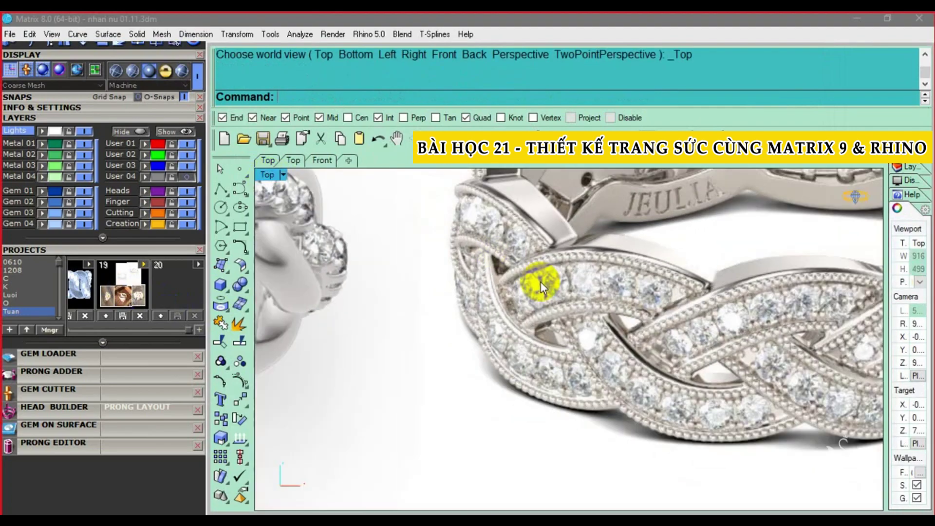
scroll(541, 292, down, 3)
scroll(585, 292, down, 2)
scroll(561, 292, up, 1)
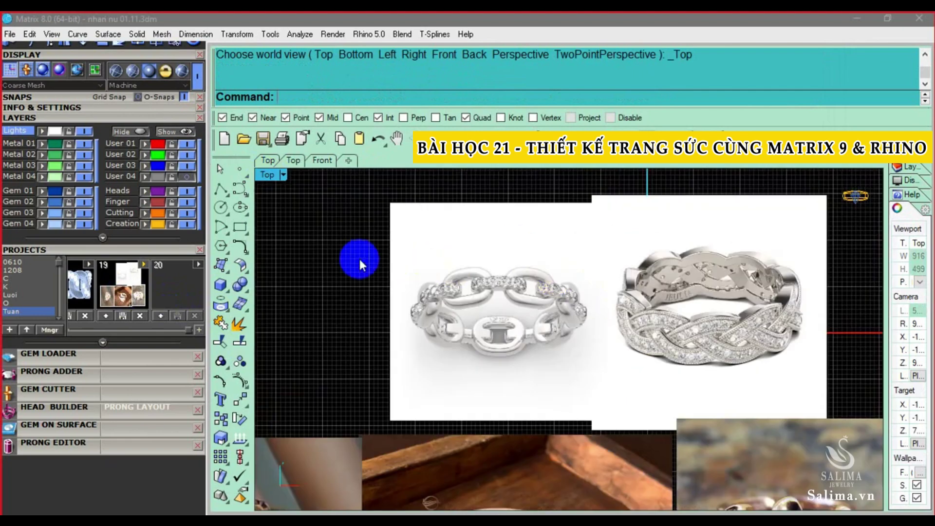
click(494, 317)
scroll(477, 285, up, 4)
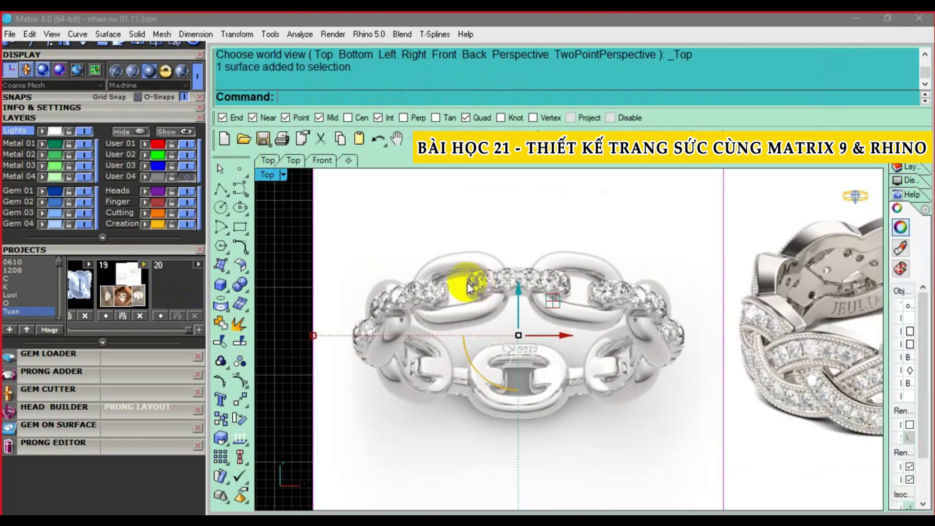
scroll(442, 289, down, 1)
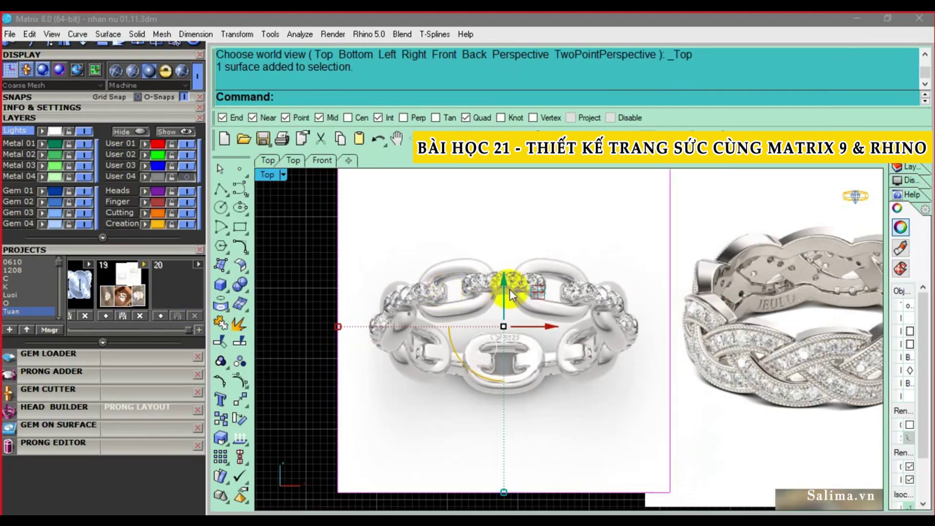
scroll(510, 289, up, 1)
scroll(382, 341, up, 1)
scroll(362, 355, down, 1)
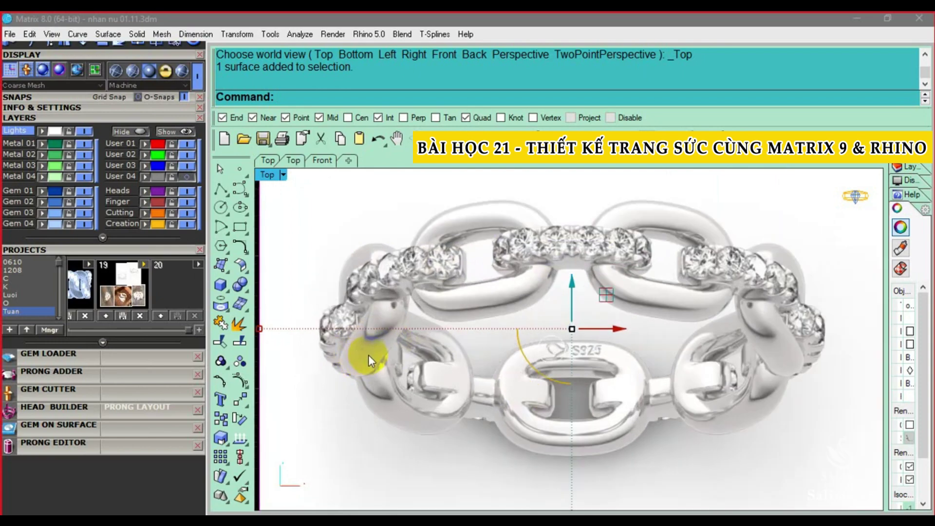
scroll(493, 306, down, 1)
scroll(521, 302, down, 1)
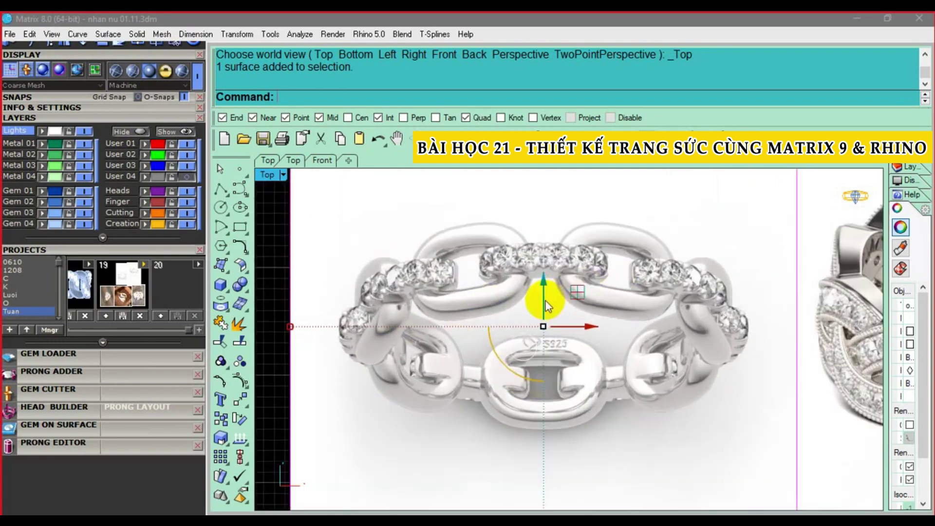
scroll(464, 361, down, 1)
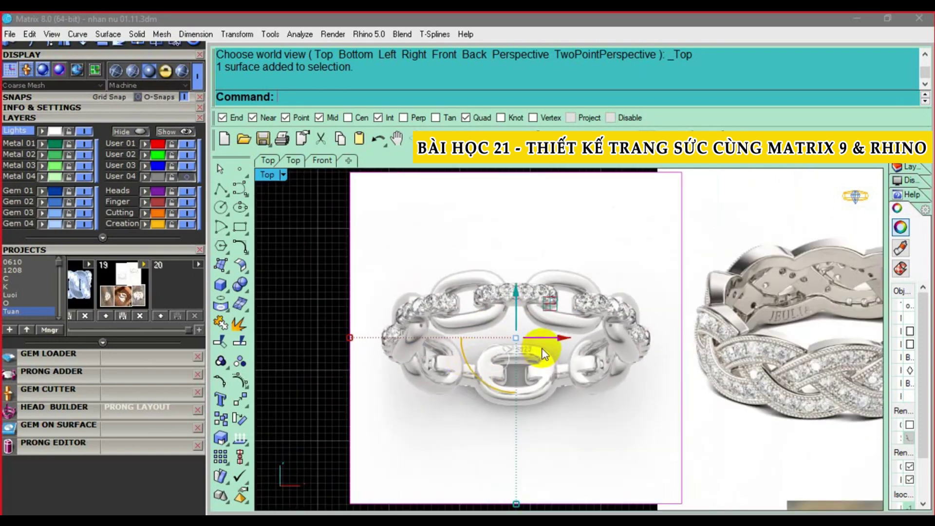
scroll(533, 330, up, 1)
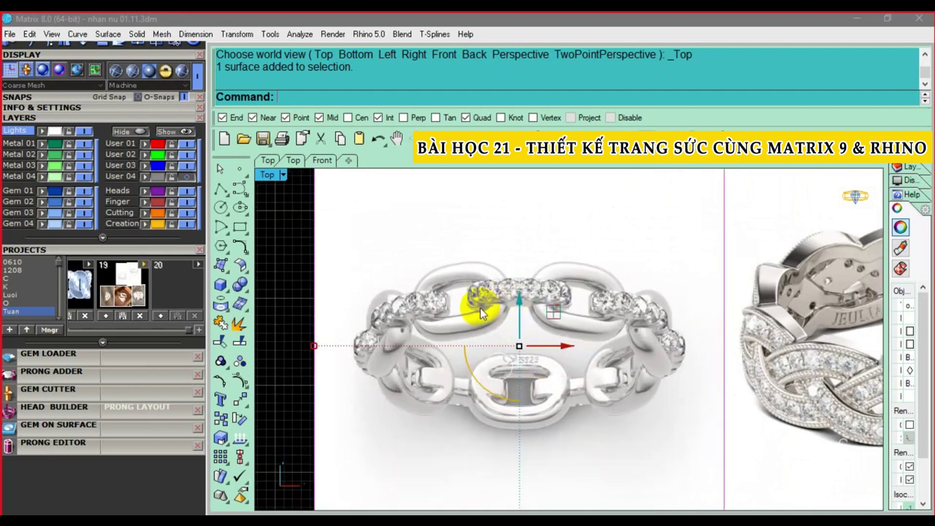
scroll(482, 304, up, 1)
right_drag(530, 331, 521, 300)
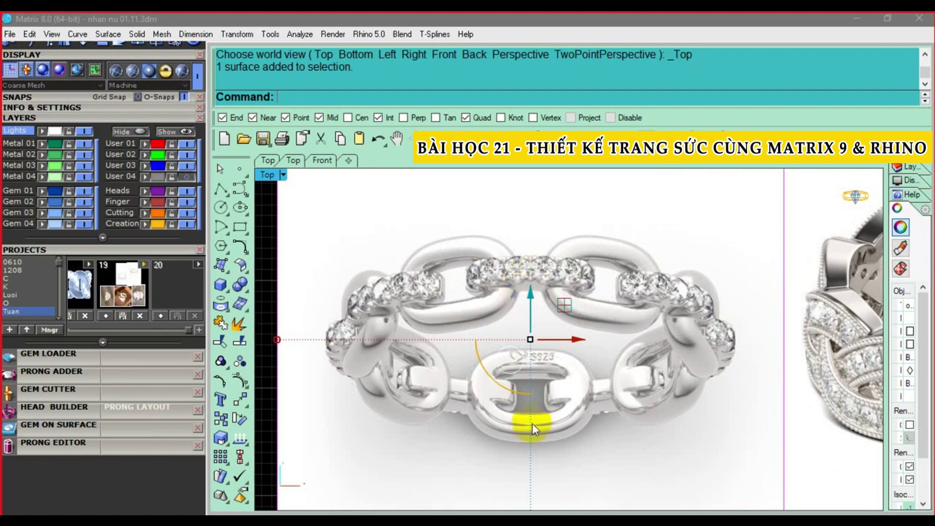
scroll(488, 315, down, 3)
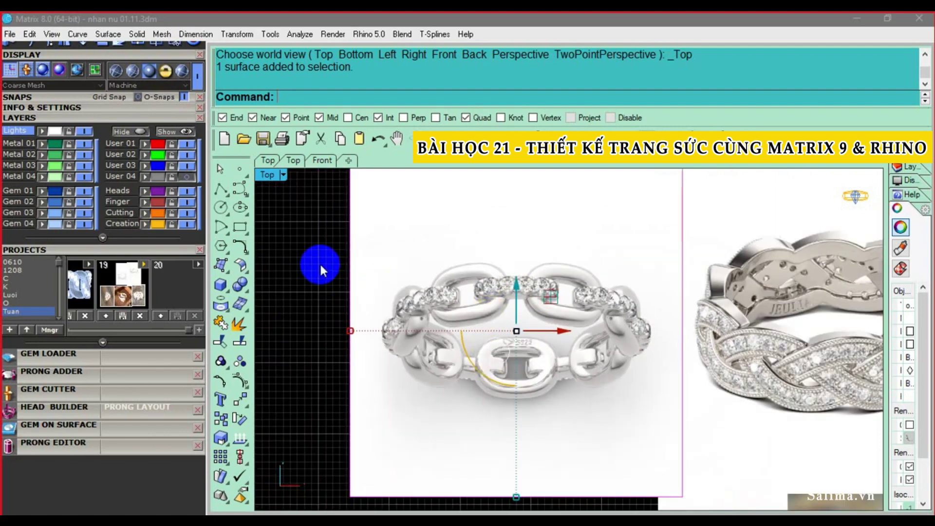
drag(320, 242, 656, 406)
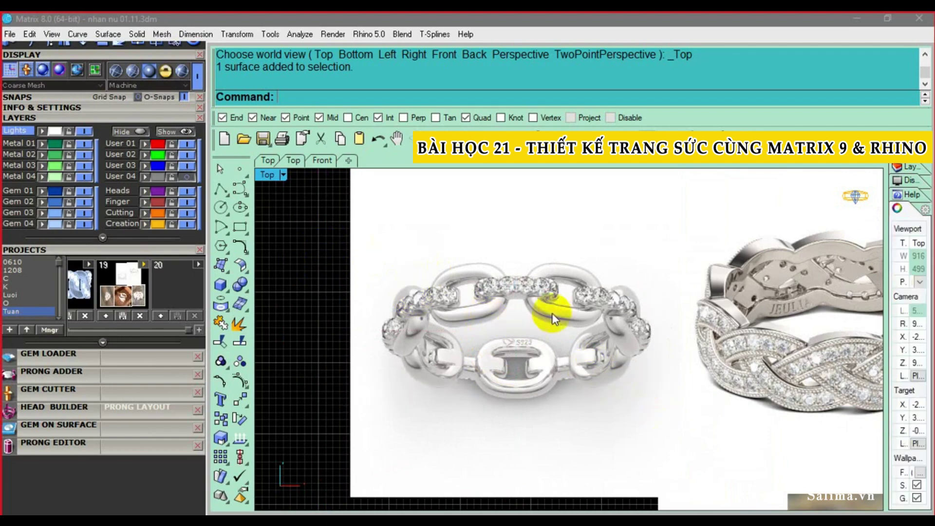
scroll(555, 319, up, 3)
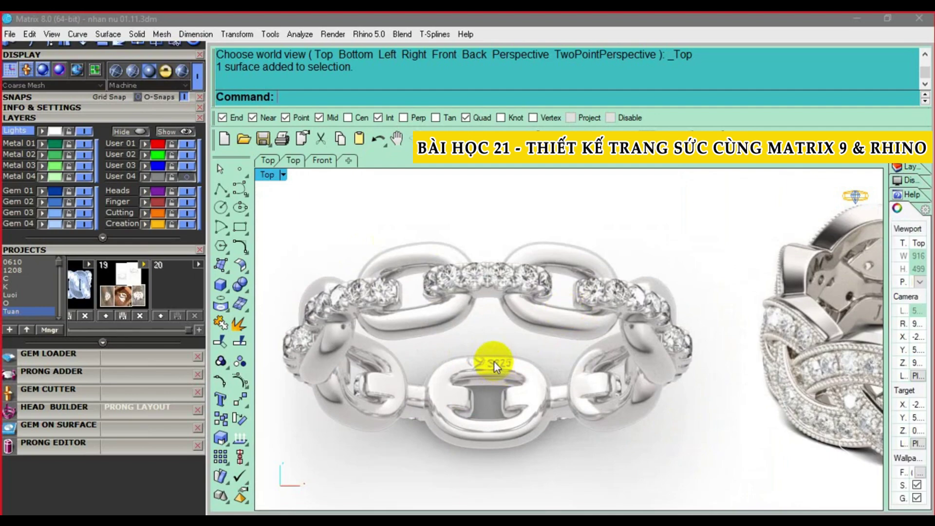
scroll(481, 293, up, 2)
scroll(497, 264, up, 2)
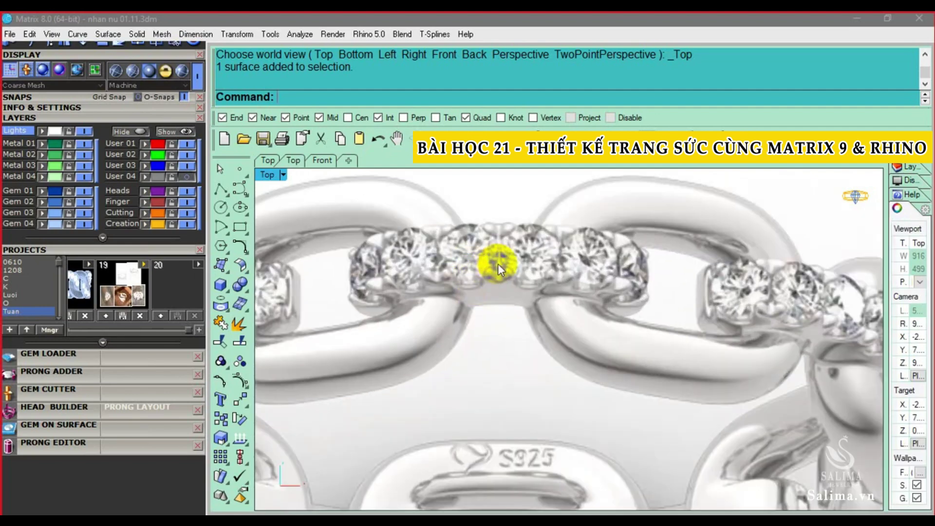
scroll(495, 276, down, 1)
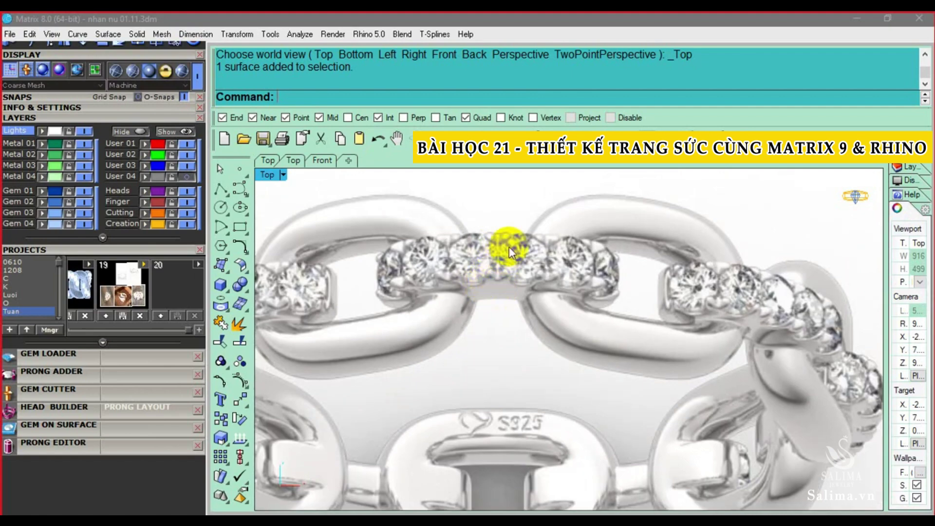
scroll(510, 255, up, 2)
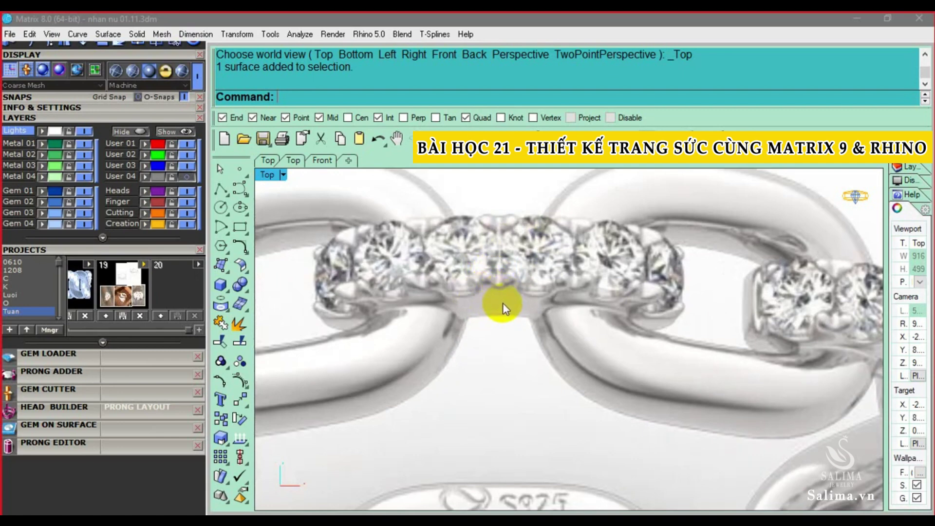
scroll(503, 305, down, 1)
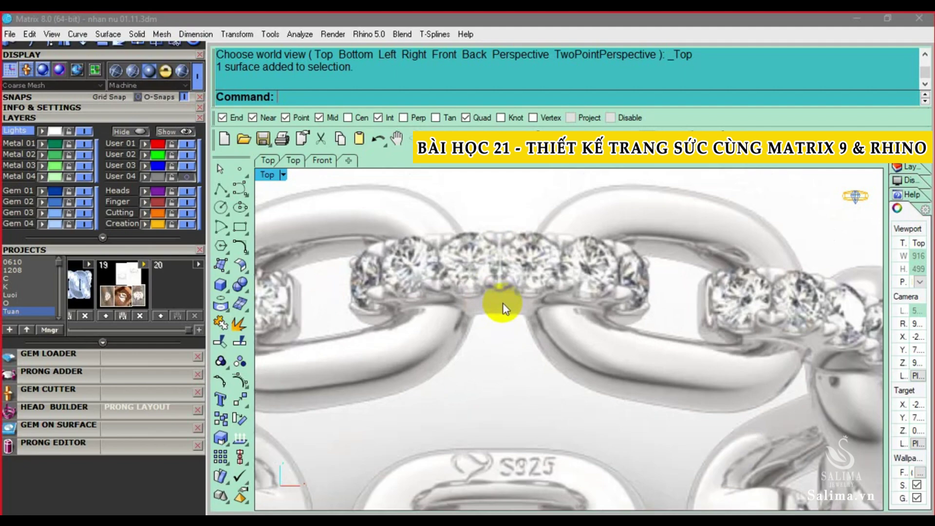
scroll(503, 306, down, 1)
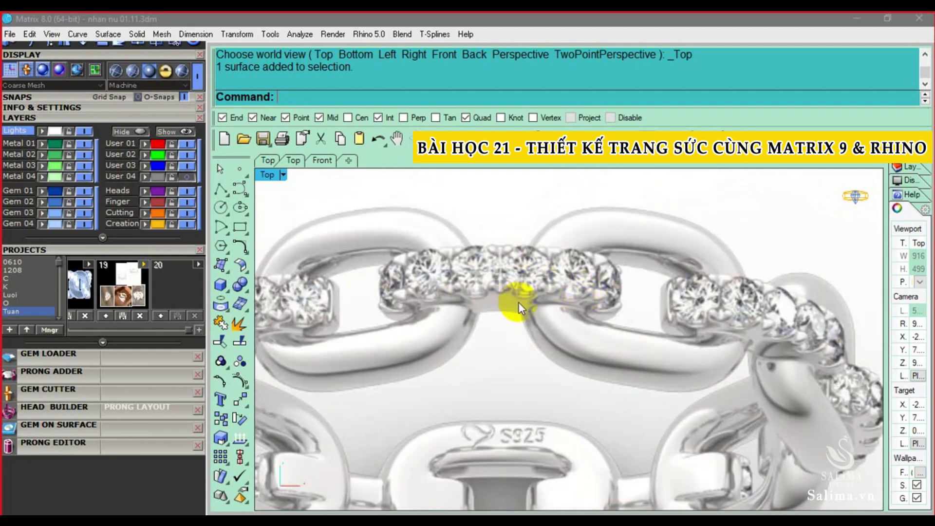
scroll(505, 271, down, 1)
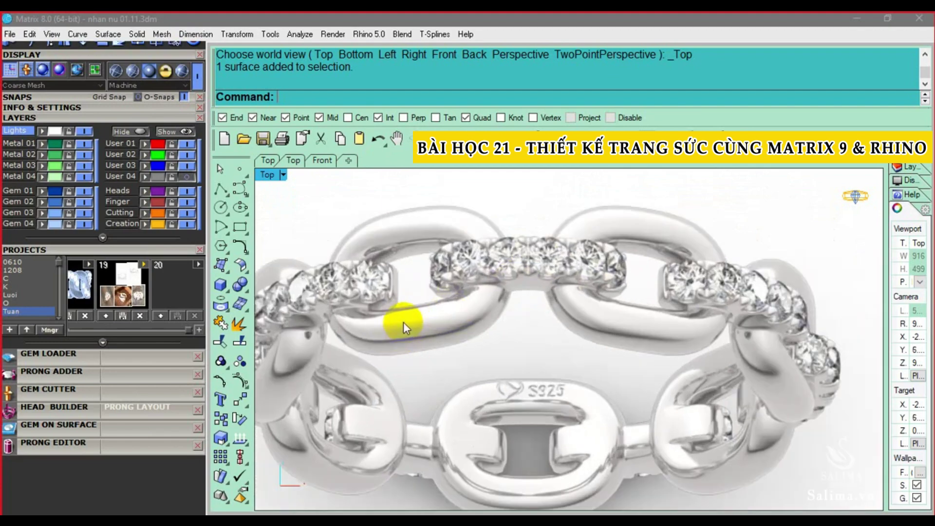
scroll(501, 303, down, 1)
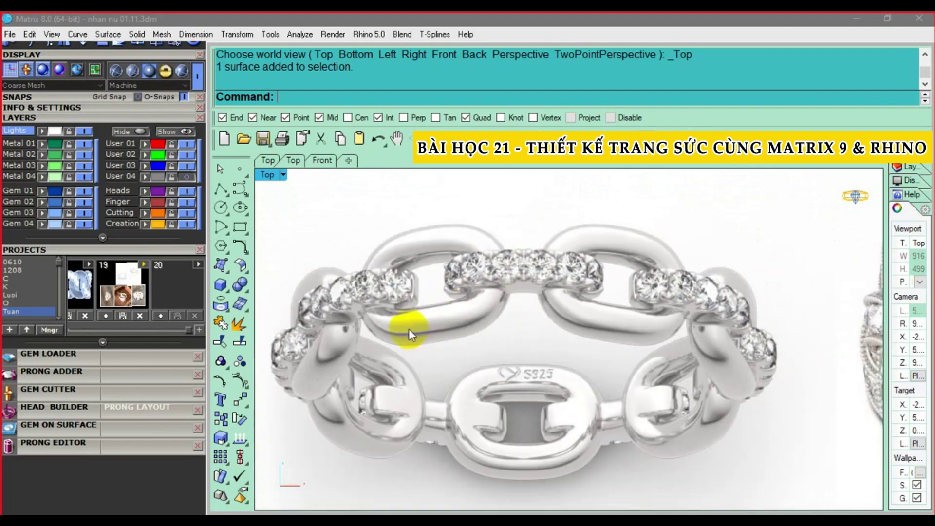
scroll(496, 318, up, 2)
scroll(451, 307, down, 1)
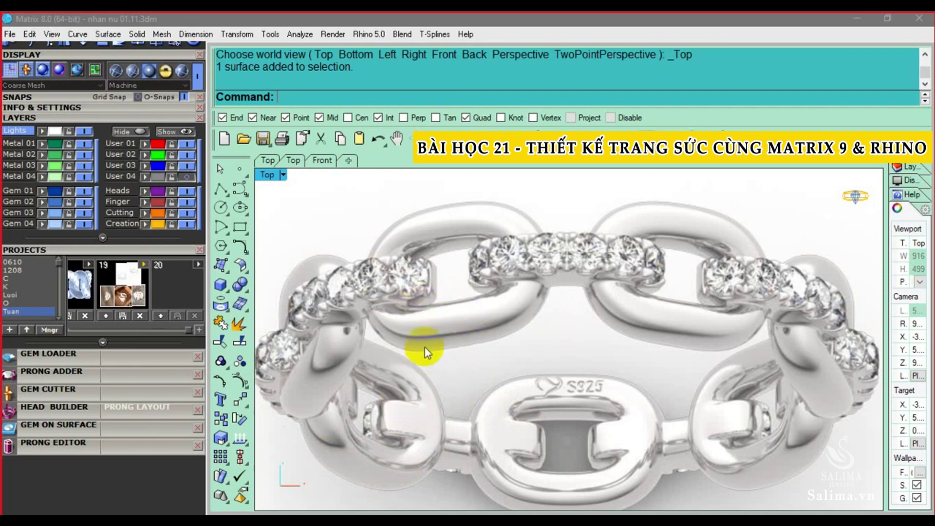
scroll(505, 329, down, 3)
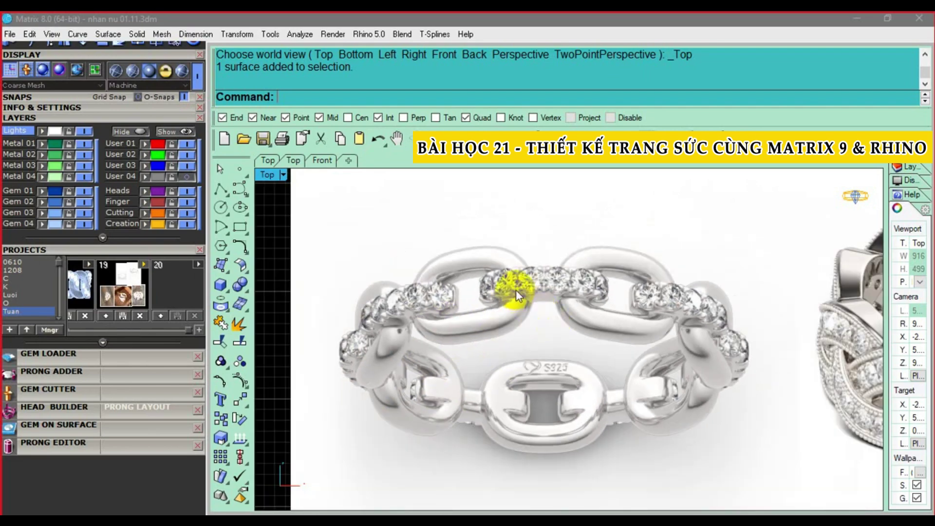
scroll(518, 292, up, 1)
scroll(414, 307, down, 1)
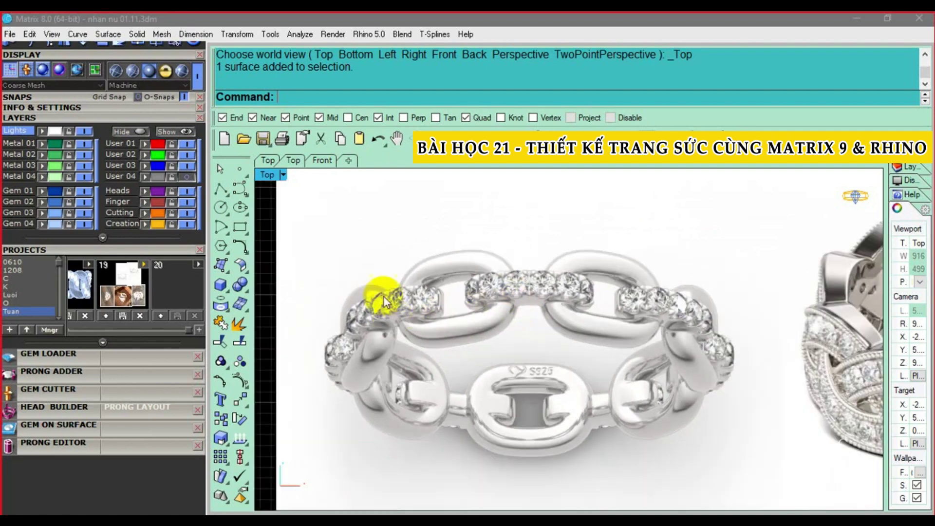
scroll(428, 402, up, 1)
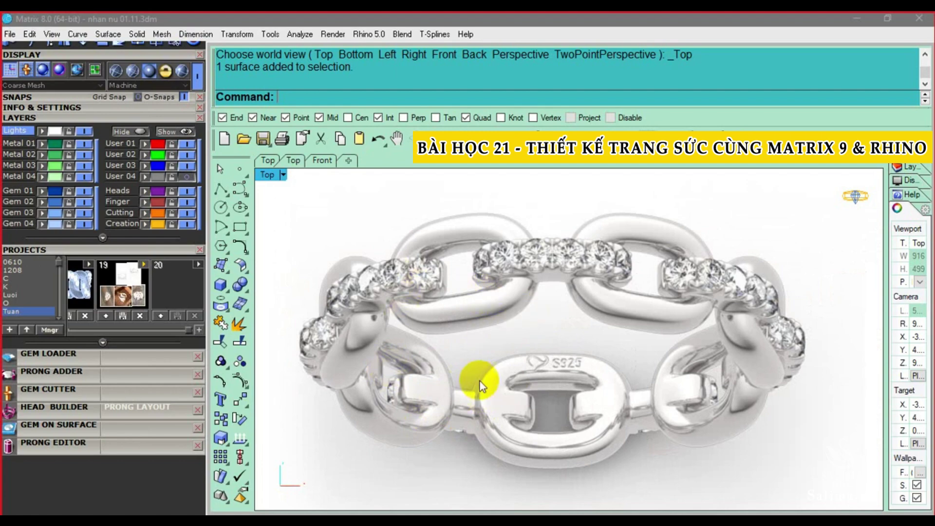
scroll(429, 403, up, 1)
scroll(466, 398, down, 1)
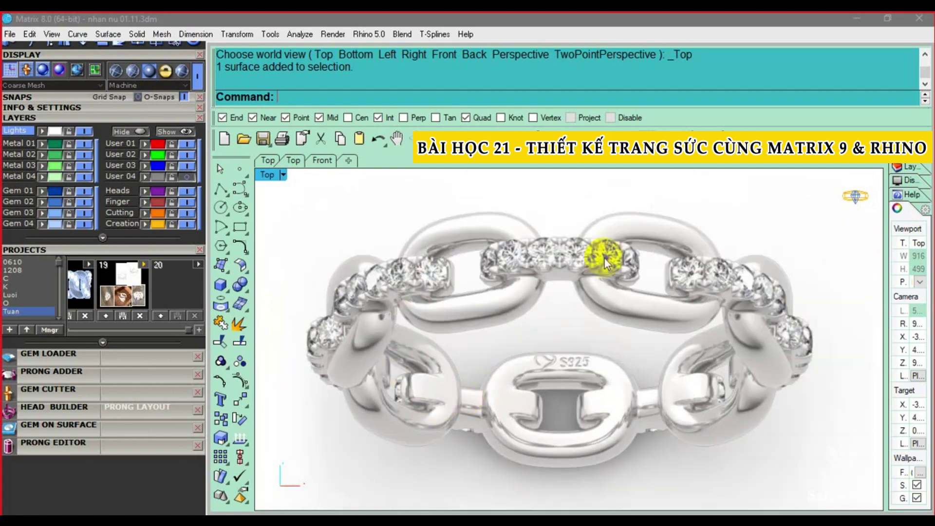
scroll(579, 246, up, 1)
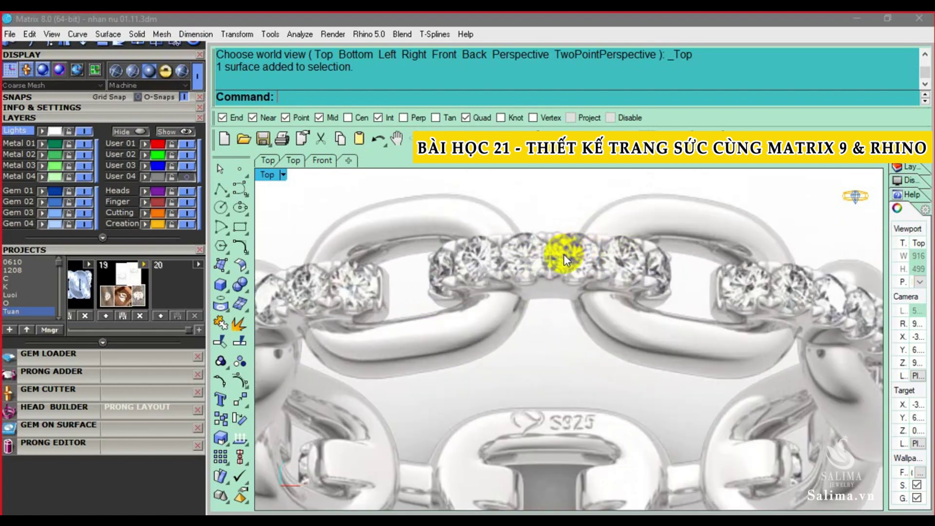
scroll(440, 424, down, 2)
scroll(356, 448, down, 2)
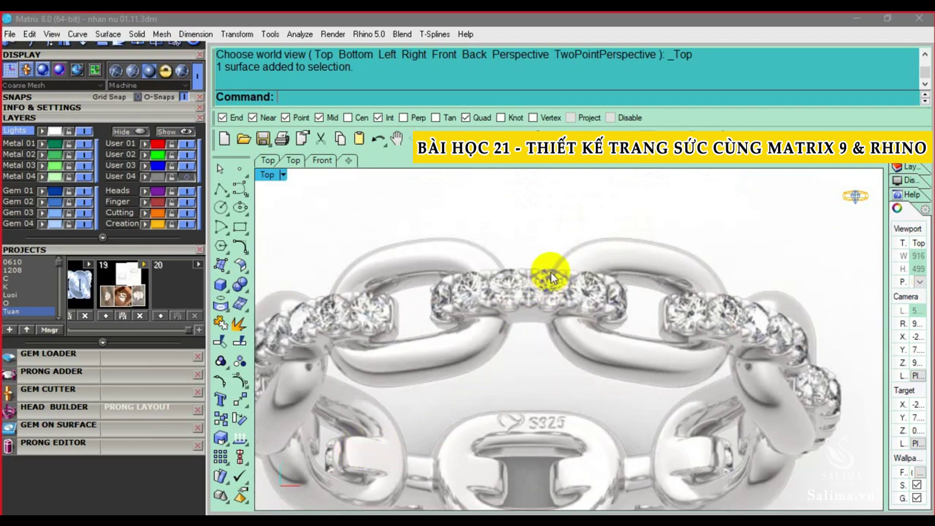
scroll(542, 275, up, 1)
scroll(552, 276, up, 1)
scroll(554, 289, up, 1)
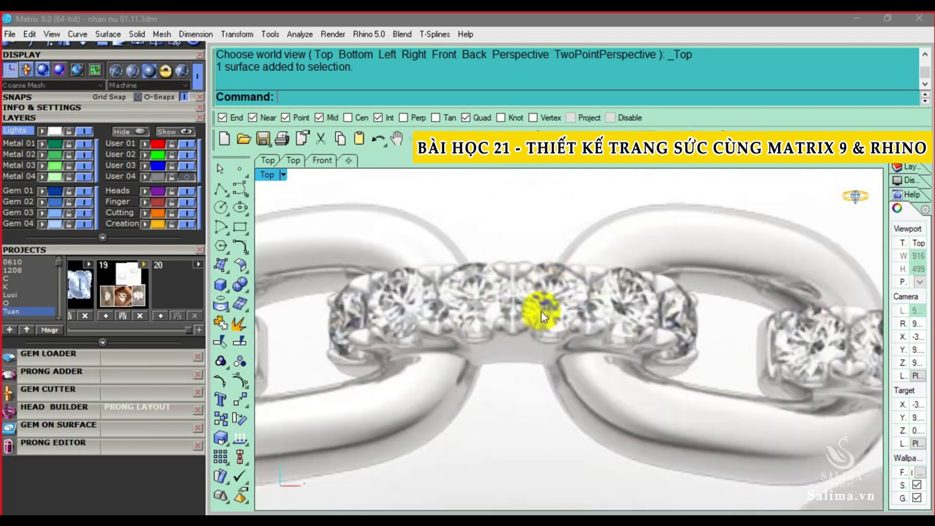
scroll(508, 304, down, 2)
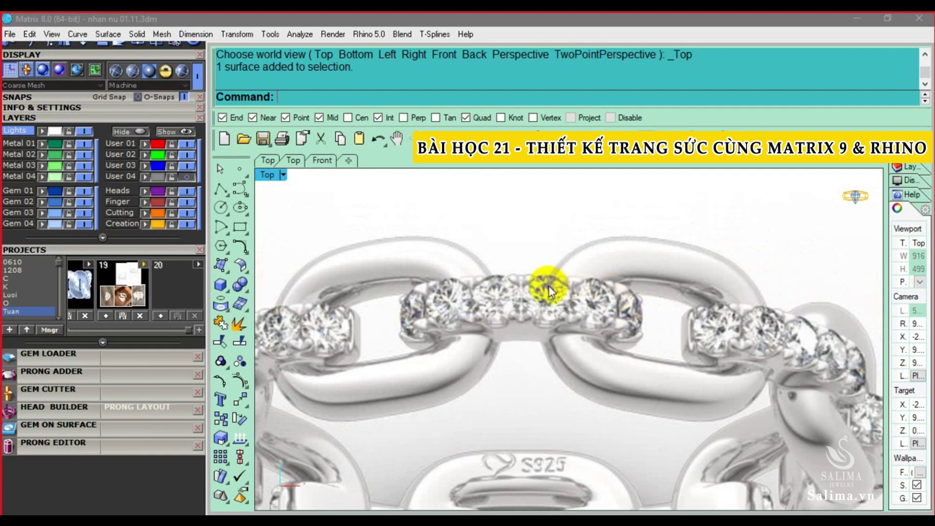
scroll(539, 315, up, 3)
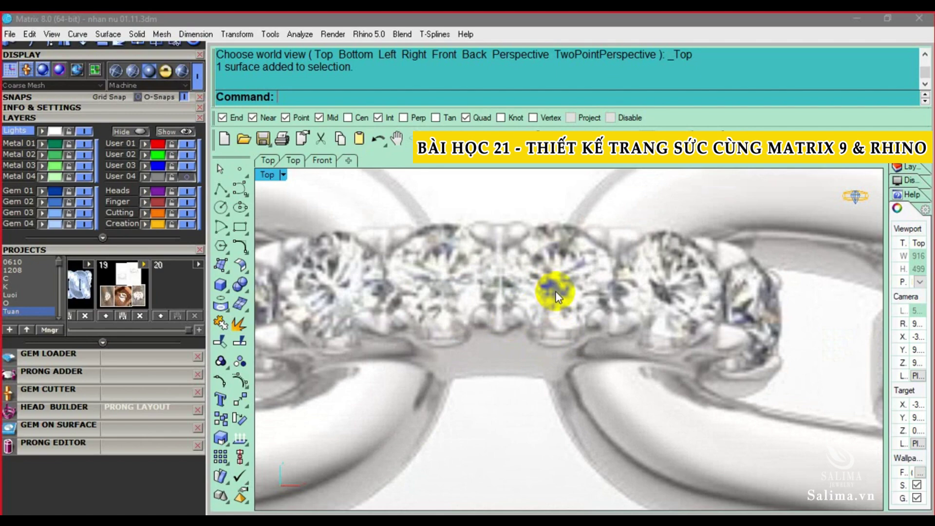
scroll(555, 292, down, 2)
scroll(555, 293, down, 2)
scroll(558, 287, down, 2)
scroll(540, 318, down, 1)
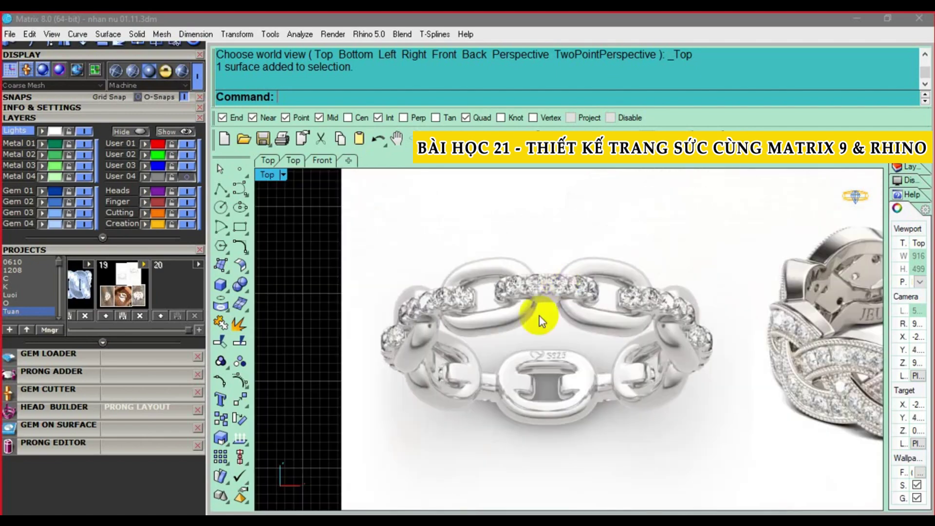
scroll(539, 317, down, 2)
scroll(536, 302, down, 1)
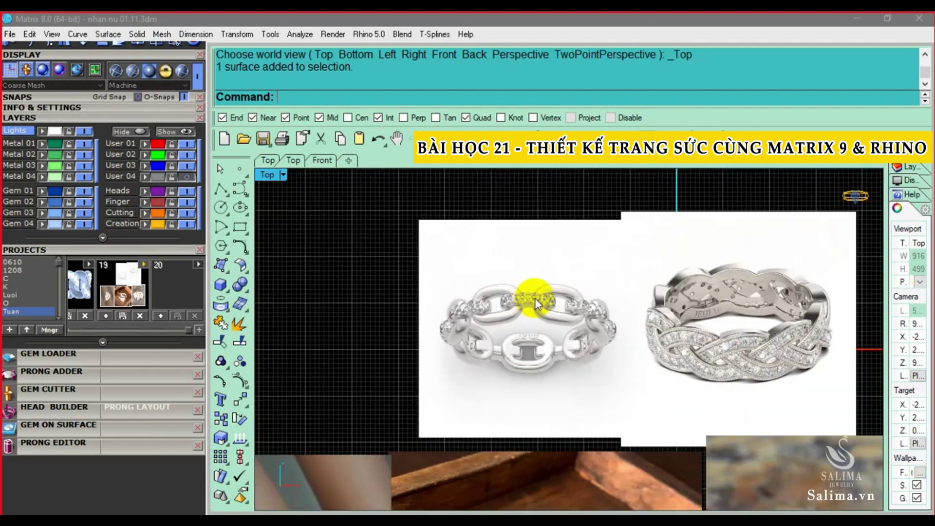
- Delete the chain-ring reference picture
click(536, 303)
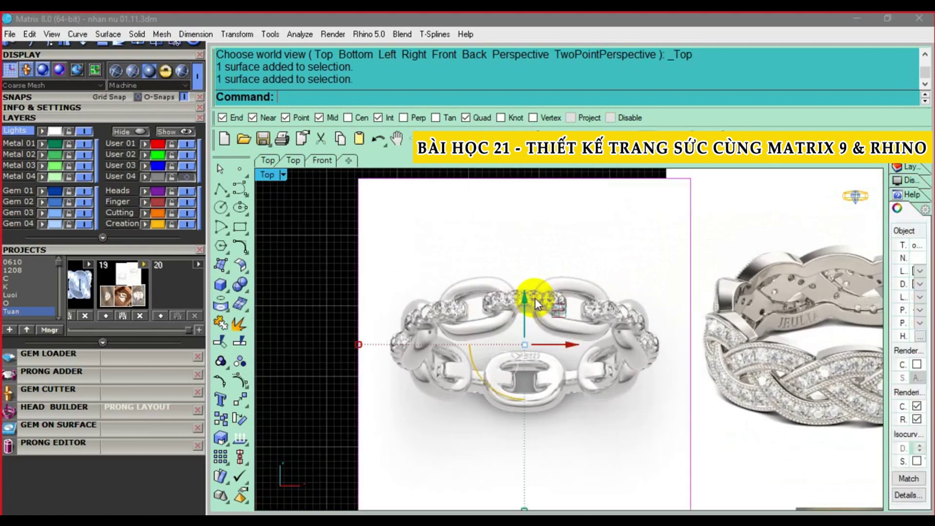
key(Delete)
scroll(585, 292, down, 1)
scroll(658, 302, up, 4)
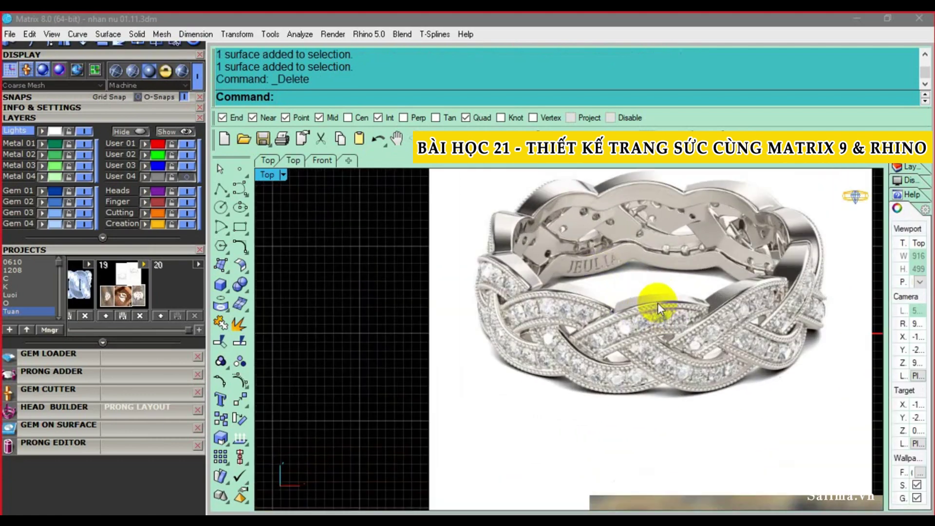
scroll(644, 304, up, 1)
scroll(644, 304, up, 1)
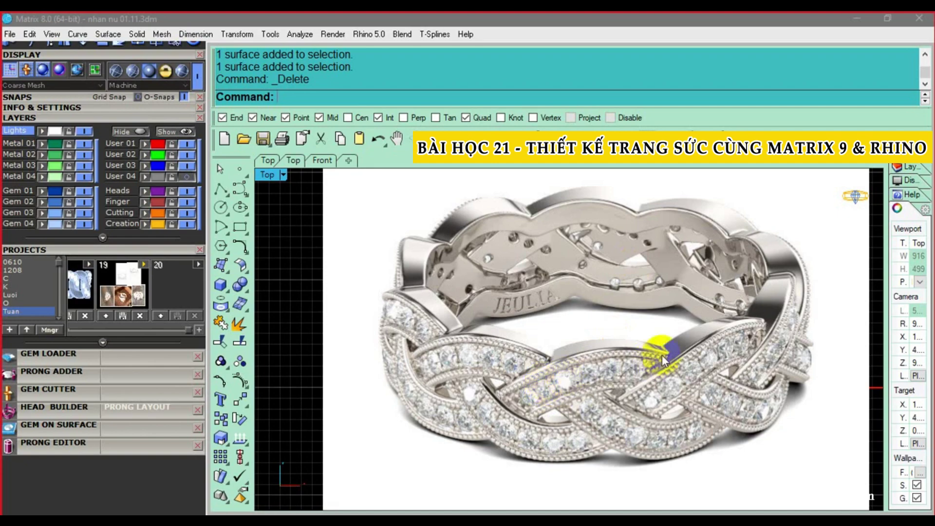
- Zoom in and out to study the braided pavé band reference image
scroll(570, 381, up, 1)
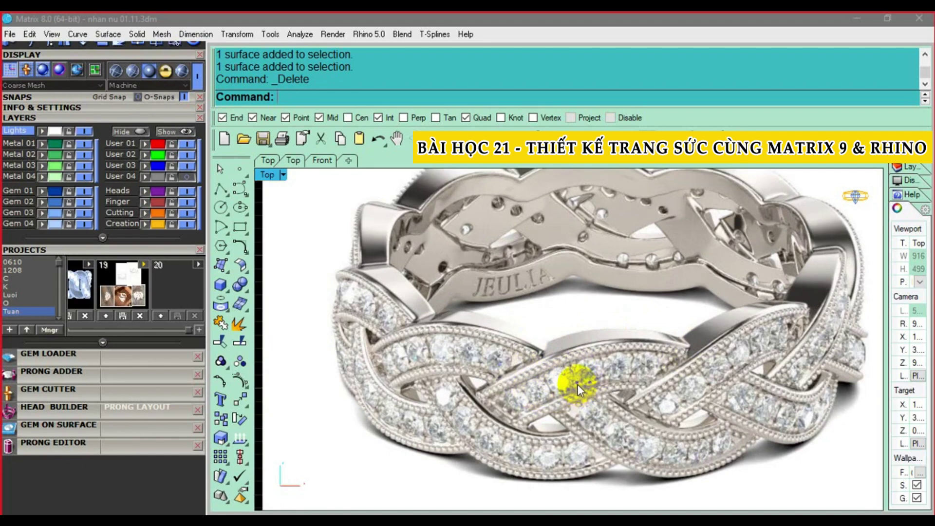
scroll(467, 407, down, 1)
scroll(449, 410, down, 1)
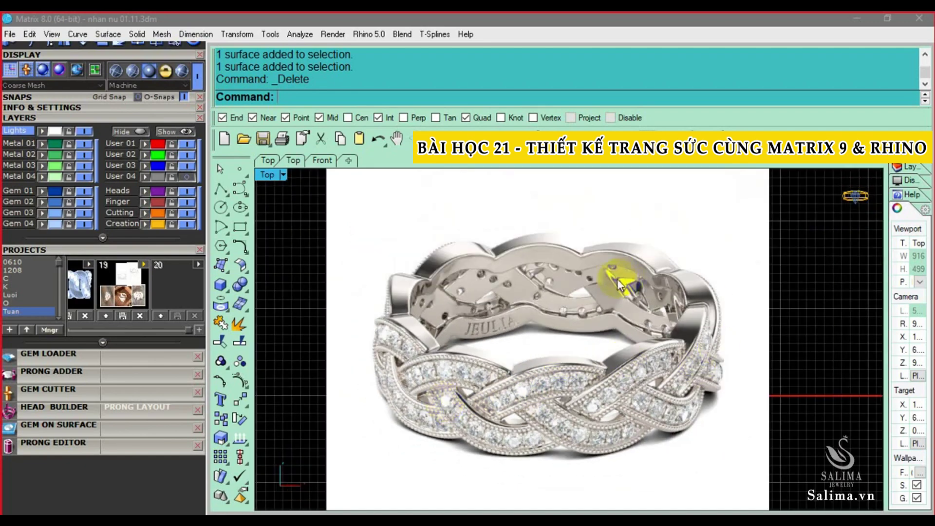
scroll(538, 393, up, 2)
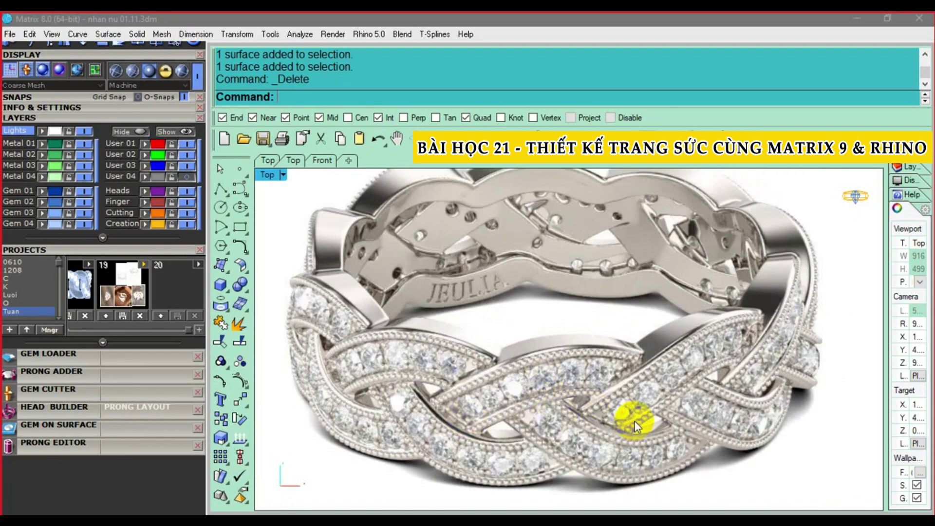
scroll(641, 392, down, 2)
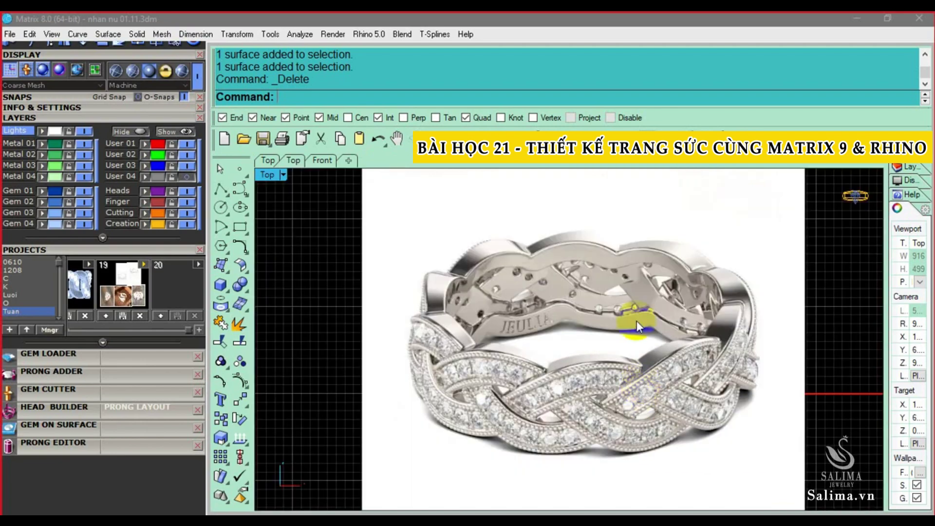
scroll(635, 375, down, 1)
scroll(642, 335, down, 3)
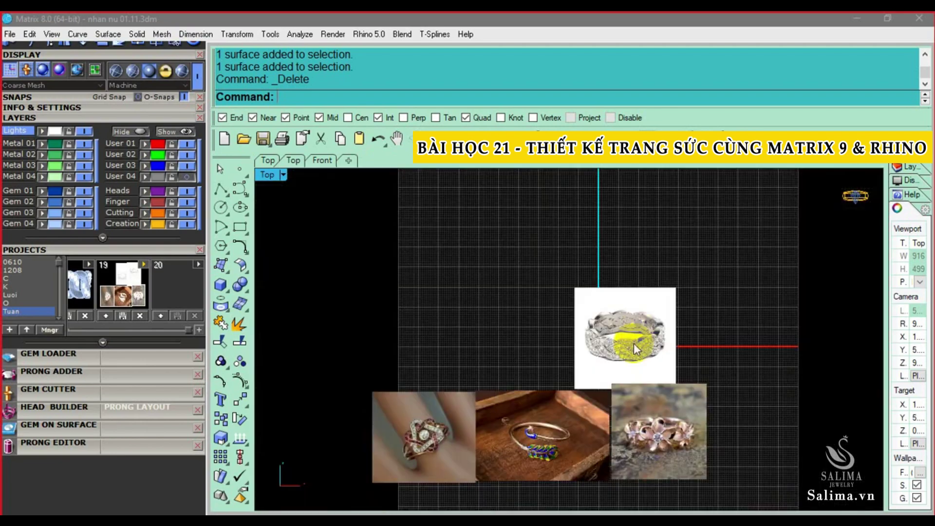
scroll(633, 344, up, 1)
scroll(624, 311, up, 1)
scroll(623, 311, up, 1)
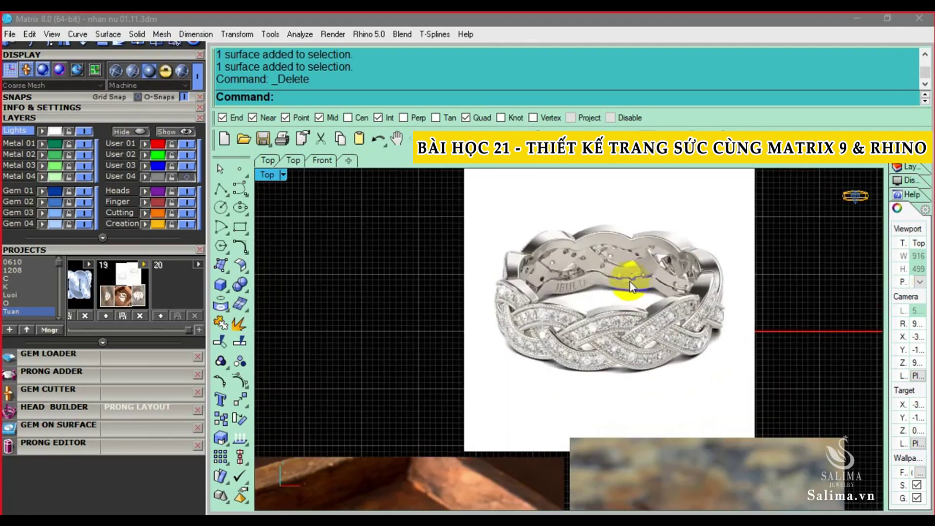
scroll(682, 309, up, 1)
scroll(682, 300, down, 3)
scroll(405, 416, up, 2)
- Move the star-ring reference image up and to the right
scroll(407, 419, up, 1)
click(408, 423)
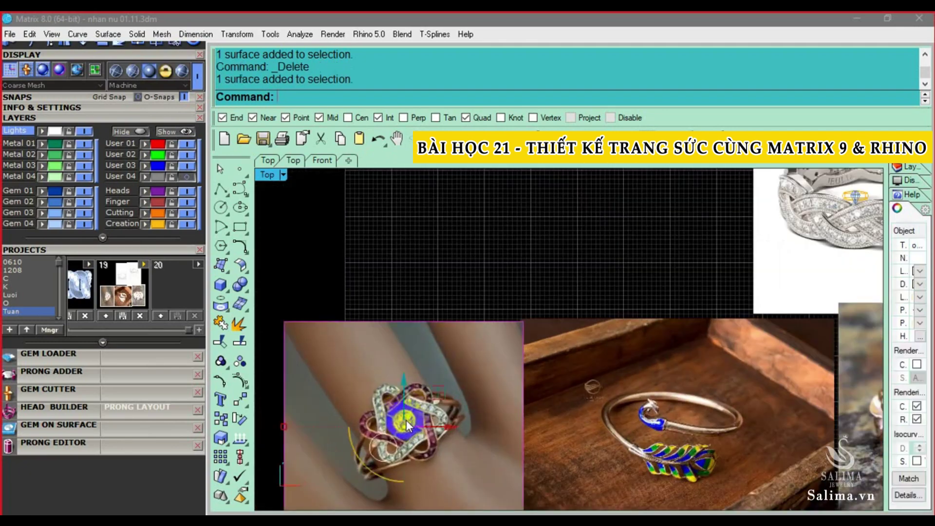
drag(434, 396, 560, 249)
scroll(594, 320, up, 1)
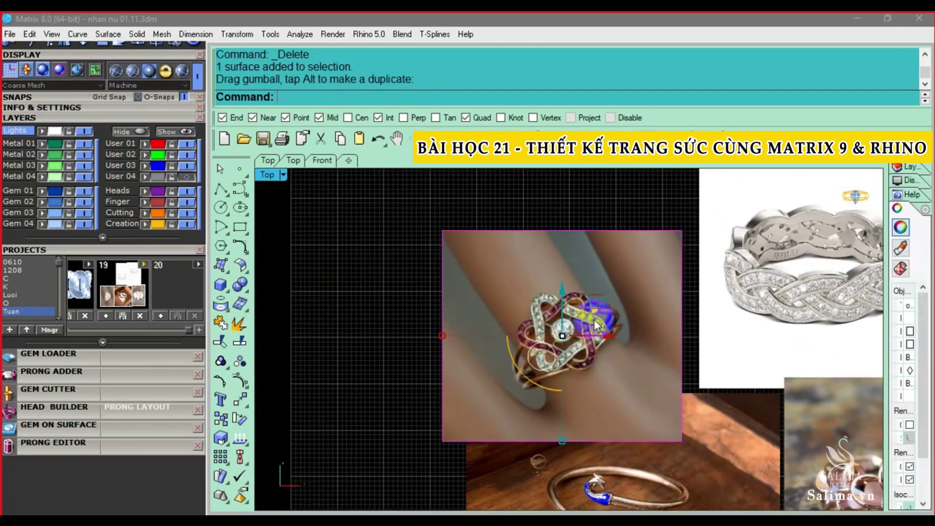
scroll(491, 317, up, 2)
scroll(558, 282, up, 1)
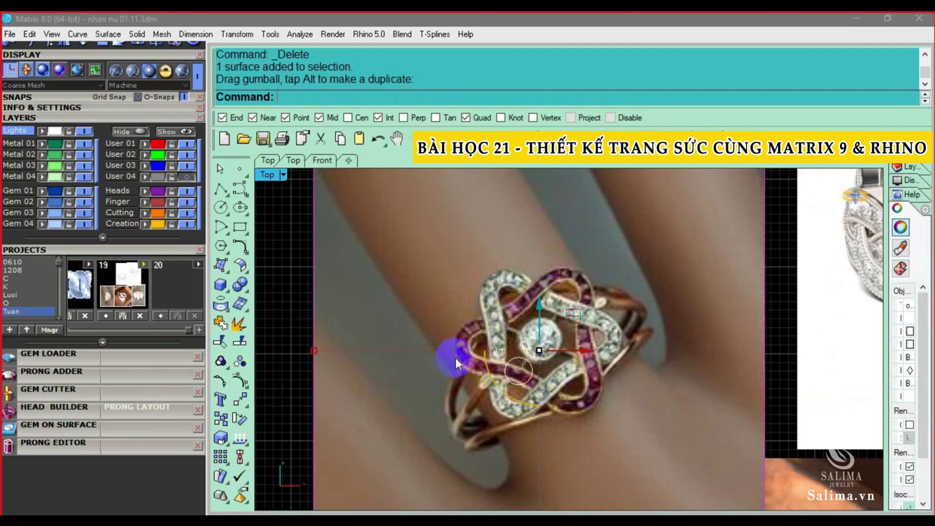
scroll(527, 363, down, 1)
scroll(539, 360, down, 2)
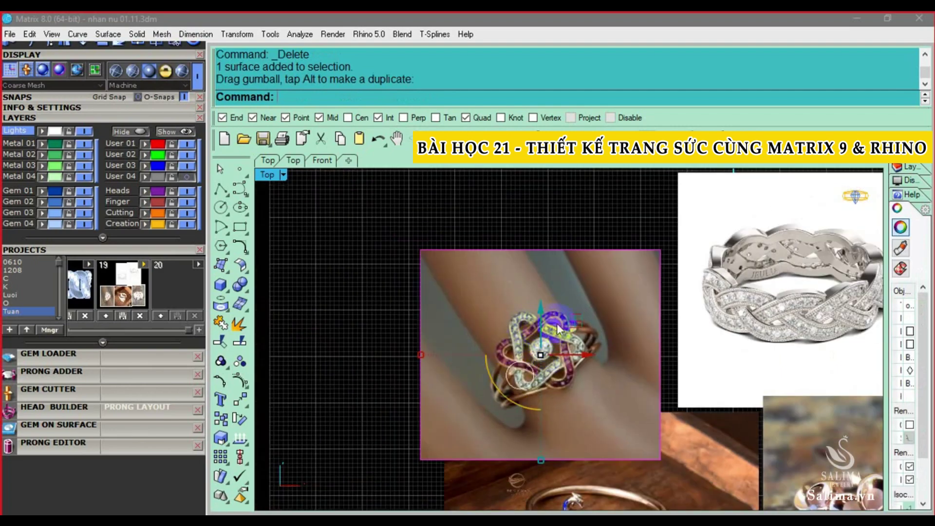
scroll(760, 282, down, 2)
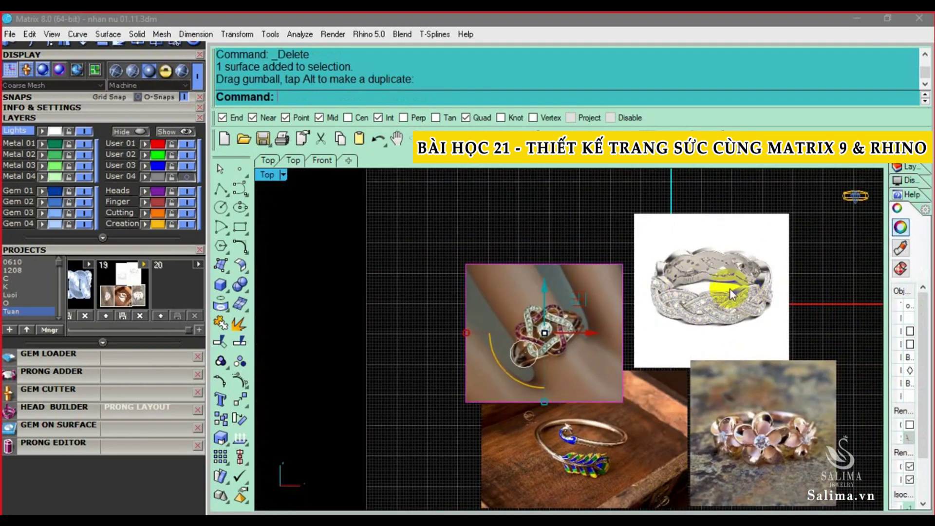
scroll(714, 286, up, 2)
scroll(716, 281, down, 2)
scroll(670, 287, down, 2)
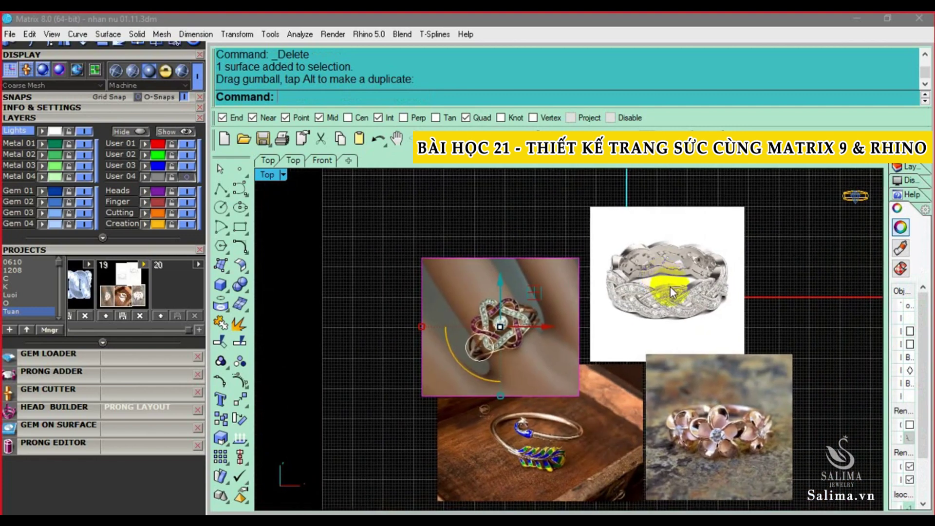
scroll(780, 367, down, 3)
- Save, delete the braided, bracelet and flower ring images, and nudge the star-ring image right
drag(779, 367, 643, 314)
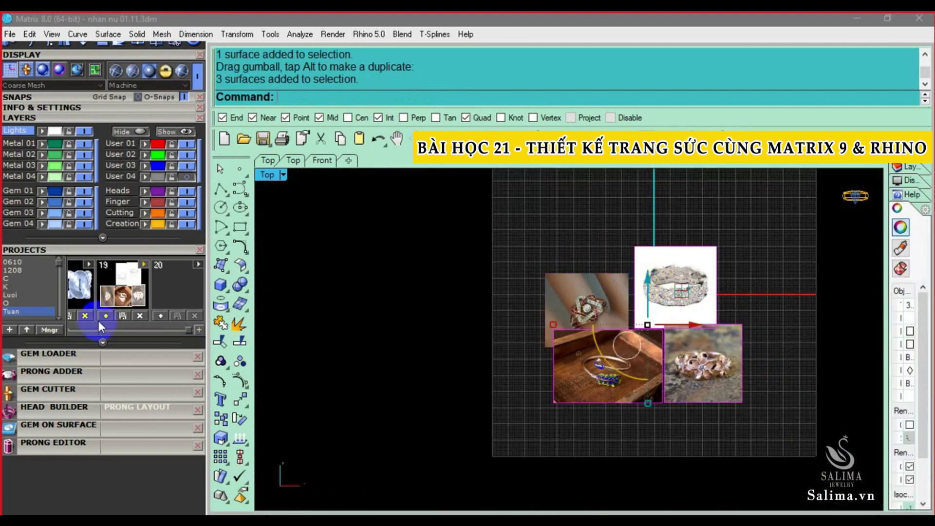
key(ctrl+s)
key(Delete)
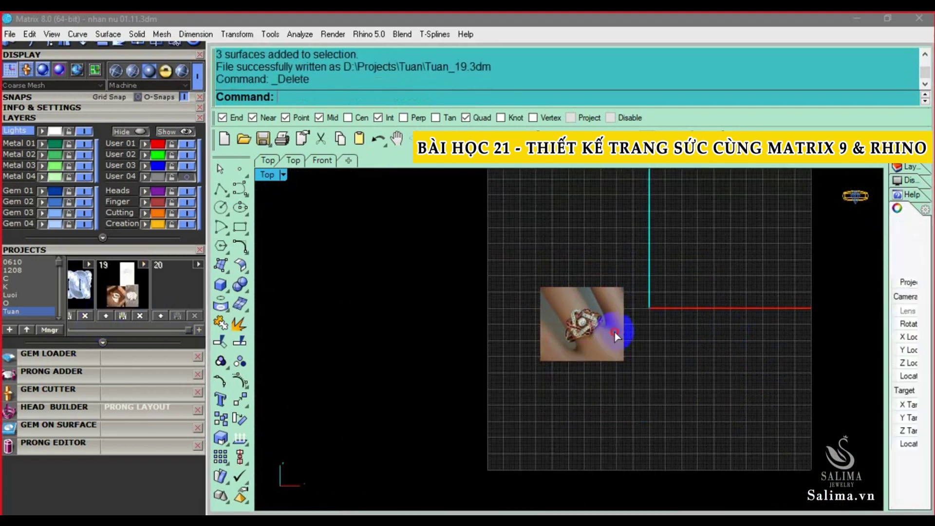
click(615, 333)
key(alt+Right)
key(alt+Right)
- Rotate the star-ring image about its centre stone to tilt it at an angle
scroll(646, 309, up, 2)
scroll(644, 301, up, 2)
scroll(632, 314, up, 2)
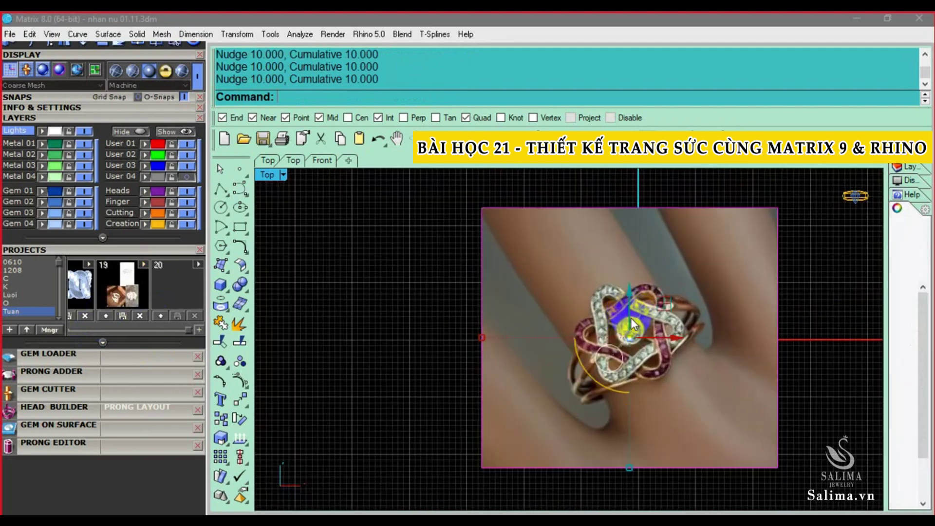
scroll(630, 317, up, 2)
text(r)
key(Return)
click(630, 332)
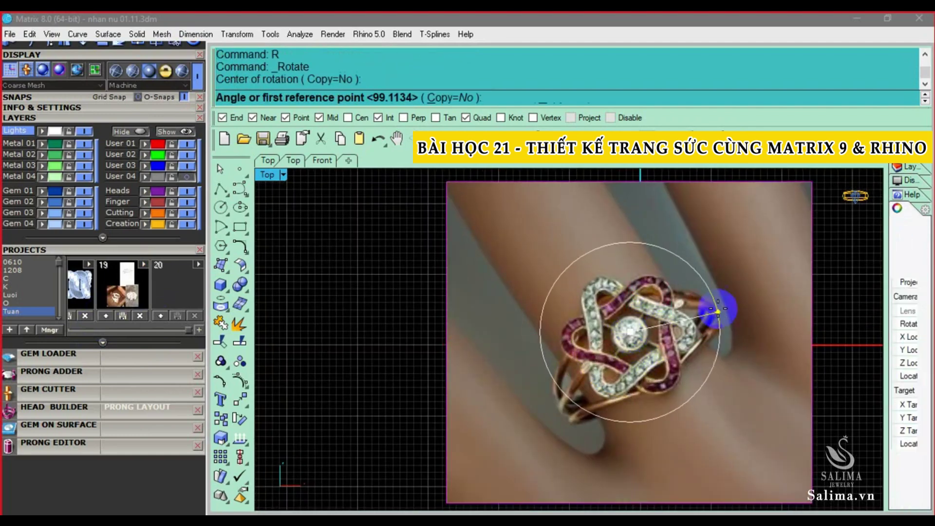
click(701, 298)
click(746, 339)
scroll(740, 332, down, 3)
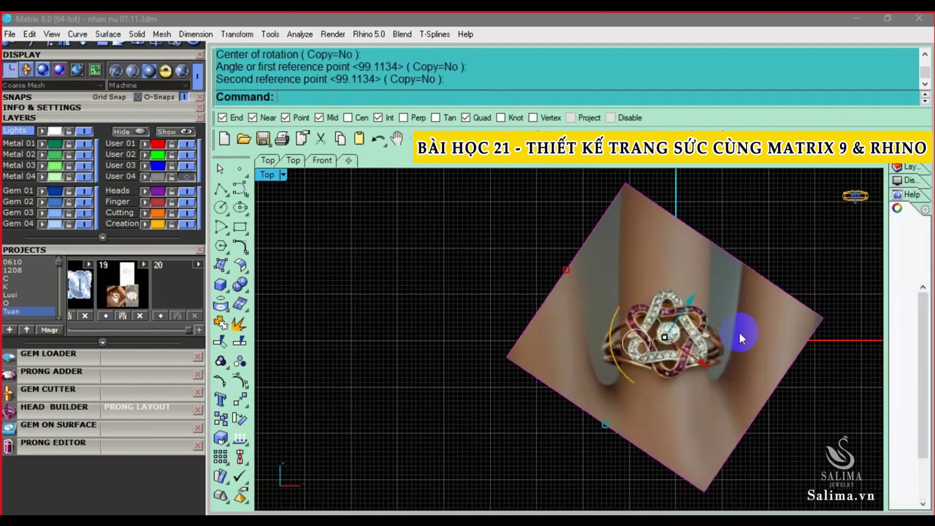
scroll(736, 253, up, 3)
click(623, 343)
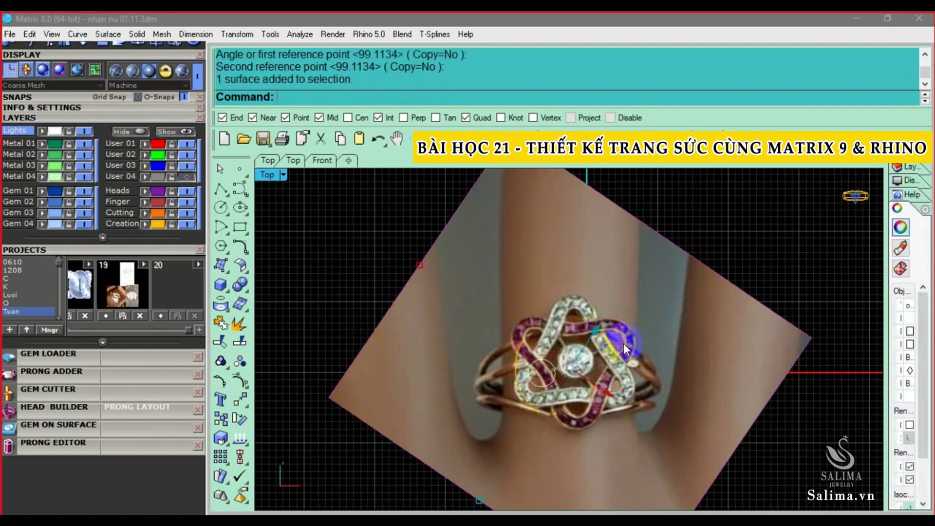
- Save a copy as 'nhan nu 01.11 + 1' by appending '+ 1' to the current file name
key(ctrl+a)
text(SaveAs)
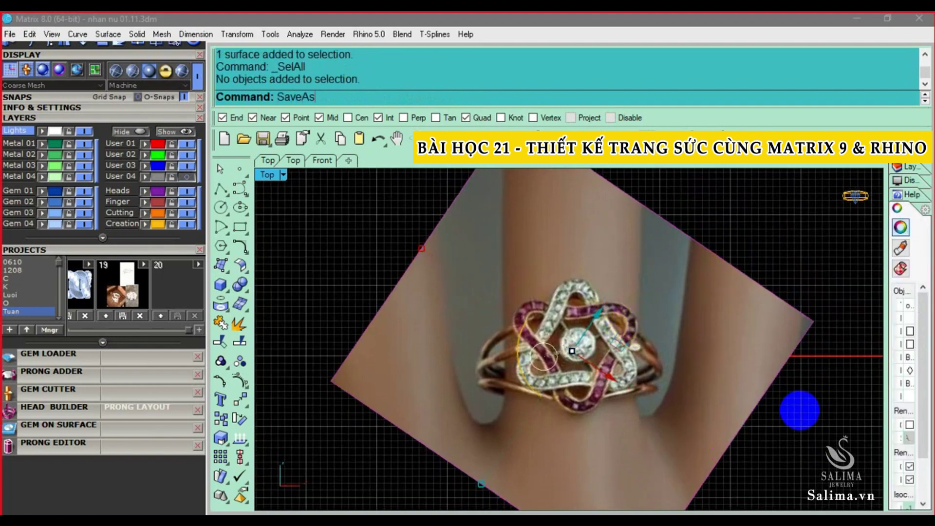
key(Return)
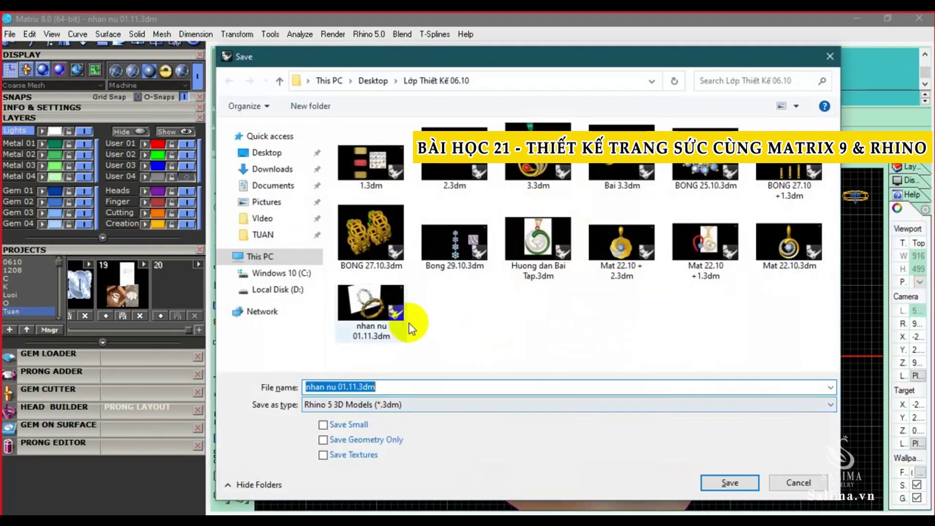
click(389, 315)
double_click(410, 383)
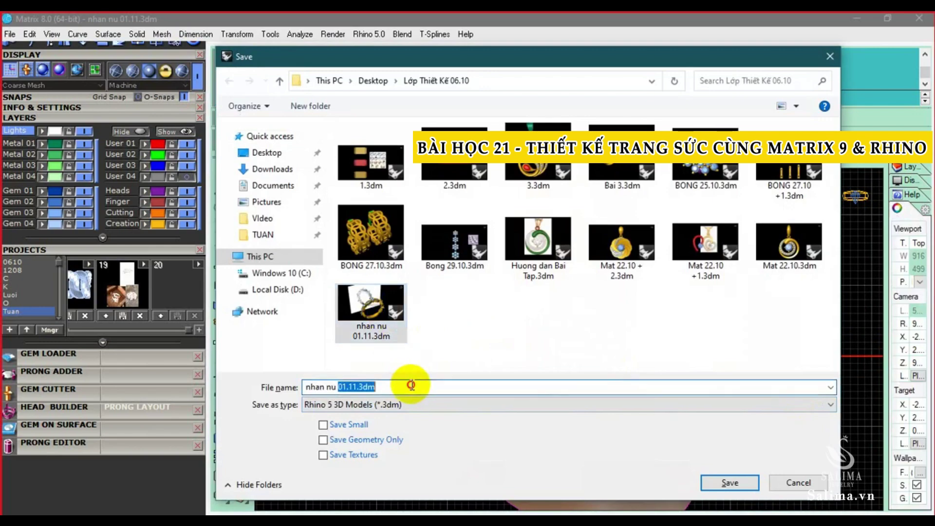
click(410, 383)
key(BackSpace)
key(BackSpace)
key(BackSpace)
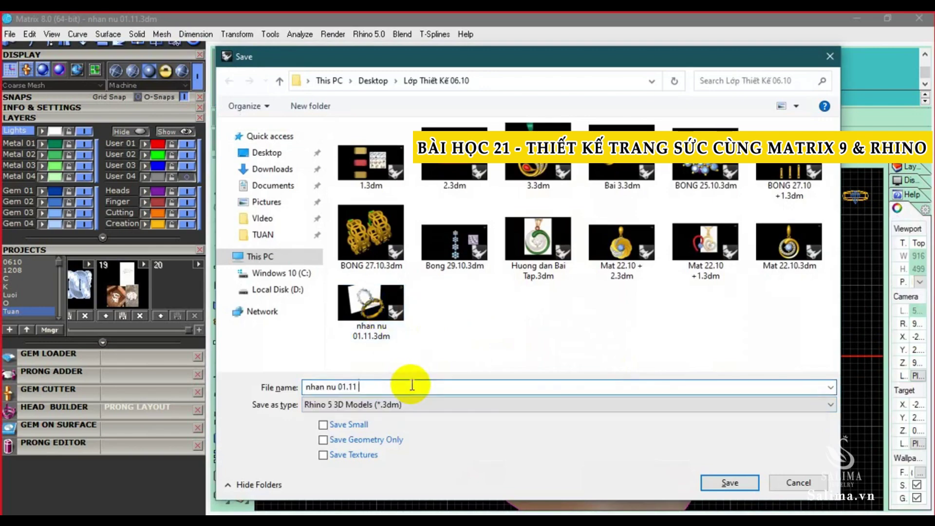
text(+ 1)
key(Return)
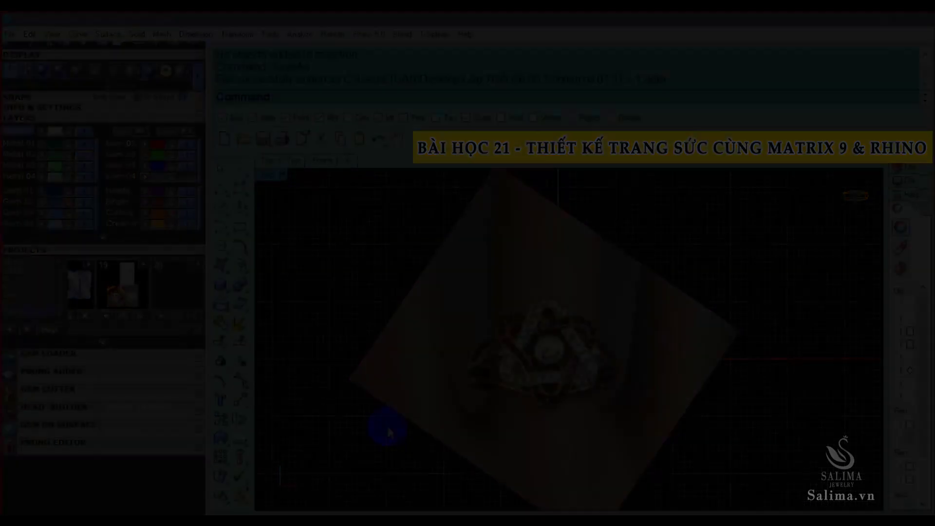